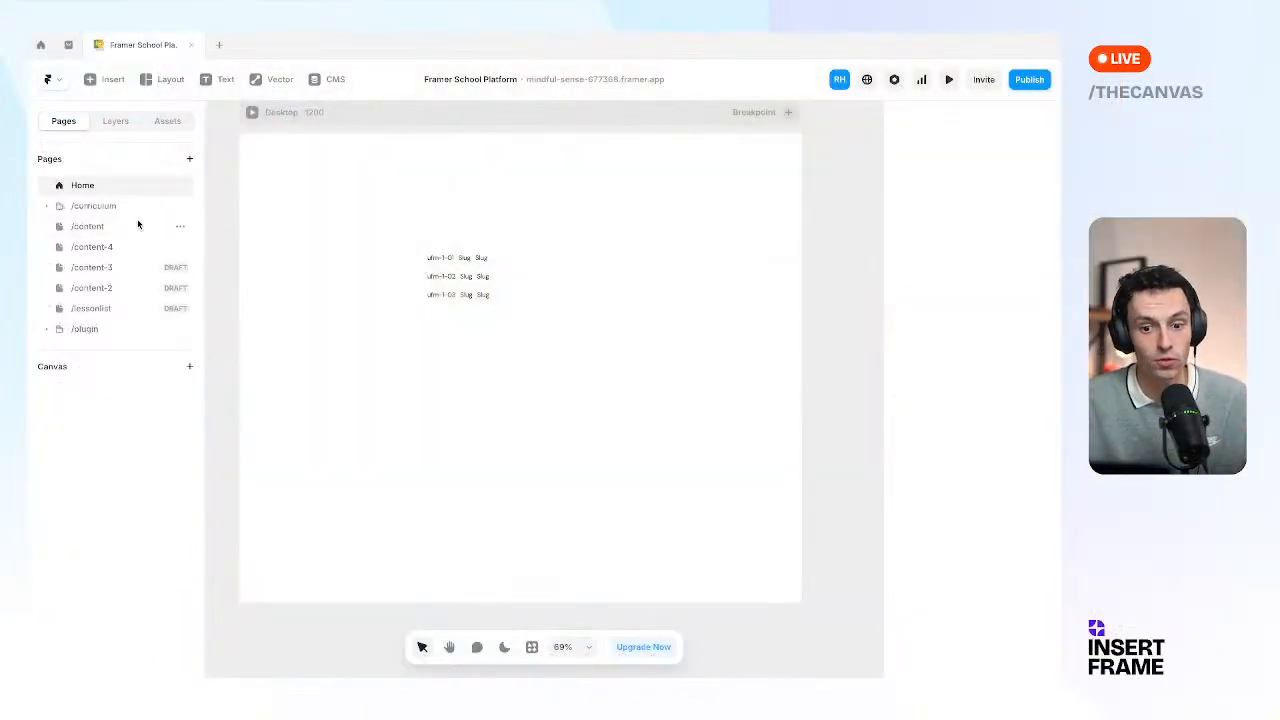
Open the Curriculum collection's template page and look over its desktop lesson layout.
left_click(112, 210)
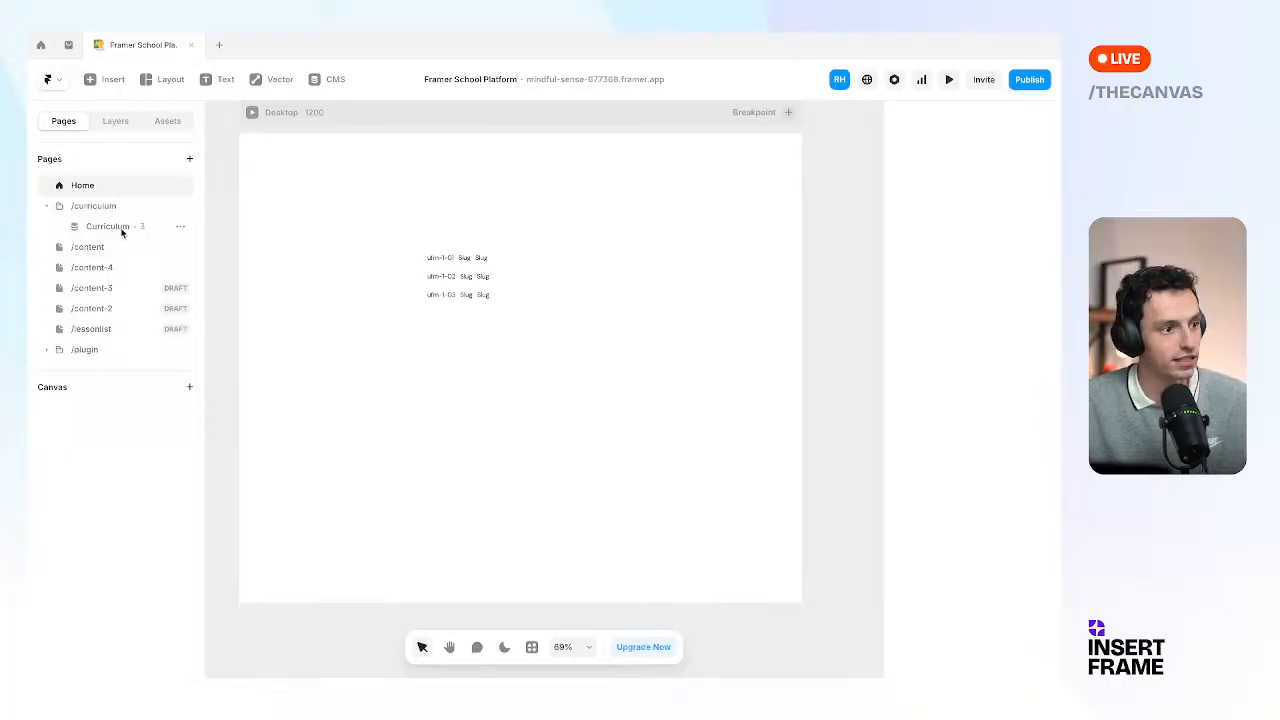
left_click(122, 232)
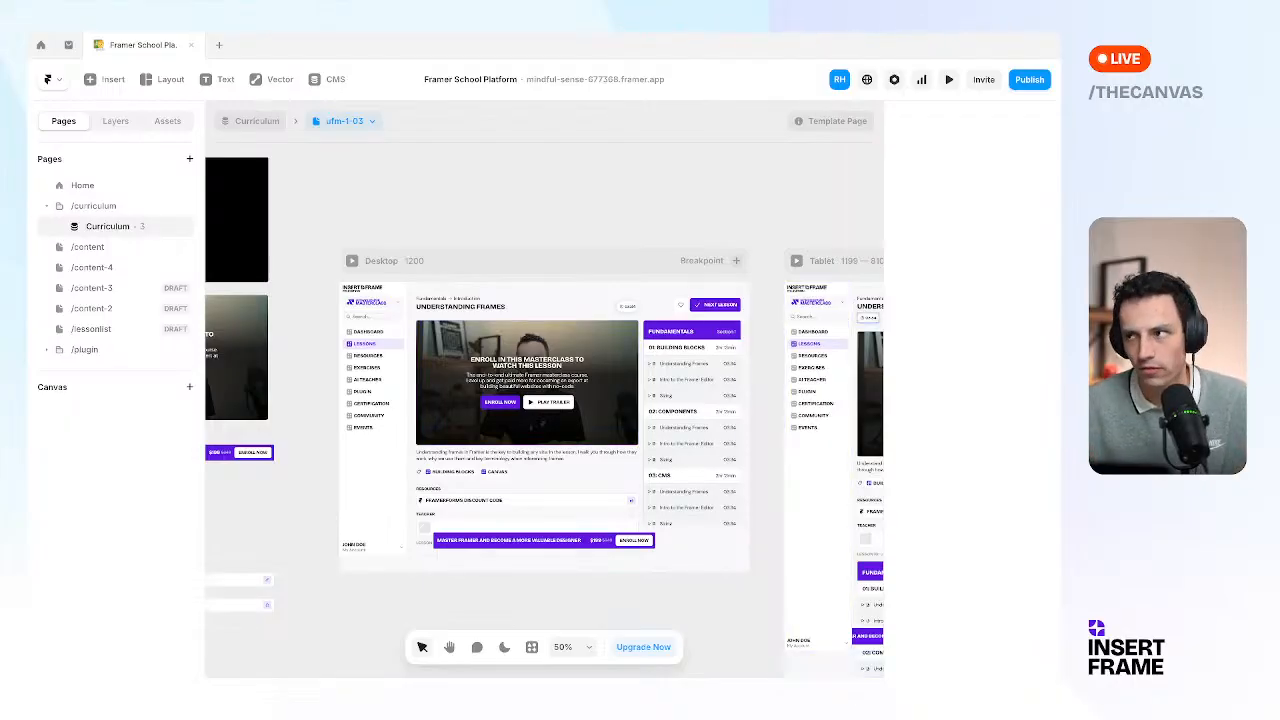
scroll(851, 345, "right", 1)
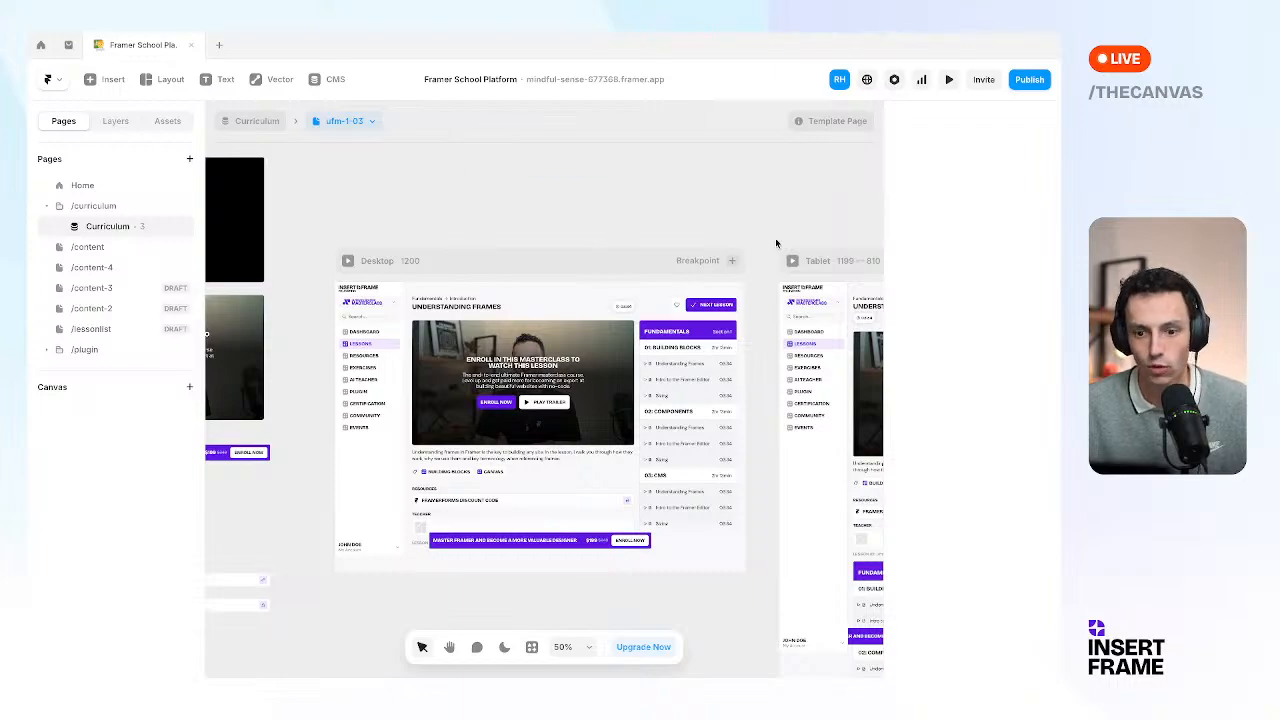
scroll(775, 238, "down", 2)
scroll(705, 272, "up", 3)
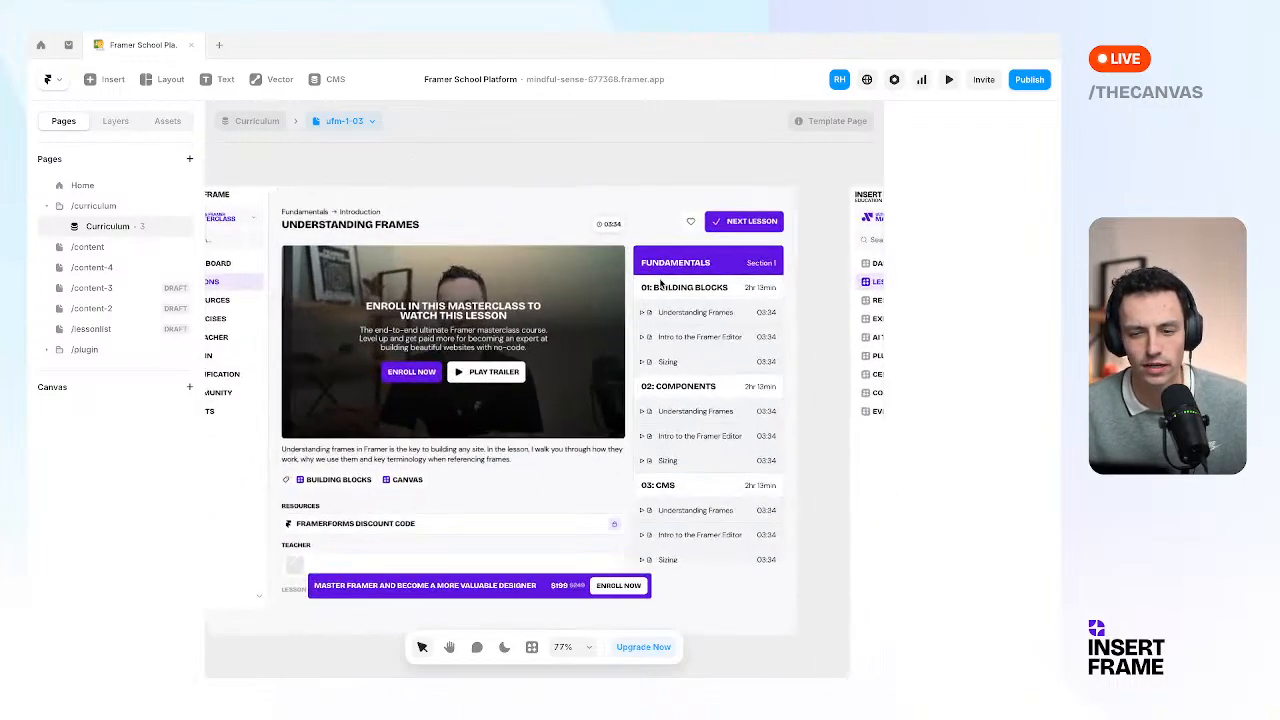
scroll(660, 284, "left", 2)
scroll(660, 284, "up", 1)
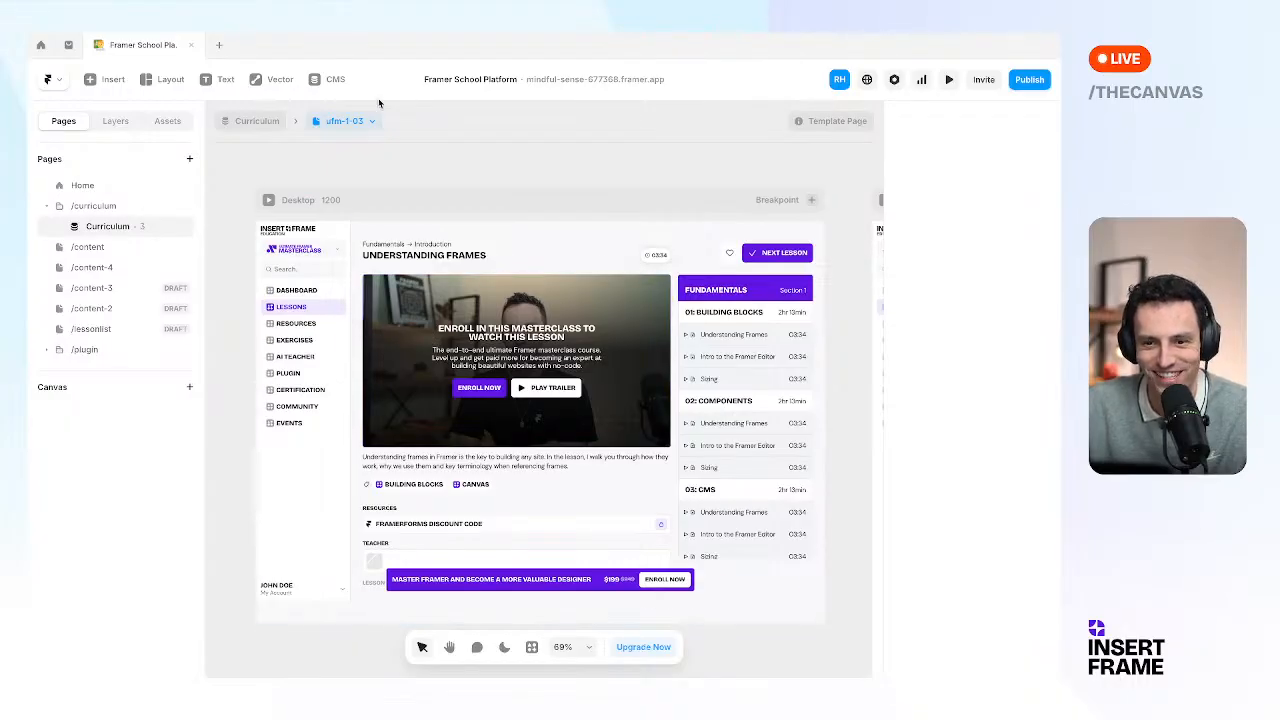
Review the CMS collections, including Courses, Curriculum, Lessons, Resources, Exercise_Drafting and Topics, and return to the page canvas.
left_click(336, 79)
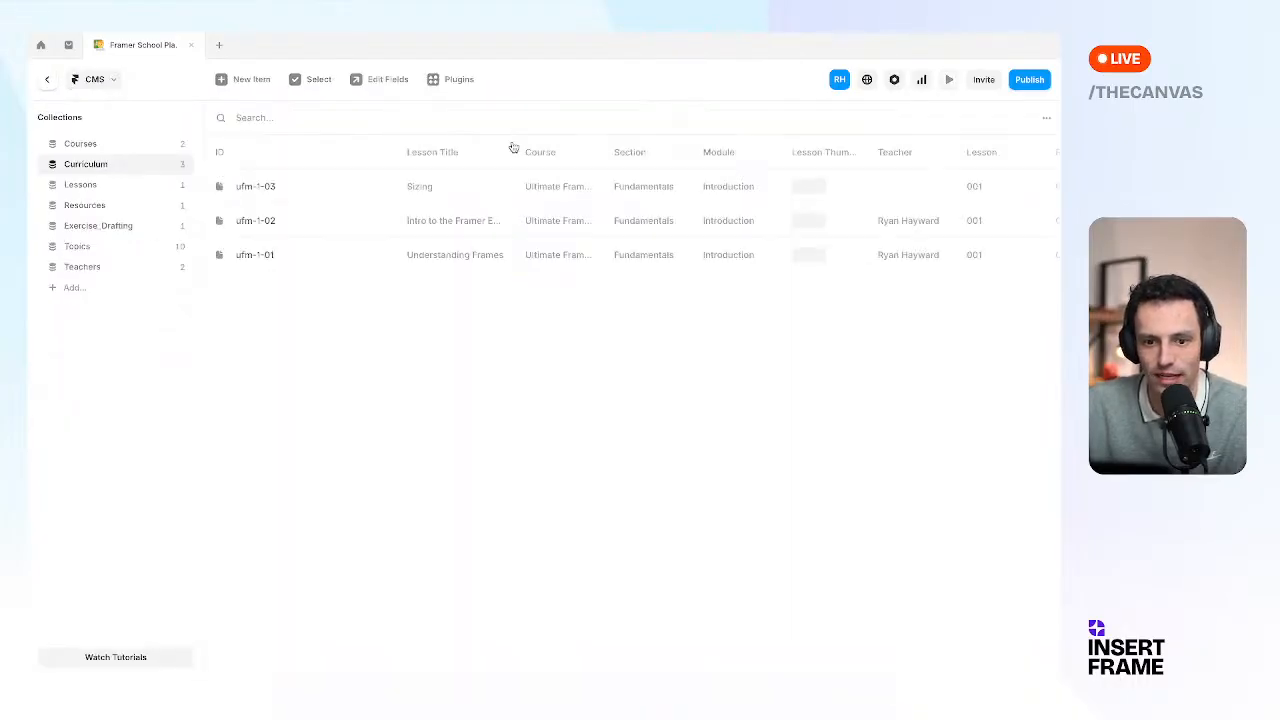
left_click(108, 145)
left_click(100, 164)
left_click(103, 184)
left_click(110, 205)
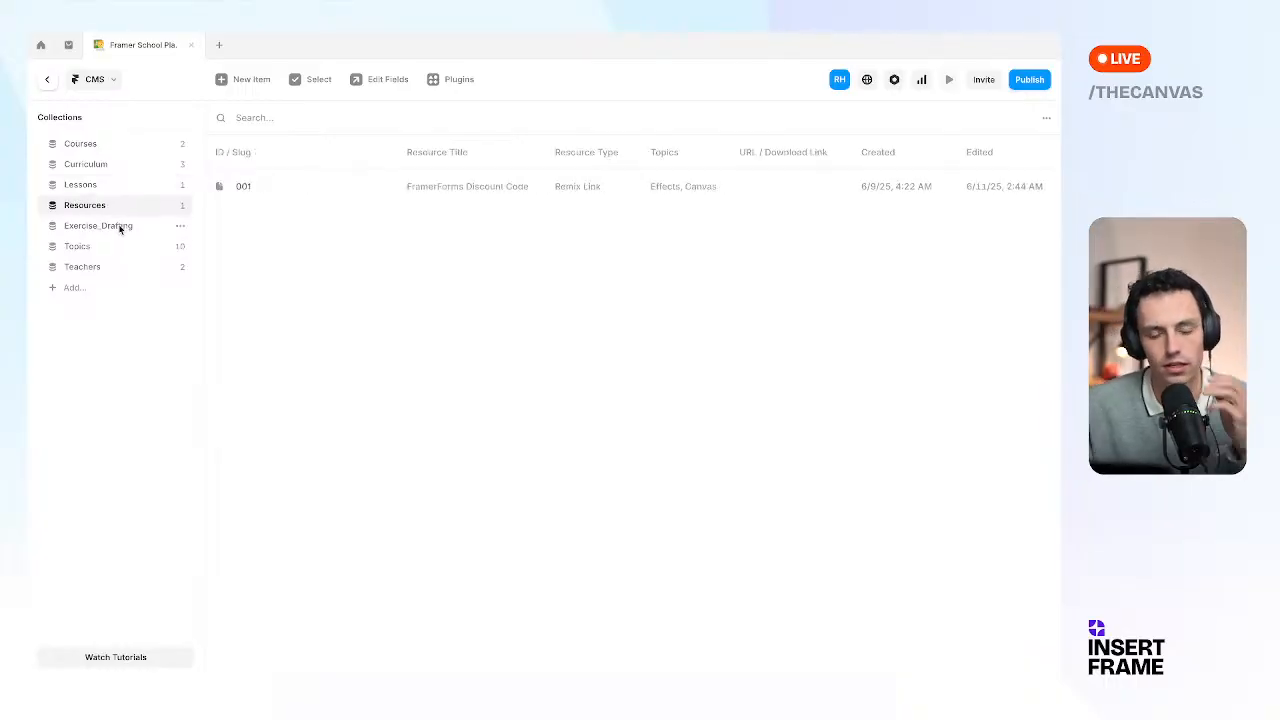
left_click(95, 144)
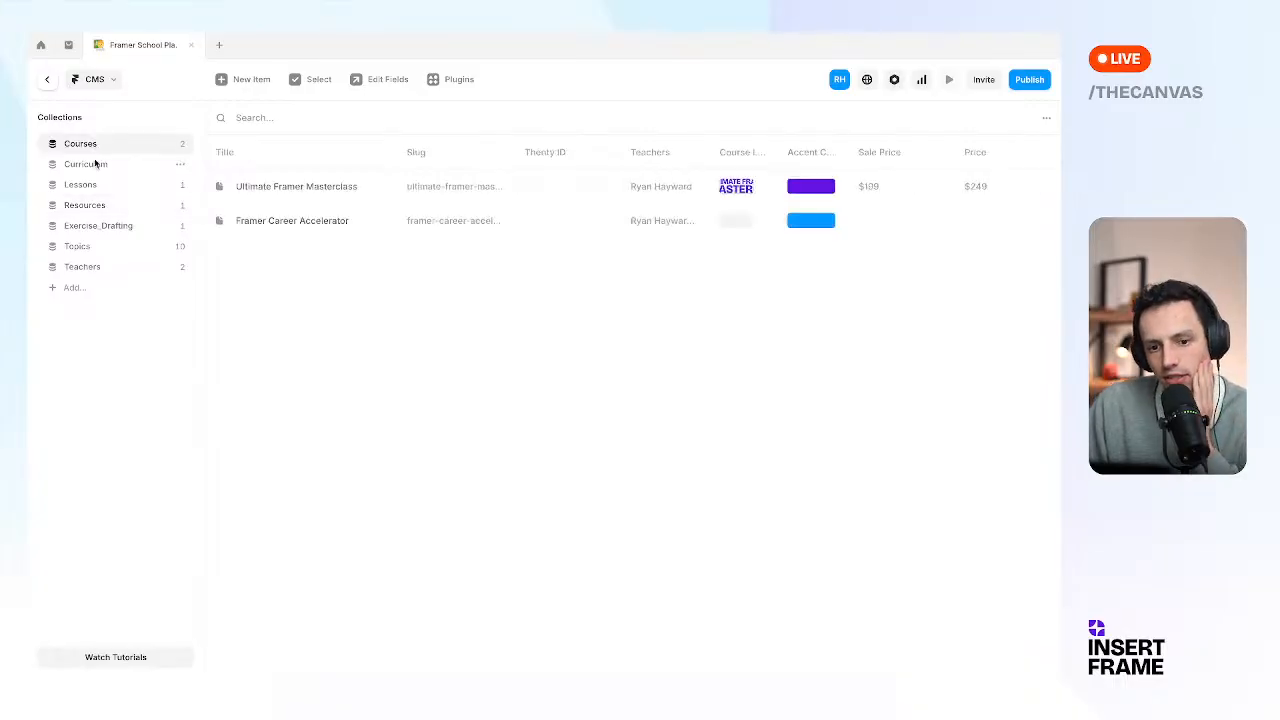
left_click(104, 225)
left_click(93, 248)
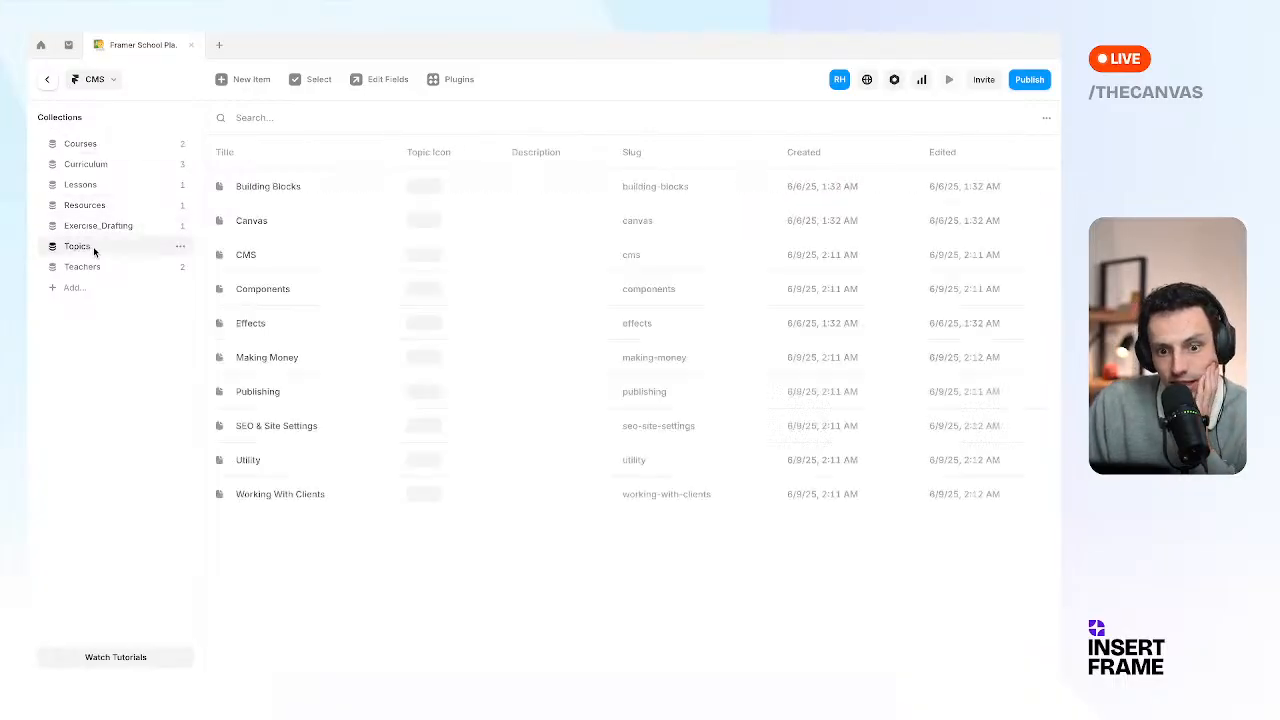
left_click(46, 79)
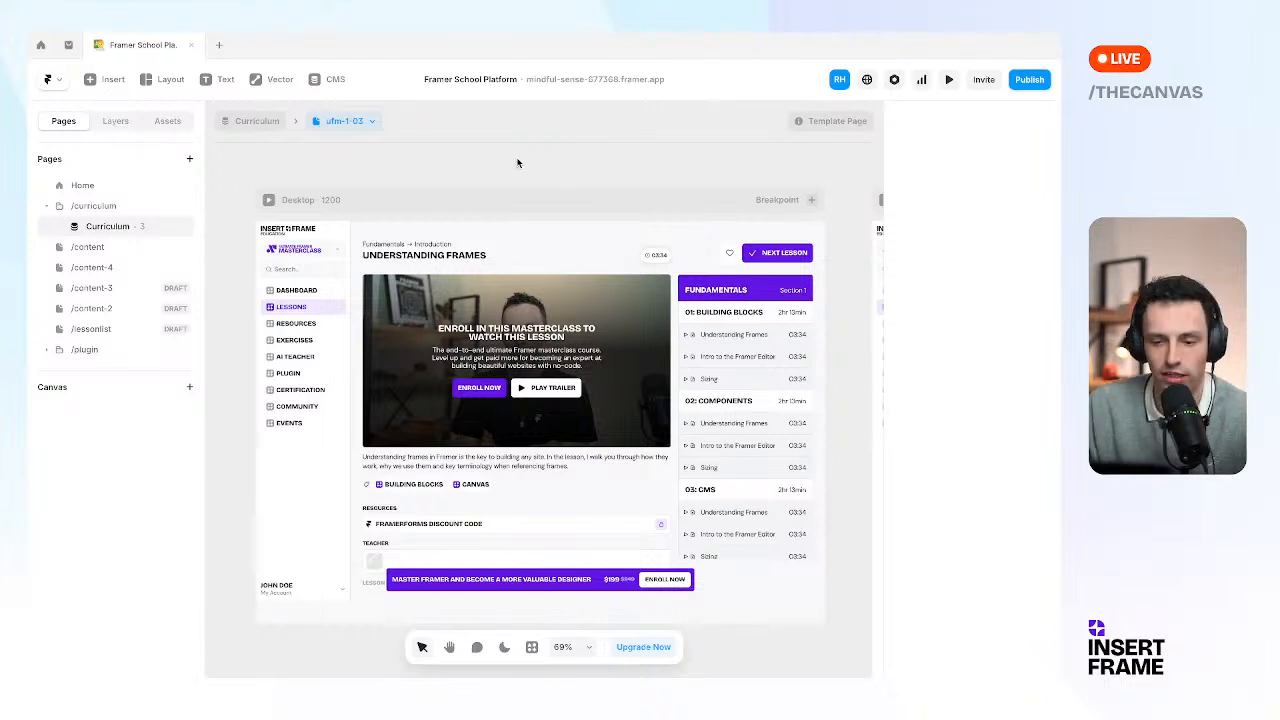
Examine the desktop lesson layout up close, from the sidebar navigation to the locked video area.
left_click_drag(493, 165, 557, 174)
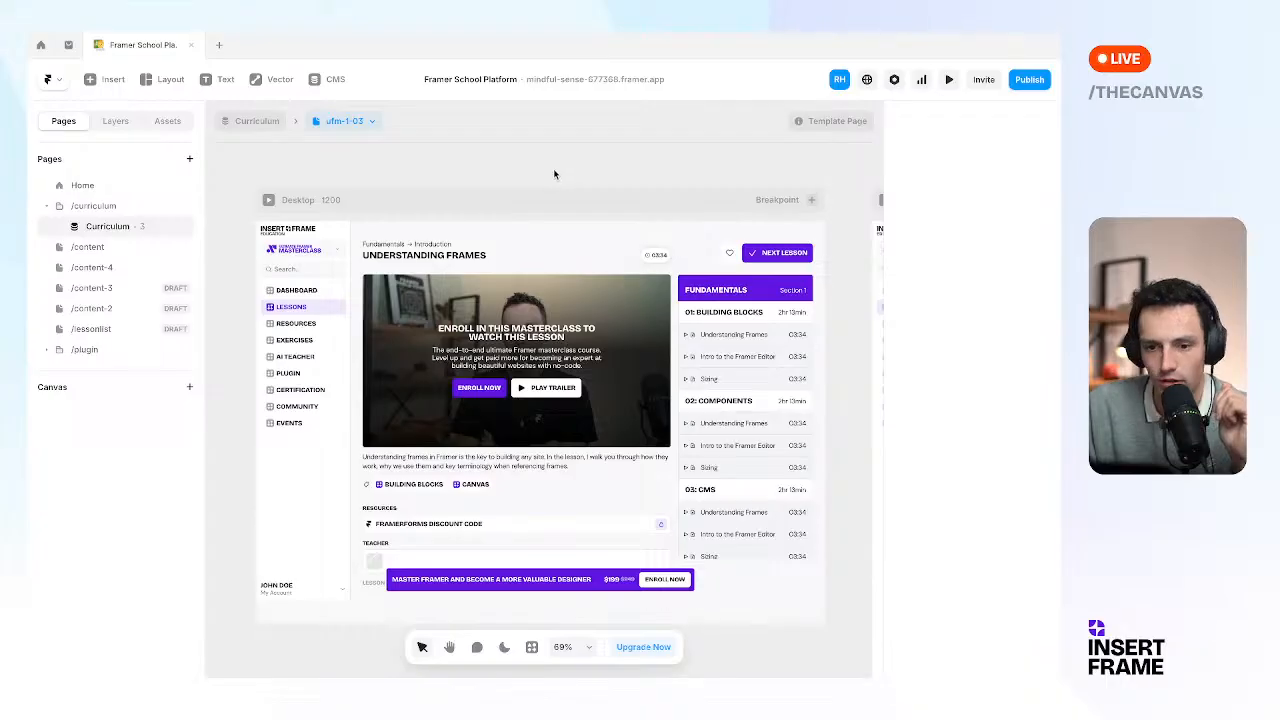
scroll(554, 174, "down", 1)
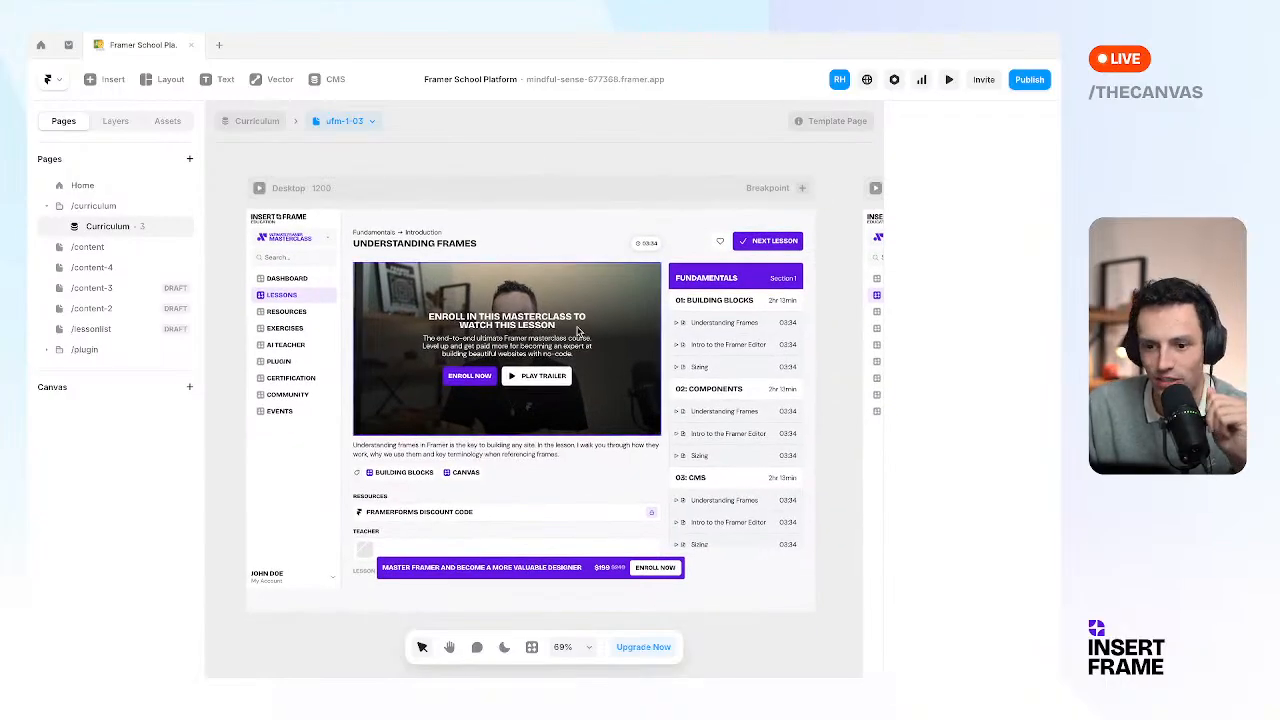
scroll(603, 507, "right", 2)
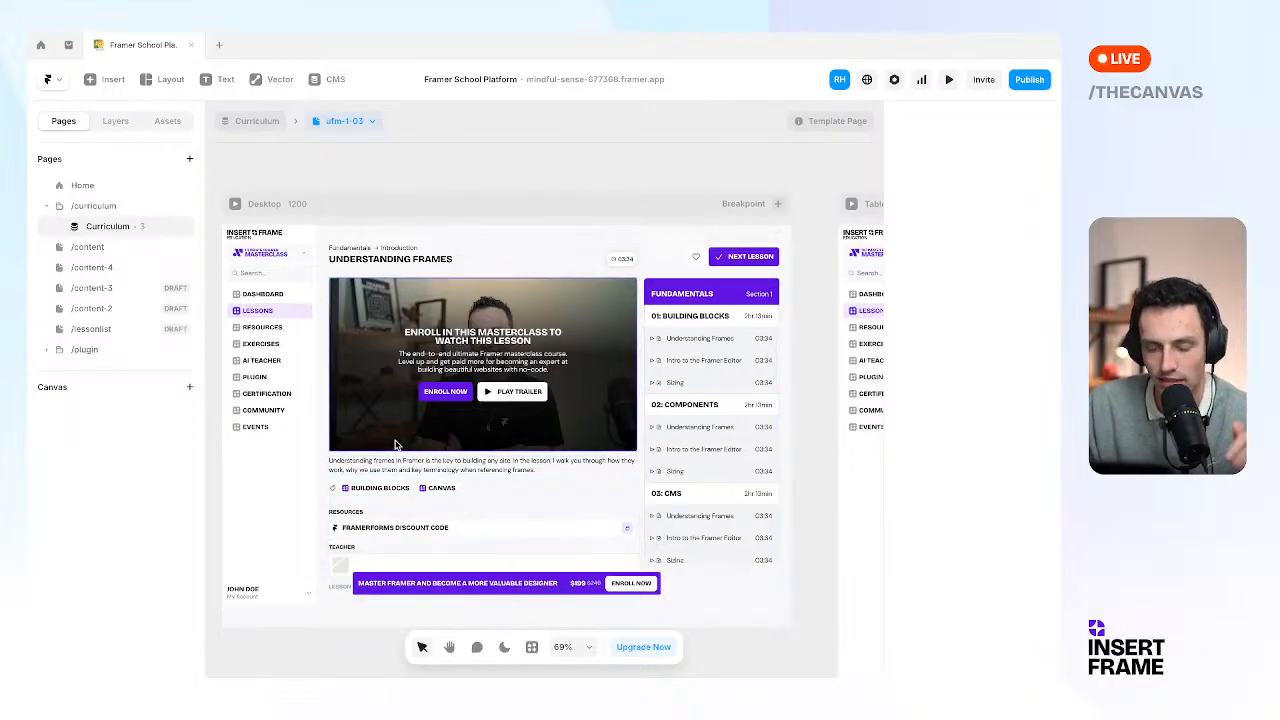
scroll(349, 415, "left", 4)
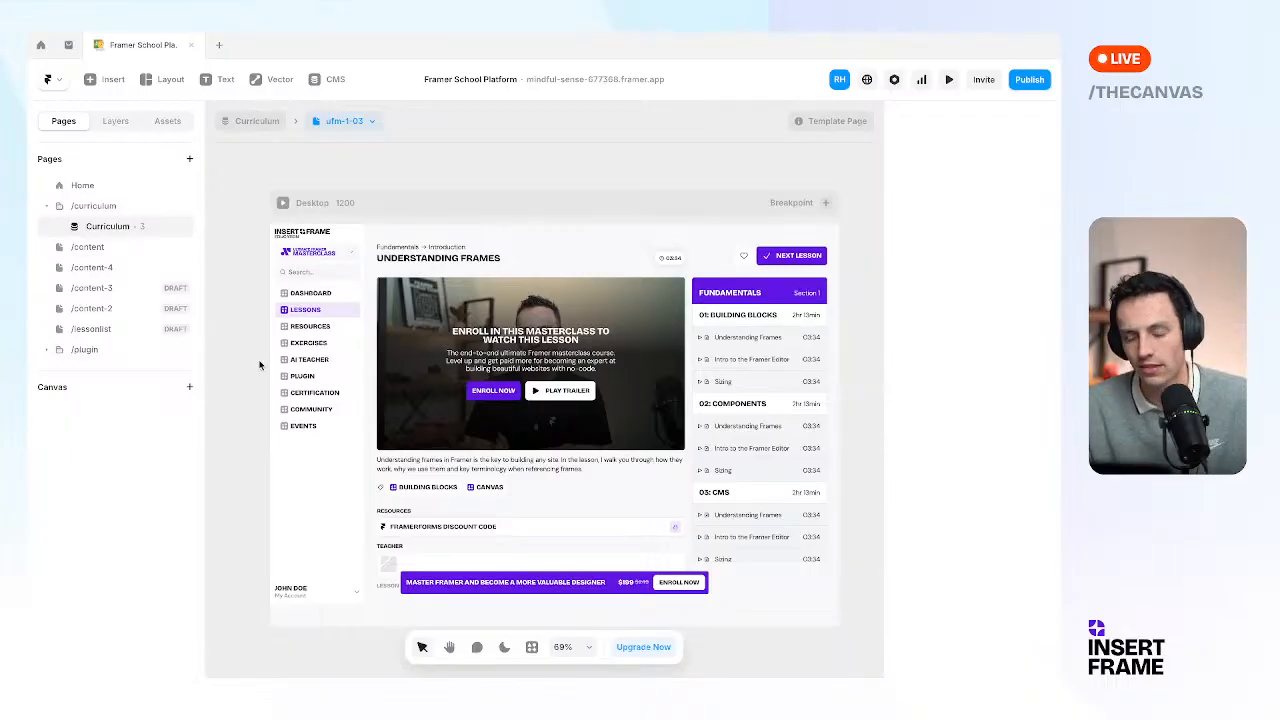
scroll(266, 373, "up", 5)
scroll(266, 373, "up", 2)
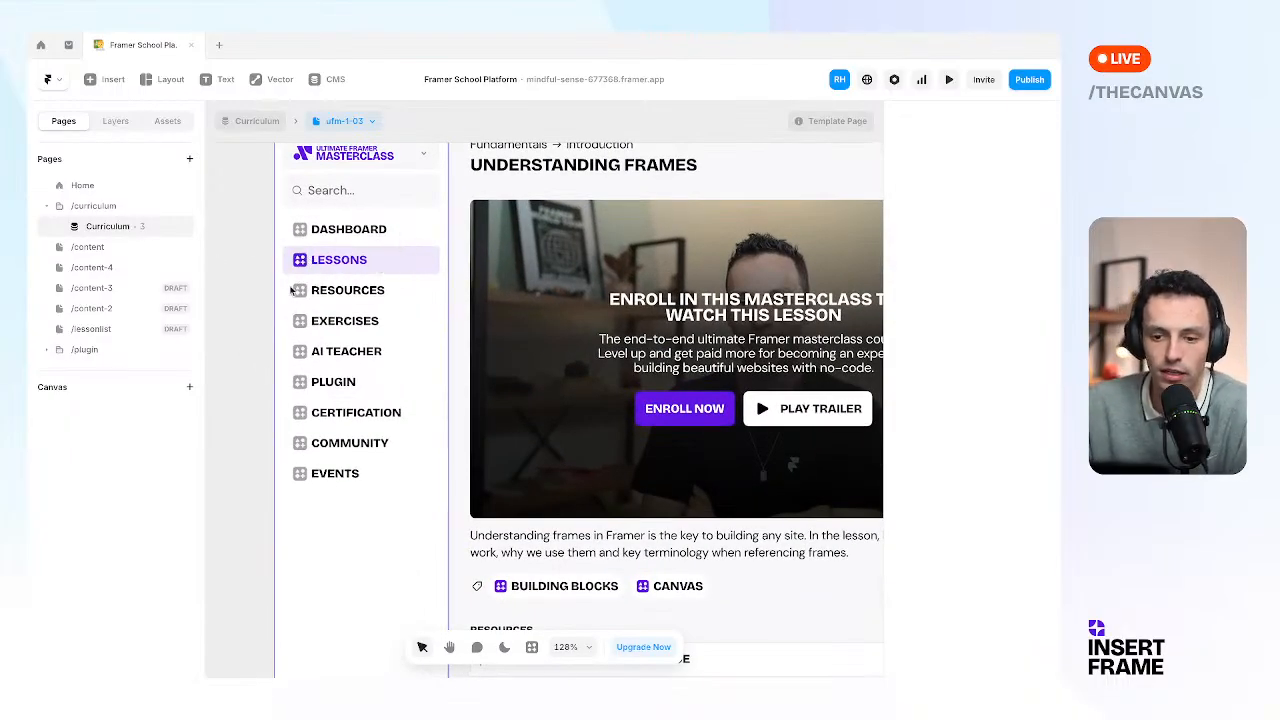
scroll(369, 311, "right", 4)
scroll(369, 311, "up", 1)
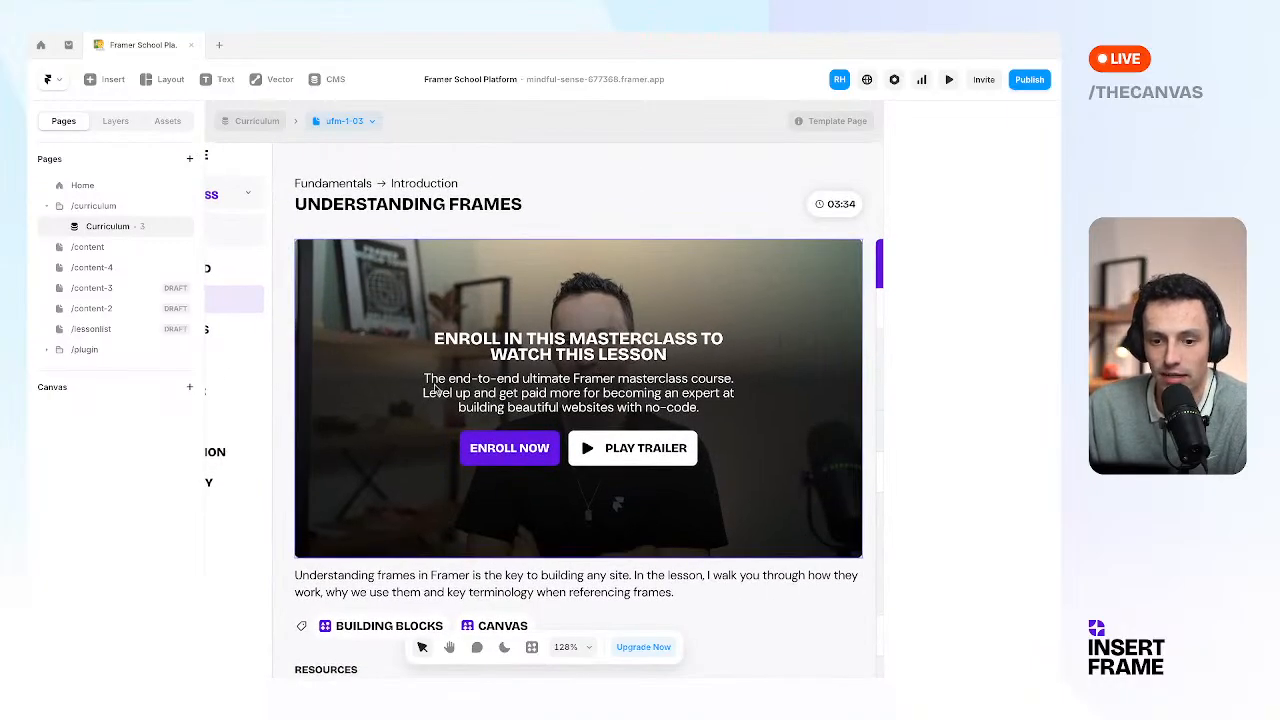
scroll(437, 390, "left", 2)
scroll(477, 393, "left", 2)
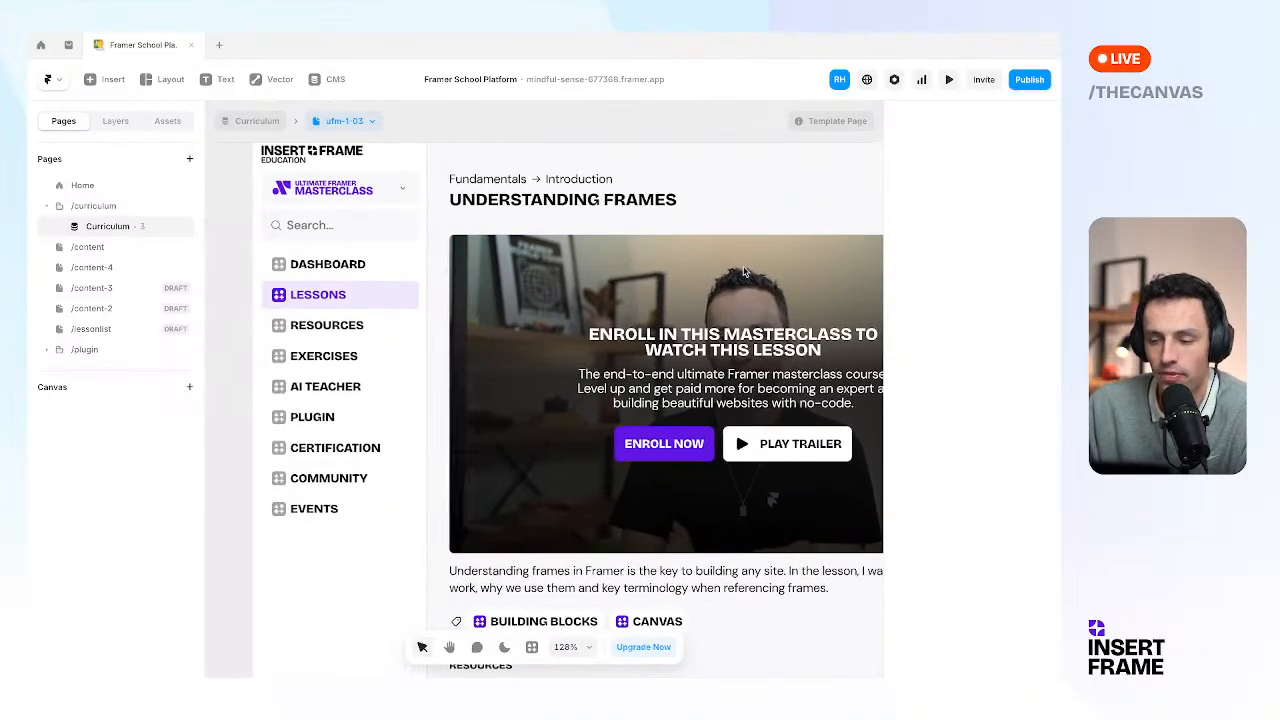
Preview the lesson page and examine the enrolment message over the video and the topic tags below it.
left_click(950, 80)
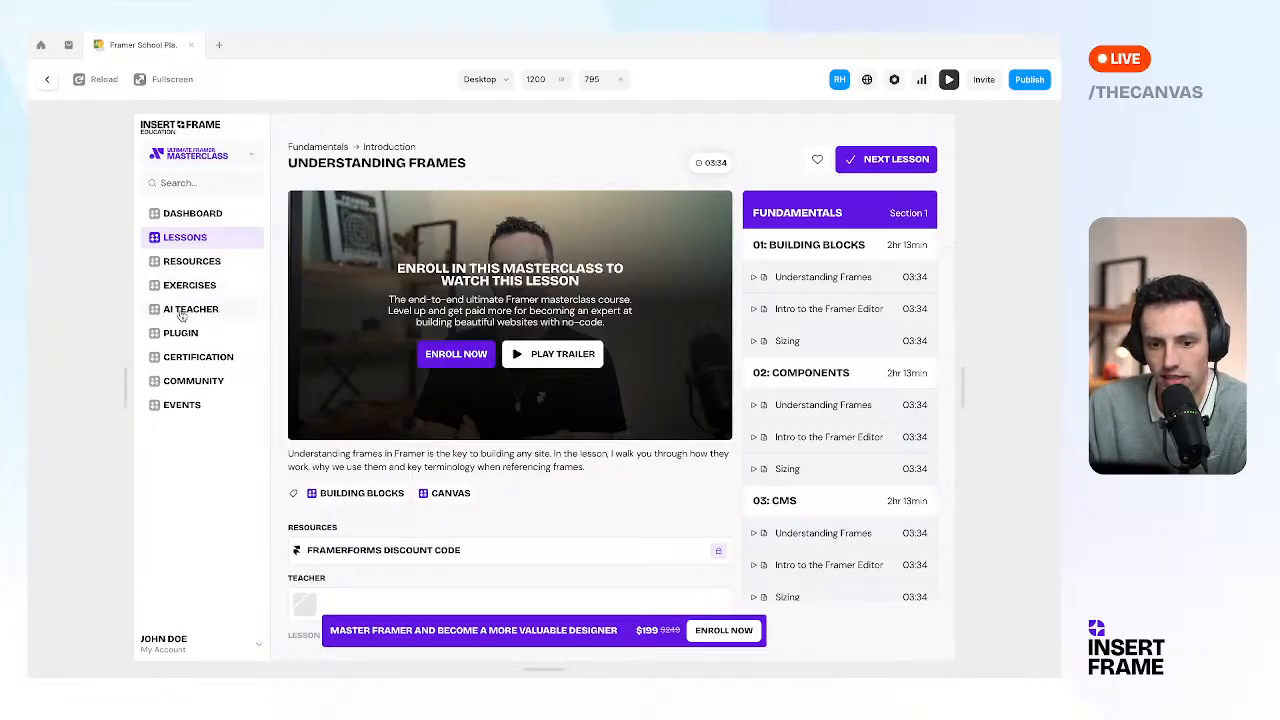
scroll(188, 315, "down", 1)
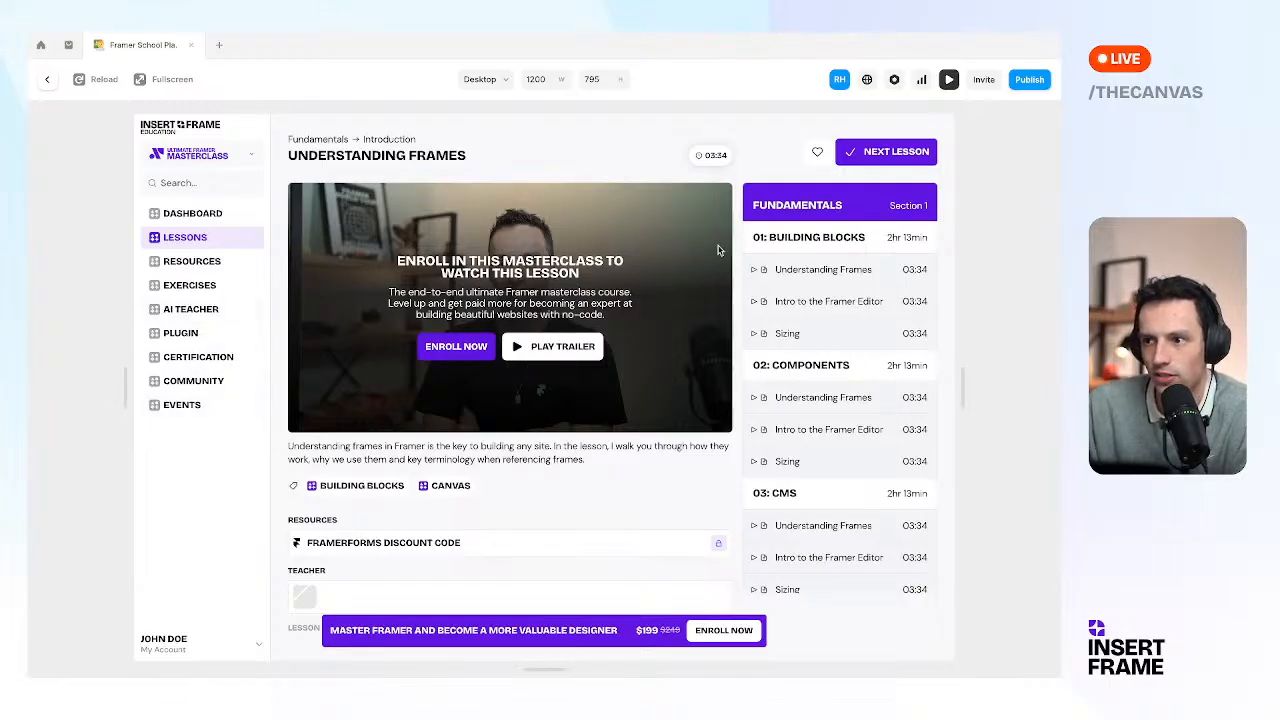
left_click_drag(378, 262, 597, 358)
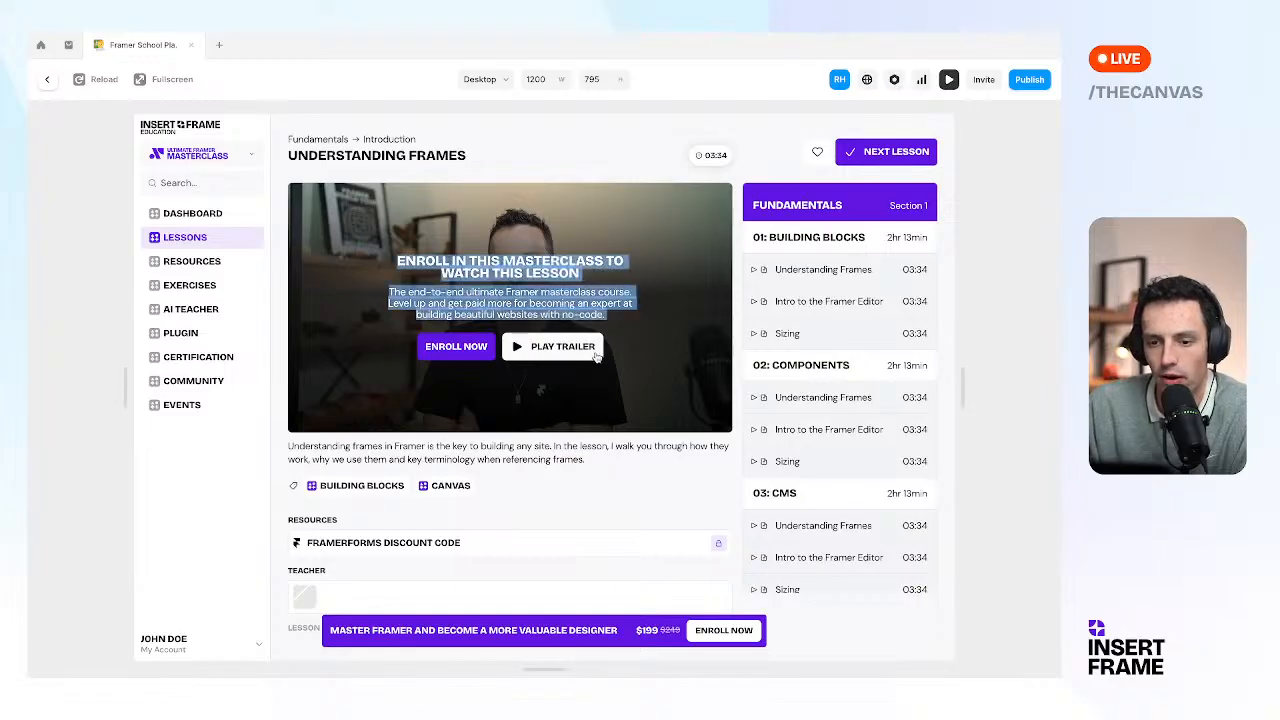
left_click(654, 320)
left_click_drag(659, 319, 587, 278)
left_click(587, 278)
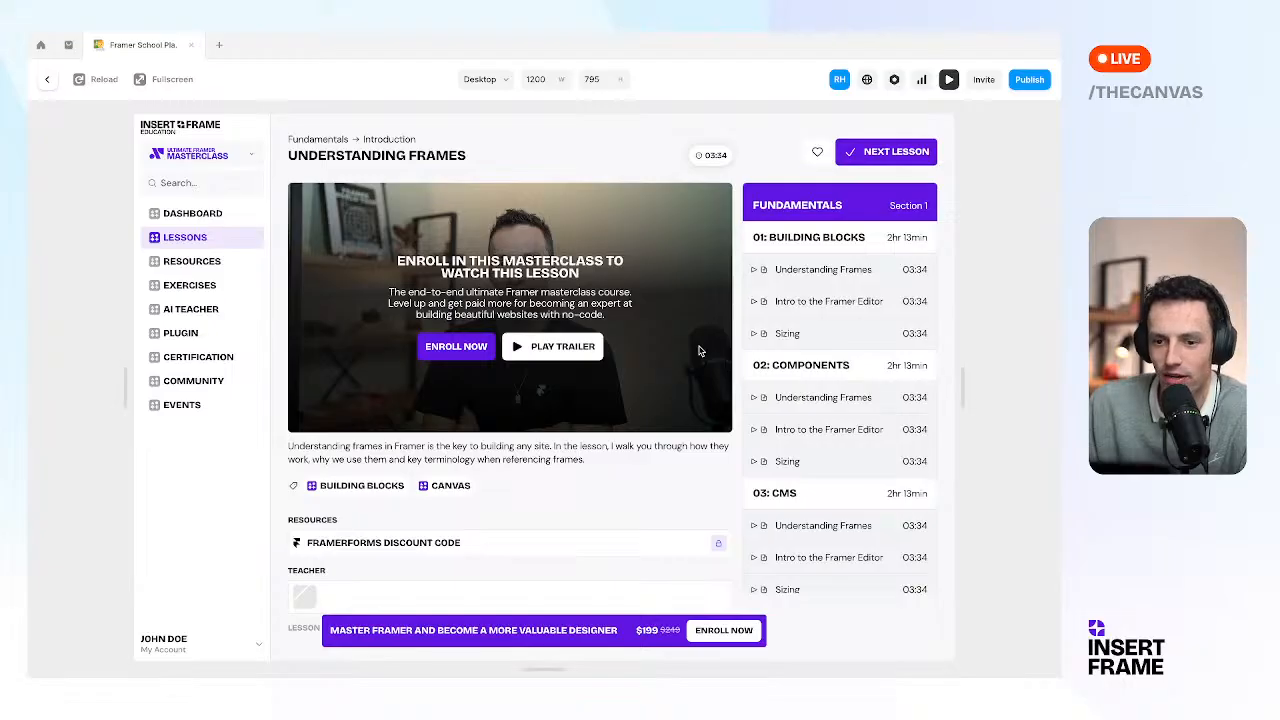
left_click_drag(676, 350, 595, 286)
left_click(541, 285)
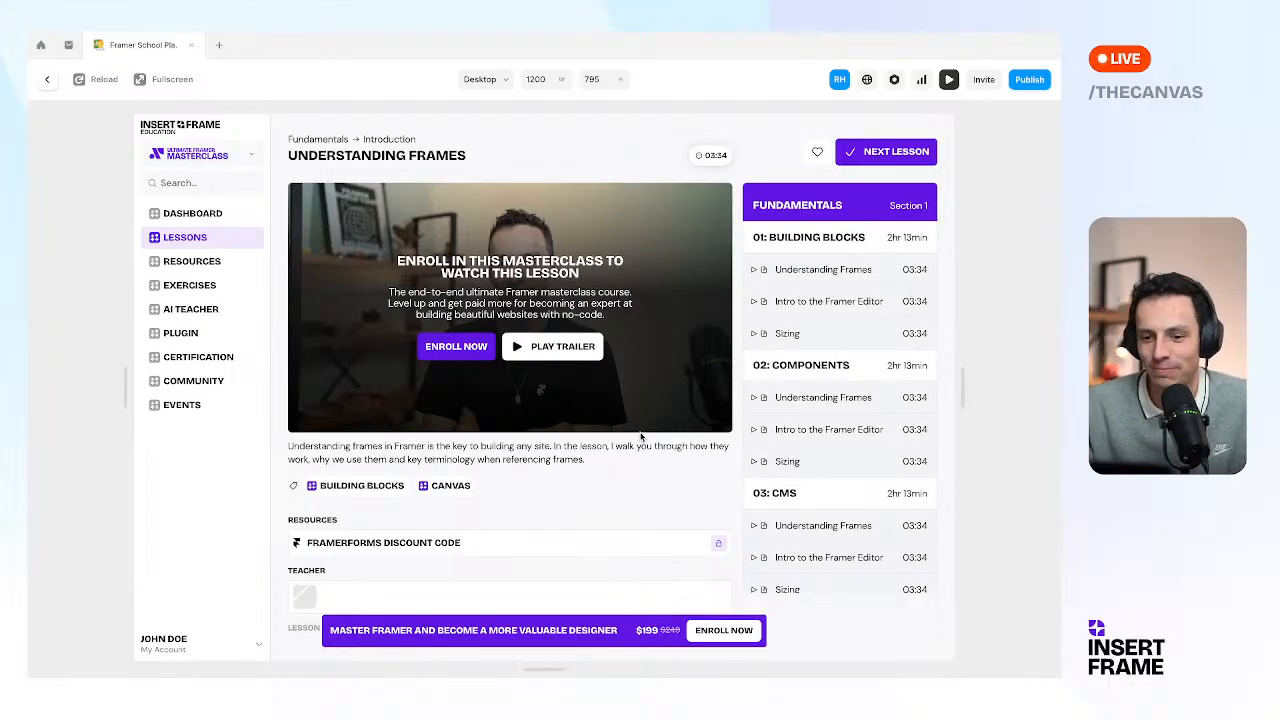
left_click_drag(318, 478, 460, 493)
left_click(459, 493)
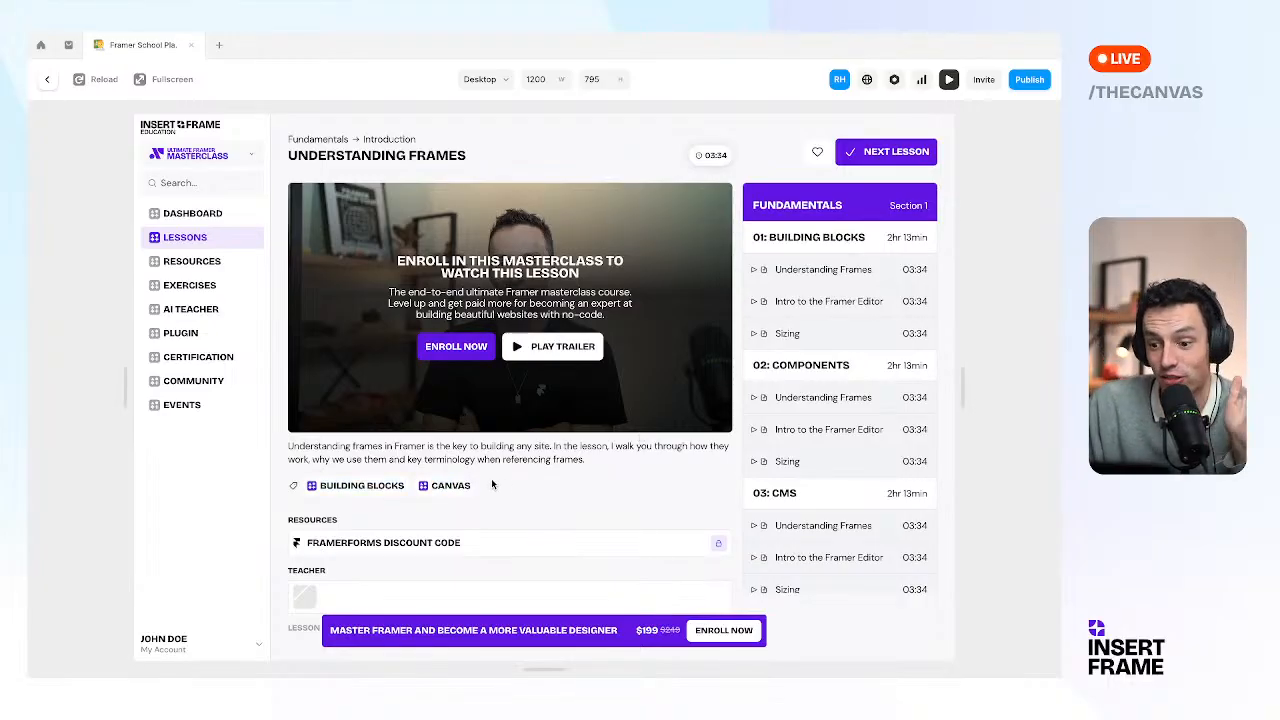
Look through the previewed lesson list down to the Advanced section and return to the canvas.
scroll(814, 457, "down", 10)
scroll(830, 420, "down", 15)
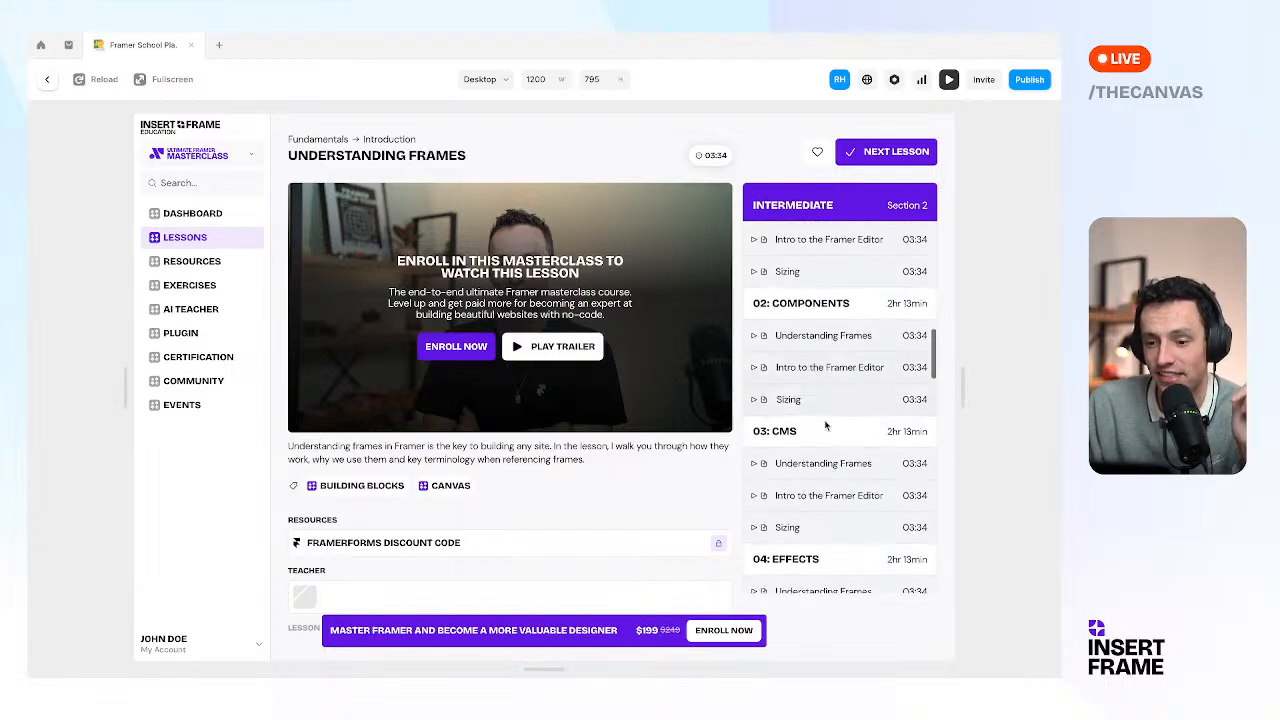
scroll(822, 420, "down", 15)
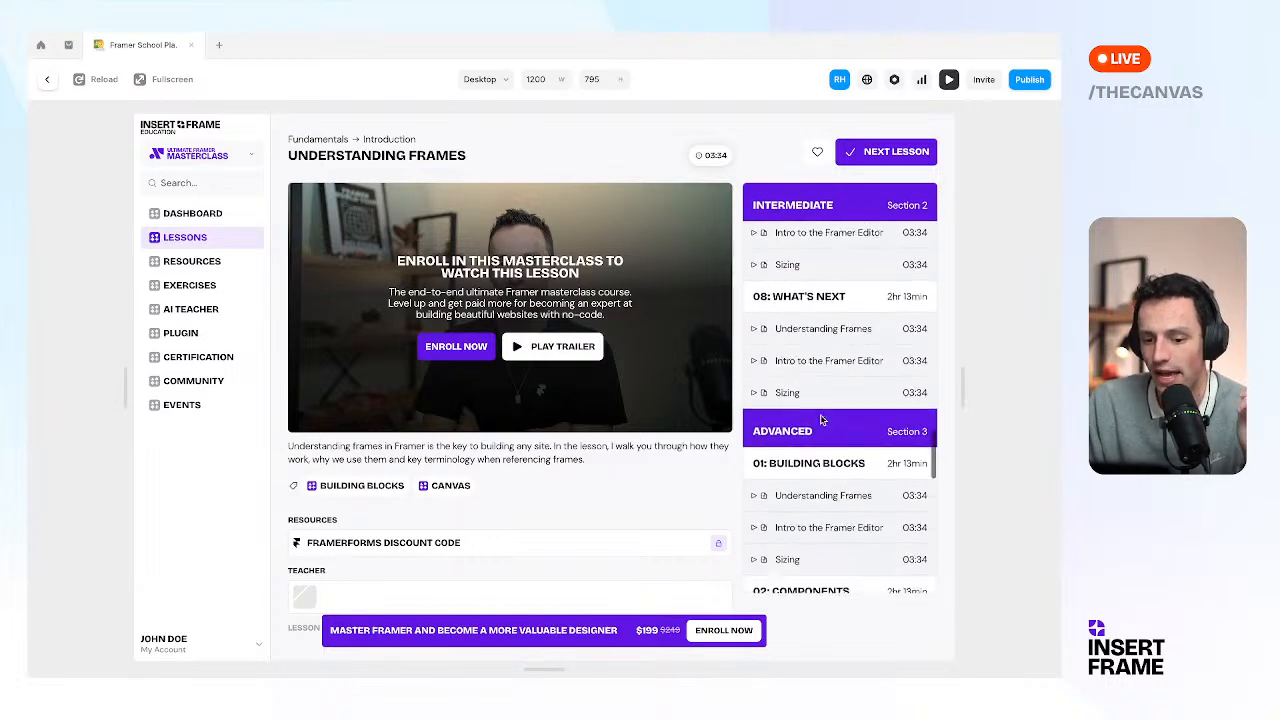
left_click(48, 83)
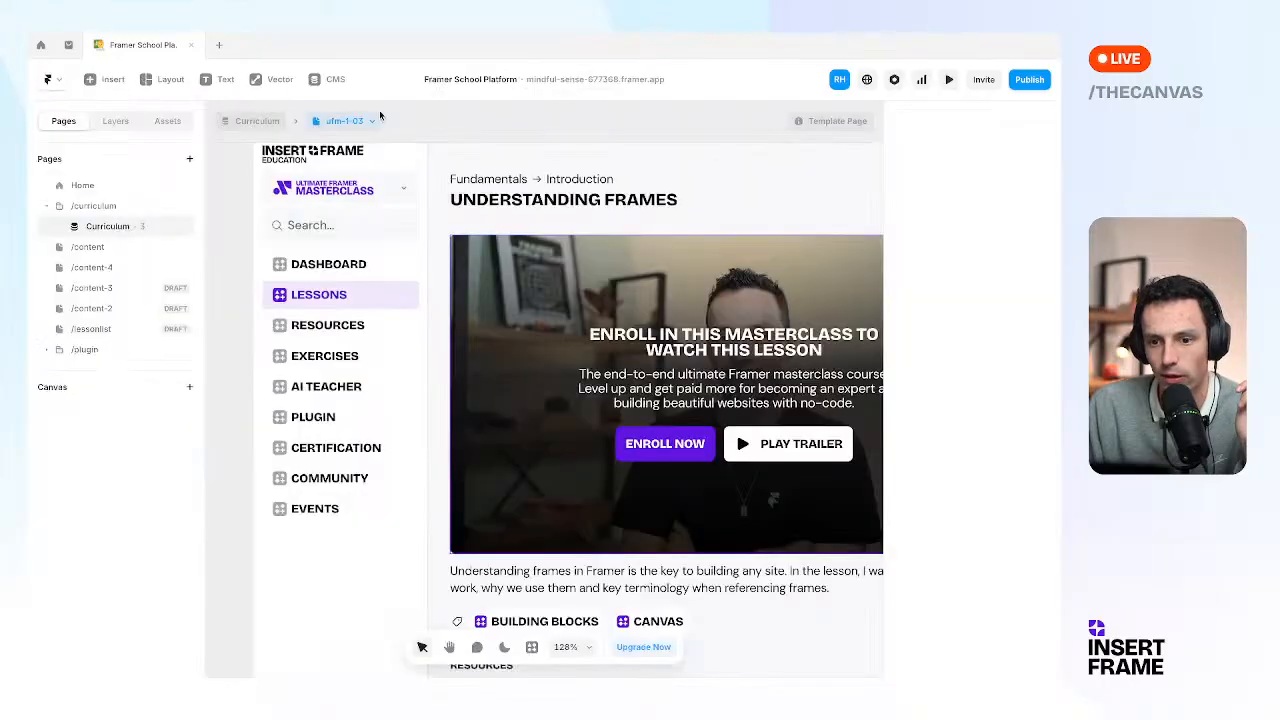
Show the ufm-1-01 item on the template page and examine its resources, teacher section and sidebar.
scroll(643, 294, "down", 3)
scroll(643, 294, "right", 2)
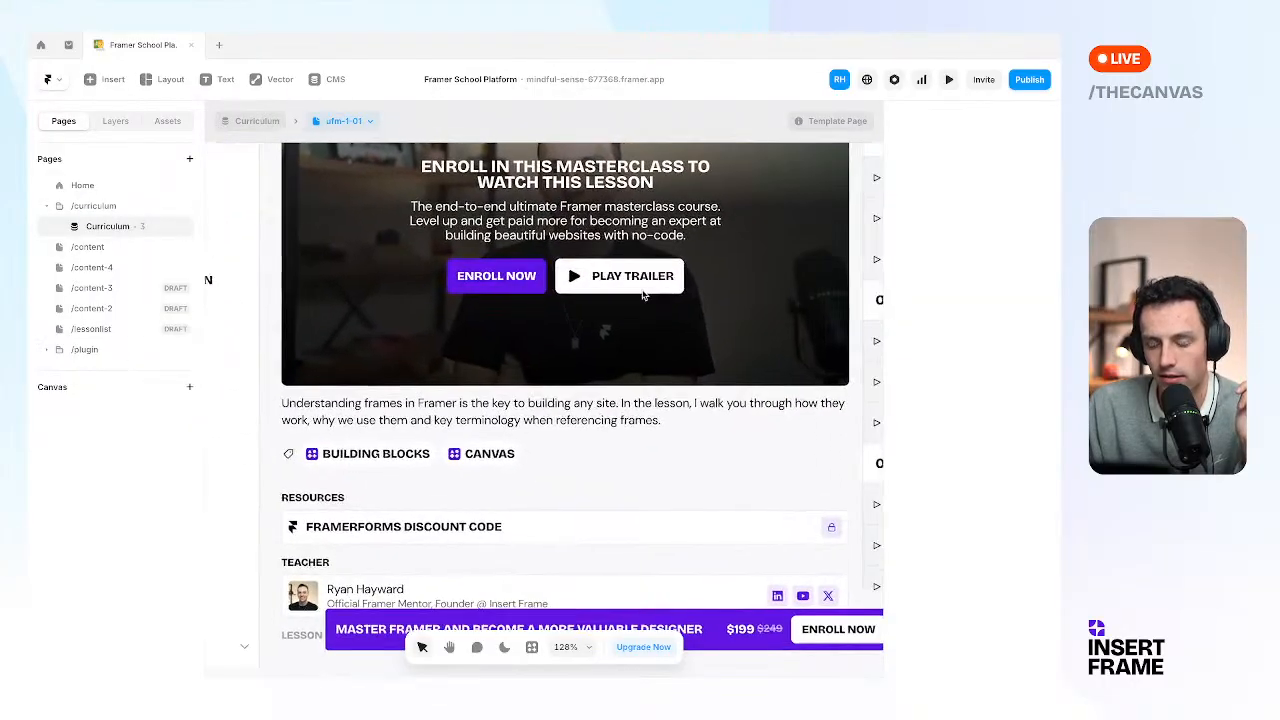
scroll(675, 306, "down", 5)
scroll(675, 306, "up", 3)
scroll(675, 306, "right", 1)
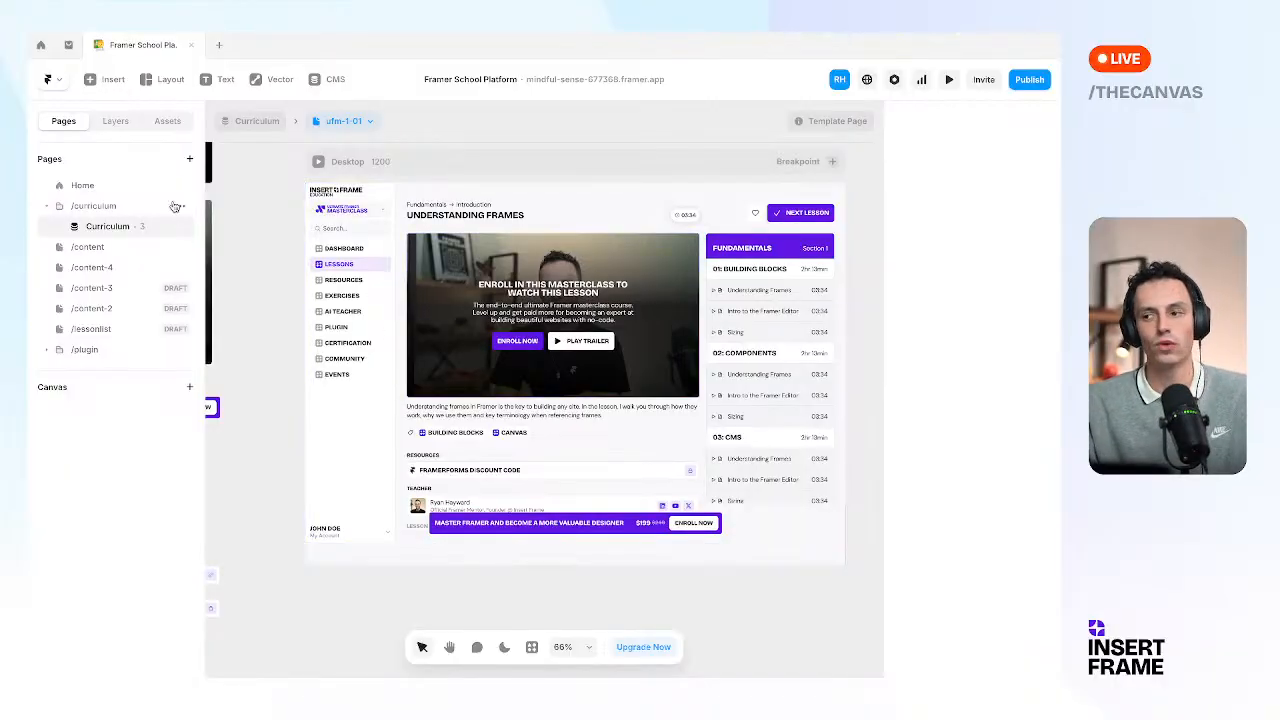
scroll(362, 302, "up", 3, "ctrl")
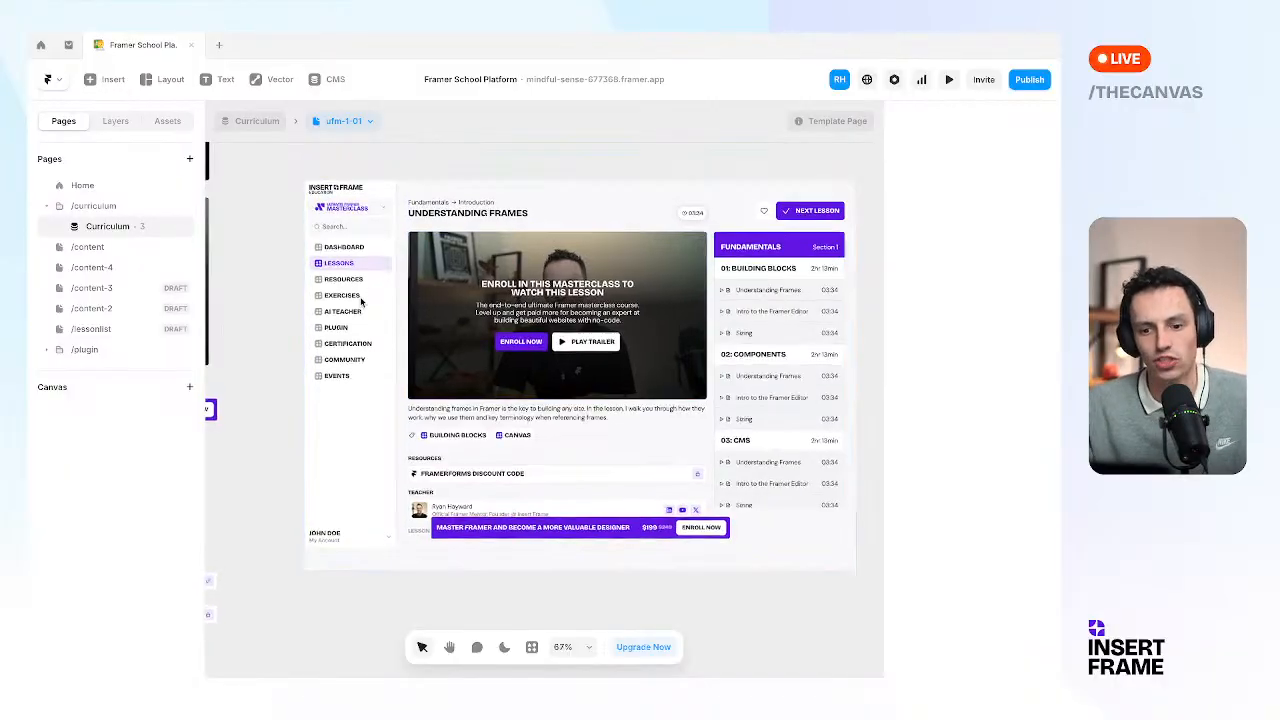
left_click(330, 212)
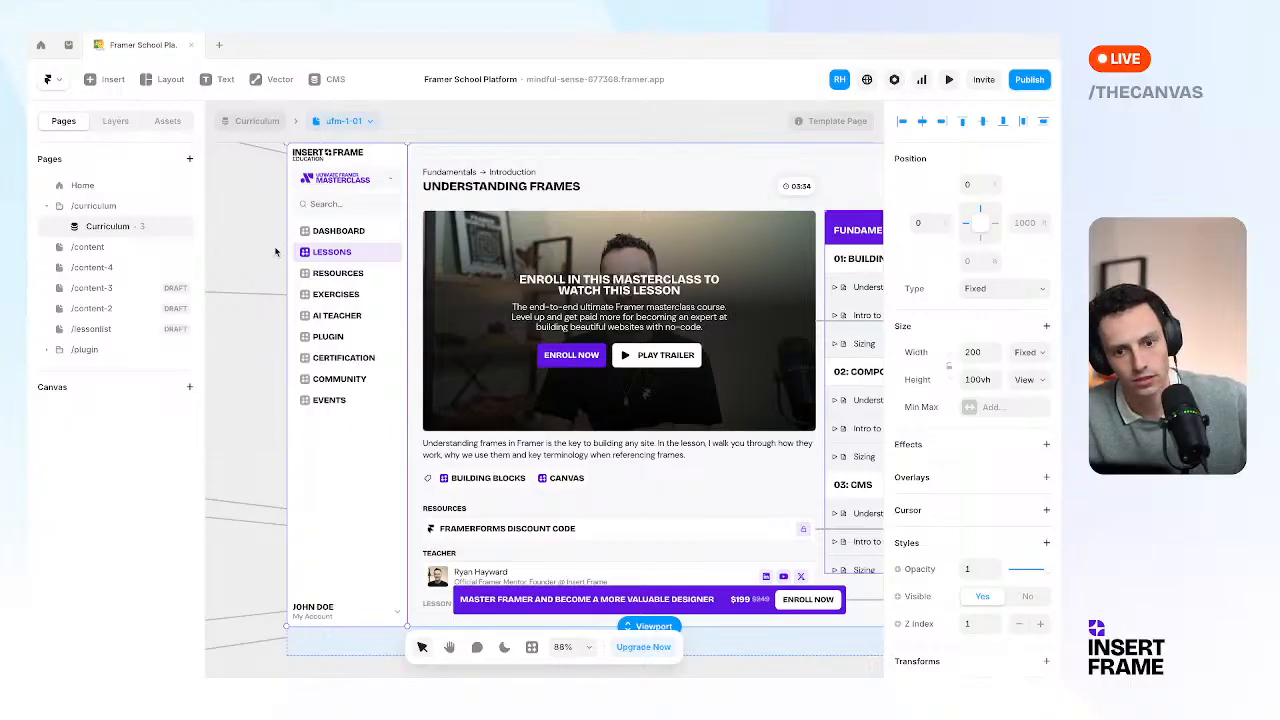
Add a new page to the site and name it search.
left_click(189, 158)
left_click(217, 198)
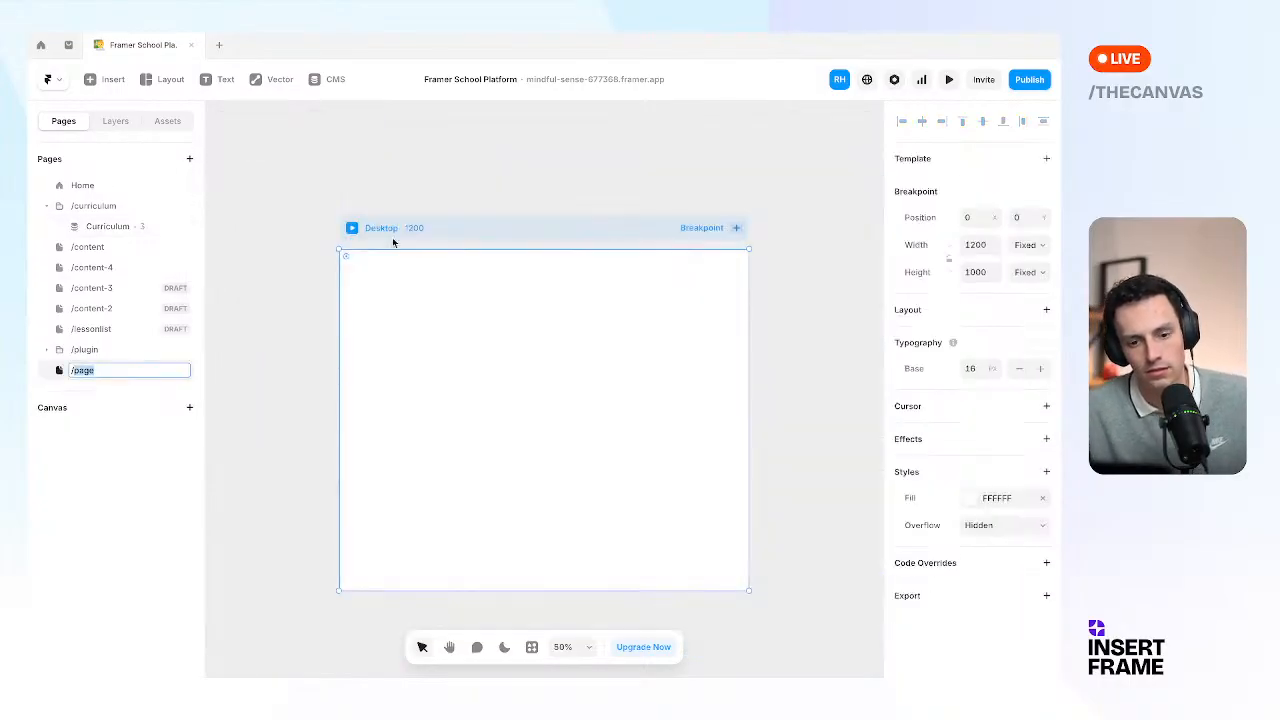
type("search")
key("Return")
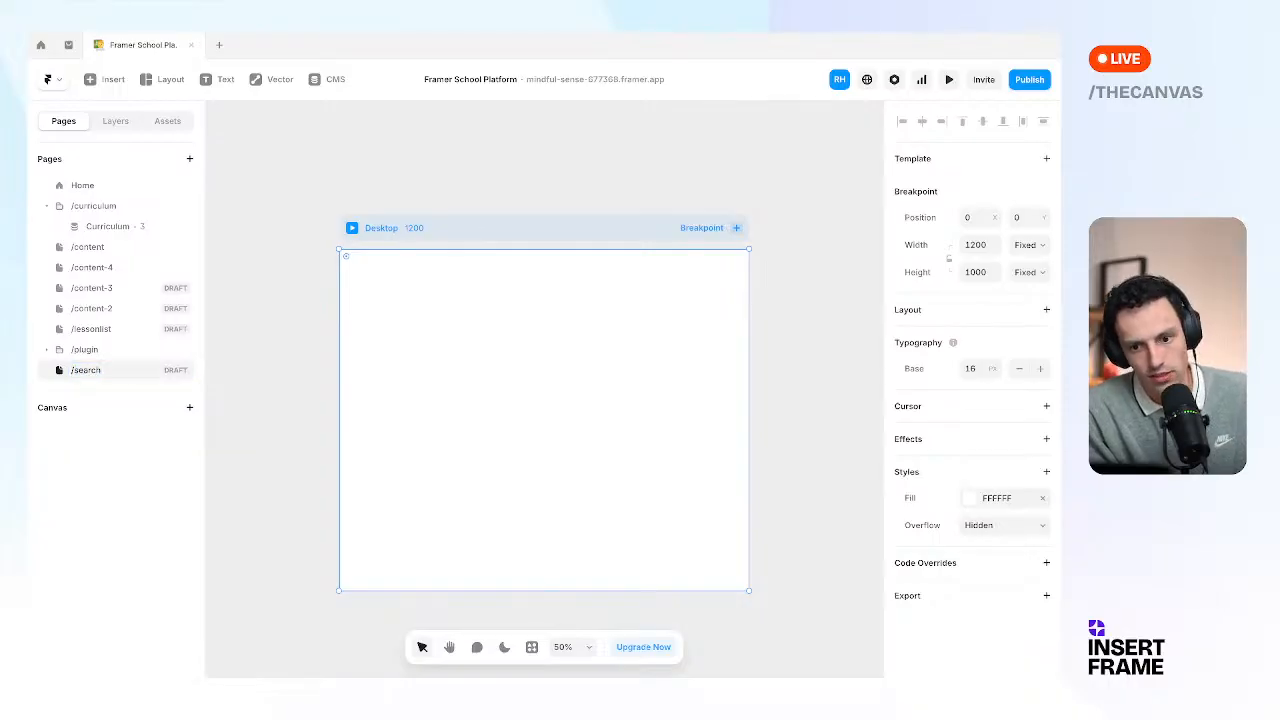
Copy the Section Holder and Sidebar layers from the Curriculum template page and paste them into the search page.
left_click(110, 226)
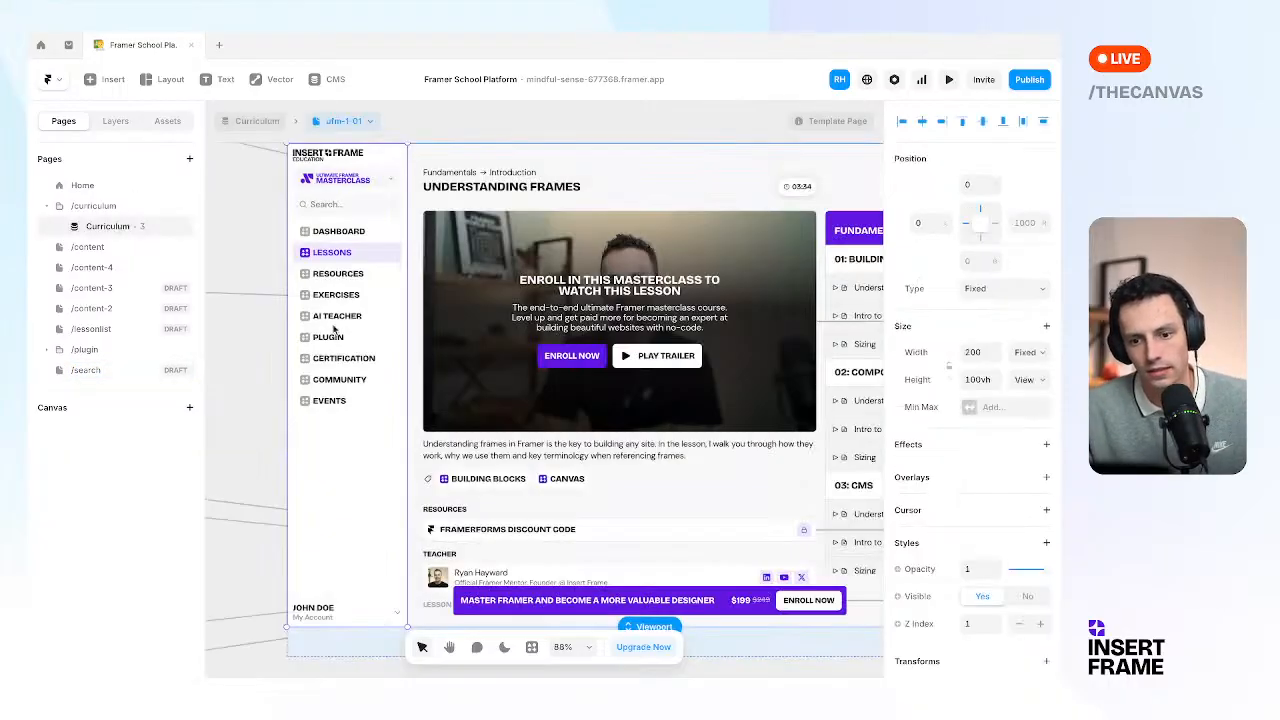
left_click(115, 121)
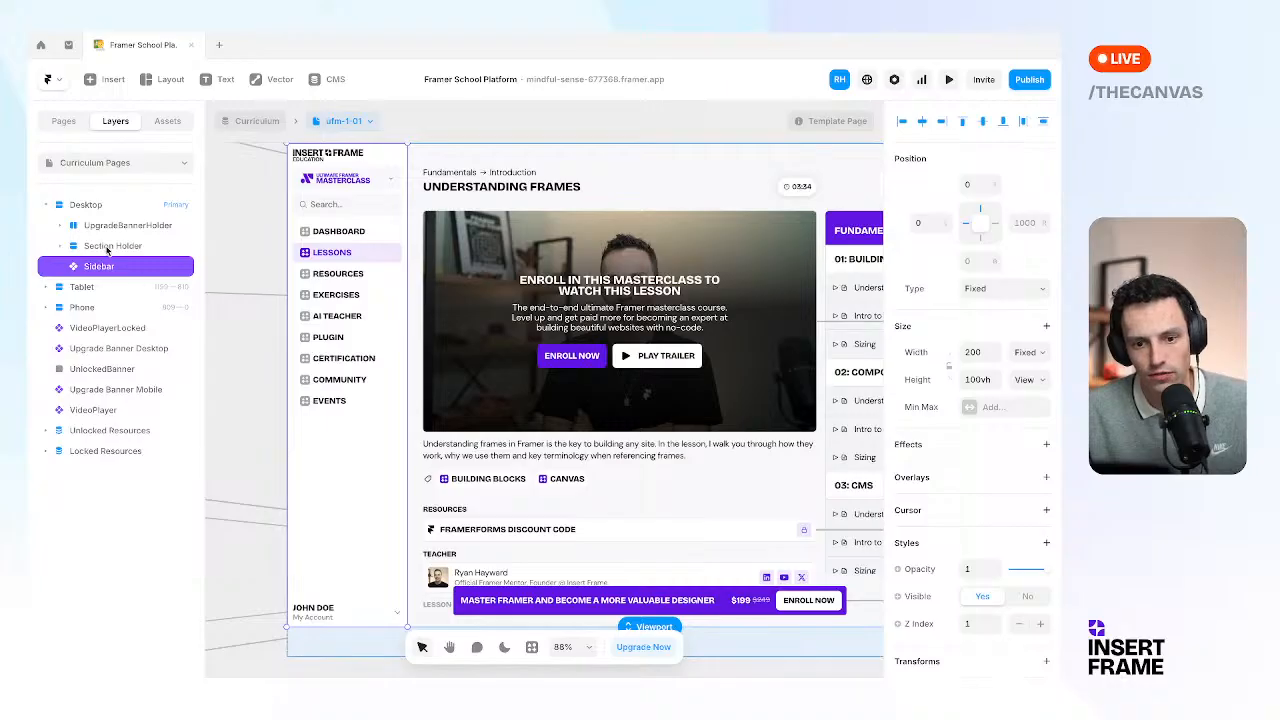
left_click(121, 245)
left_click(110, 225)
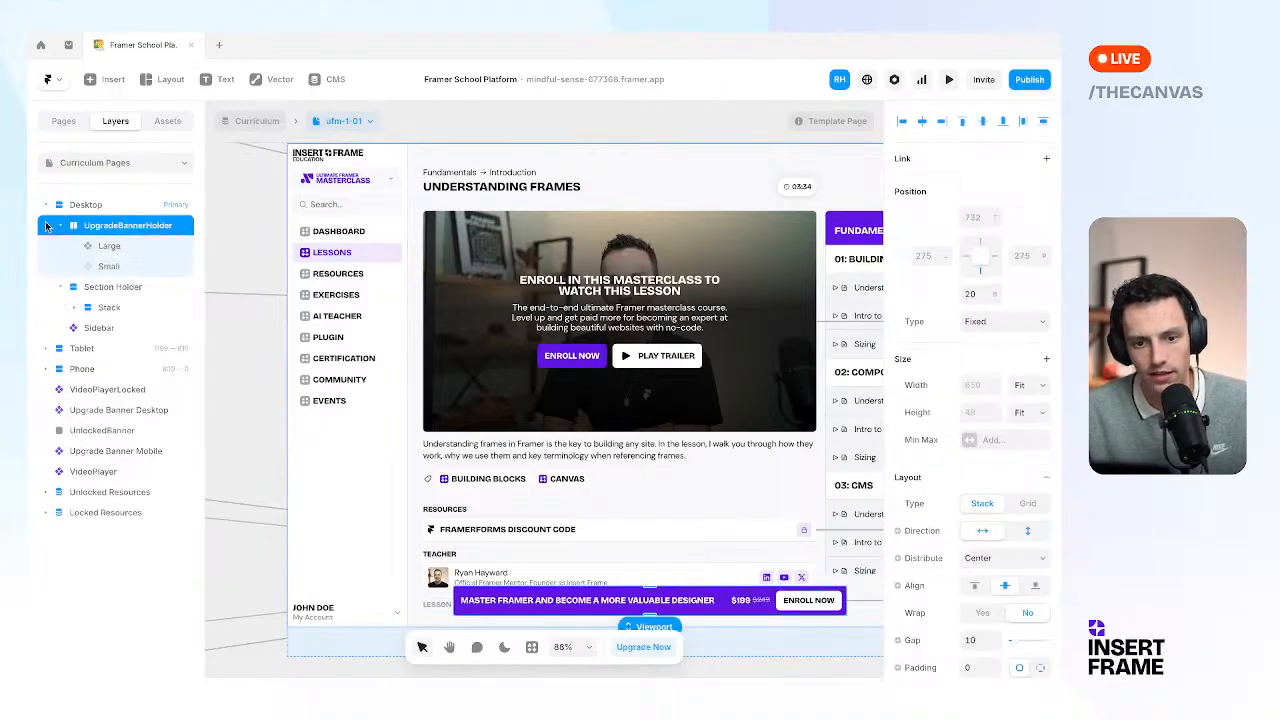
left_click(64, 226)
left_click(108, 246)
left_click(61, 247)
left_click(104, 267, "shift")
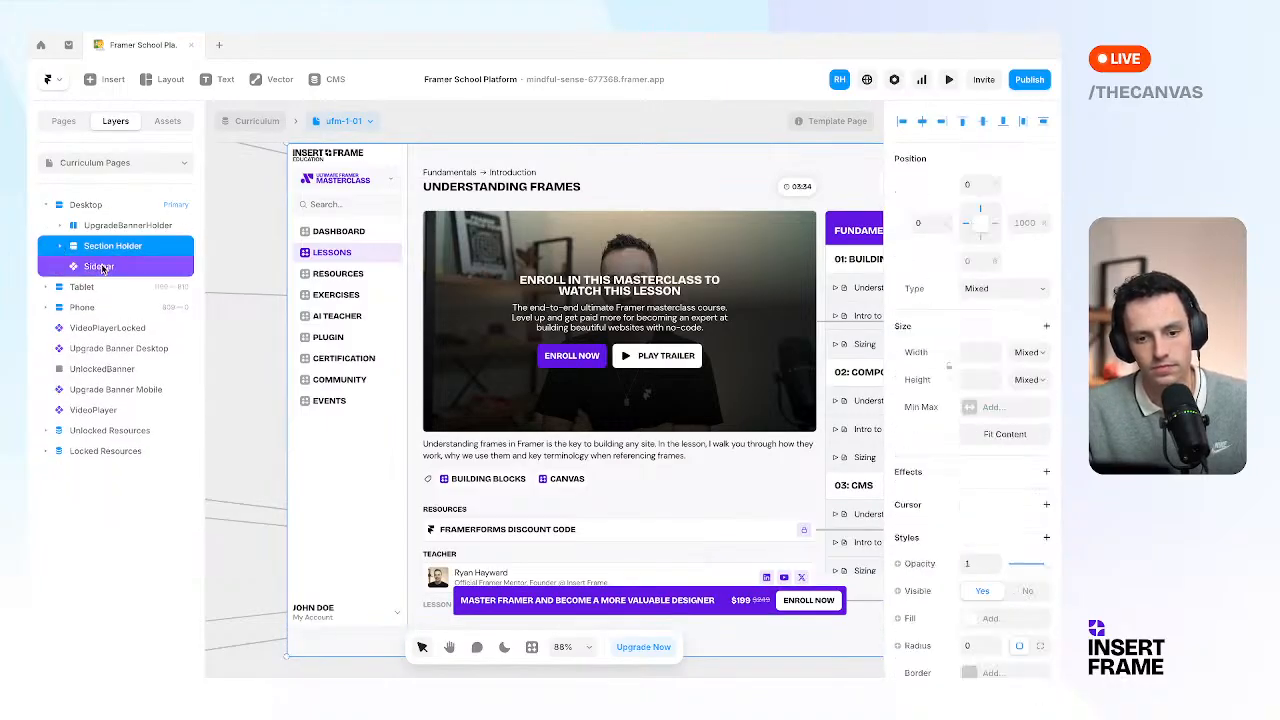
left_click(70, 121)
left_click(95, 247)
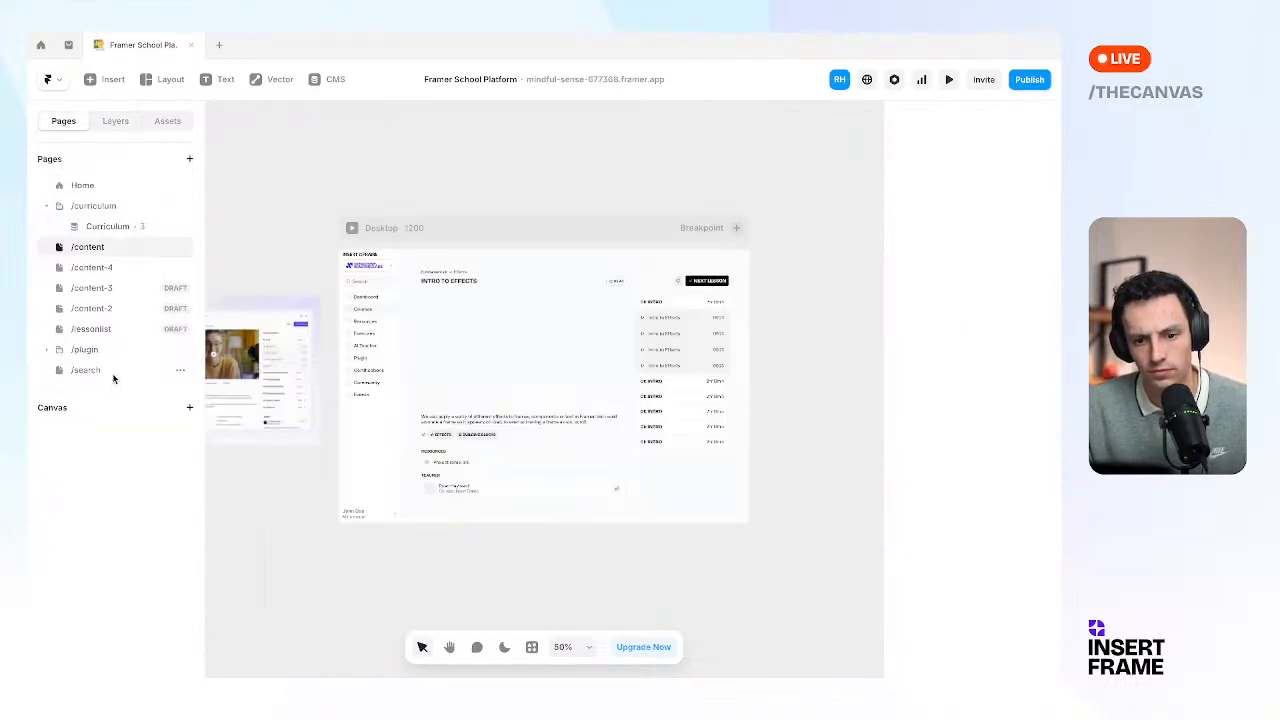
left_click(108, 374)
key("ctrl+v")
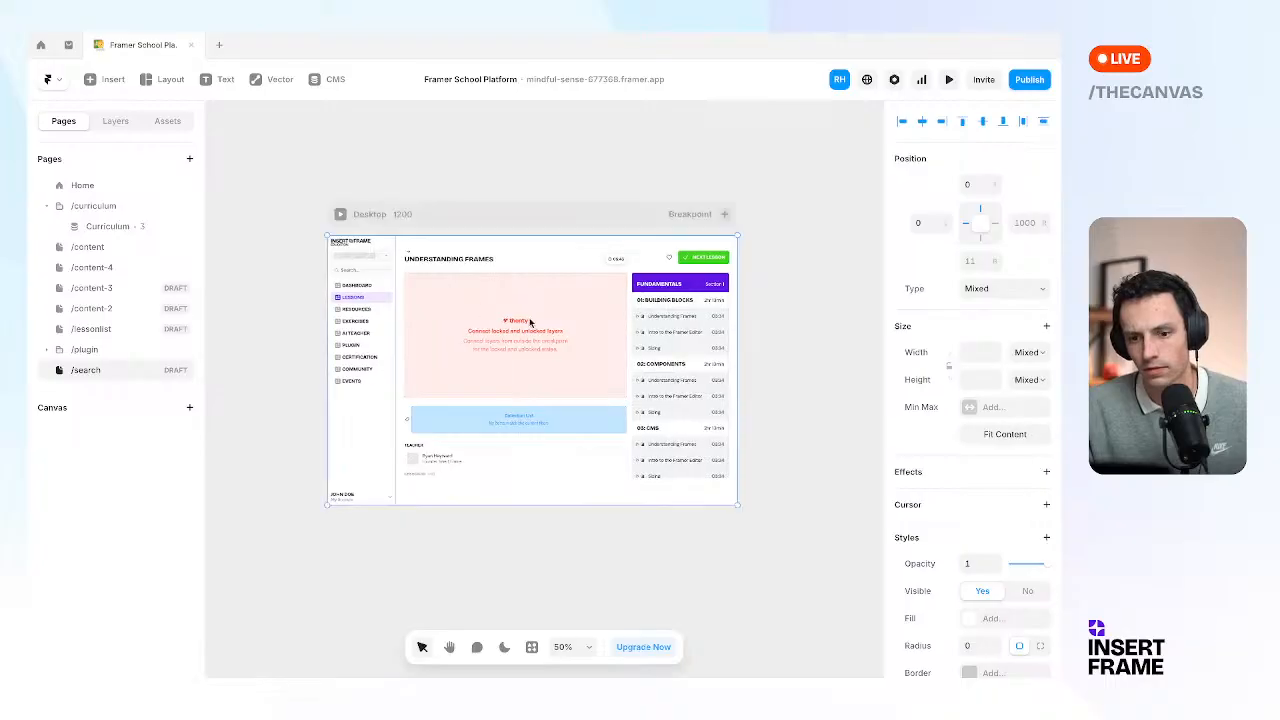
Set the fill of the search page's Desktop breakpoint to the Light Grey colour style.
left_click(479, 206)
scroll(1053, 511, "down", 1)
scroll(1053, 511, "down", 2)
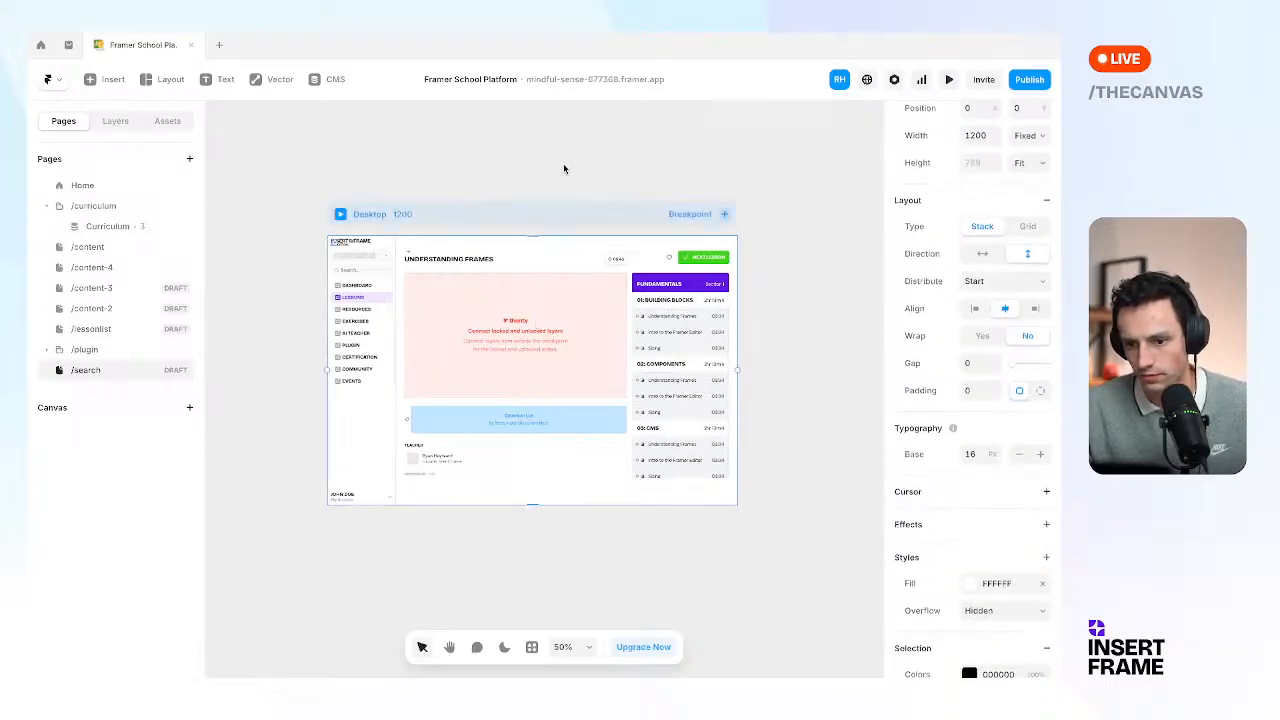
left_click(972, 583)
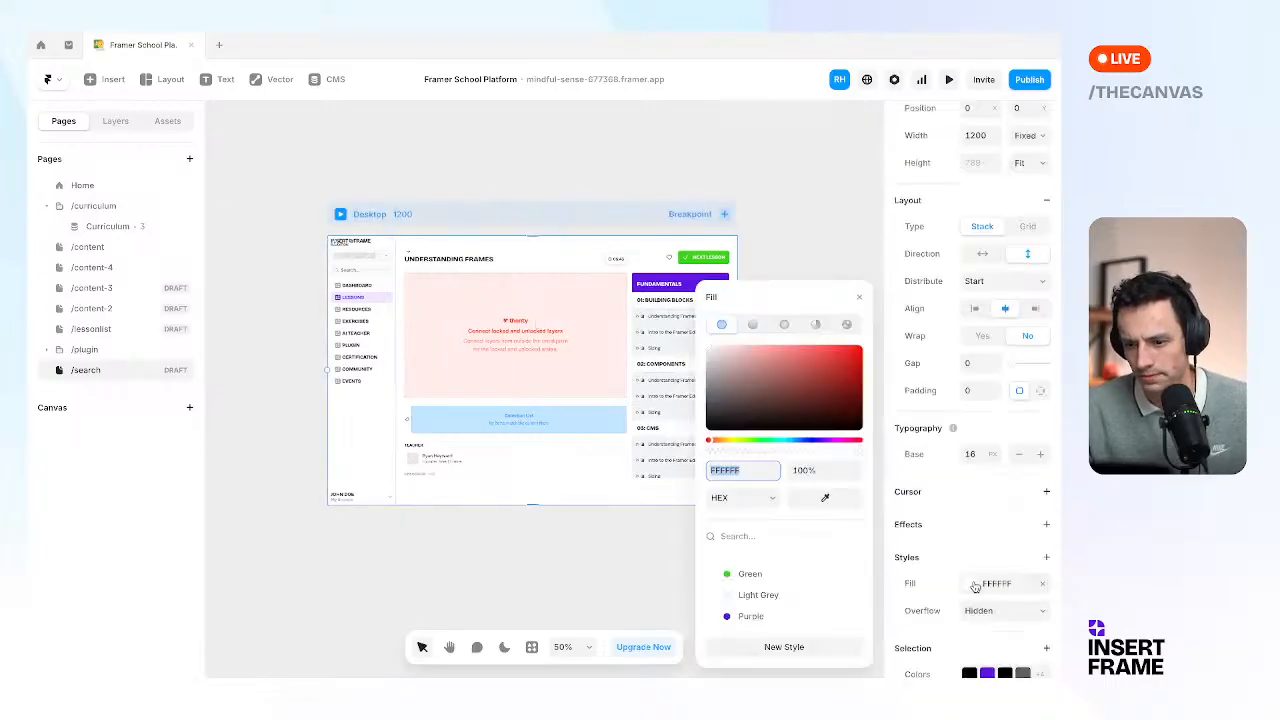
left_click(758, 595)
left_click(495, 180)
Delete the Thenty video placeholder, the tag collection list row and the teacher section from the search page.
scroll(534, 340, "up", 5)
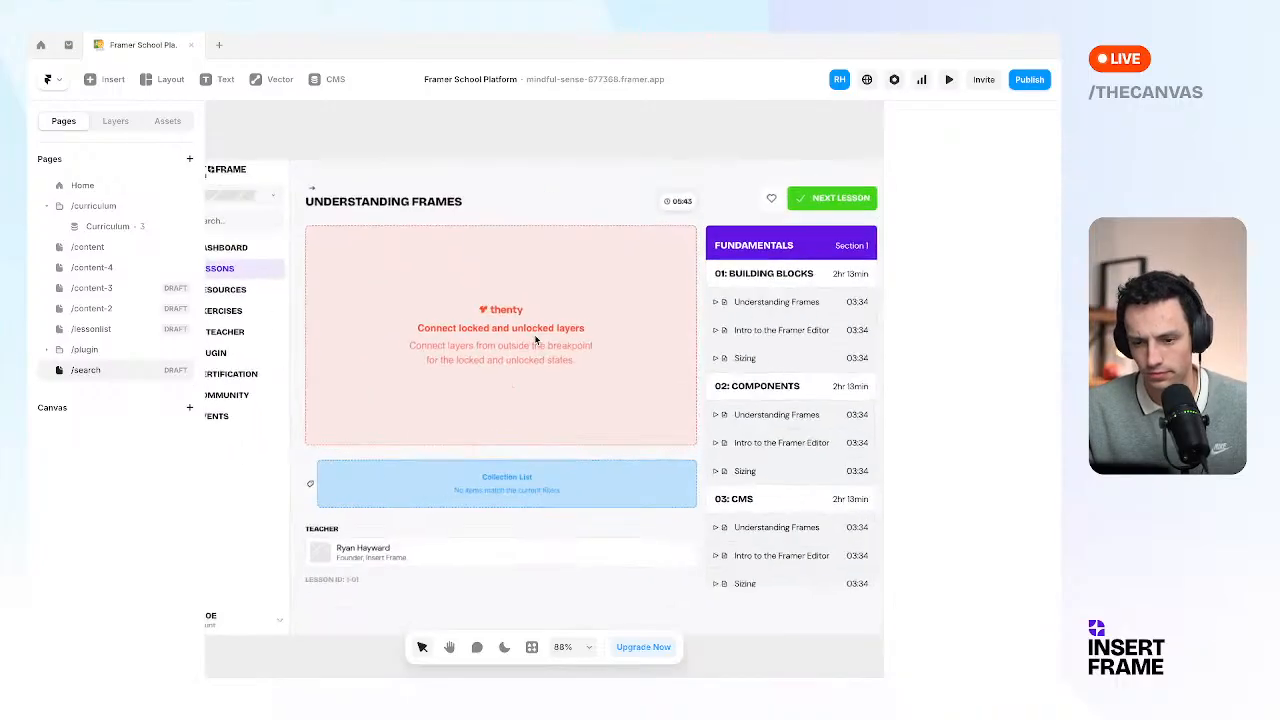
scroll(534, 340, "down", 2)
scroll(586, 354, "up", 1)
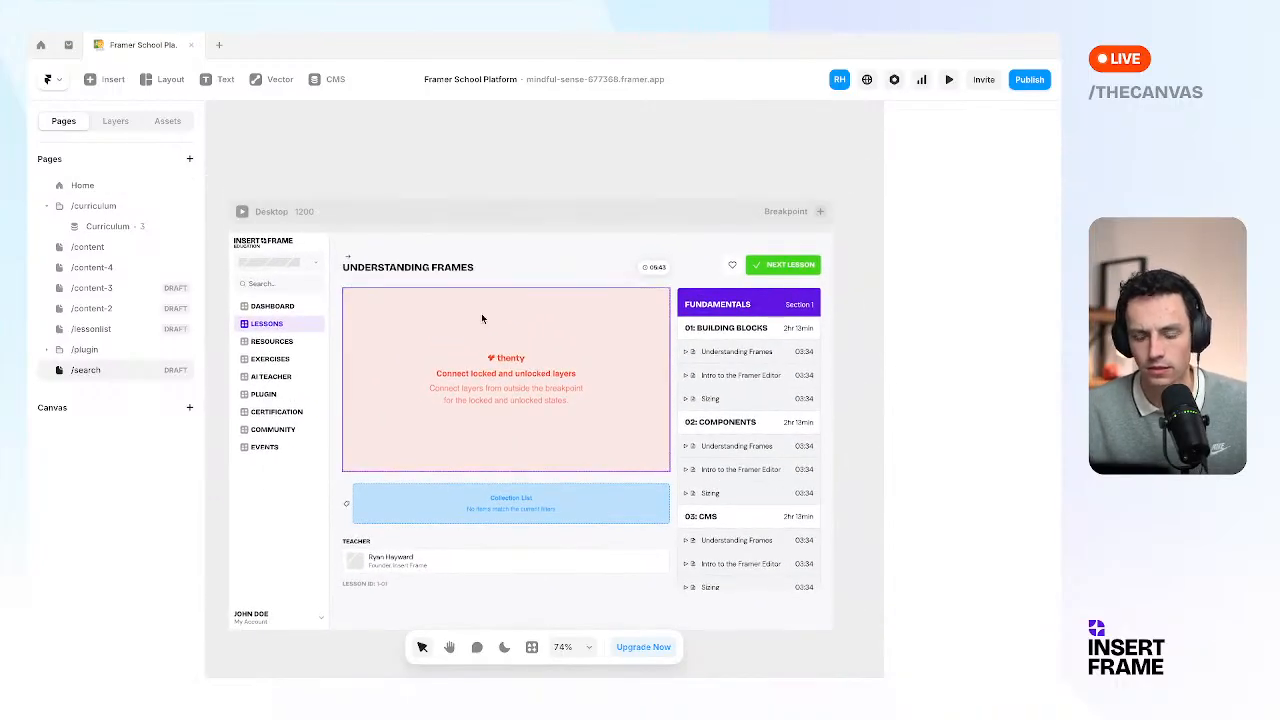
left_click(563, 360)
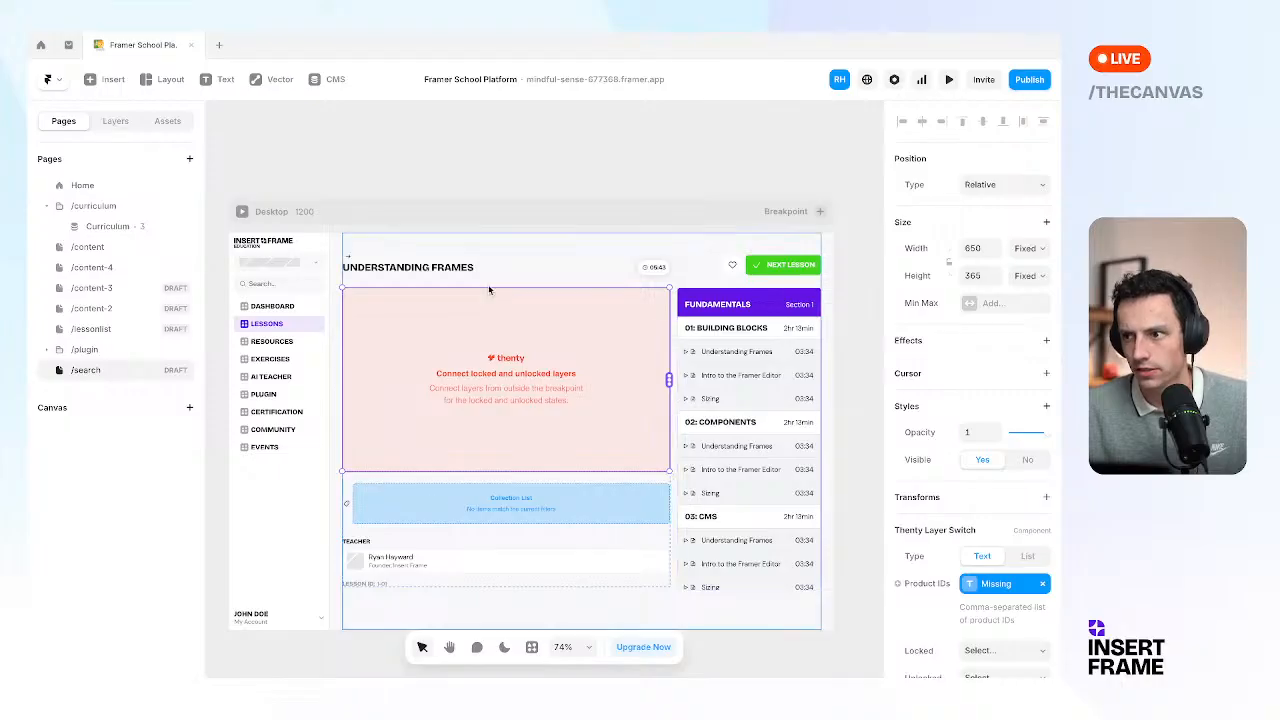
scroll(651, 320, "down", 1)
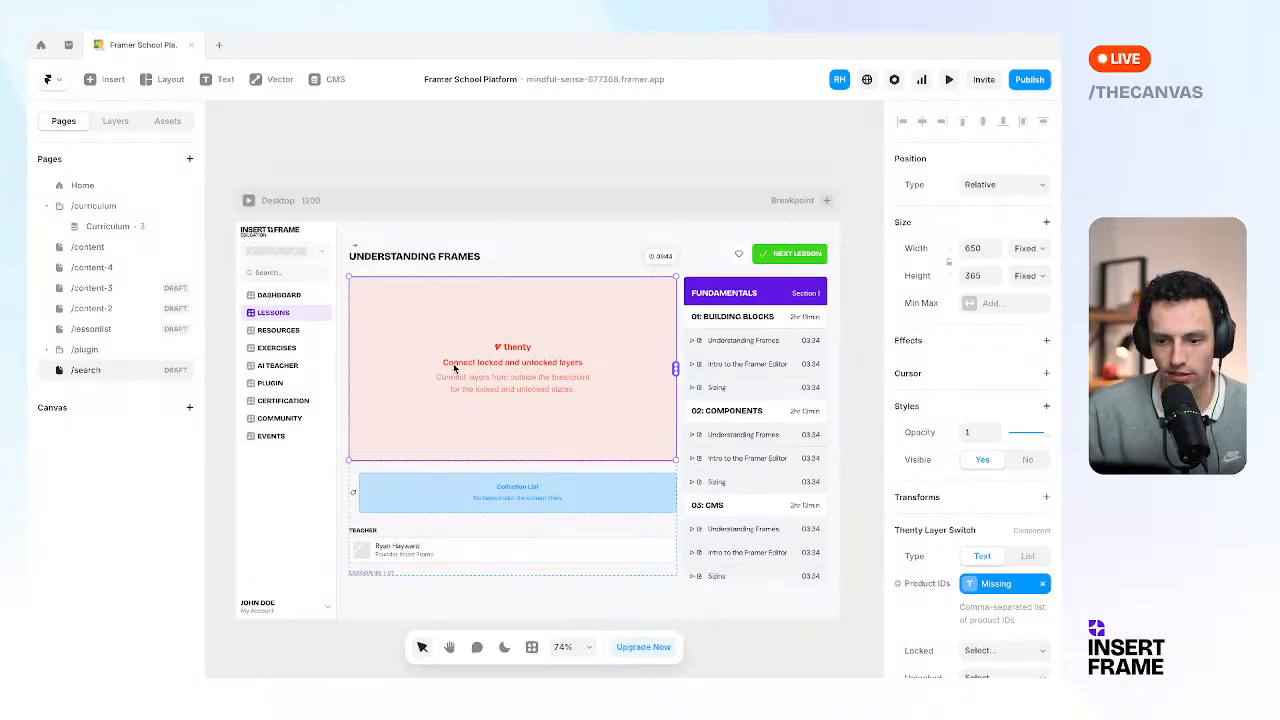
key("Delete")
left_click(489, 316)
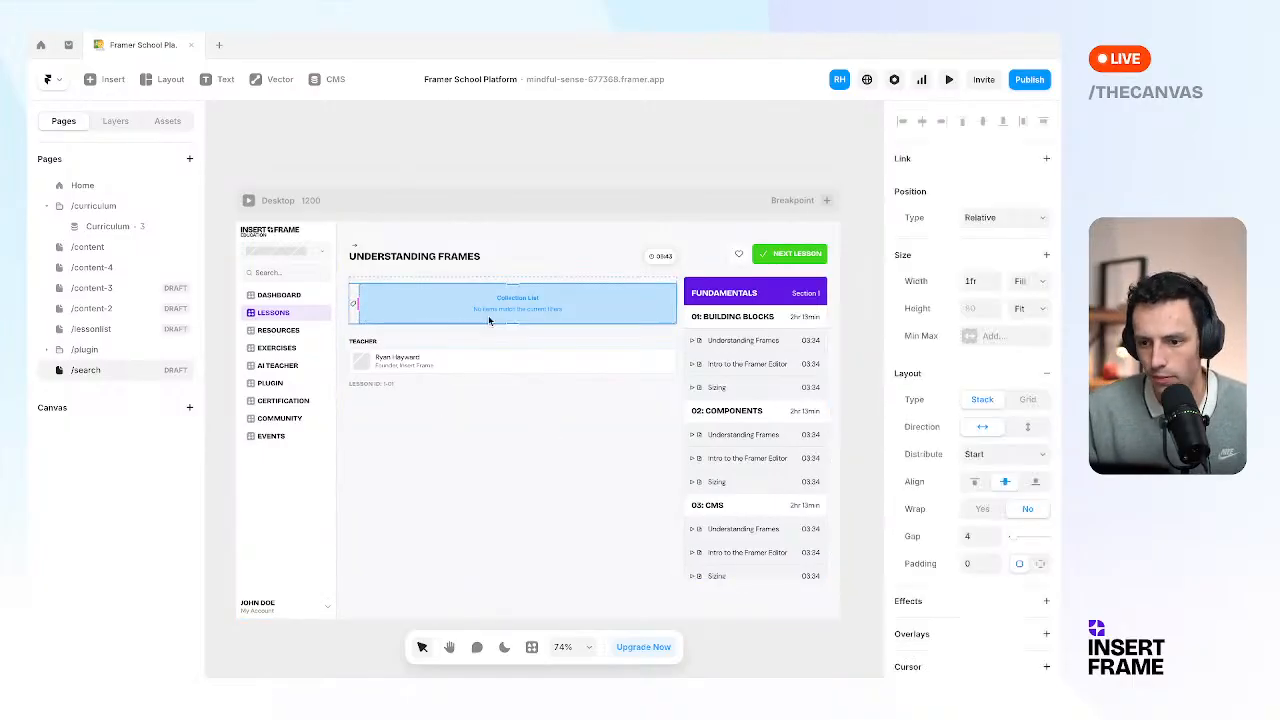
key("Delete")
left_click(558, 288)
key("Delete")
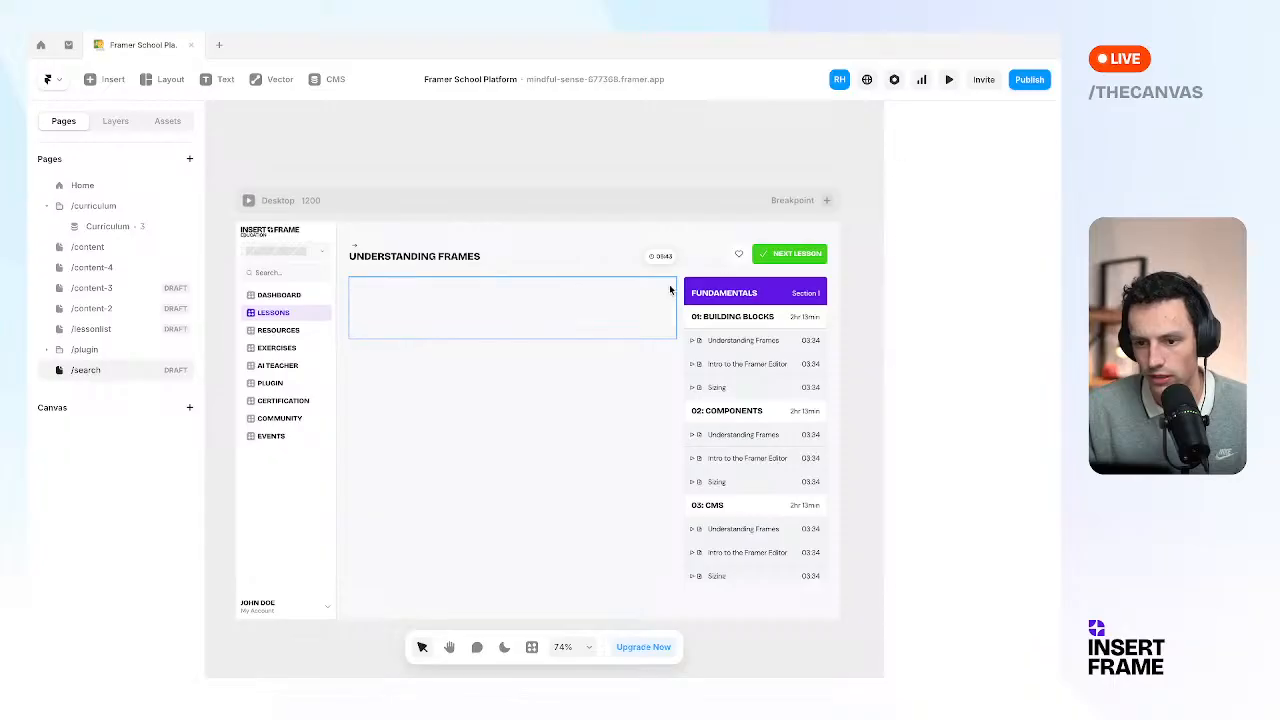
Delete the remaining lesson content with its Fundamentals list and the Understanding Frames header row, leaving the stack empty.
left_click(676, 284)
key("Delete")
left_click(706, 256)
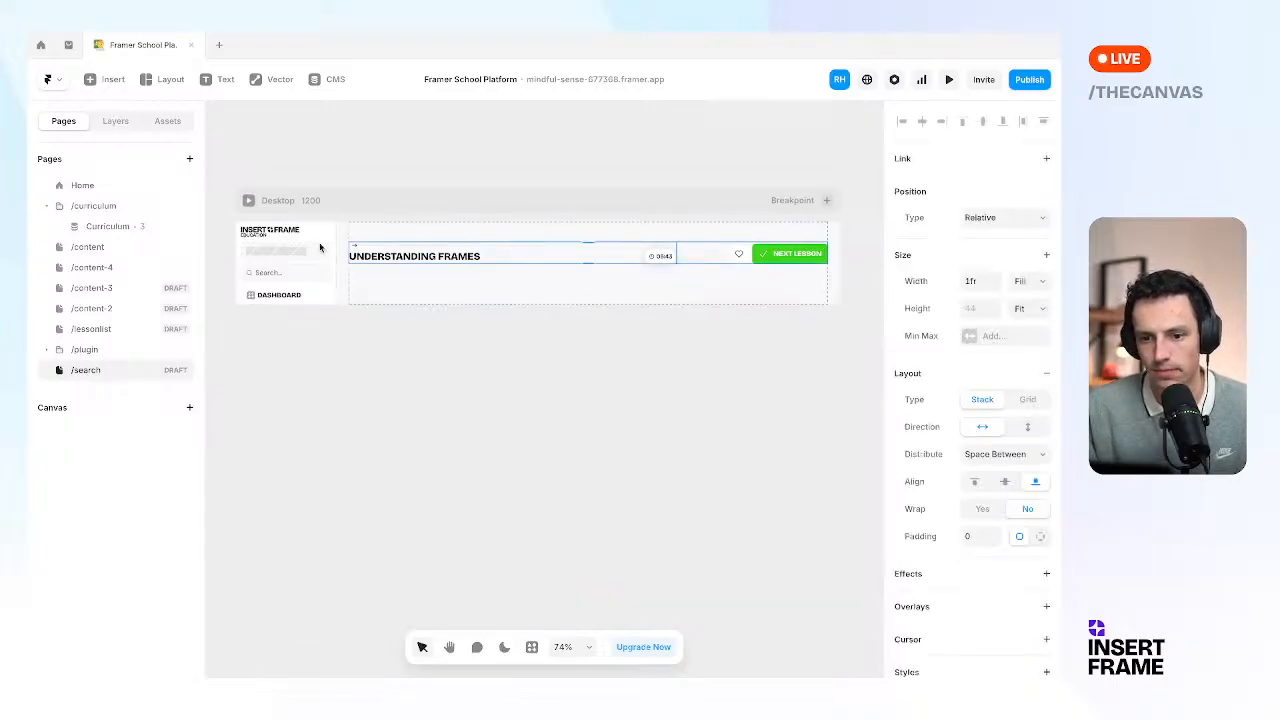
left_click(126, 129)
key("Delete")
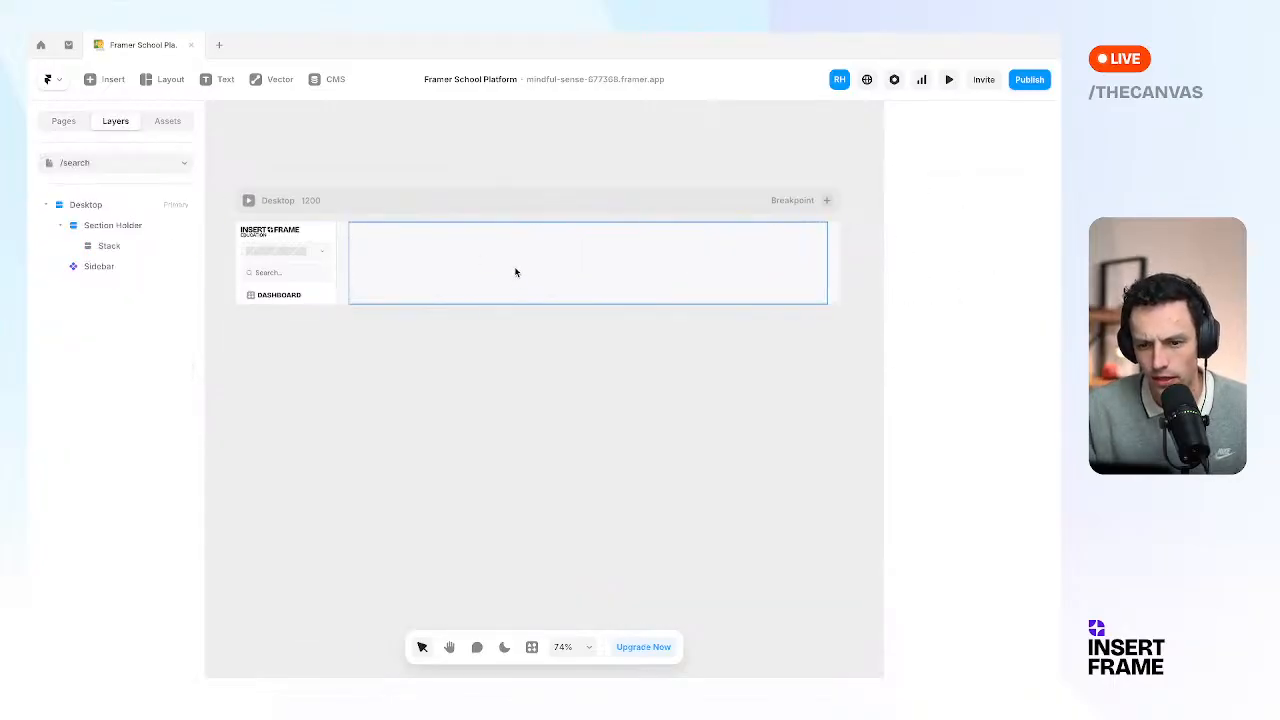
Set the height of the empty stack inside Section Holder to Viewport at 100vh.
left_click(467, 263)
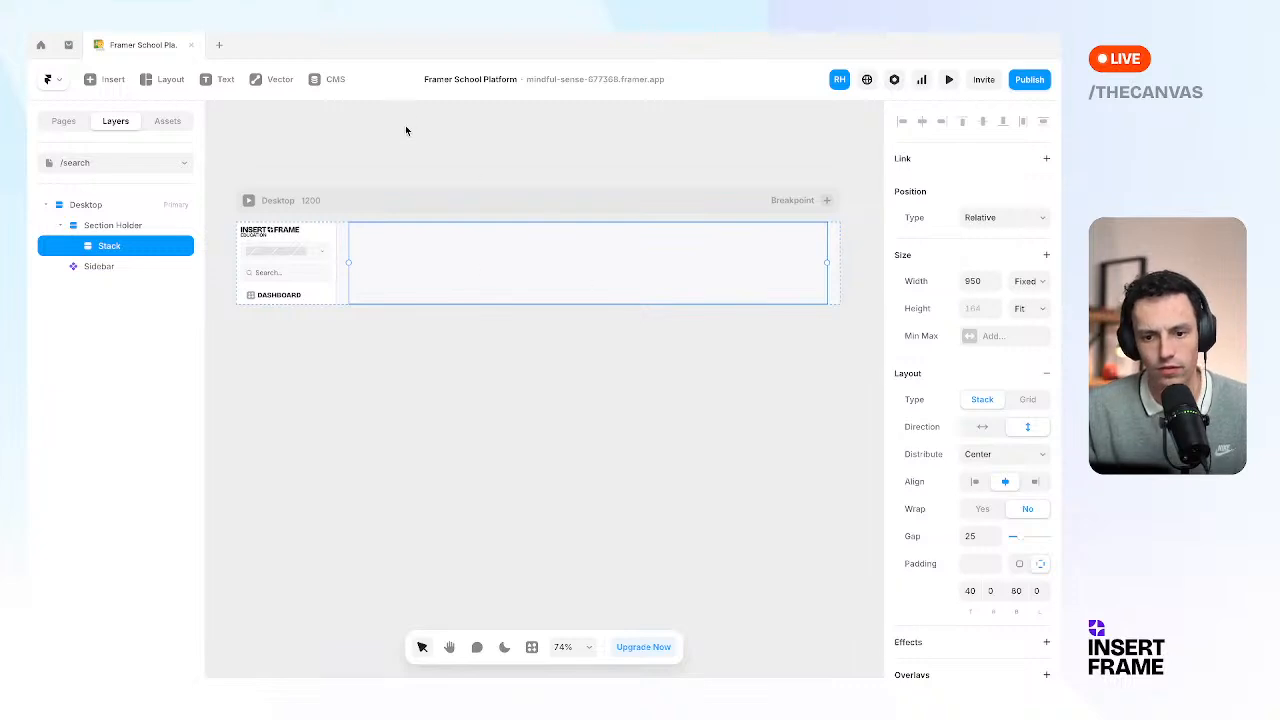
left_click(406, 130)
left_click(340, 263)
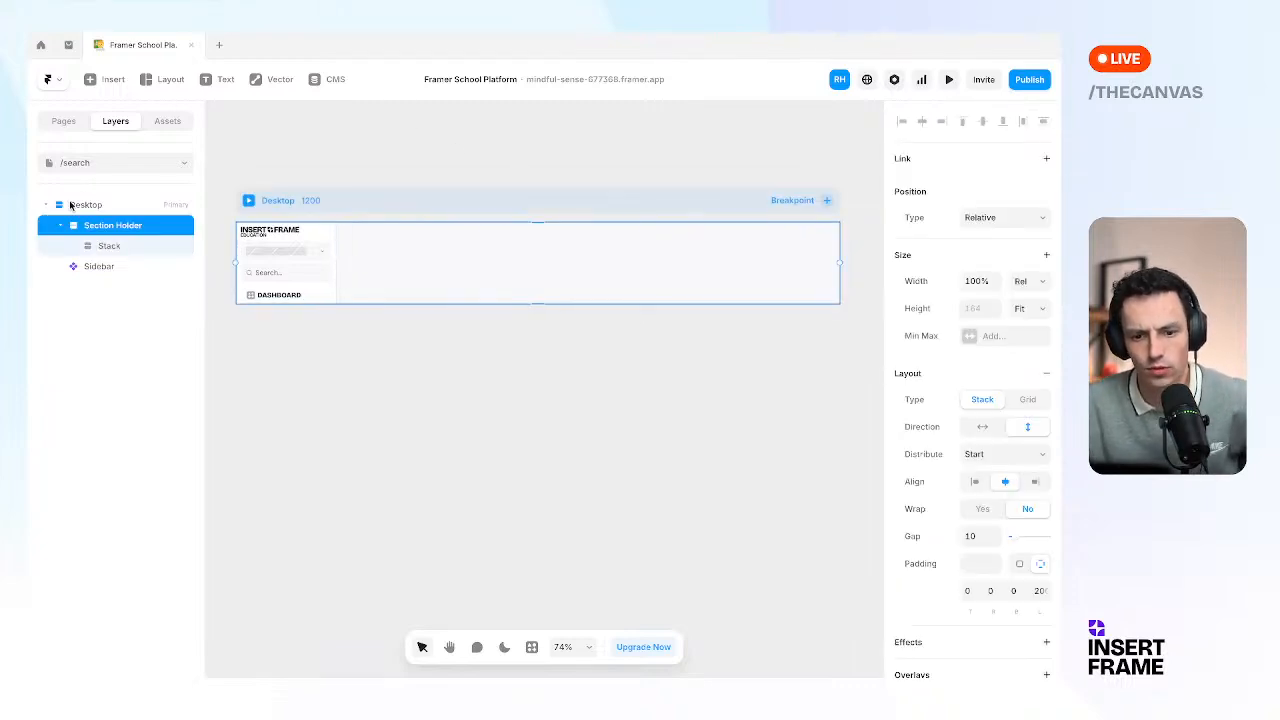
left_click(100, 246)
left_click(1031, 309)
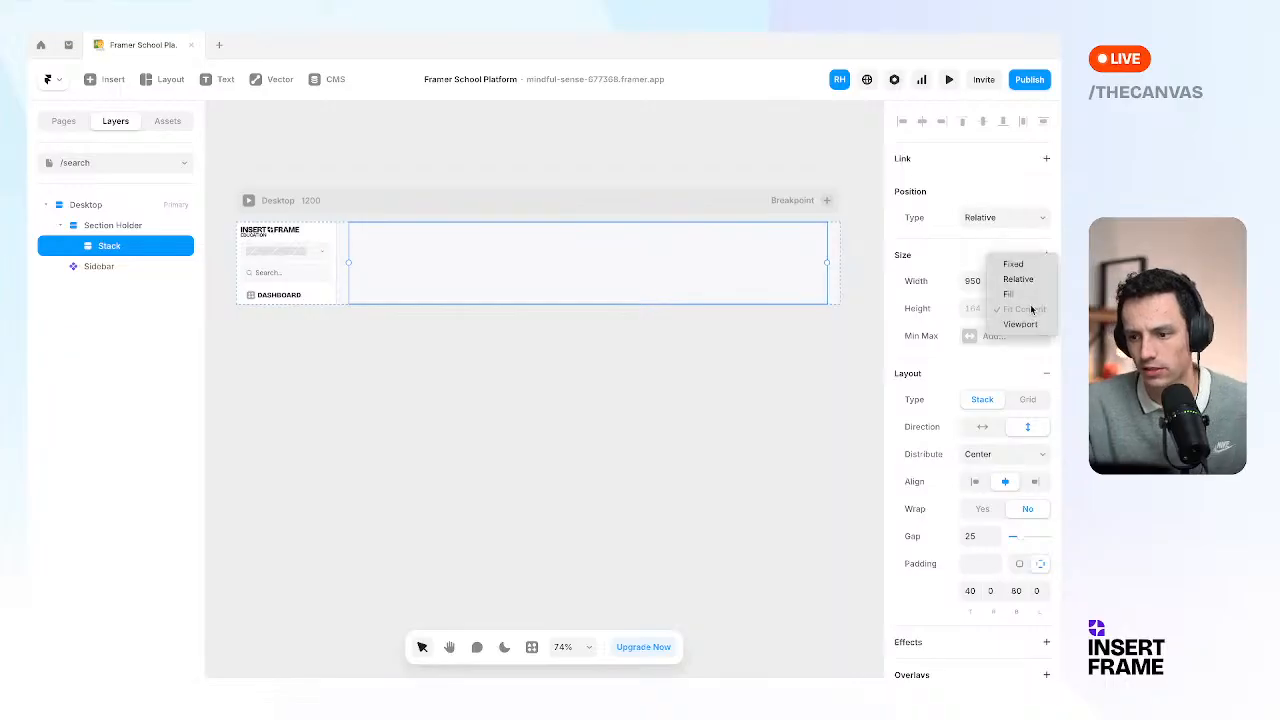
left_click(1024, 266)
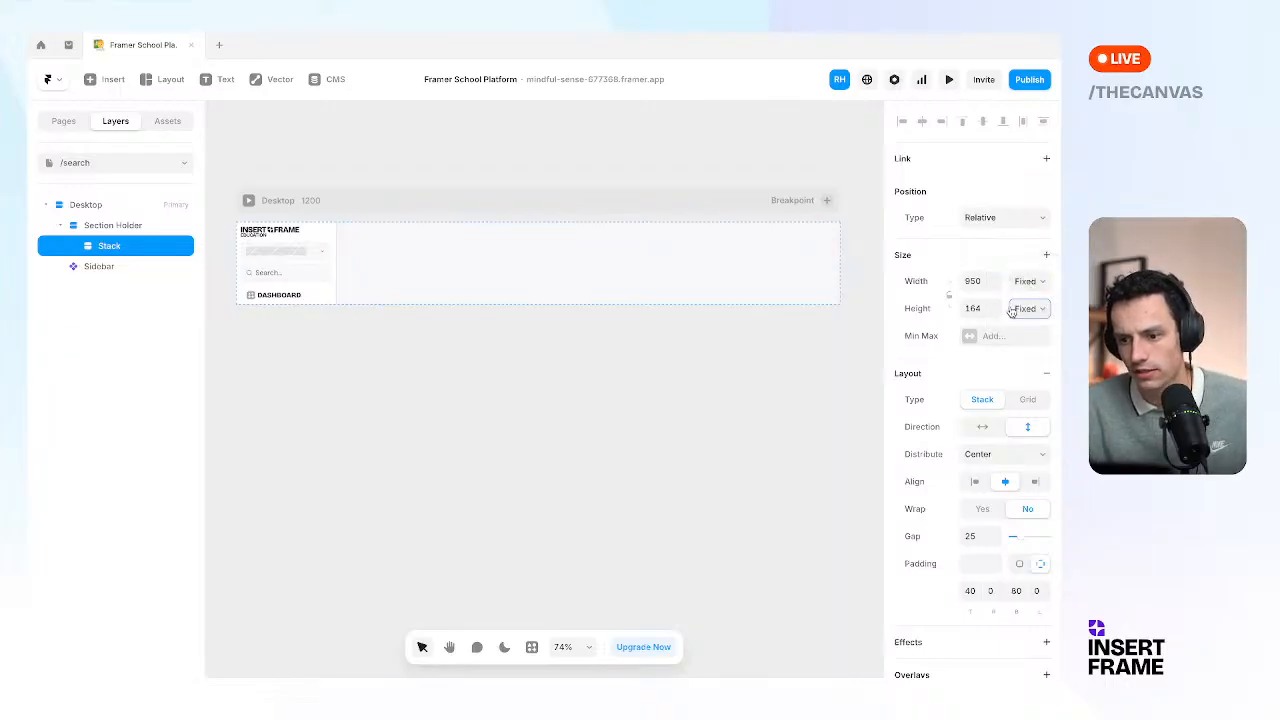
left_click(1027, 309)
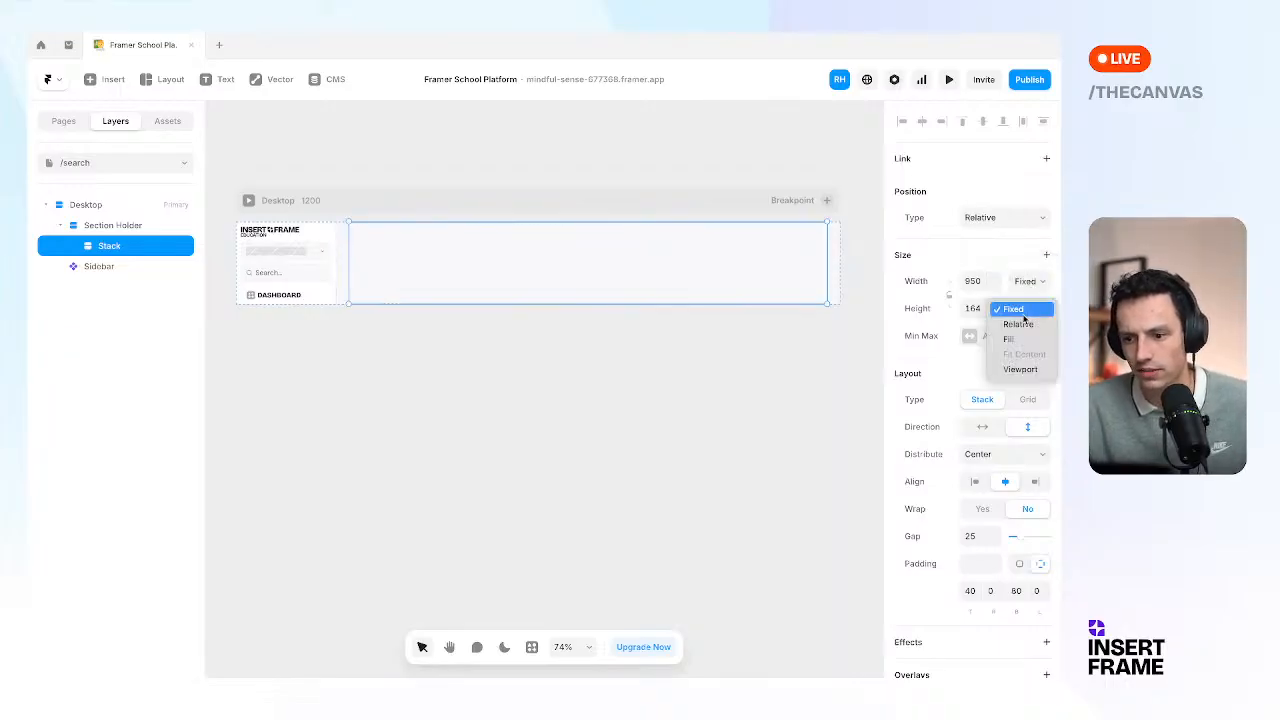
left_click(1014, 368)
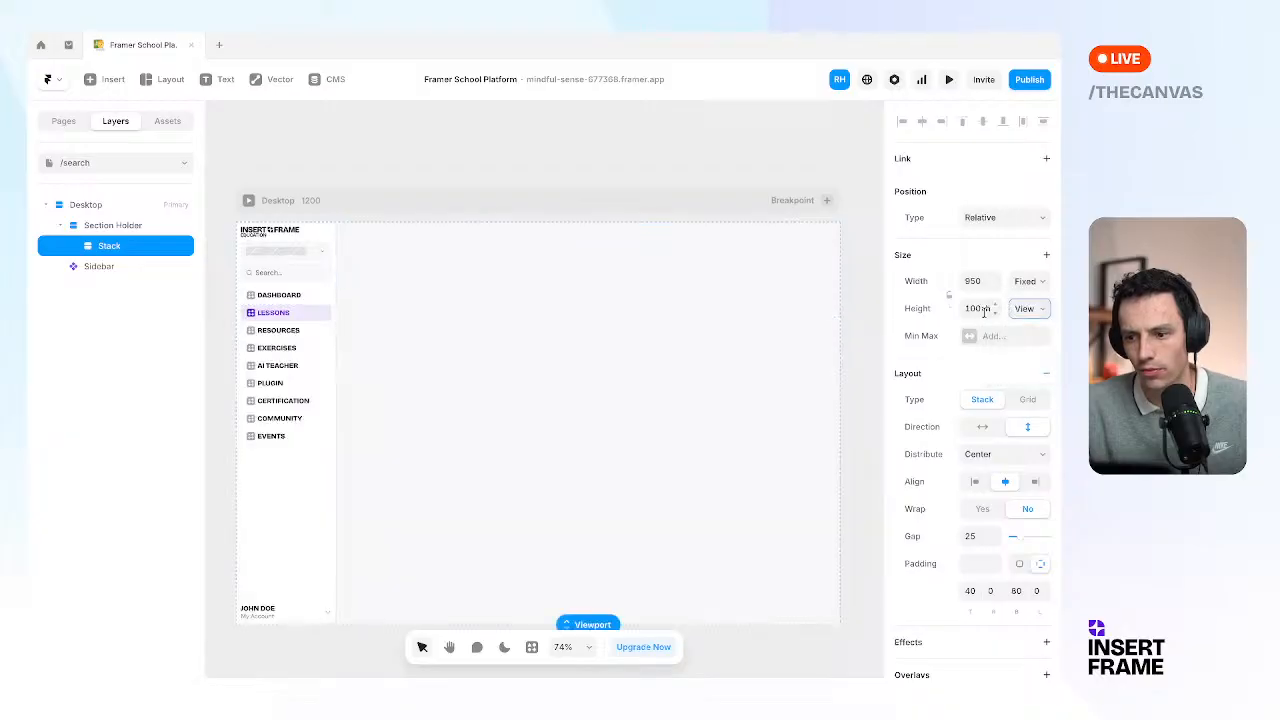
Preview the emptied search page with its sidebar and return to the canvas.
left_click(417, 141)
left_click(950, 80)
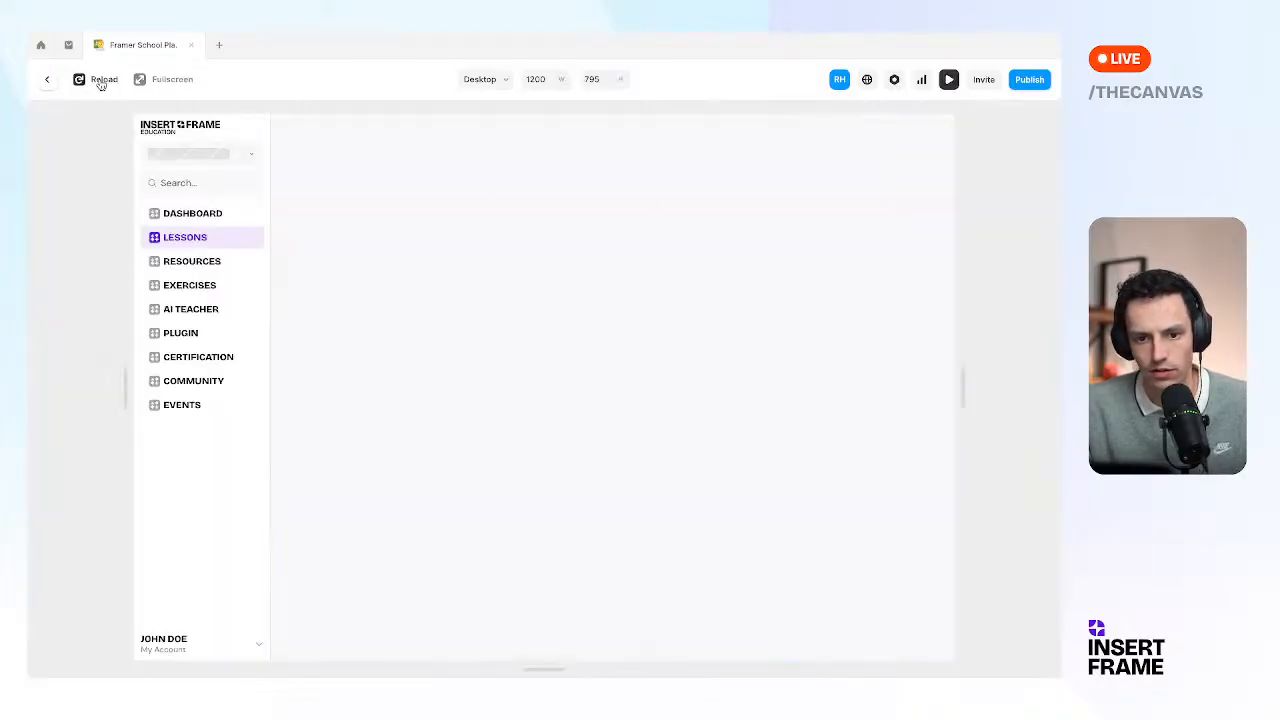
left_click(46, 79)
Remove the missing course logo variable from the Sidebar component on the search page.
left_click(240, 252)
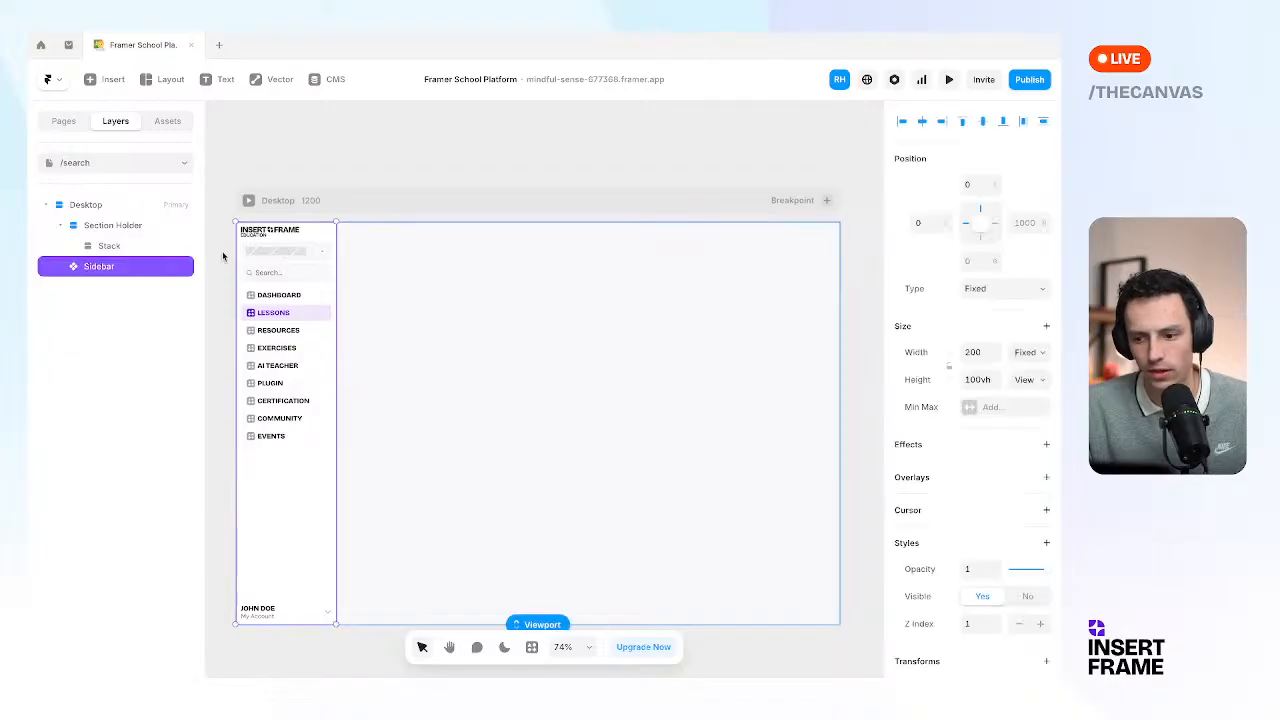
scroll(940, 505, "down", 3)
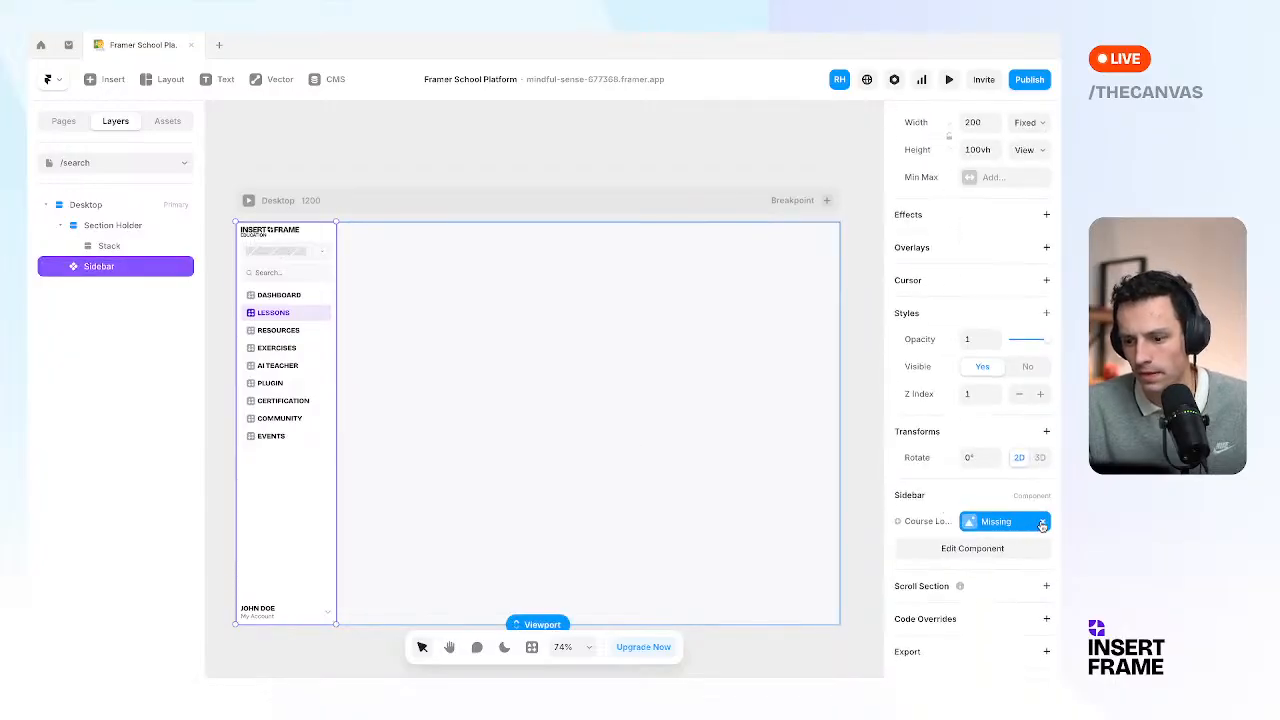
left_click(1042, 521)
left_click(929, 526)
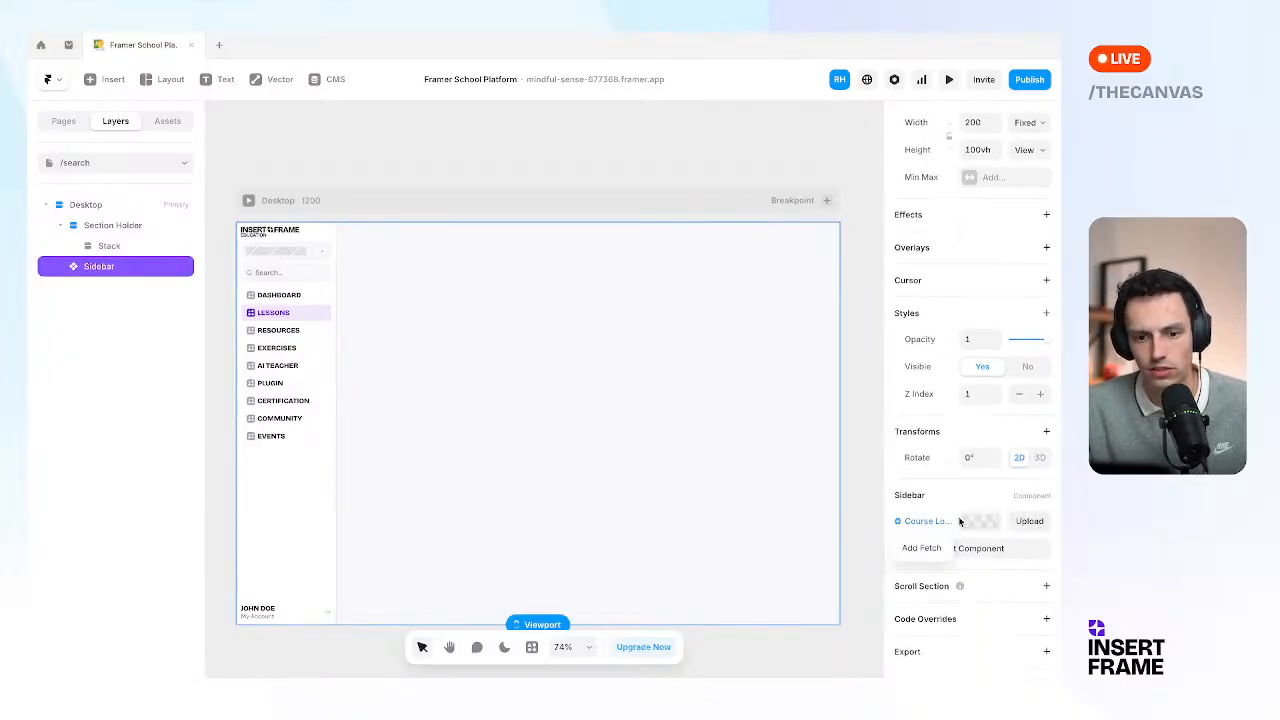
left_click(960, 523)
left_click(427, 156)
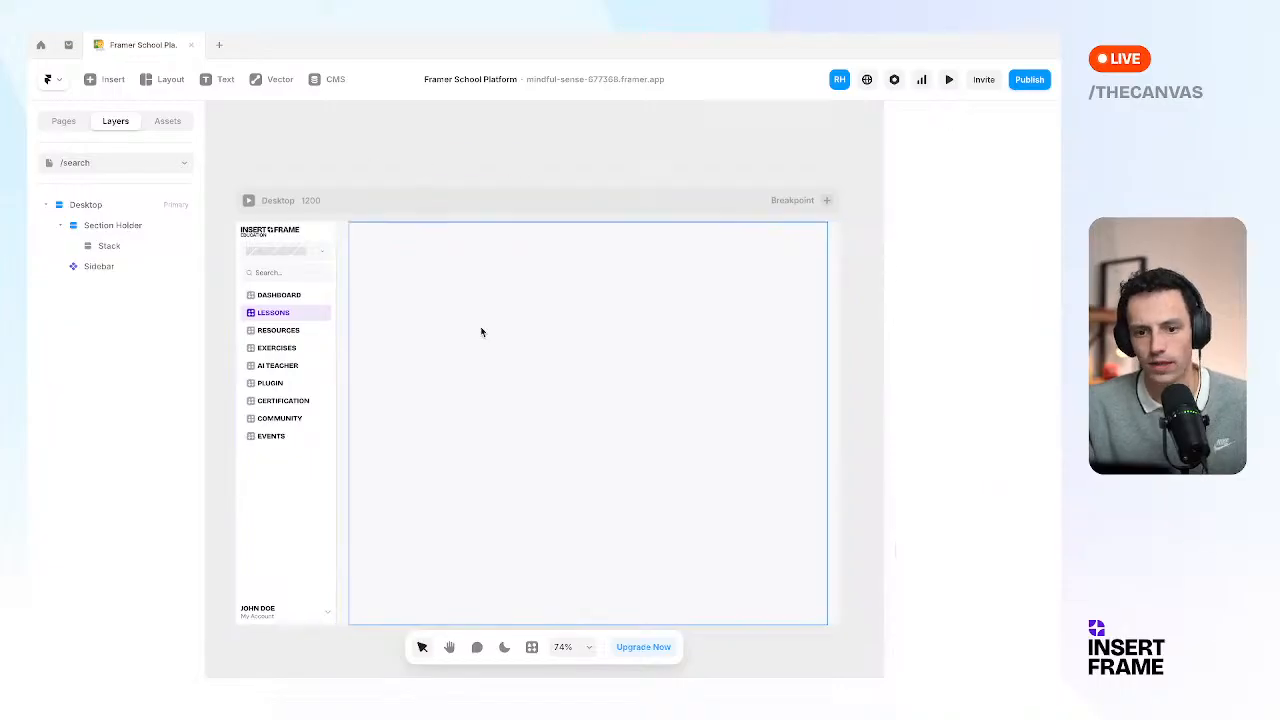
scroll(655, 430, "up", 2)
left_click(505, 350)
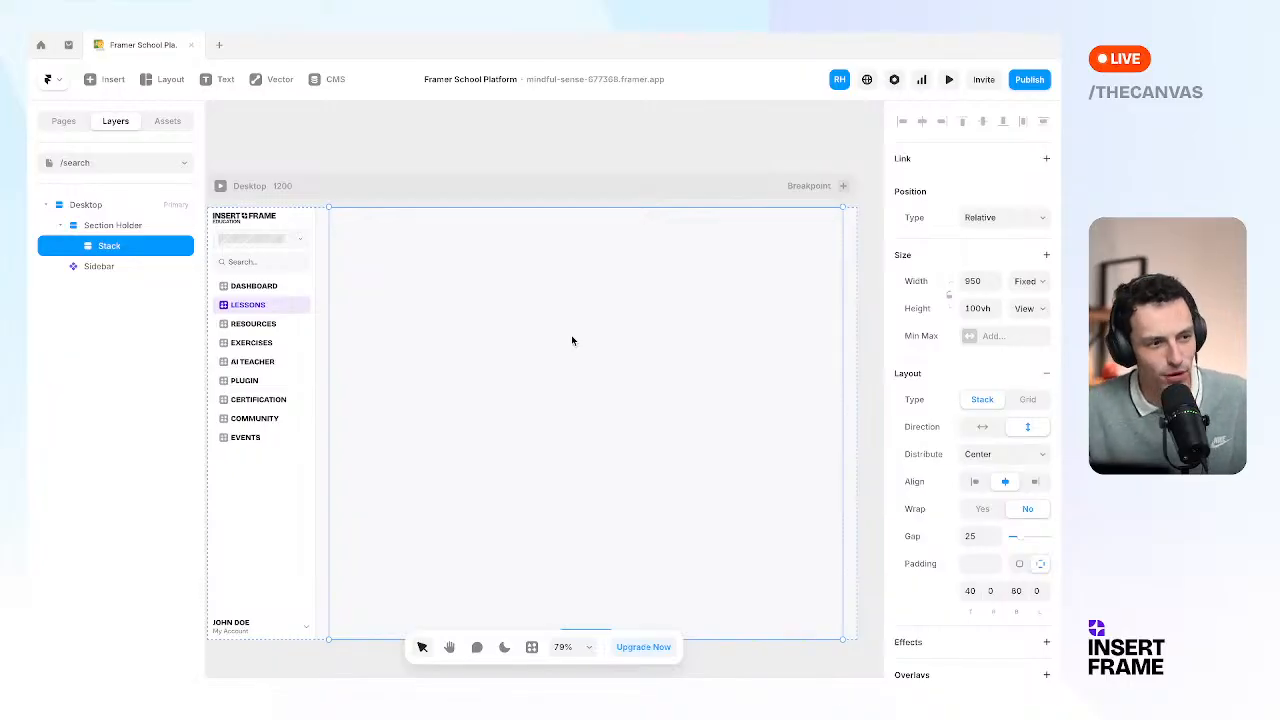
left_click(346, 167)
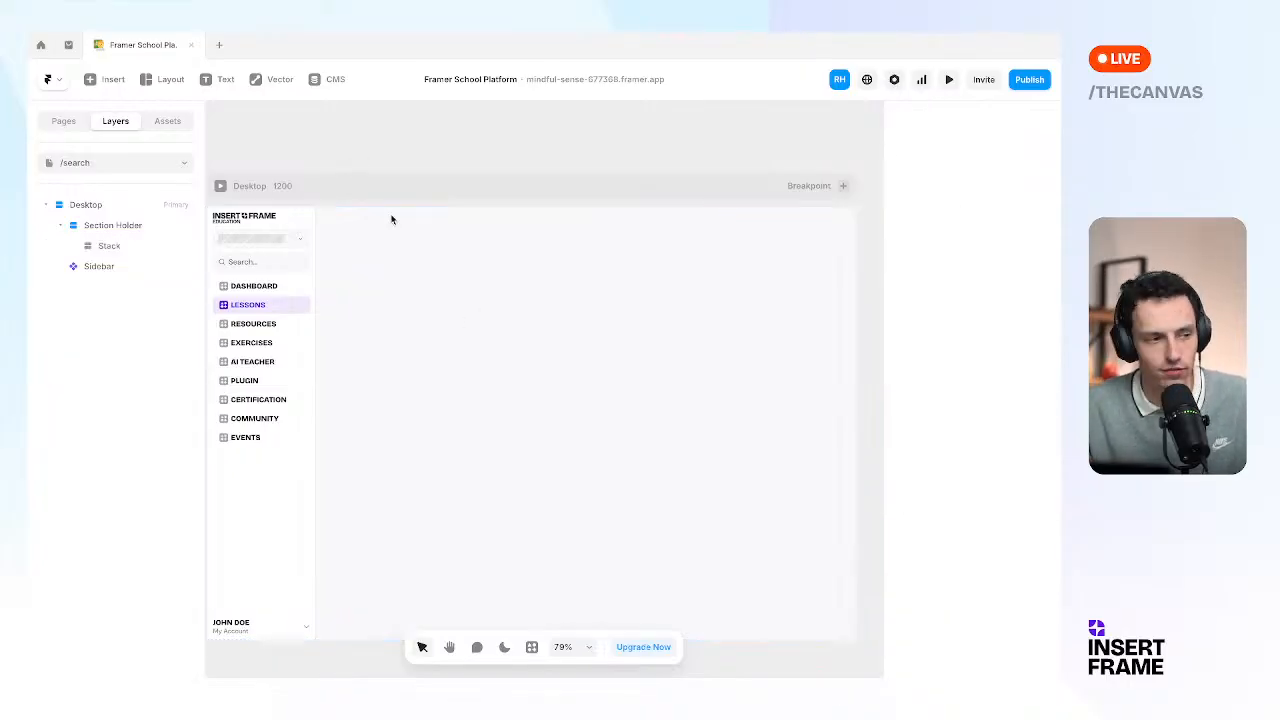
scroll(602, 450, "right", 1)
scroll(602, 450, "down", 1)
scroll(476, 395, "up", 2)
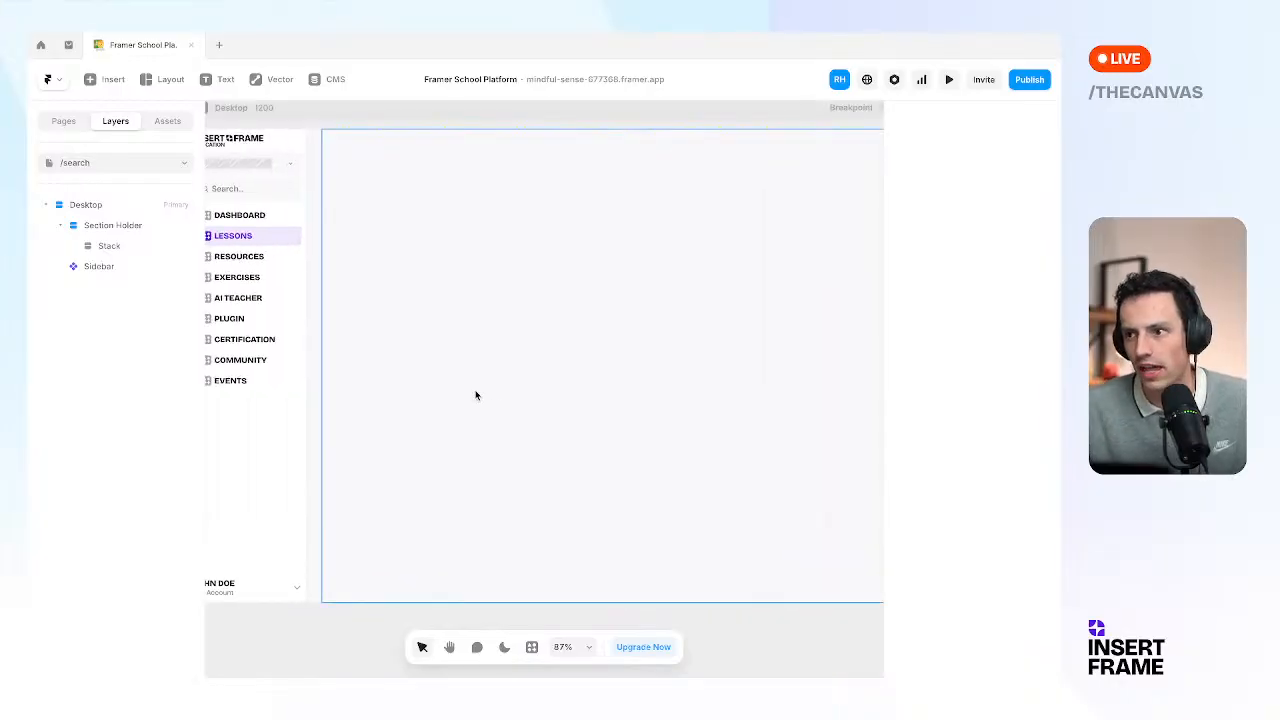
scroll(476, 395, "right", 1)
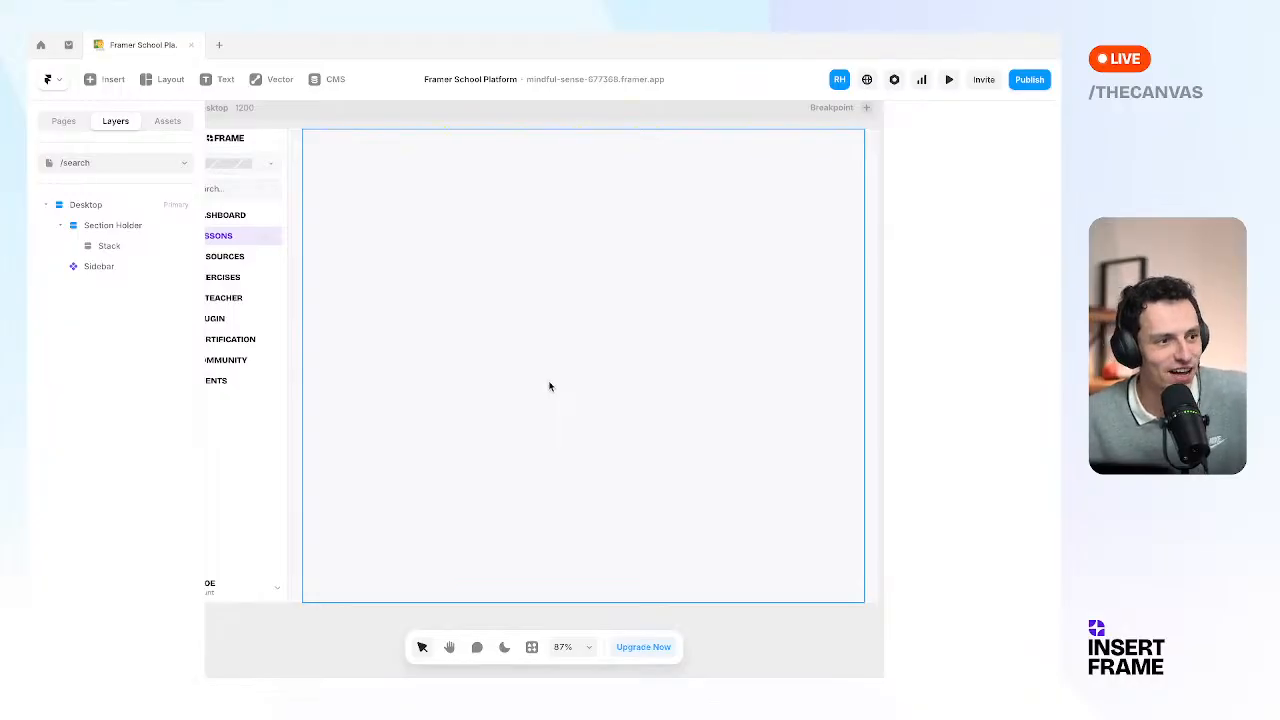
scroll(549, 386, "right", 1)
scroll(549, 386, "left", 1)
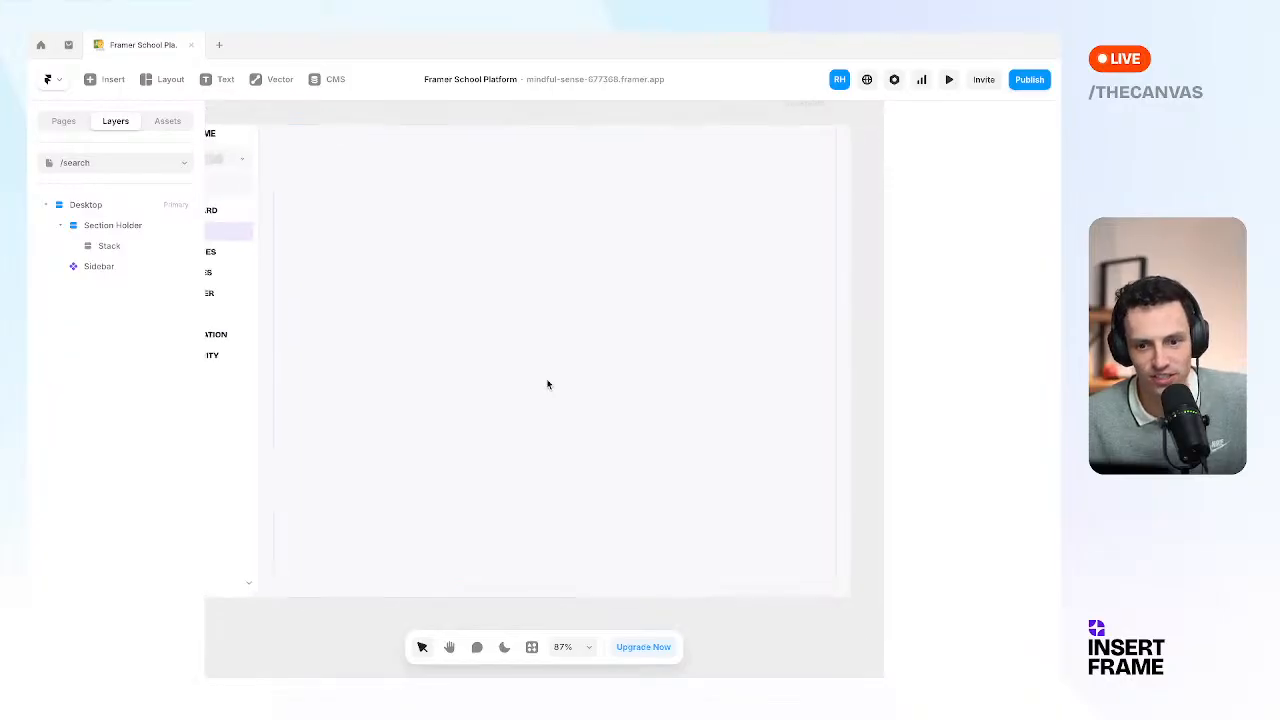
Draw a frame about 458 by 144 px in the middle of the content stack and rename the stack Container.
left_click(423, 349)
key("f")
left_click_drag(408, 300, 679, 386)
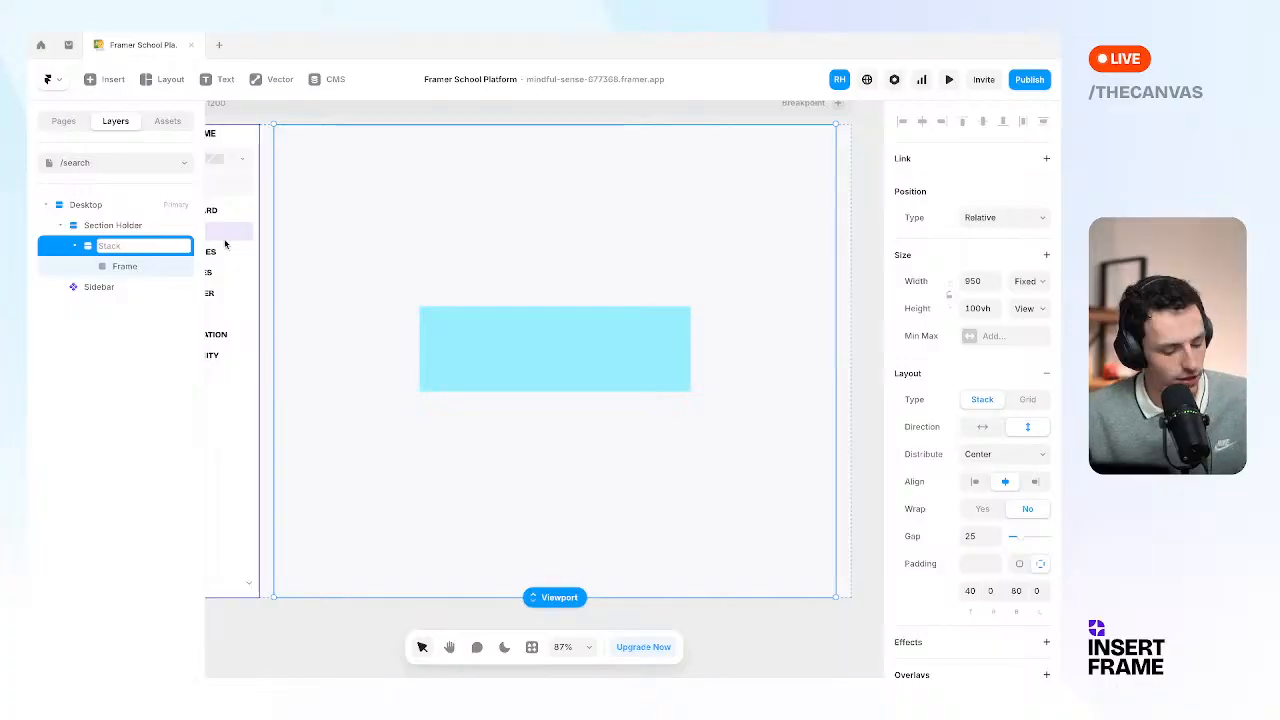
type("Container")
key("Return")
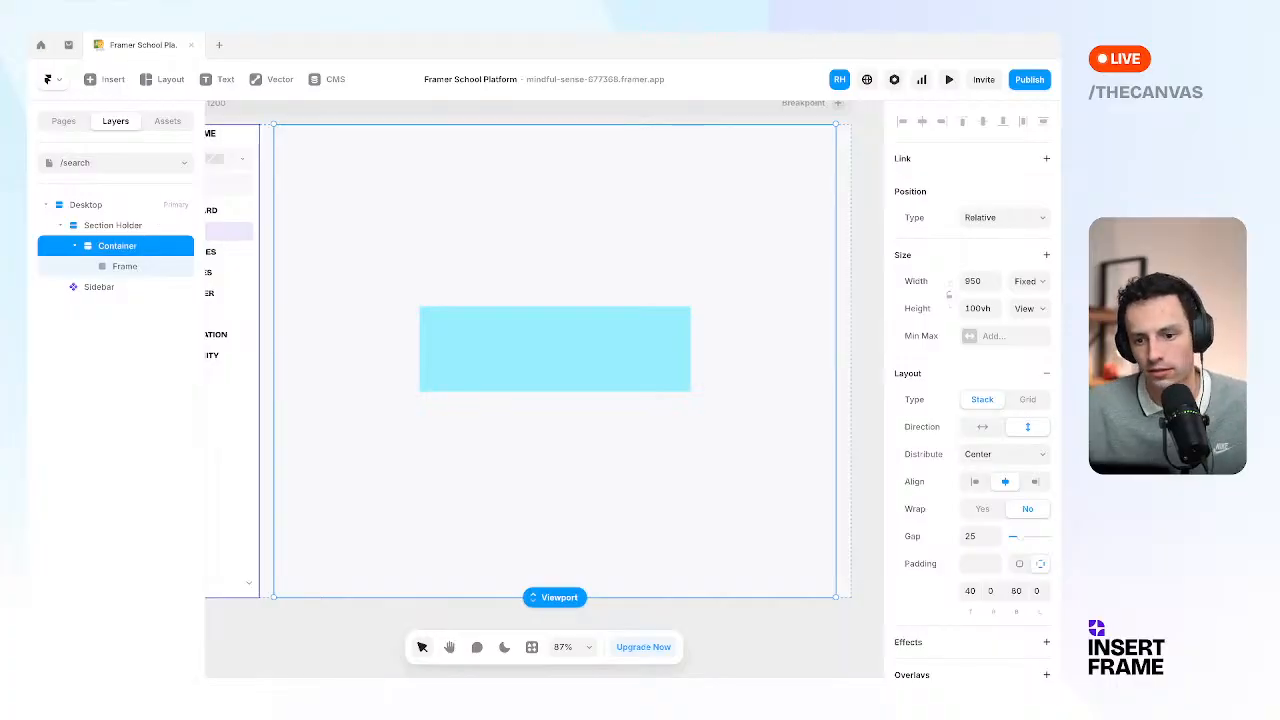
left_click(521, 321)
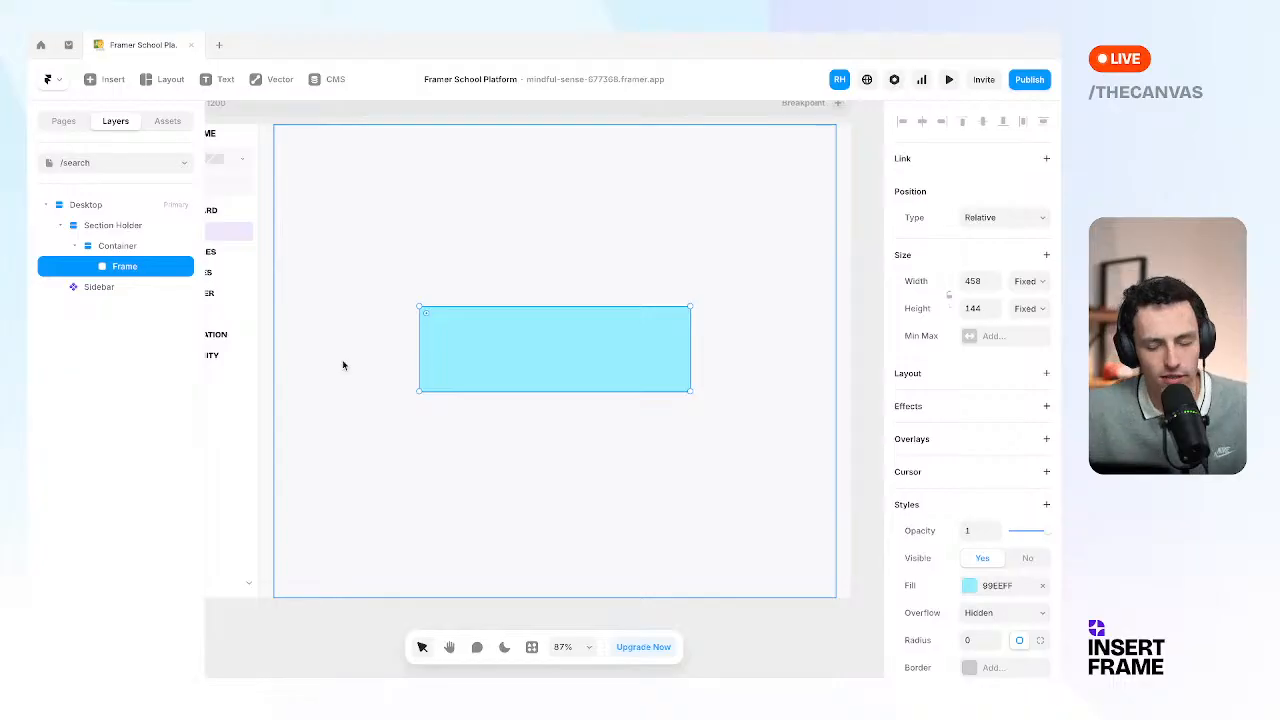
Round the new frame's corners to a radius of 8 and set its fill to white, FFFFFF.
left_click(979, 641)
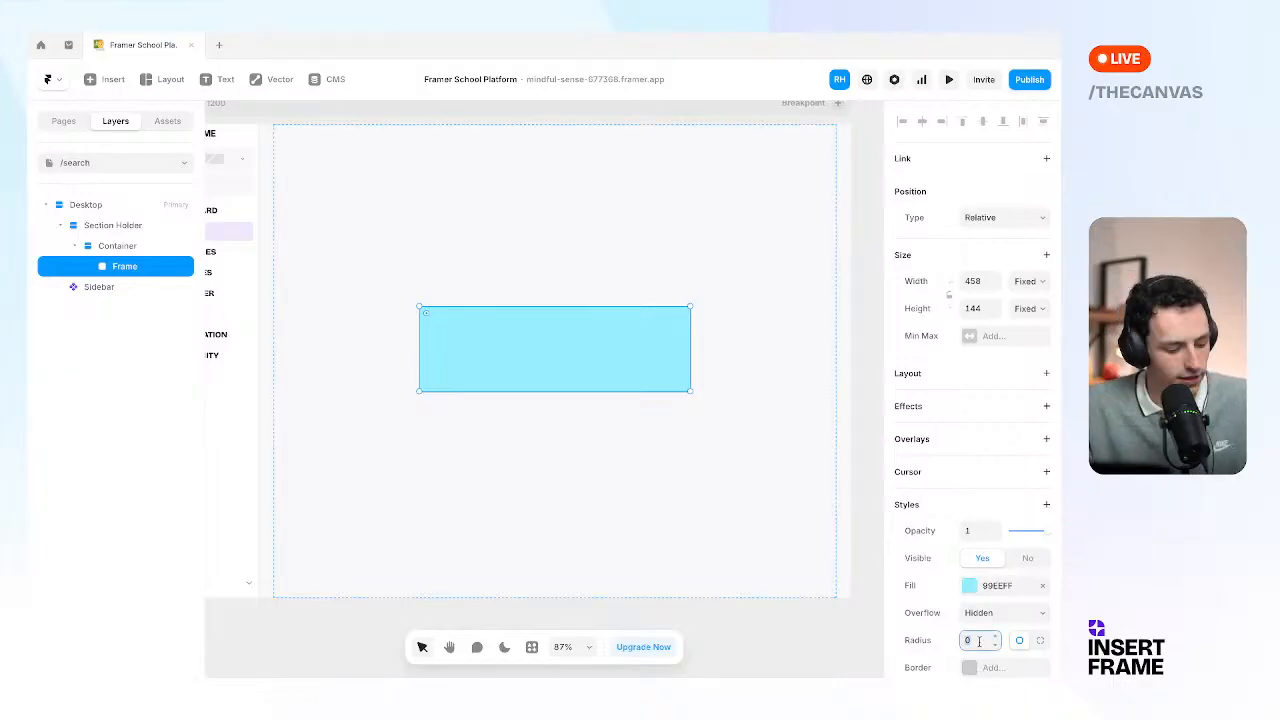
key("Return")
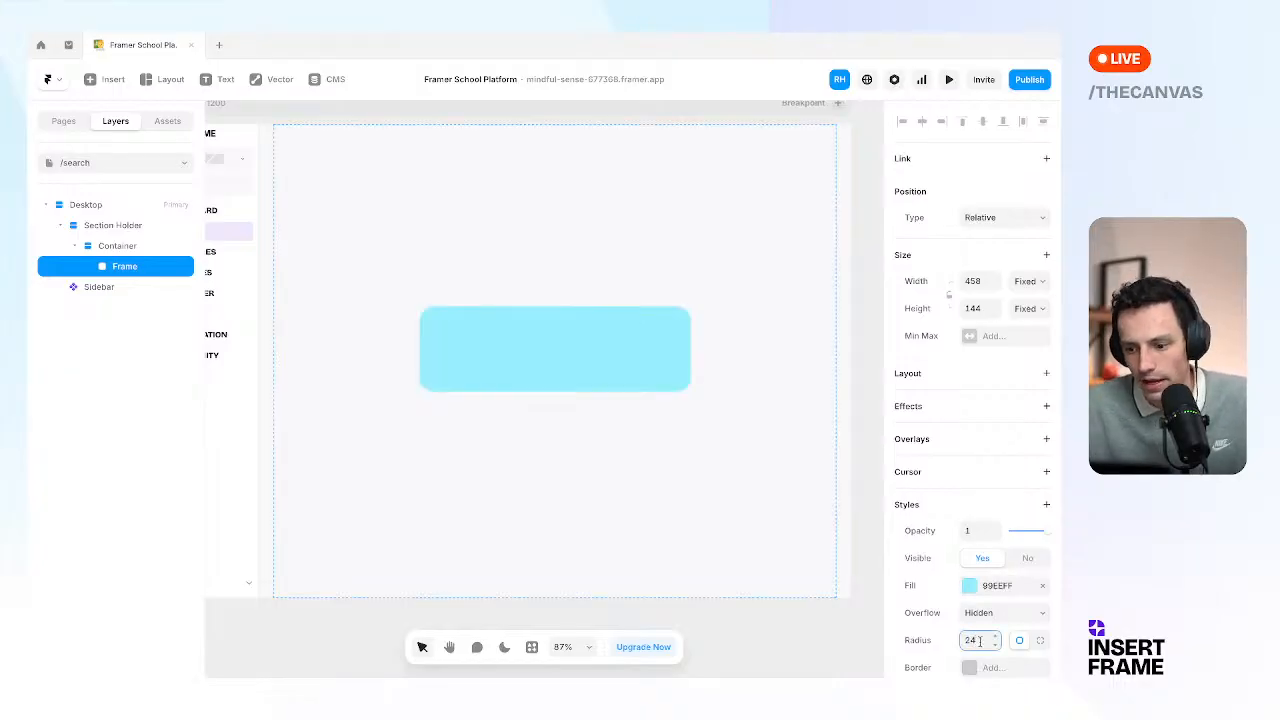
type("8")
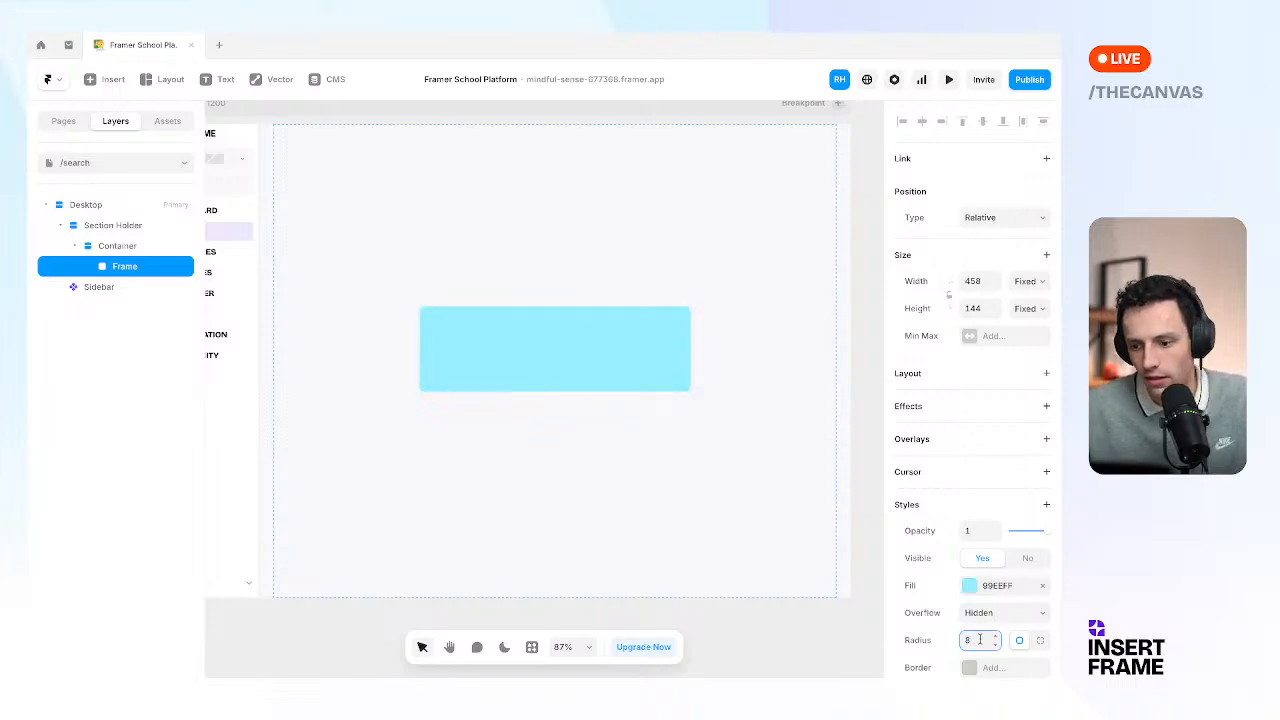
left_click(969, 585)
left_click_drag(794, 375, 539, 254)
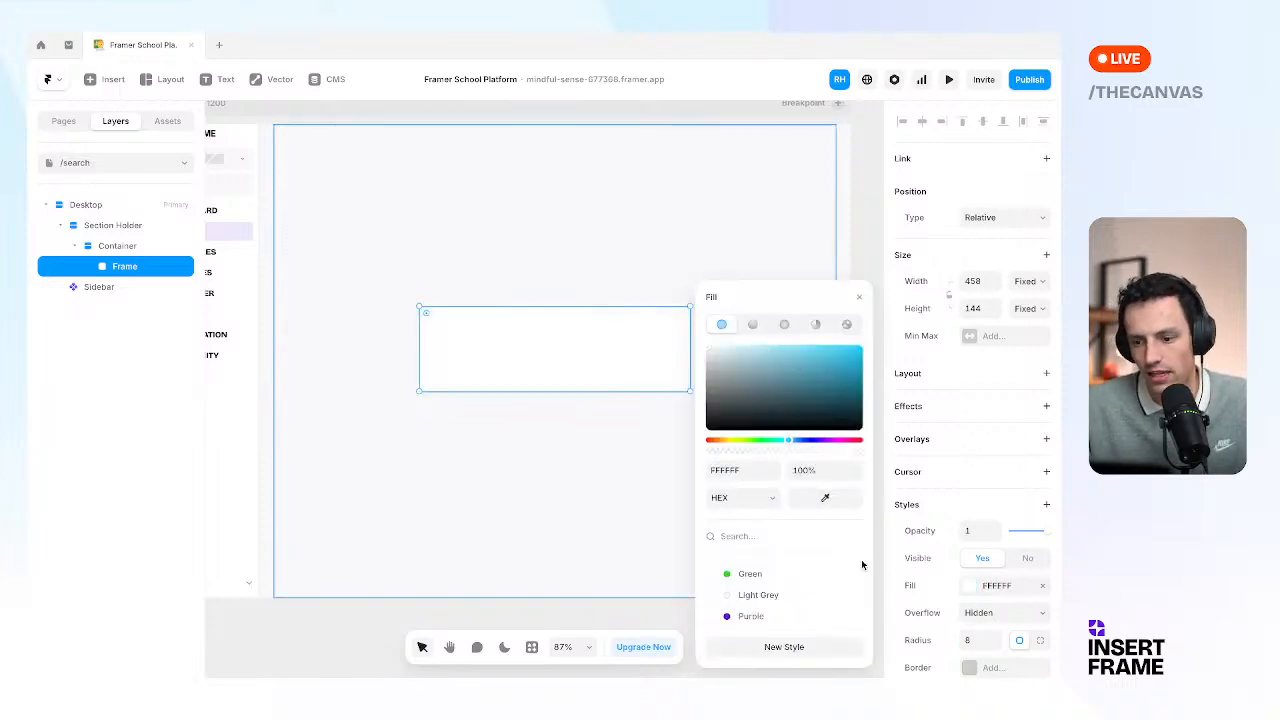
Add an outside box shadow to the white frame with Y 12 and blur 25.
scroll(970, 589, "down", 3)
left_click(972, 488)
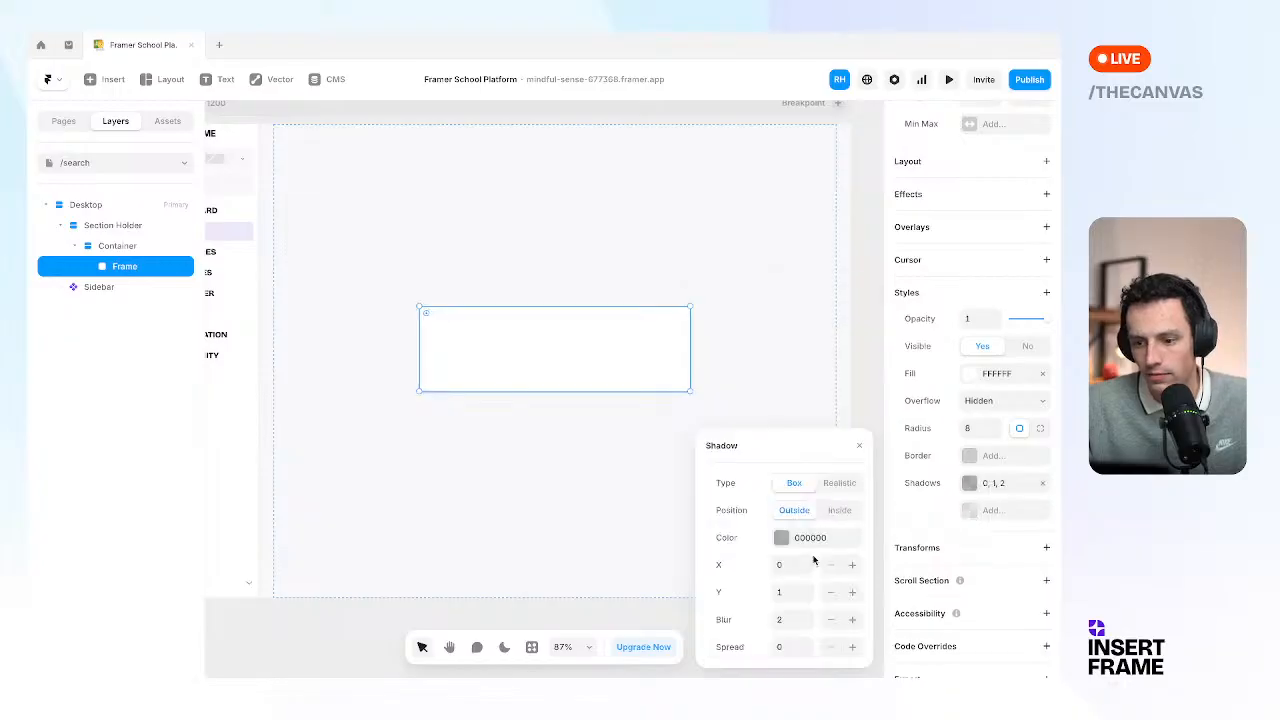
left_click(791, 621)
type("25")
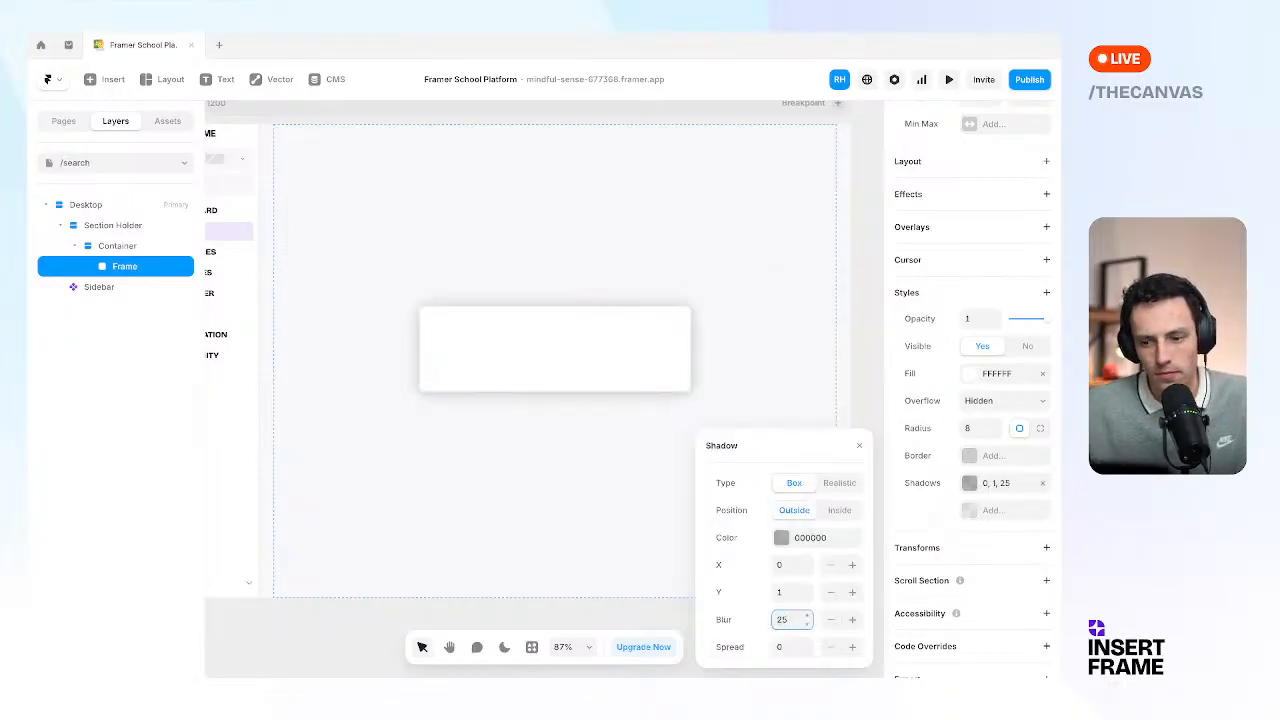
left_click(790, 593)
type("12")
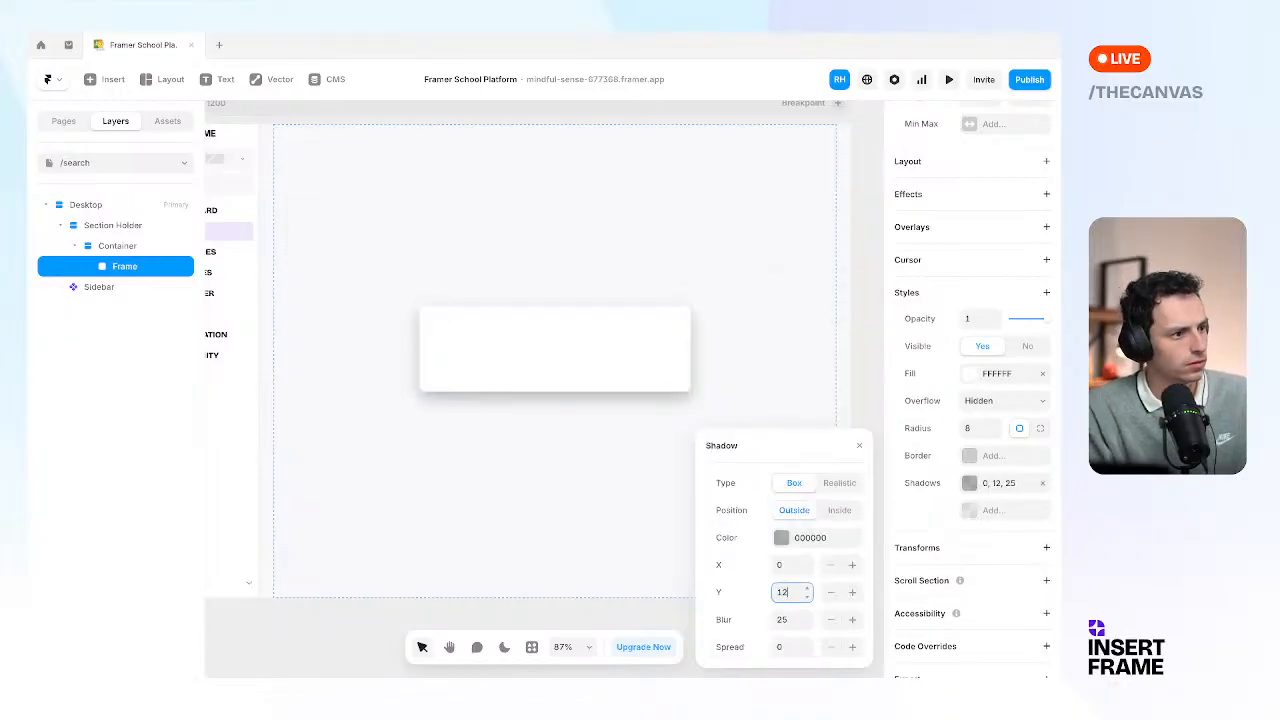
key("Return")
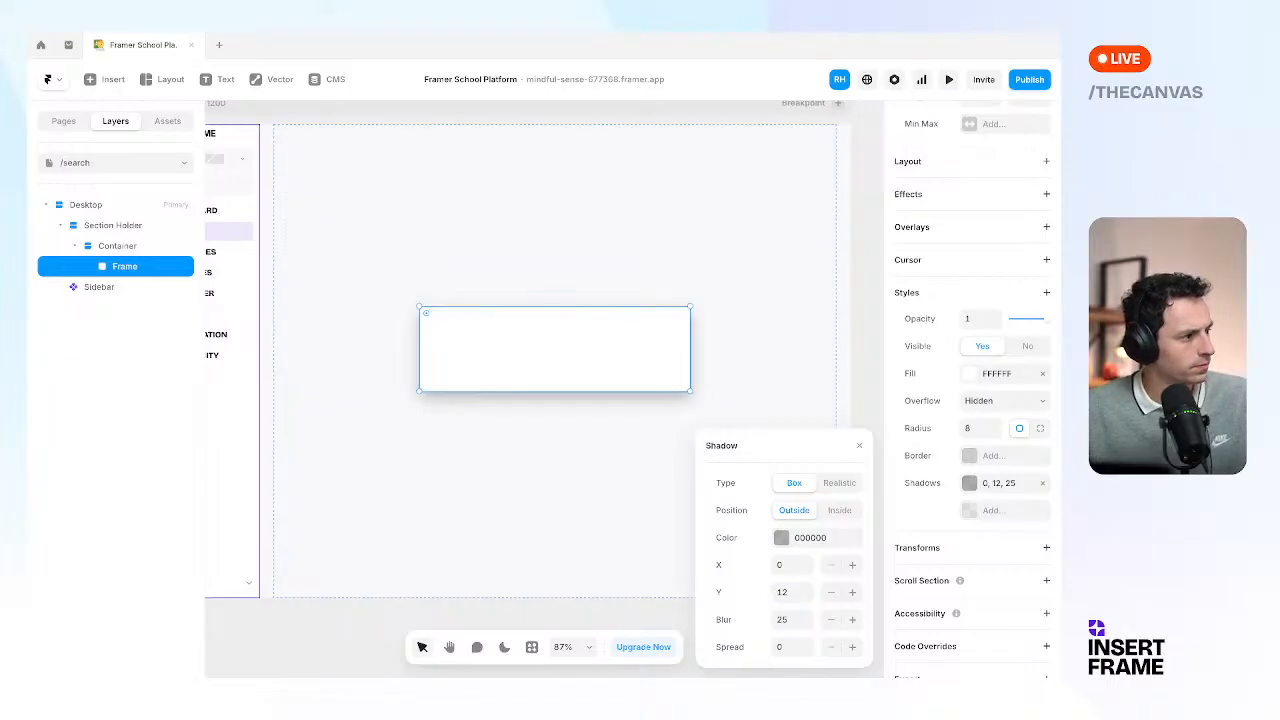
Set the opacity of the frame's black shadow color to 15%.
left_click(785, 537)
left_click(822, 470)
type("10")
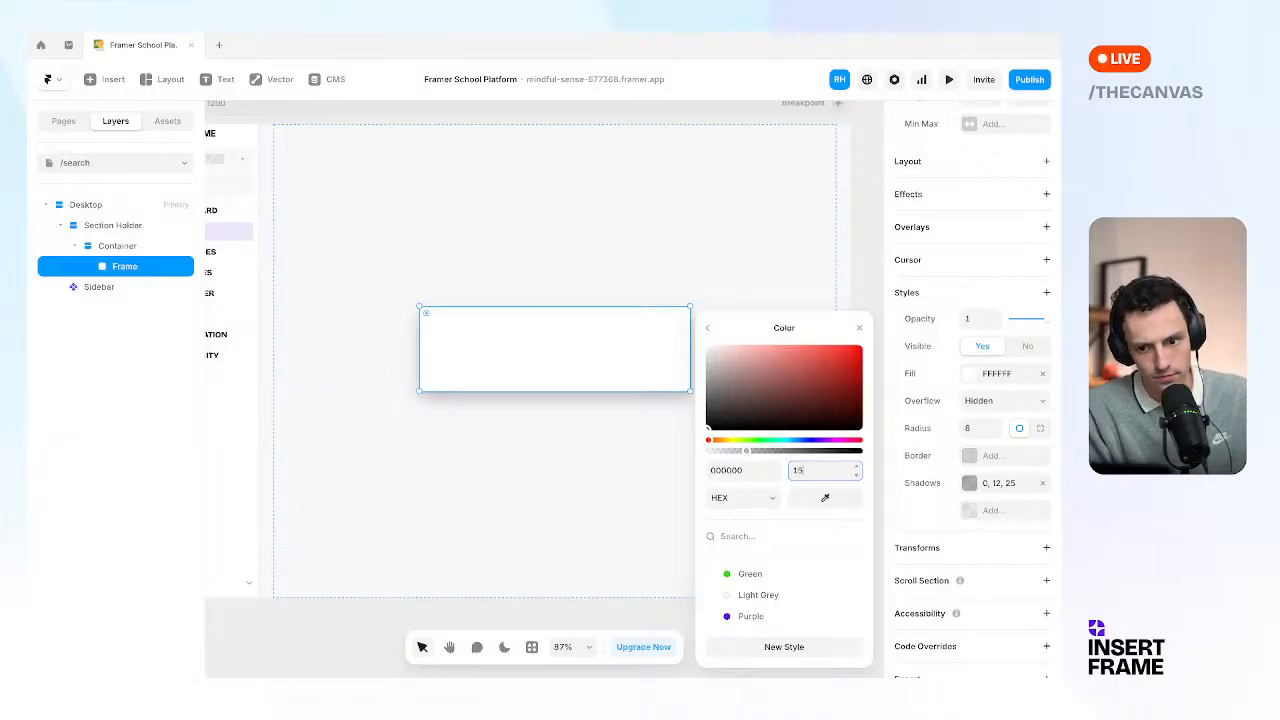
left_click(549, 196)
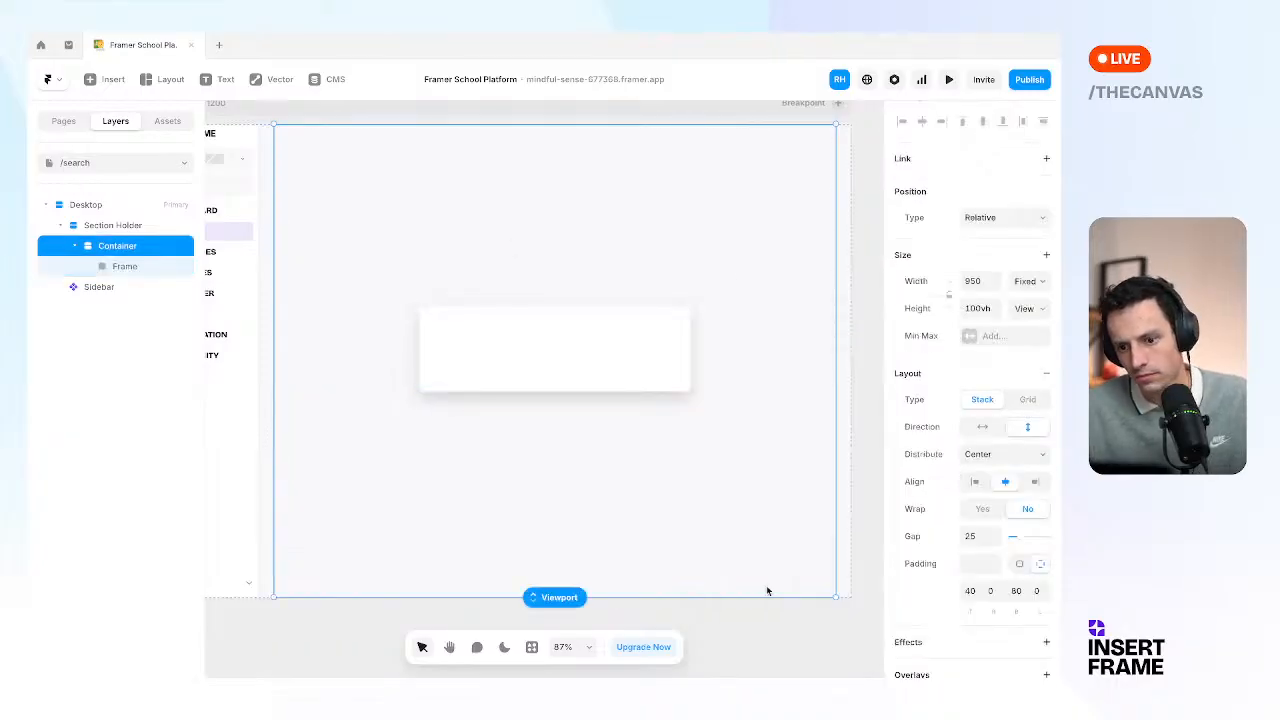
Give the white frame a solid border in the light grey color E8E9EB.
left_click(712, 412)
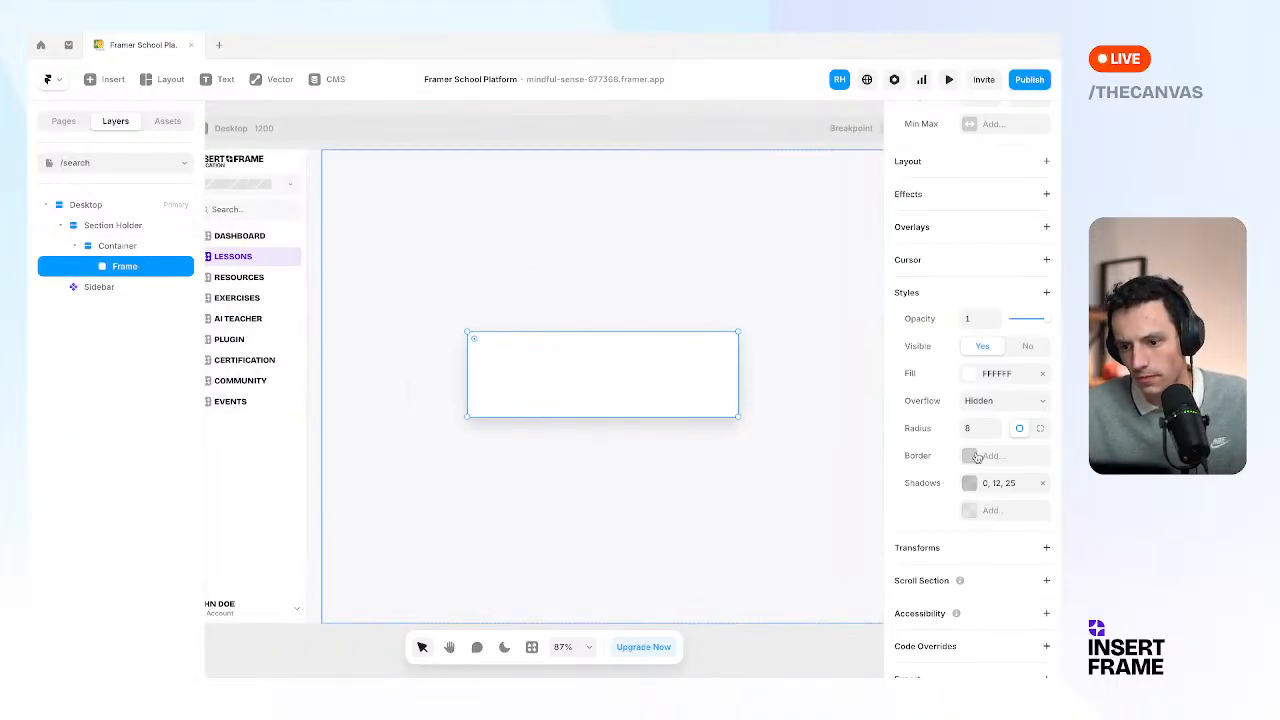
left_click(977, 457)
left_click(790, 492)
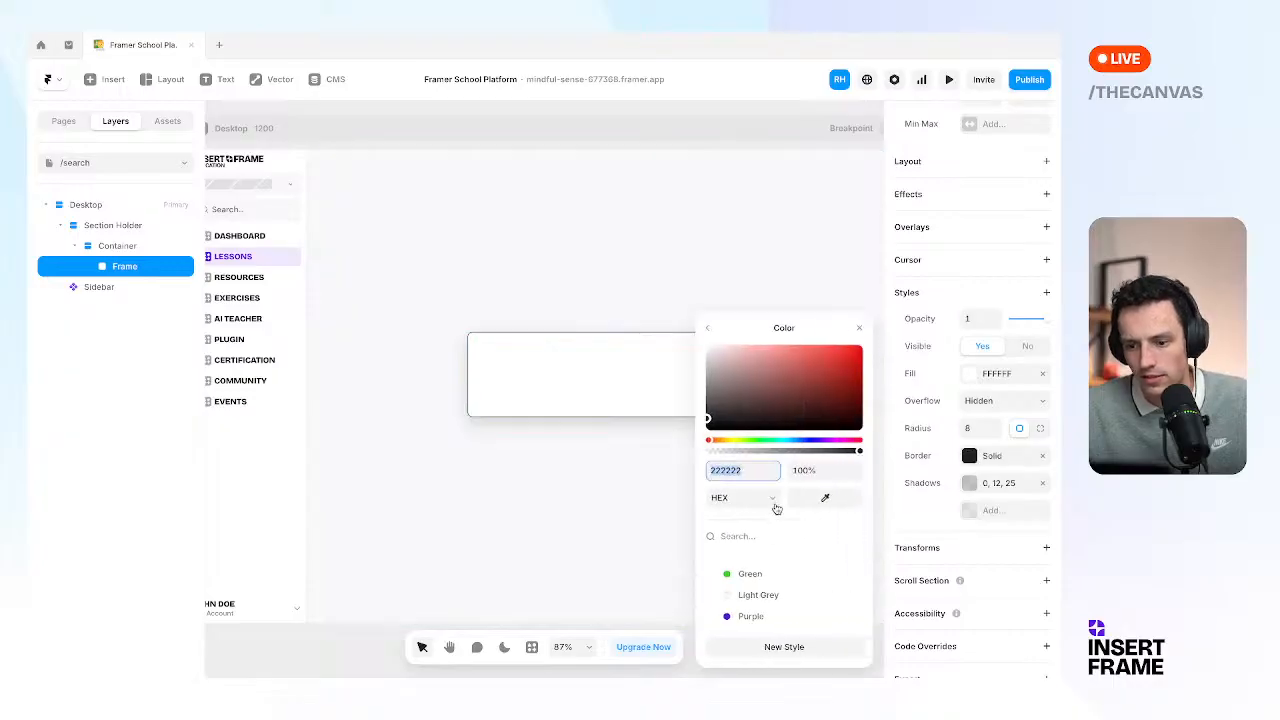
left_click(752, 594)
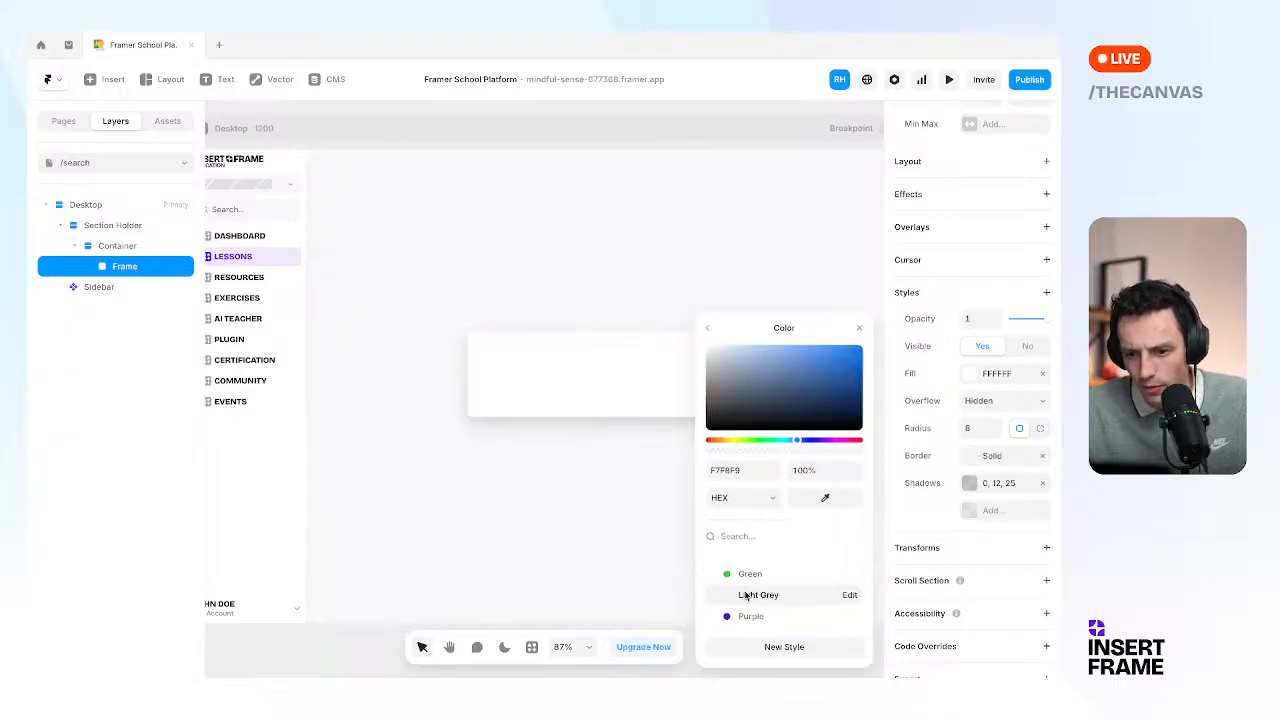
left_click(826, 499)
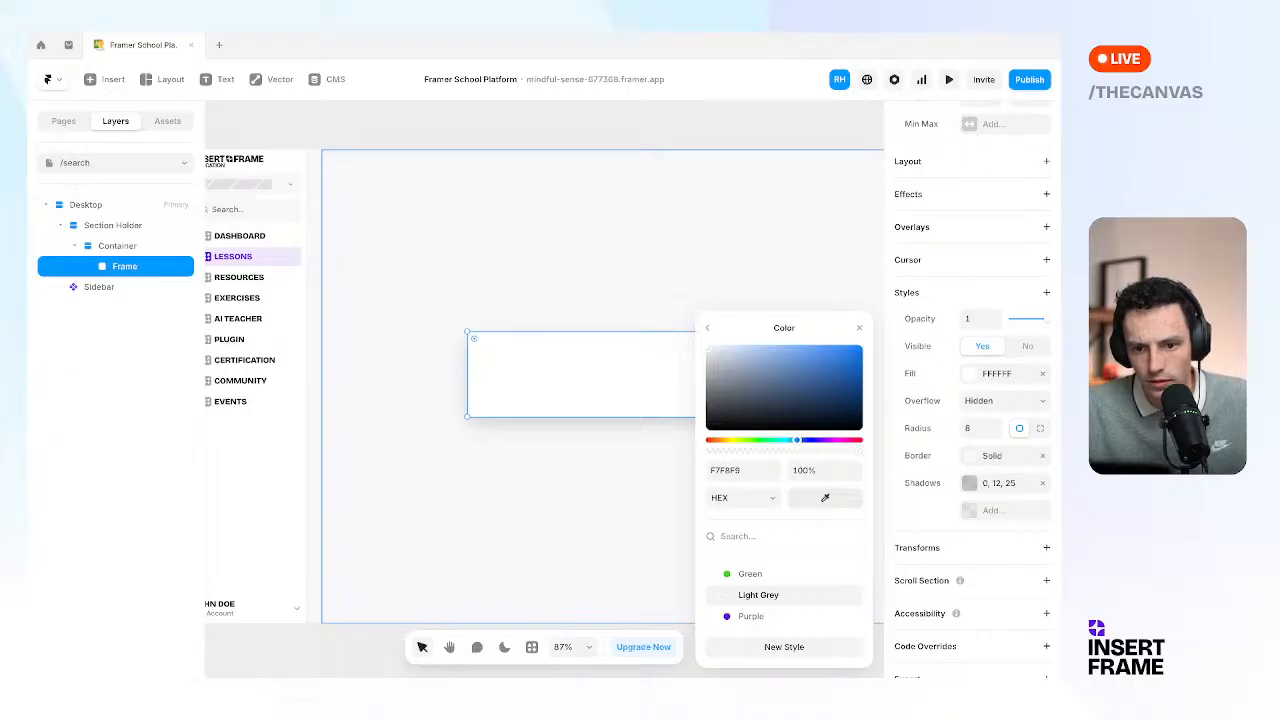
left_click(640, 338)
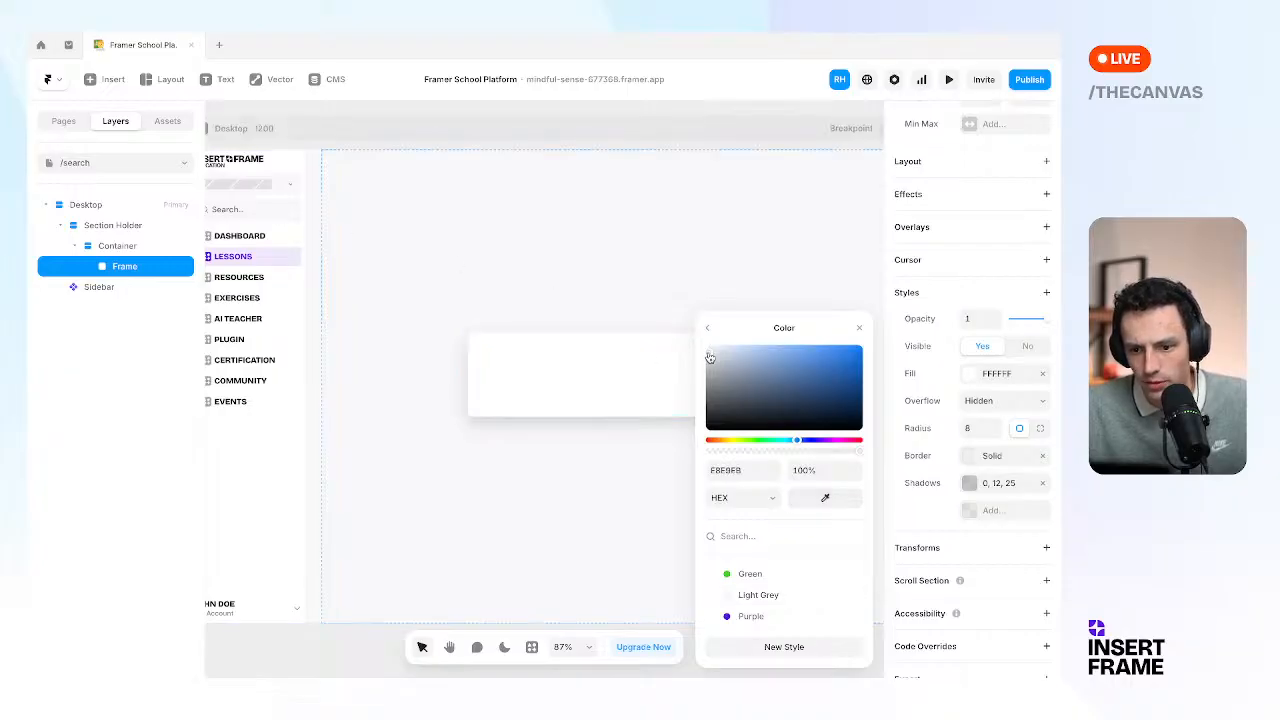
left_click(561, 259)
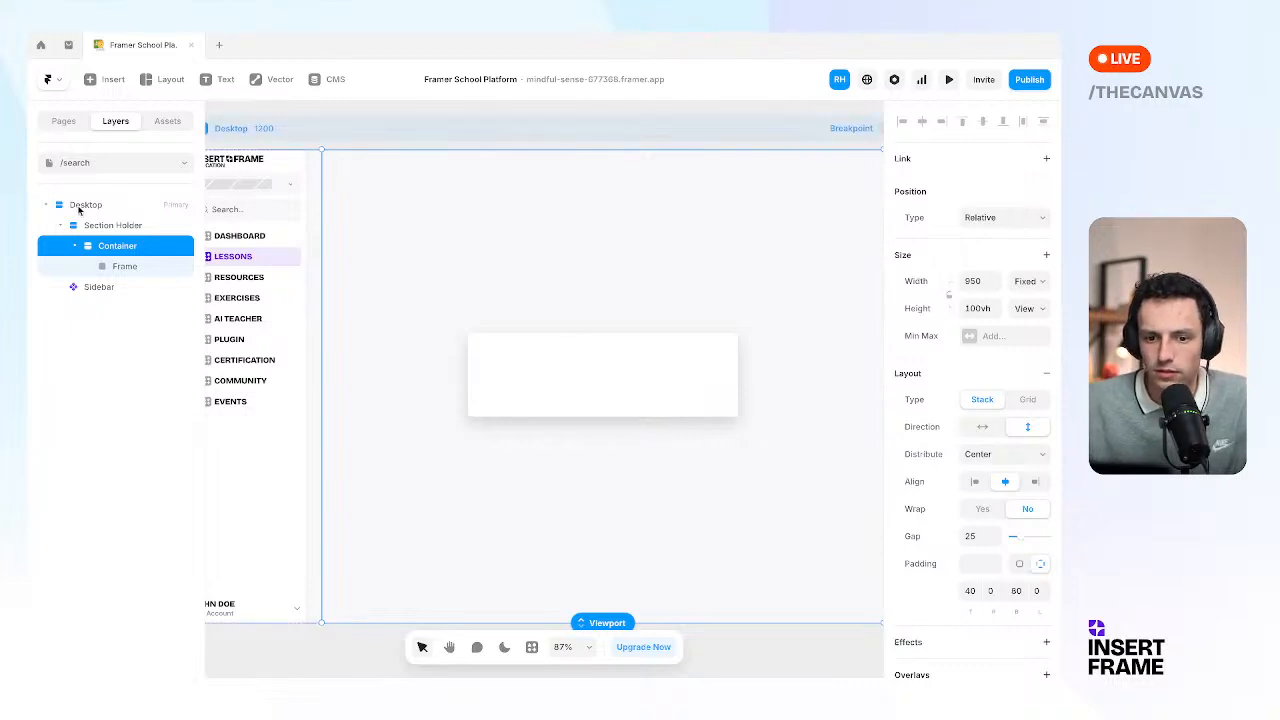
Open the Curriculum template page and copy the description block with its tags below the lesson video.
left_click(63, 121)
left_click(112, 226)
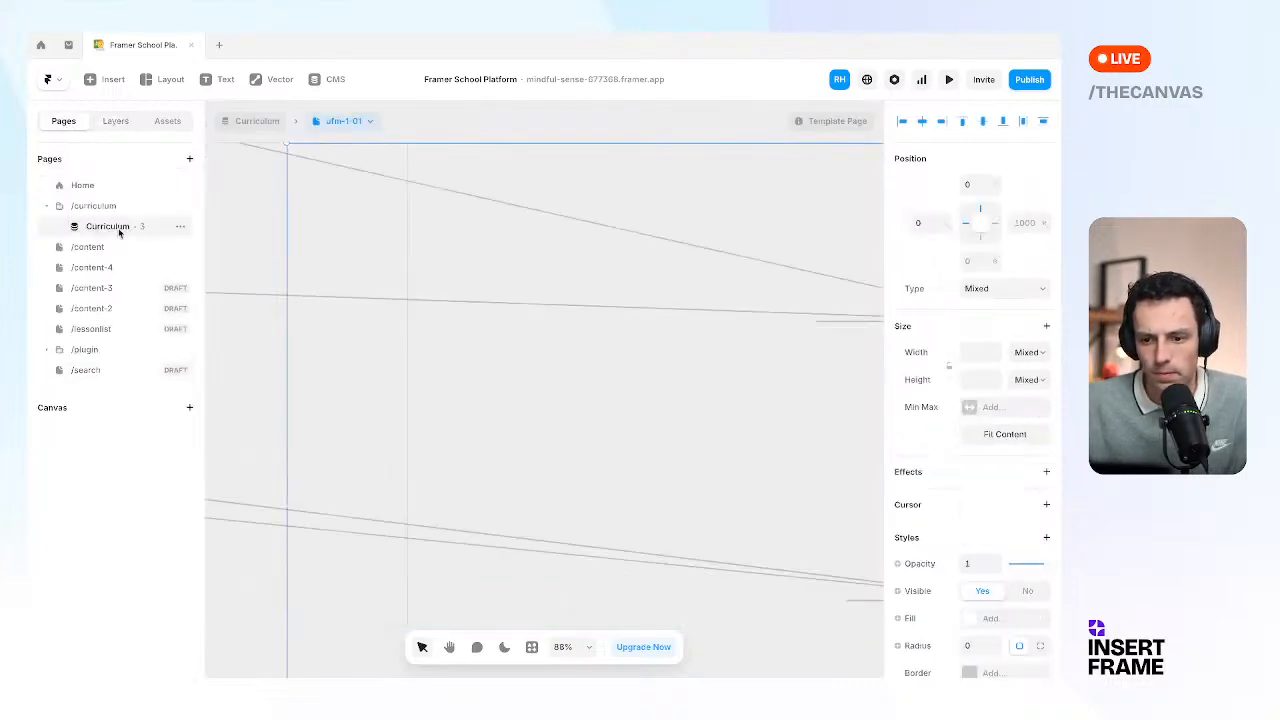
left_click(502, 457)
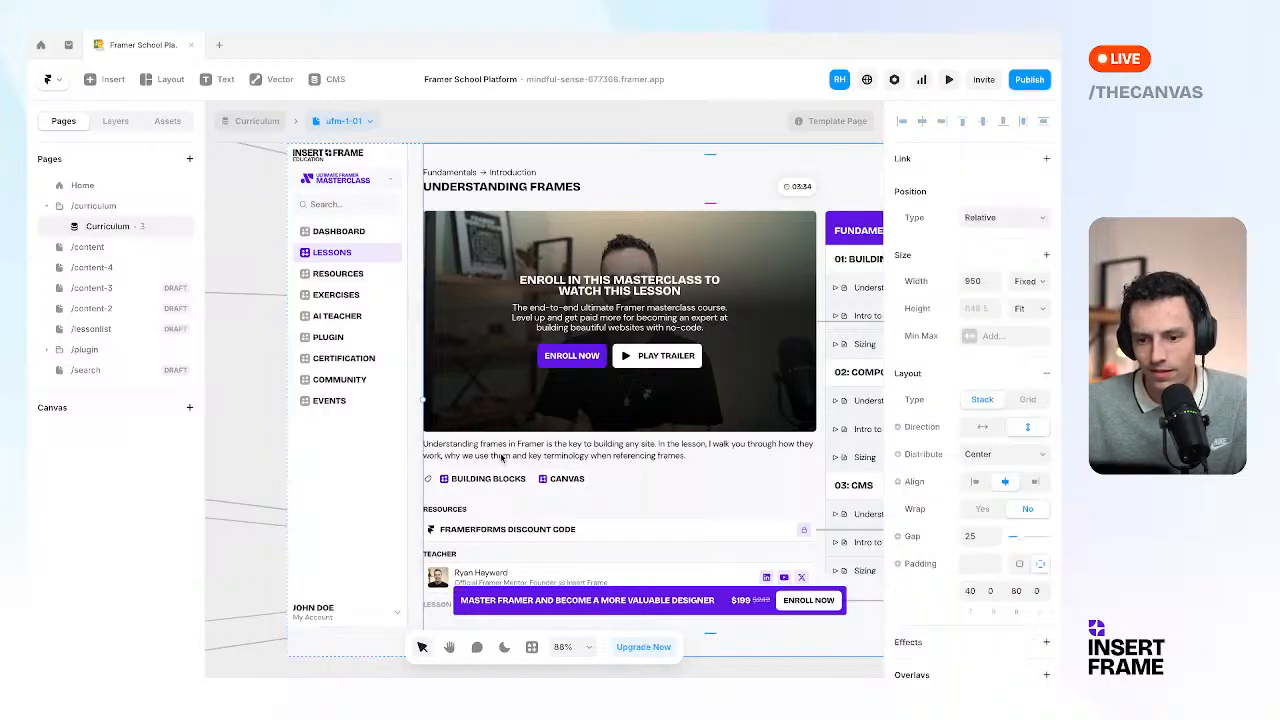
left_click(489, 449)
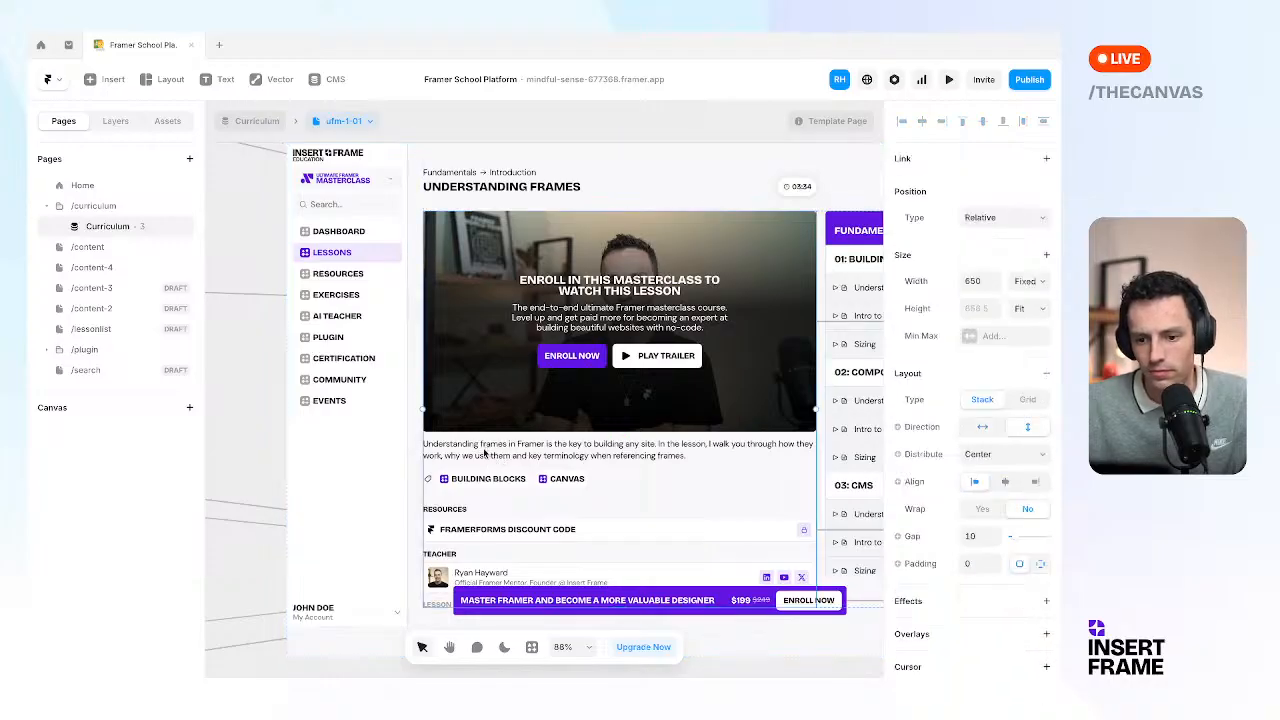
double_click(484, 453)
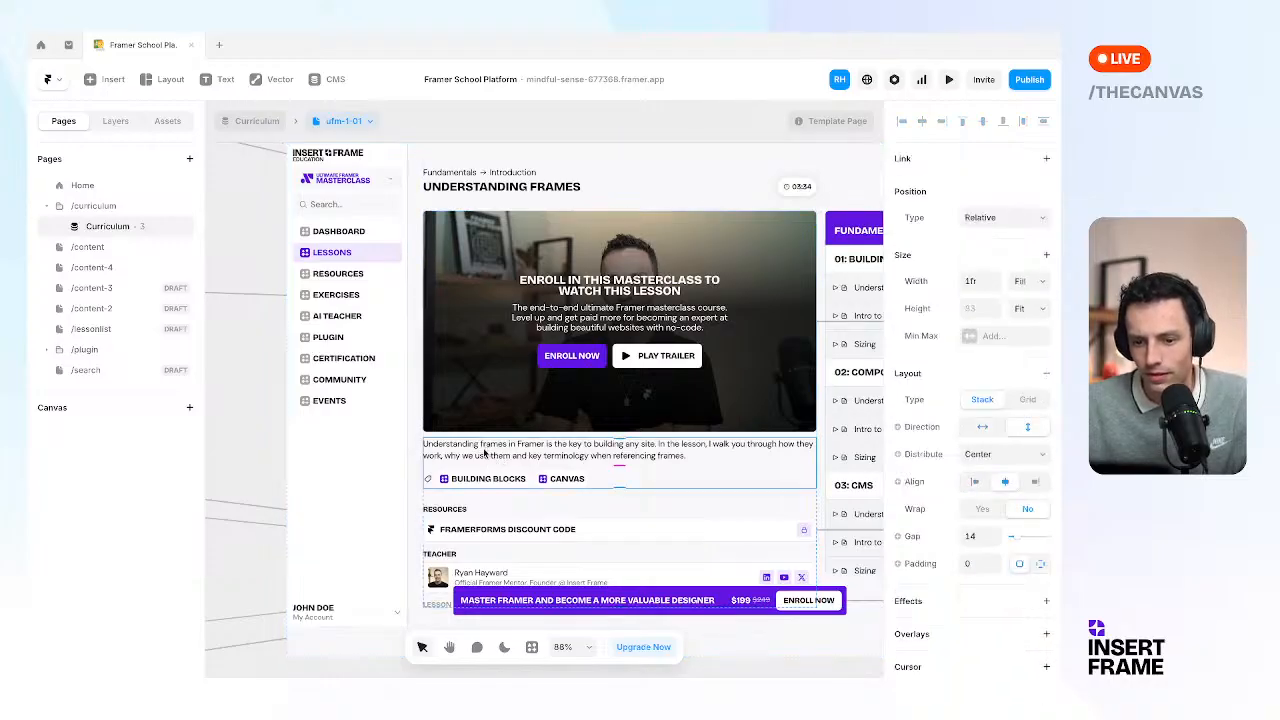
scroll(521, 497, "up", 3)
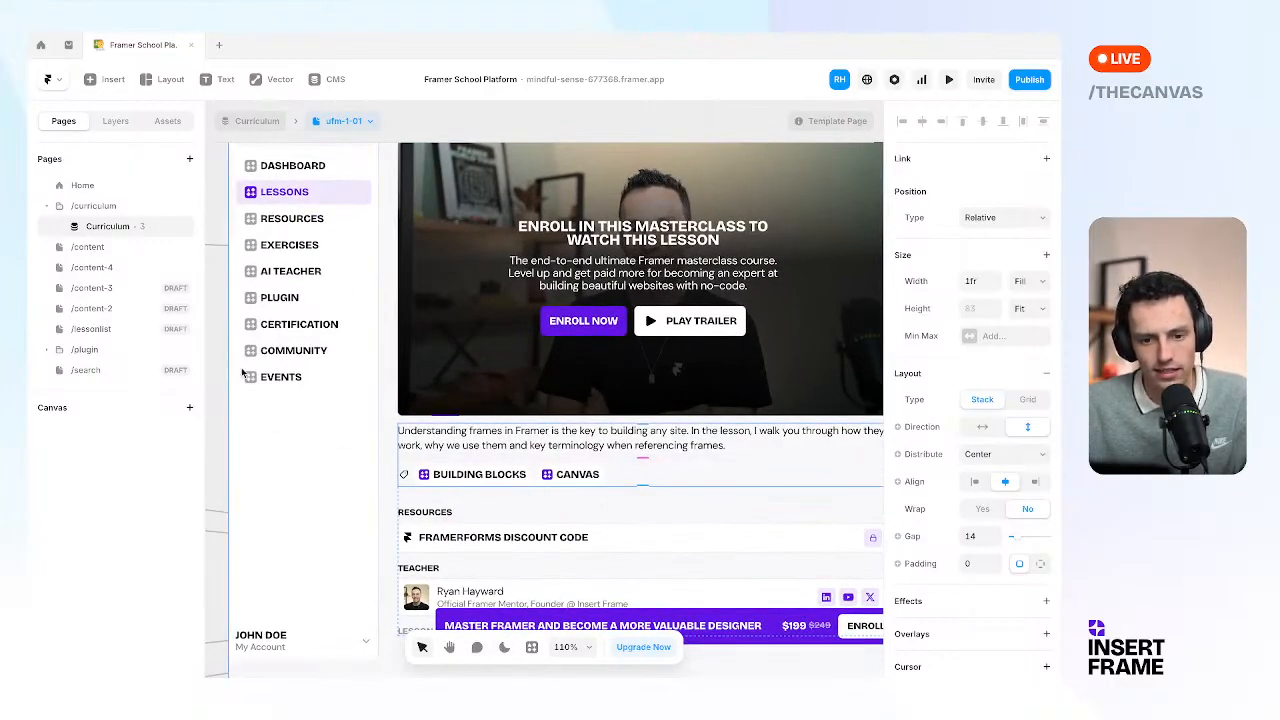
Return to the /search page and make the white frame slightly taller.
left_click(110, 370)
scroll(543, 367, "down", 2)
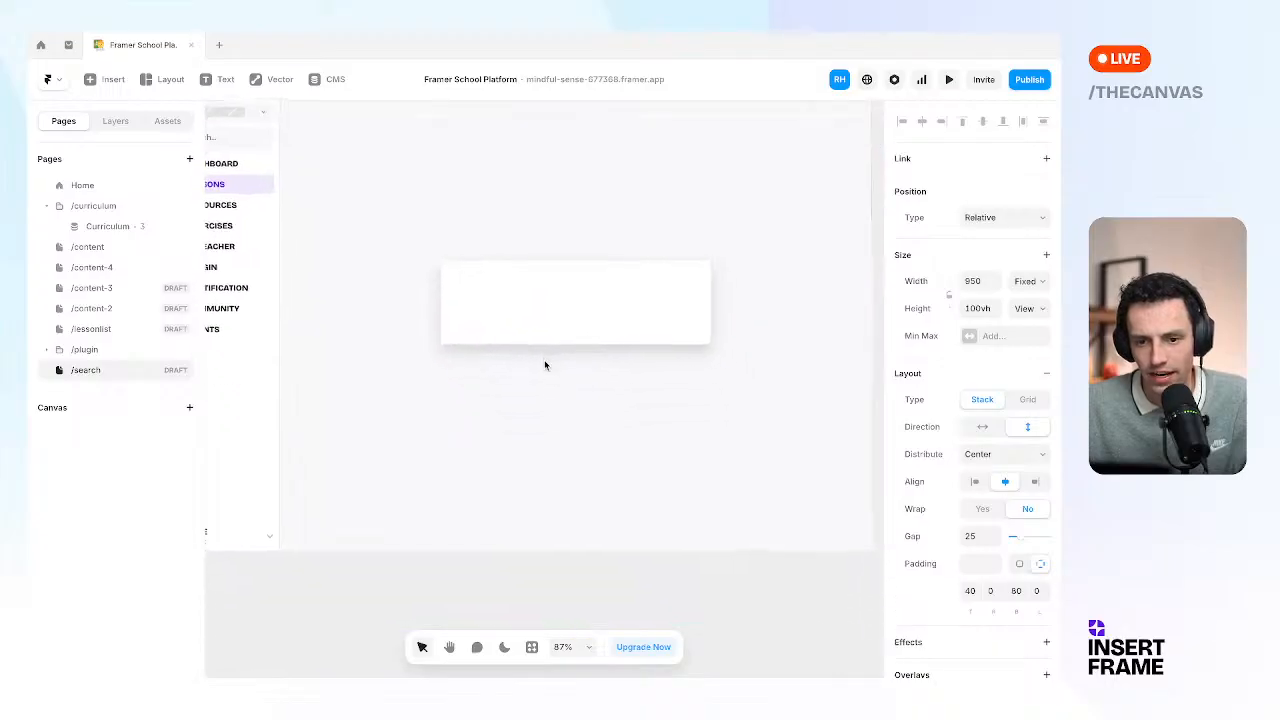
scroll(543, 366, "up", 2)
left_click(469, 361)
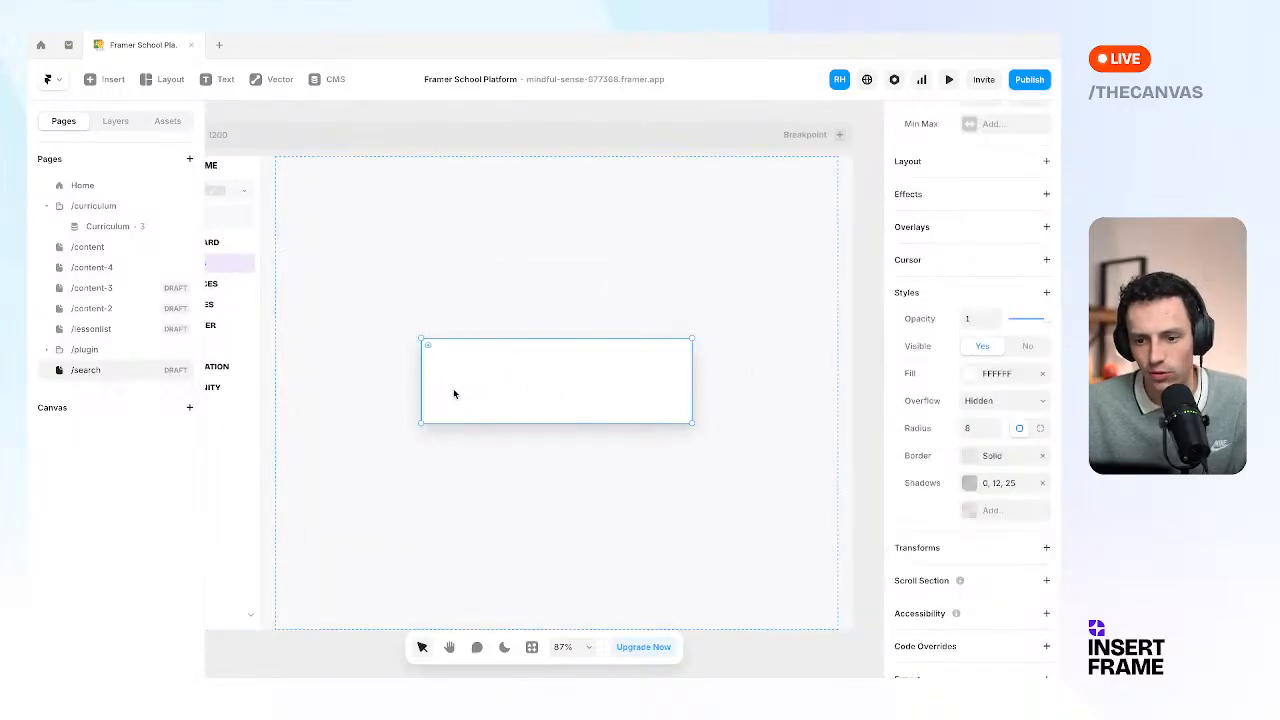
left_click_drag(515, 421, 515, 428)
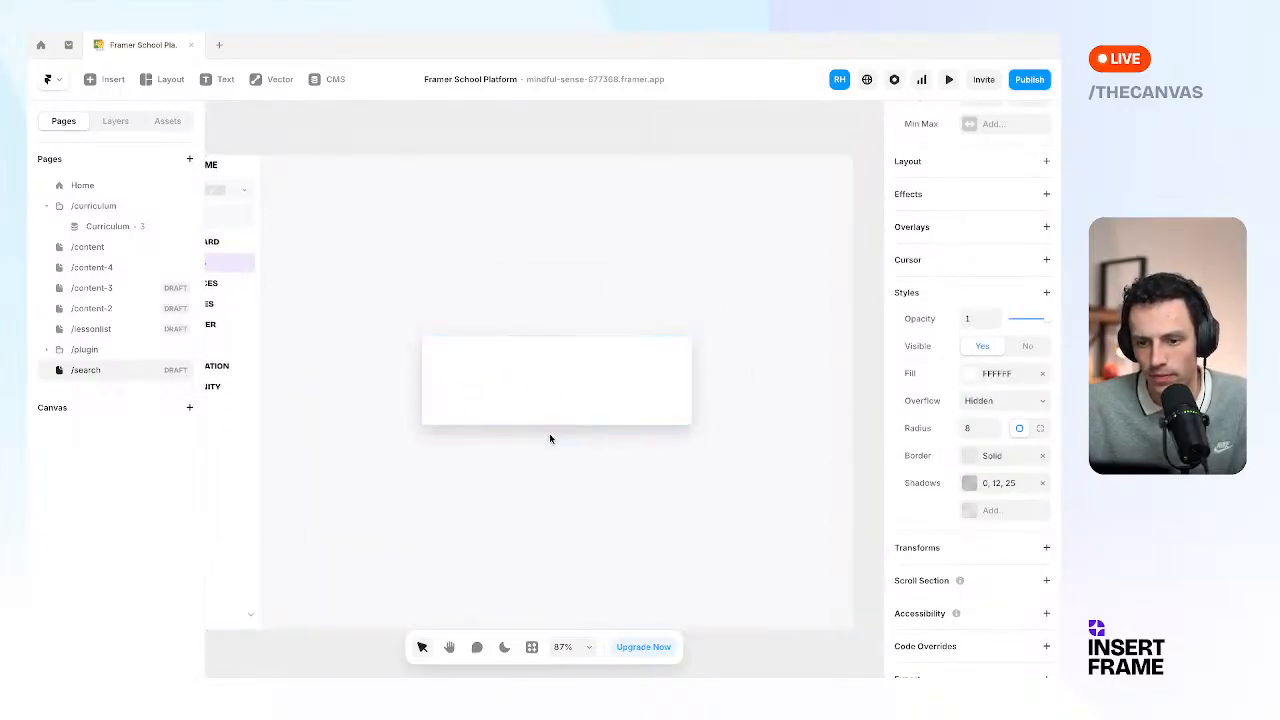
Paste the description block on the empty canvas above the page and transfer its Content text into the white frame.
scroll(550, 438, "down", 1)
scroll(550, 438, "down", 5)
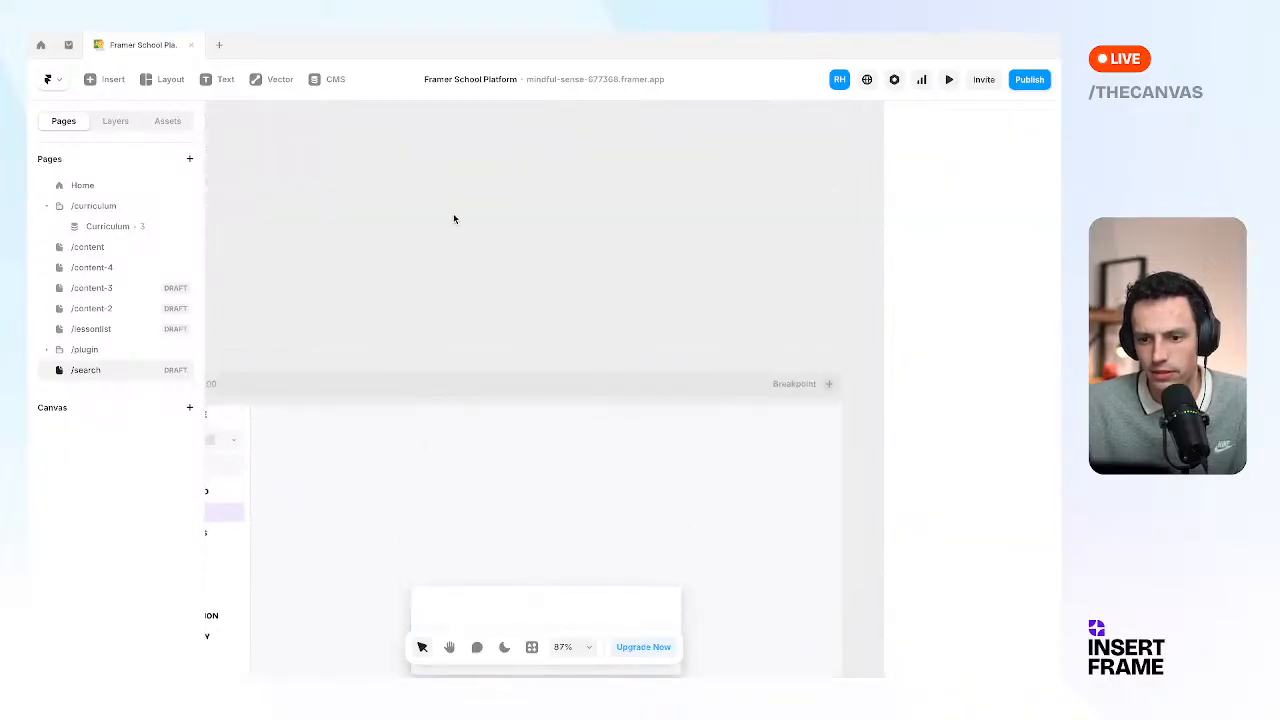
left_click_drag(389, 351, 384, 267)
left_click(422, 218)
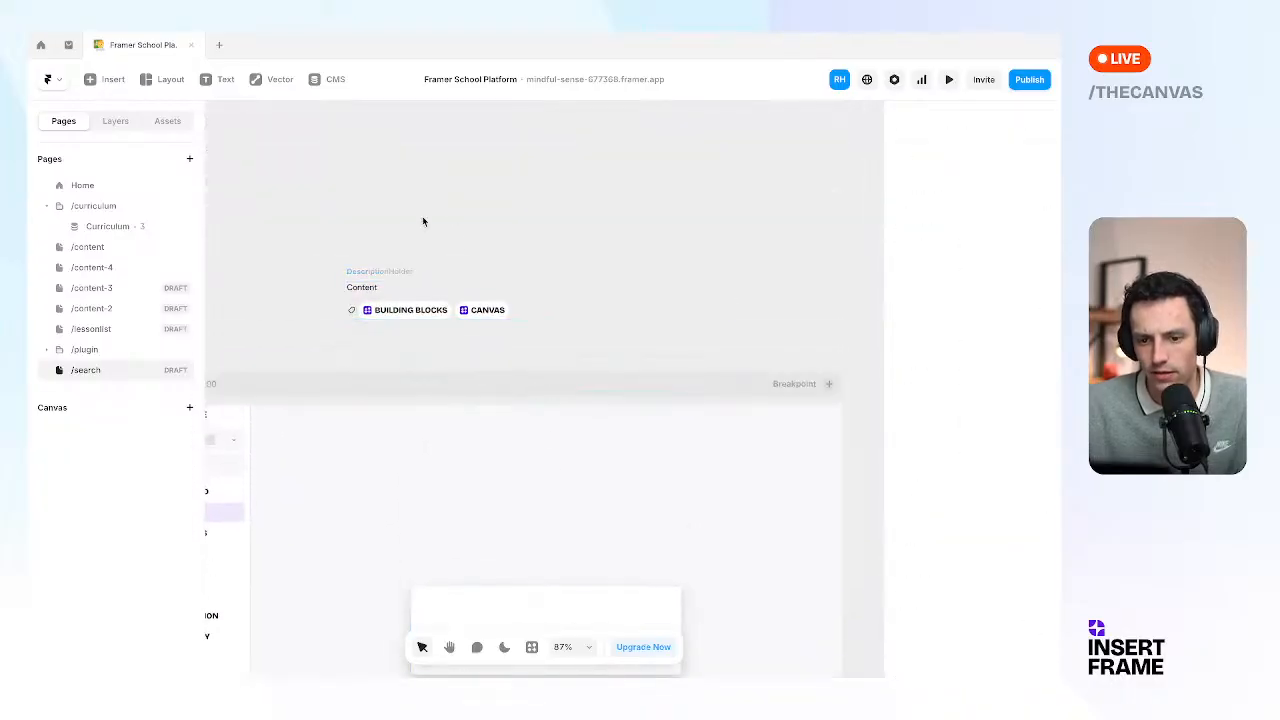
left_click(364, 287)
scroll(537, 276, "down", 3)
left_click(518, 378)
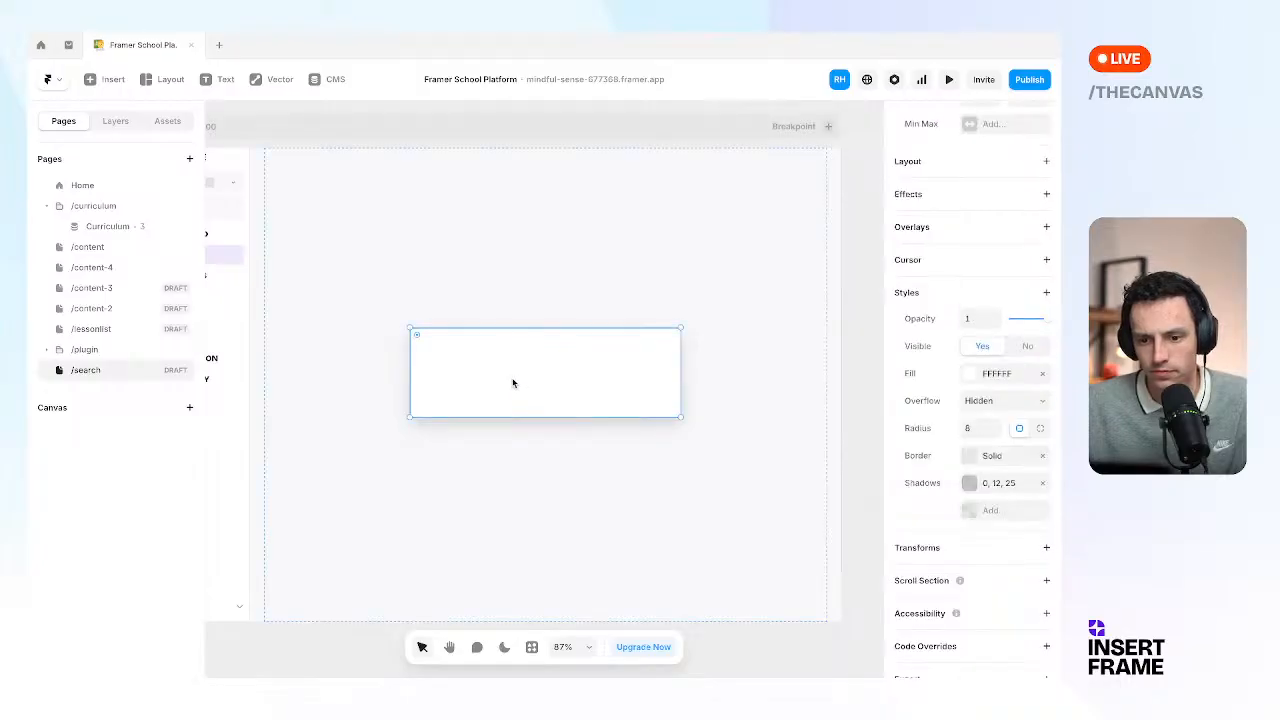
key("ctrl+v")
Replace the pasted Content text in the white frame with "Search for a topic...".
double_click(435, 363)
scroll(440, 360, "up", 1)
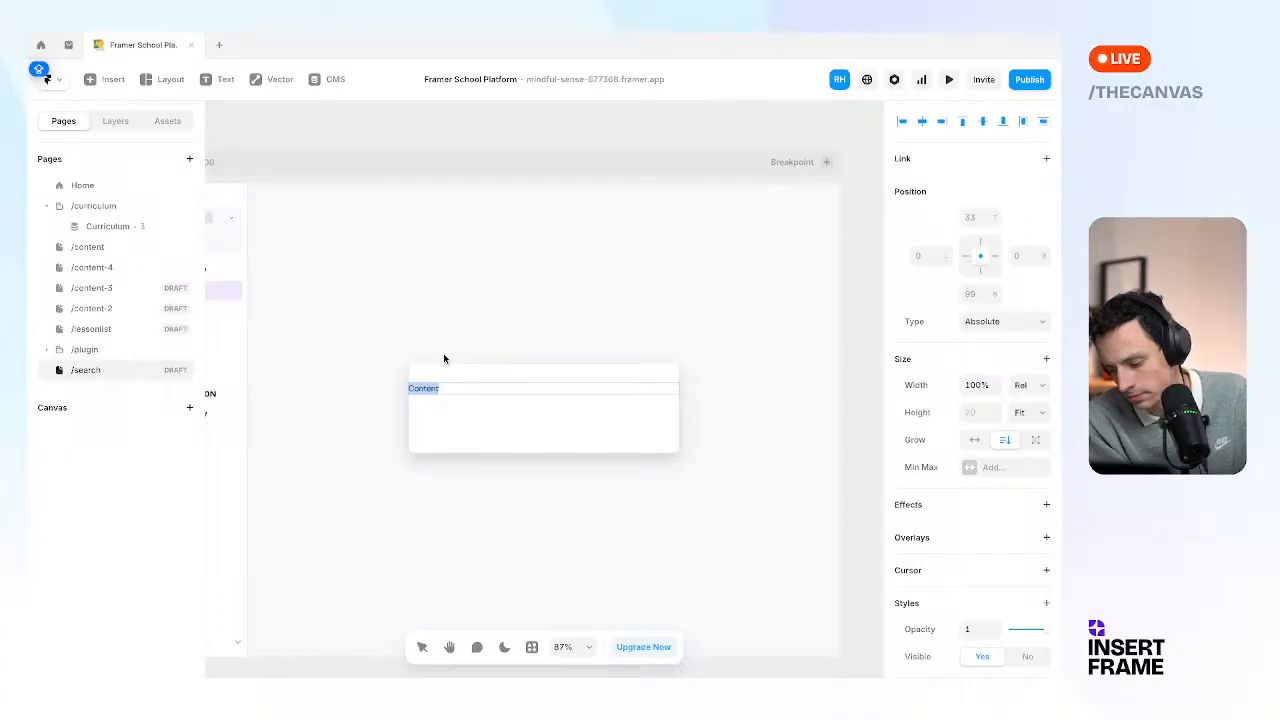
type("A")
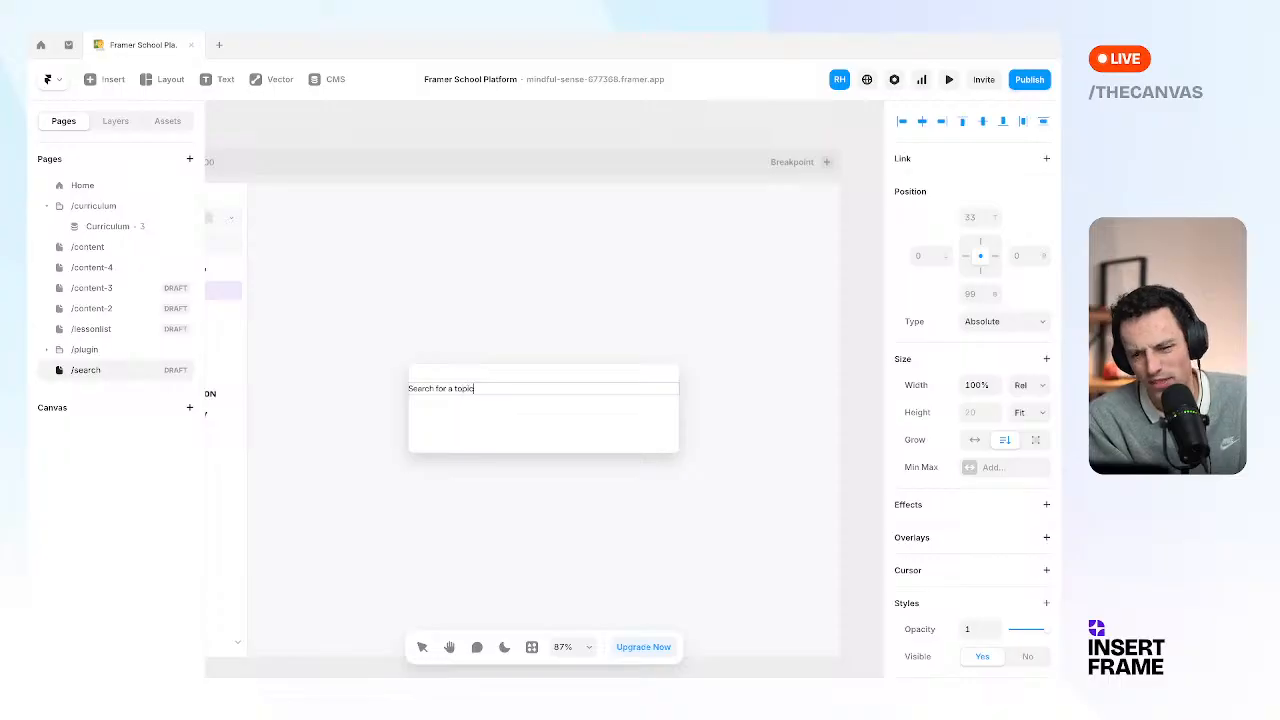
key("Escape")
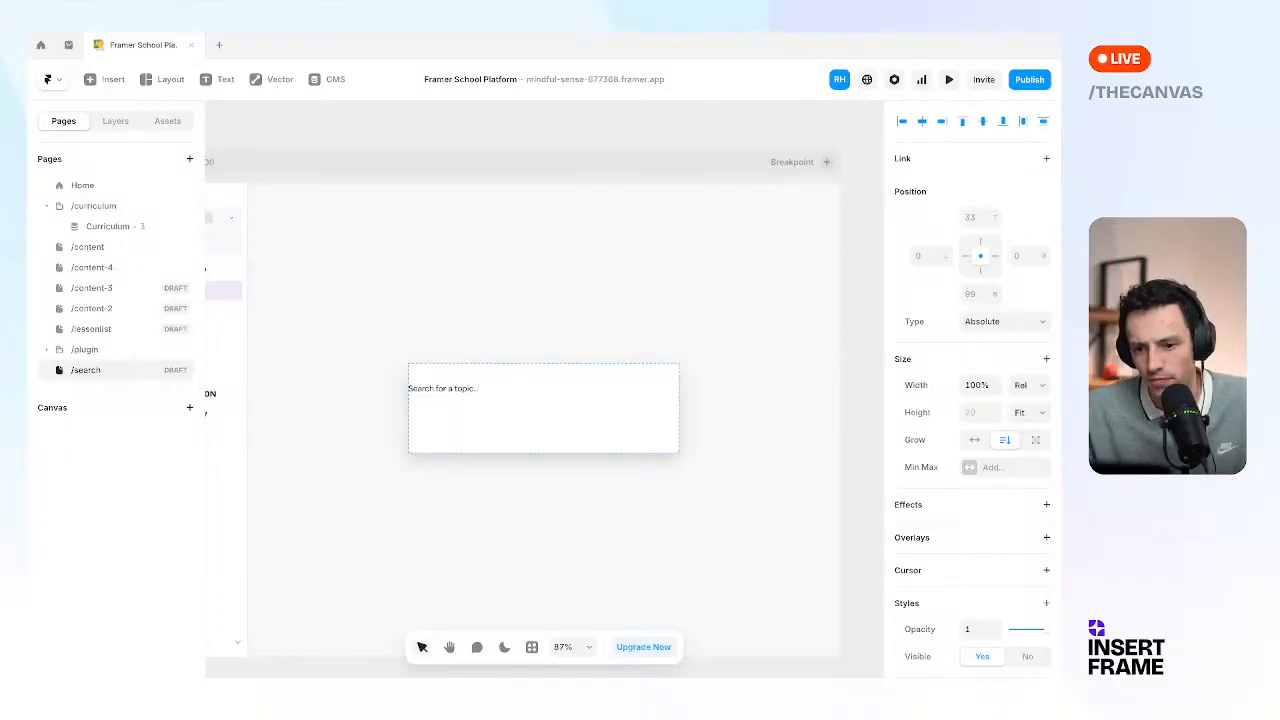
Set the width of the "Search for a topic..." text to auto so that it fits its content.
left_click(978, 384)
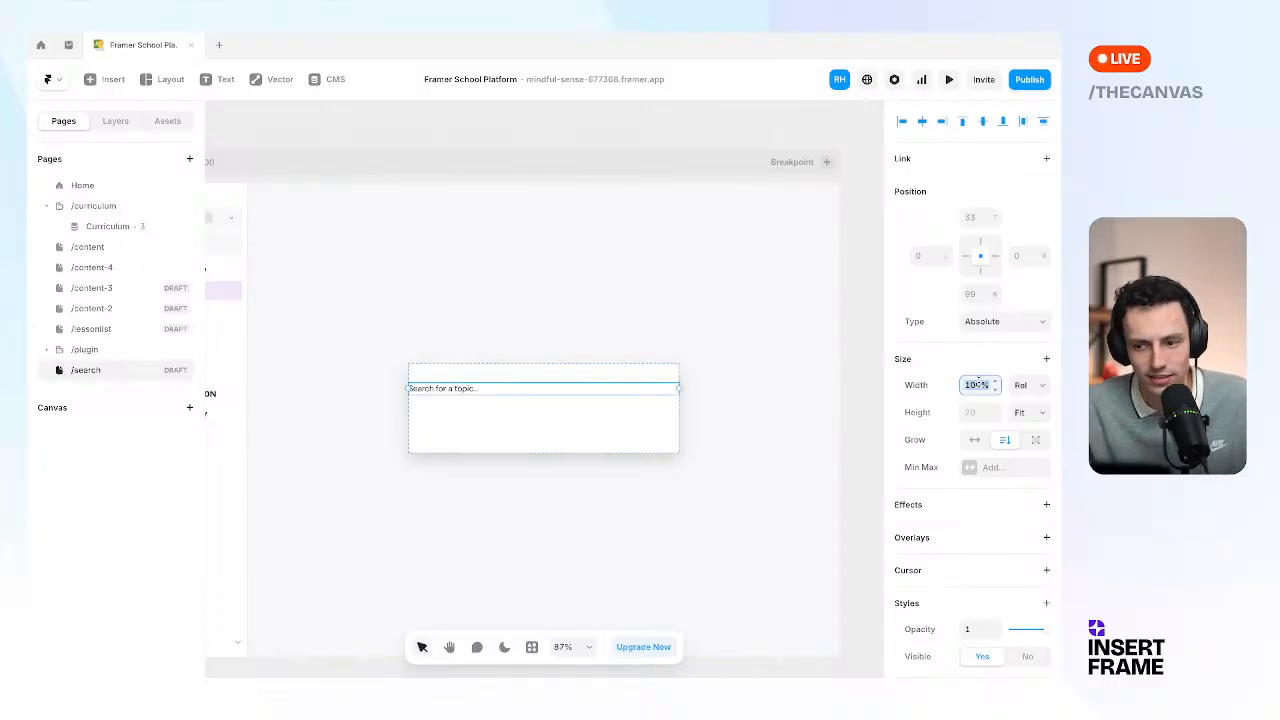
type("auto")
key("Return")
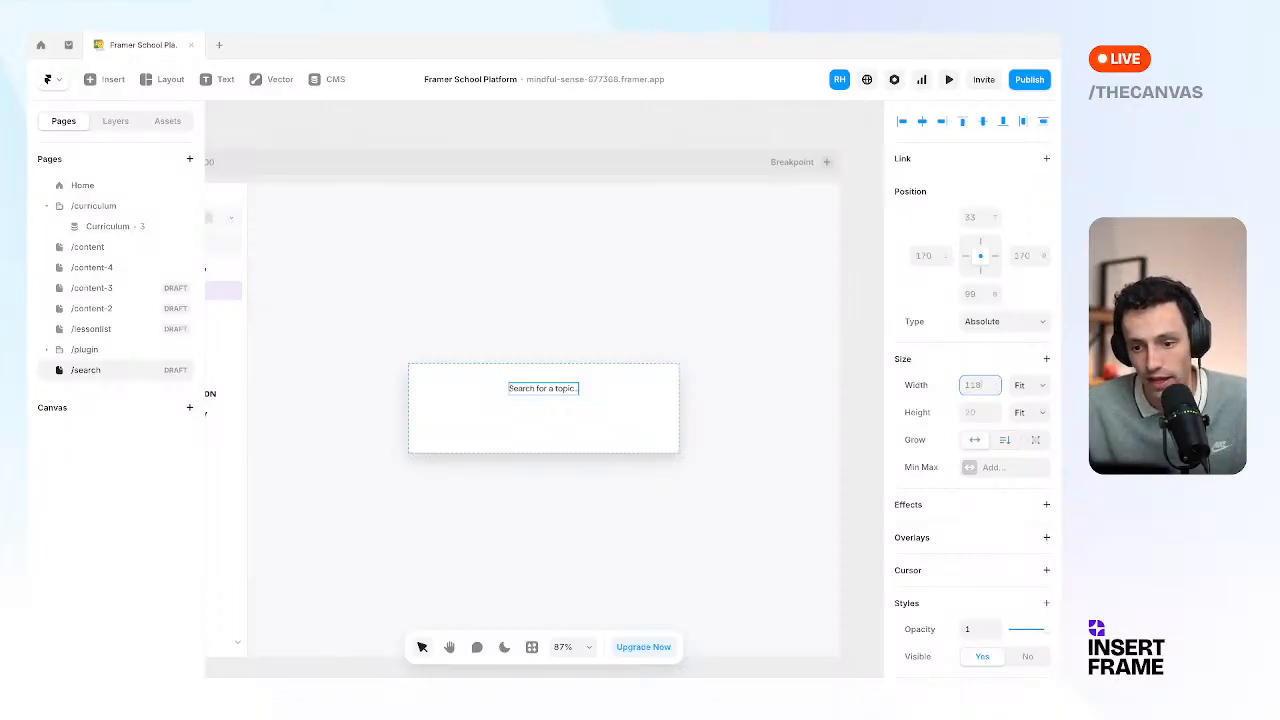
Remove the Body style from the "Search for a topic..." text and increase its font size slightly.
scroll(983, 510, "down", 5)
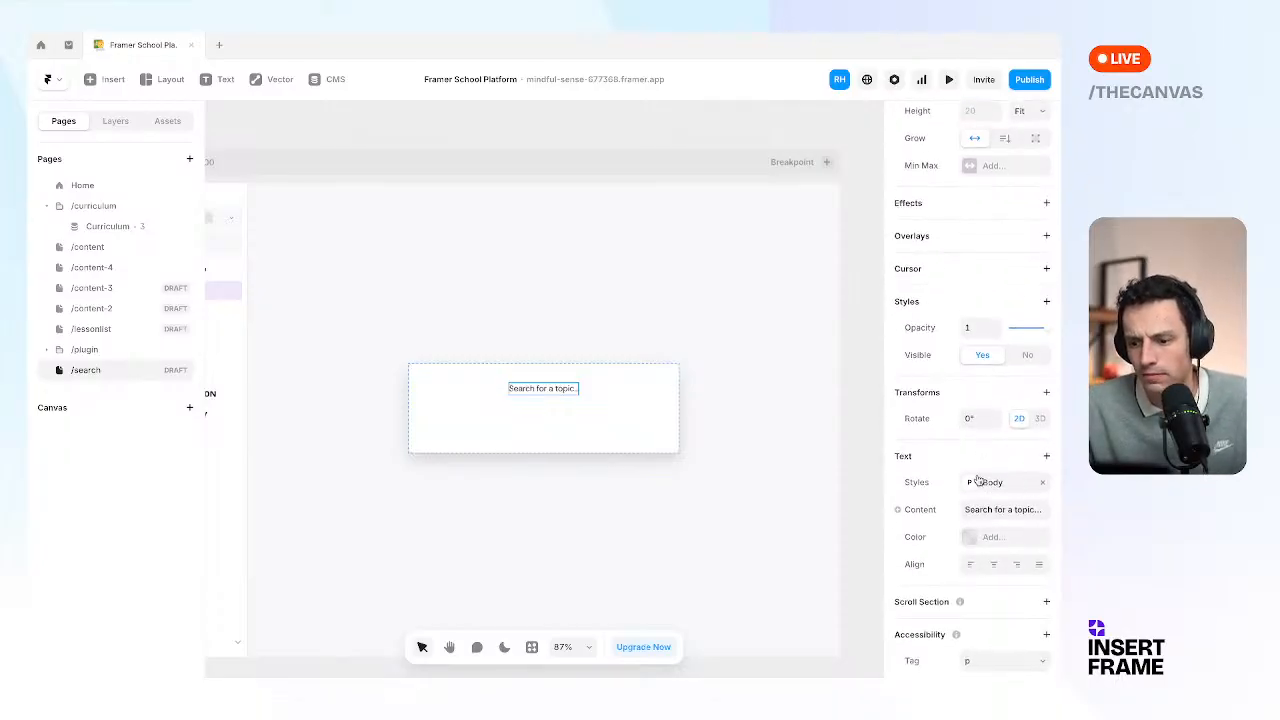
left_click(1041, 483)
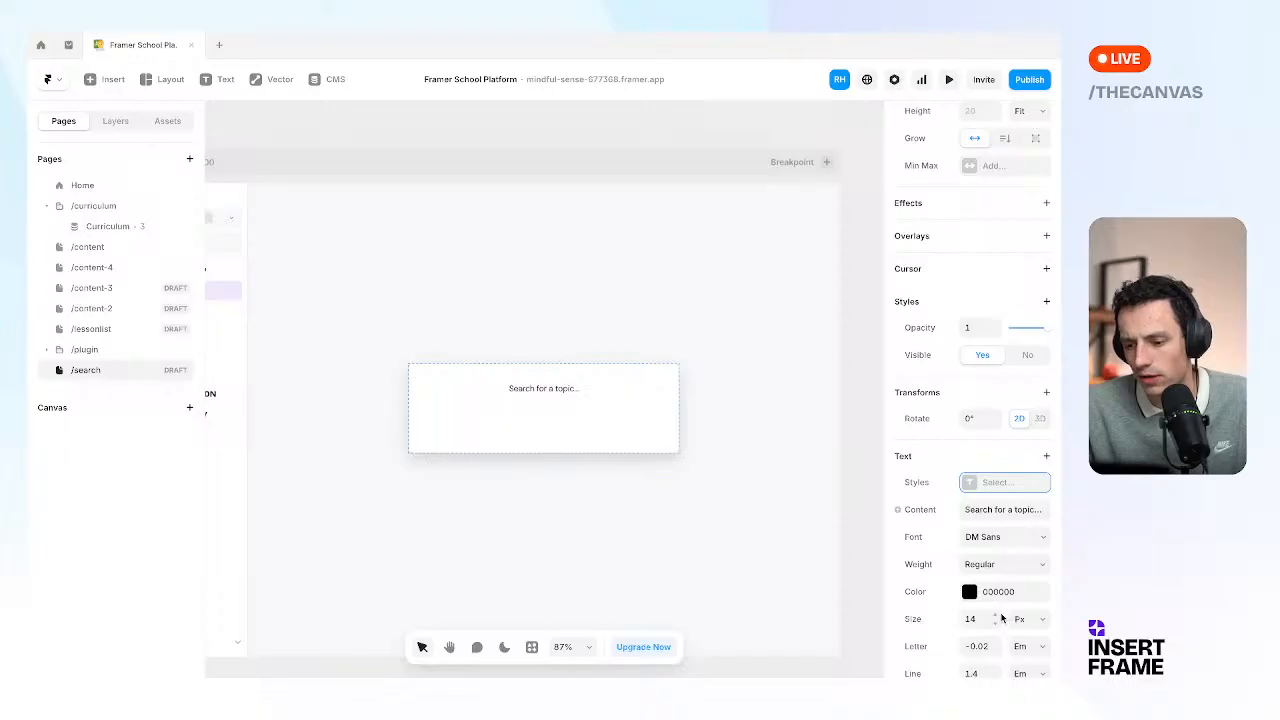
left_click(577, 434)
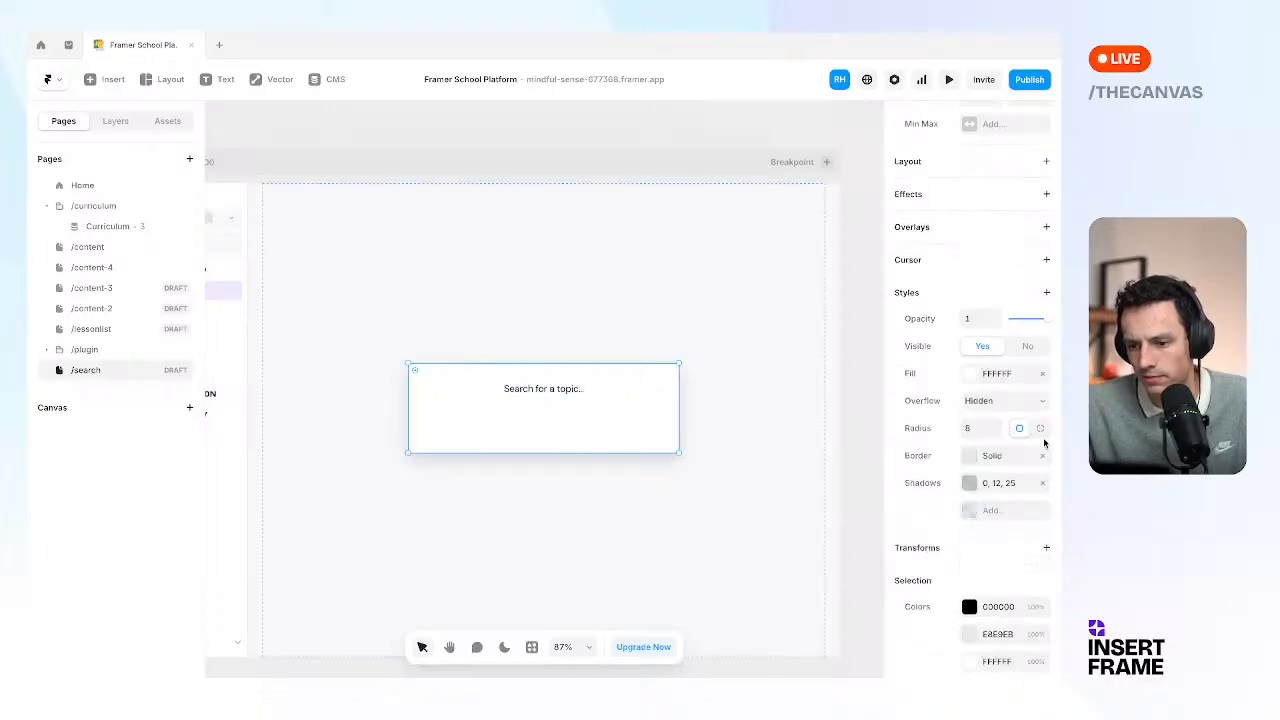
Give the white search frame a vertical stack layout with left alignment, End distribution and a padding of 20.
left_click(1038, 163)
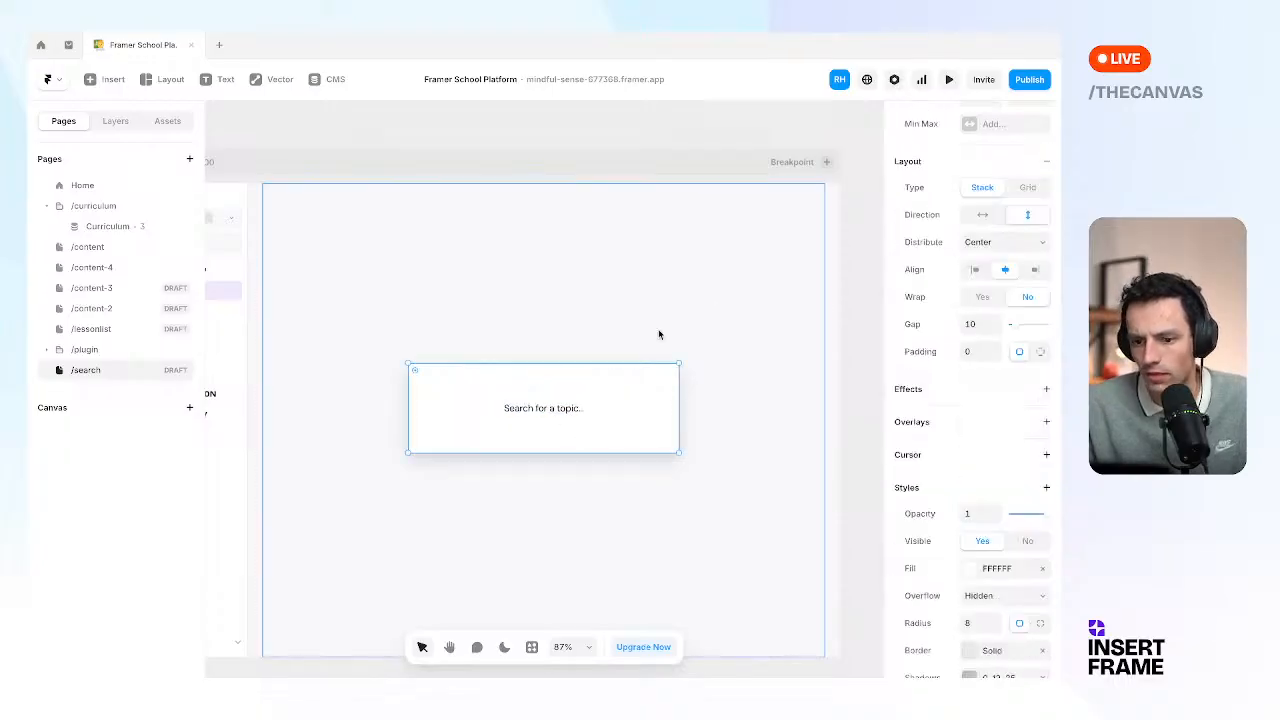
left_click(975, 269)
left_click(989, 242)
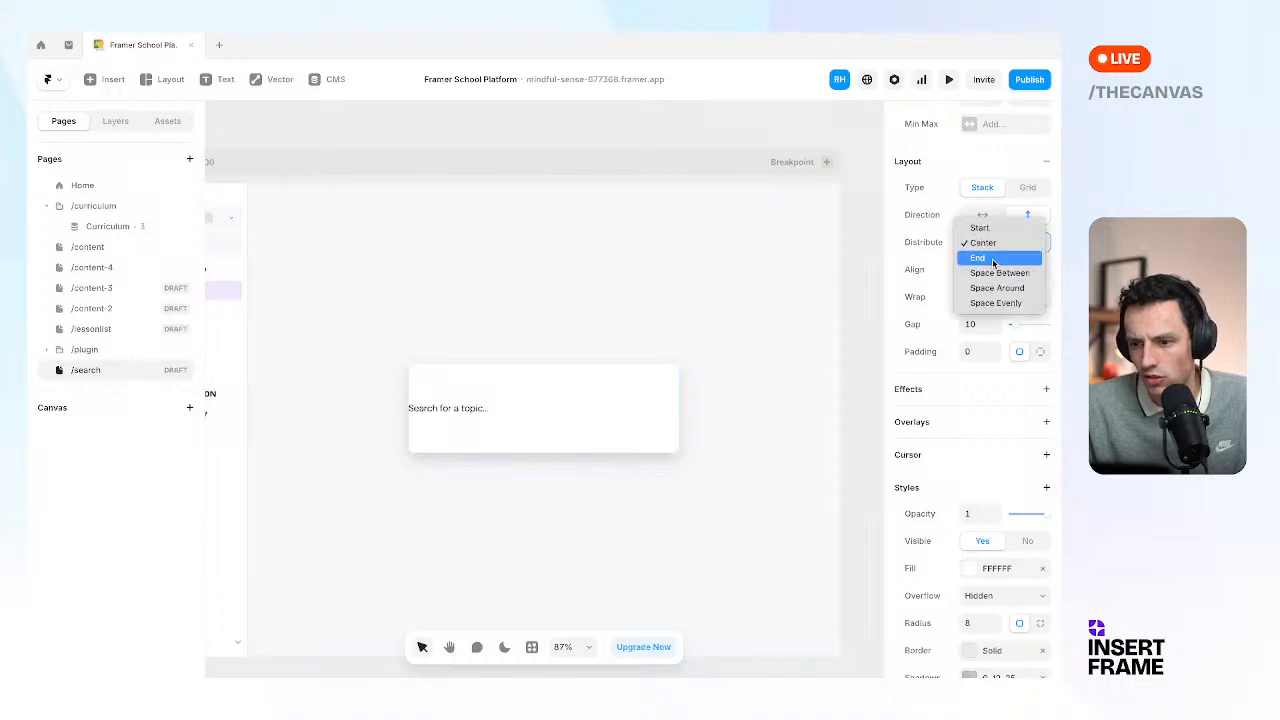
left_click(993, 261)
left_click(972, 351)
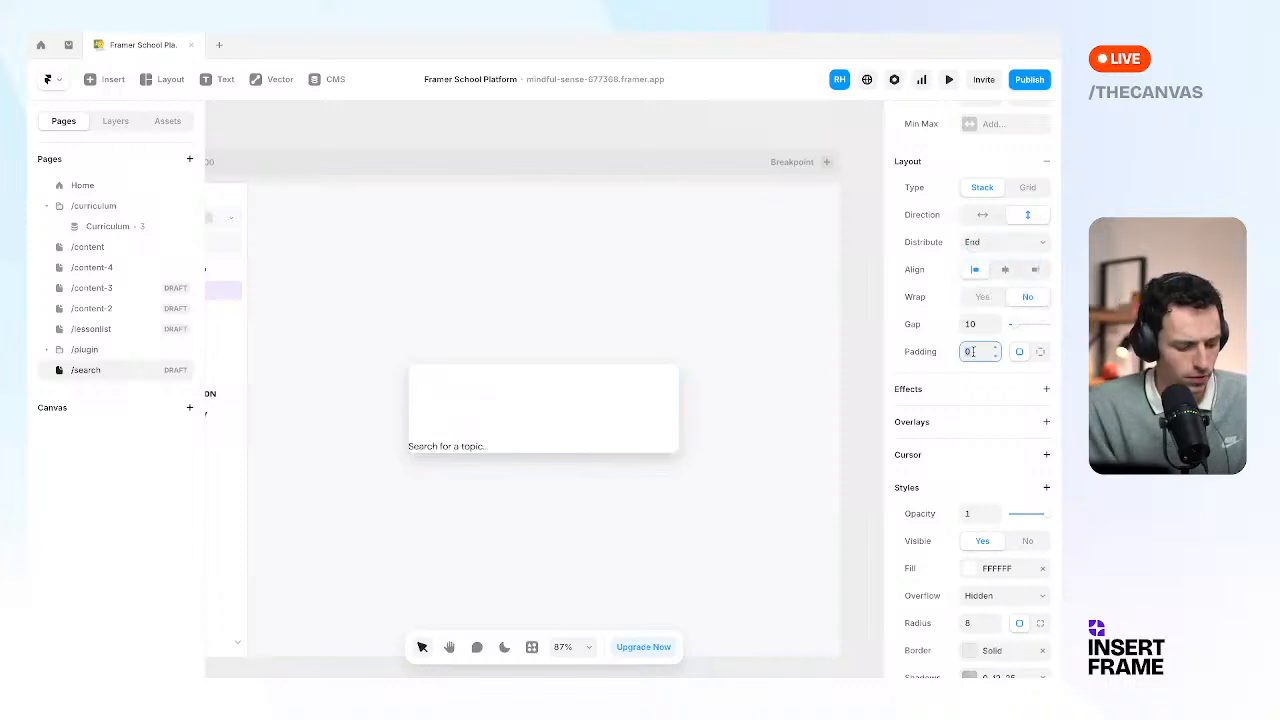
type("20")
key("Return")
Copy the tag row from the description block above the page and paste it into the white frame below the search text.
scroll(690, 305, "up", 3)
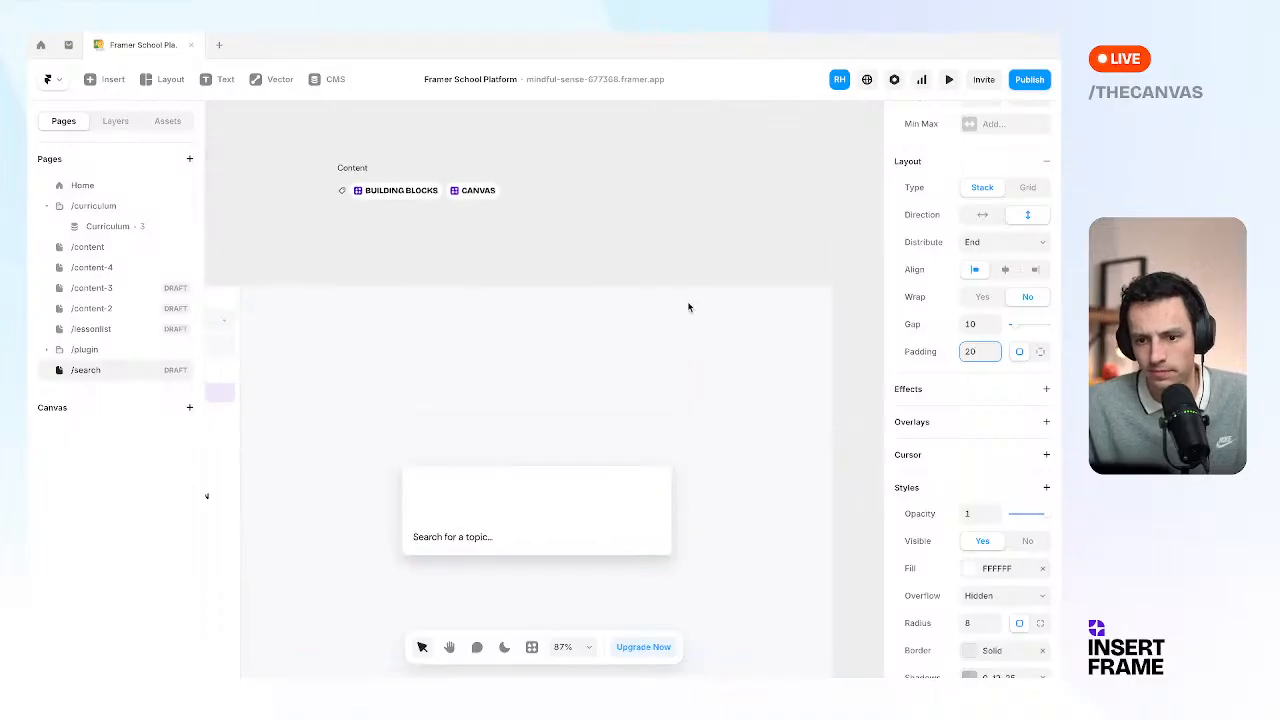
left_click(348, 194)
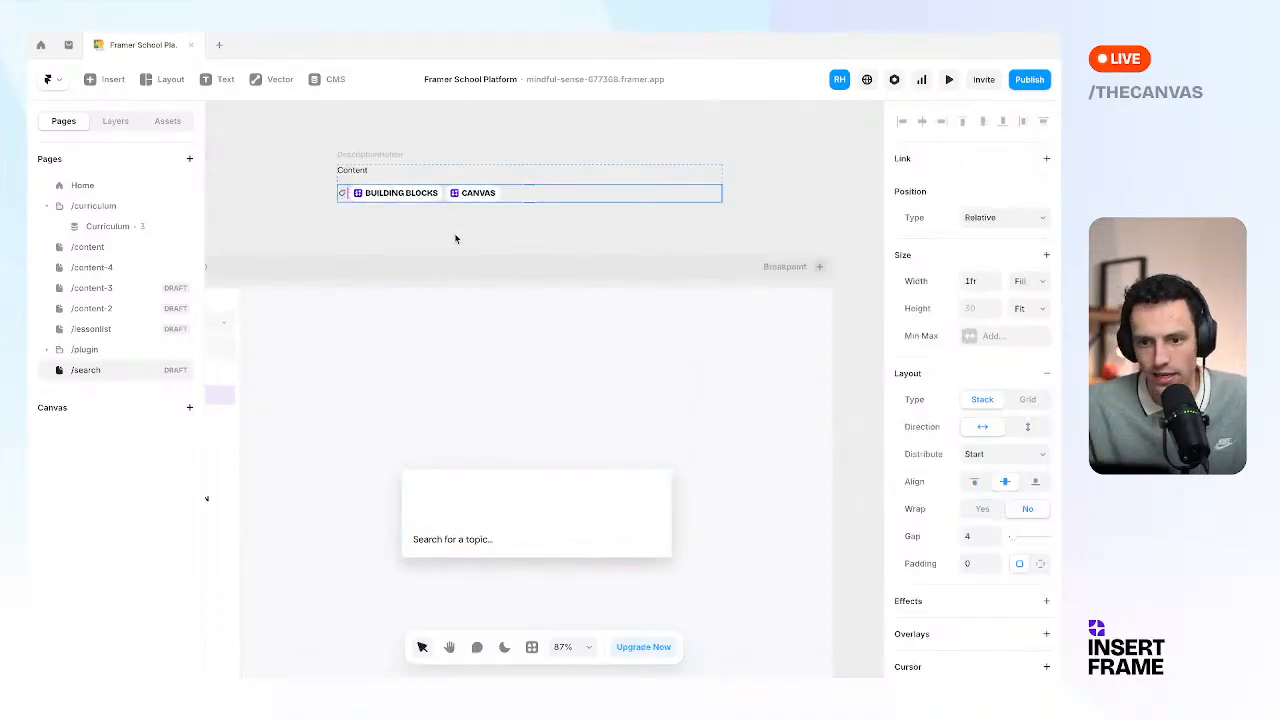
left_click(503, 508)
key("ctrl+v")
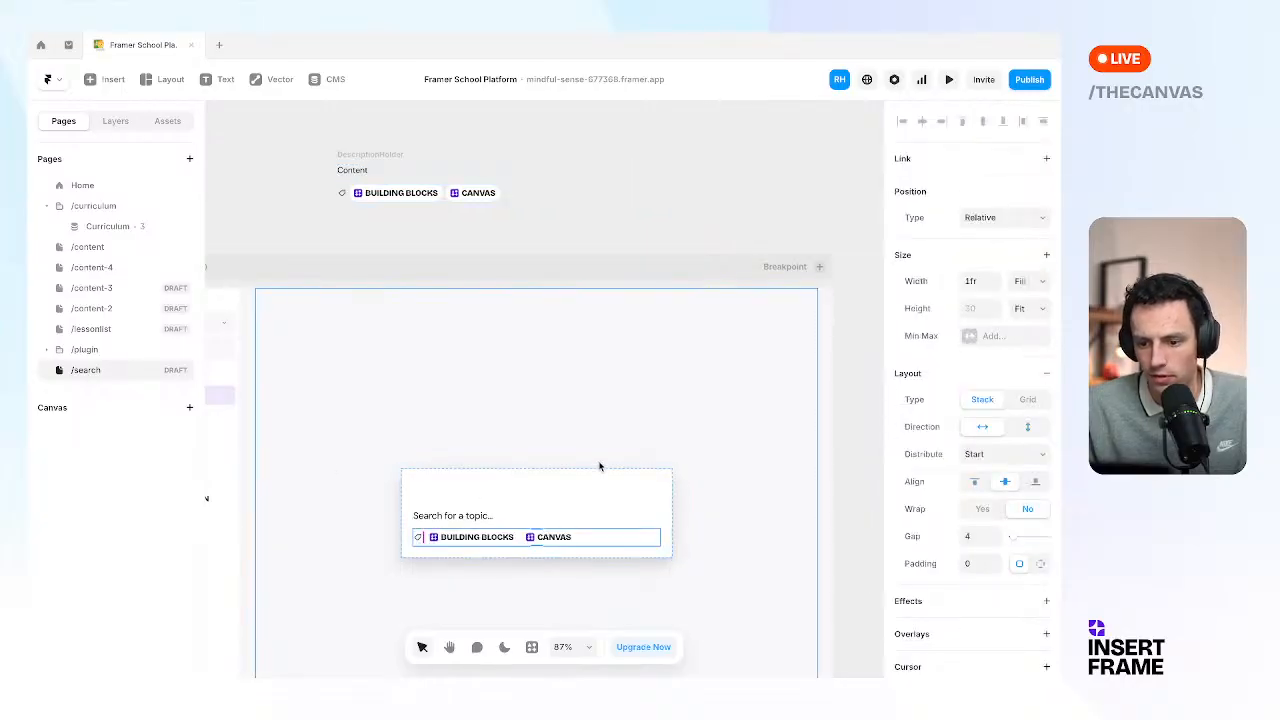
Open the component of the Building Blocks tag in the search box for editing.
scroll(469, 370, "down", 3)
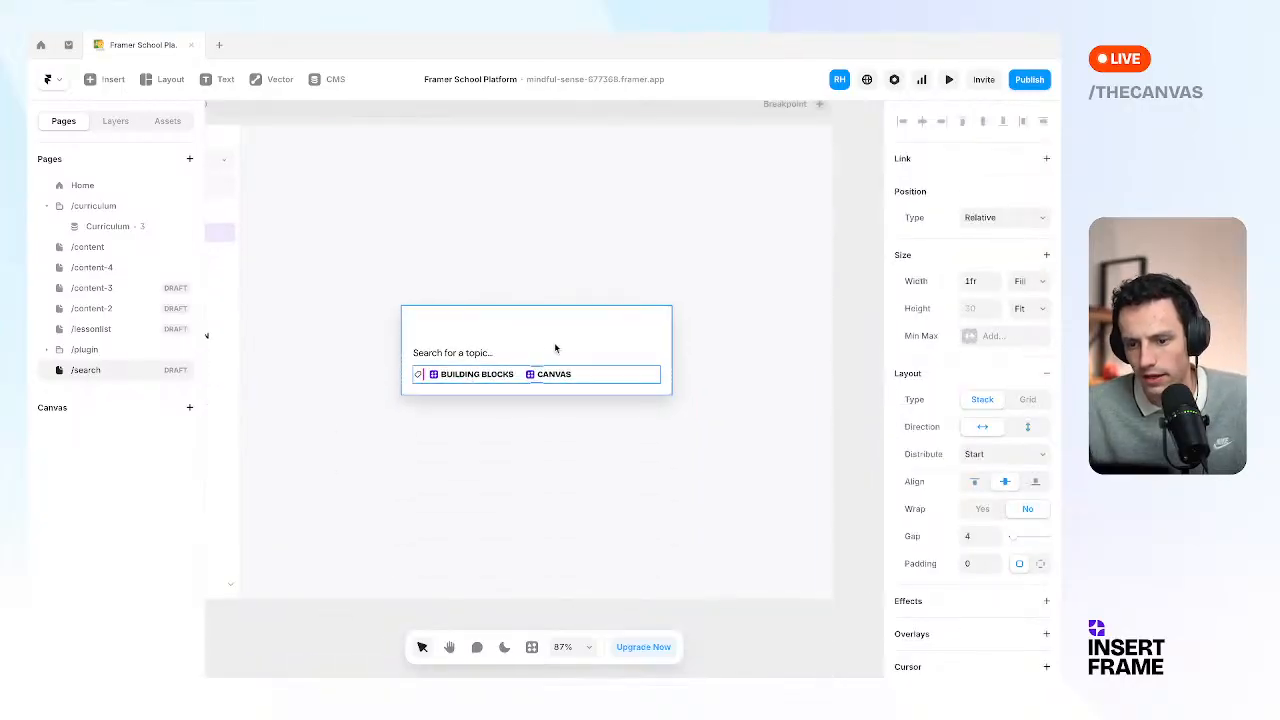
scroll(415, 444, "up", 5)
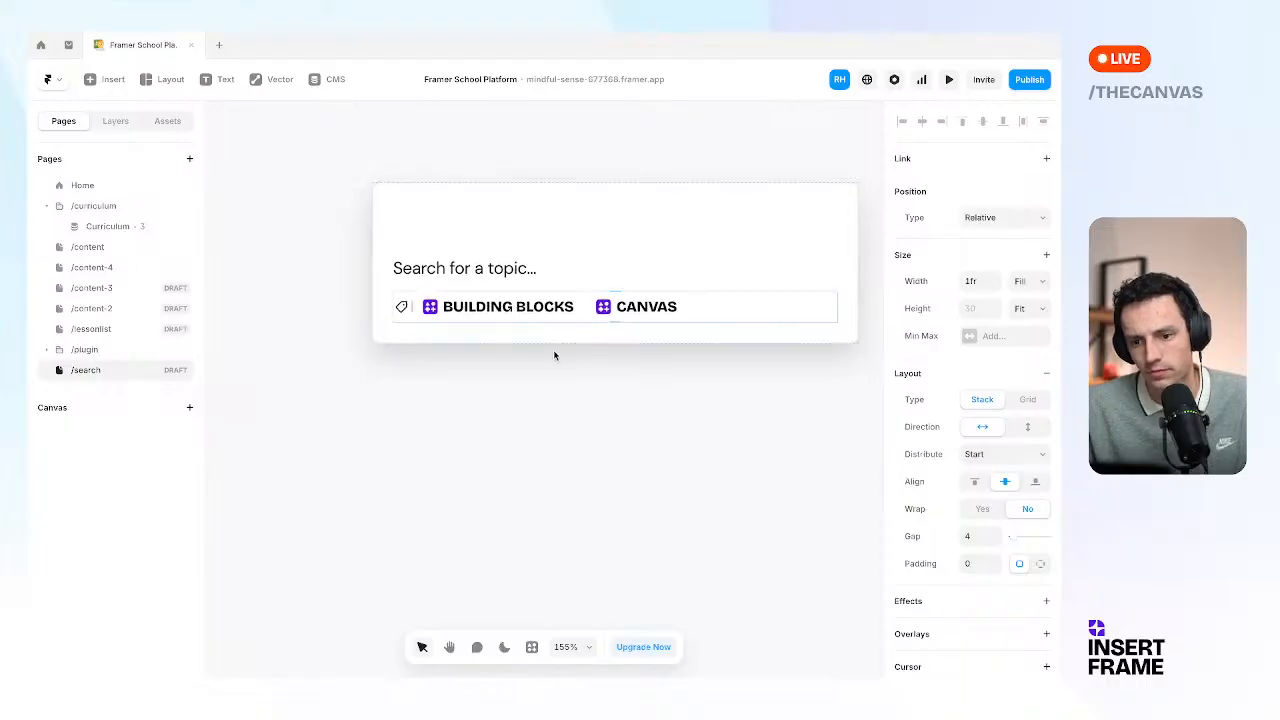
left_click(518, 316)
left_click(527, 312)
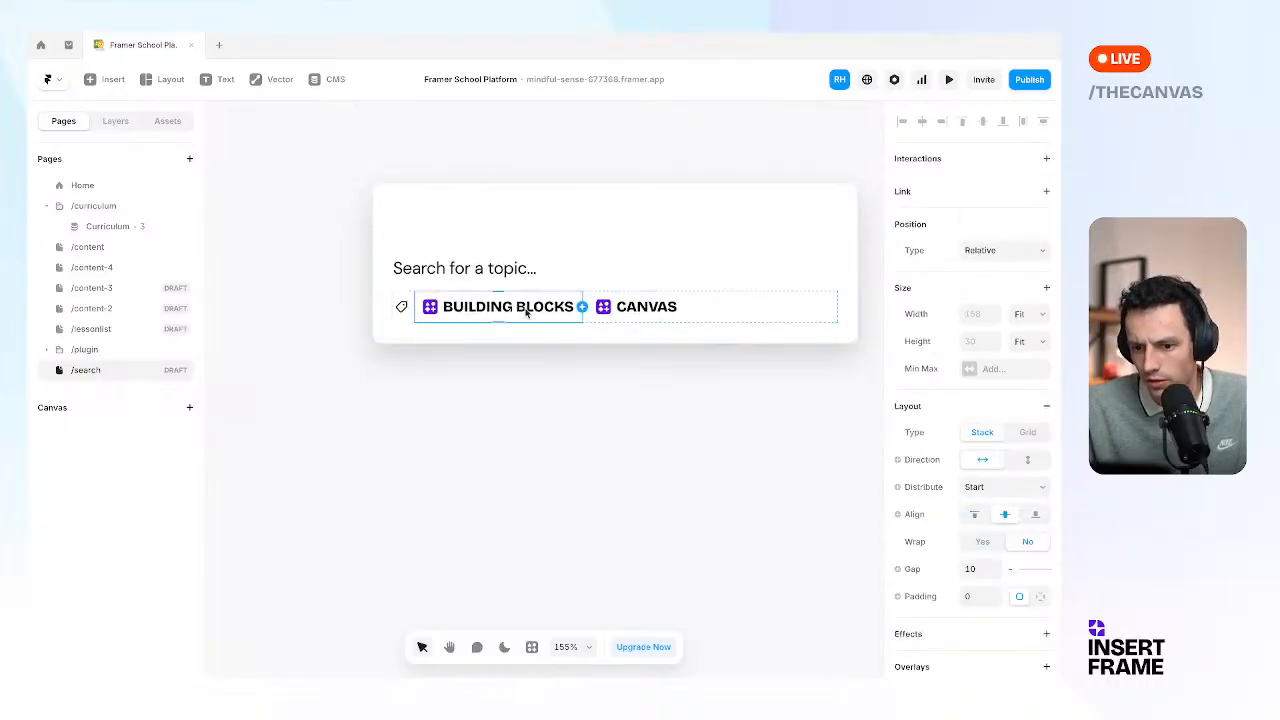
scroll(1004, 458, "down", 4)
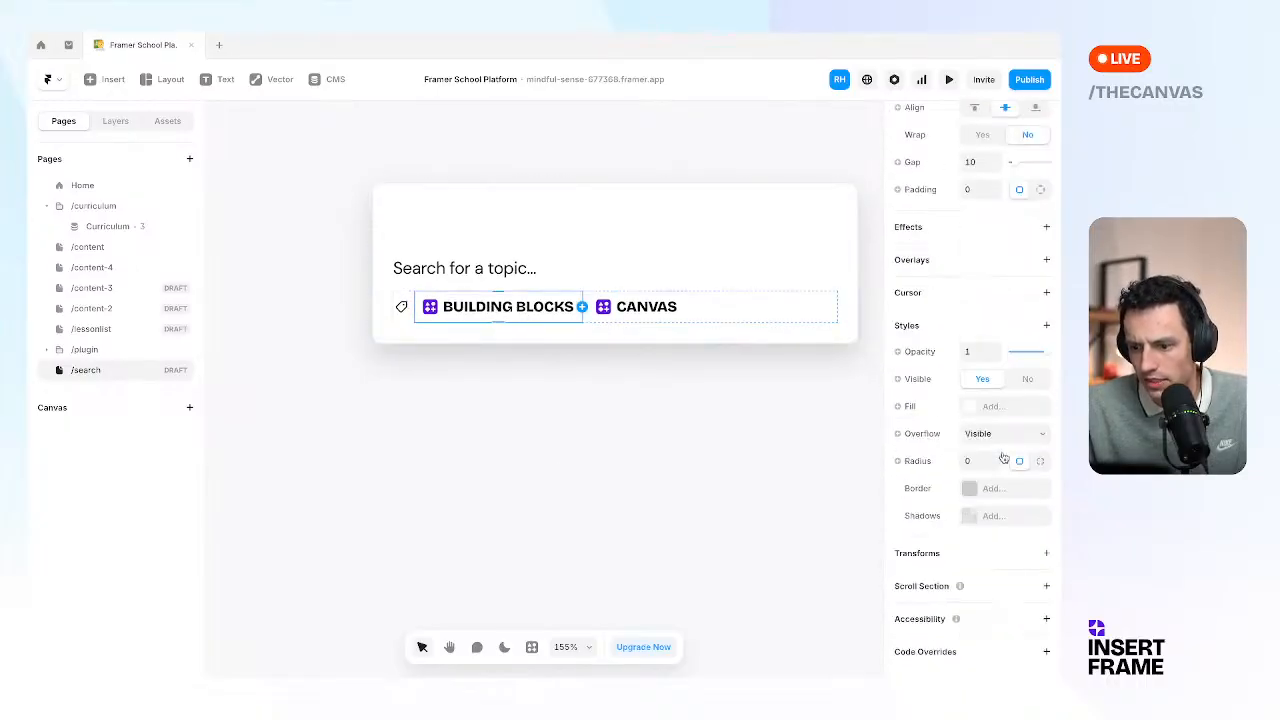
left_click(555, 312)
scroll(1012, 452, "down", 2)
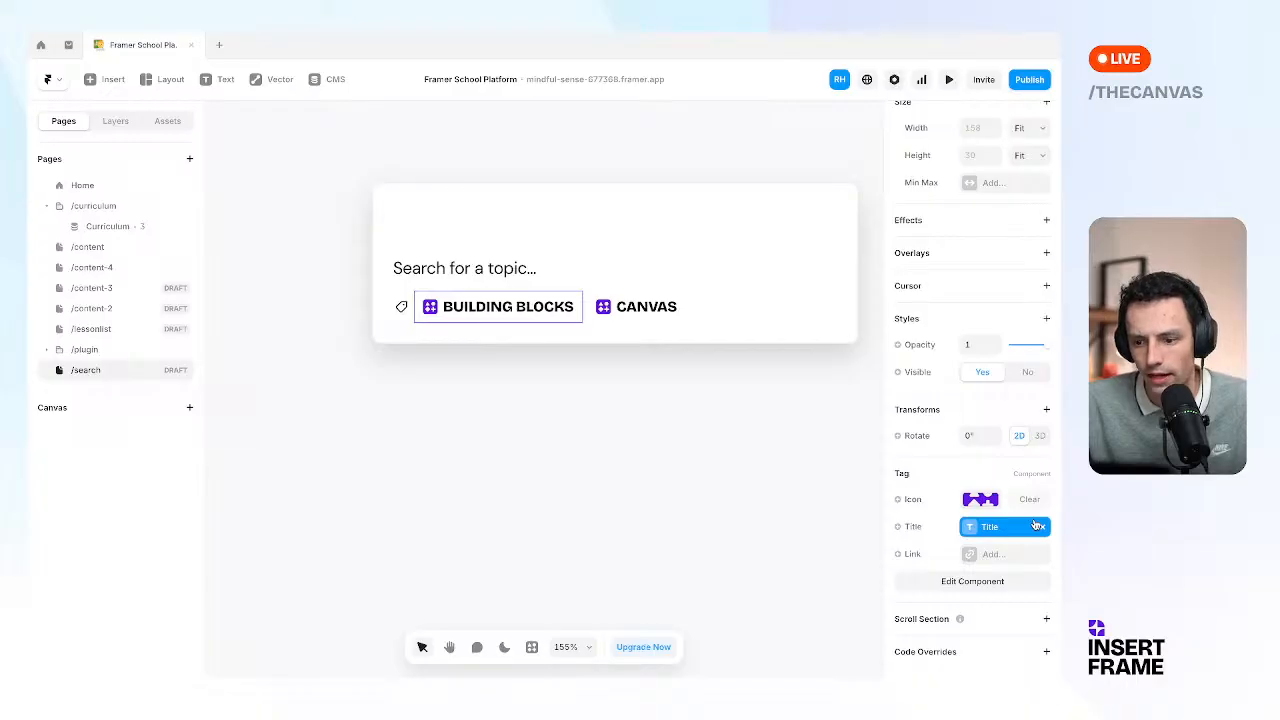
left_click(945, 584)
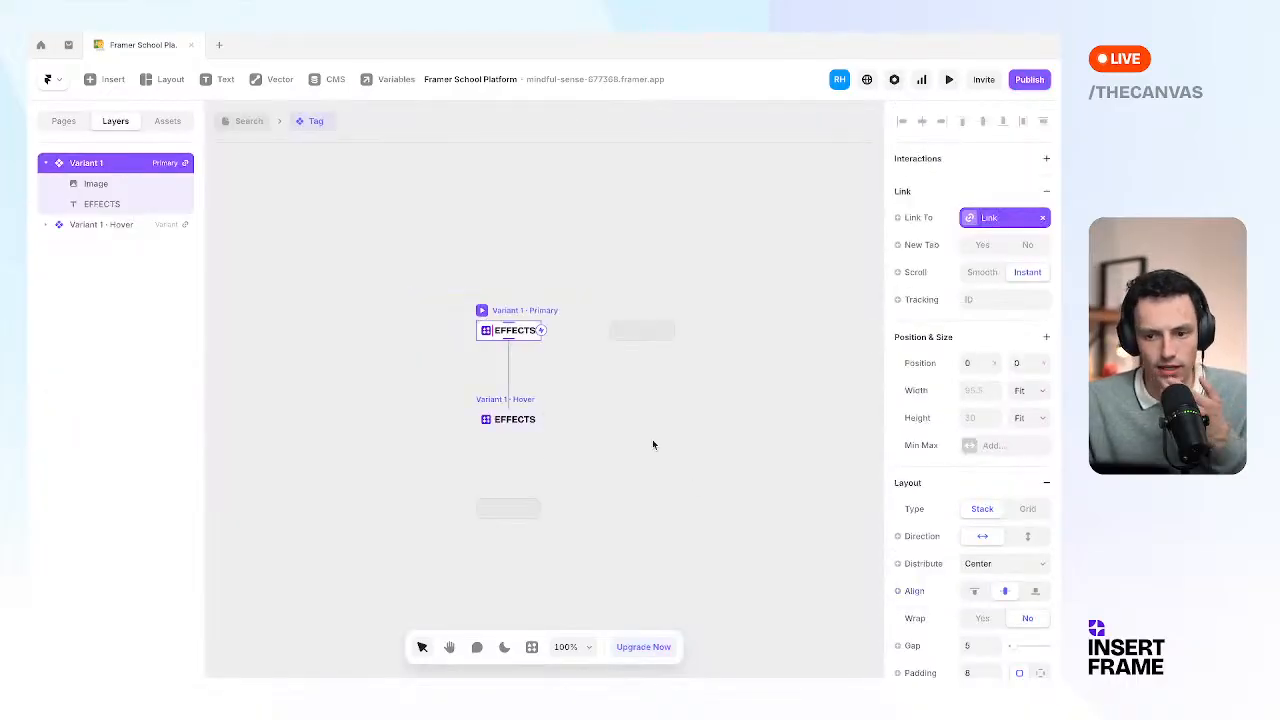
Create a color variable named "BG Color" for the fill of the Tag component's primary variant.
scroll(985, 512, "down", 5)
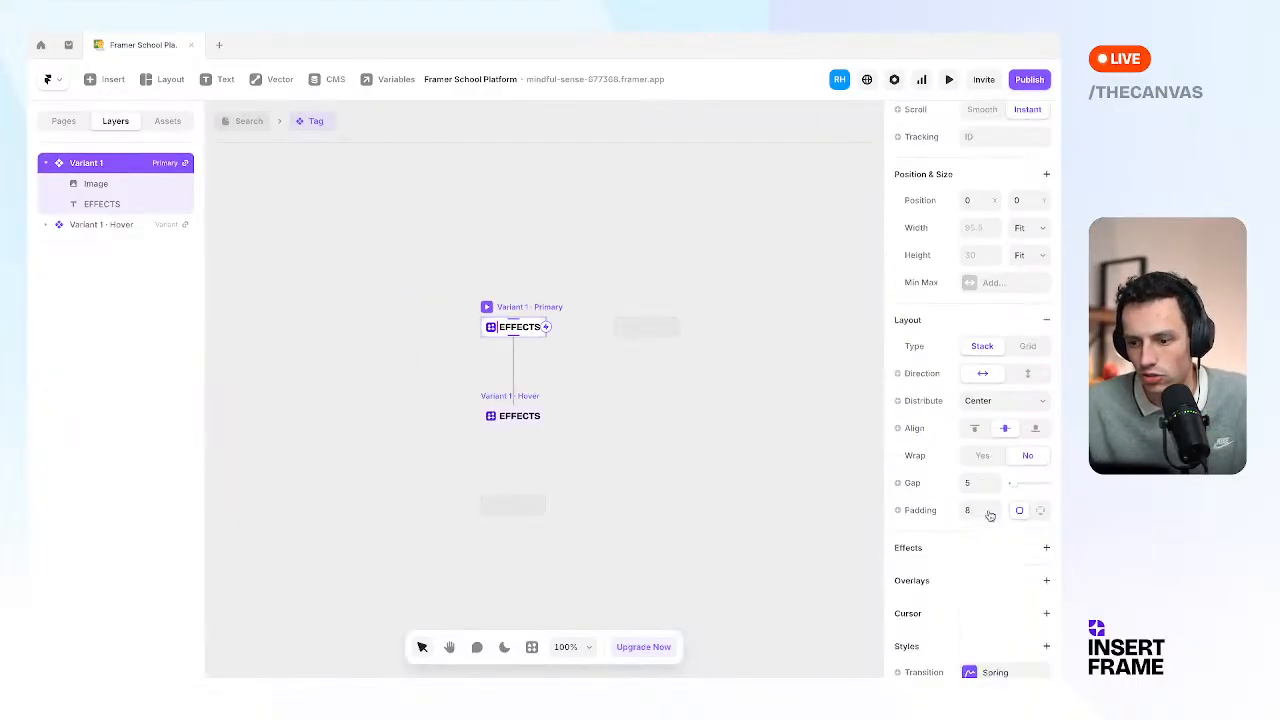
left_click(906, 430)
mouse_move(931, 482)
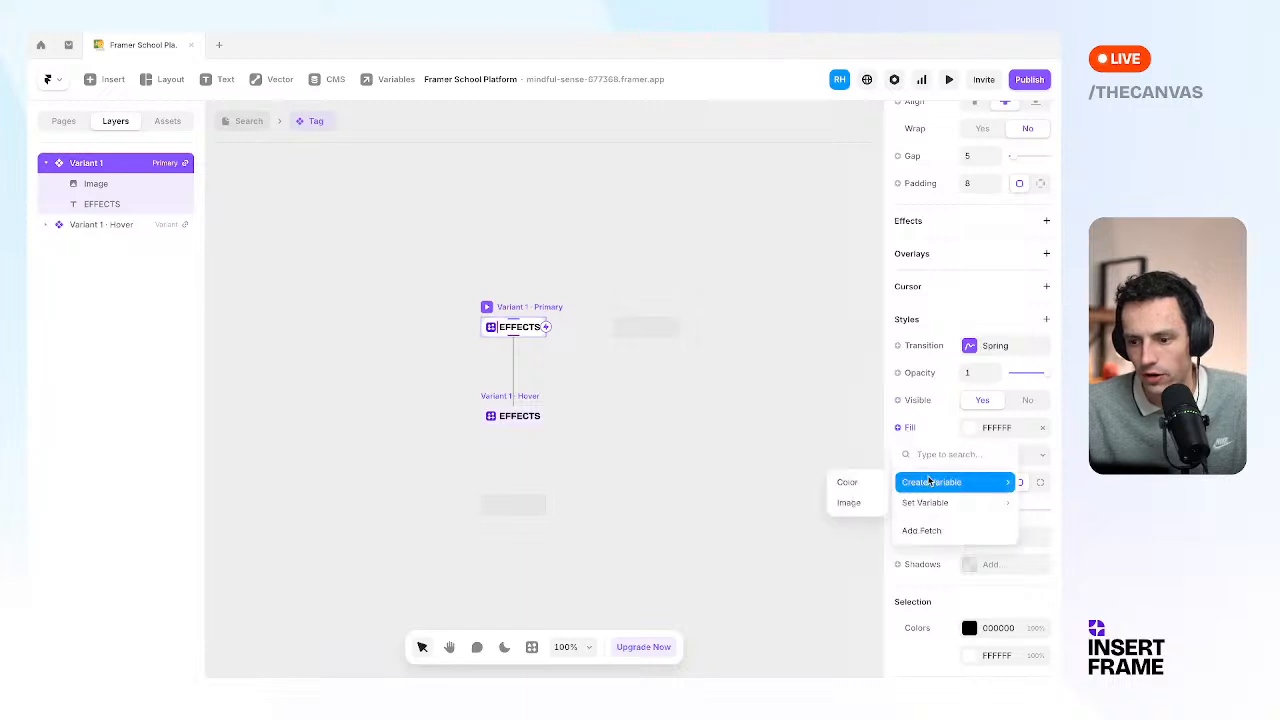
left_click(860, 486)
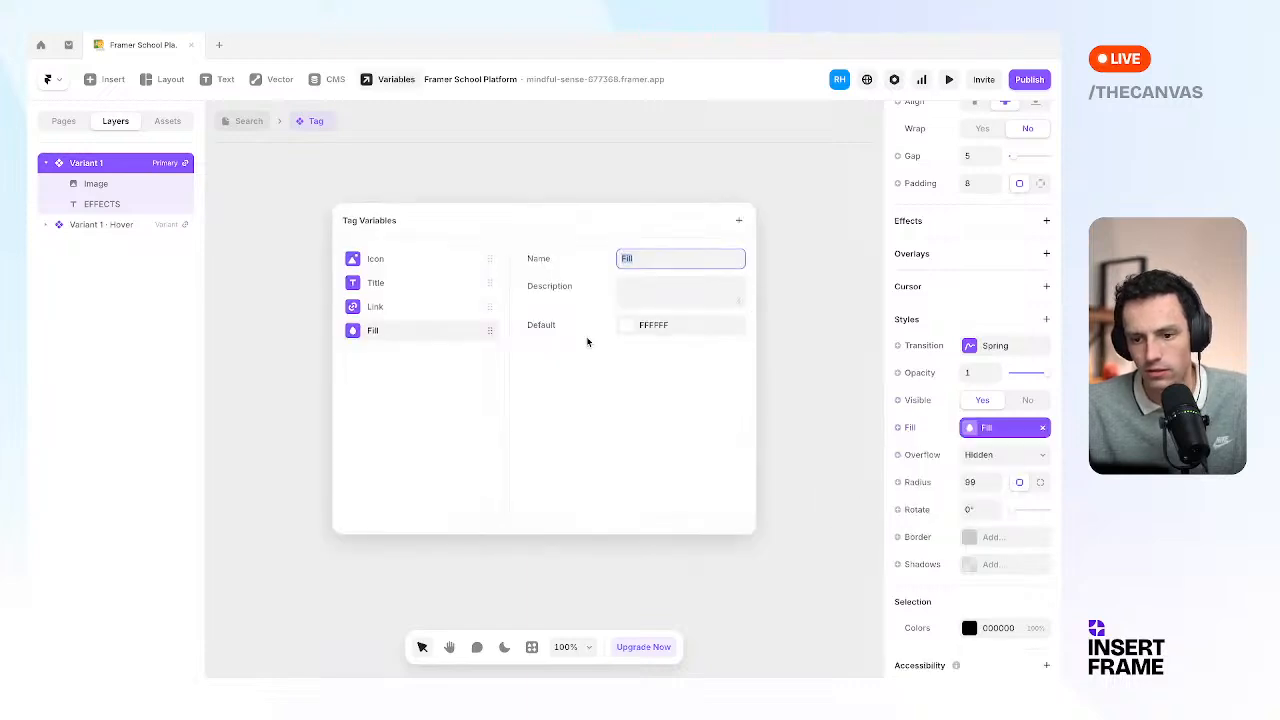
type("BG")
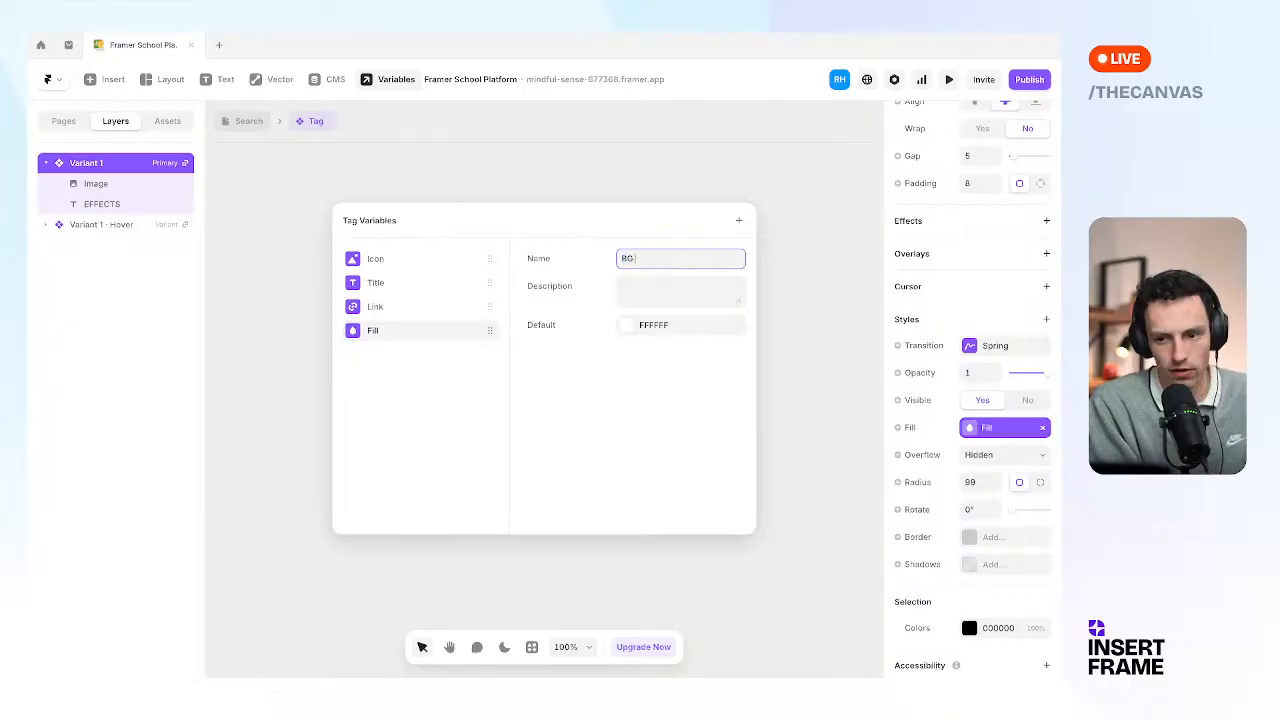
type(" Color")
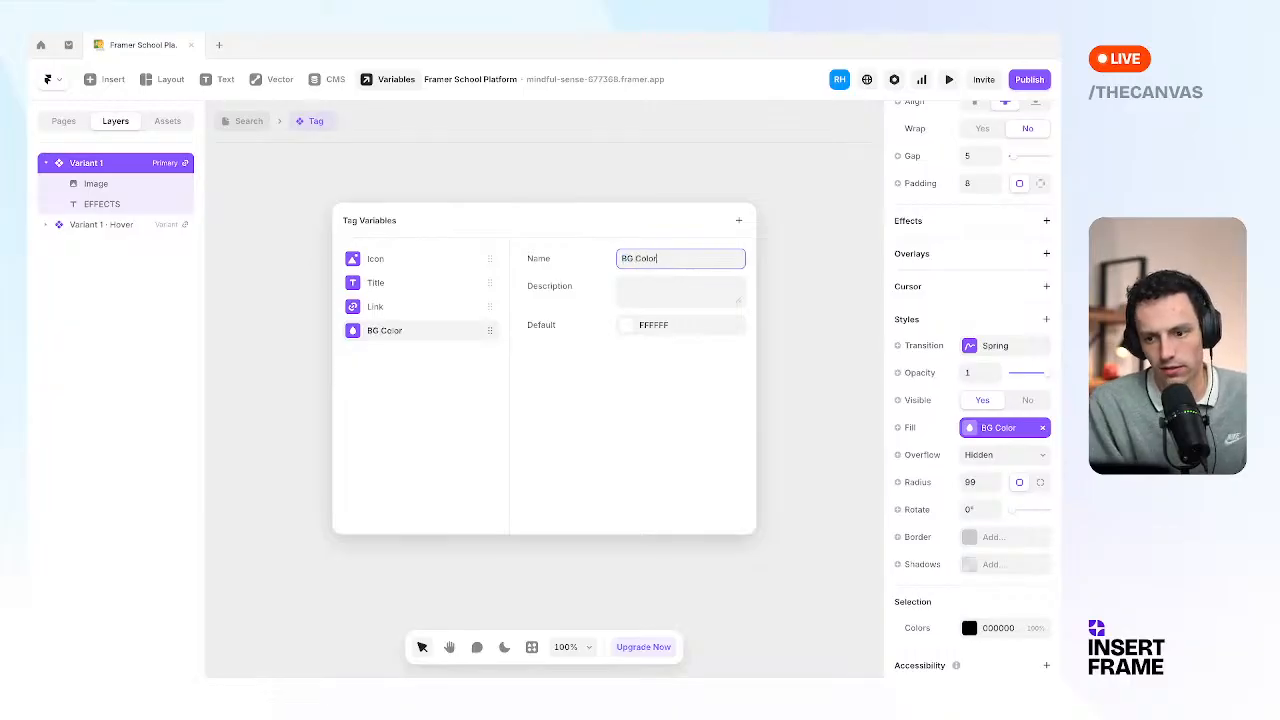
left_click(768, 341)
Return to the search page and set the tag's BG Color to the Light Grey style.
left_click(246, 121)
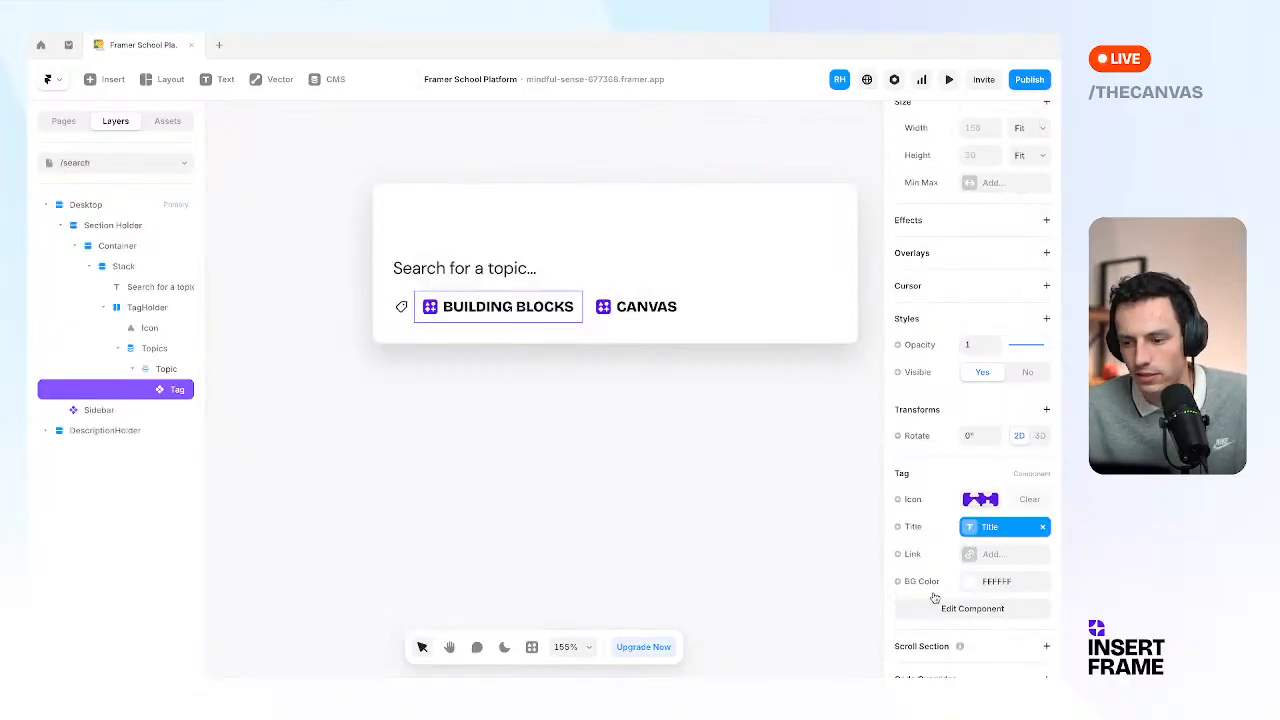
left_click(968, 582)
left_click(762, 595)
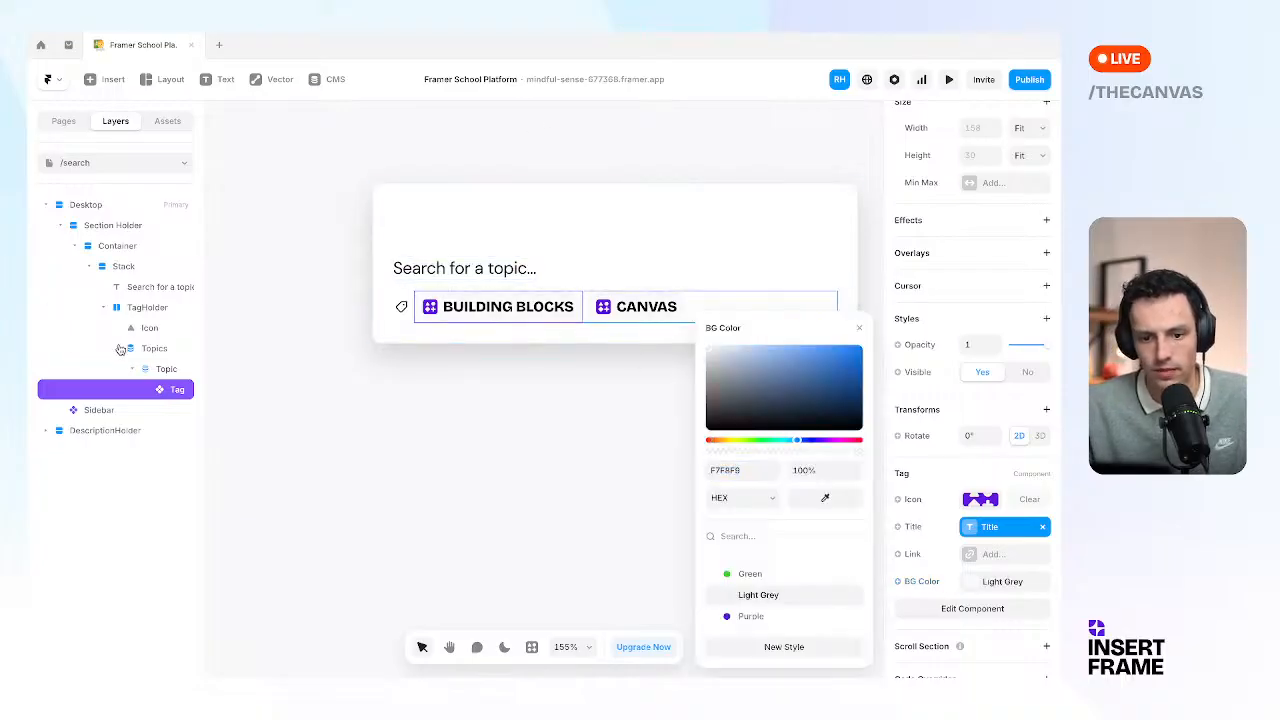
left_click(120, 348)
left_click(314, 150)
scroll(321, 219, "down", 2)
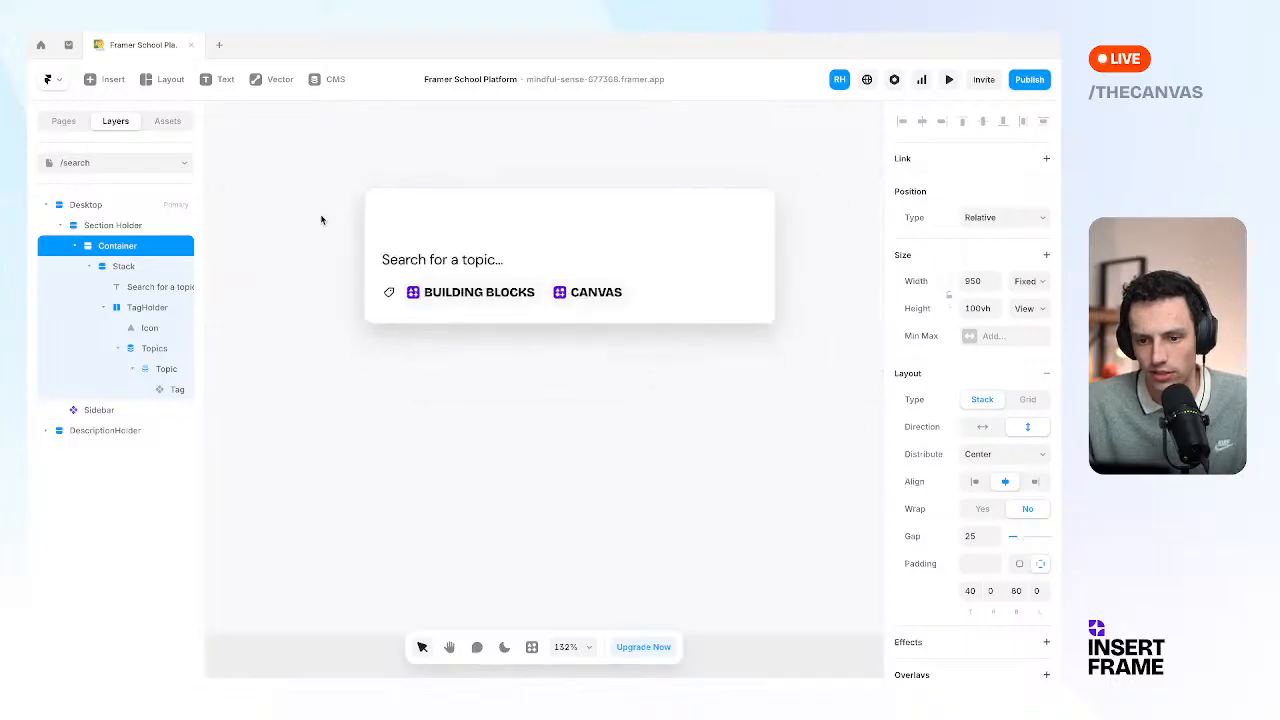
scroll(323, 223, "up", 1)
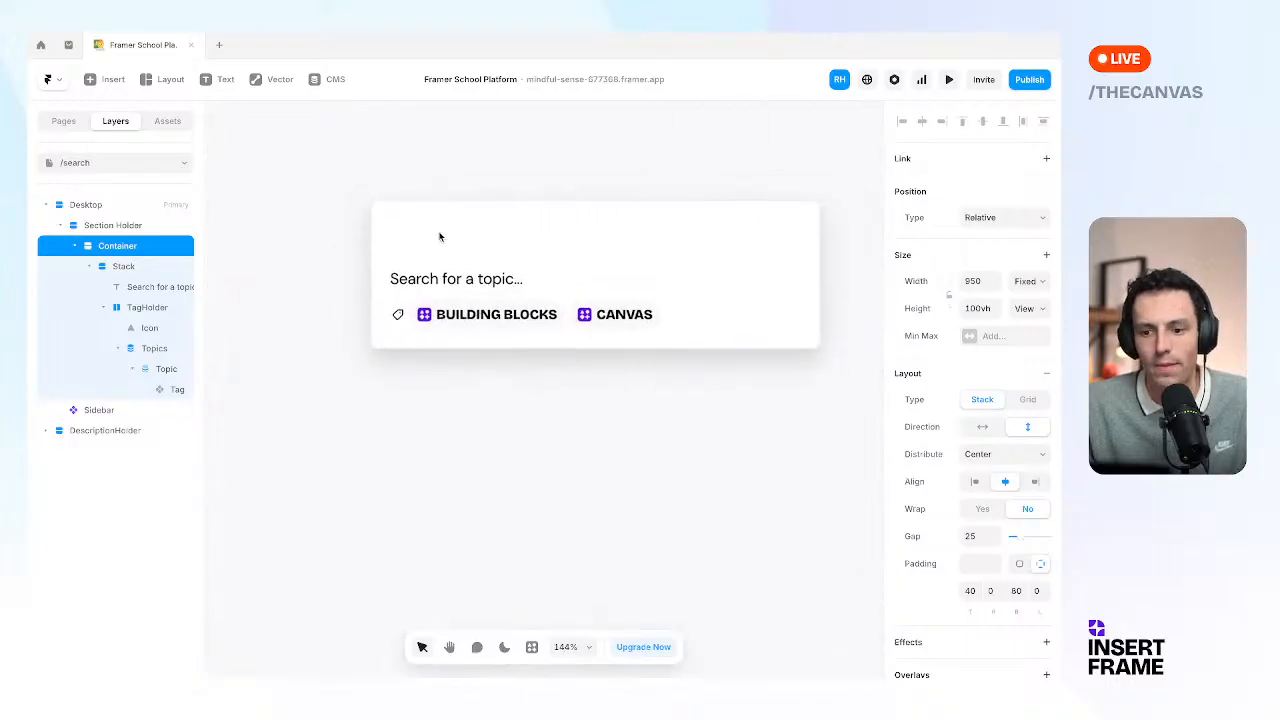
Check the Topics collection in the CMS and remove the Topic filter from the search box's Topics list.
left_click(328, 79)
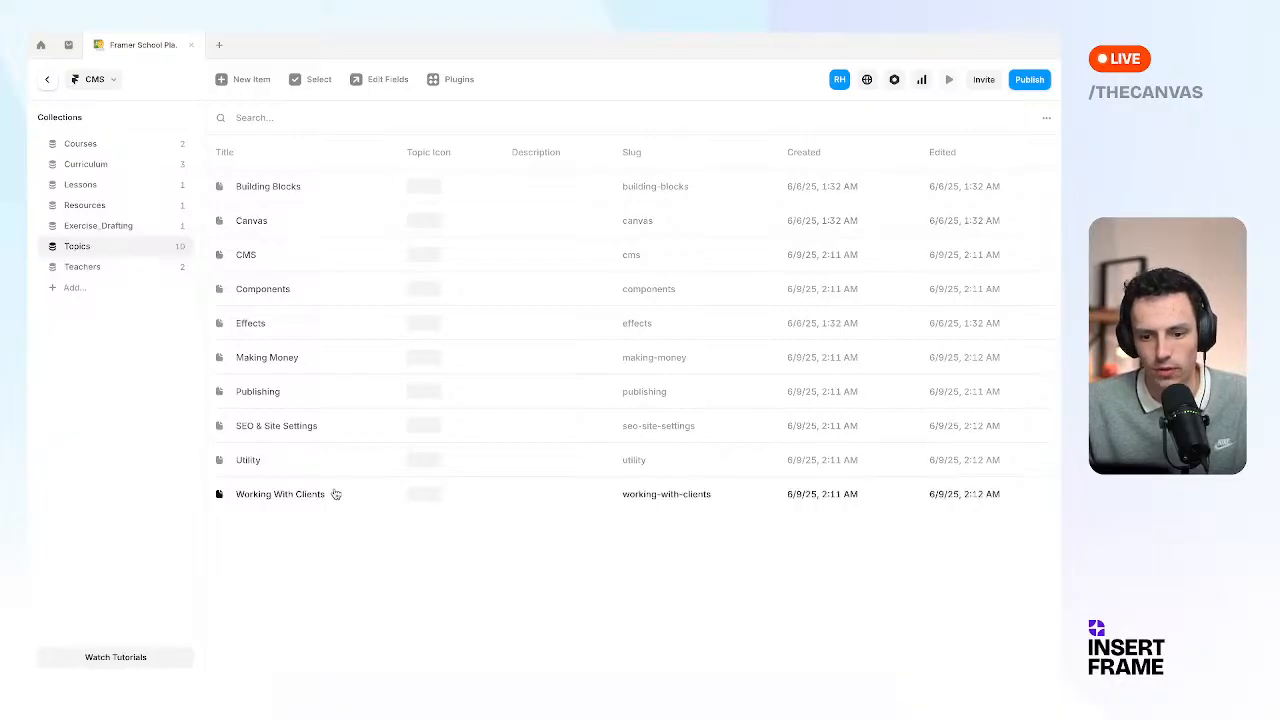
left_click(50, 80)
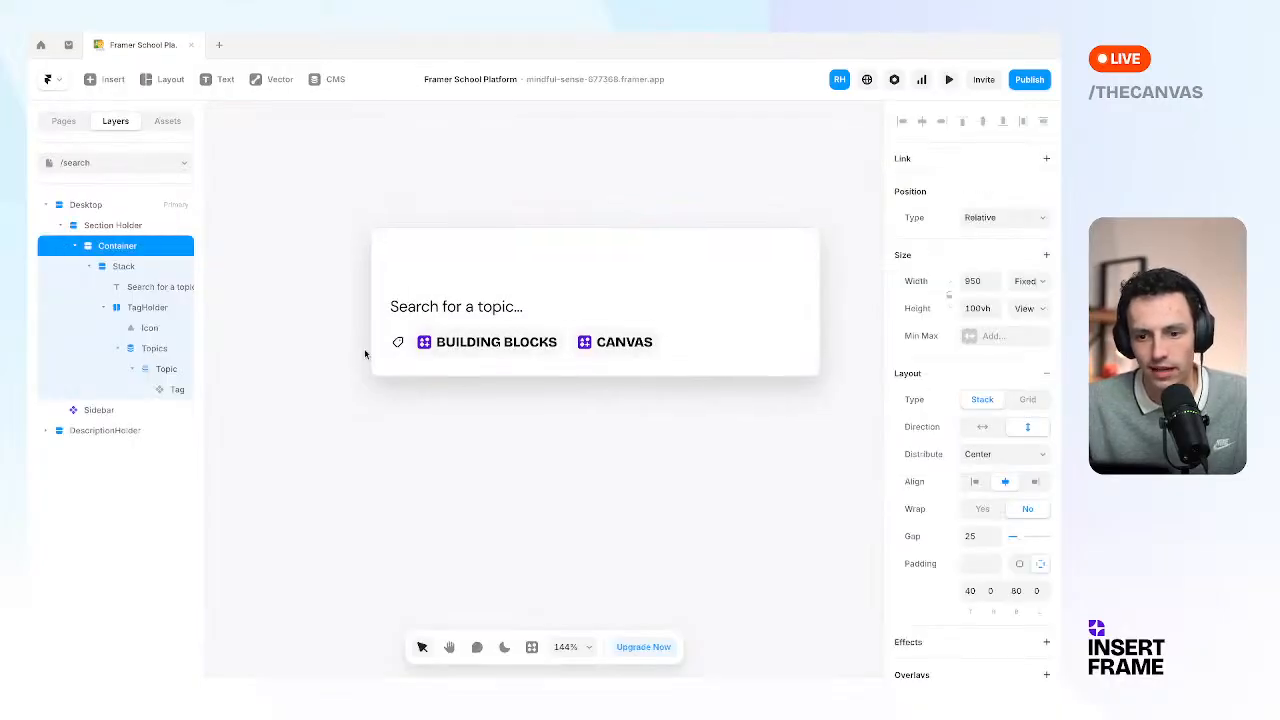
left_click(683, 344)
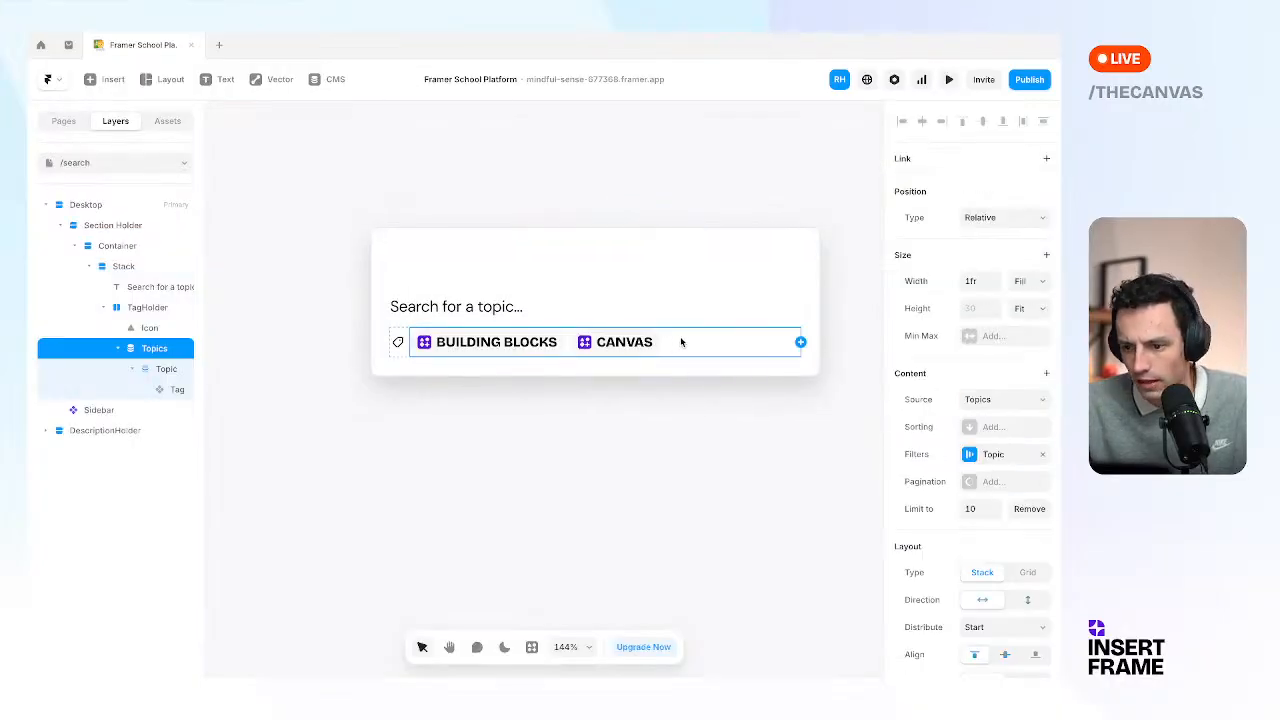
left_click(997, 455)
left_click(786, 522)
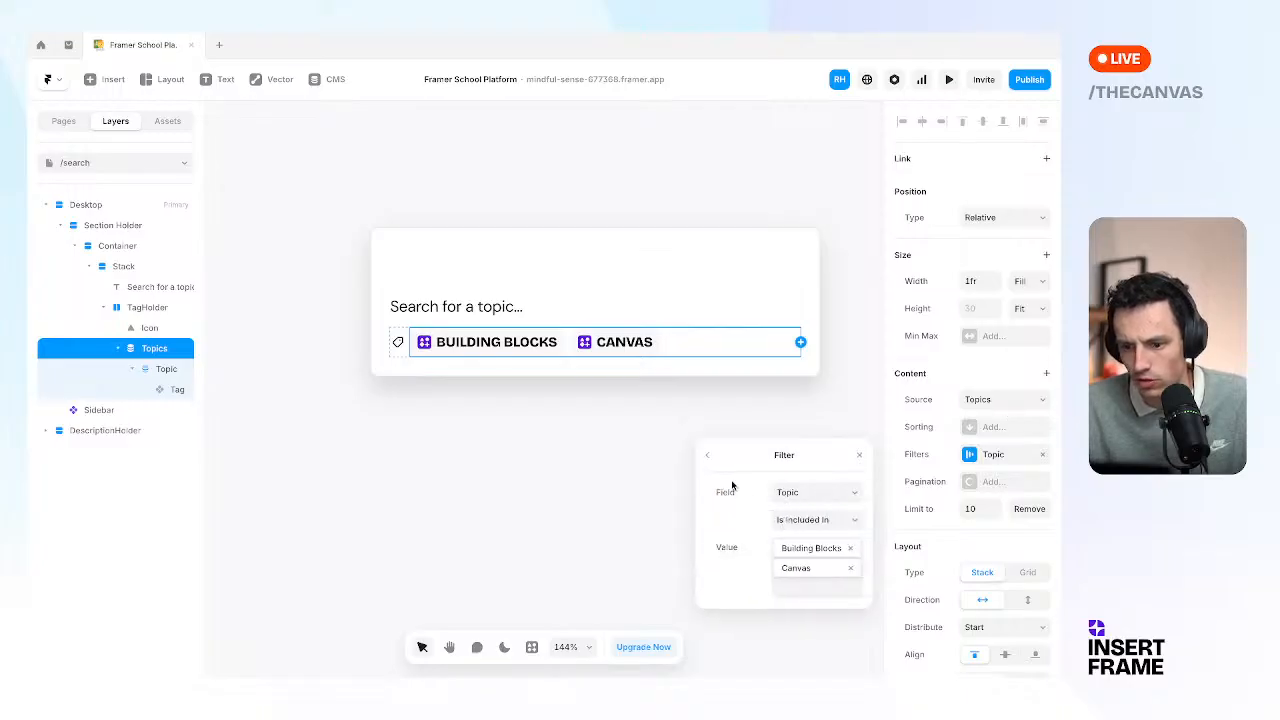
left_click(707, 456)
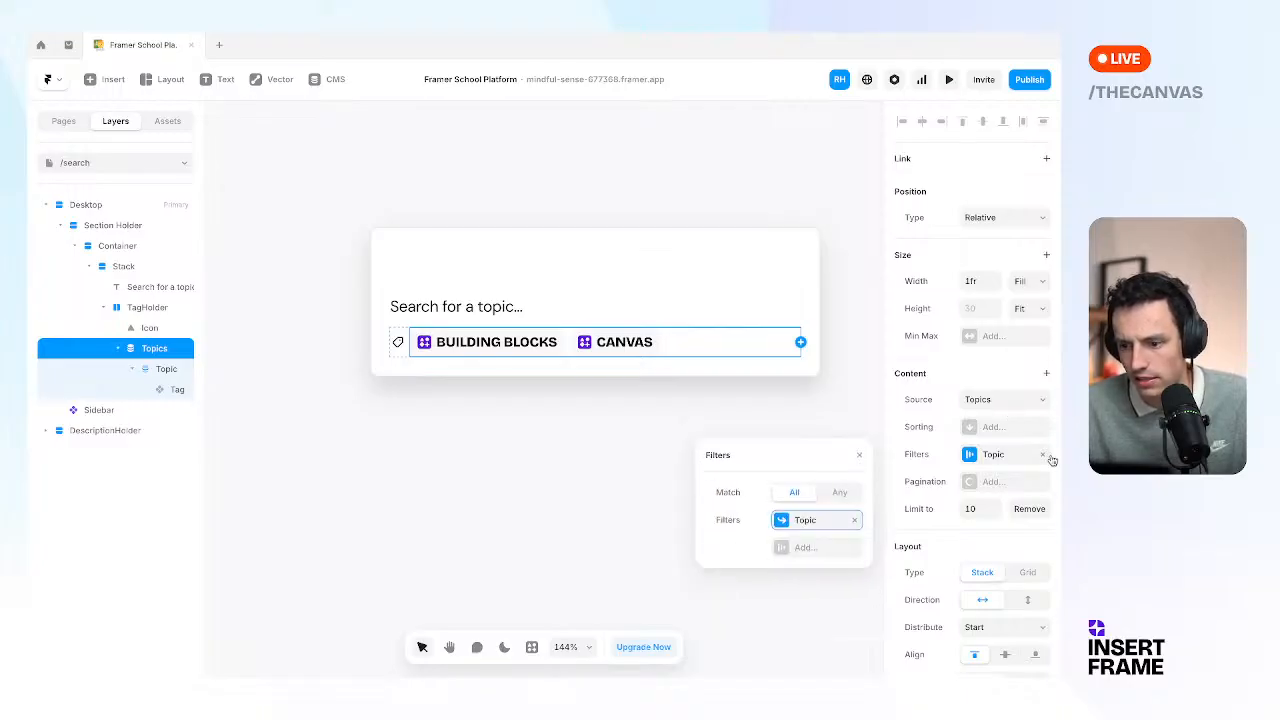
left_click(1042, 454)
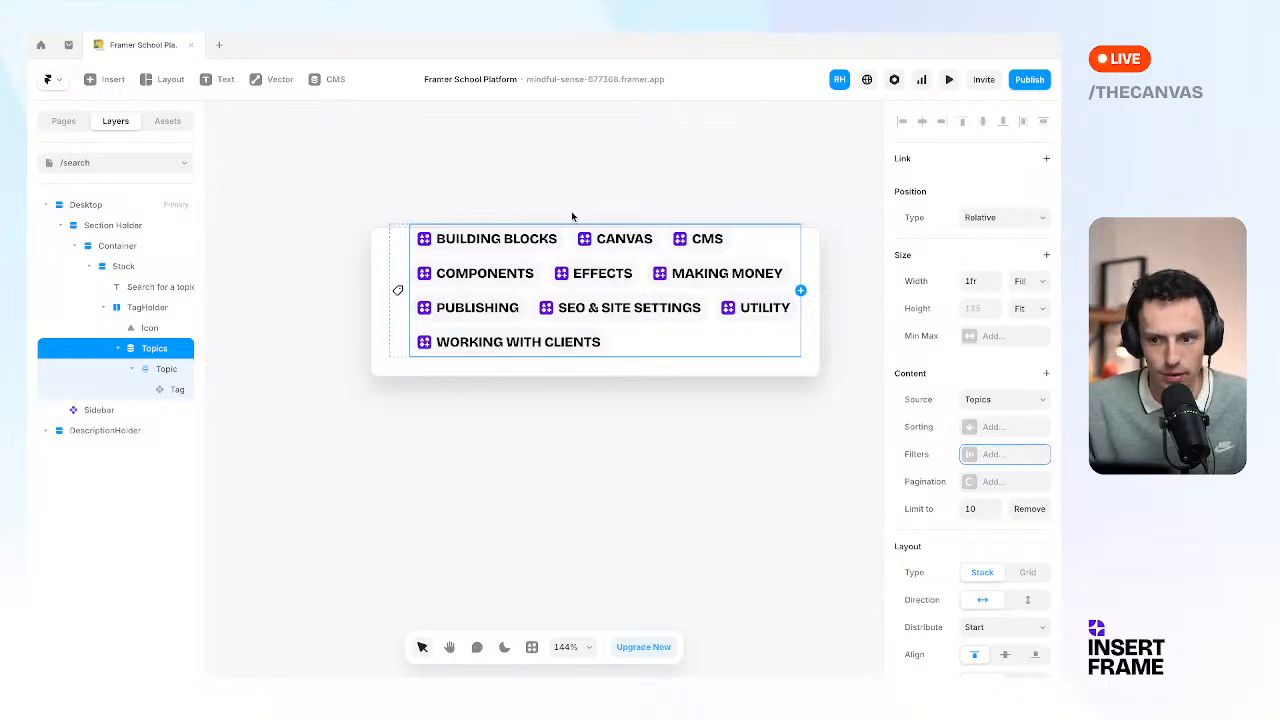
Try top alignment on the TagHolder's icon and topics, and restore the center alignment.
left_click(397, 324)
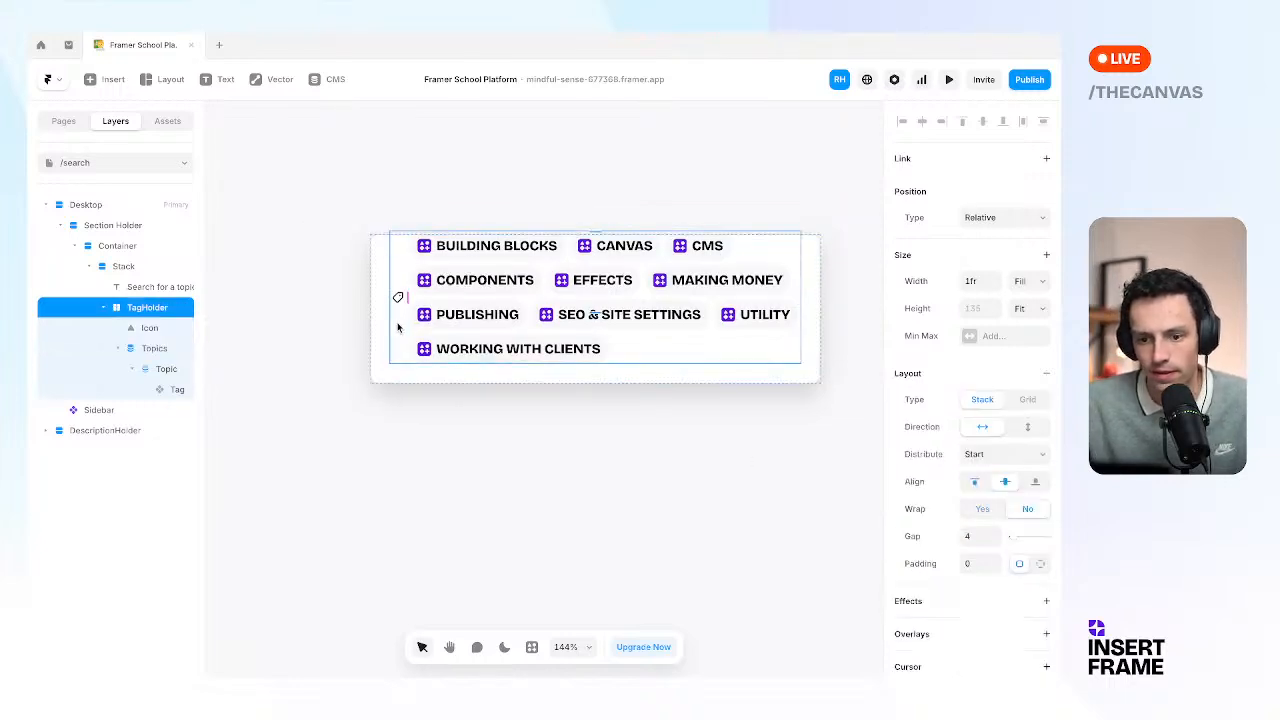
left_click(974, 482)
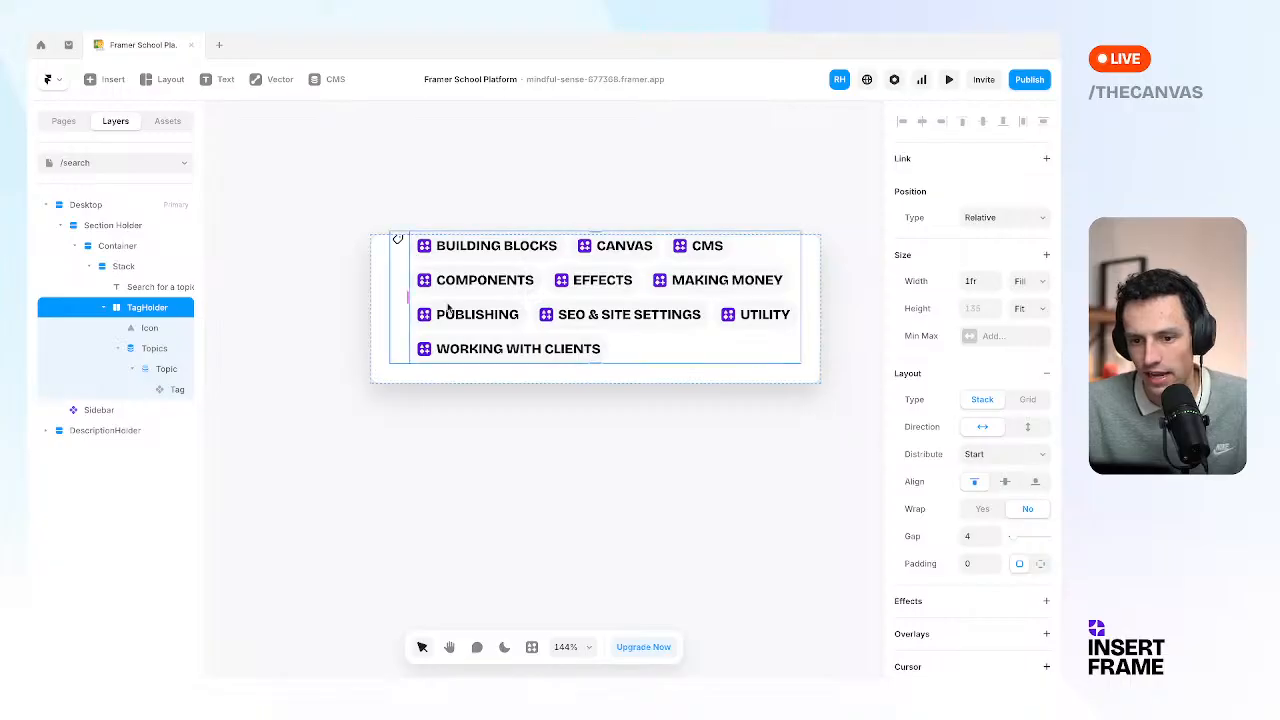
left_click(1005, 482)
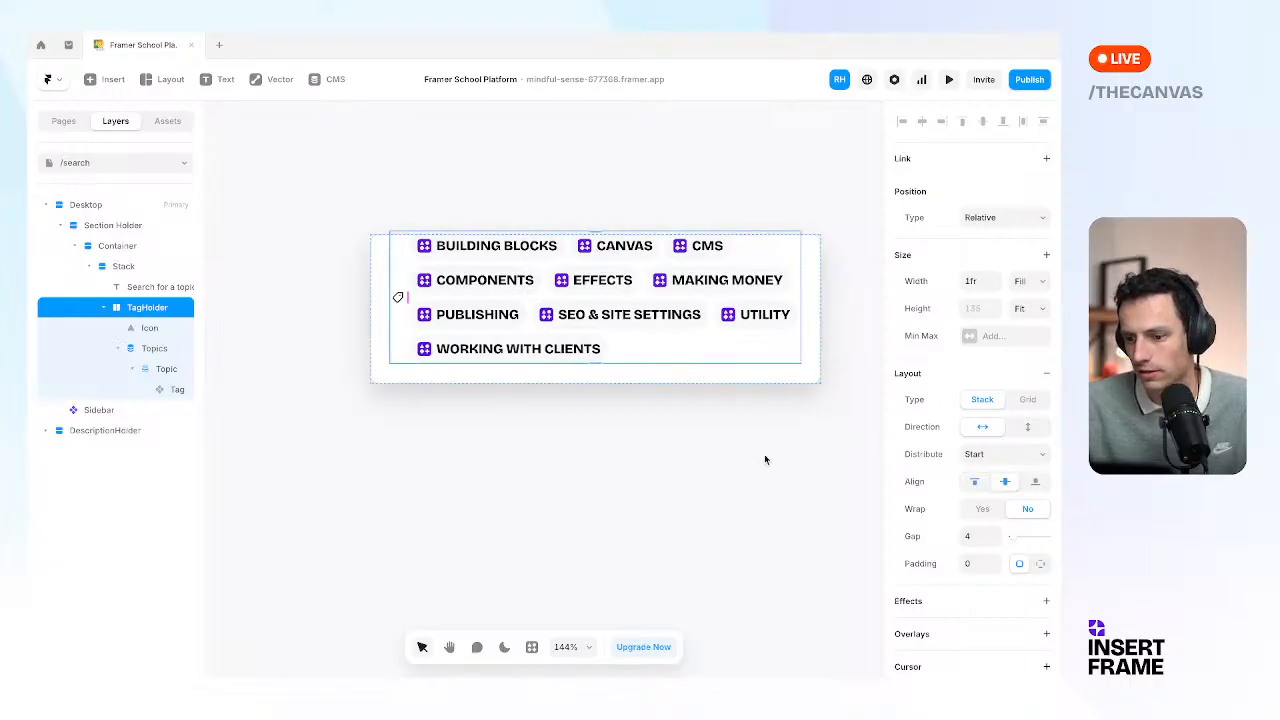
Limit the Topics list in the search box to 3 items.
left_click(166, 350)
left_click(983, 509)
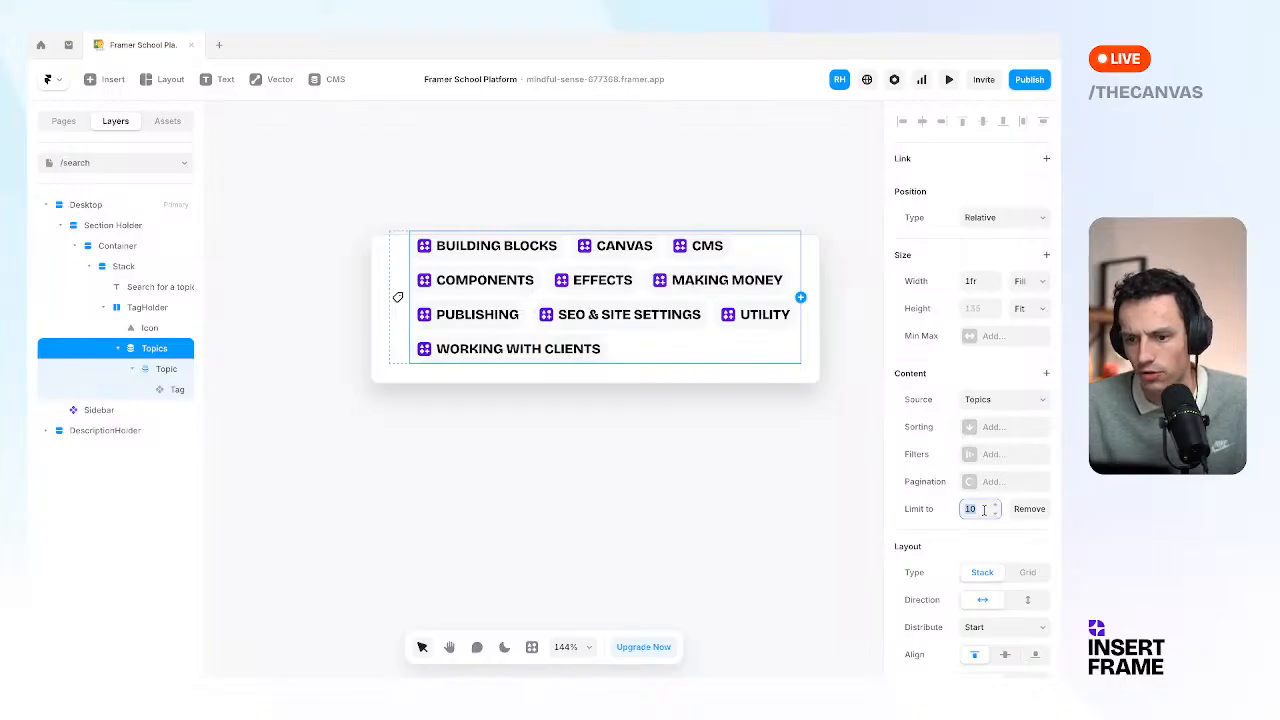
type("3")
key("Return")
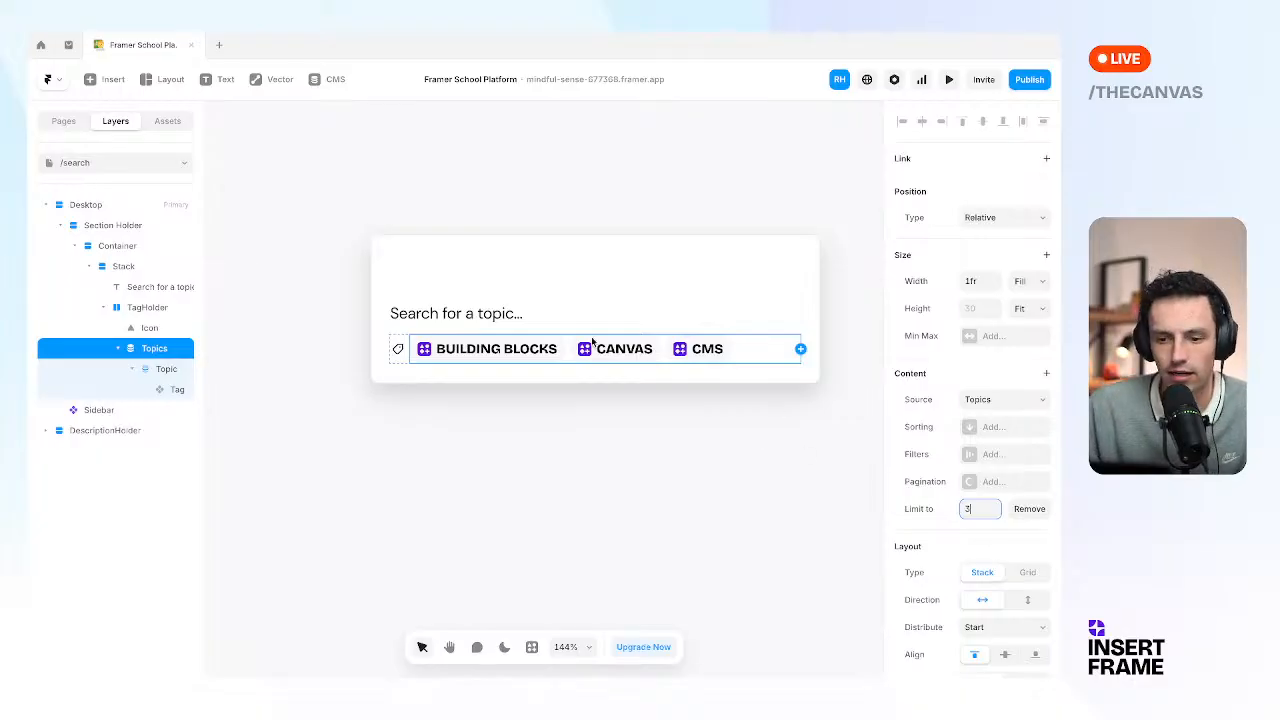
left_click(671, 554)
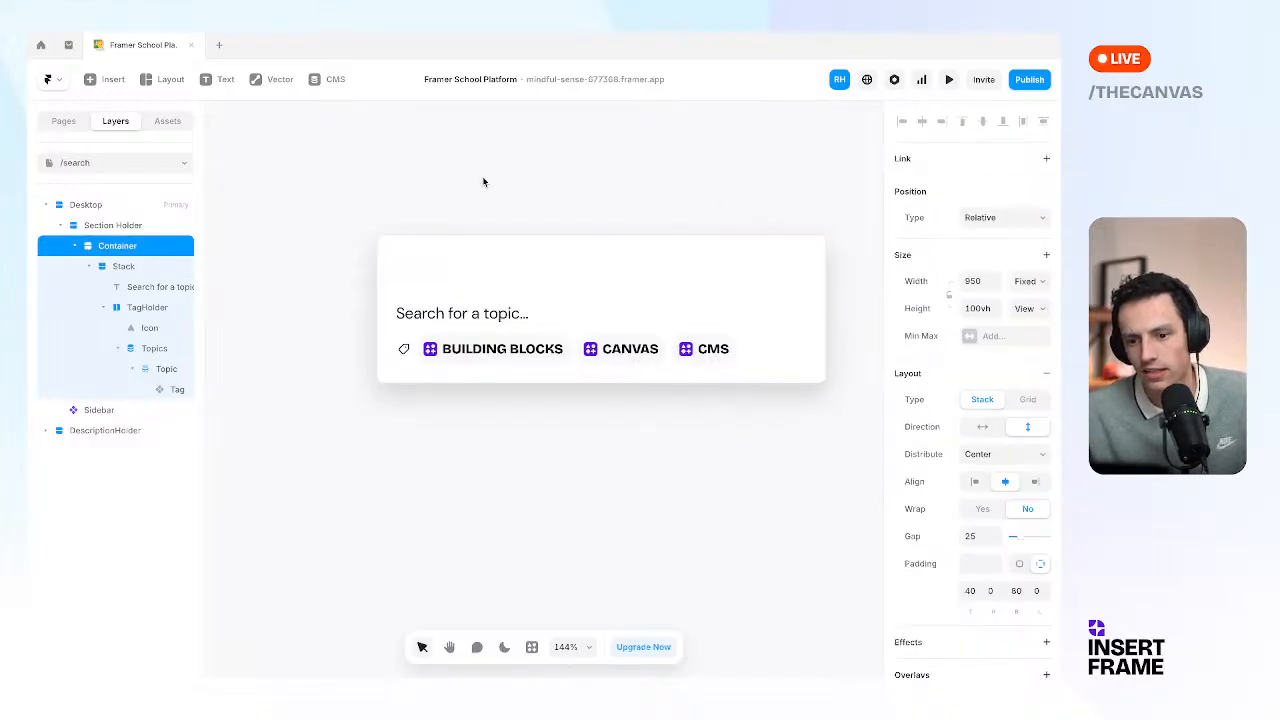
Increase the font size of the "Search for a topic..." text slightly further.
left_click(484, 310)
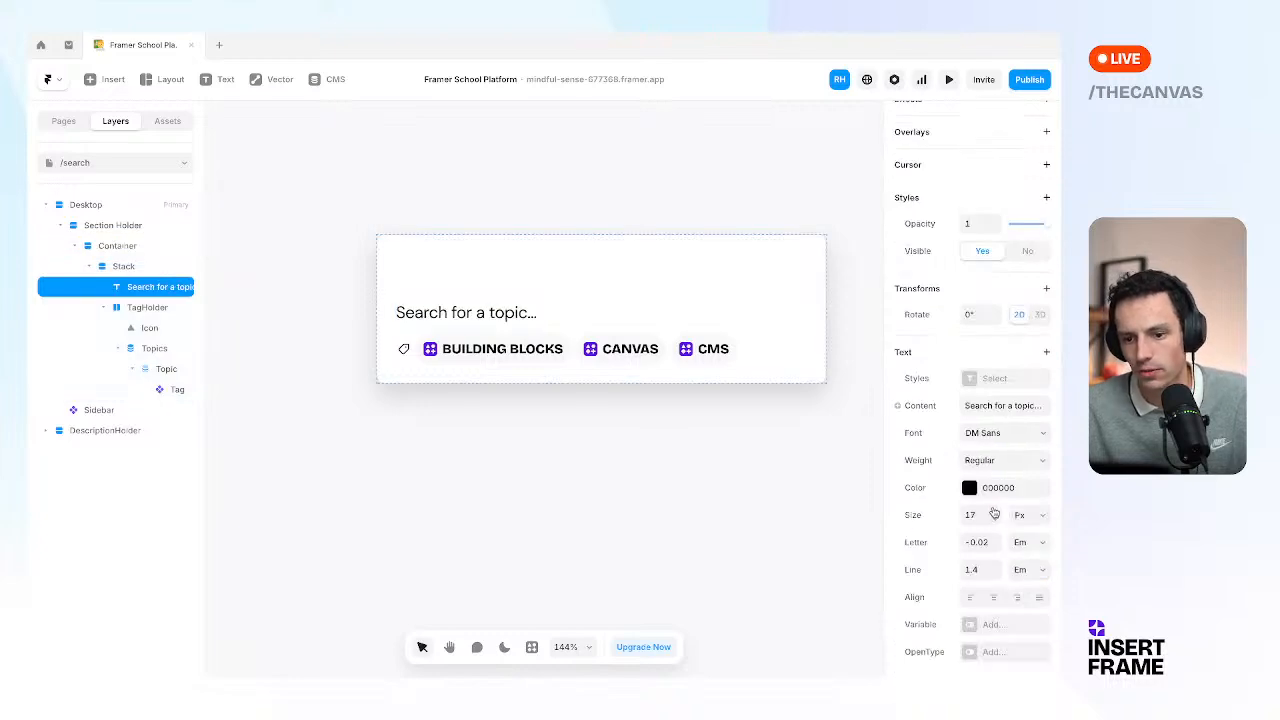
left_click(529, 420)
scroll(646, 355, "down", 2)
scroll(646, 355, "up", 2)
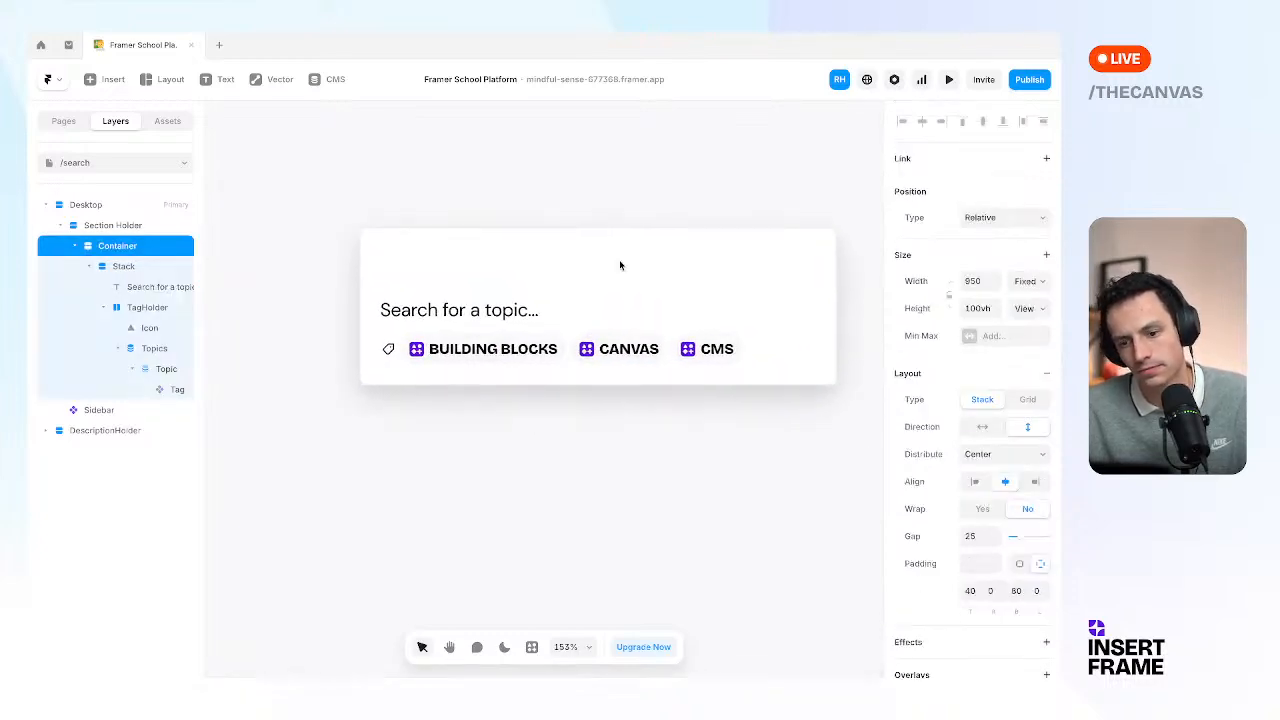
Set the search box stack's gap to 15 and its padding to 12.
left_click(622, 265)
left_click_drag(597, 330, 597, 323)
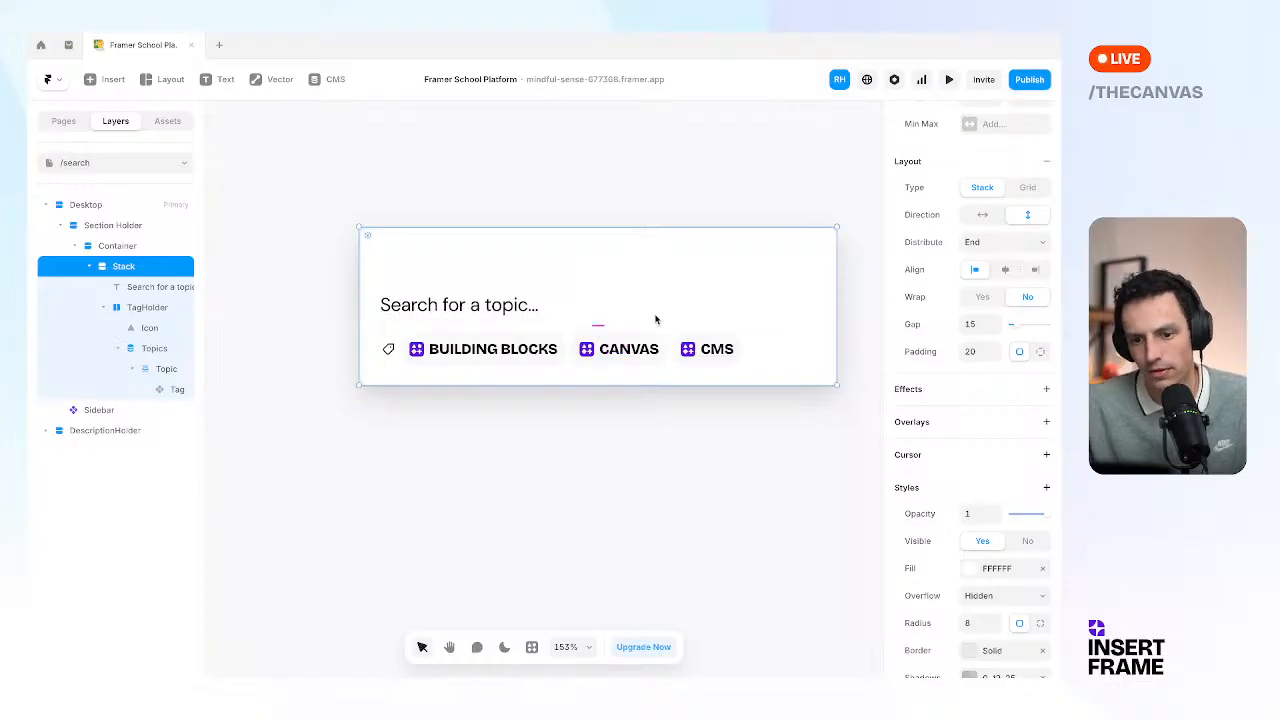
left_click(980, 351)
type("12")
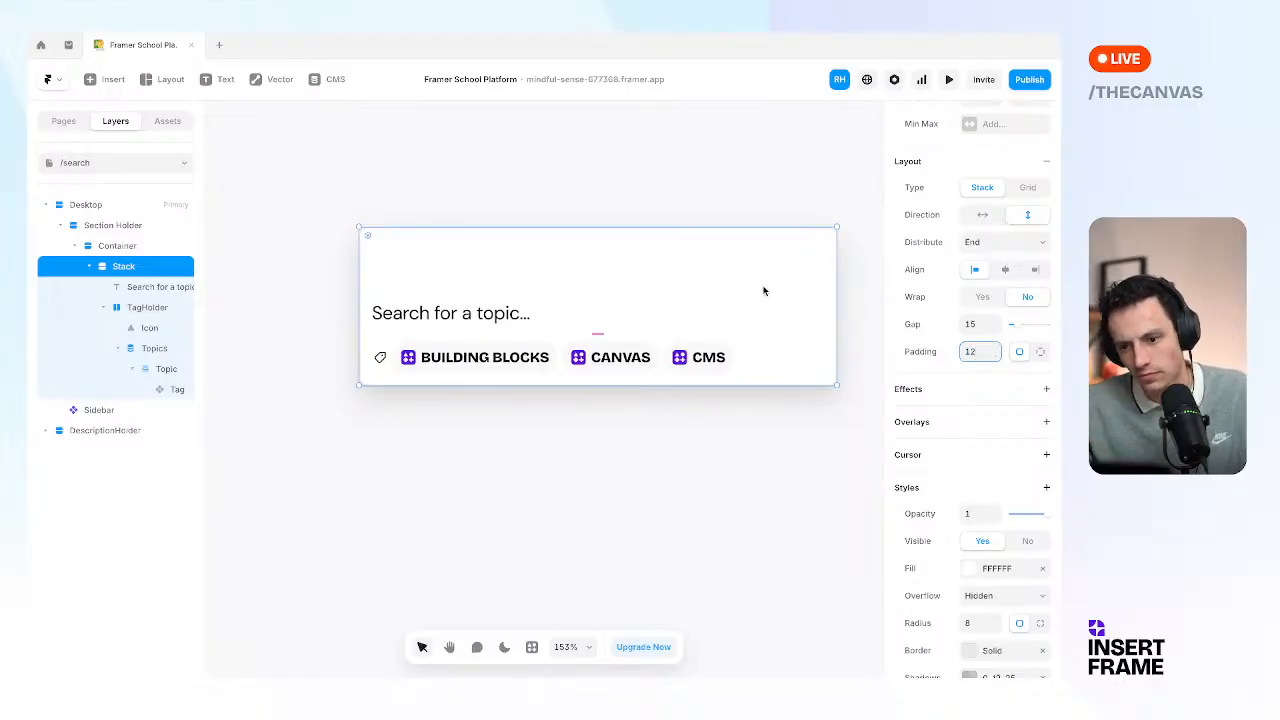
Change the search box stack's distribution to Space Between.
left_click(985, 242)
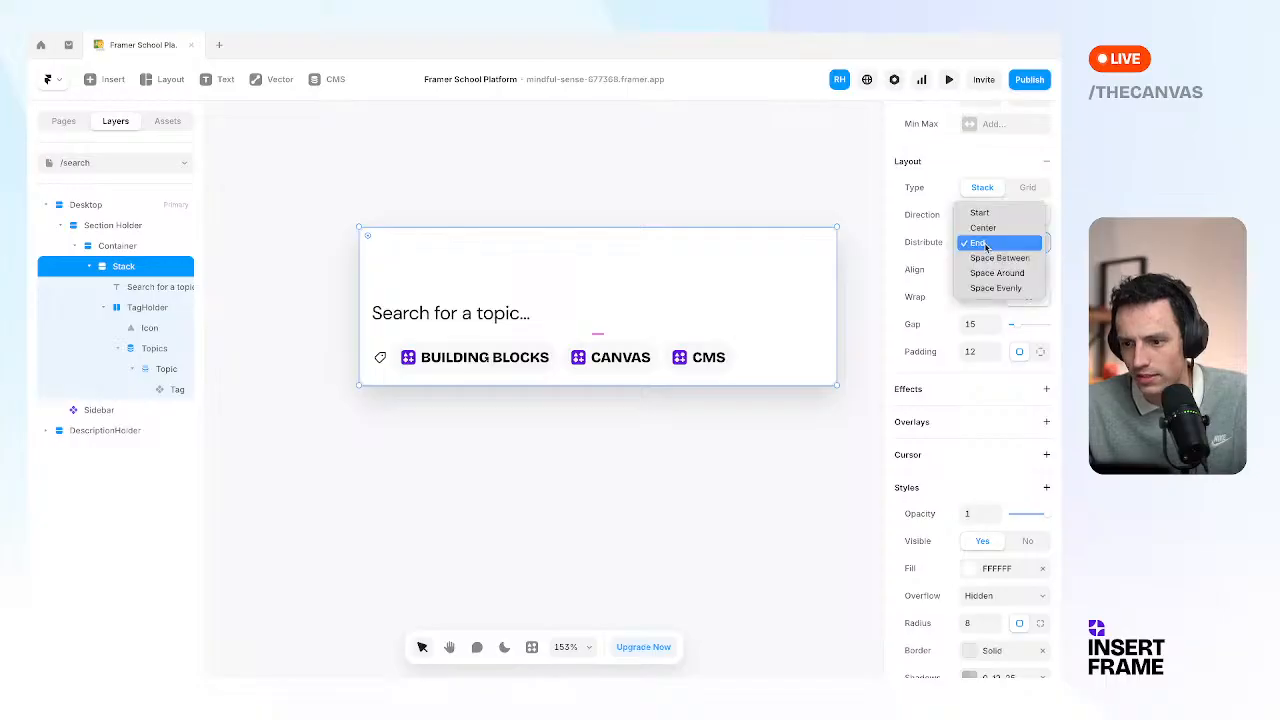
left_click(985, 258)
left_click(497, 171)
scroll(497, 171, "down", 5)
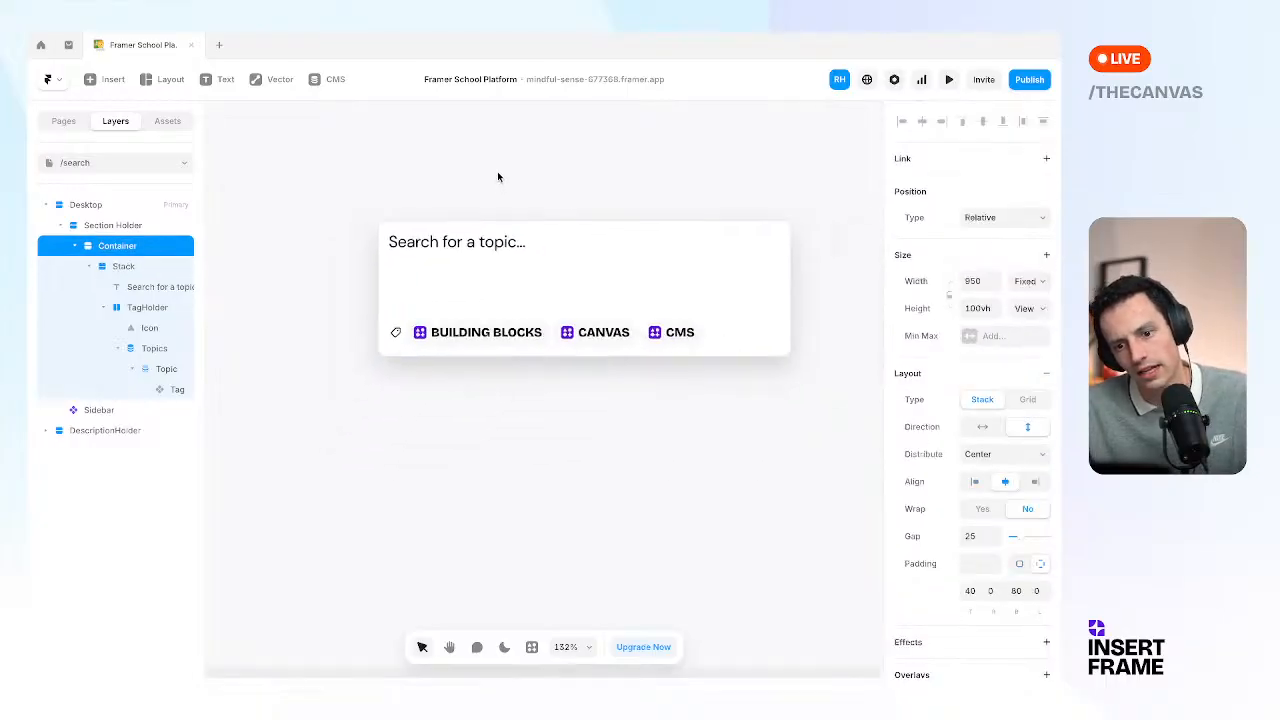
scroll(497, 171, "up", 5)
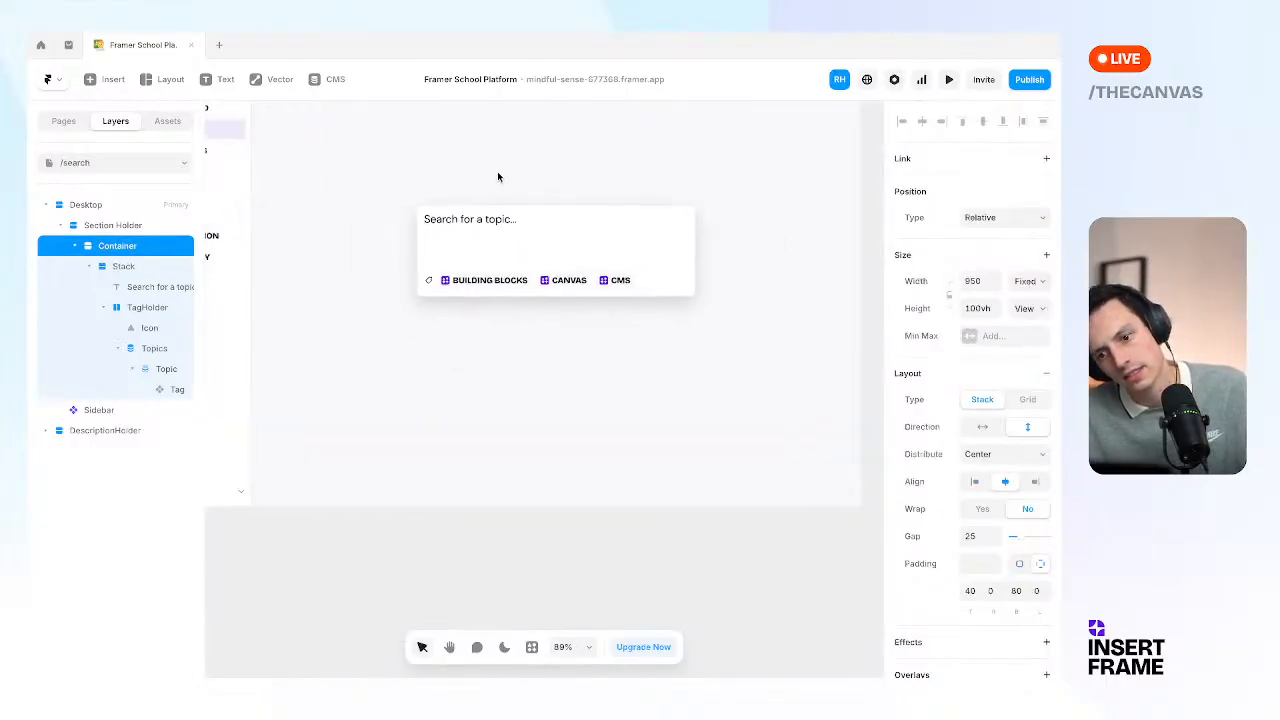
scroll(497, 171, "down", 2)
scroll(537, 311, "right", 2)
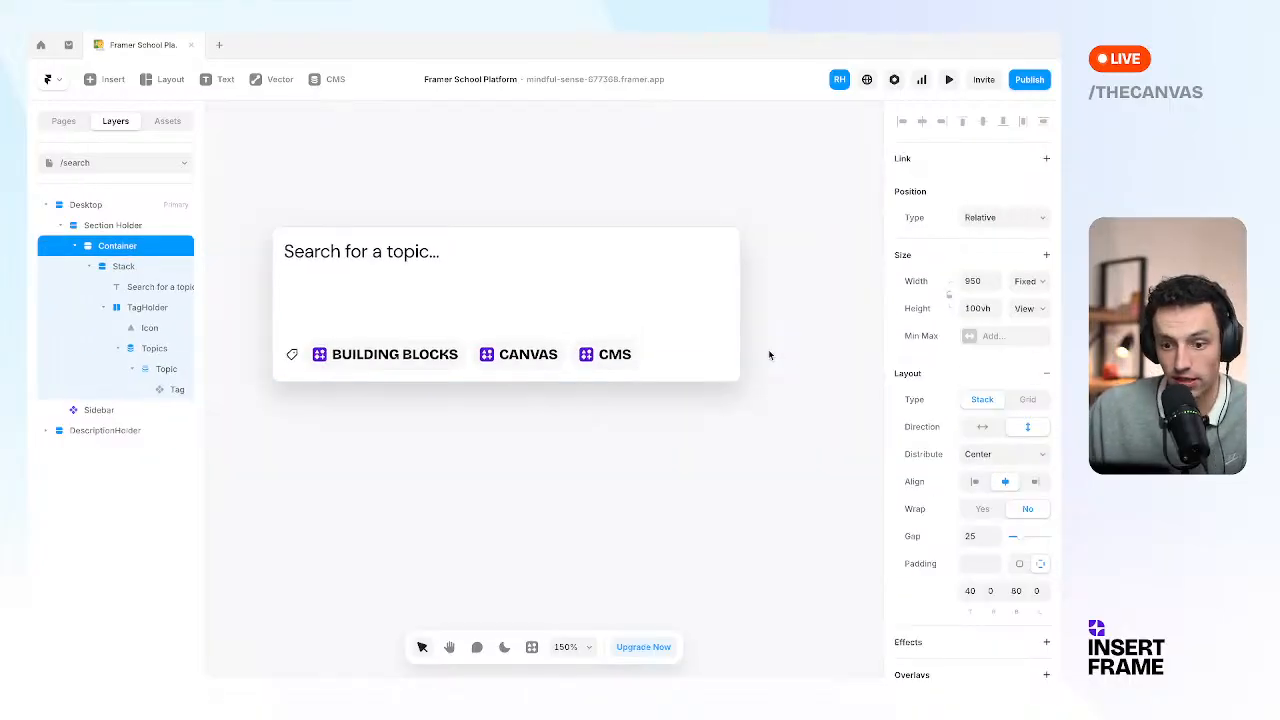
Check the Topics collection in the CMS and return to the search page.
left_click(430, 362)
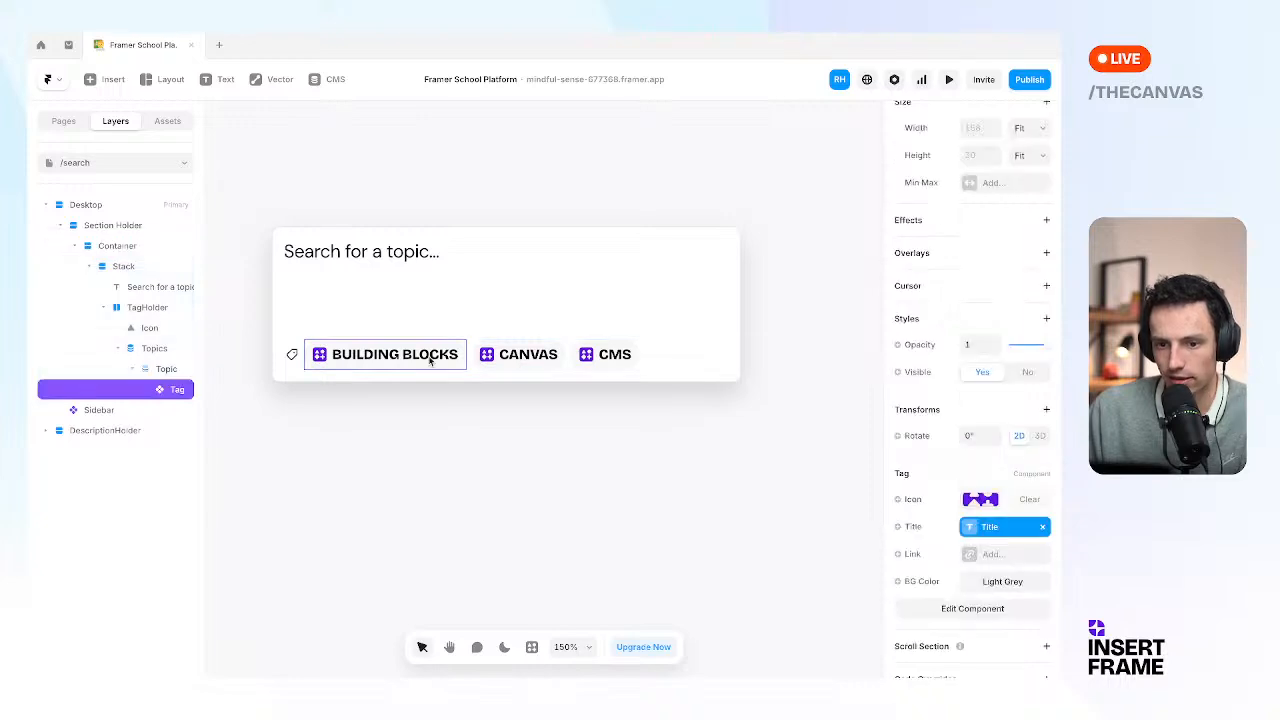
left_click(329, 78)
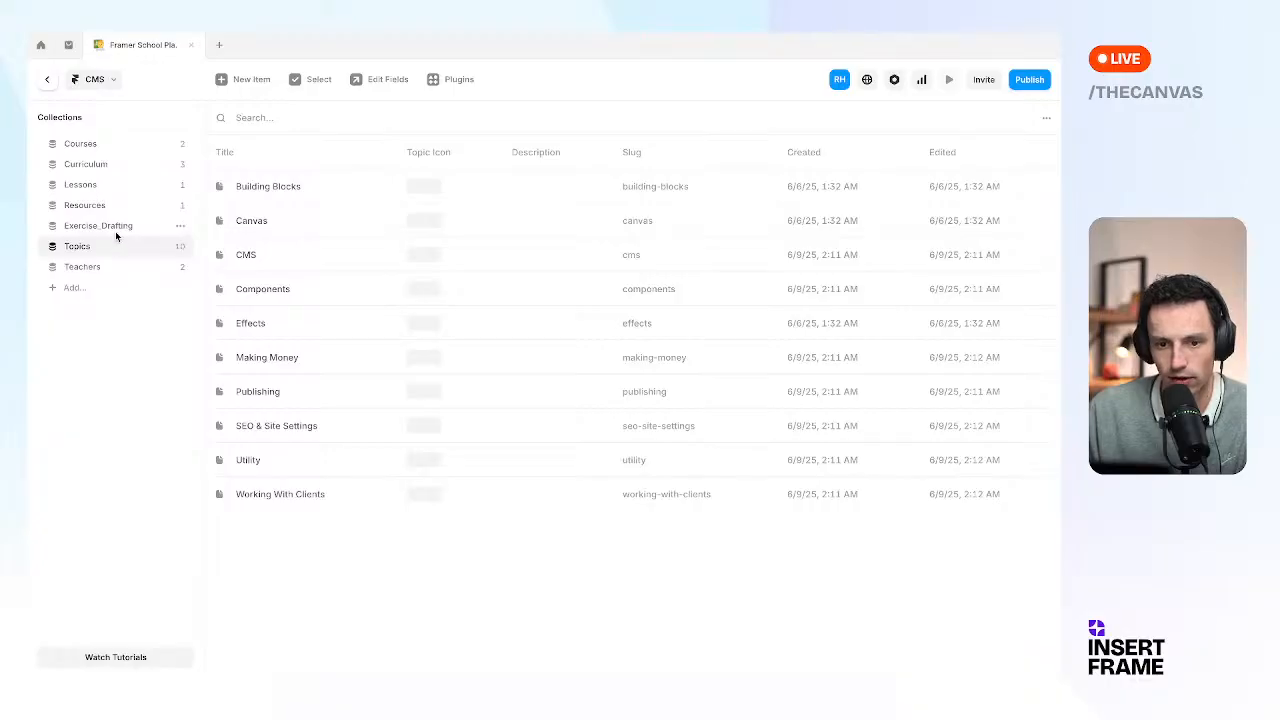
left_click(48, 82)
left_click(479, 189)
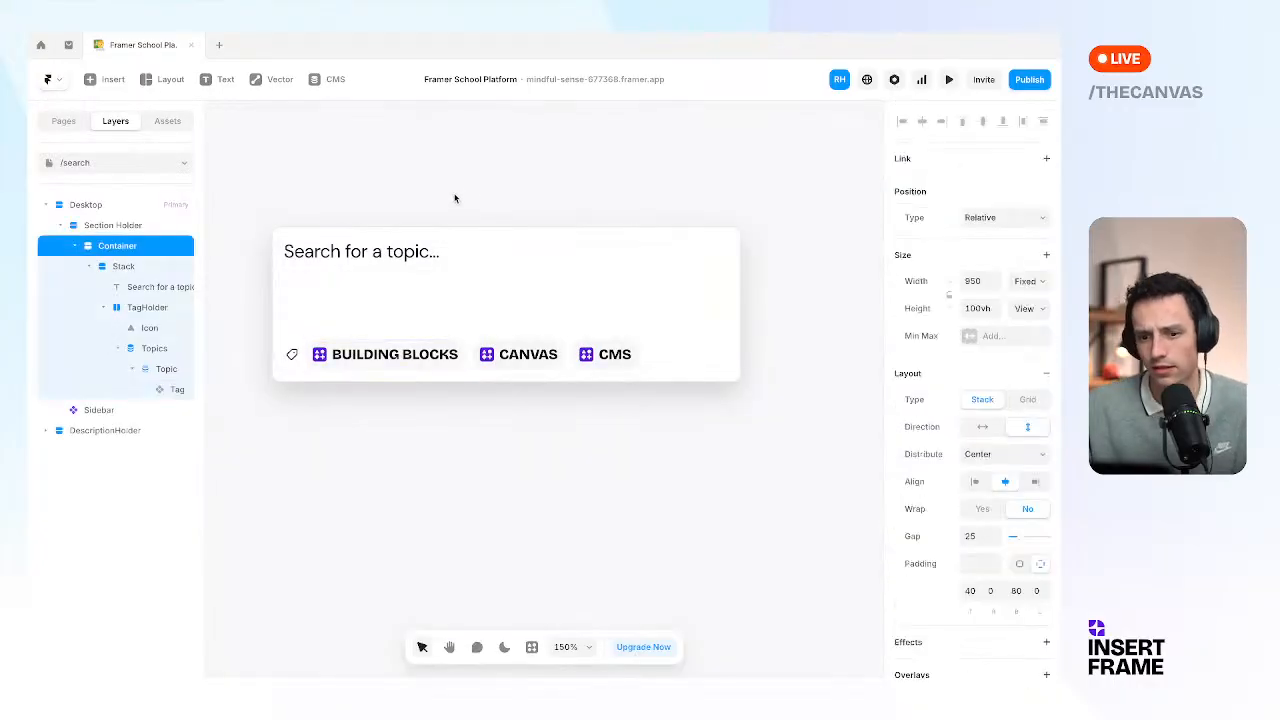
Examine the search box's layout and topic tags within the whole page design.
scroll(414, 287, "up", 1)
scroll(414, 287, "down", 5)
scroll(414, 287, "up", 2)
scroll(414, 287, "down", 1)
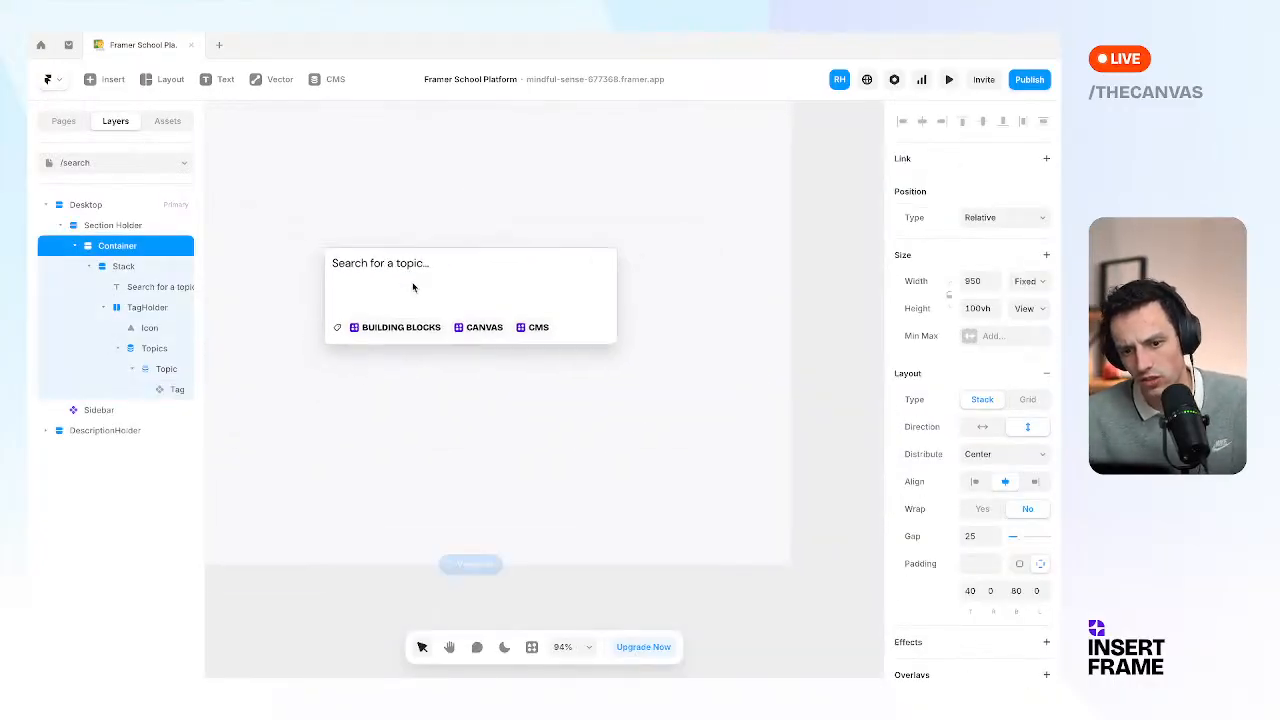
scroll(414, 287, "left", 2)
scroll(414, 287, "up", 1)
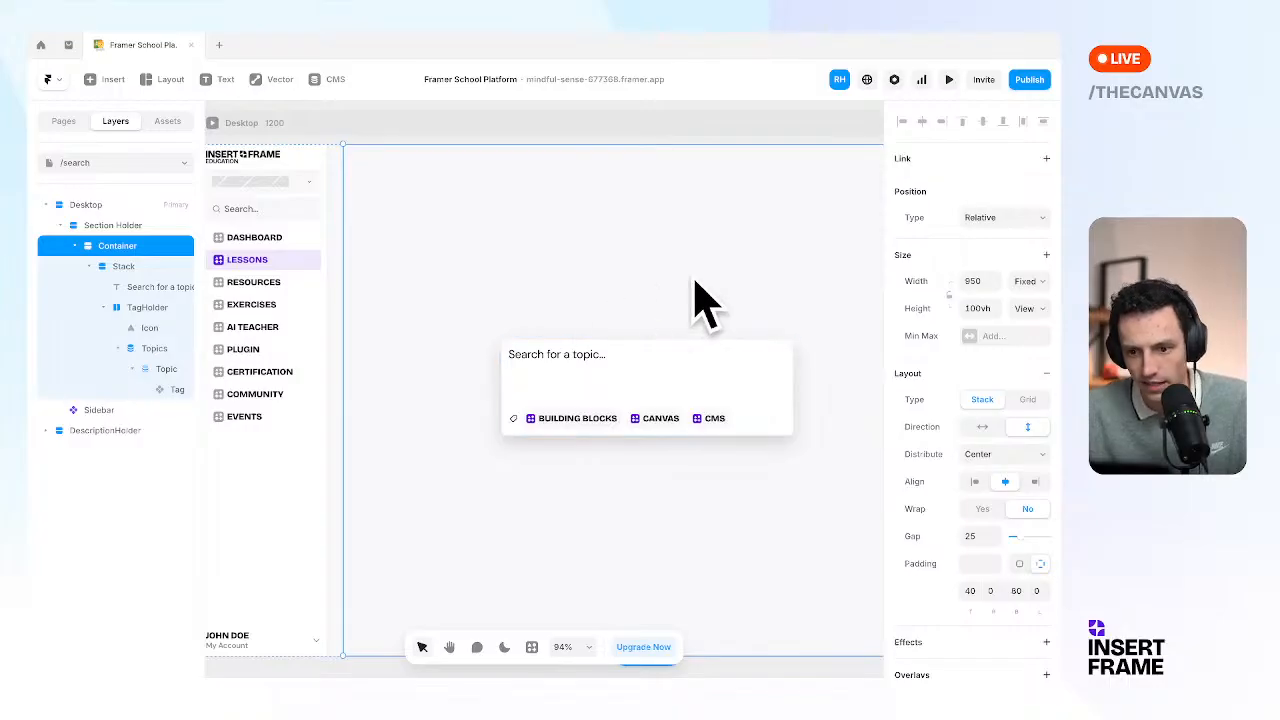
scroll(546, 271, "down", 2)
scroll(546, 271, "right", 2)
scroll(592, 264, "up", 2)
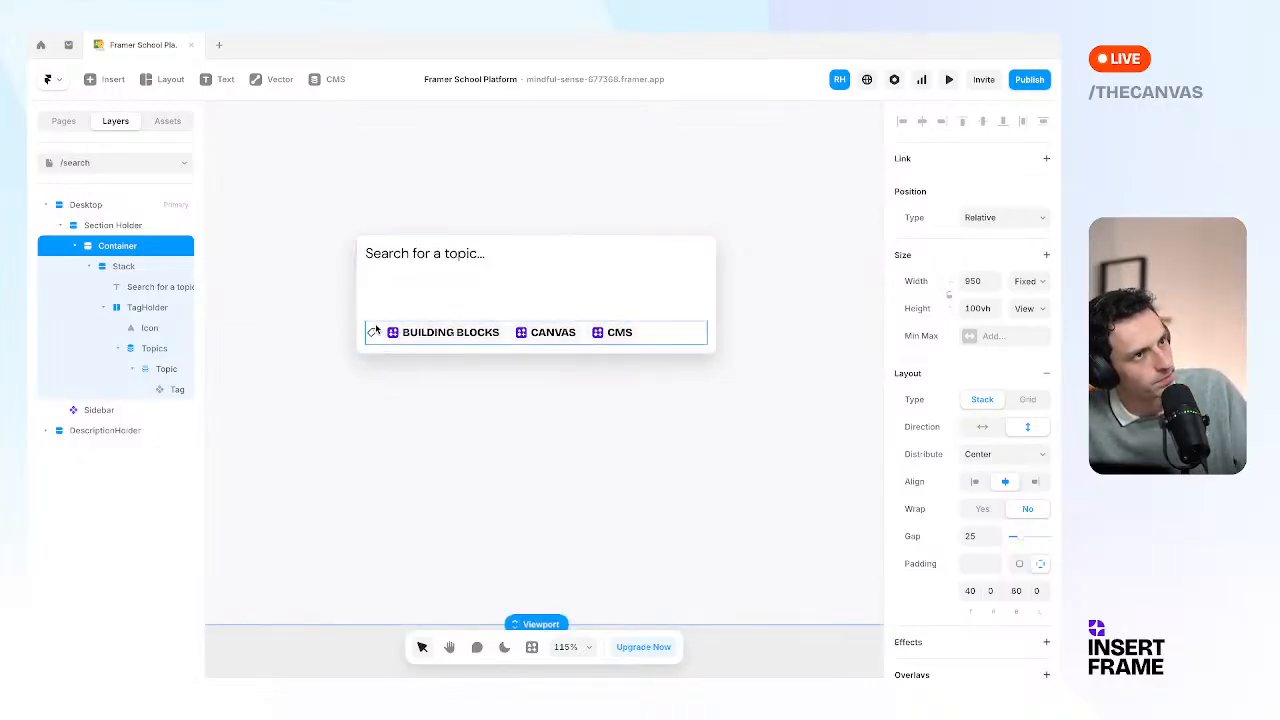
scroll(438, 388, "up", 2)
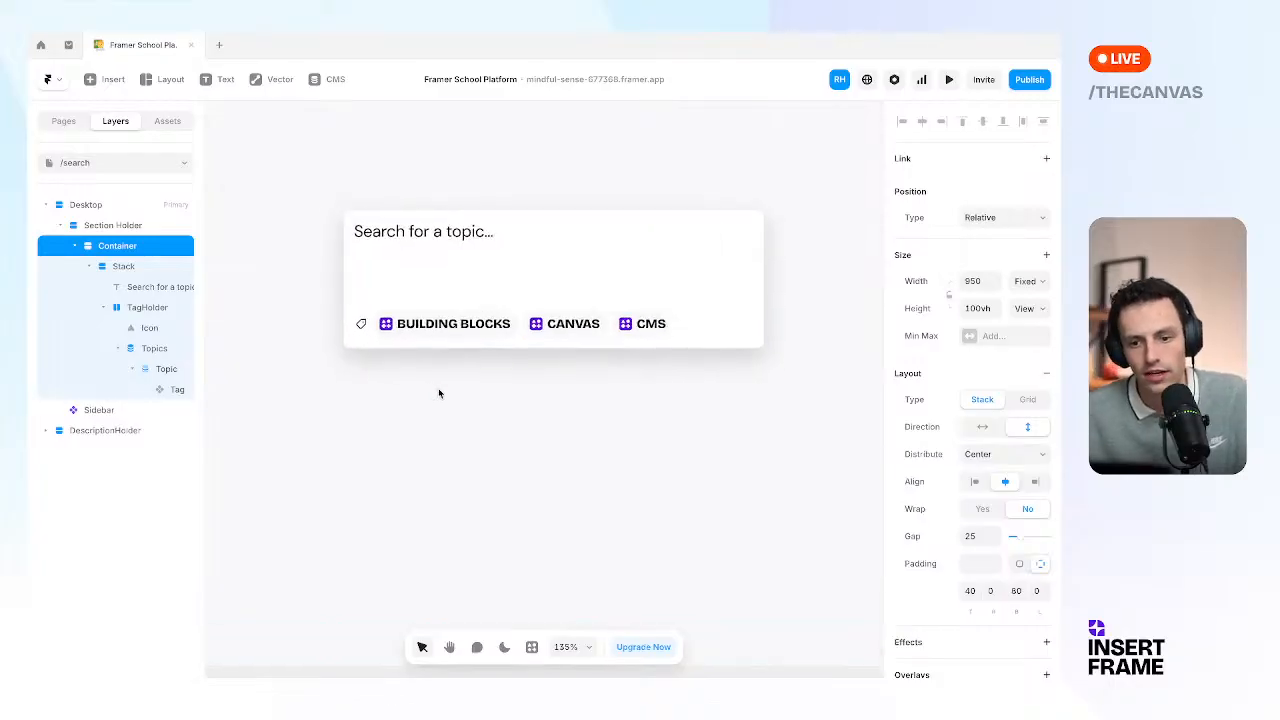
scroll(411, 340, "up", 1)
scroll(614, 291, "down", 3)
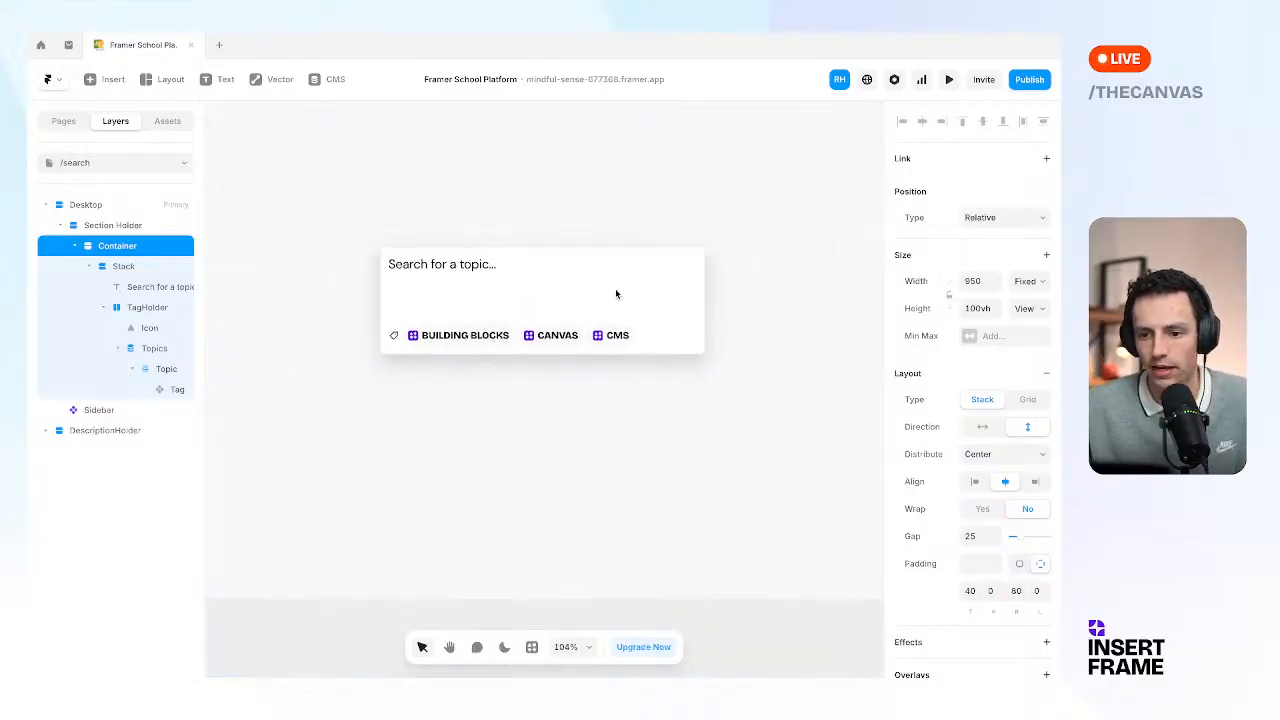
Duplicate the search box stack inside the Container, below the original.
left_click(645, 315)
key("Escape")
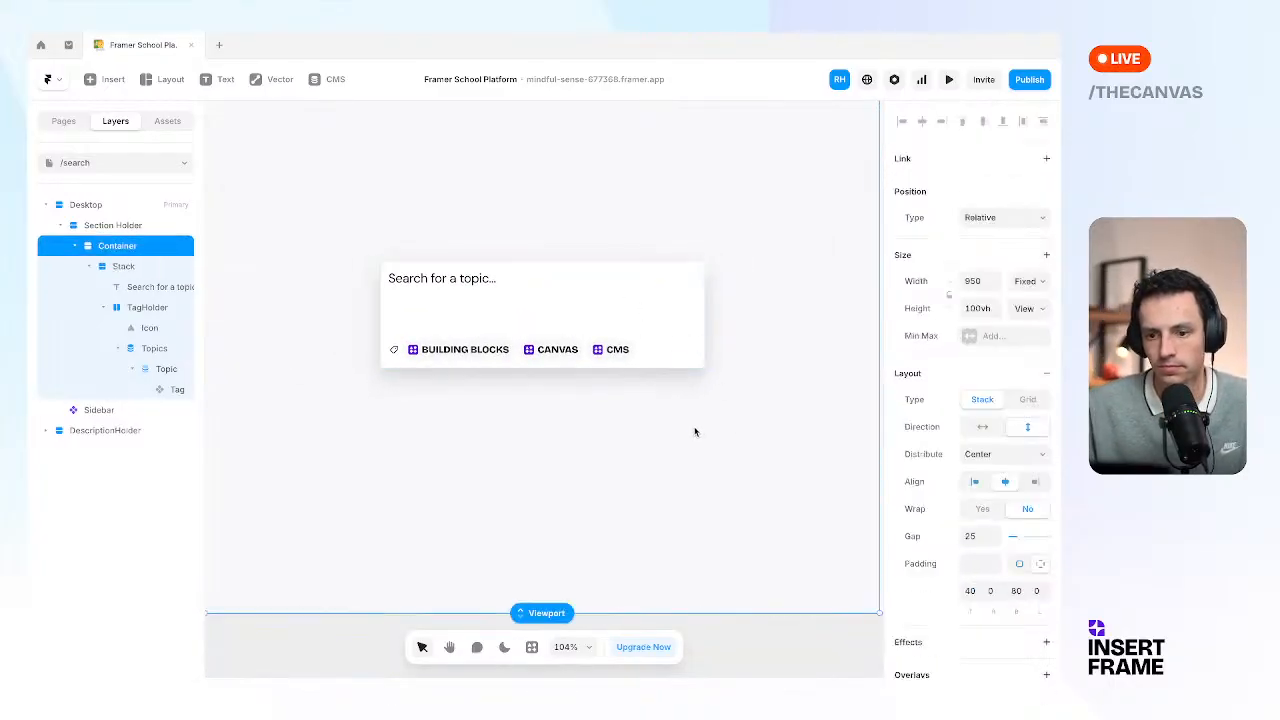
key("ctrl+v")
scroll(520, 515, "up", 2)
scroll(520, 515, "up", 3)
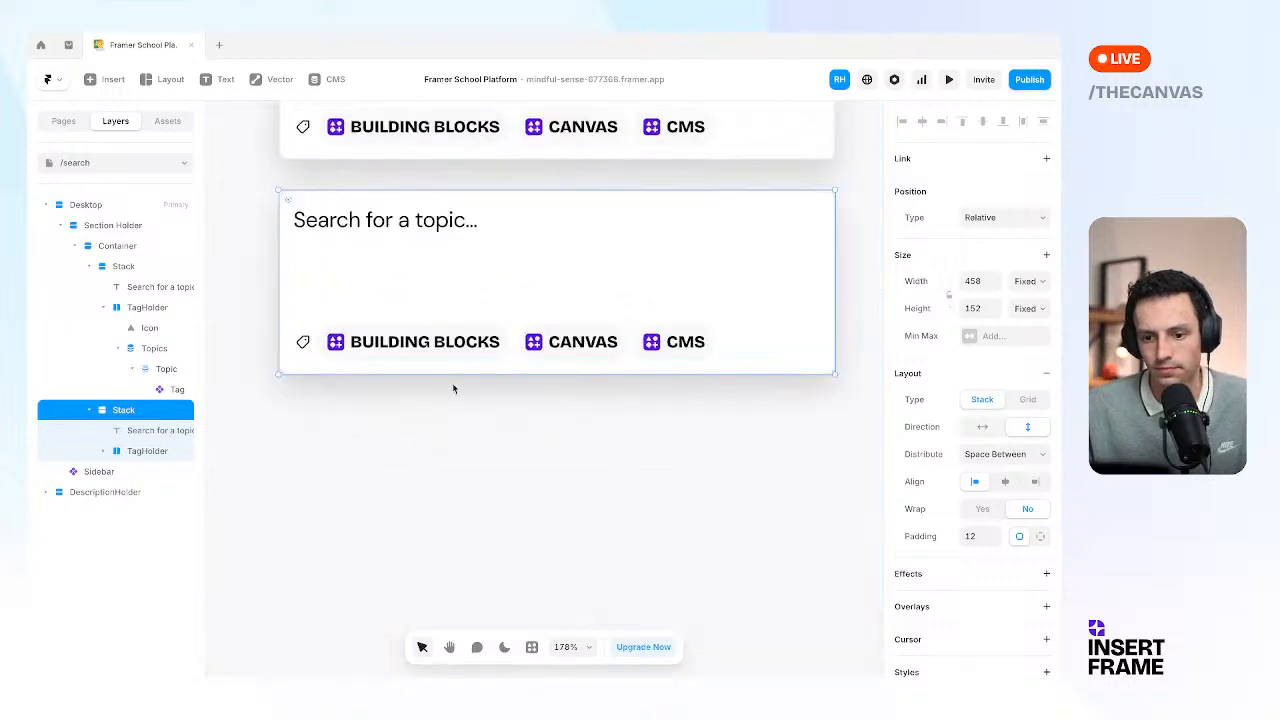
Delete the Topics list from the duplicated search box.
left_click(505, 349)
left_click(503, 349)
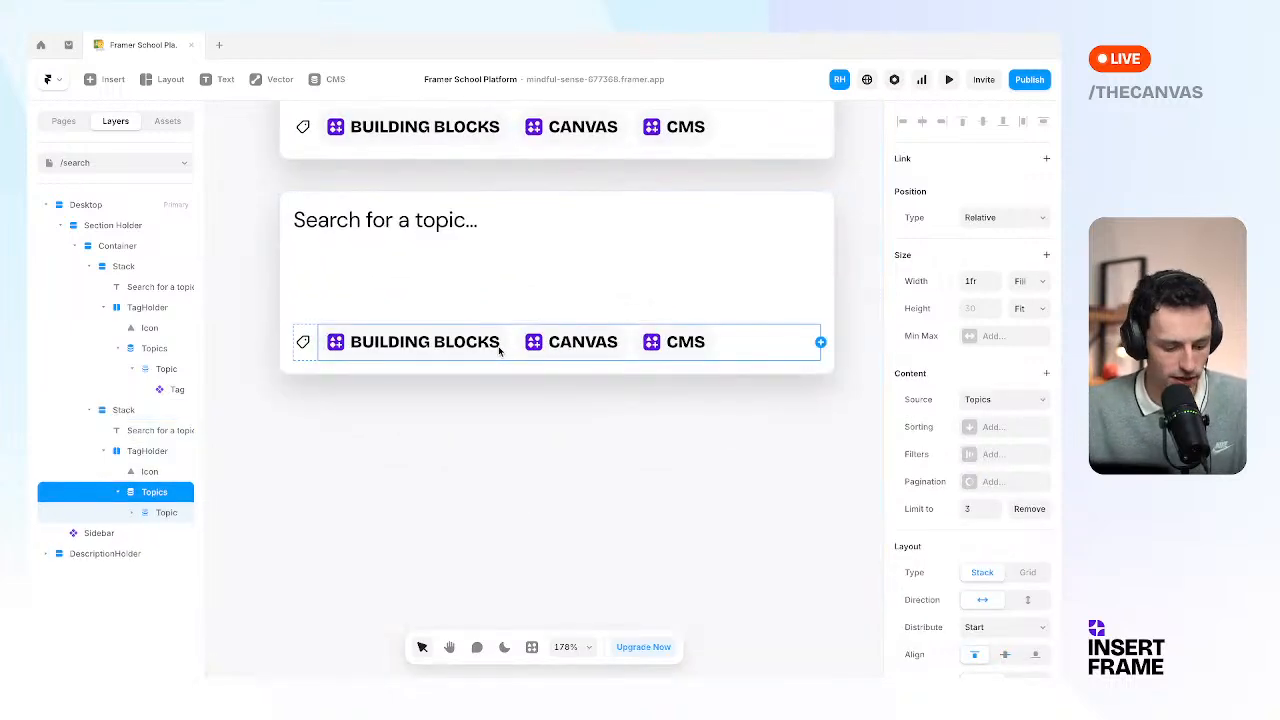
key("Delete")
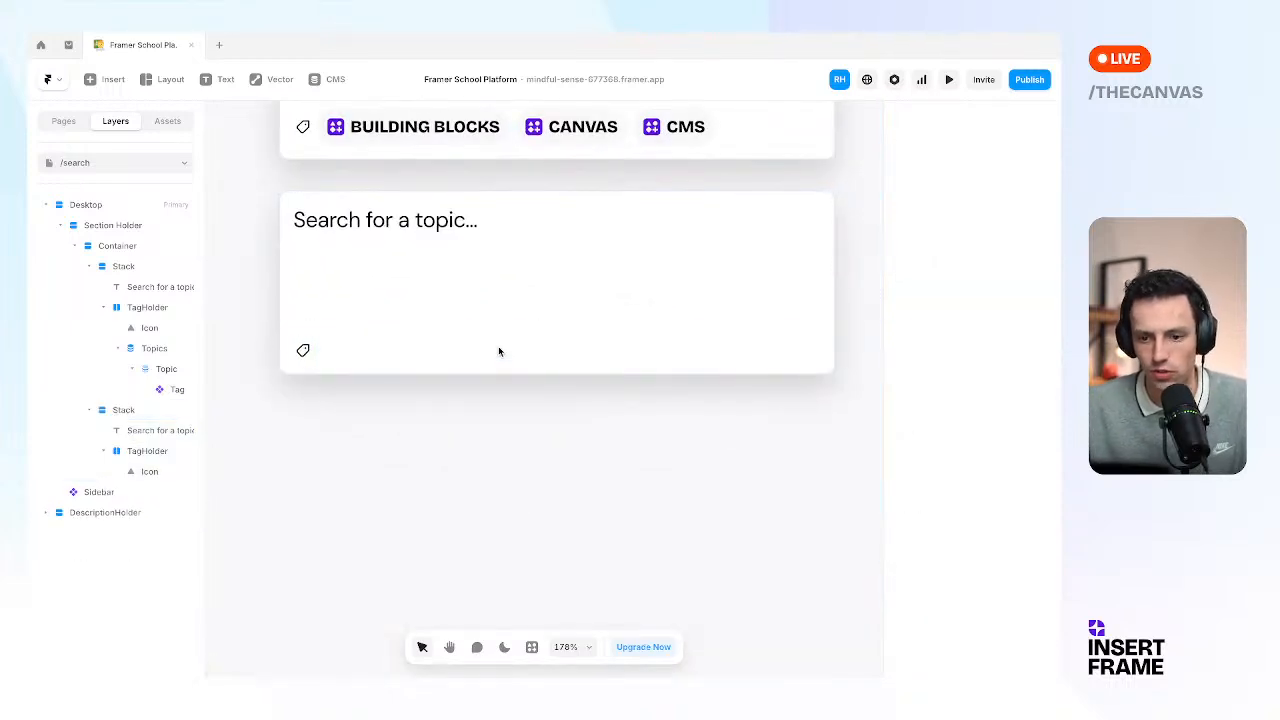
Make the duplicated box's TagHolder fit its content in width and set its padding to 5.
left_click(305, 351)
left_click(145, 453)
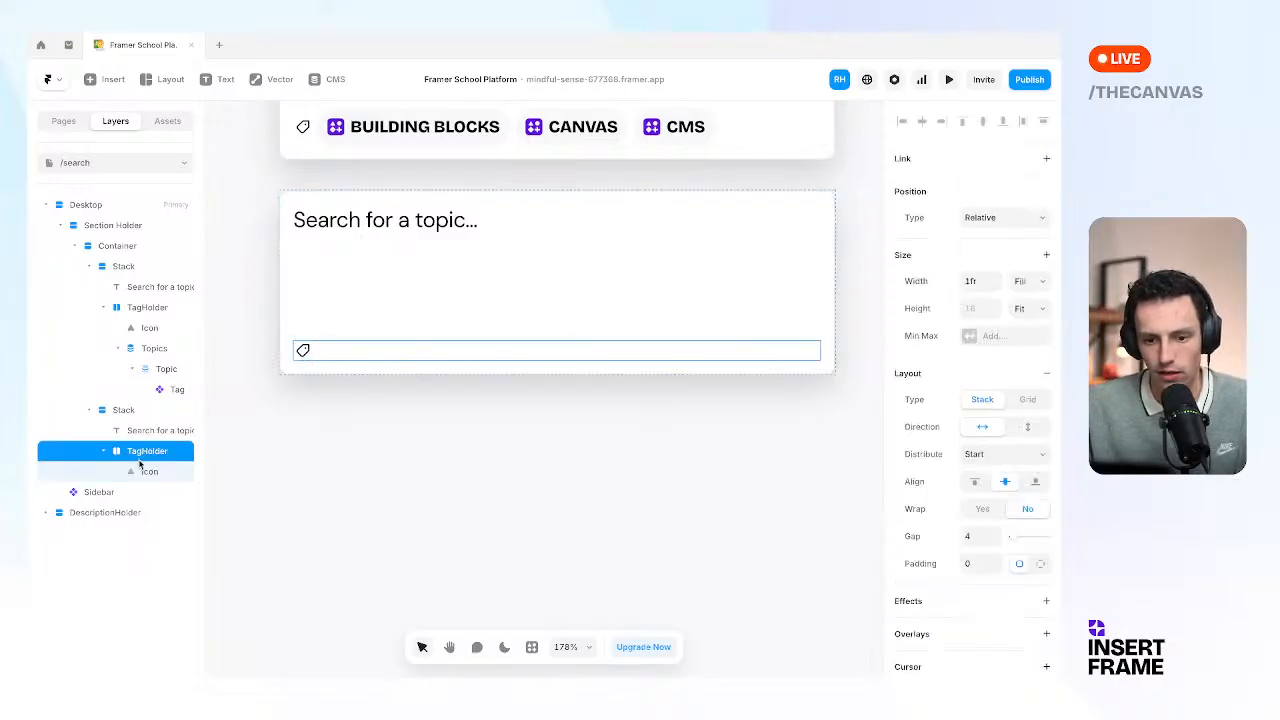
left_click(981, 280)
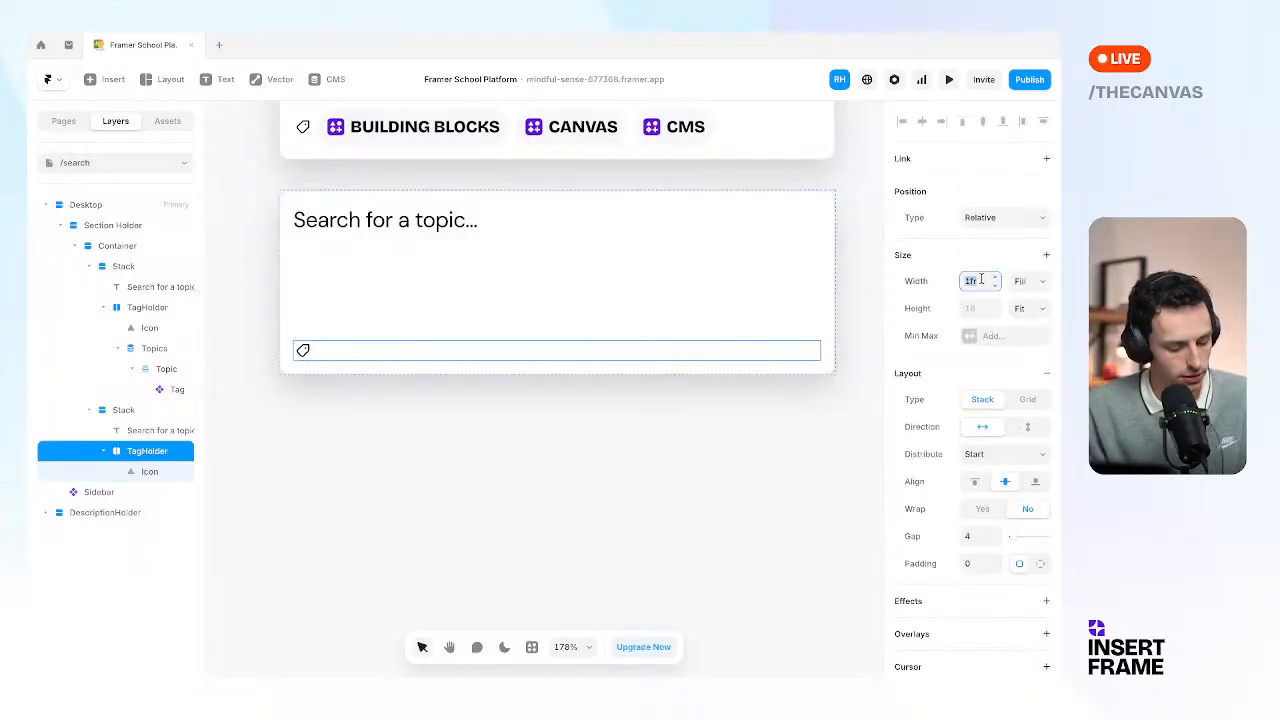
key("Return")
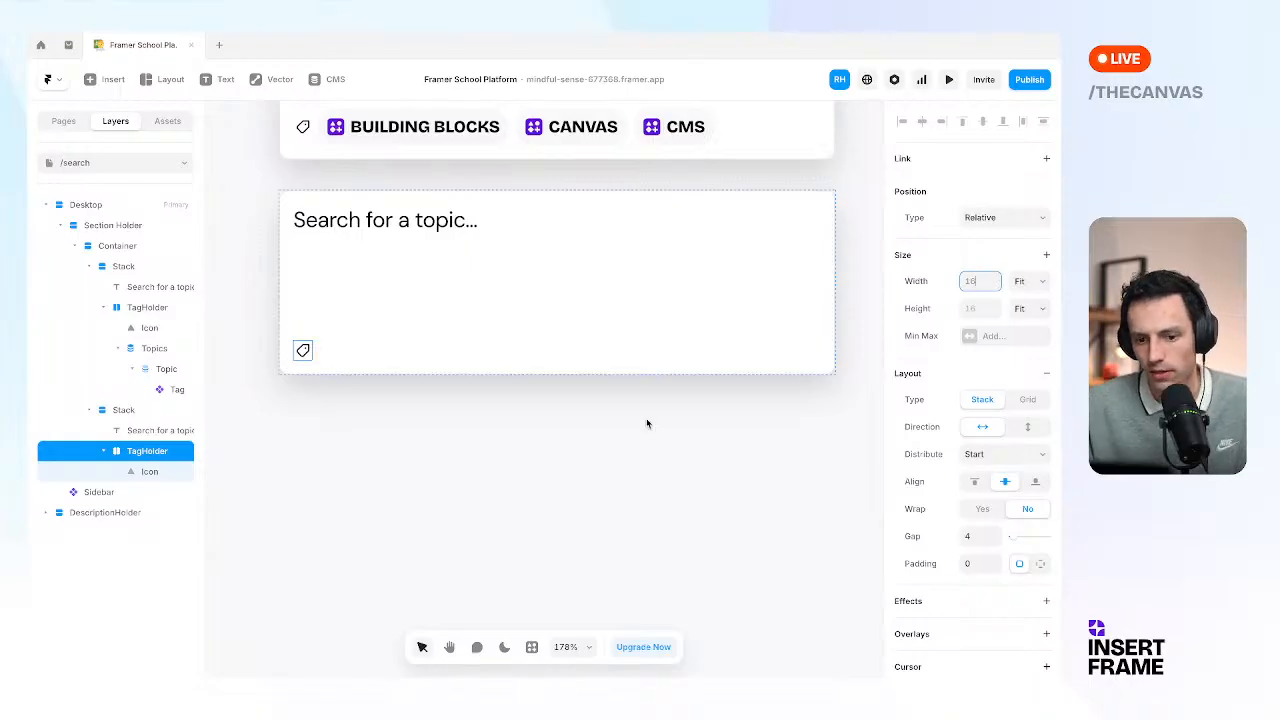
left_click(974, 565)
type("5")
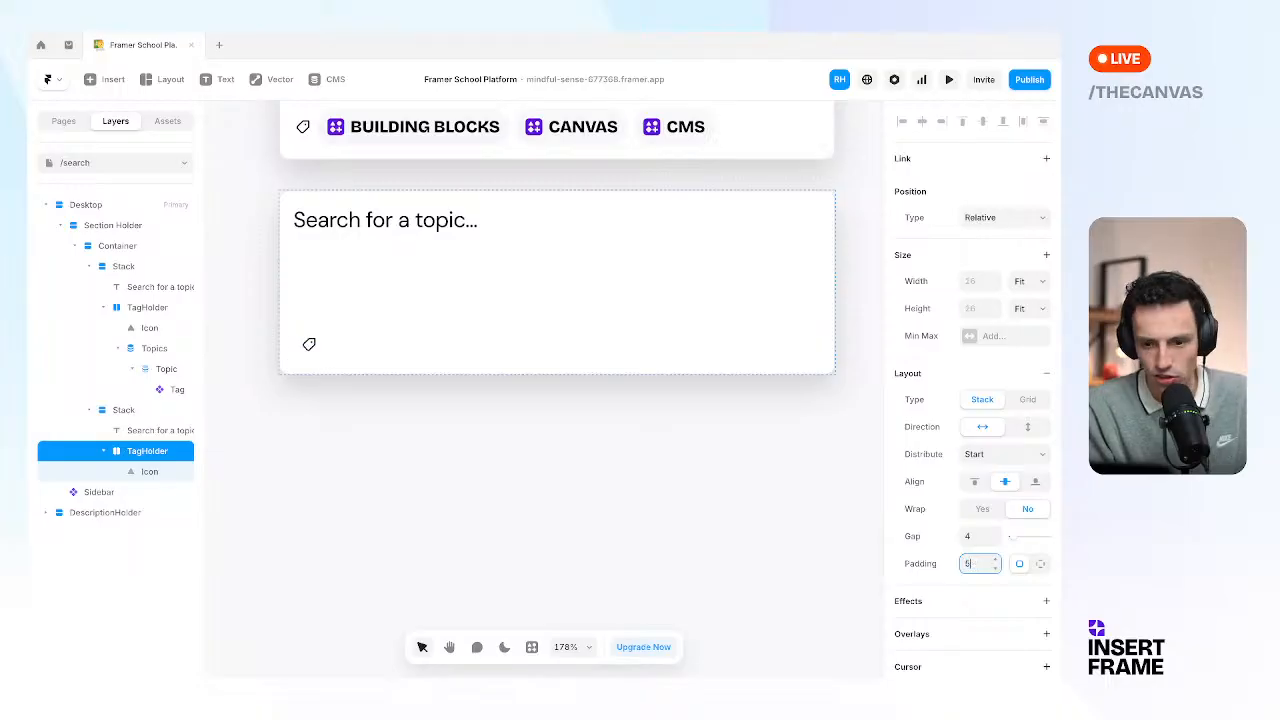
Give the duplicated box's TagHolder a Light Grey fill and a corner radius of 6.
scroll(970, 400, "down", 5)
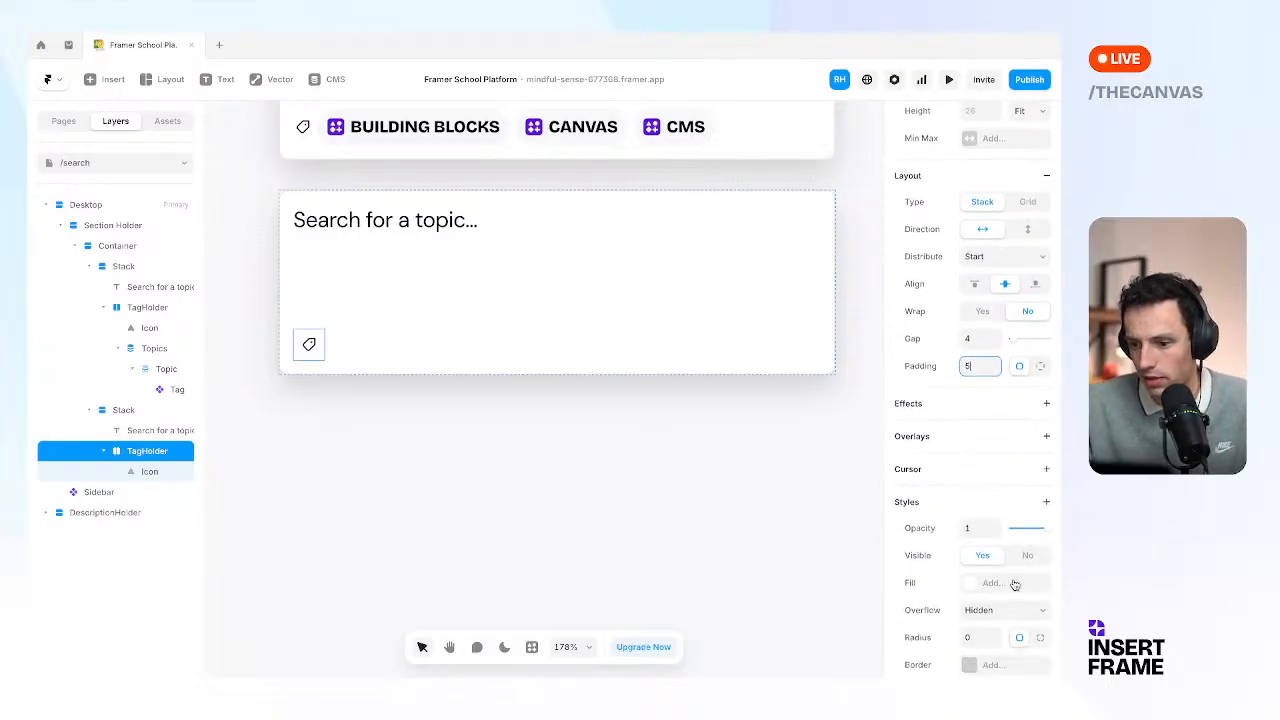
left_click(990, 557)
left_click(758, 595)
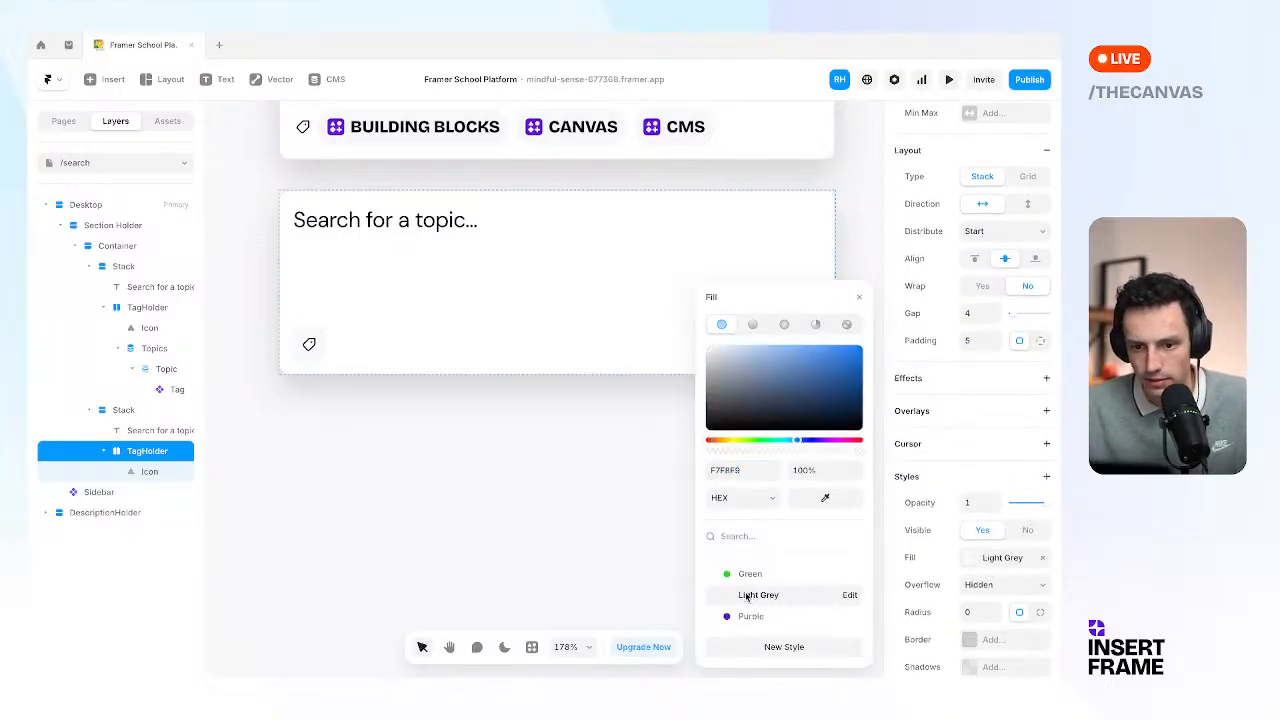
left_click(975, 612)
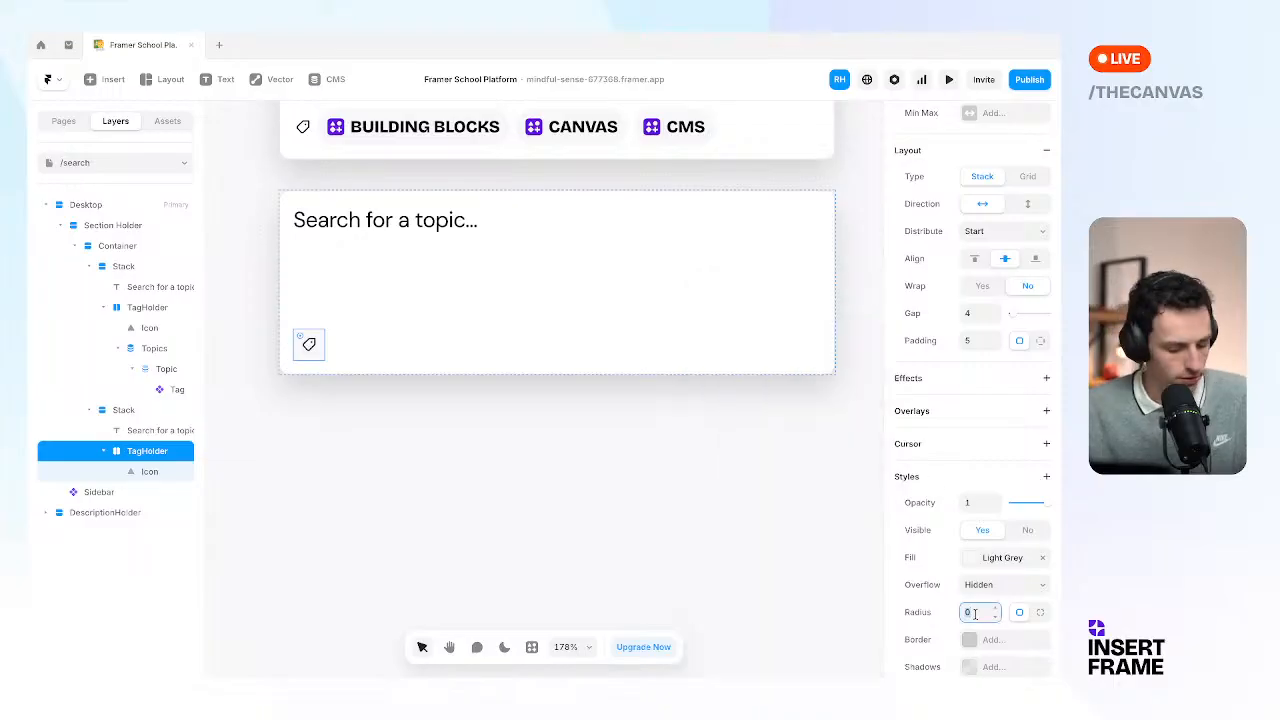
type("6")
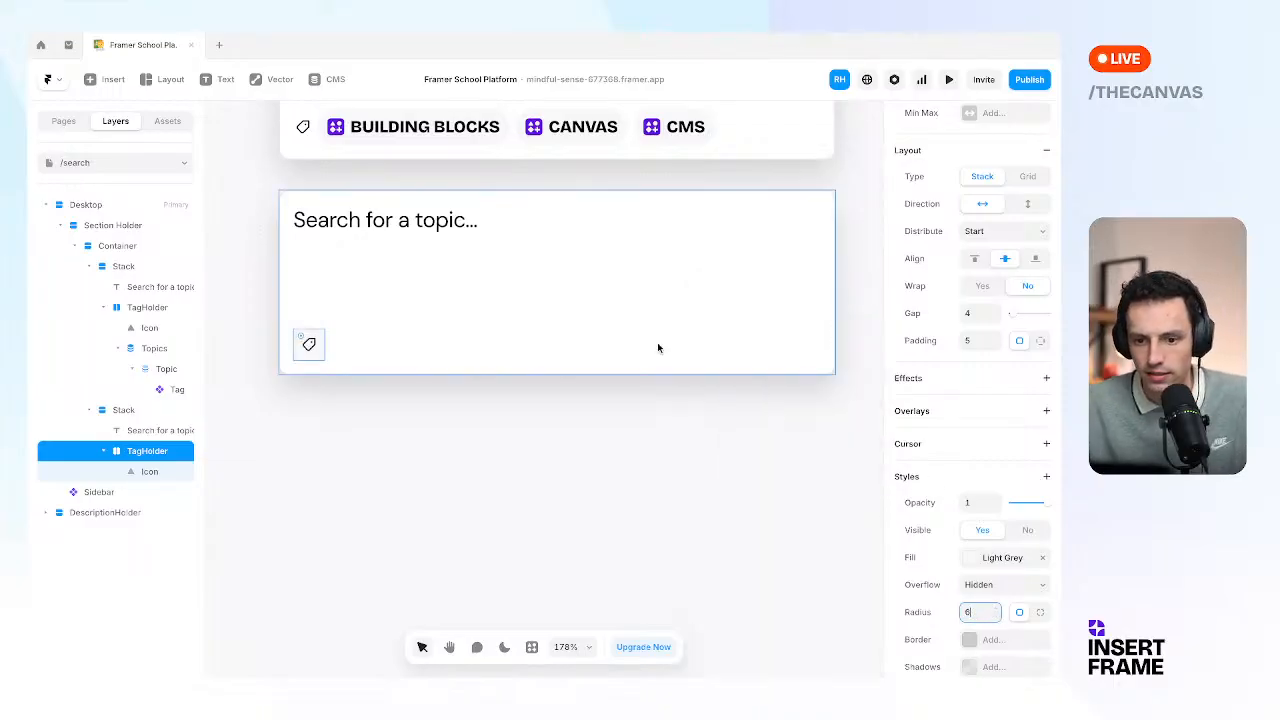
Copy the EFFECTS text from the Tag component into the second box's TagHolder and change it to "TAGS".
double_click(422, 130)
left_click(550, 390)
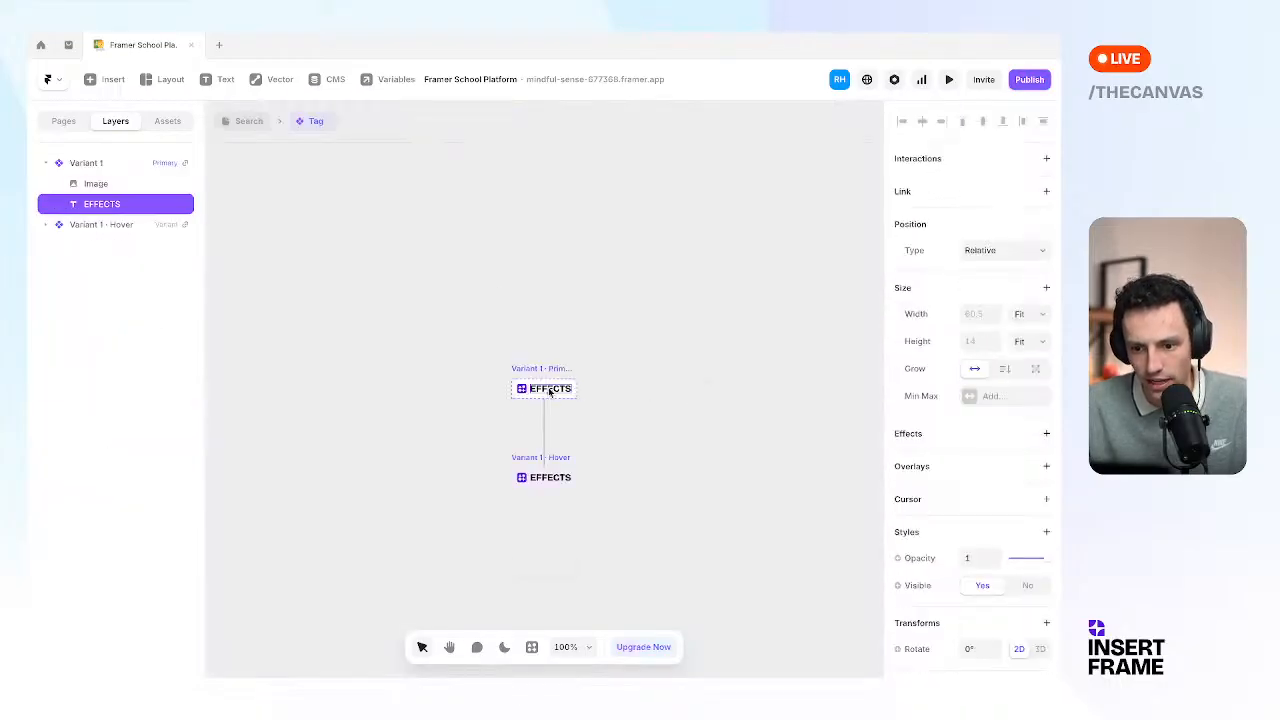
left_click(236, 121)
left_click(337, 345)
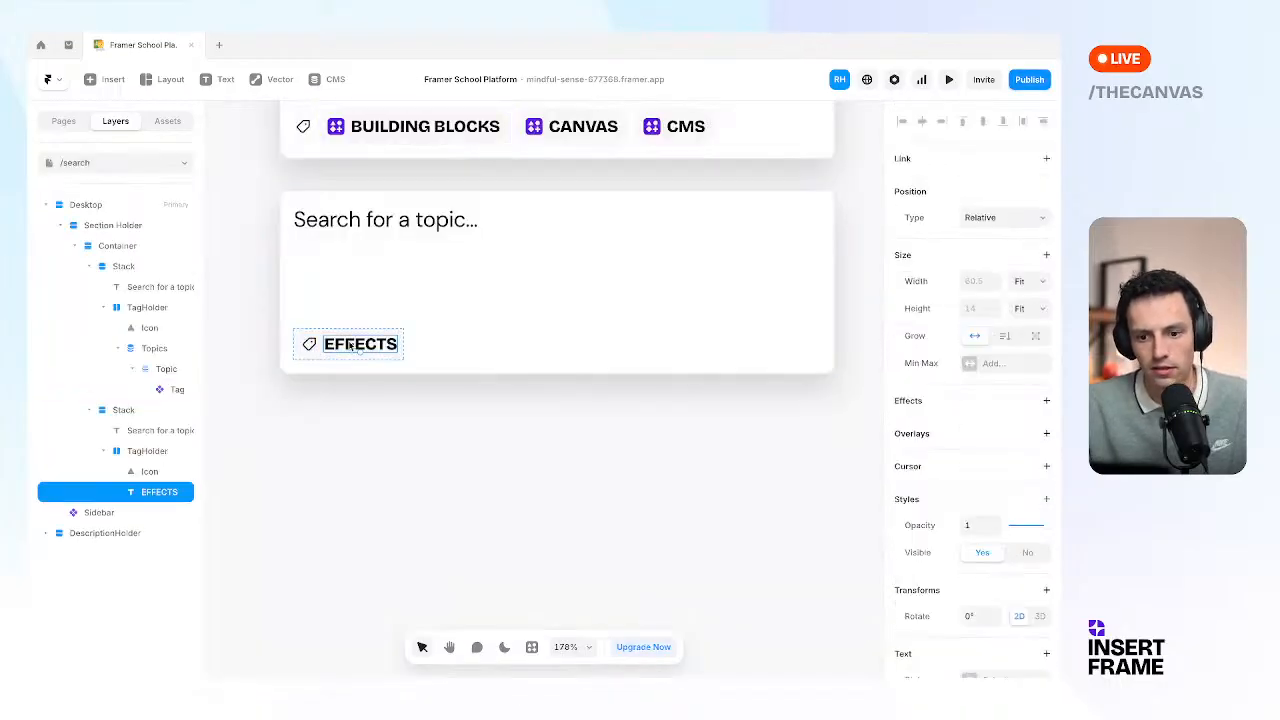
double_click(355, 346)
type("TAGS")
key("Escape")
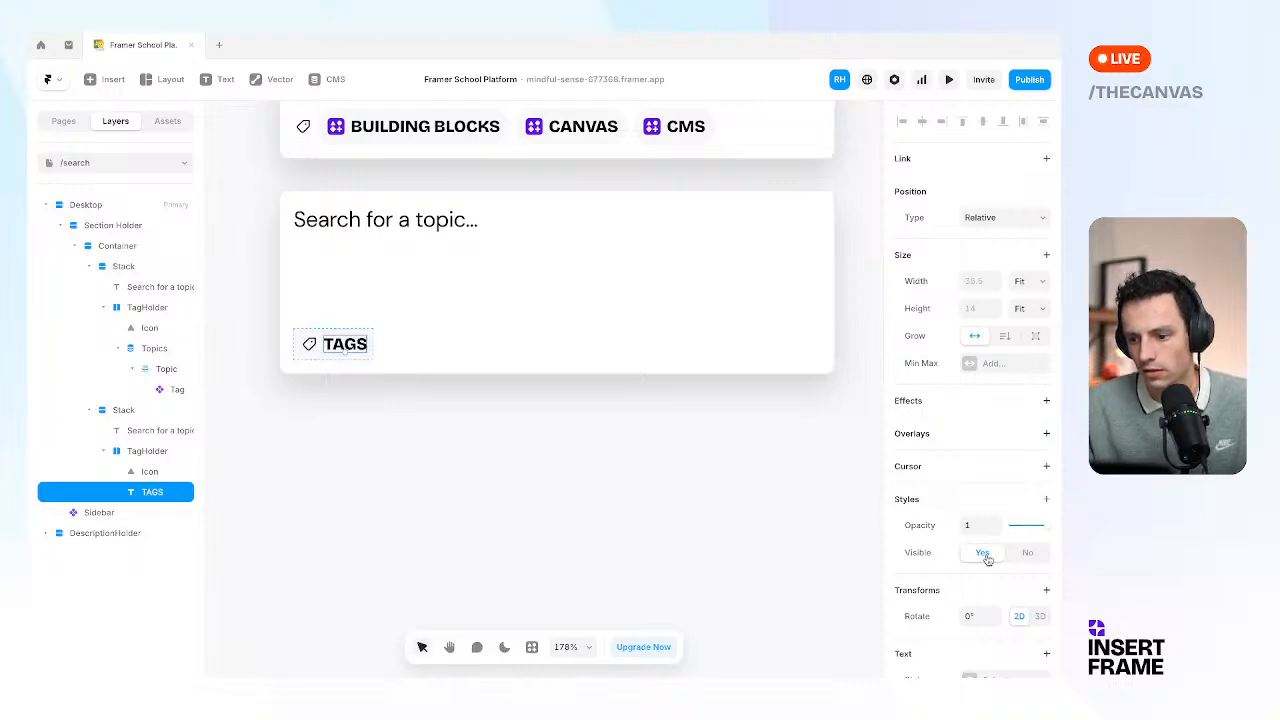
Slightly reduce the font size of the TAGS label and shrink the tag icon beside it.
scroll(987, 560, "down", 5)
left_click(366, 402)
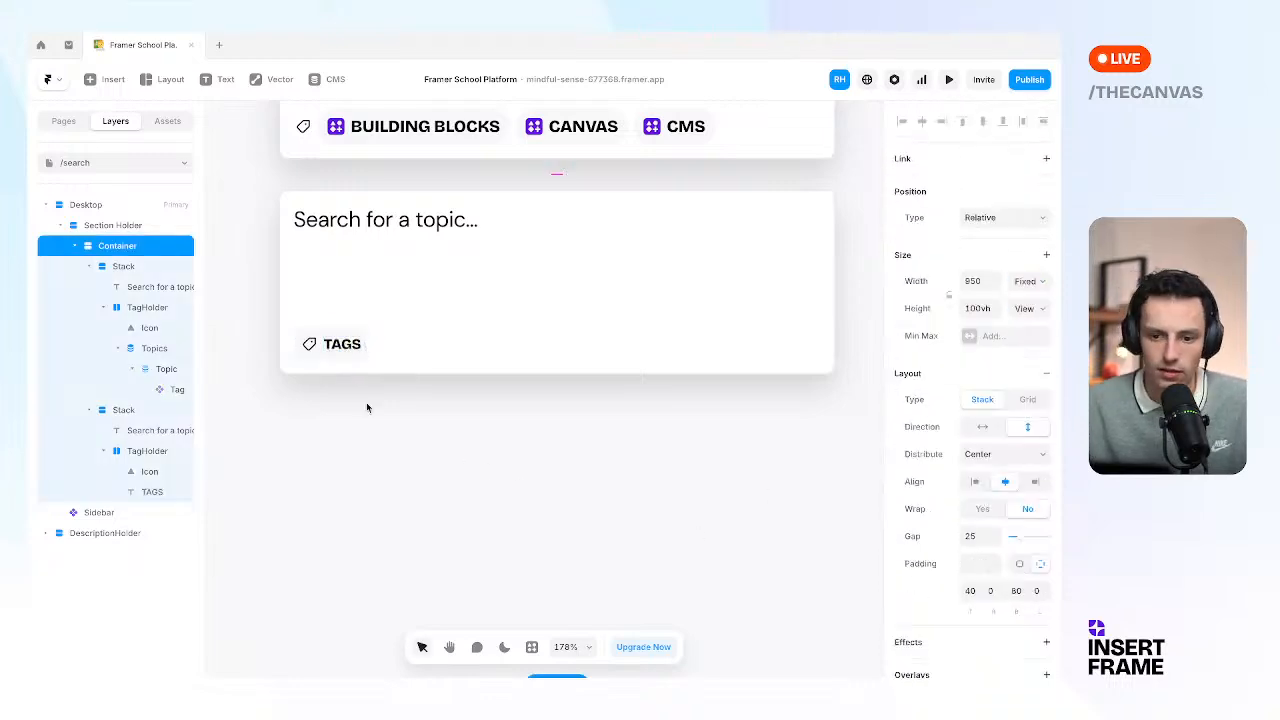
scroll(342, 363, "up", 5)
left_click(286, 336)
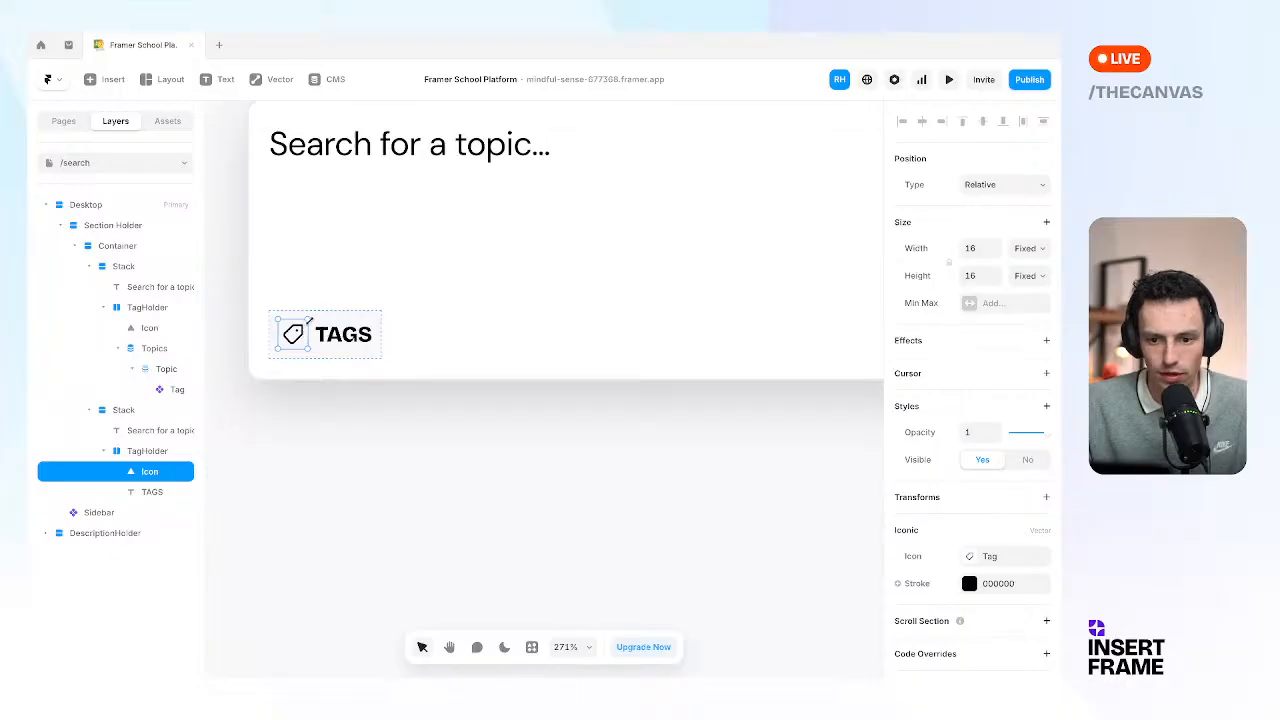
left_click_drag(309, 321, 300, 323)
left_click(371, 440)
Preview the search page with both search boxes and return to the canvas.
scroll(333, 382, "down", 10)
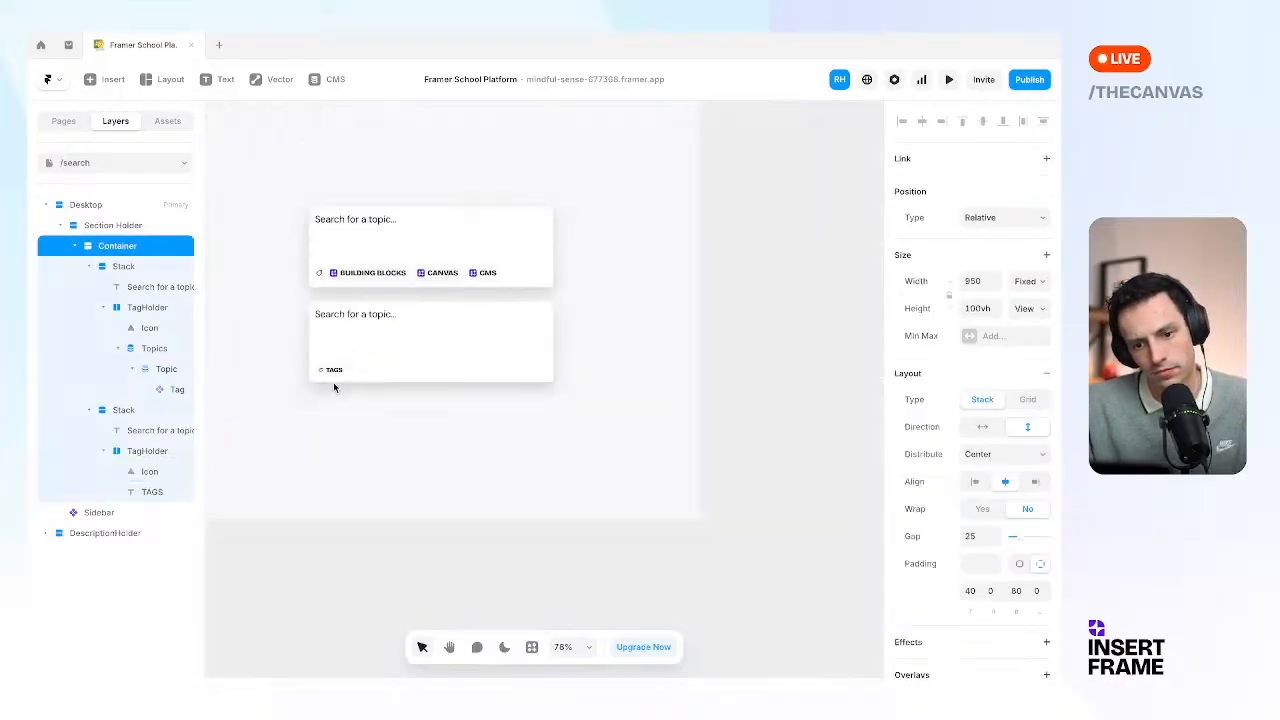
scroll(333, 382, "up", 5)
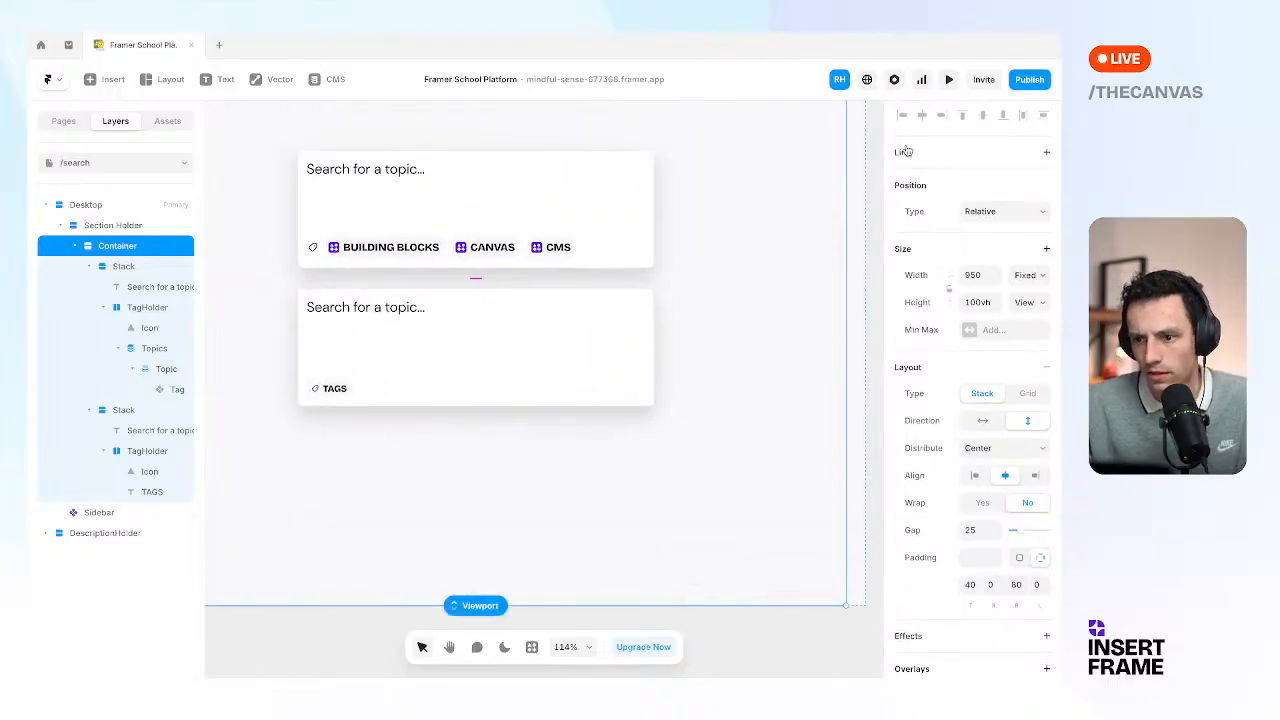
left_click(946, 80)
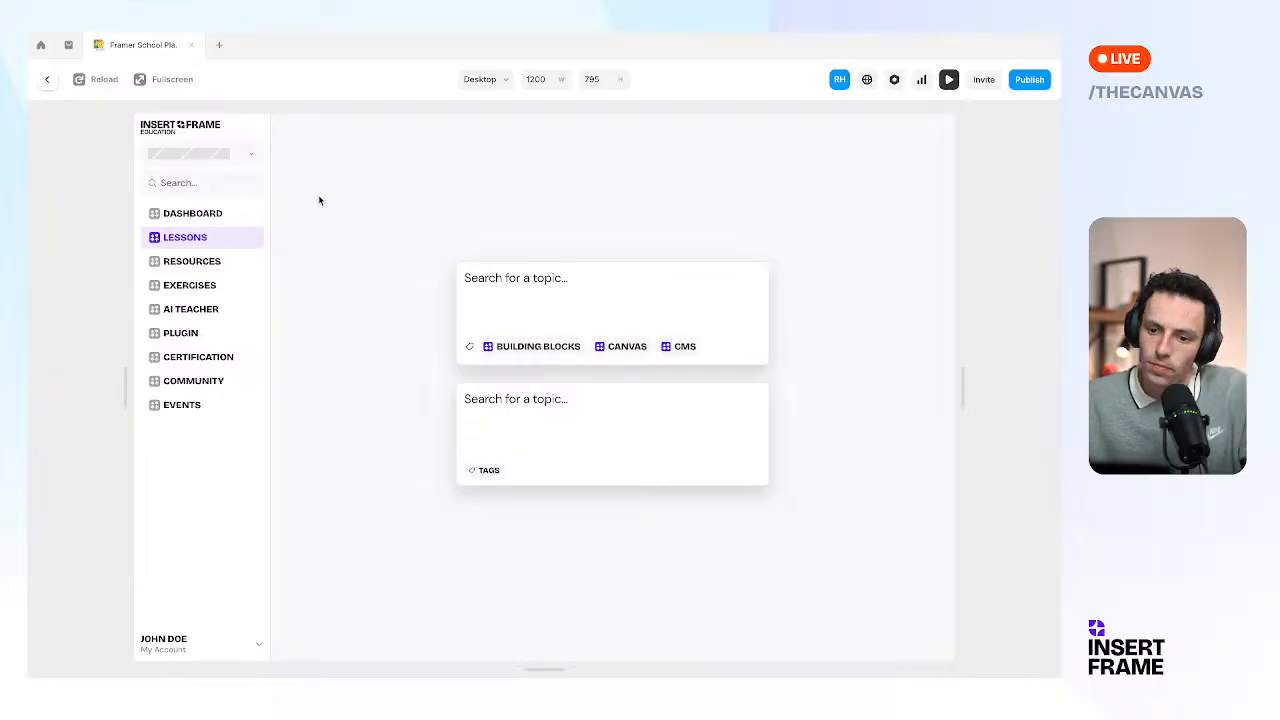
left_click(47, 80)
scroll(368, 370, "up", 2)
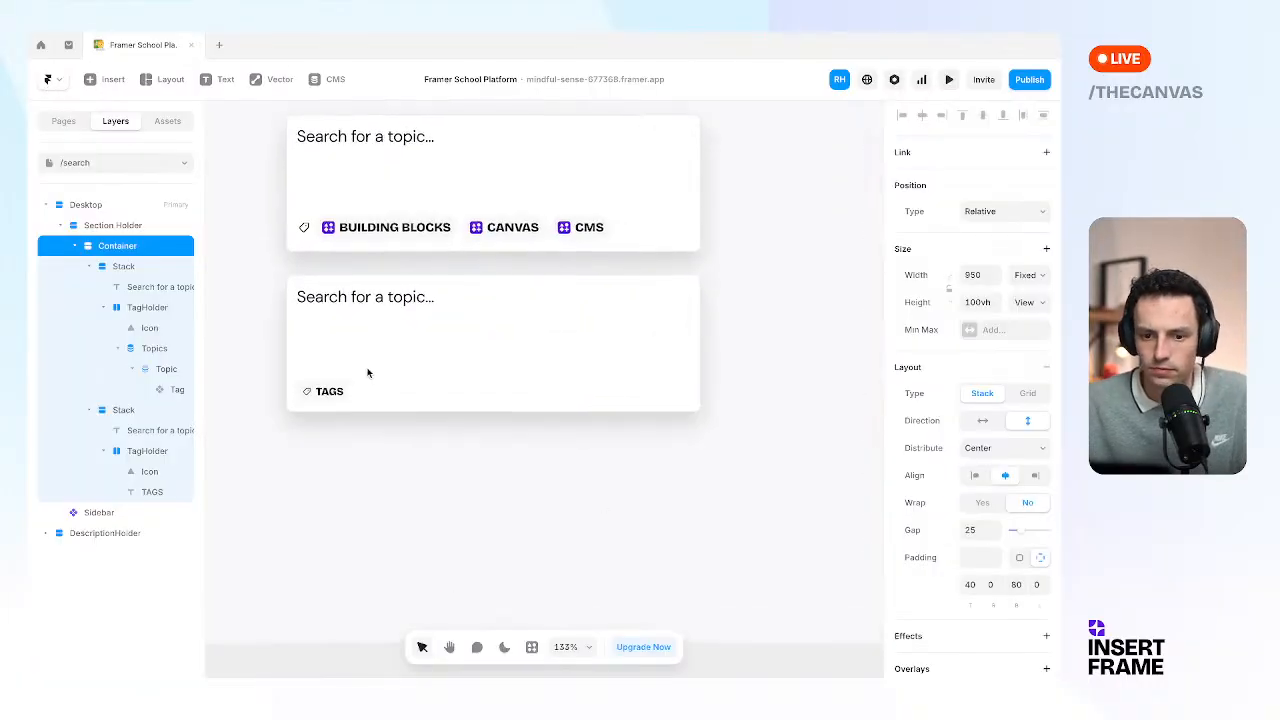
Set the second search box's tag icon to 16 by 16 and its TAGS label's font size to 13.
left_click(309, 389, "super")
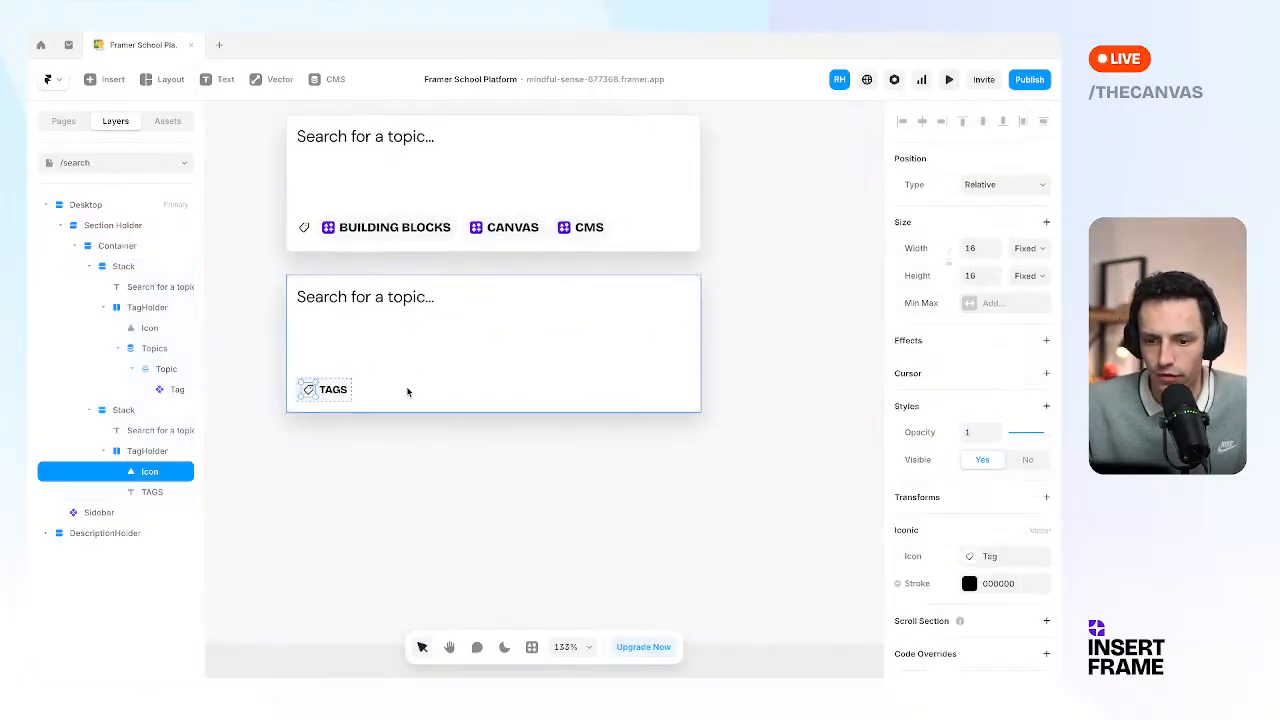
left_click(336, 392)
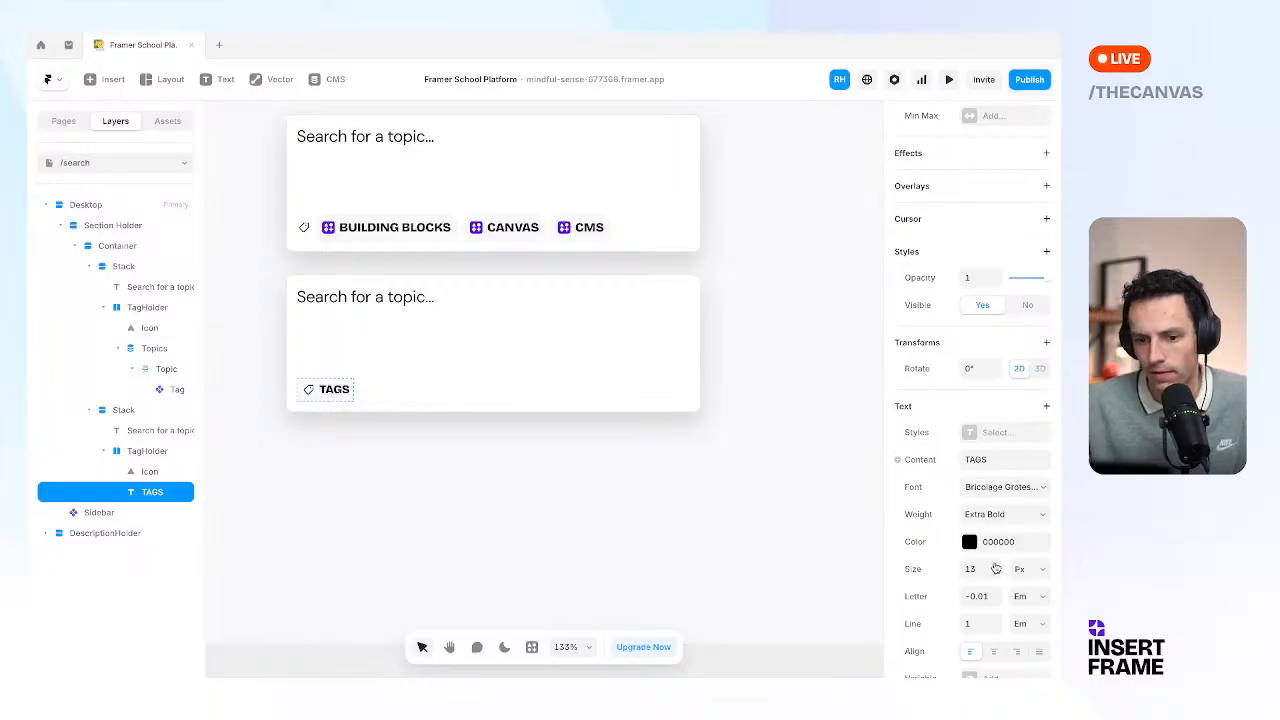
left_click(360, 398)
Wrap the second search box's TagHolder in a new stack and set the stack's distribution to Start.
left_click(349, 402)
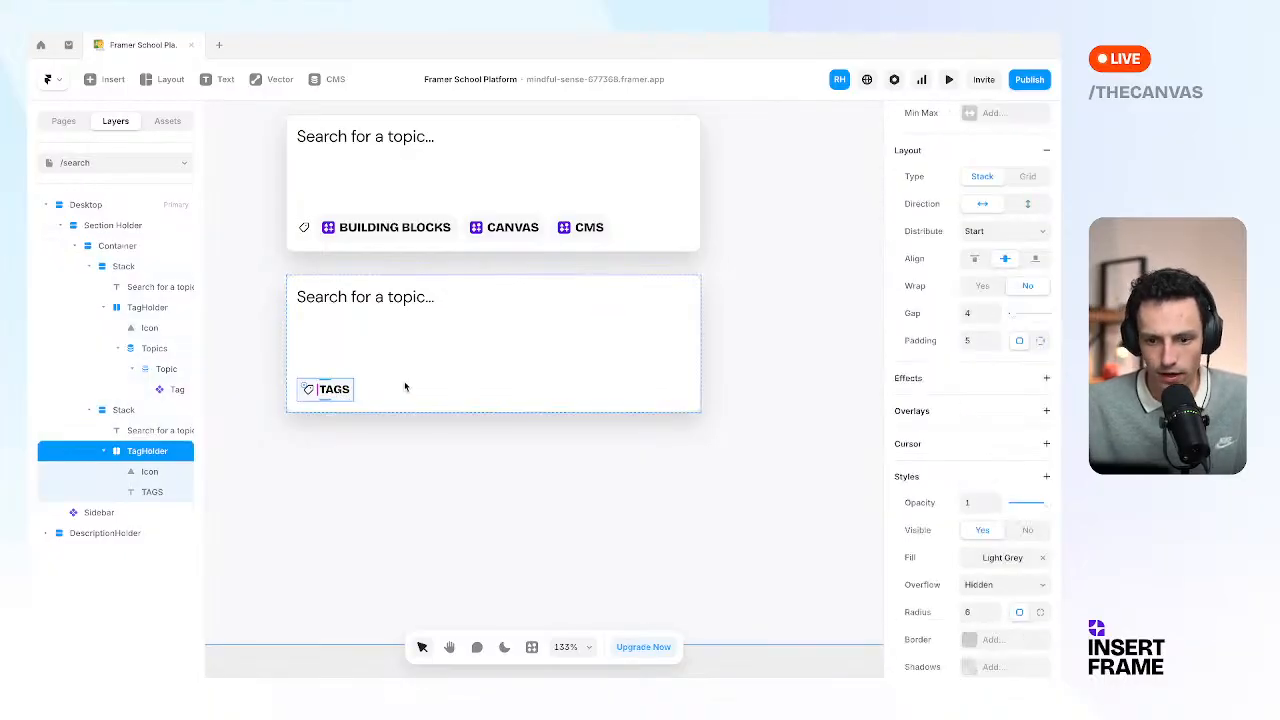
left_click(103, 451)
right_click(156, 450)
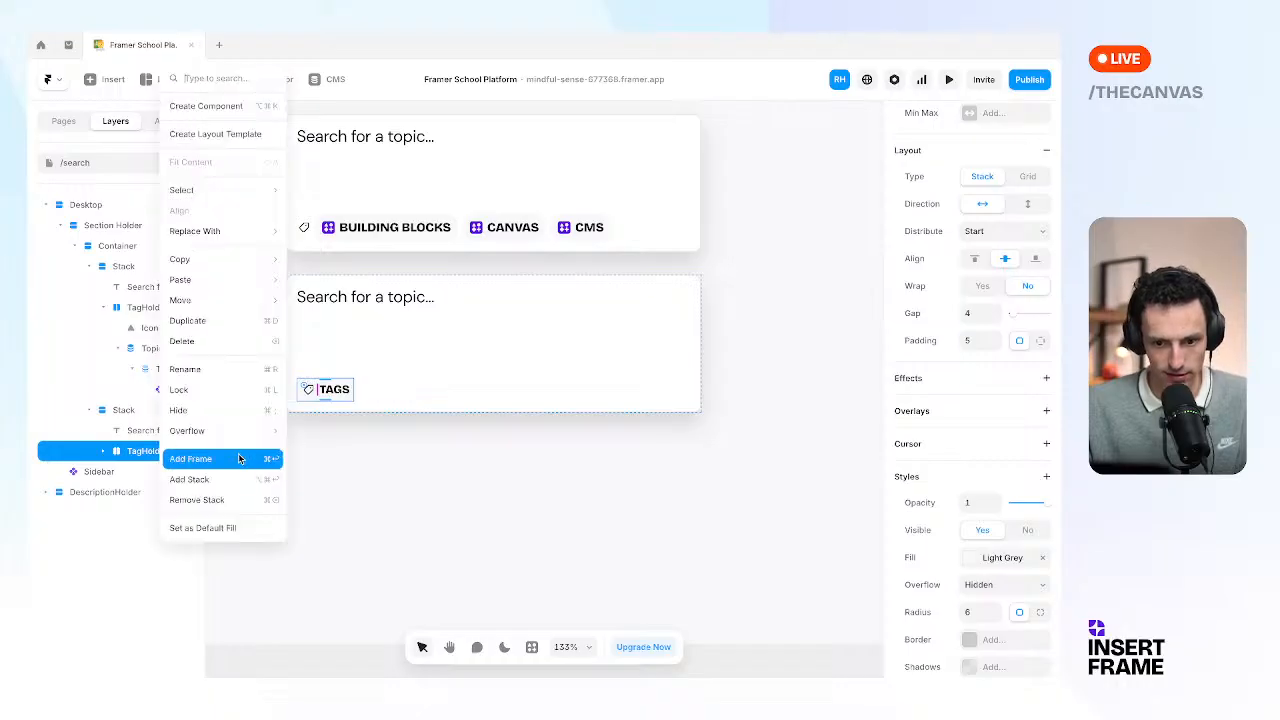
left_click(228, 478)
left_click(1000, 454)
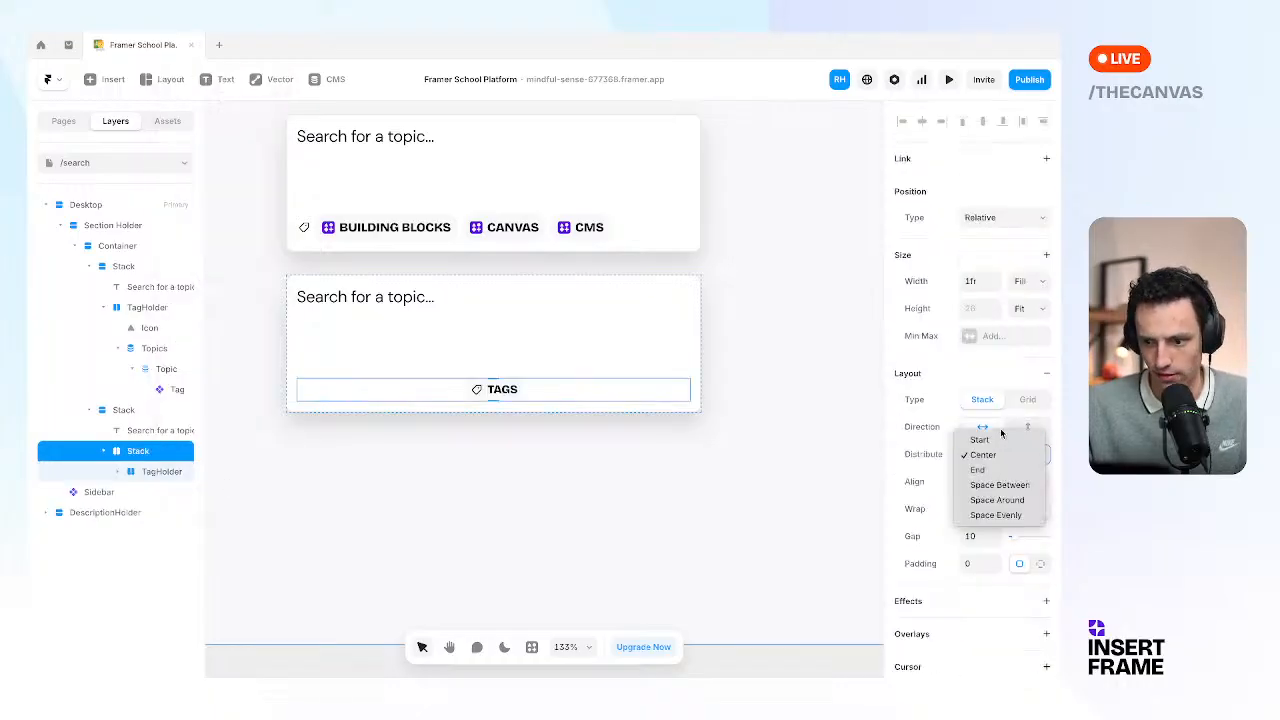
left_click(975, 440)
Rename the new stack around the TagHolder as "Filters".
double_click(145, 453)
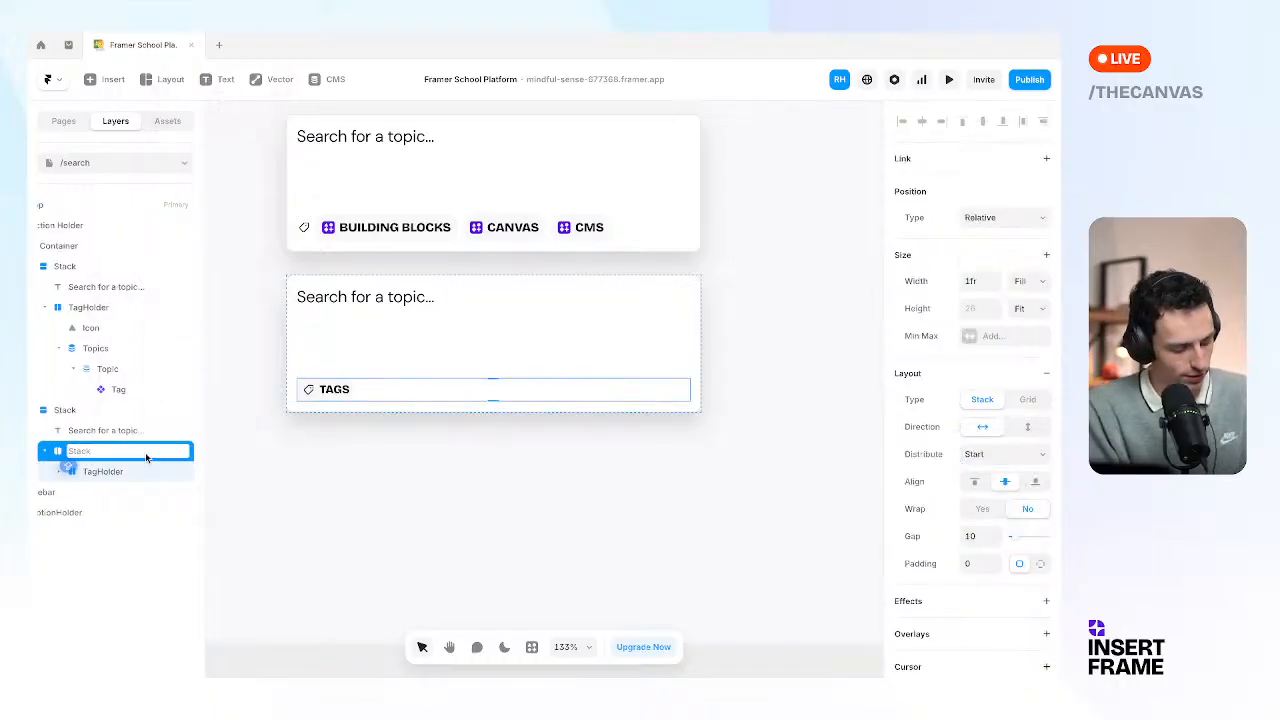
type("Filters")
key("Return")
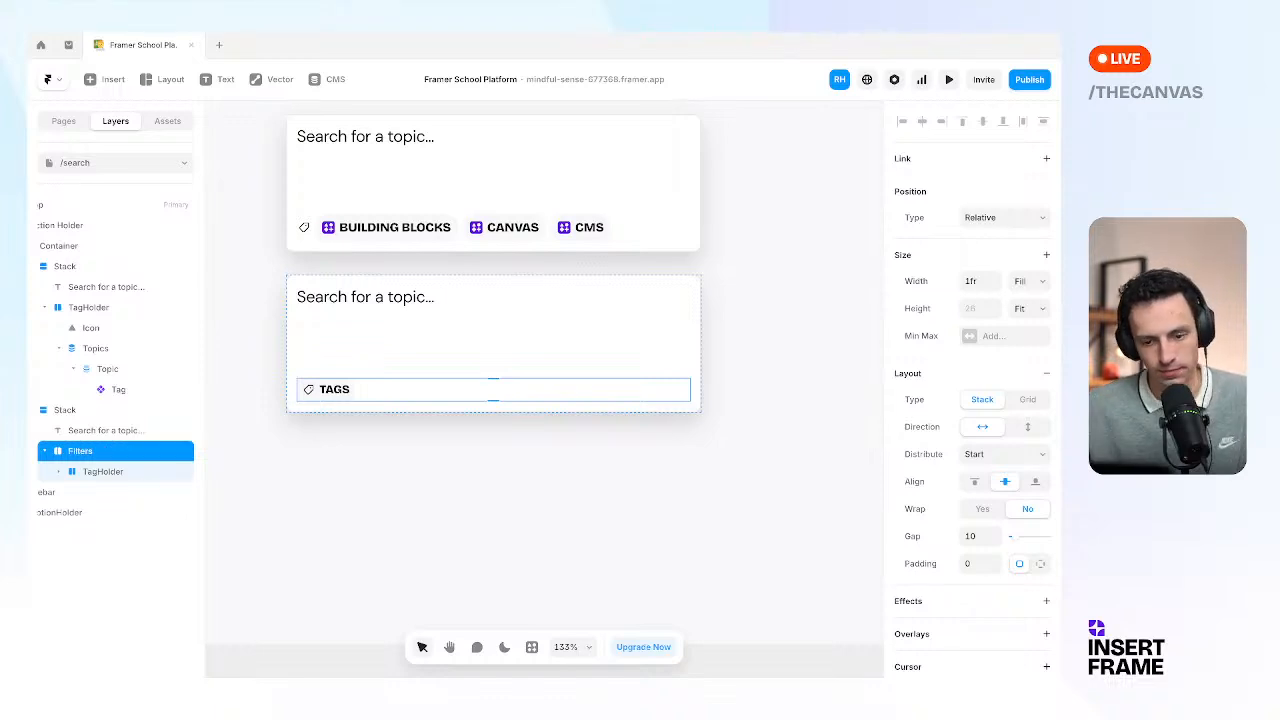
Duplicate the TagHolder inside the Filters stack and change the copy's label to "TYPE".
left_click(319, 393)
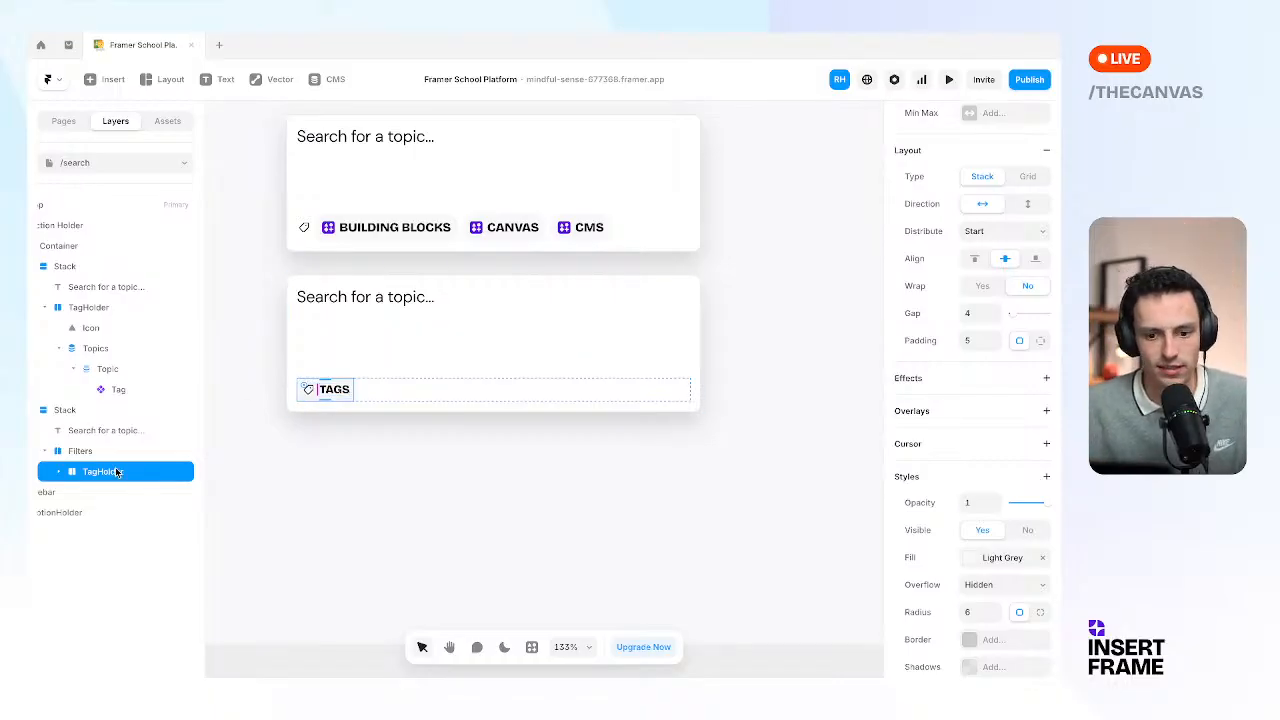
key("ctrl+d")
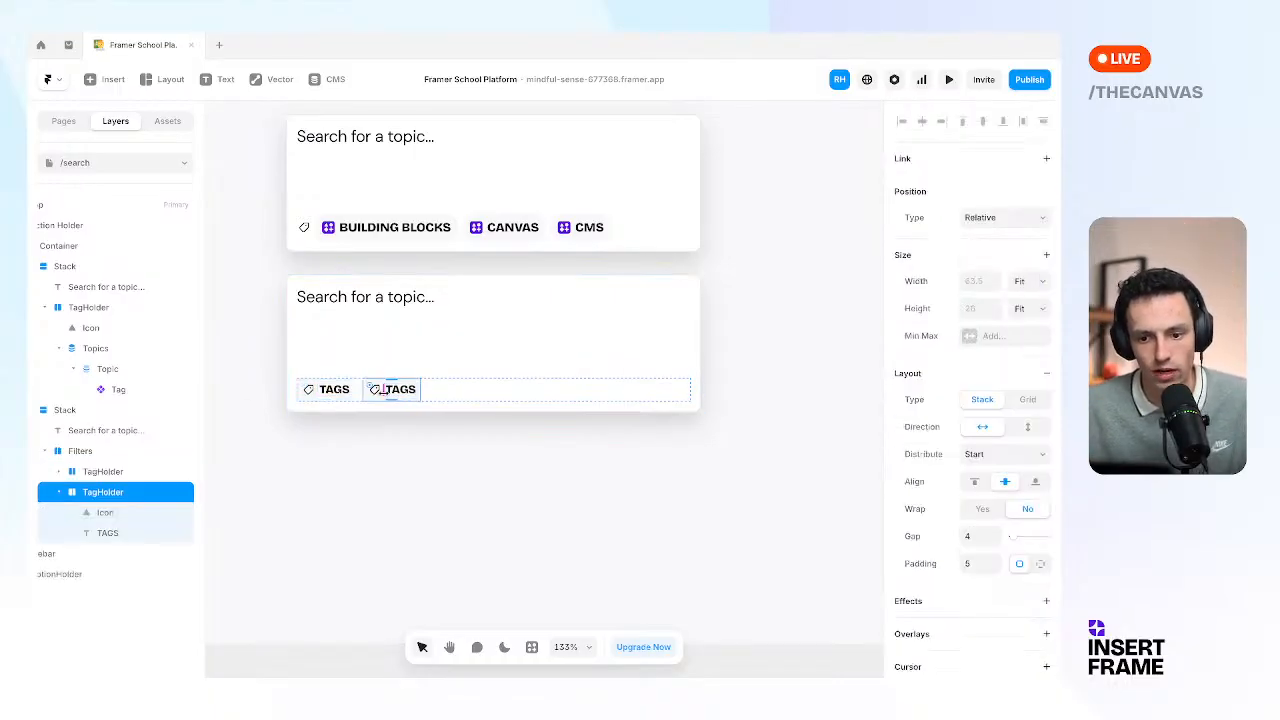
left_click(401, 390)
double_click(401, 390)
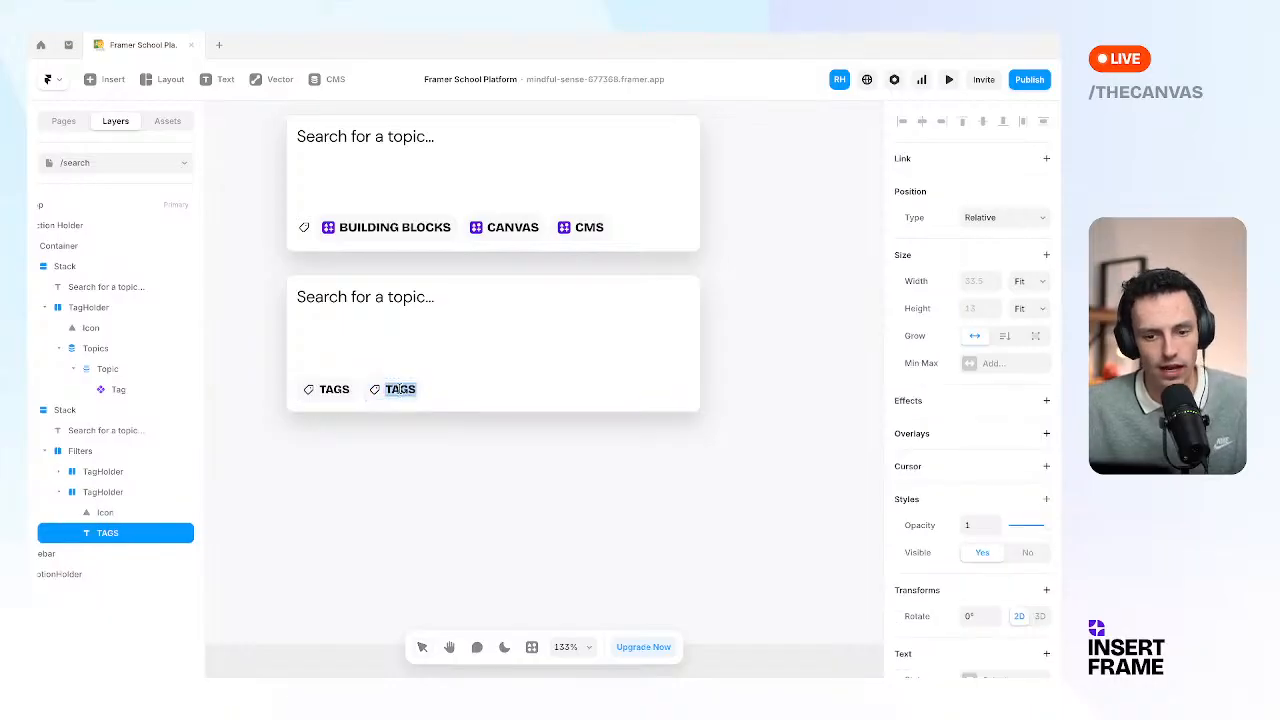
type("TYPE")
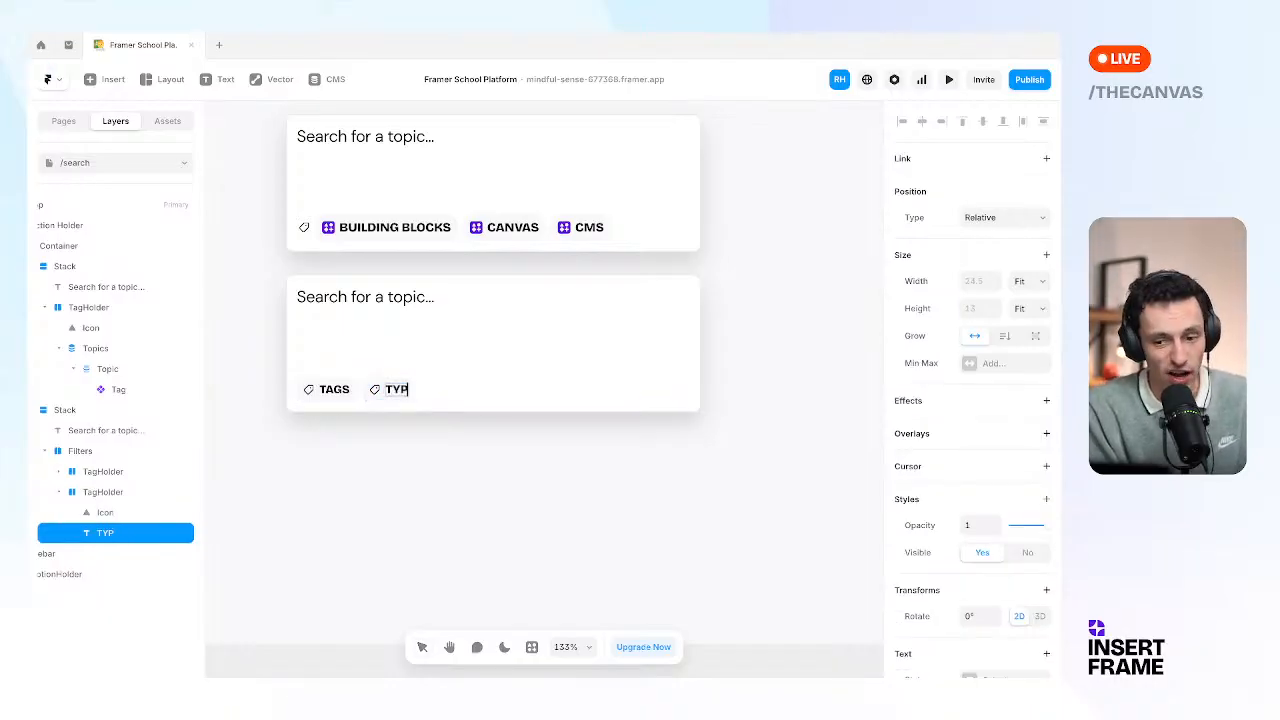
Replace the TYPE button's tag icon with the keypad-style icon from the Iconic set.
left_click(376, 391)
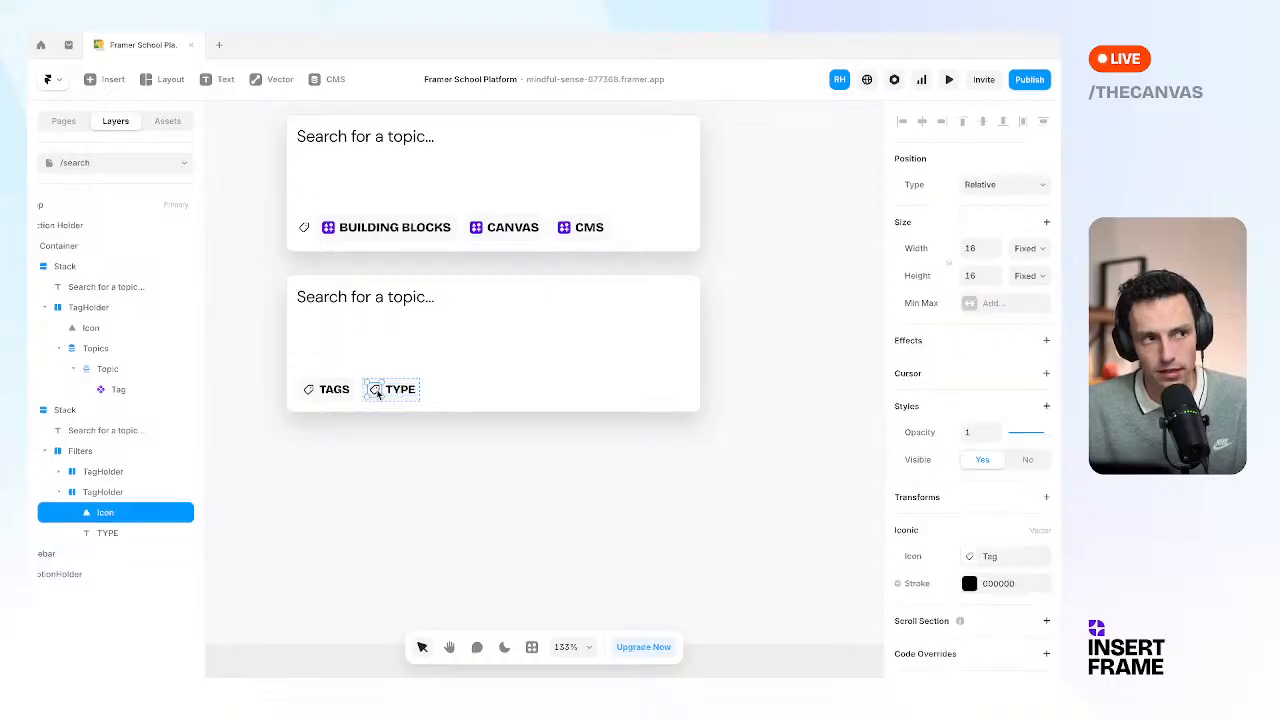
left_click(1024, 566)
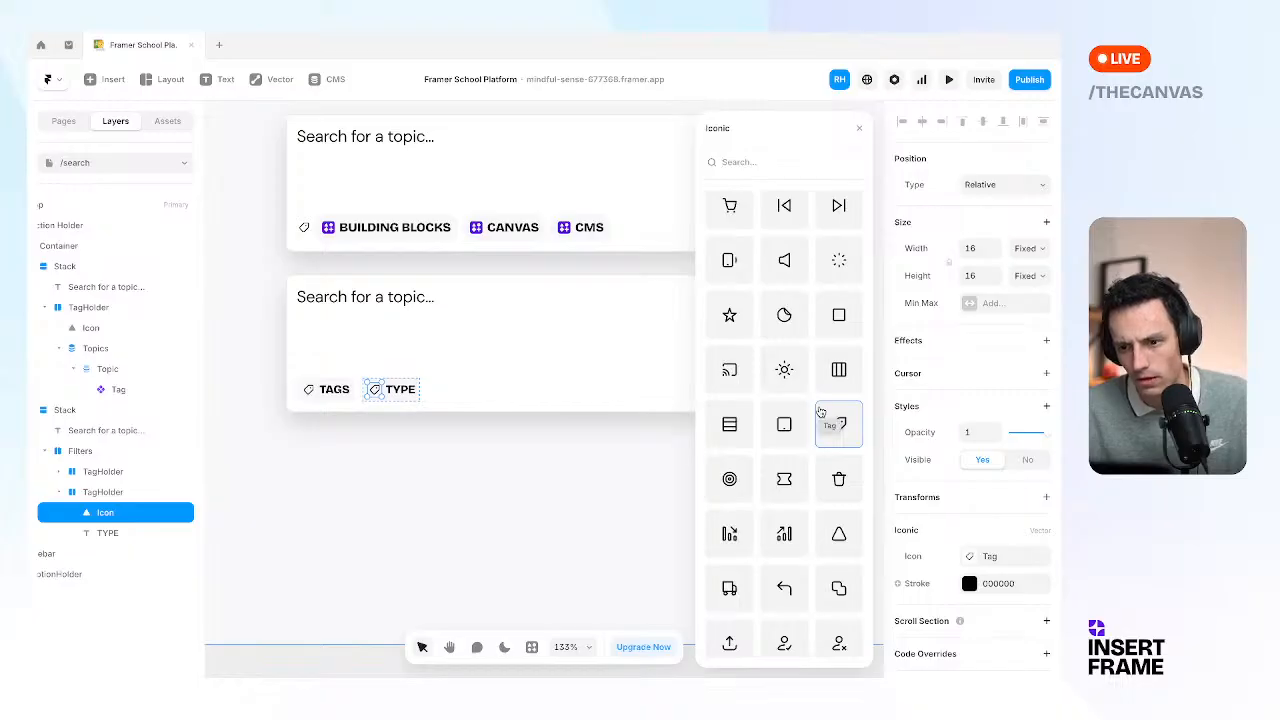
scroll(817, 412, "down", 5)
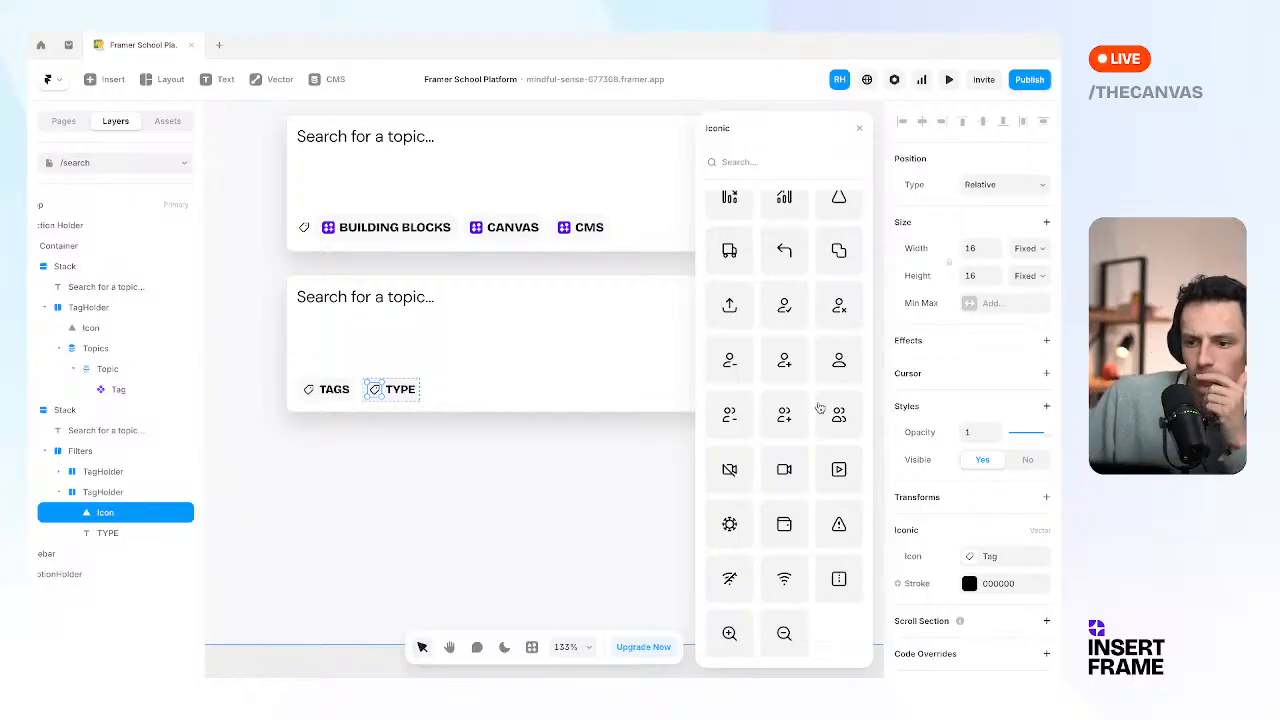
scroll(812, 405, "up", 3)
scroll(810, 404, "up", 10)
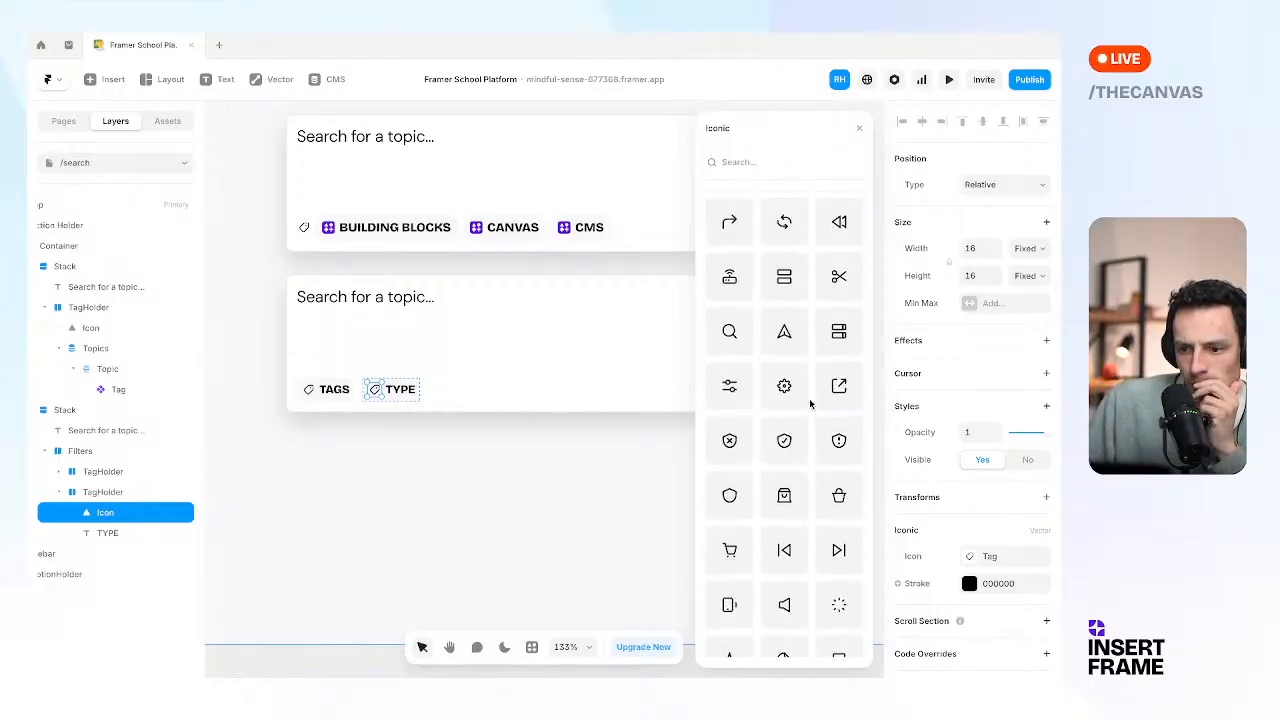
scroll(810, 404, "up", 1)
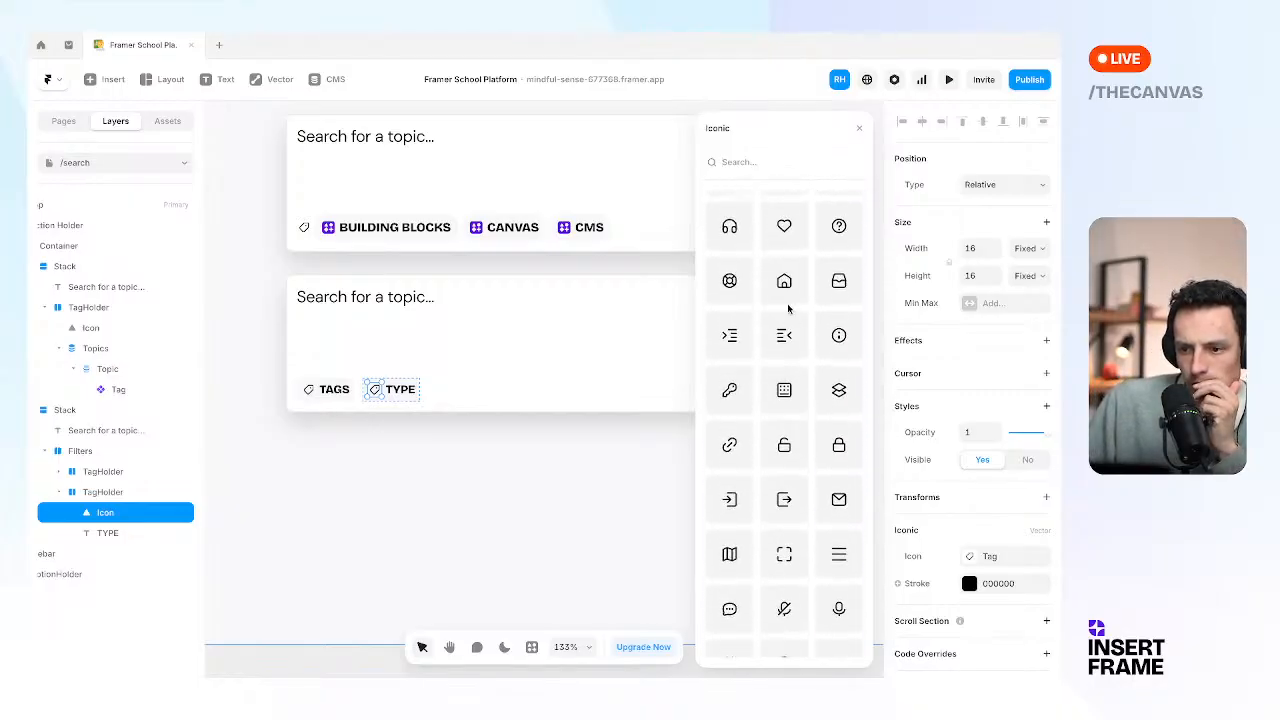
scroll(788, 309, "up", 2)
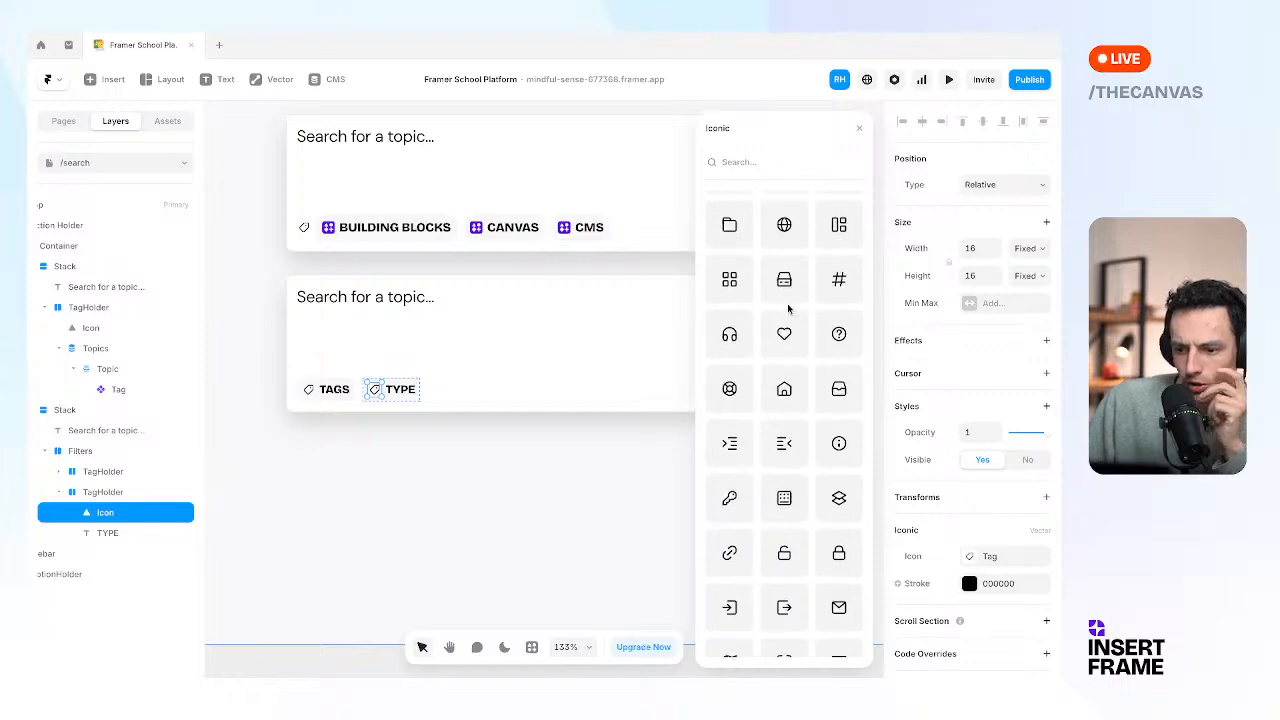
left_click(795, 500)
left_click(443, 466)
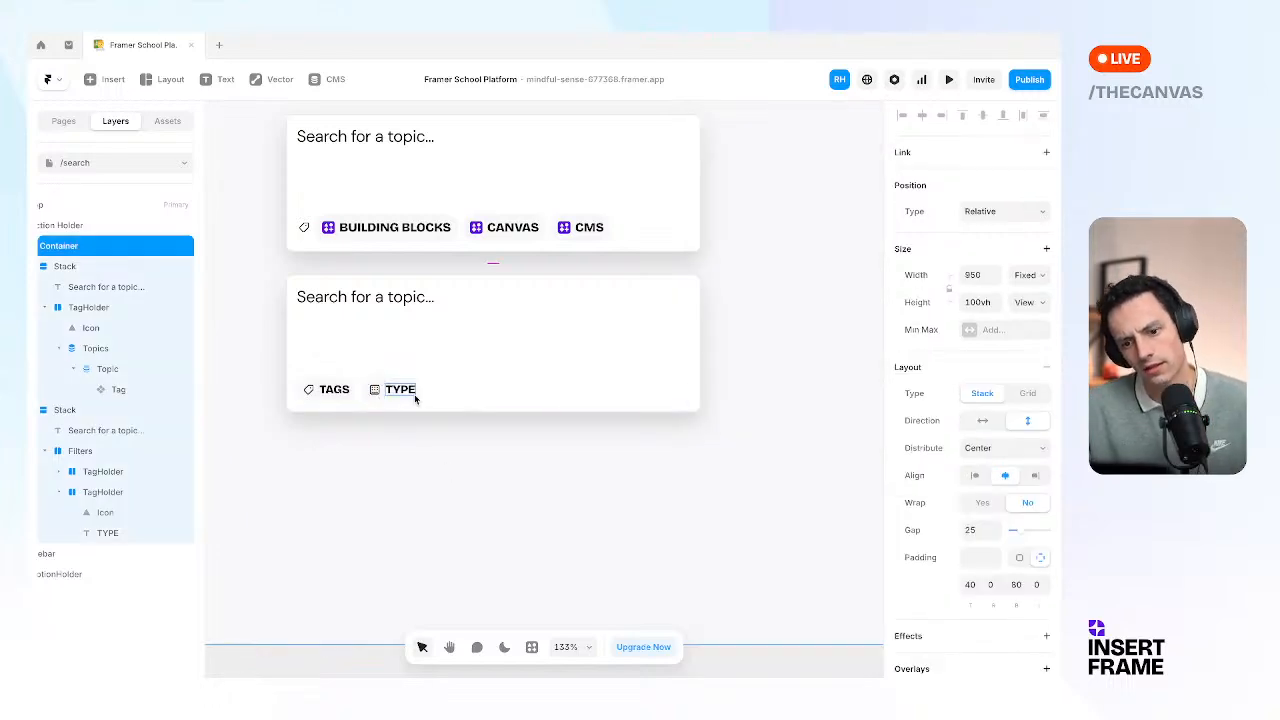
Set the gap between the TAGS and TYPE buttons in the Filters stack to 5.
left_click(358, 391)
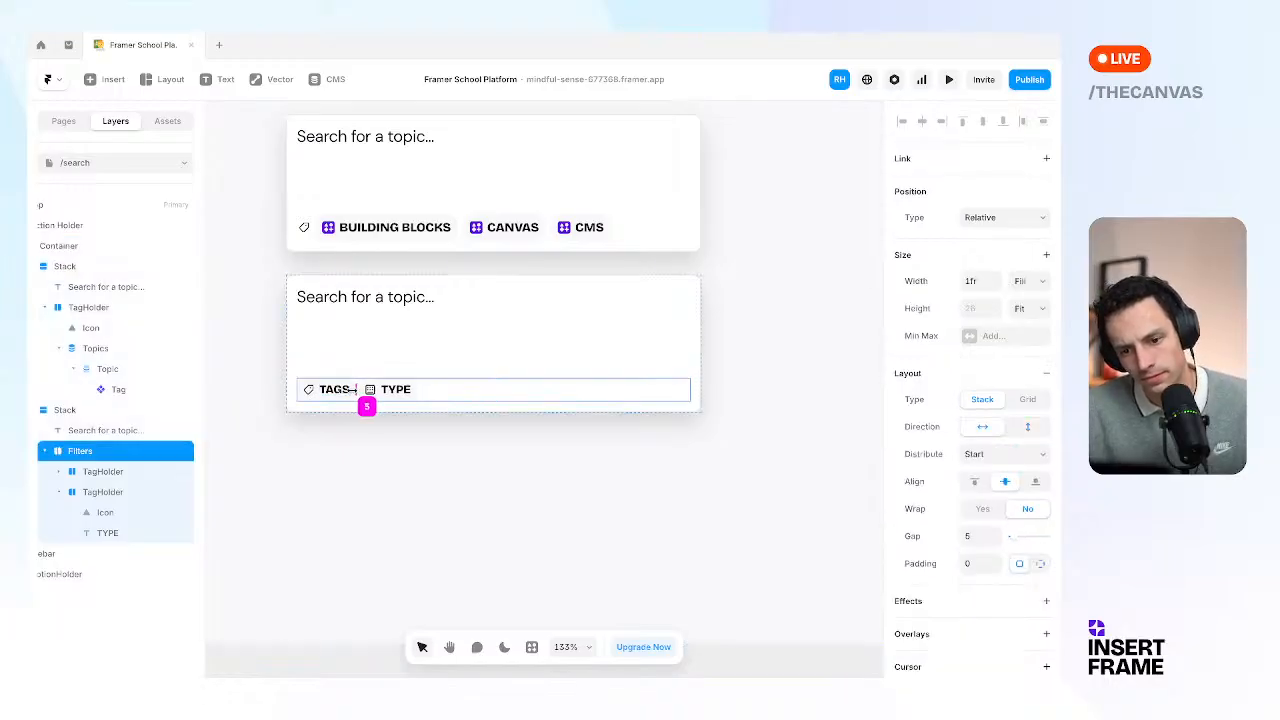
left_click(378, 455)
scroll(333, 388, "down", 5)
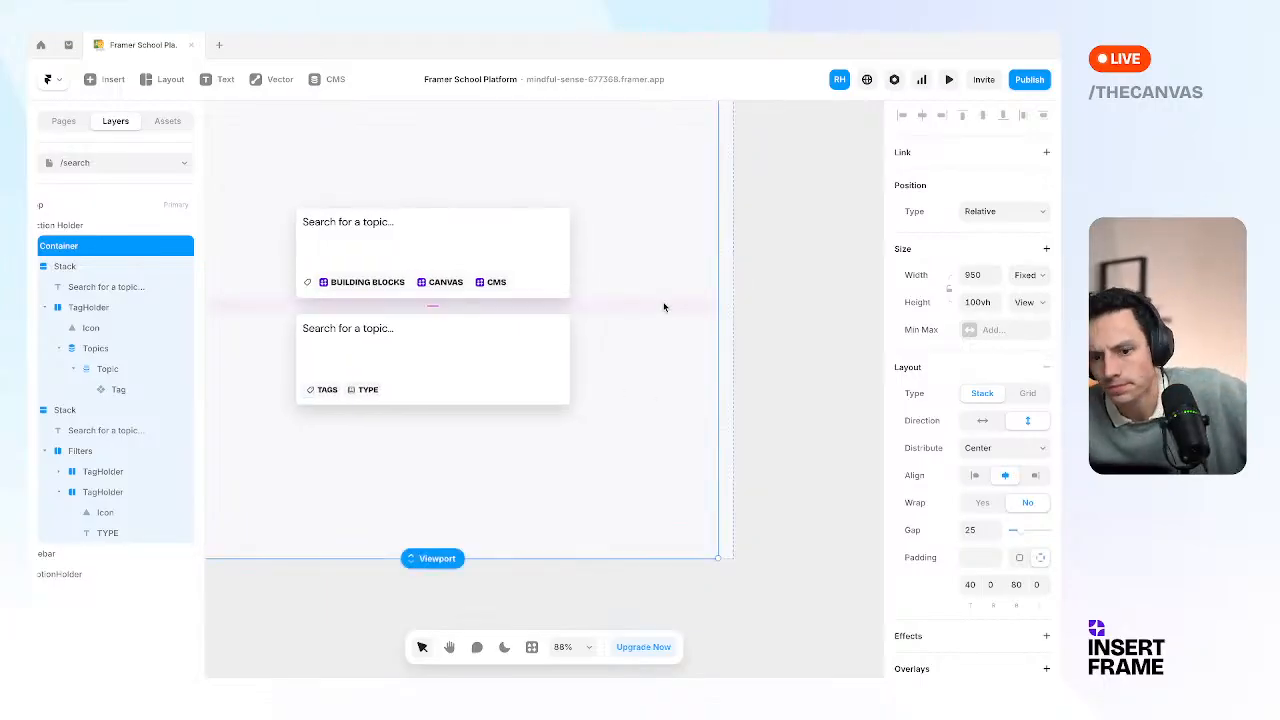
Examine both search box variations on the page and the TAGS and TYPE filter buttons.
left_click_drag(788, 368, 773, 342)
scroll(657, 394, "left", 3)
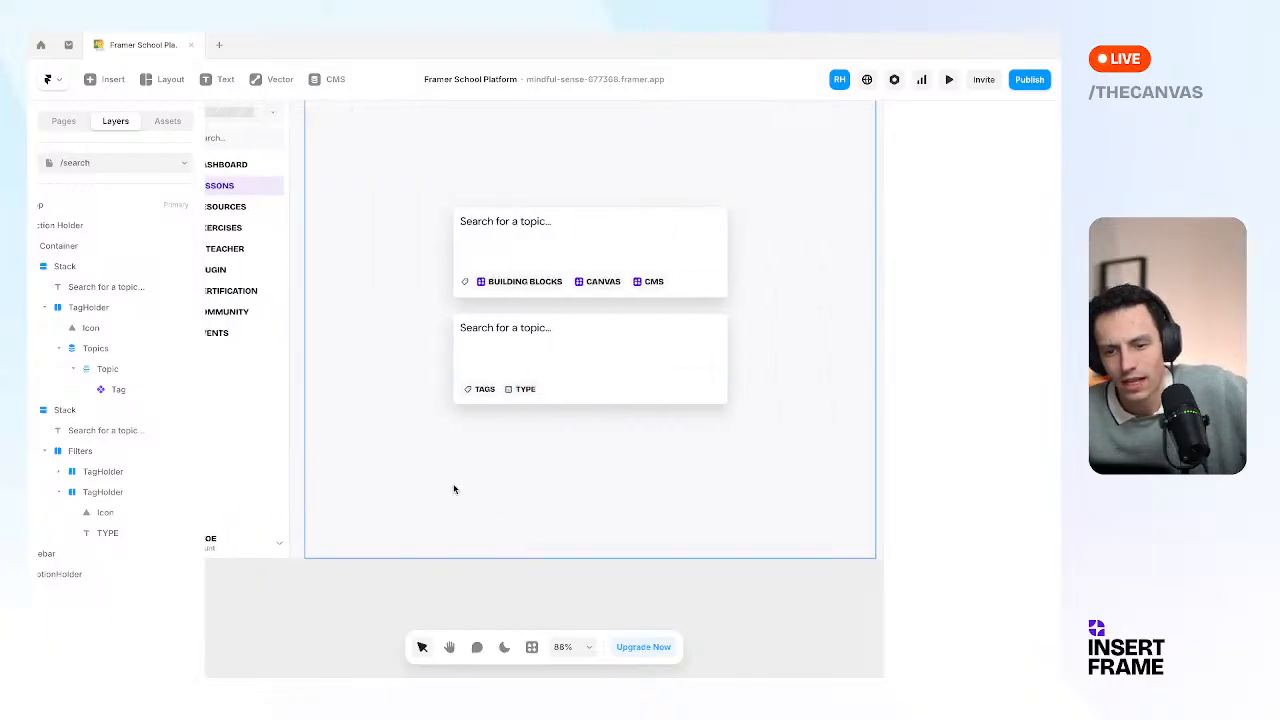
scroll(654, 293, "up", 1)
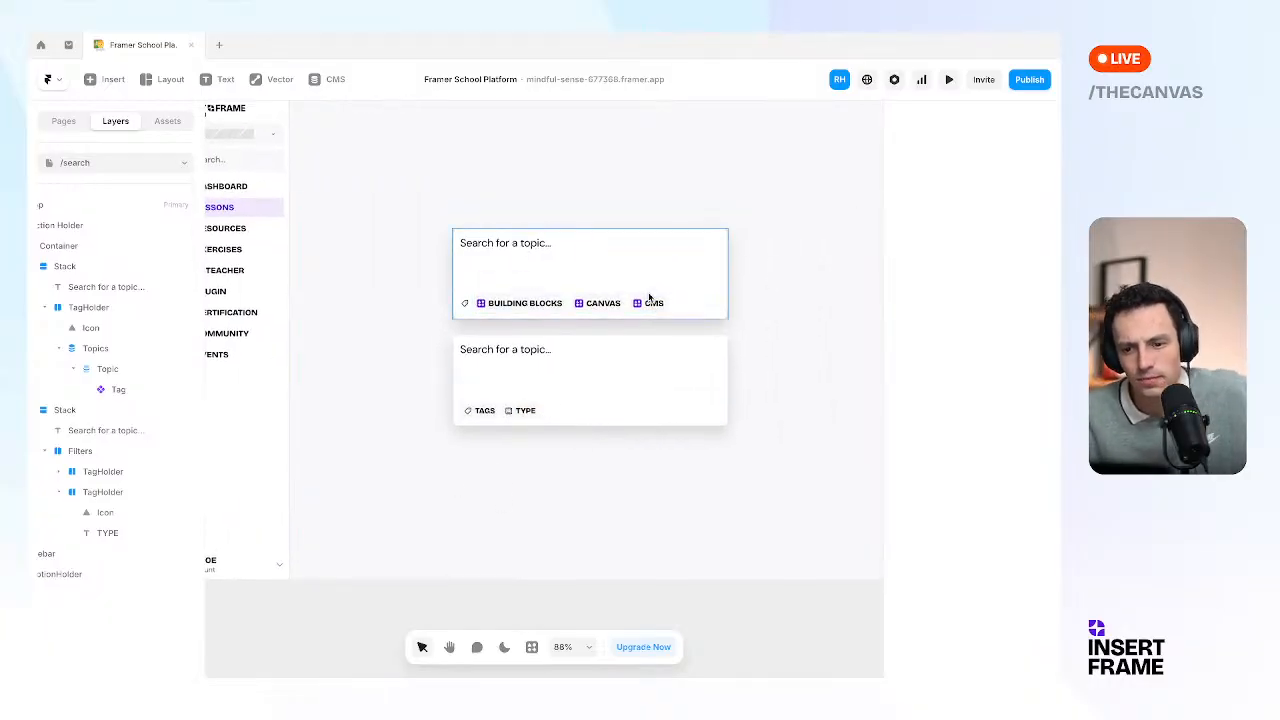
scroll(666, 360, "up", 5)
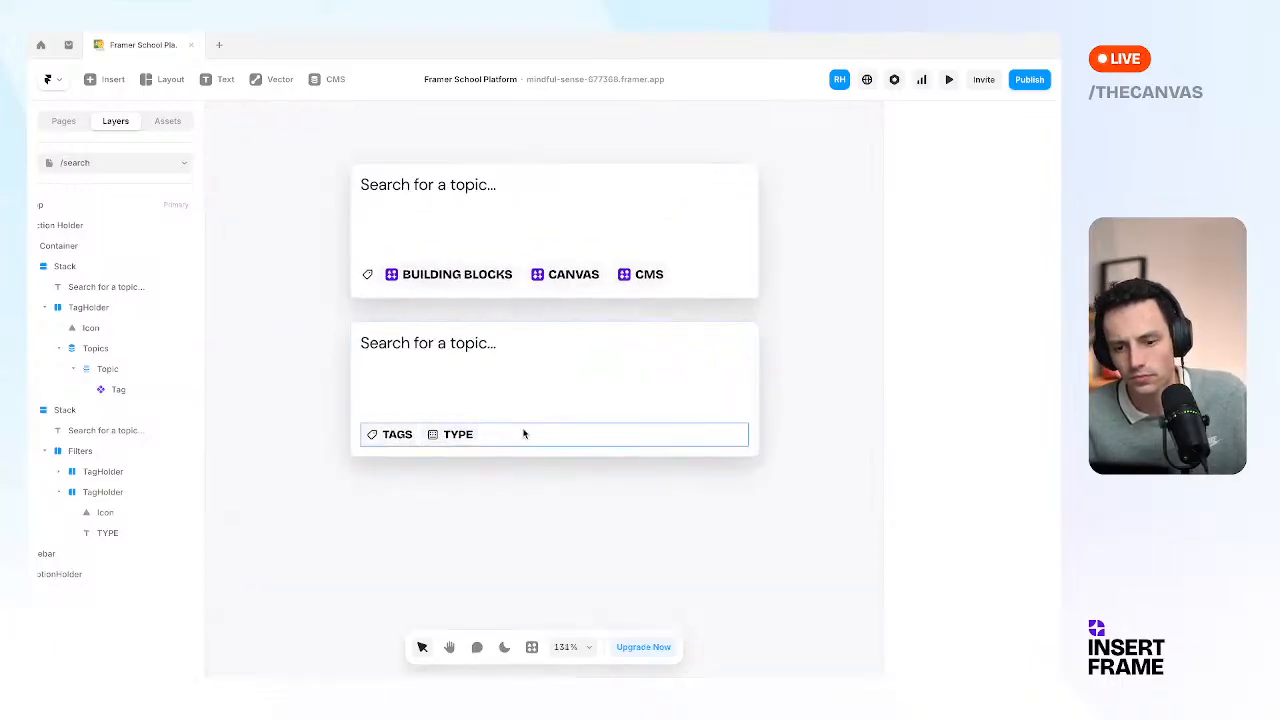
left_click(486, 435)
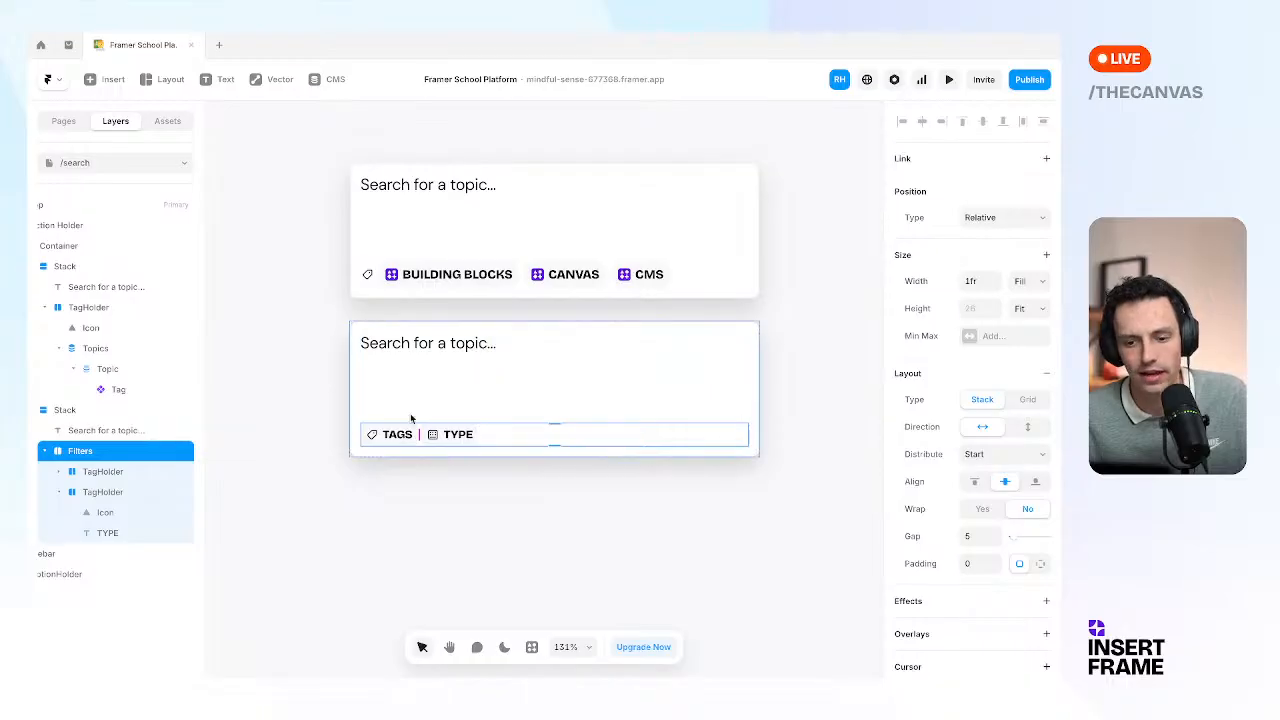
left_click(386, 449)
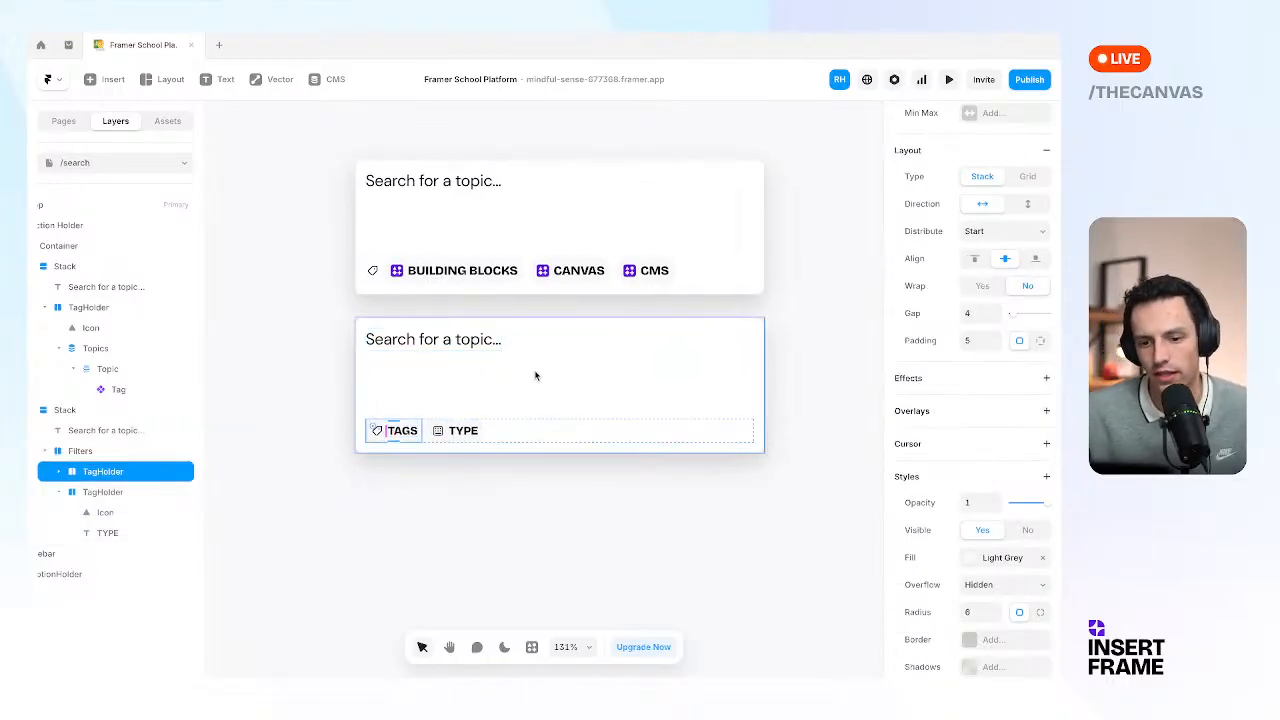
scroll(454, 430, "left", 1)
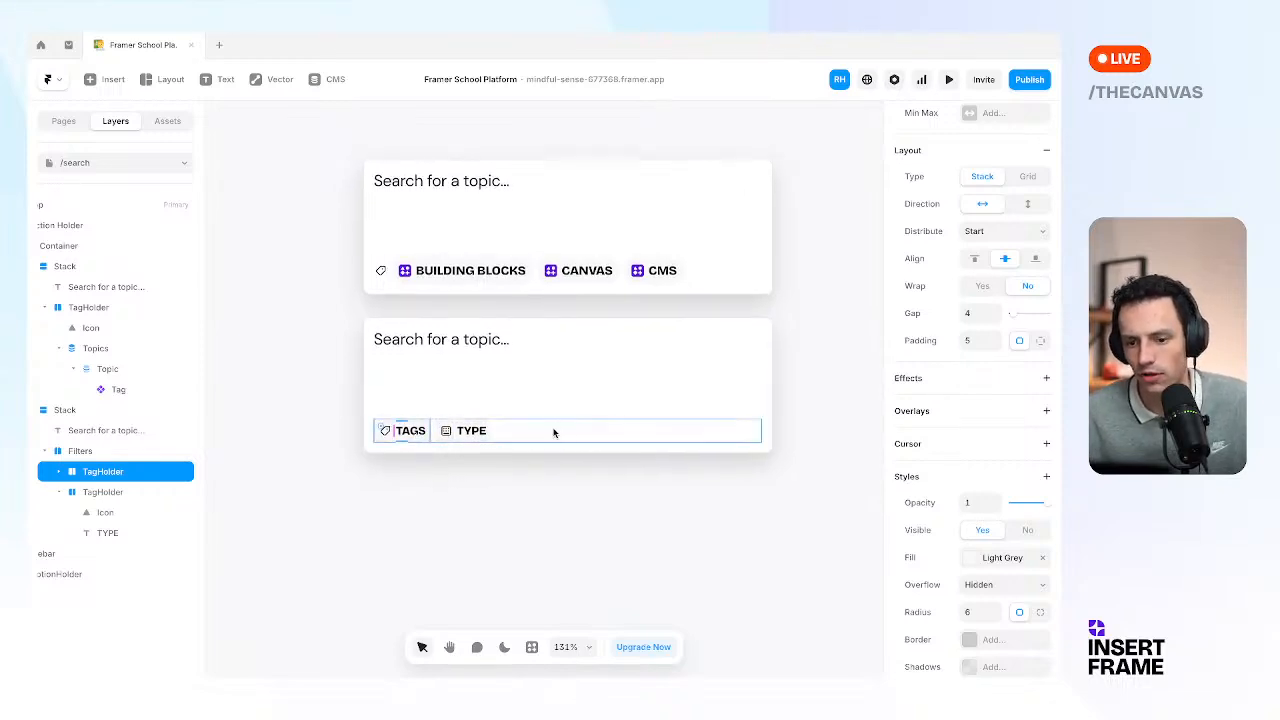
scroll(552, 431, "right", 1)
left_click(790, 391)
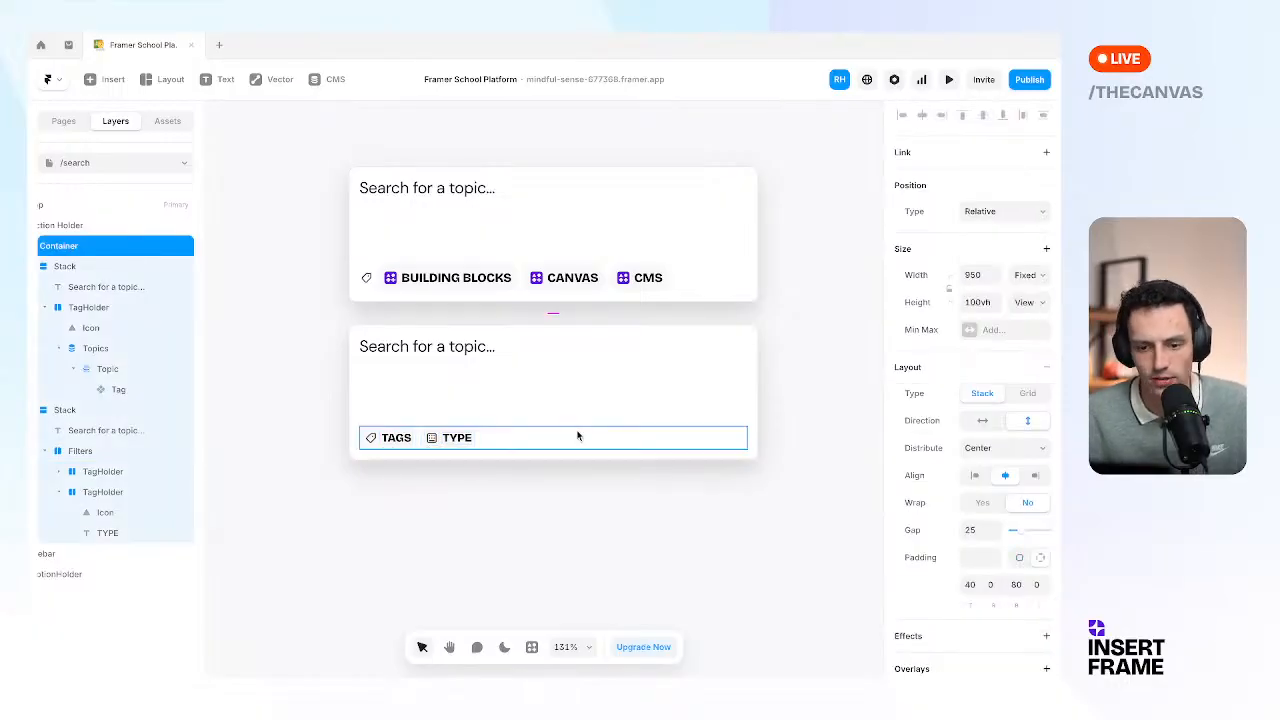
Draw a small frame in the second search box and set its width and height to 40.
left_click(705, 442)
key("f")
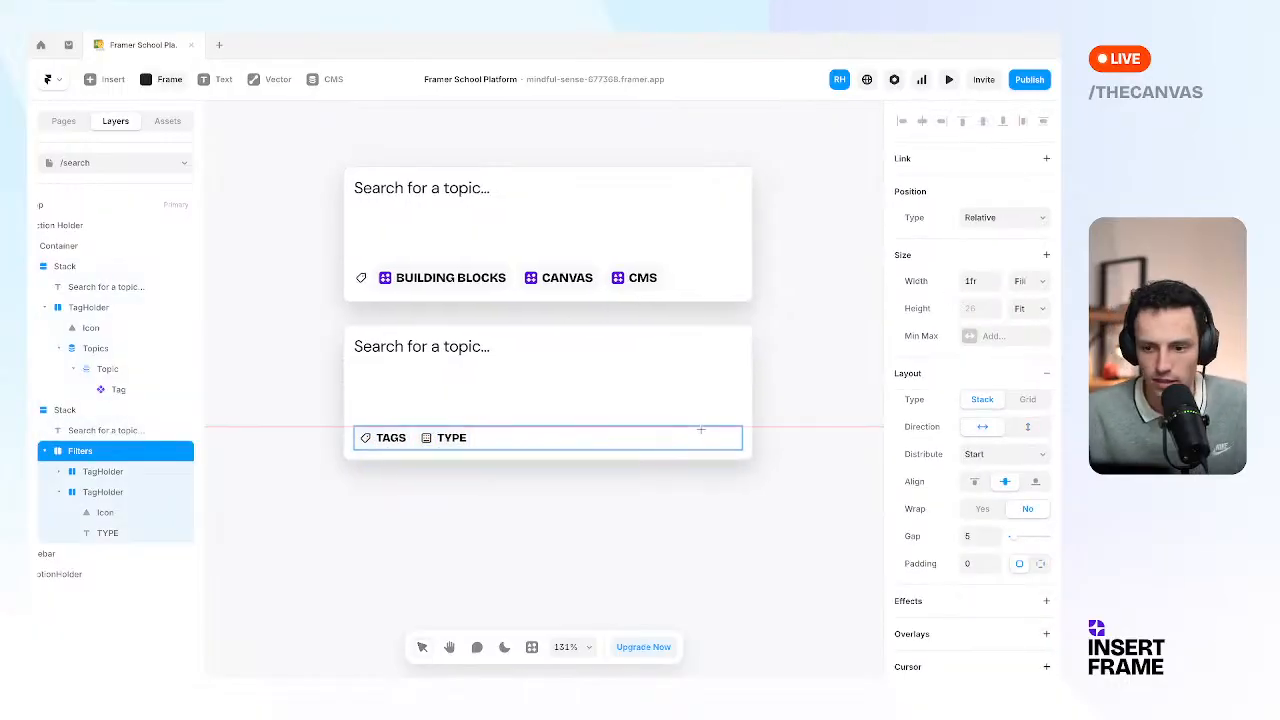
left_click_drag(691, 428, 745, 462)
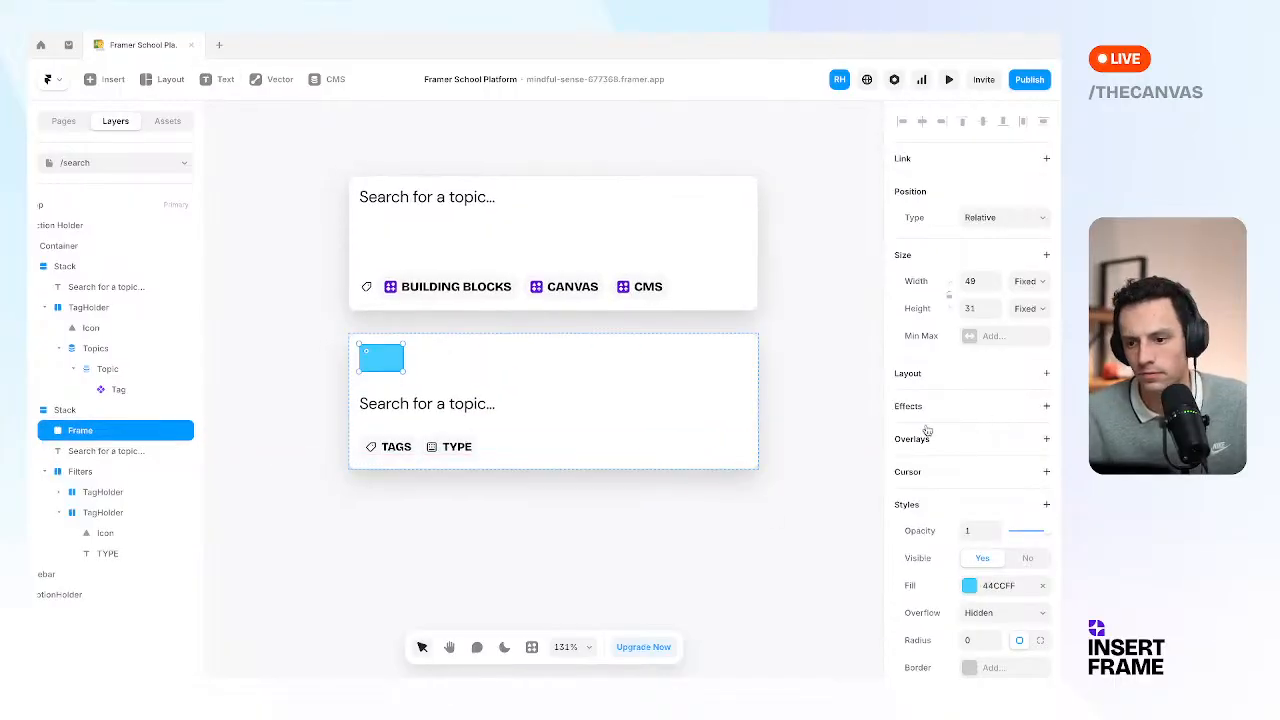
left_click(980, 281)
type("40")
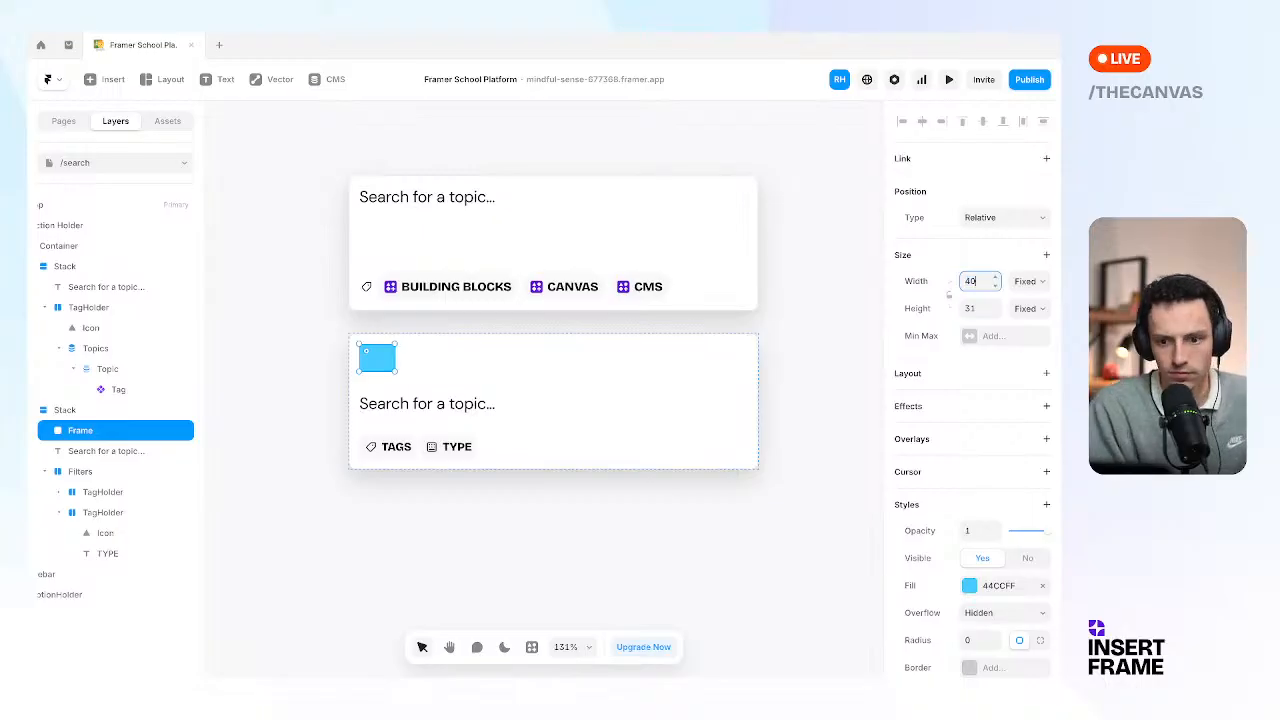
left_click(979, 307)
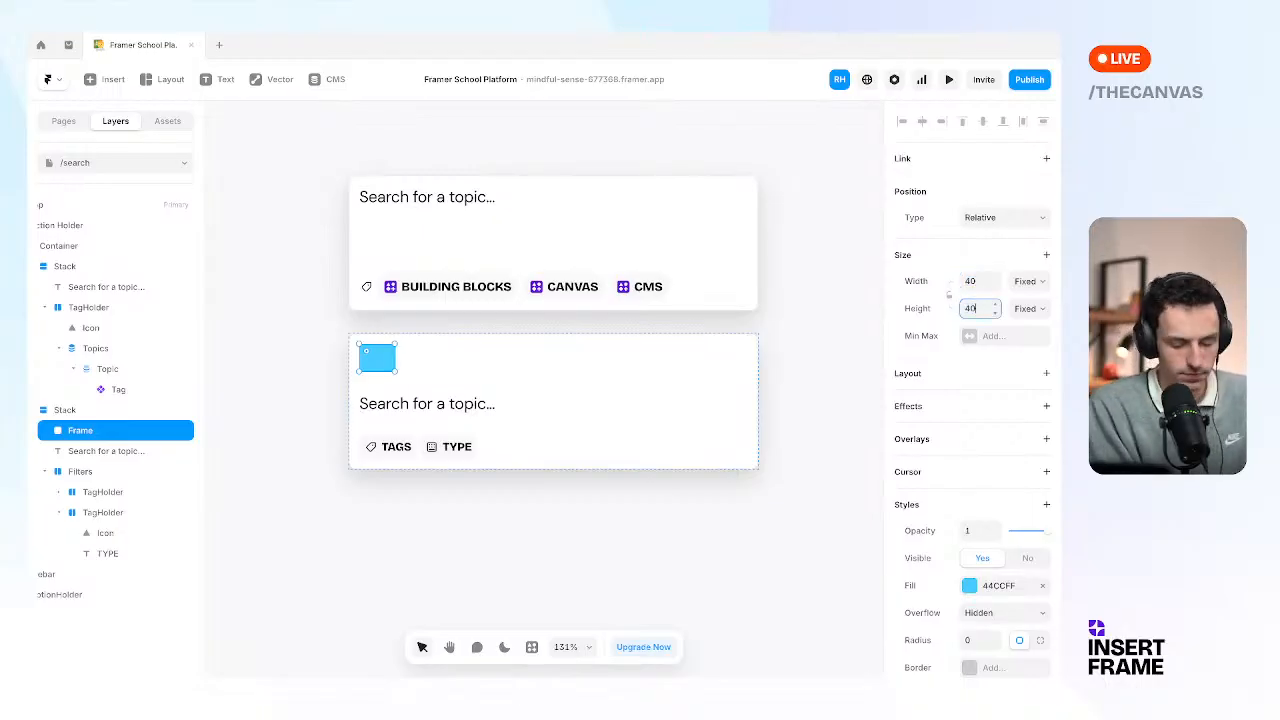
key("Return")
Round the new 40 by 40 frame into a circle with a corner radius of 999.
left_click(976, 641)
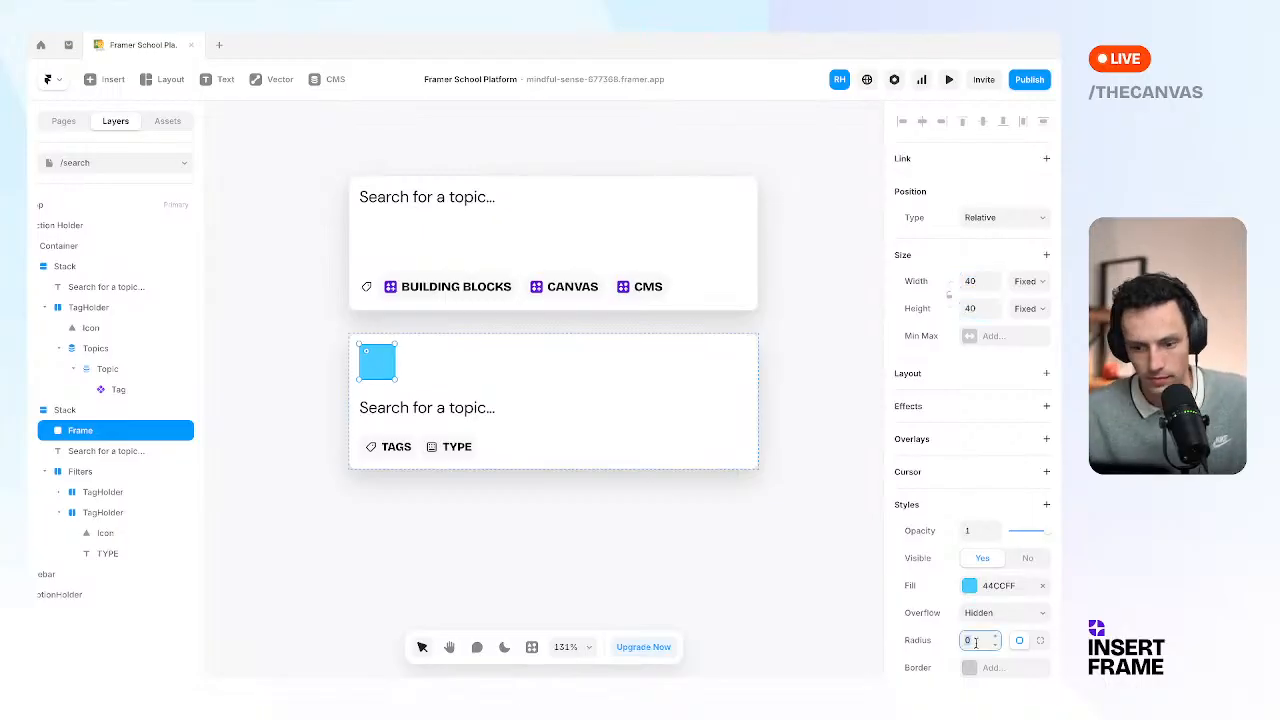
type("999")
key("Return")
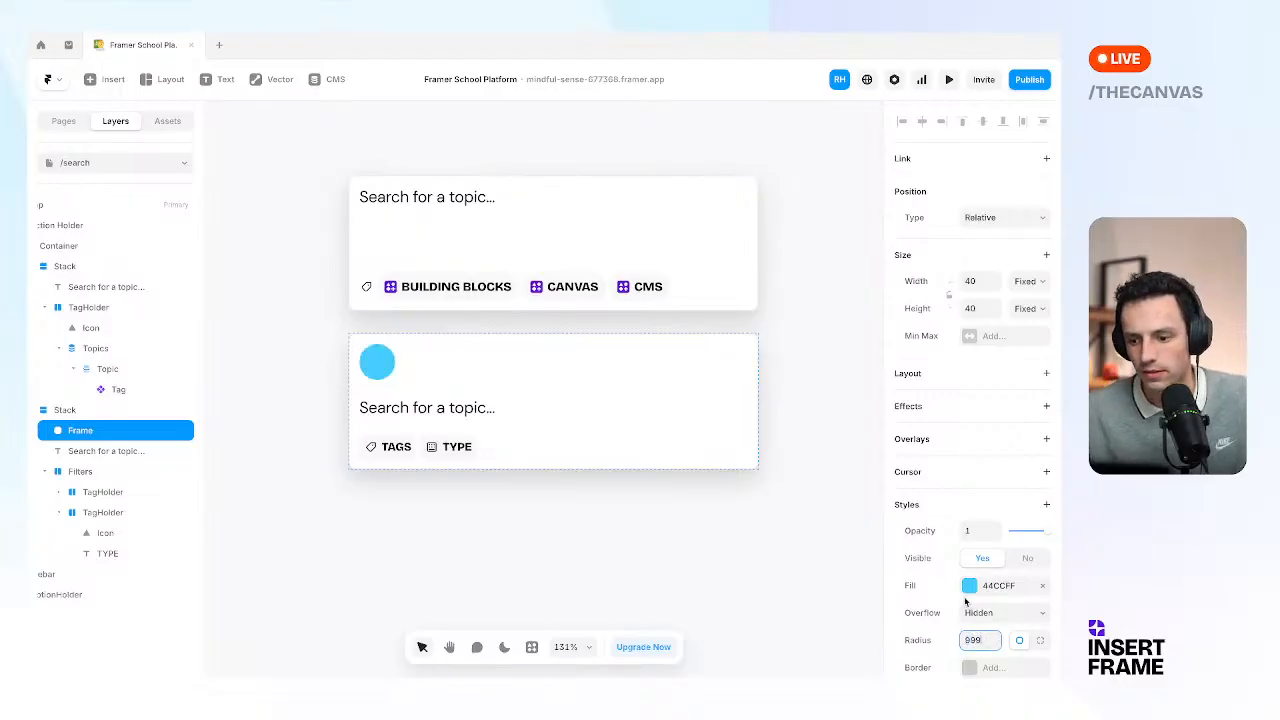
Fill the circular frame with the Purple style colour at 10% opacity.
left_click(969, 586)
left_click(758, 616)
left_click(813, 472)
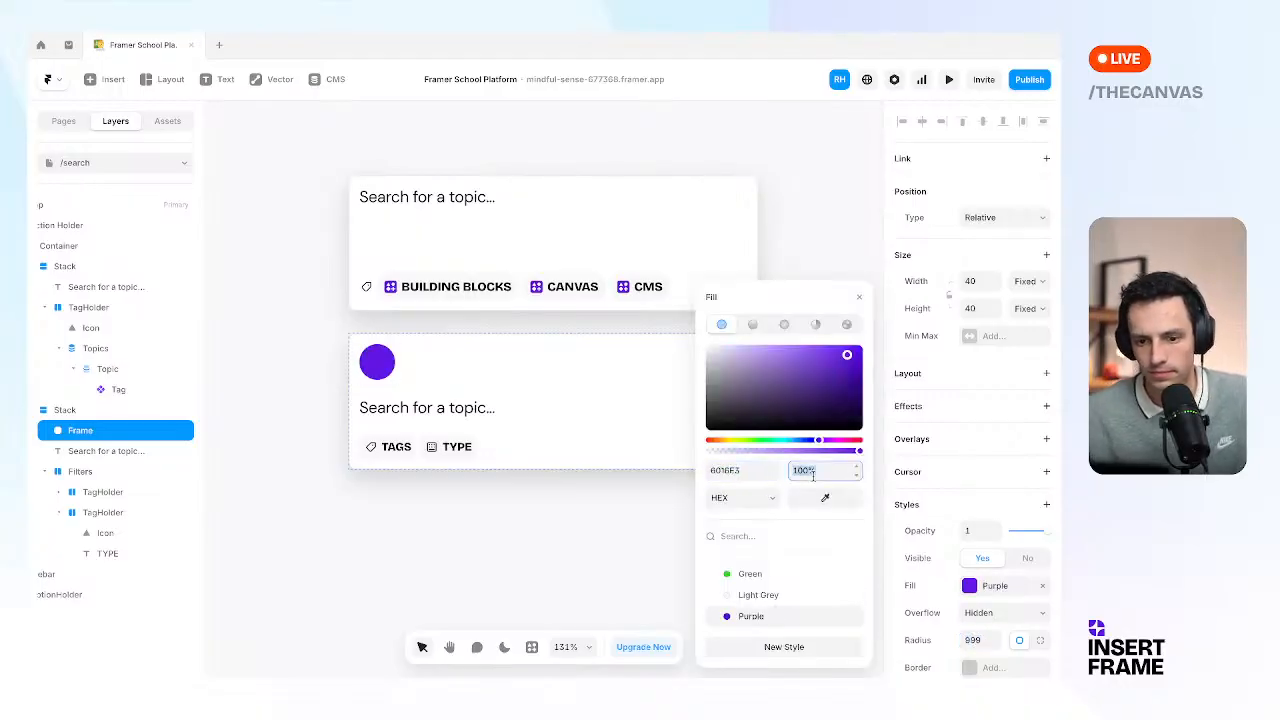
type("10")
key("Return")
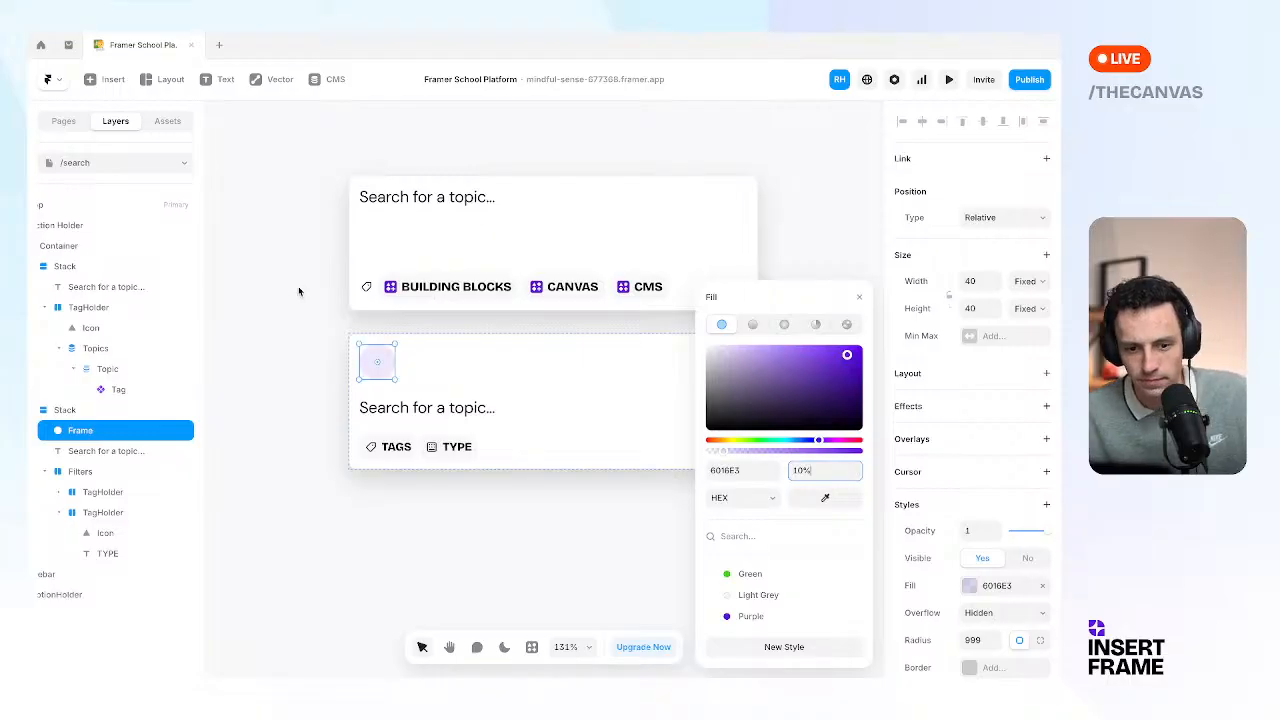
Move the light purple circle into the Filters row after the TYPE filter and resize it to 28 by 28.
left_click(59, 512)
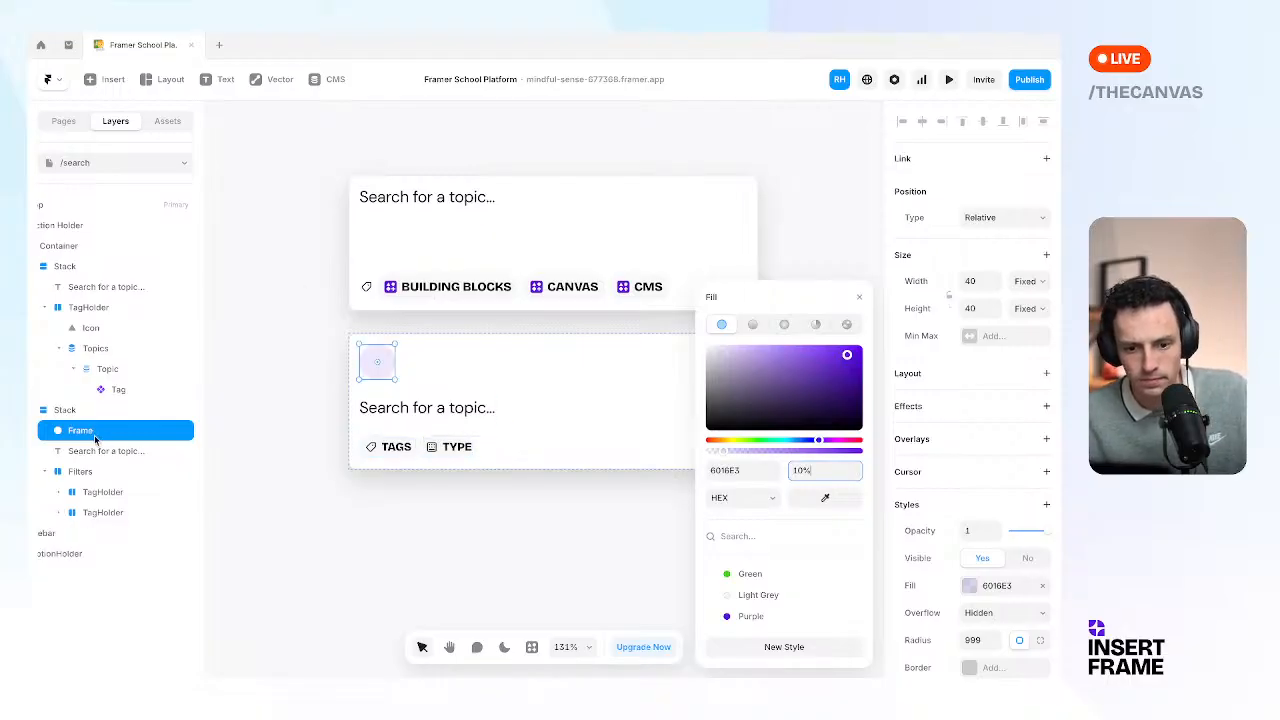
left_click_drag(94, 436, 112, 512)
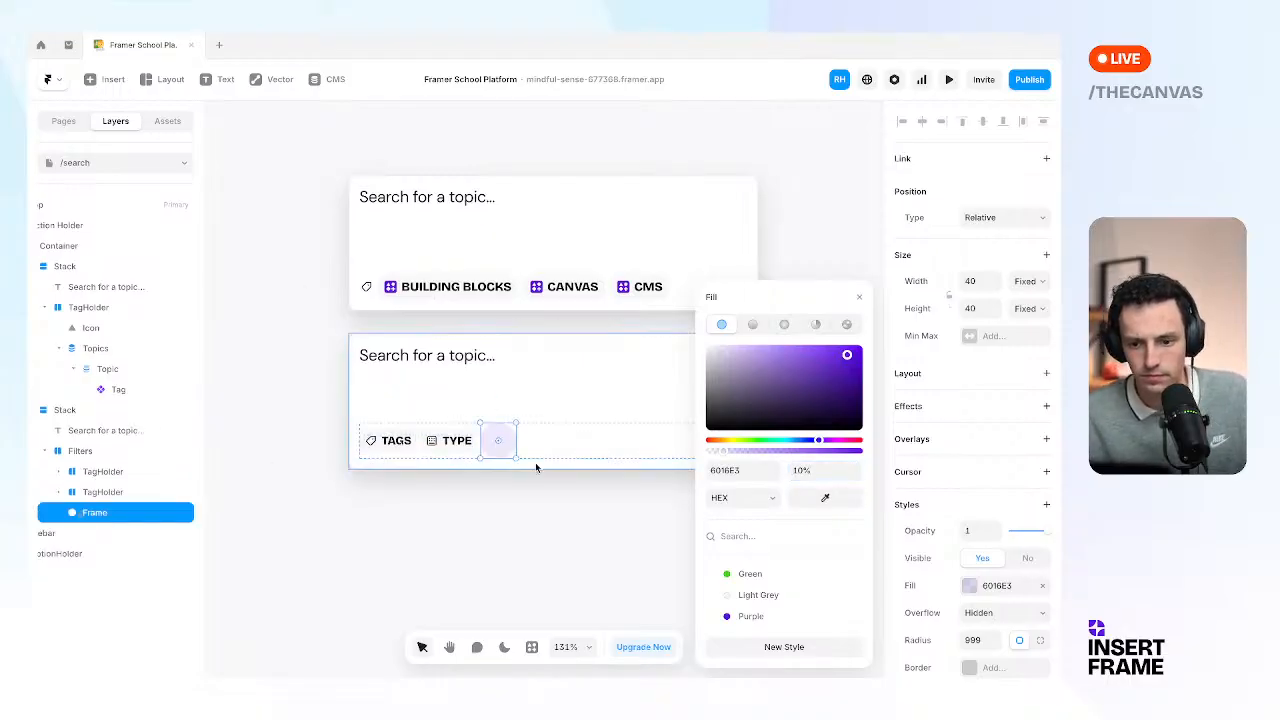
scroll(535, 465, "right", 3)
scroll(536, 468, "left", 1)
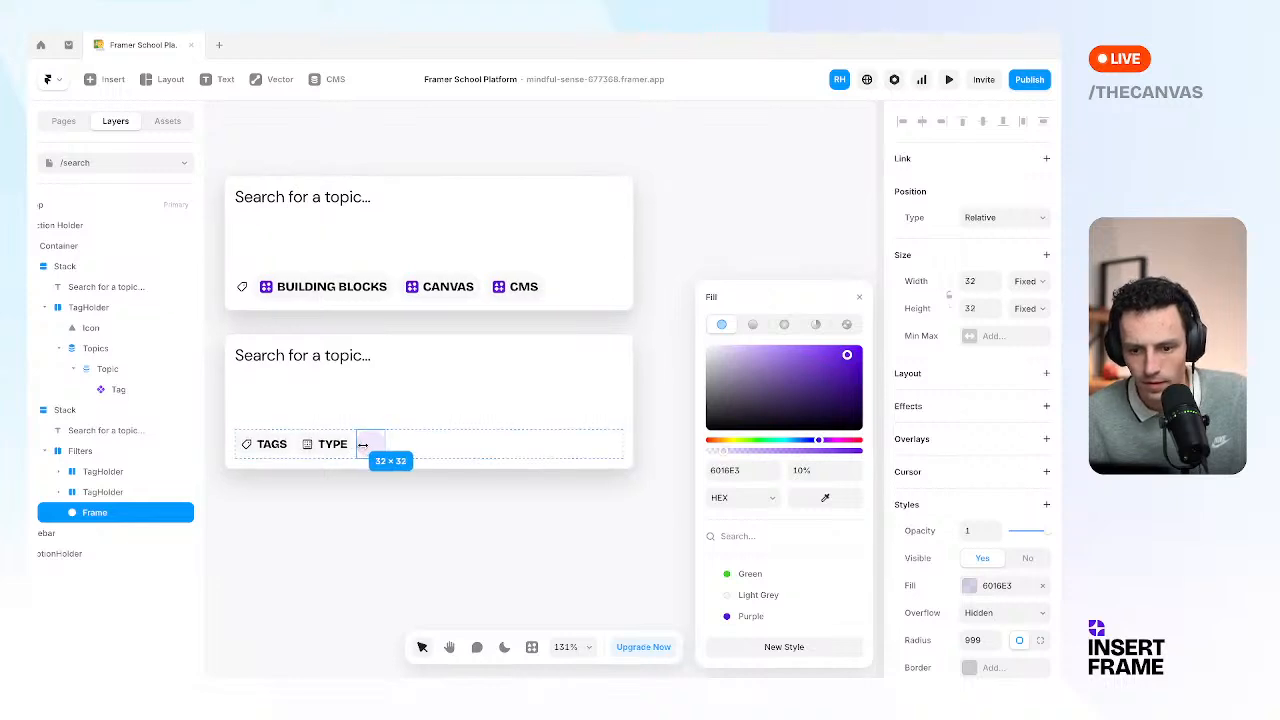
left_click(340, 452)
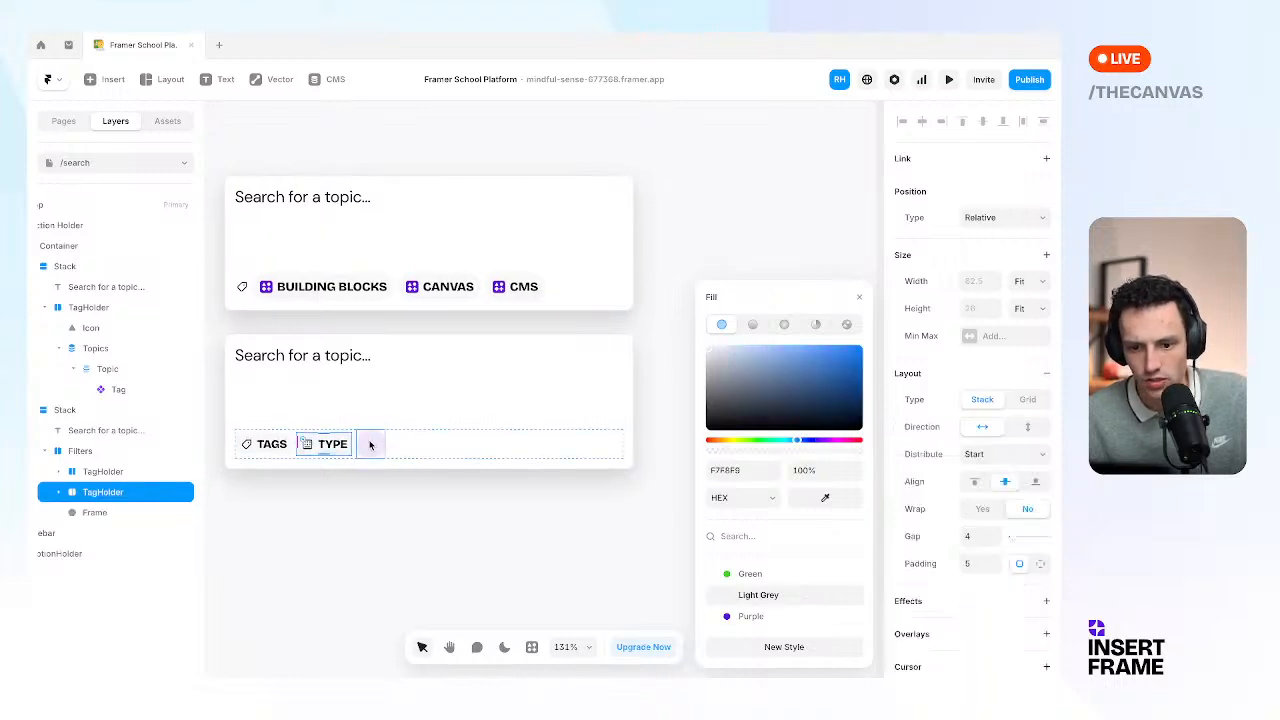
left_click(370, 445)
left_click_drag(385, 446, 381, 447)
Set the height of both the TAGS and TYPE filter holders to 100% of the Filters row.
left_click(341, 451)
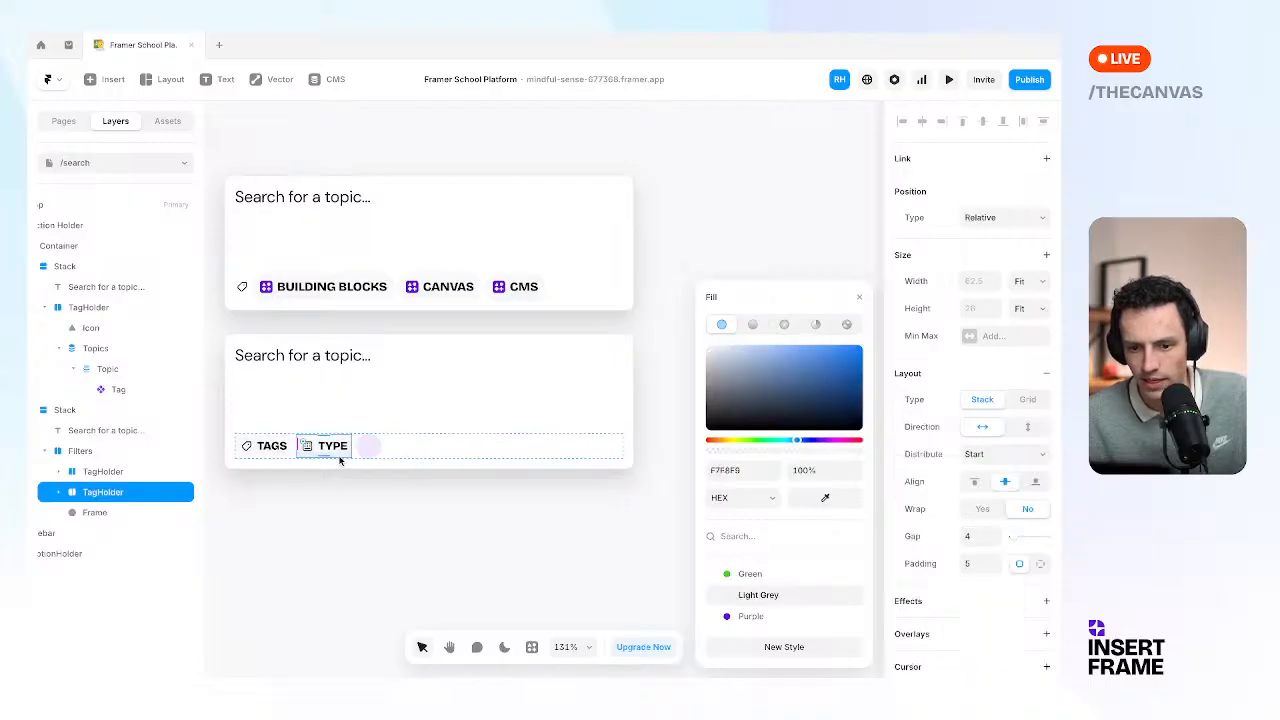
left_click(271, 448, "shift")
left_click(975, 311)
type("2")
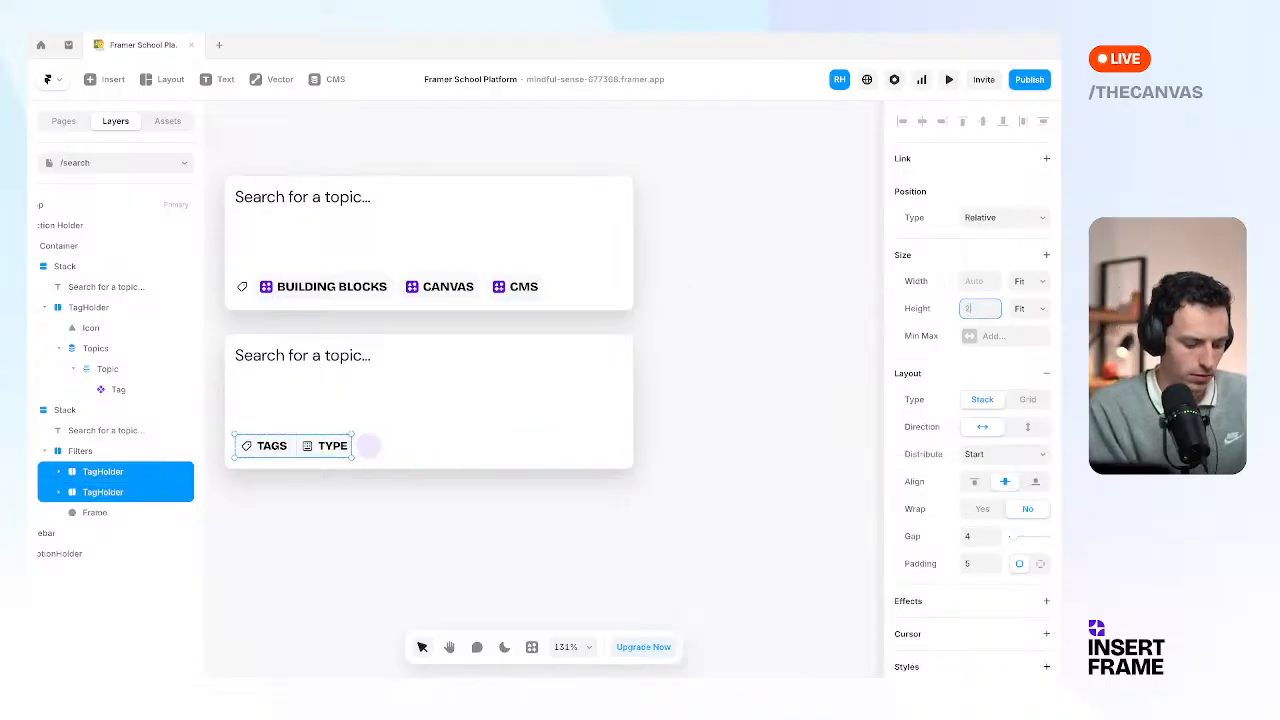
type("8")
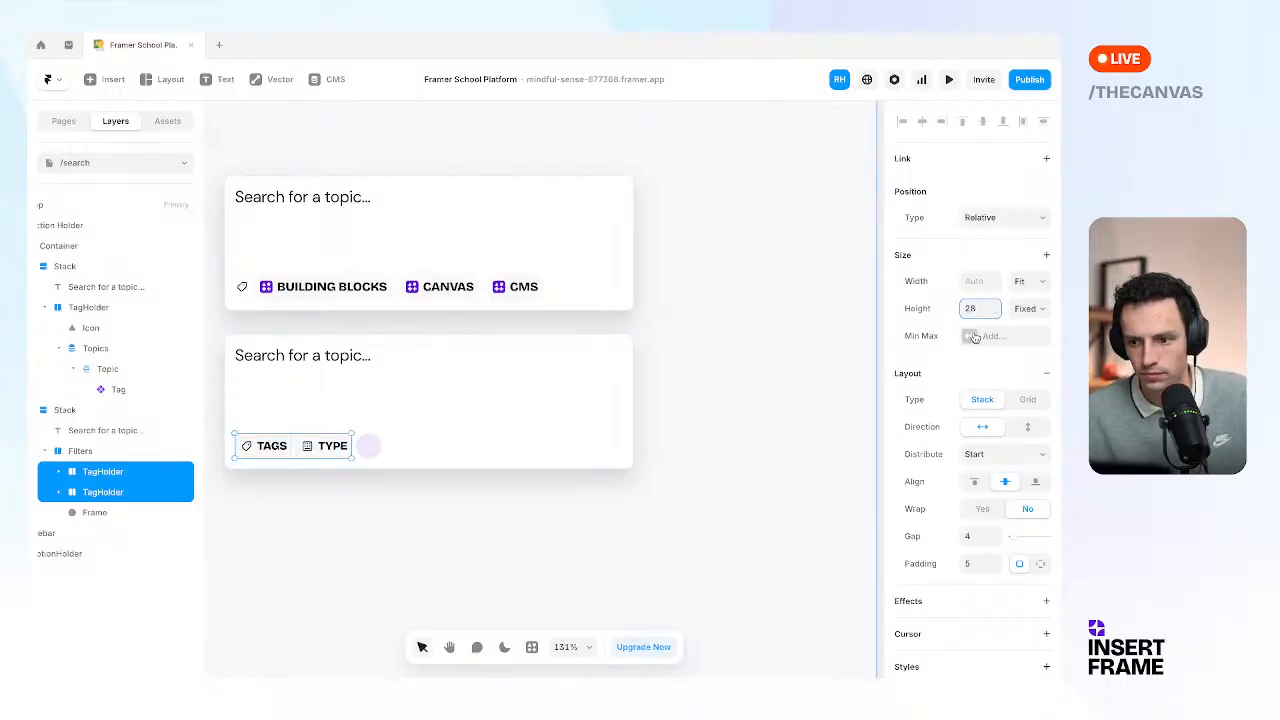
type("%")
key("Return")
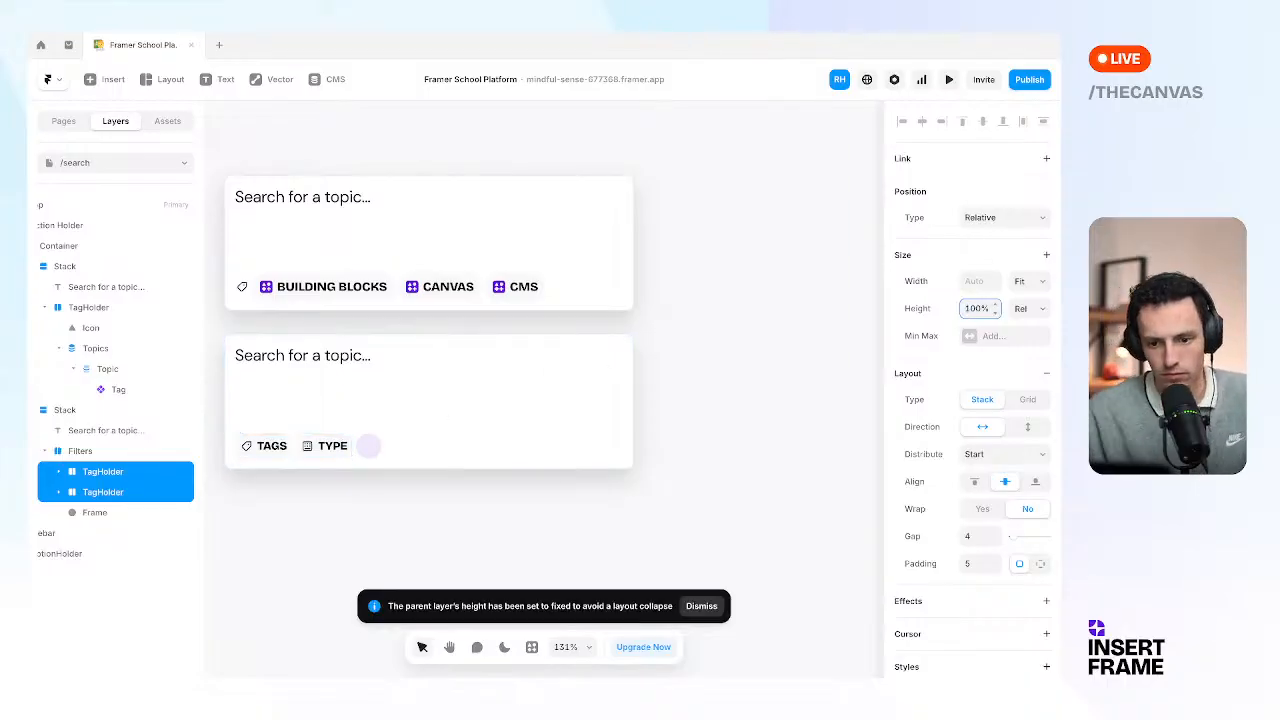
Change the distribution of the Filters row to Space Between.
left_click(403, 448)
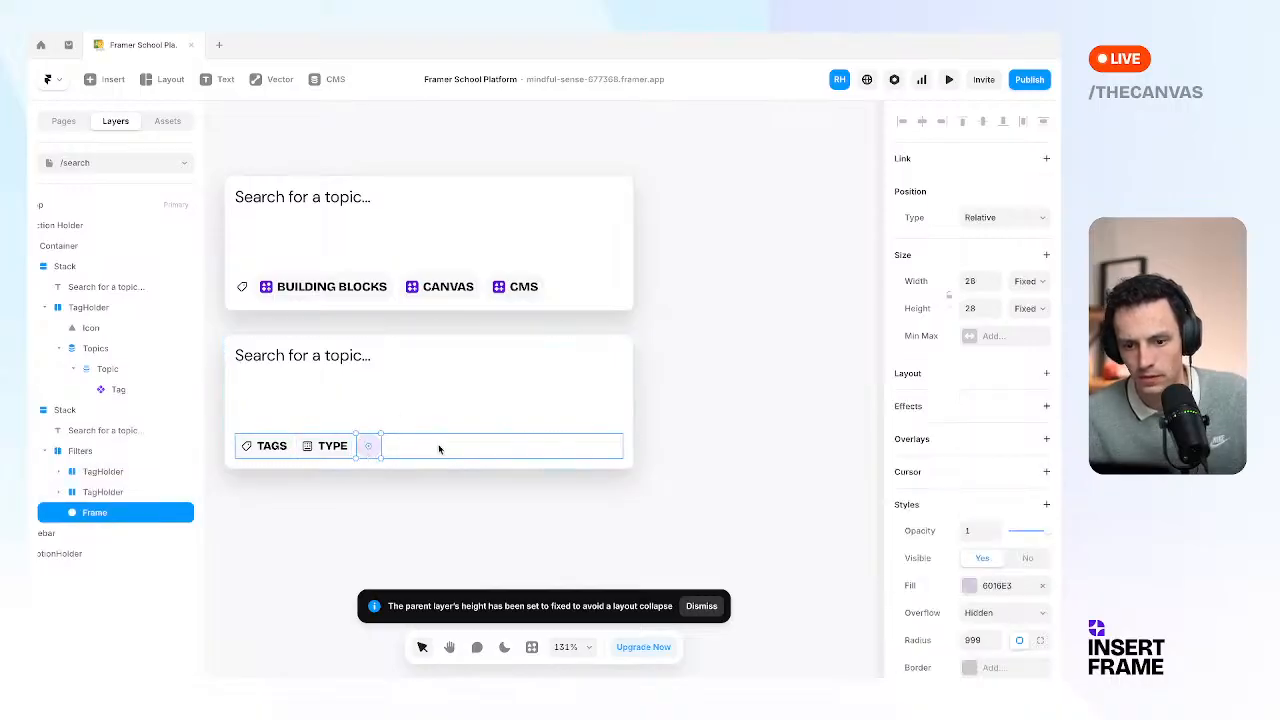
left_click(1000, 454)
left_click(974, 501)
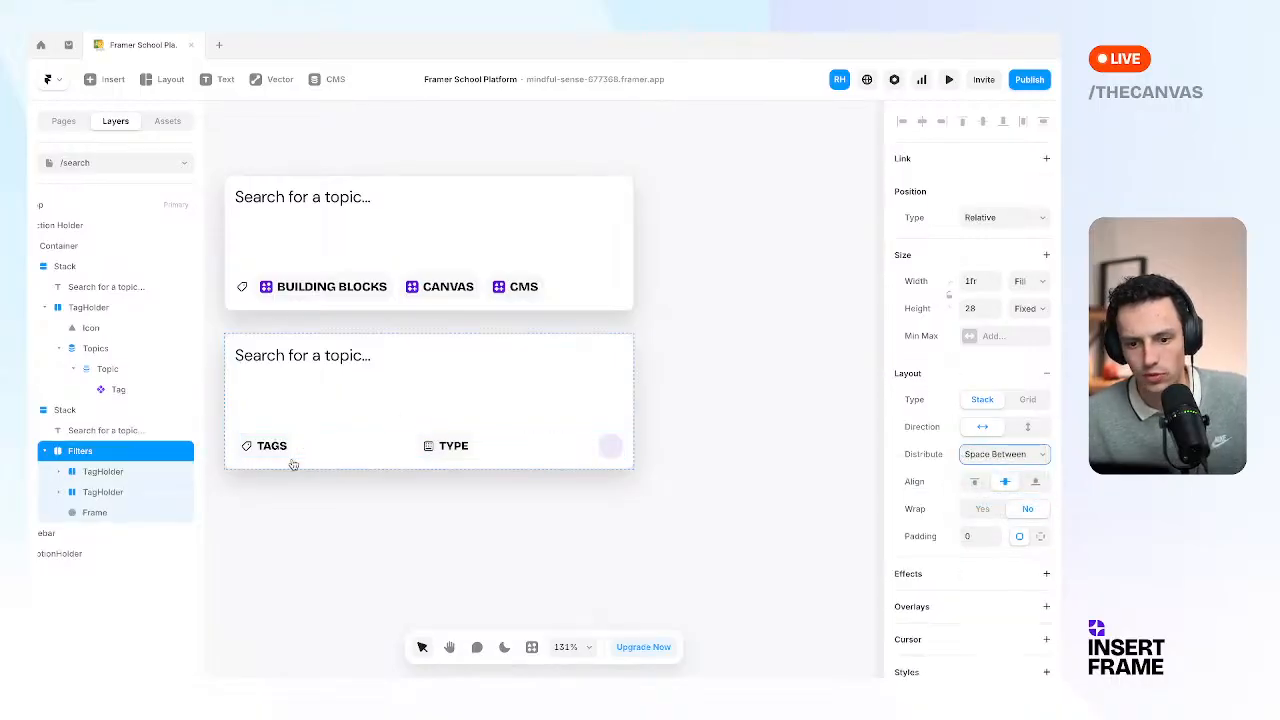
Wrap the TAGS and TYPE filters in their own stack with automatic width and a gap of 8.
key("Return")
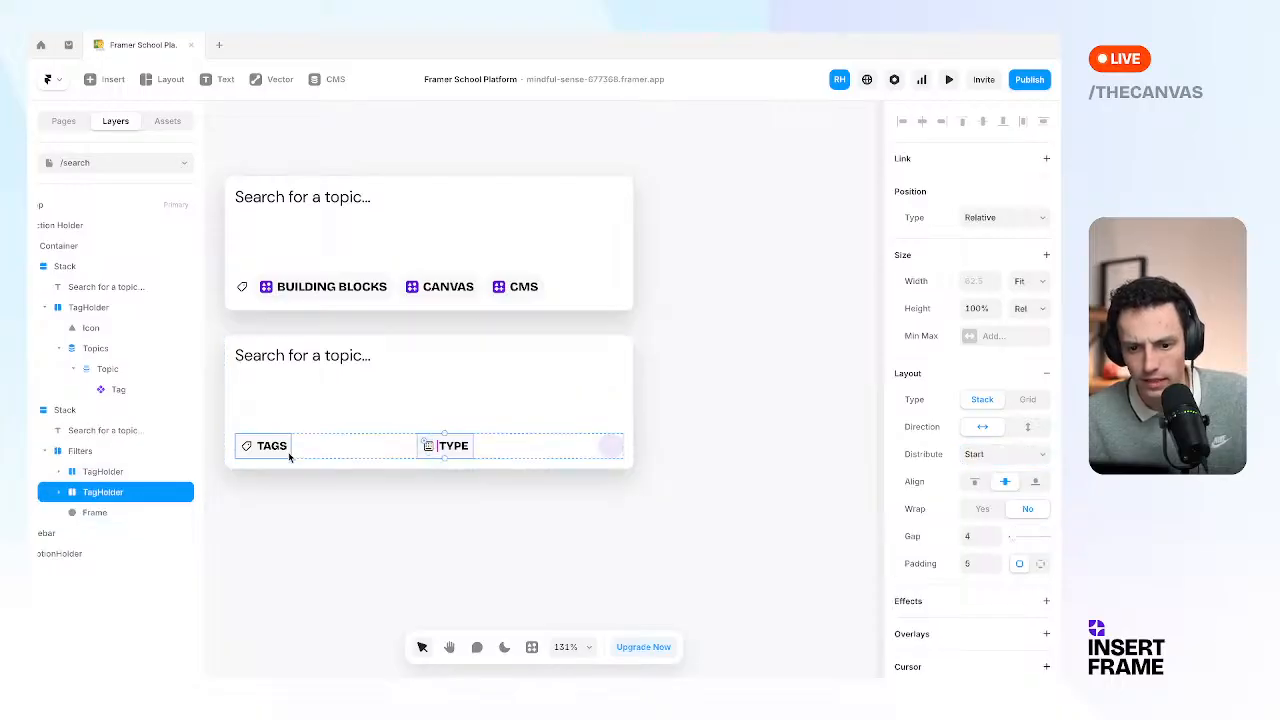
right_click(290, 449)
left_click(362, 424)
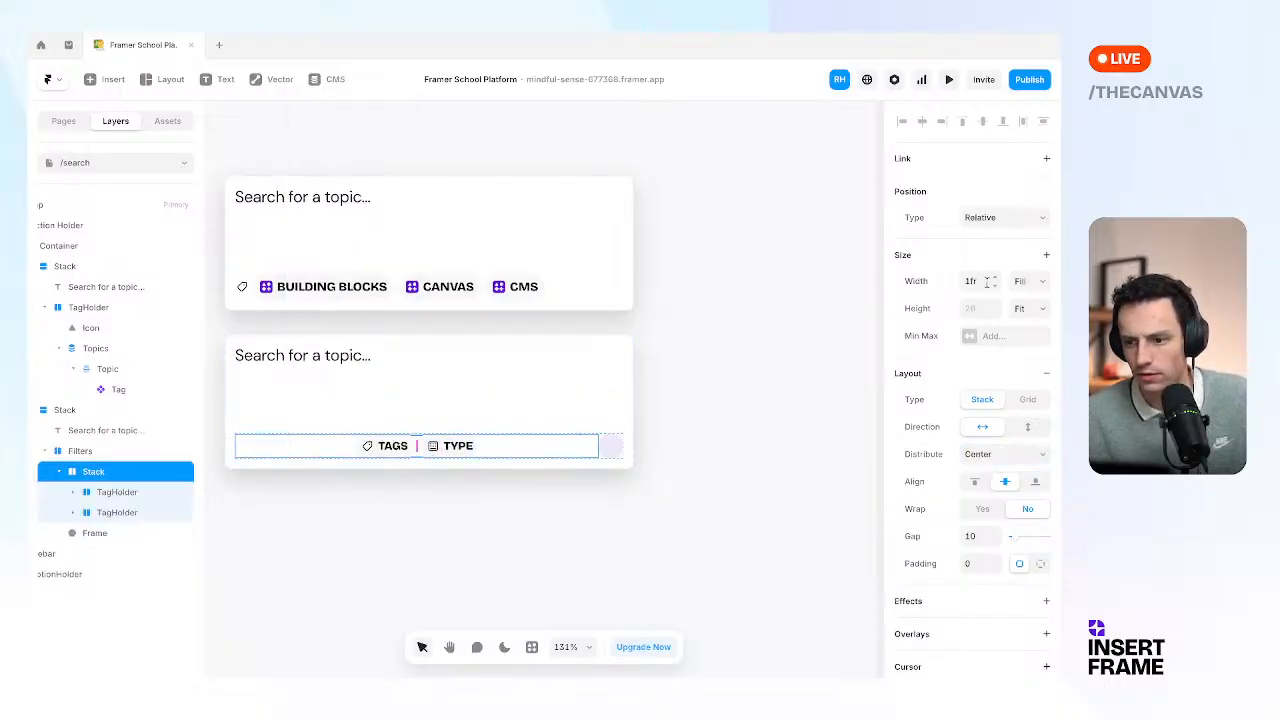
type("aut")
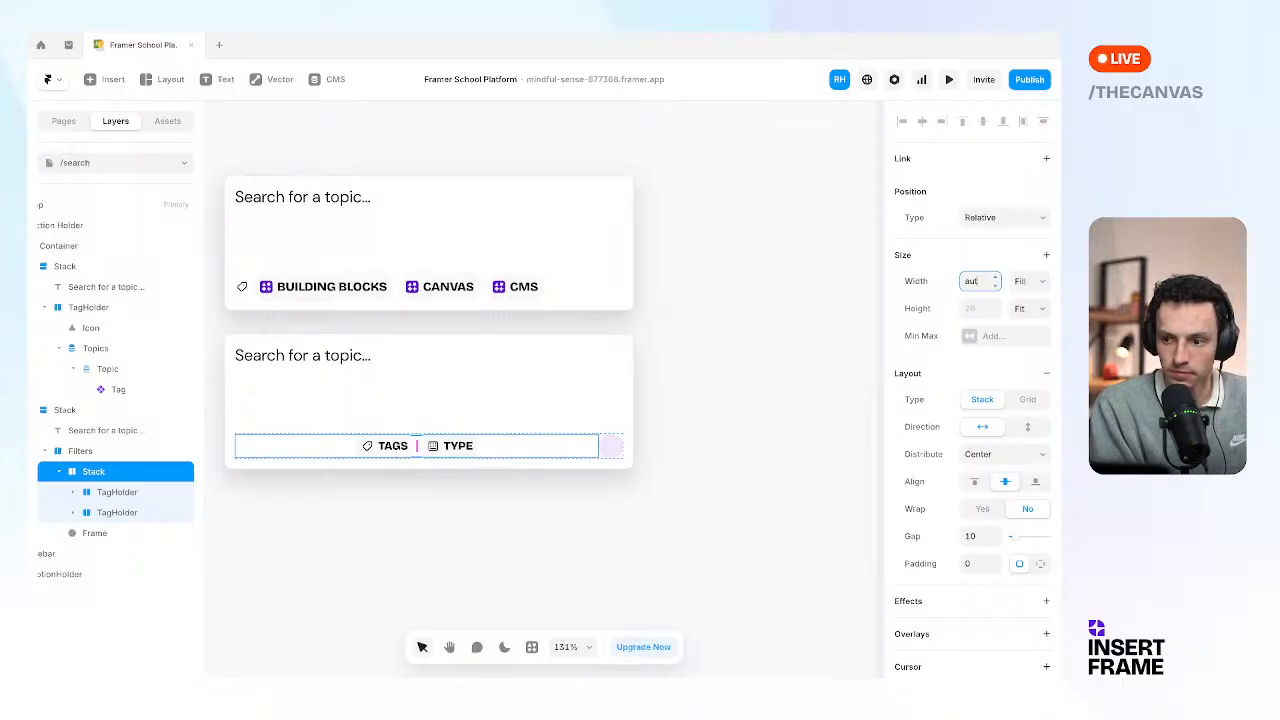
type("o")
key("Return")
left_click(320, 585)
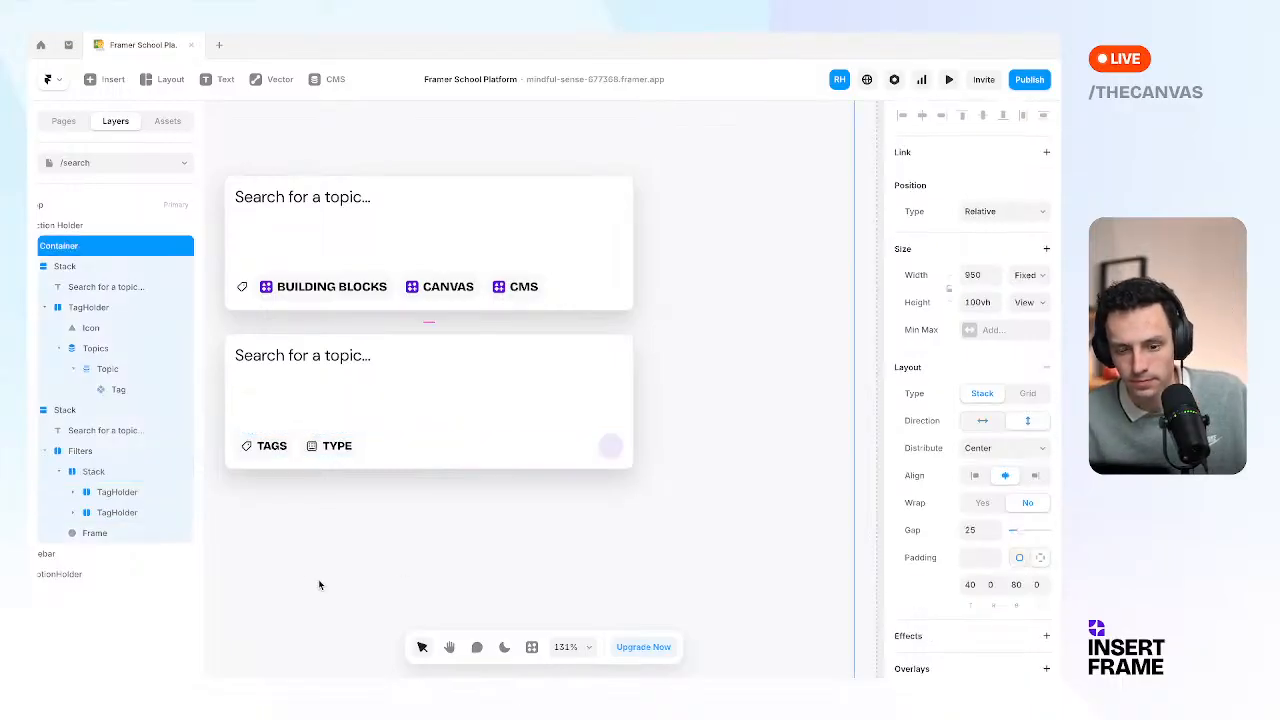
left_click(296, 448)
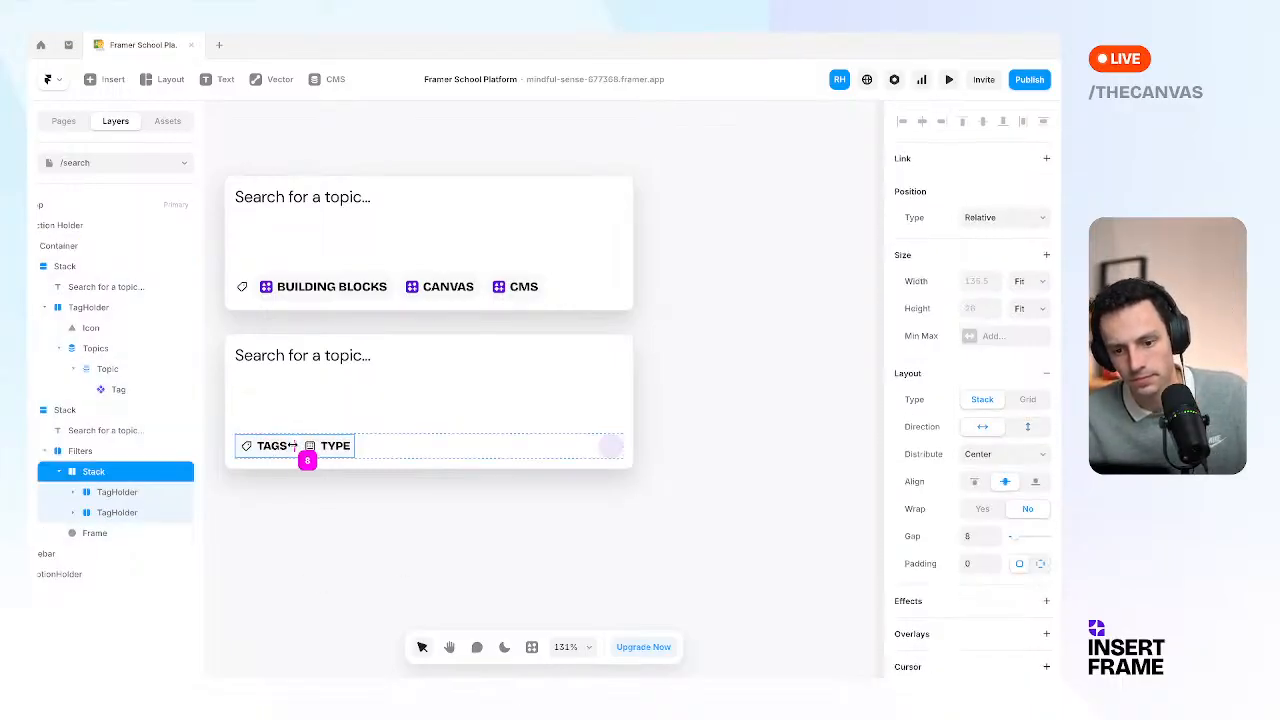
Change the TYPE filter's label to LESSON TYPE.
double_click(322, 445)
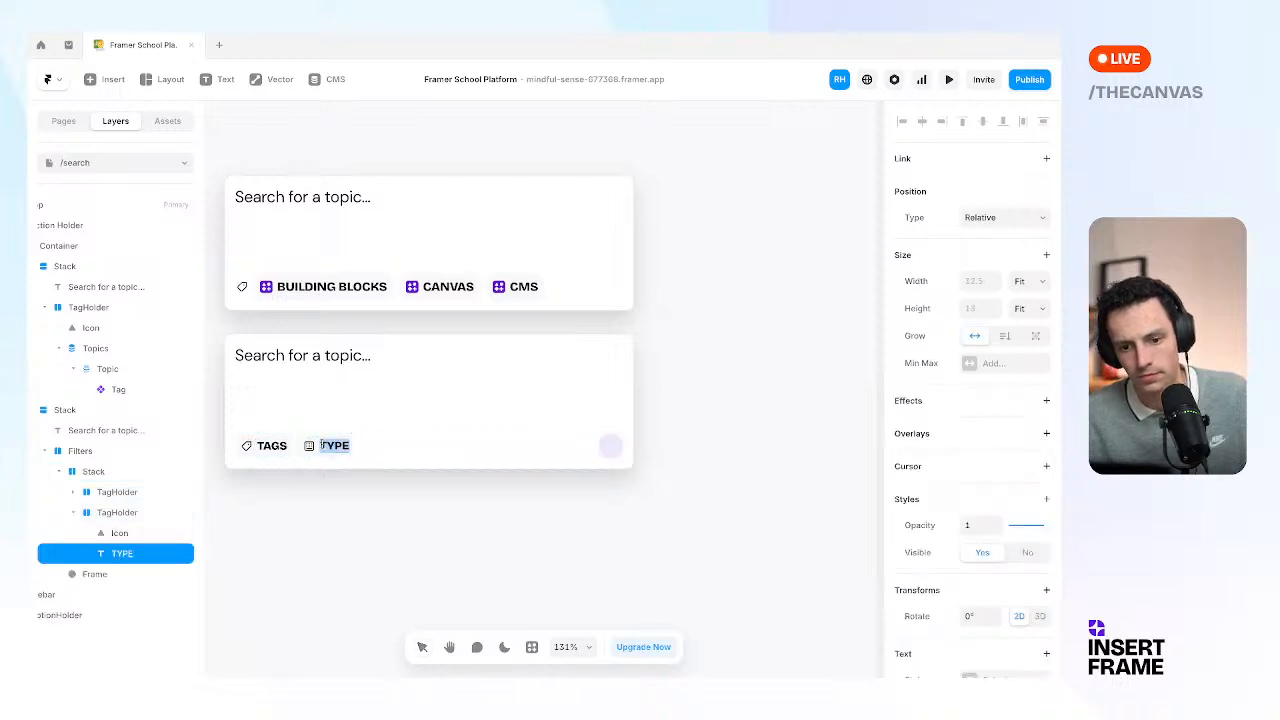
type("LESSON")
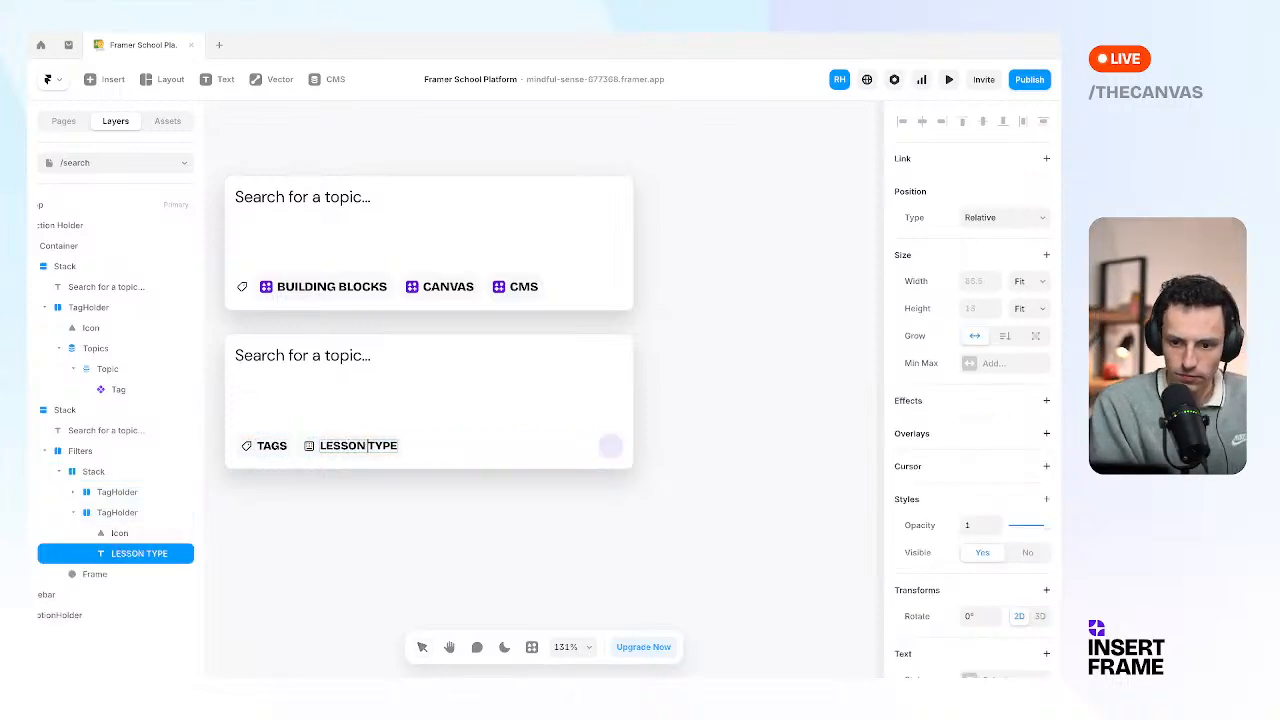
left_click(374, 484)
left_click(409, 514)
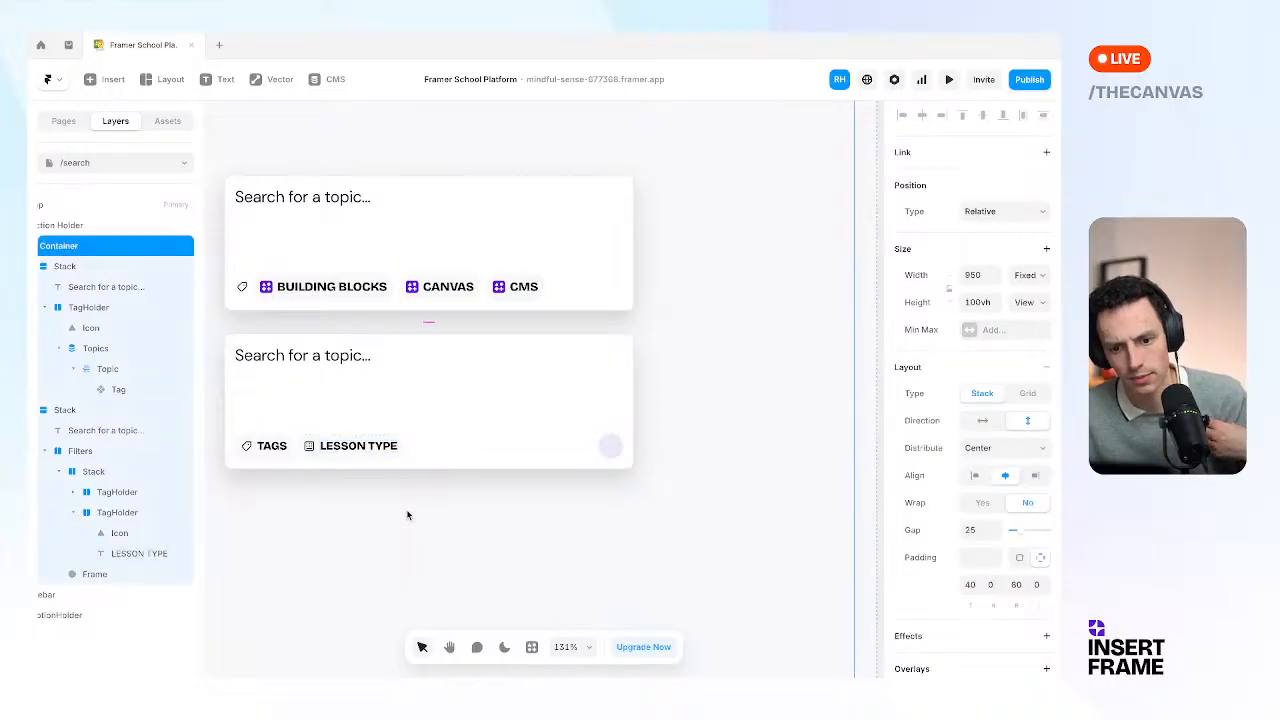
Place a copy of the LESSON TYPE filter's icon inside the light purple circle.
left_click(601, 453)
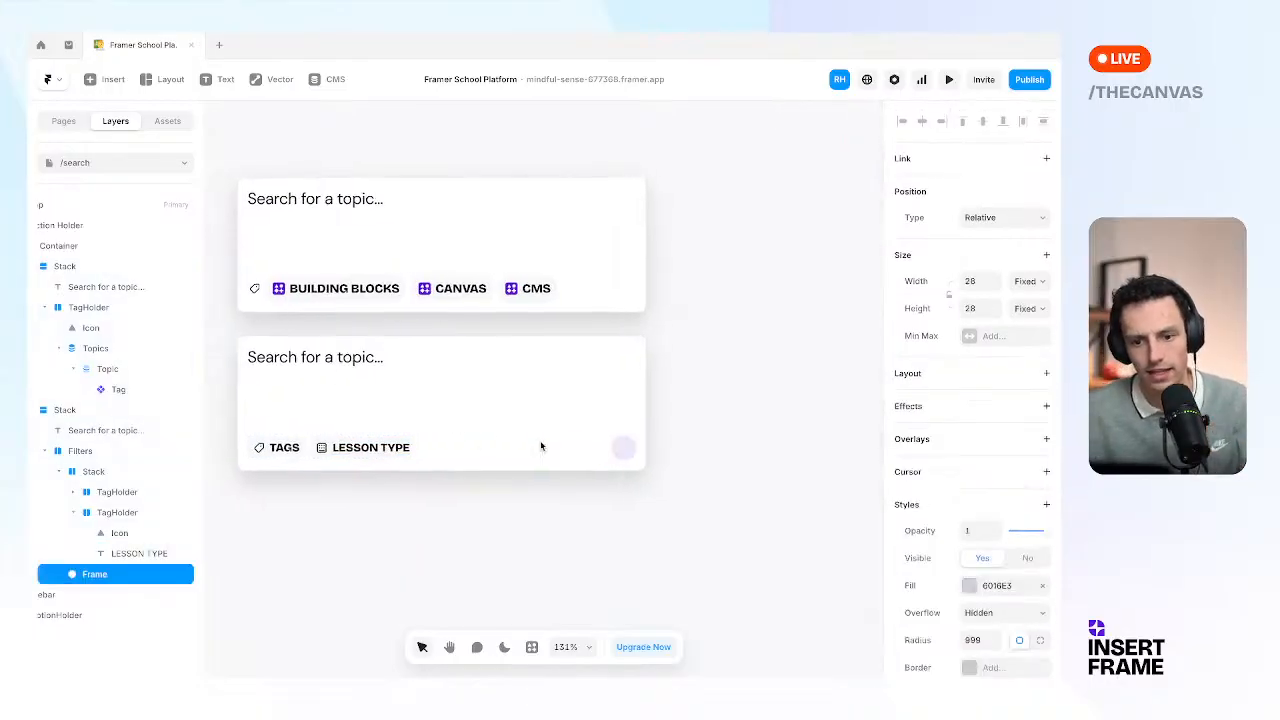
left_click(320, 447)
left_click_drag(430, 457, 620, 446)
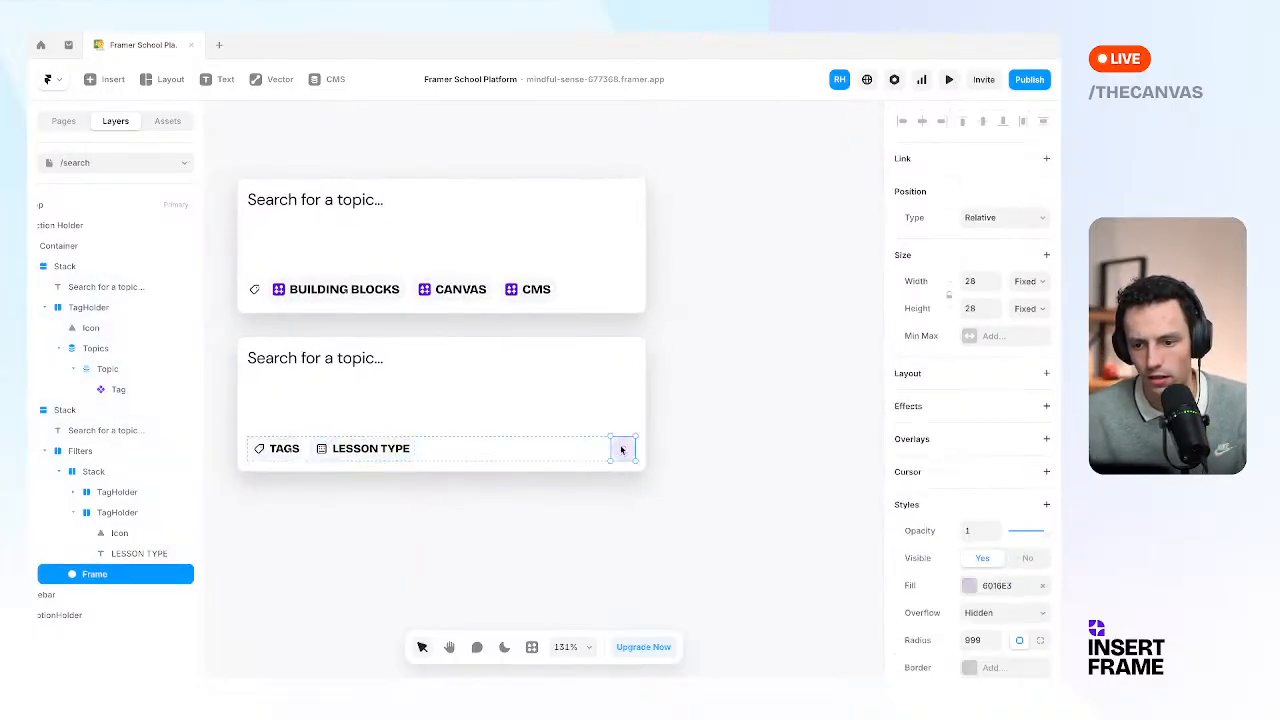
Swap the icon in the circle for Arrow Right and set its stroke to the Purple style.
scroll(1036, 590, "down", 3)
left_click(985, 522)
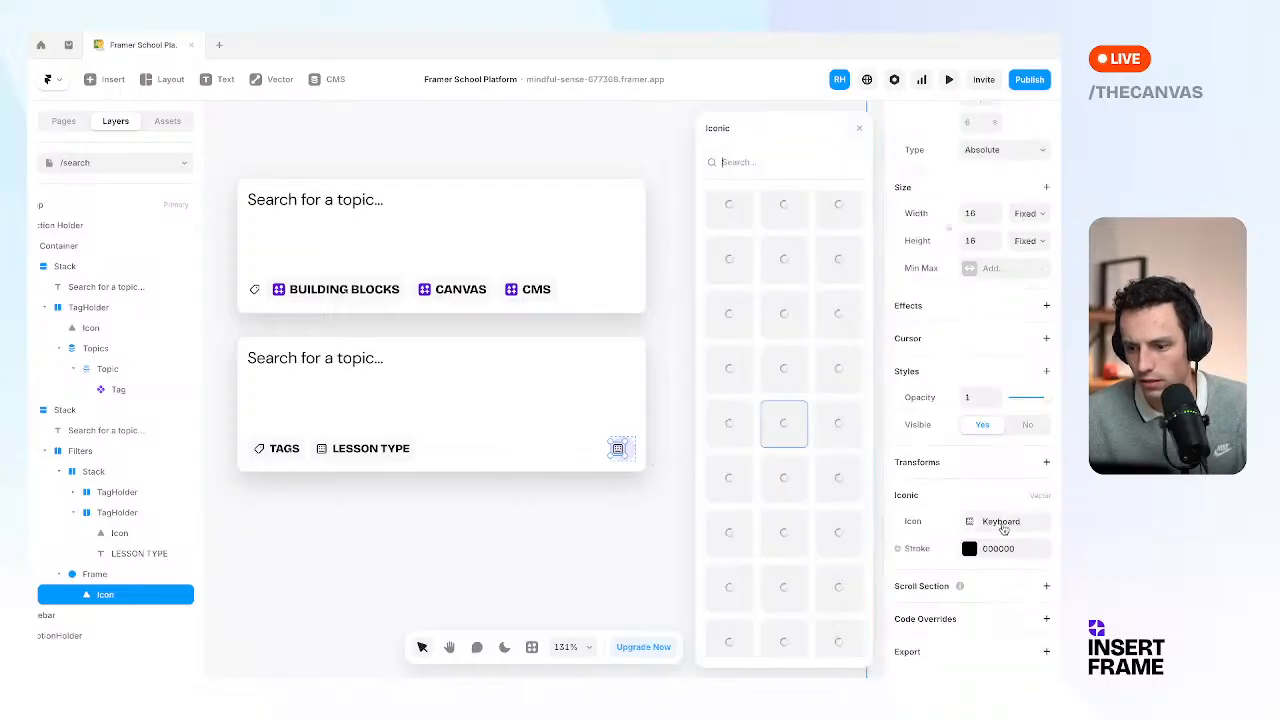
type("arrow")
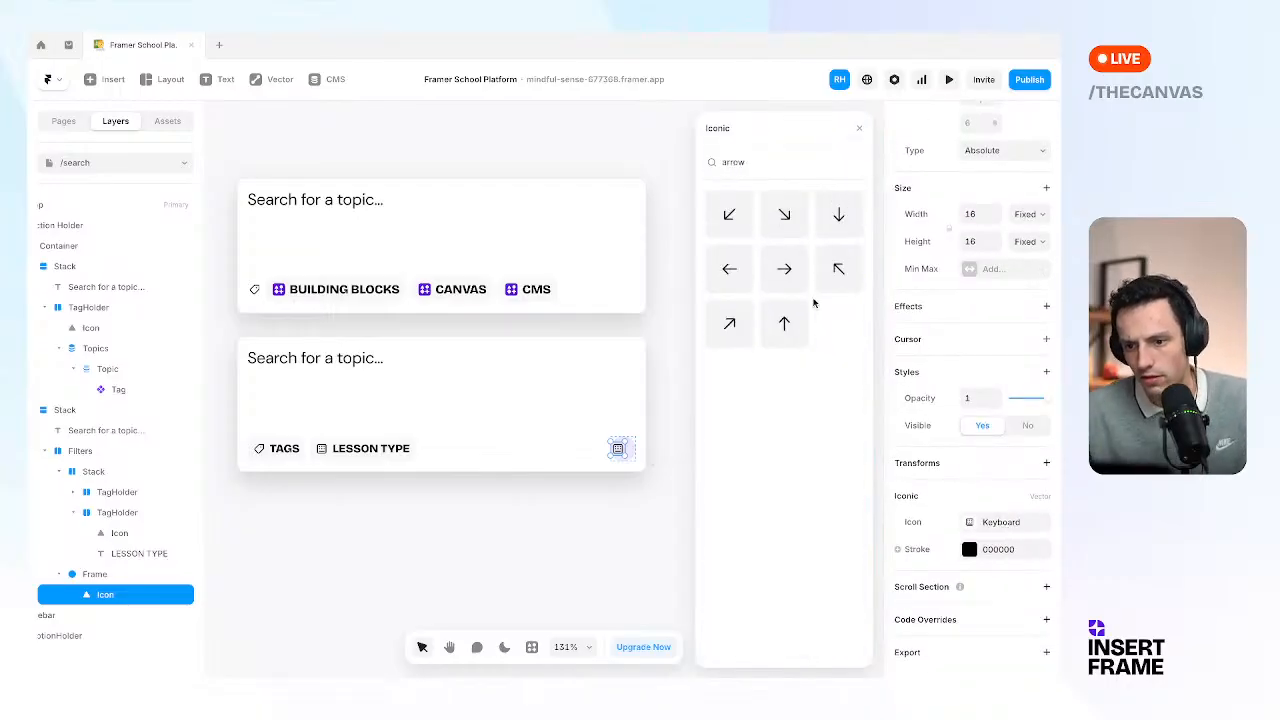
left_click(784, 268)
scroll(645, 490, "up", 3)
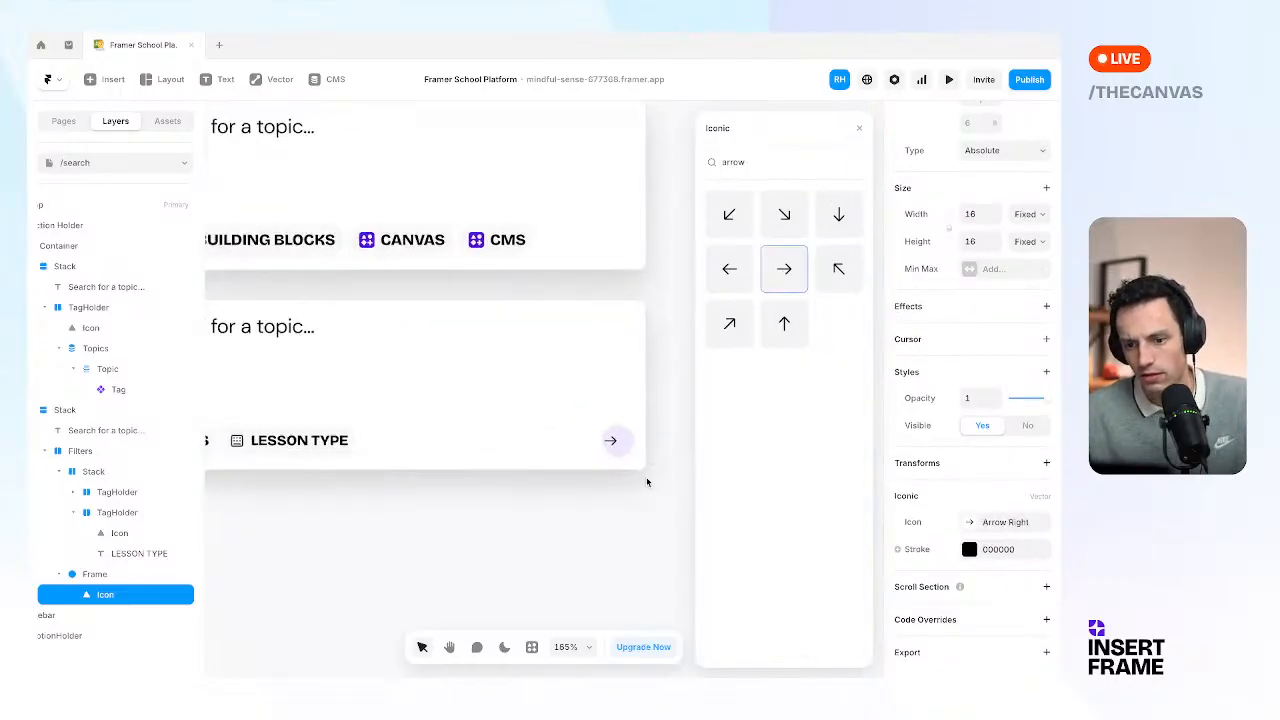
left_click(983, 556)
left_click(745, 616)
Add a stack layout to the circular frame so the arrow icon is centred inside it.
scroll(639, 438, "up", 3)
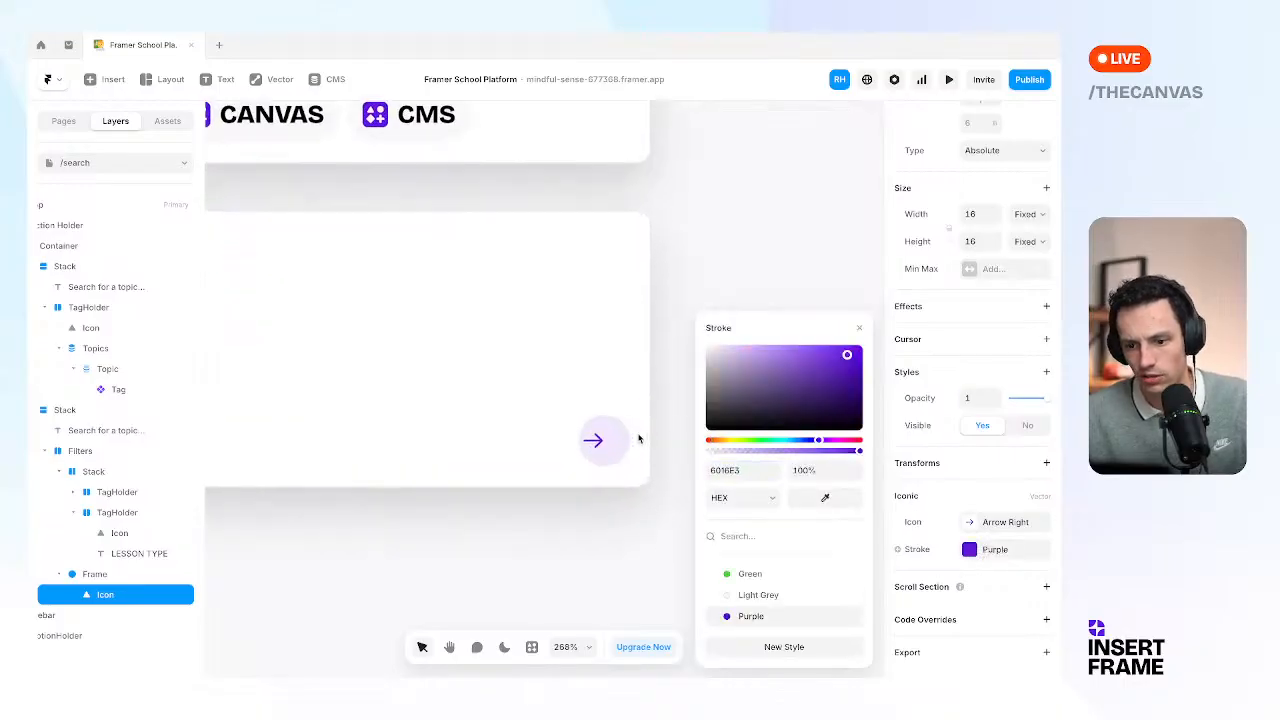
left_click(621, 442)
left_click(1045, 372)
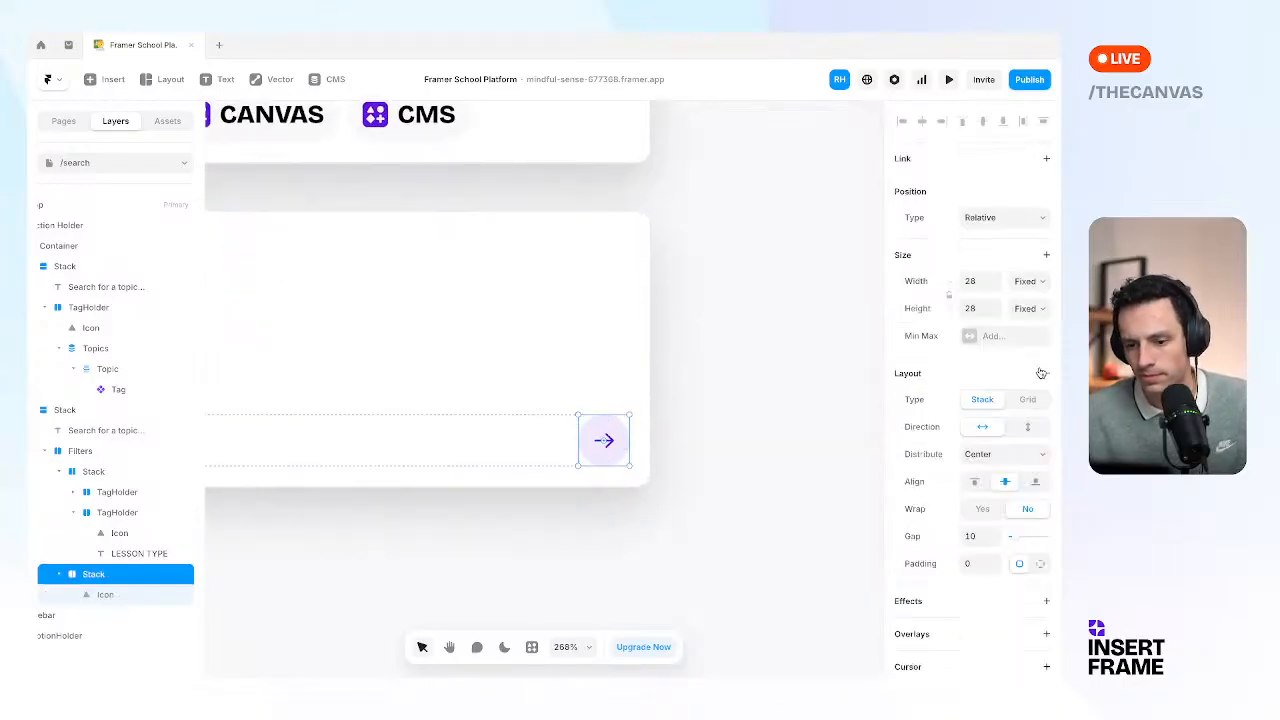
left_click(706, 386)
scroll(674, 366, "down", 5)
scroll(674, 368, "up", 4)
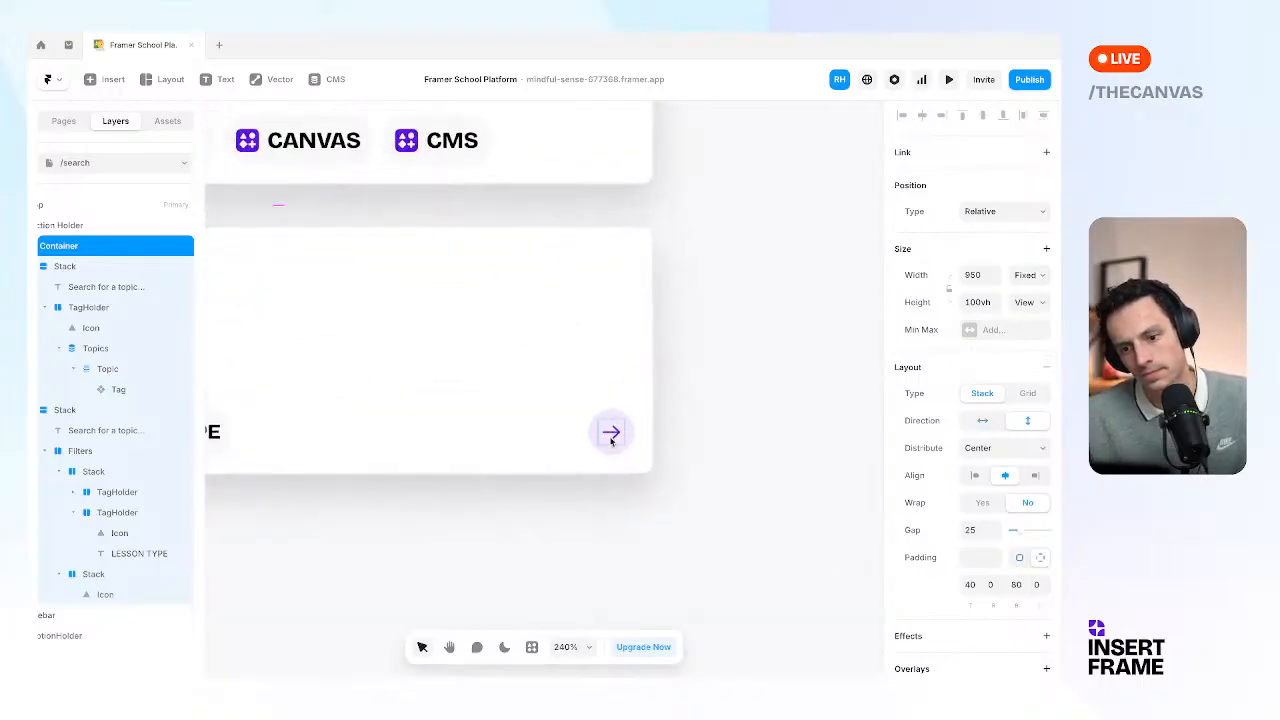
Resize the arrow icon in the lower search card's round button to 18 by 18.
left_click(619, 433)
left_click(680, 420)
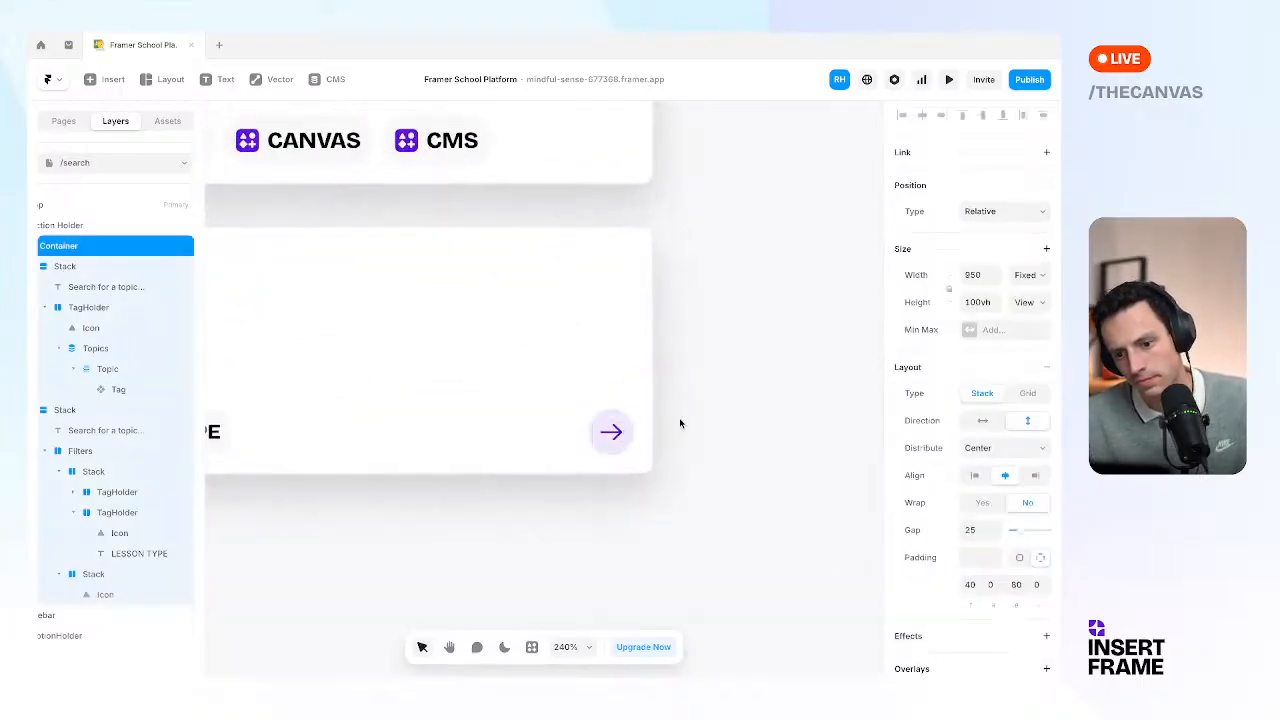
scroll(682, 422, "down", 5)
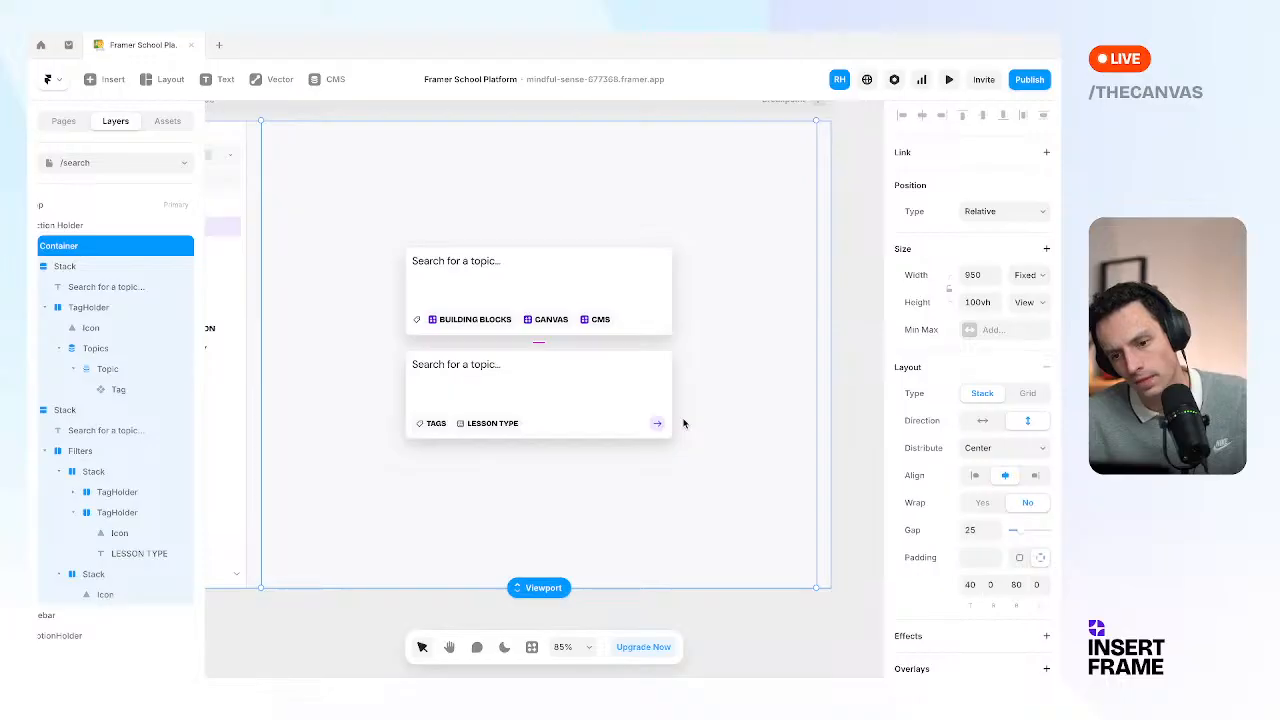
scroll(684, 423, "up", 5)
left_click(621, 433)
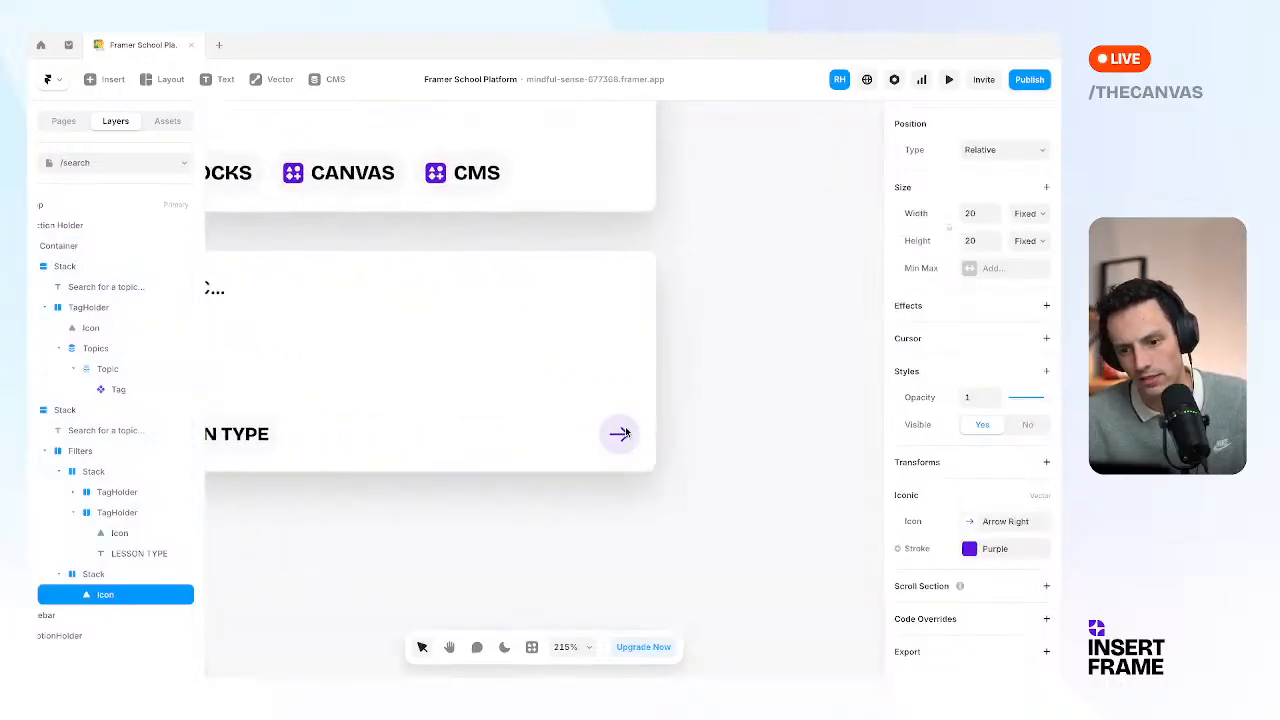
scroll(630, 436, "down", 1)
scroll(628, 436, "up", 1)
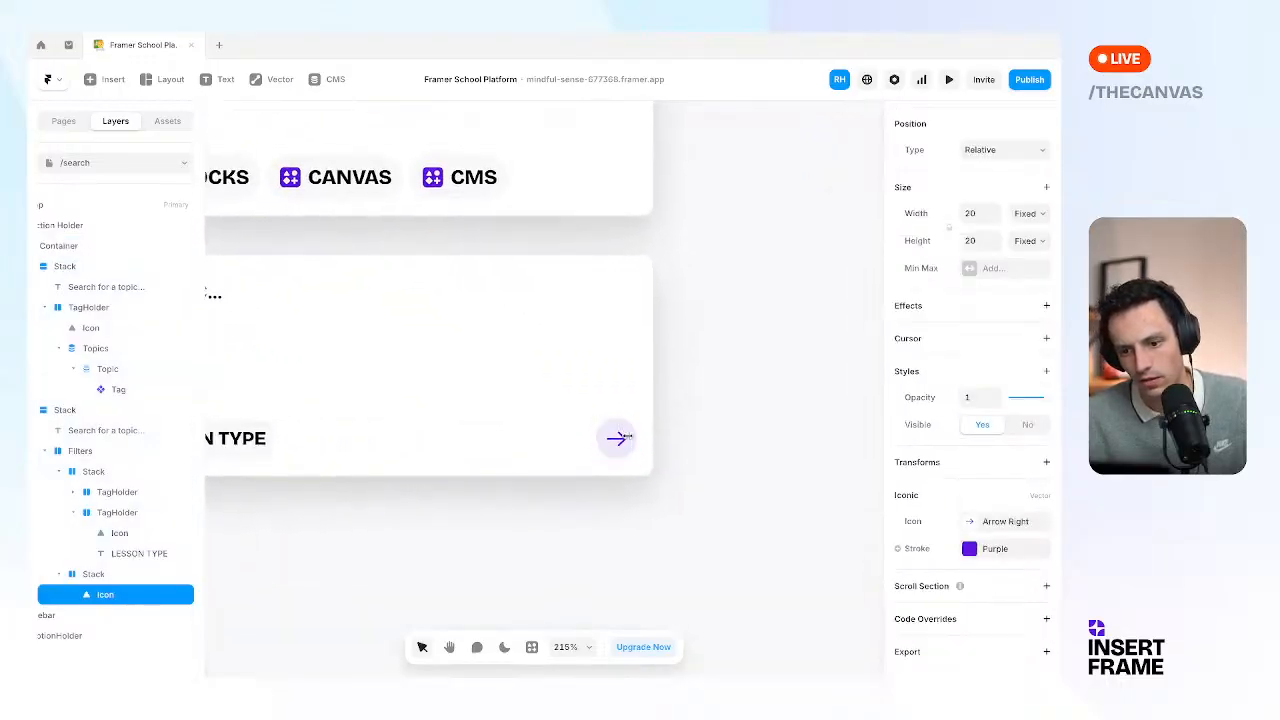
scroll(630, 437, "down", 2)
scroll(630, 440, "up", 6)
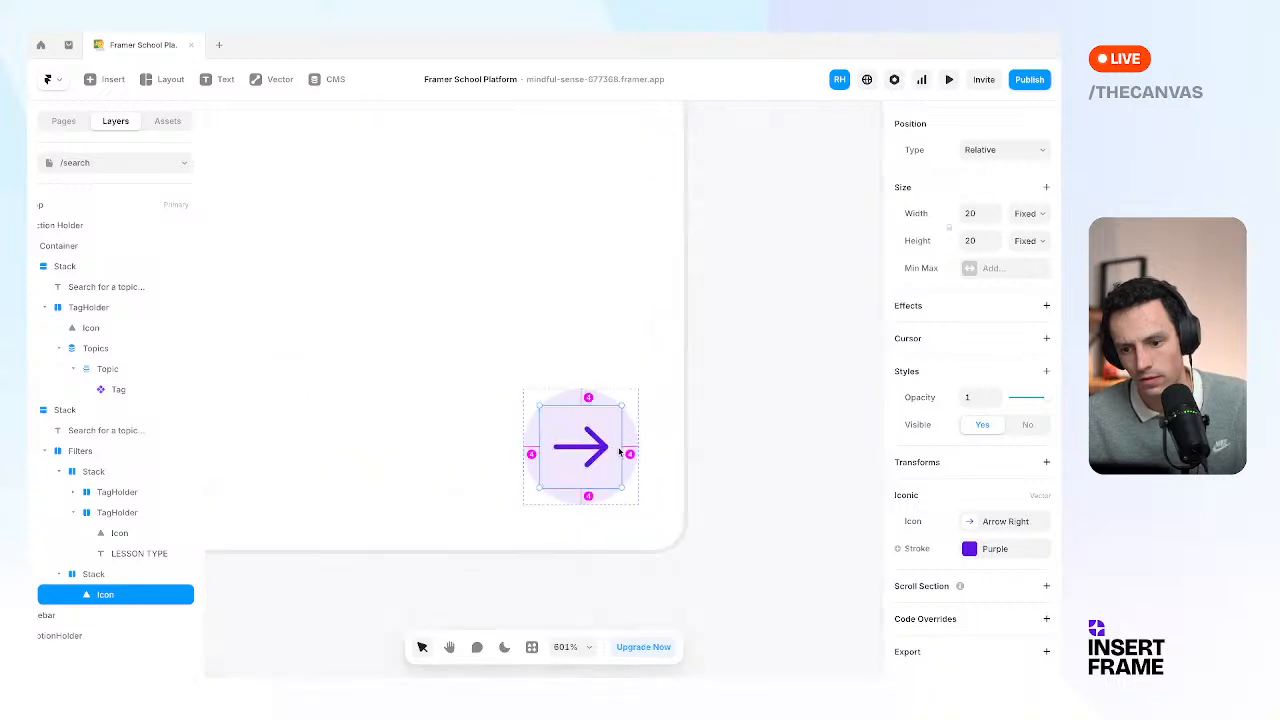
left_click_drag(622, 448, 618, 447)
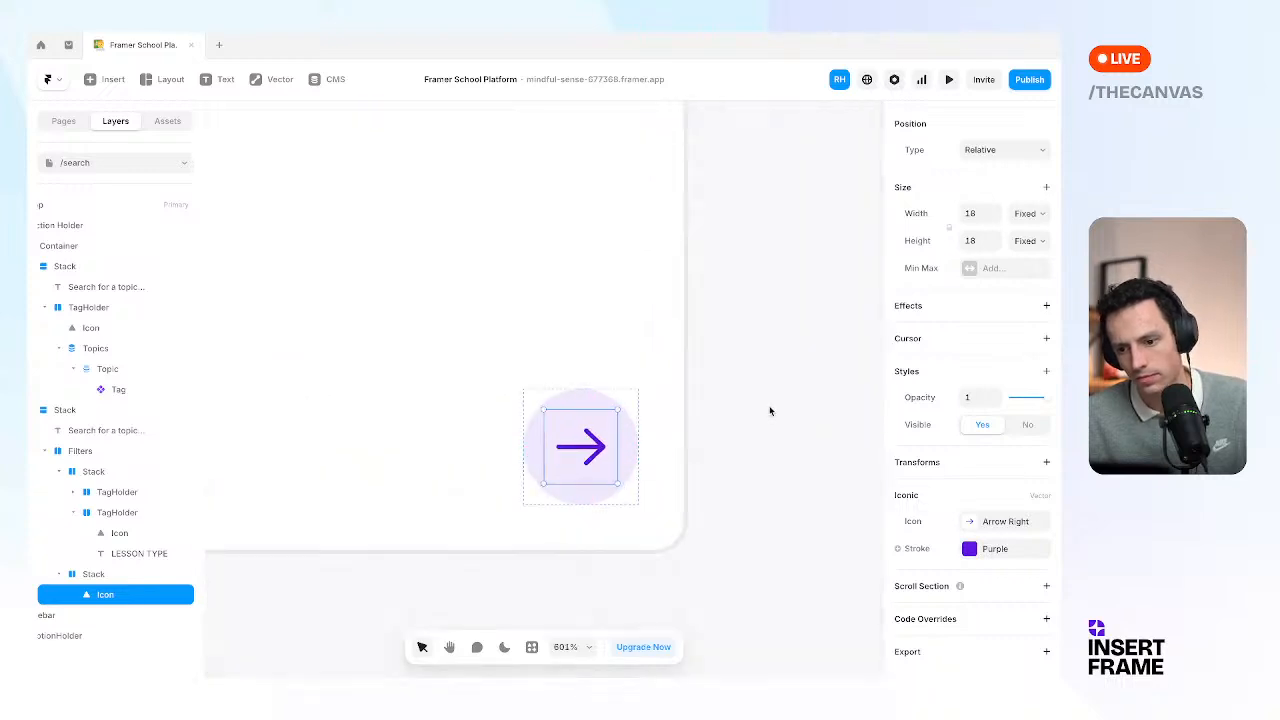
left_click(769, 411)
Raise the purple fill of the round stack behind the arrow to 100% opacity.
scroll(745, 417, "up", 1)
scroll(743, 417, "down", 5)
scroll(743, 415, "up", 2)
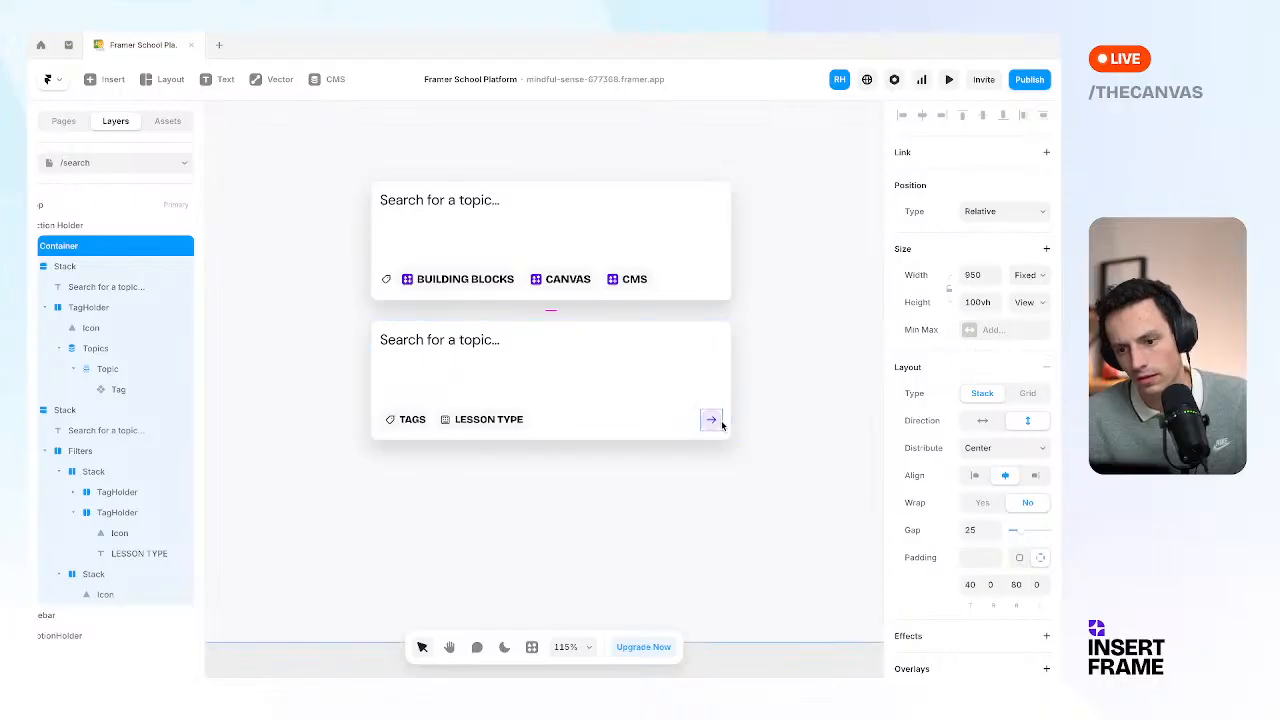
left_click(712, 420)
scroll(991, 527, "down", 5)
left_click(964, 516)
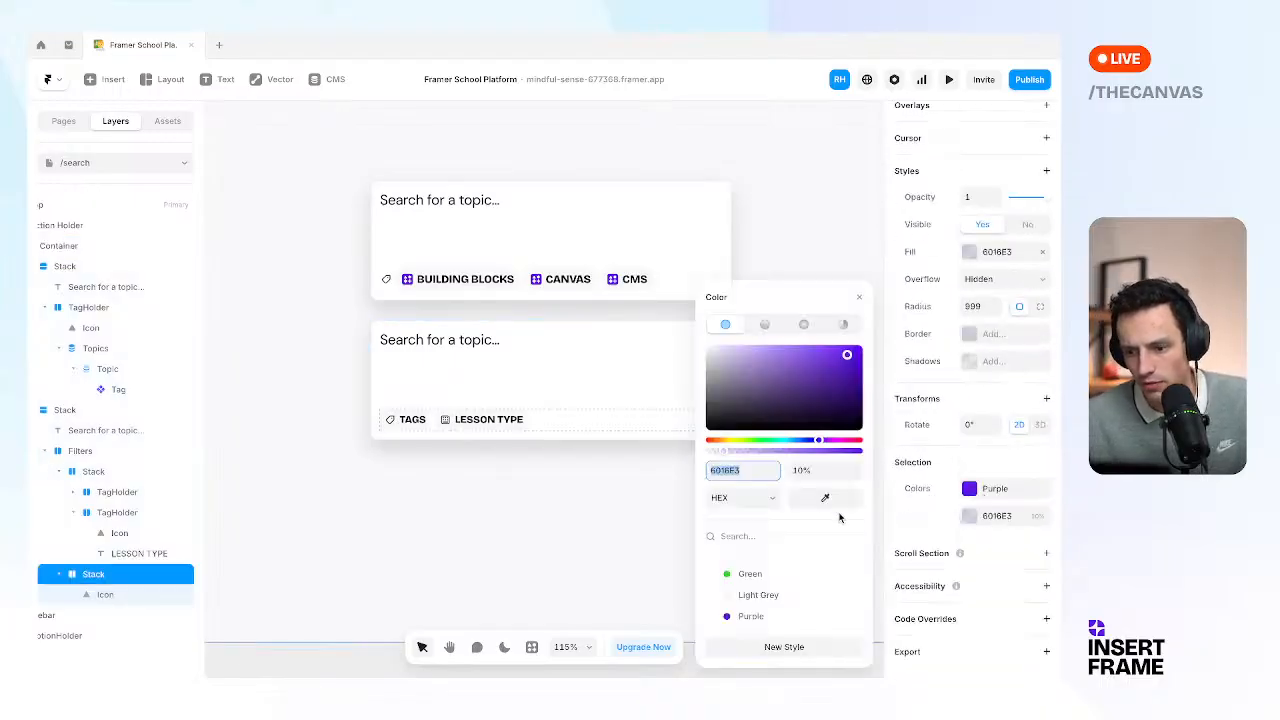
left_click_drag(831, 453, 876, 456)
scroll(620, 418, "right", 3)
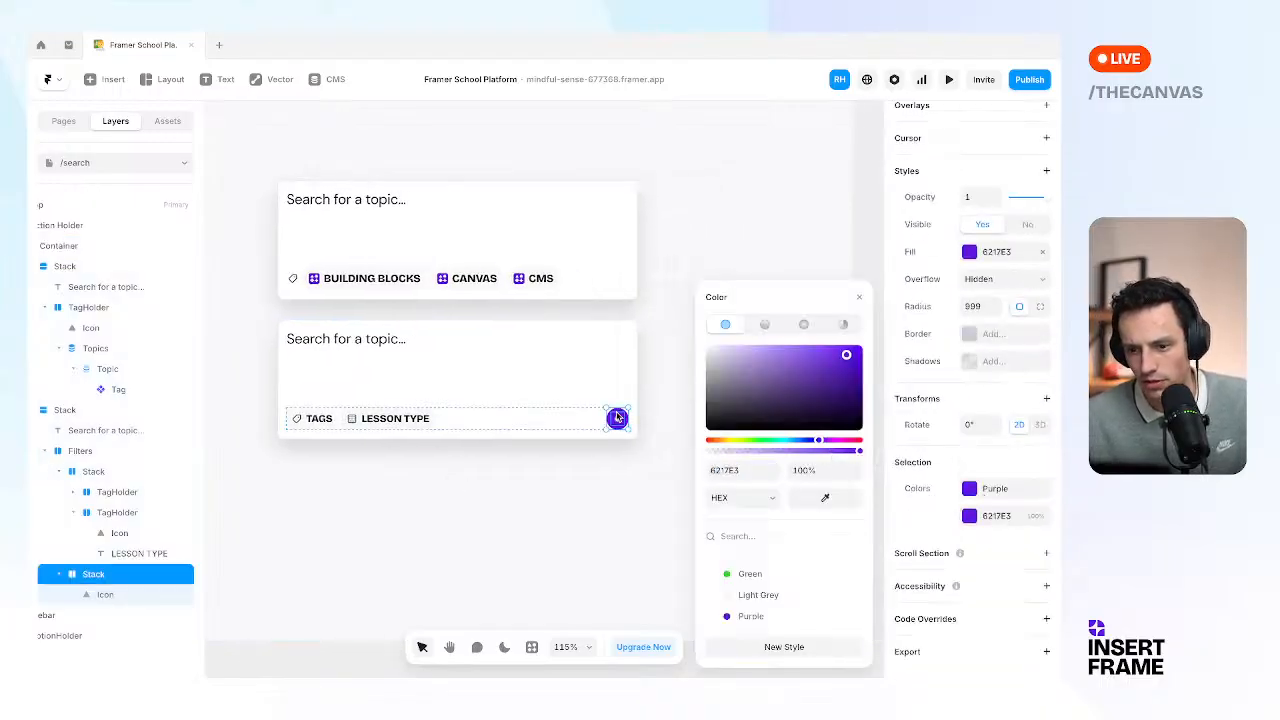
Change the arrow icon's stroke color to white (FFFFFF).
left_click(646, 428)
left_click(617, 418)
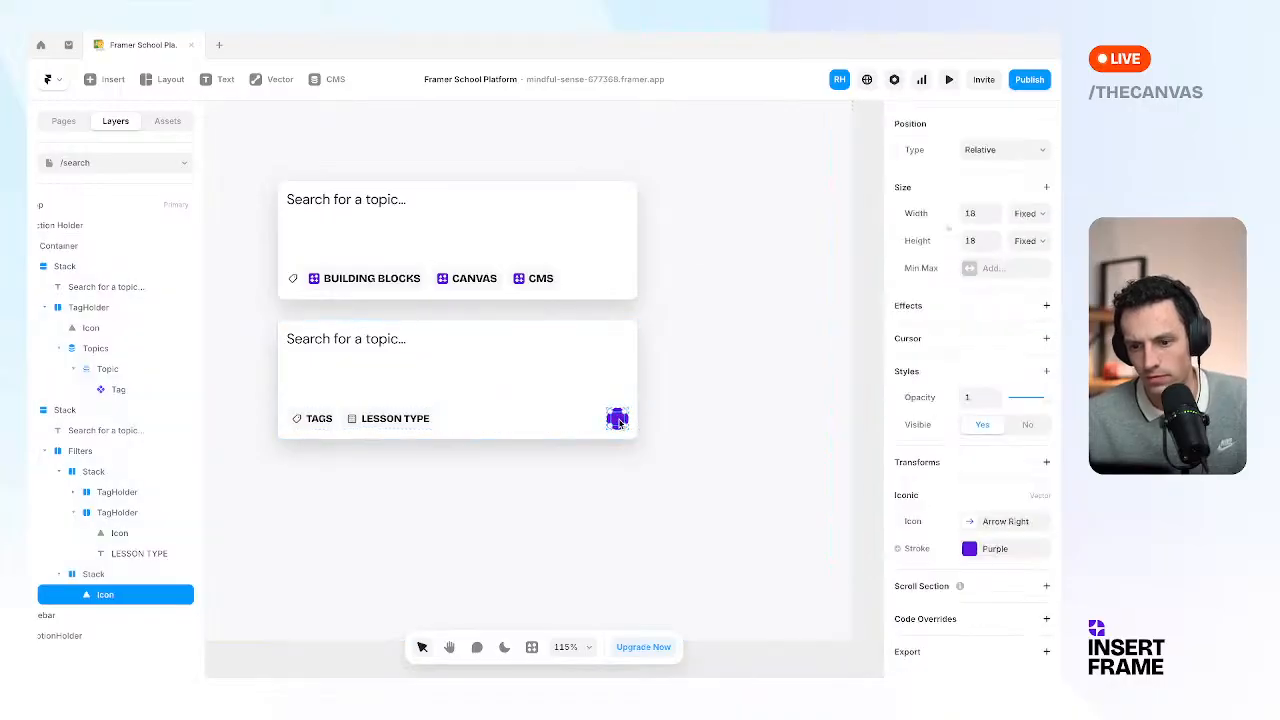
left_click(969, 550)
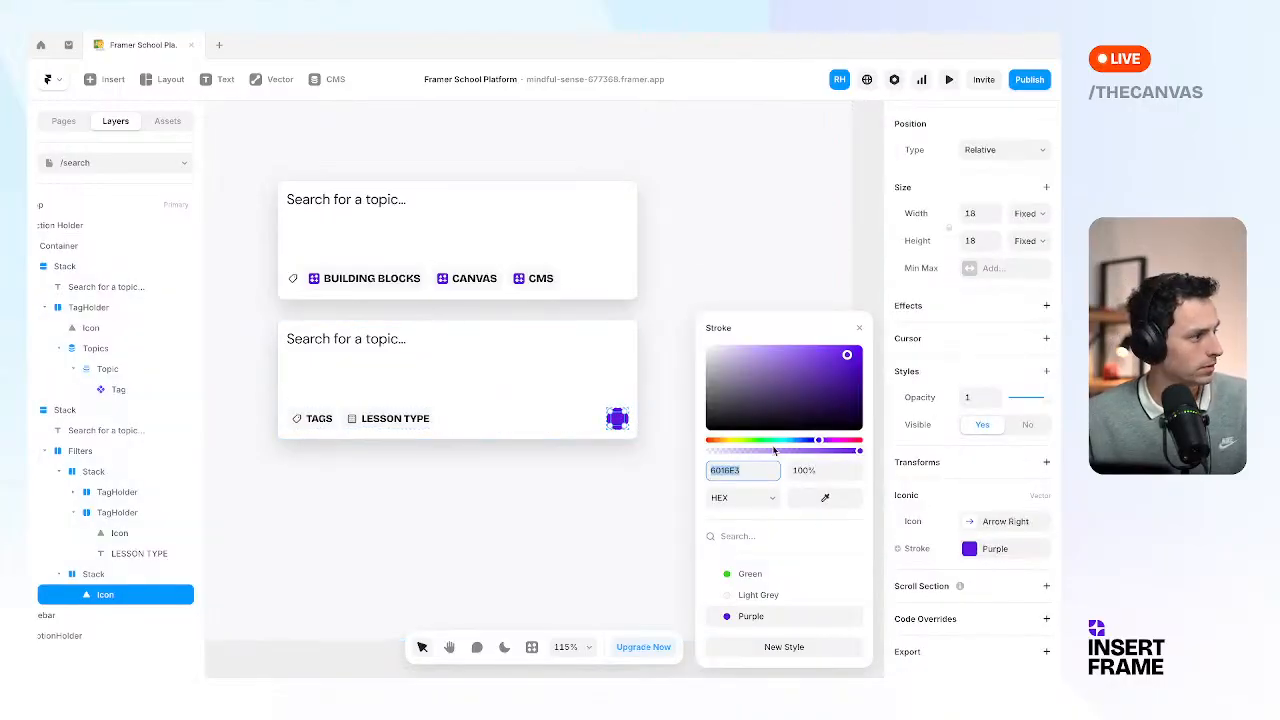
left_click(726, 403)
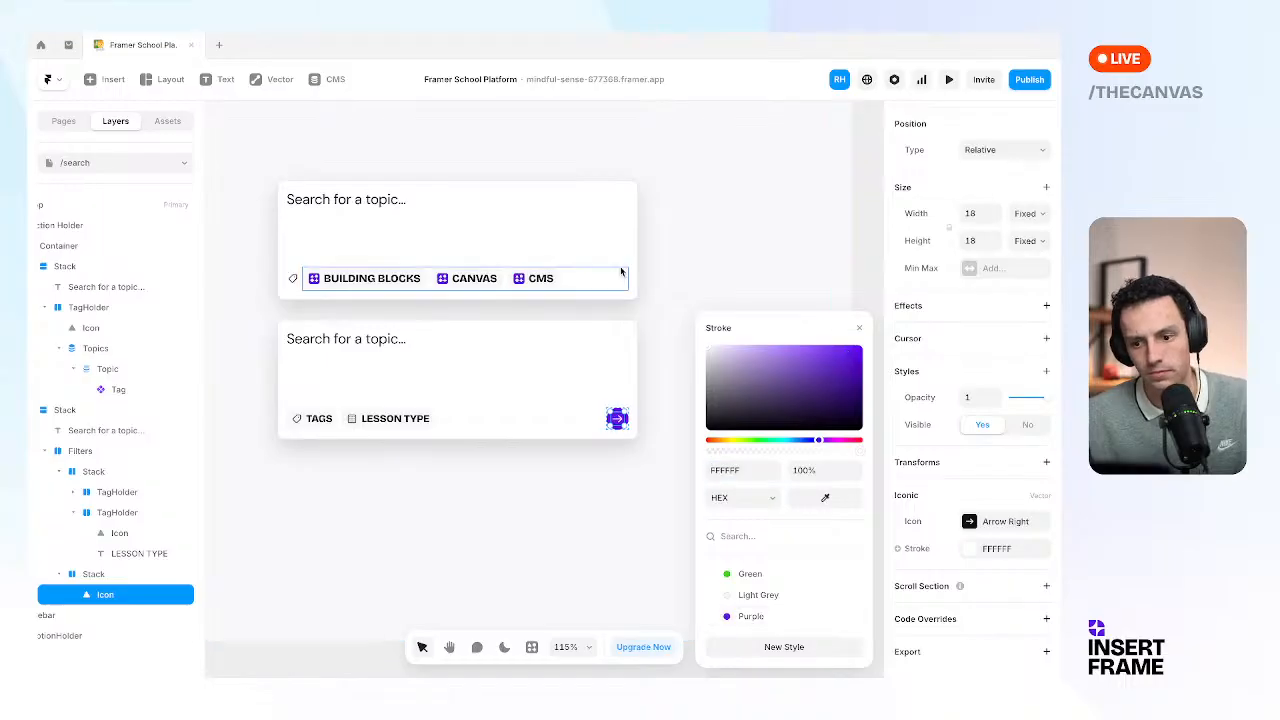
left_click(677, 315)
Delete the upper search card with the BUILDING BLOCKS, CANVAS and CMS tags.
scroll(677, 315, "down", 5)
left_click(569, 569)
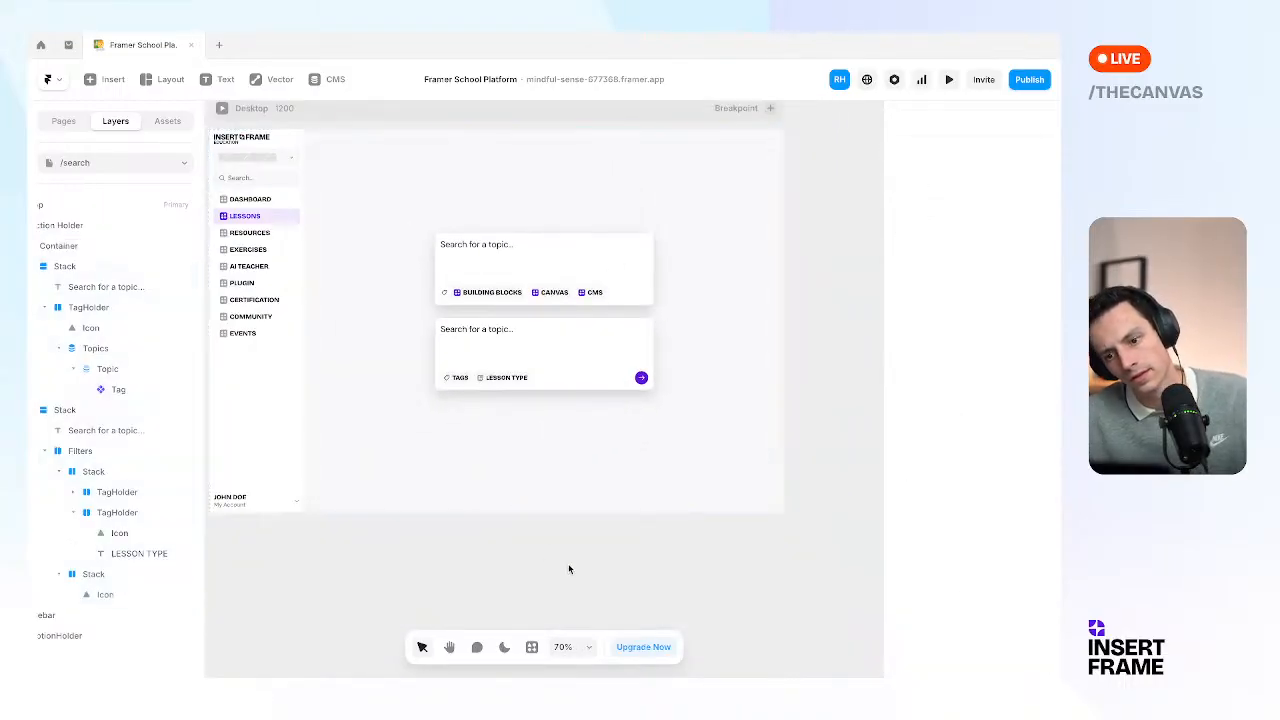
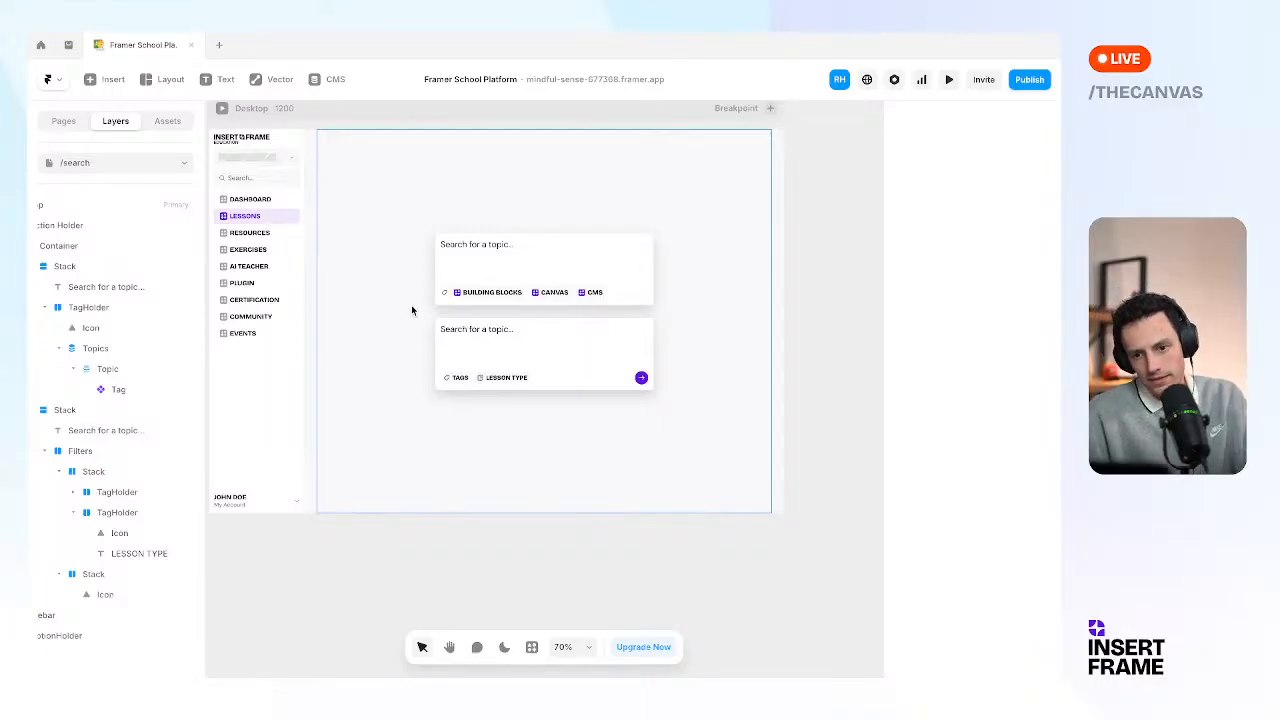
left_click(497, 334)
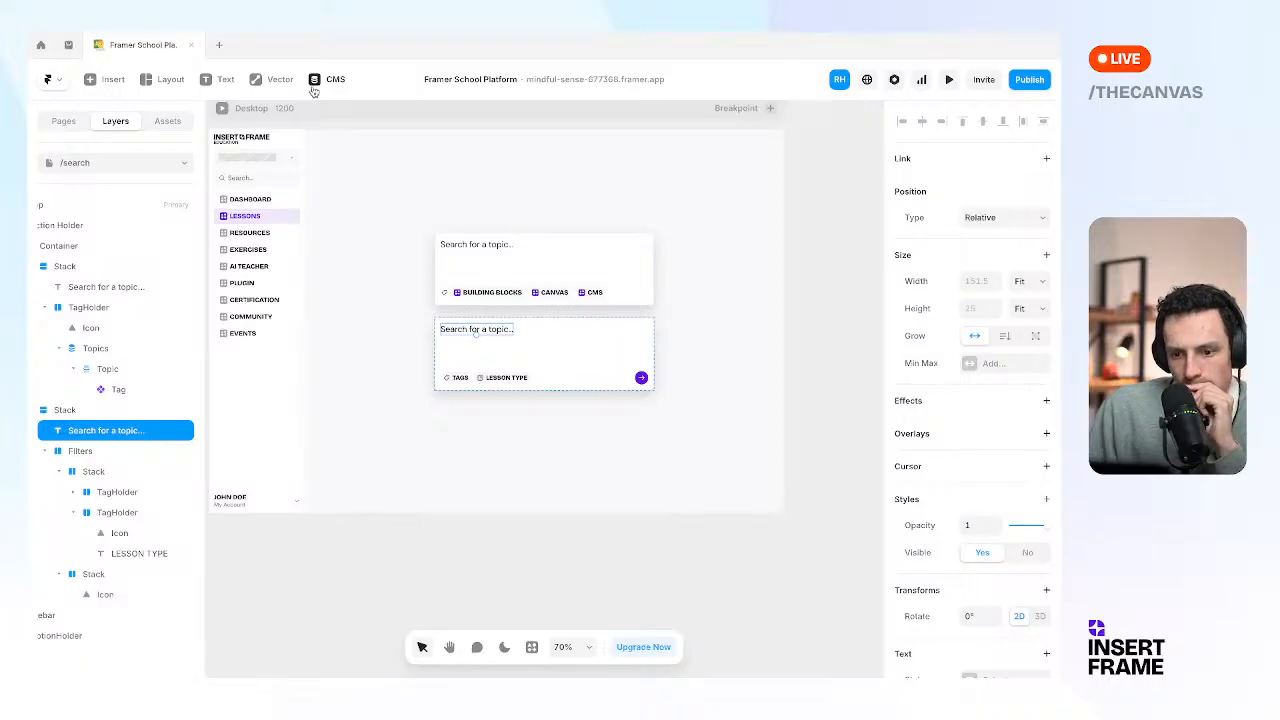
left_click(838, 424)
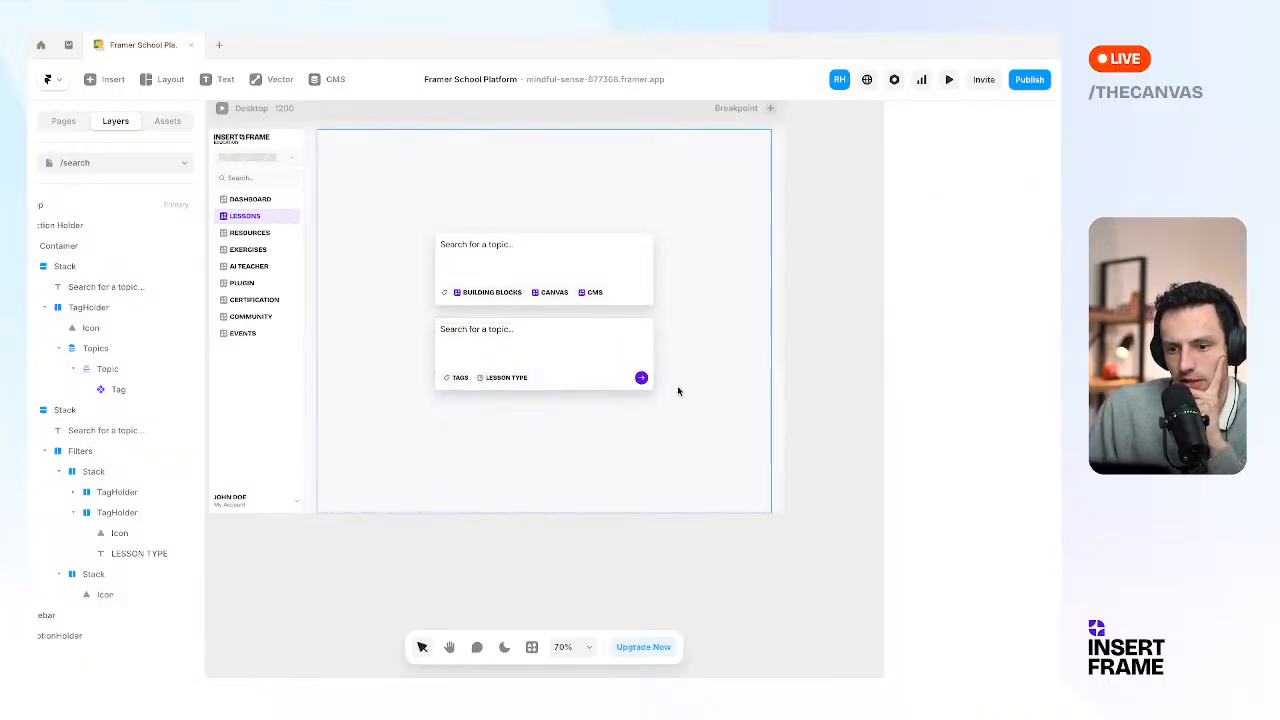
left_click(634, 283)
key("Delete")
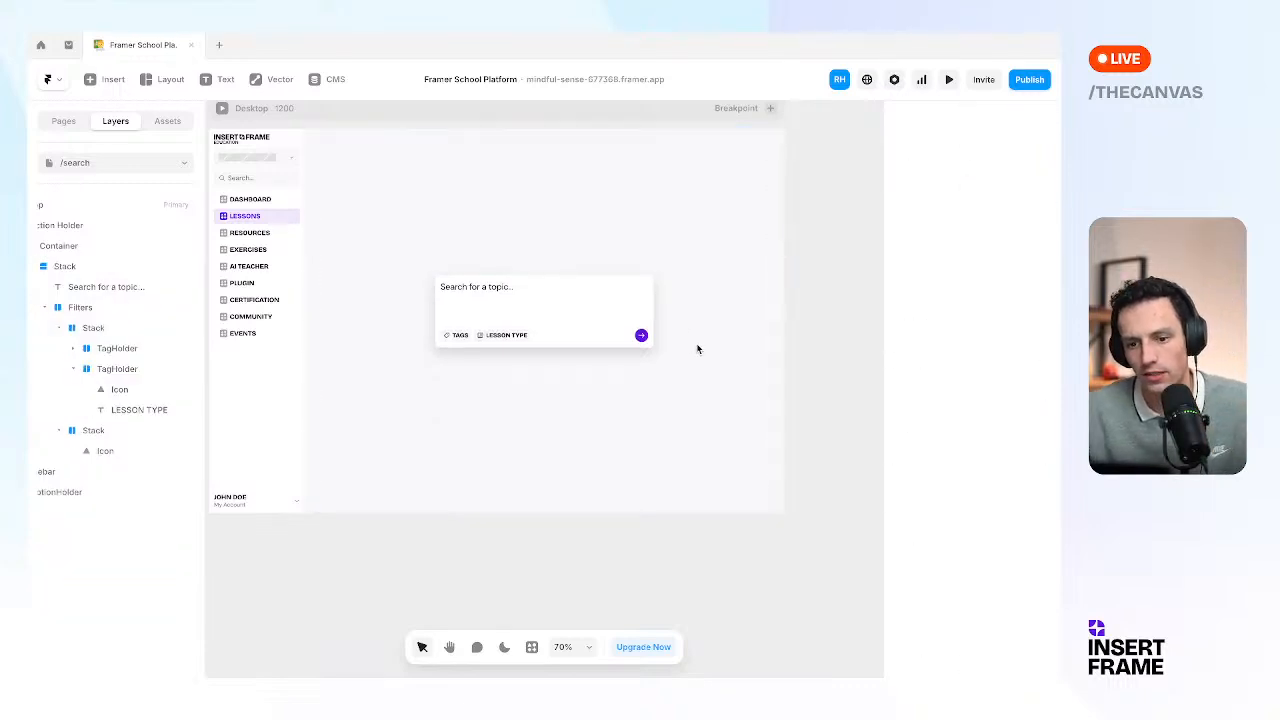
Open the Curriculum page and enter the VideoPlayerUpgradeModal component on its lesson video for editing.
left_click(62, 121)
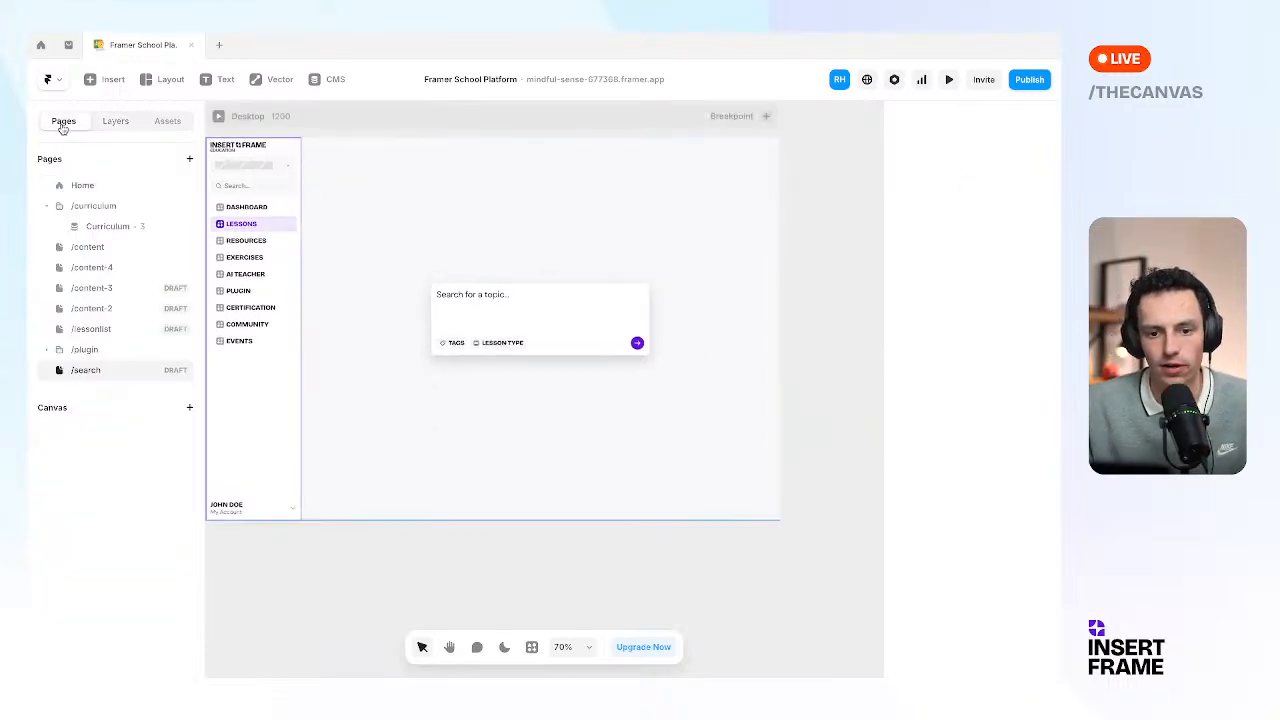
left_click(123, 230)
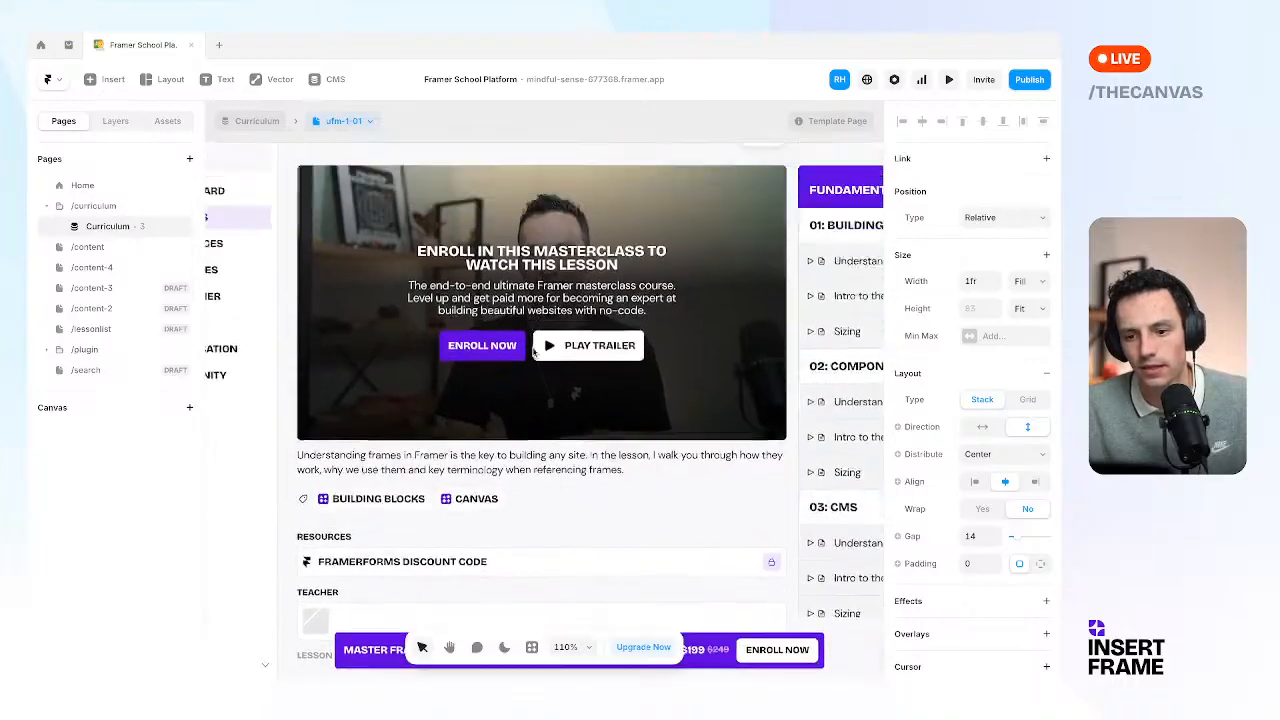
left_click(478, 263)
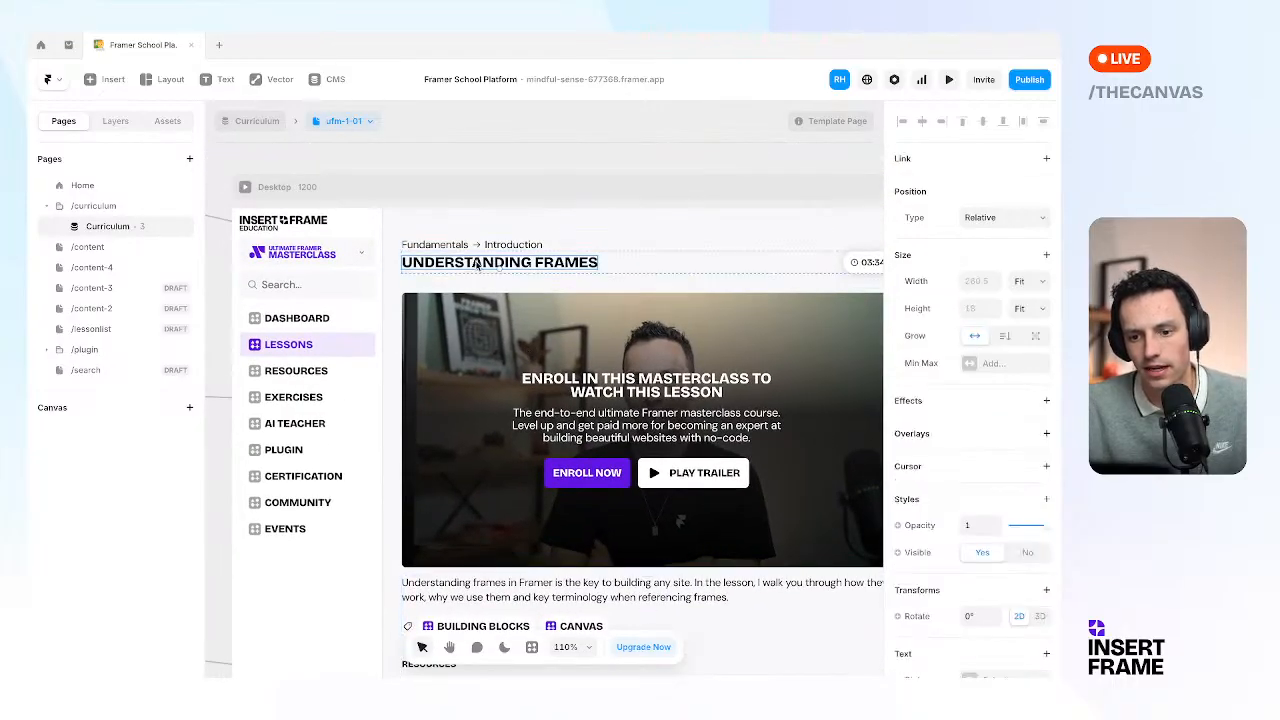
scroll(467, 262, "down", 5)
scroll(616, 231, "down", 5)
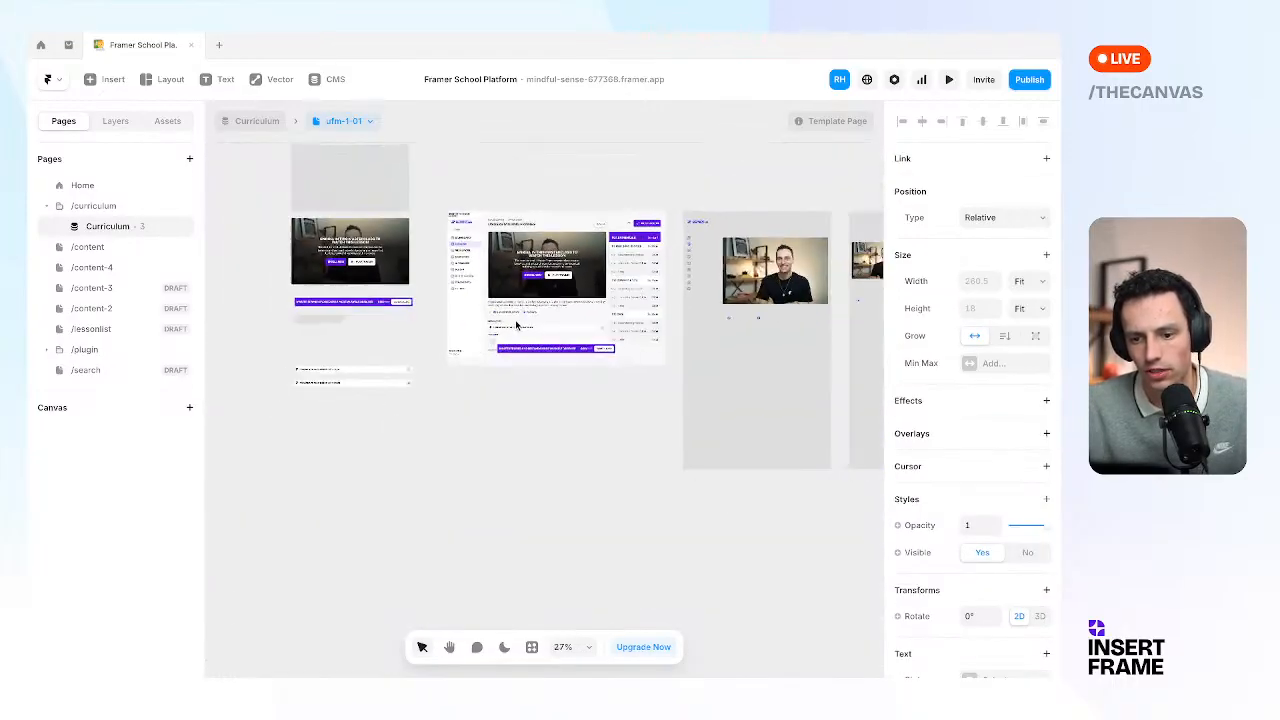
scroll(470, 285, "up", 5)
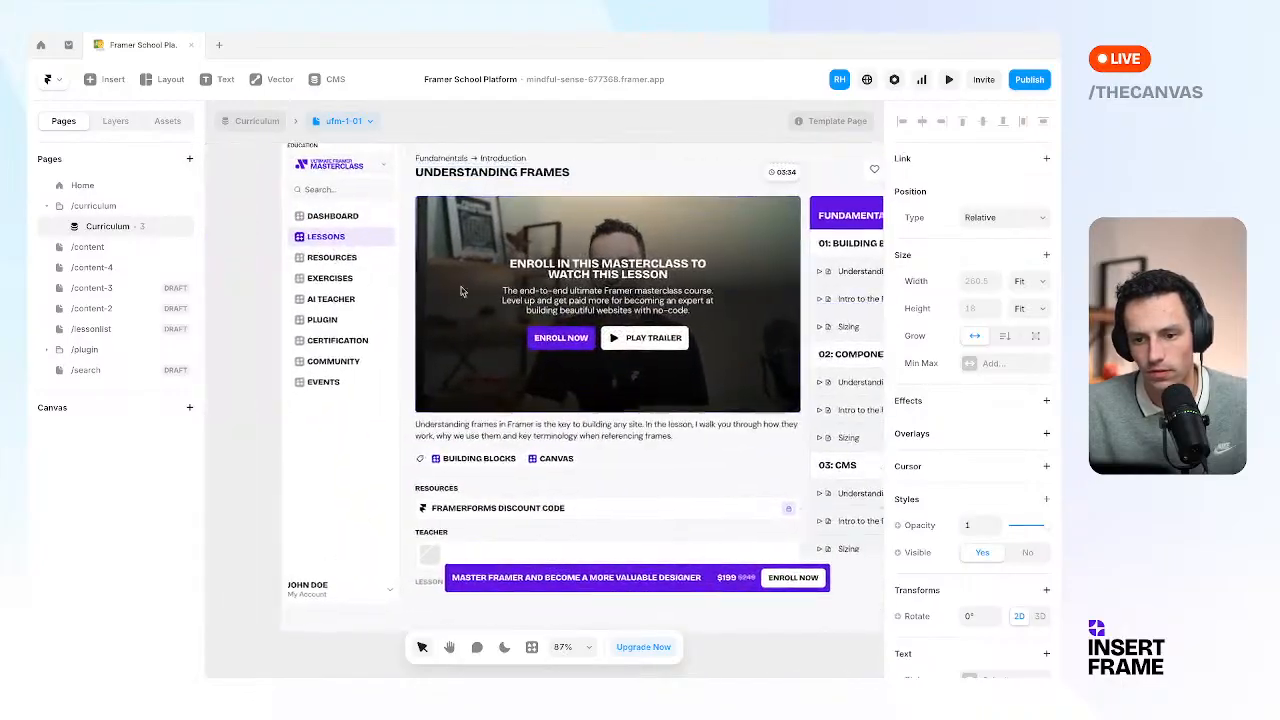
double_click(541, 241)
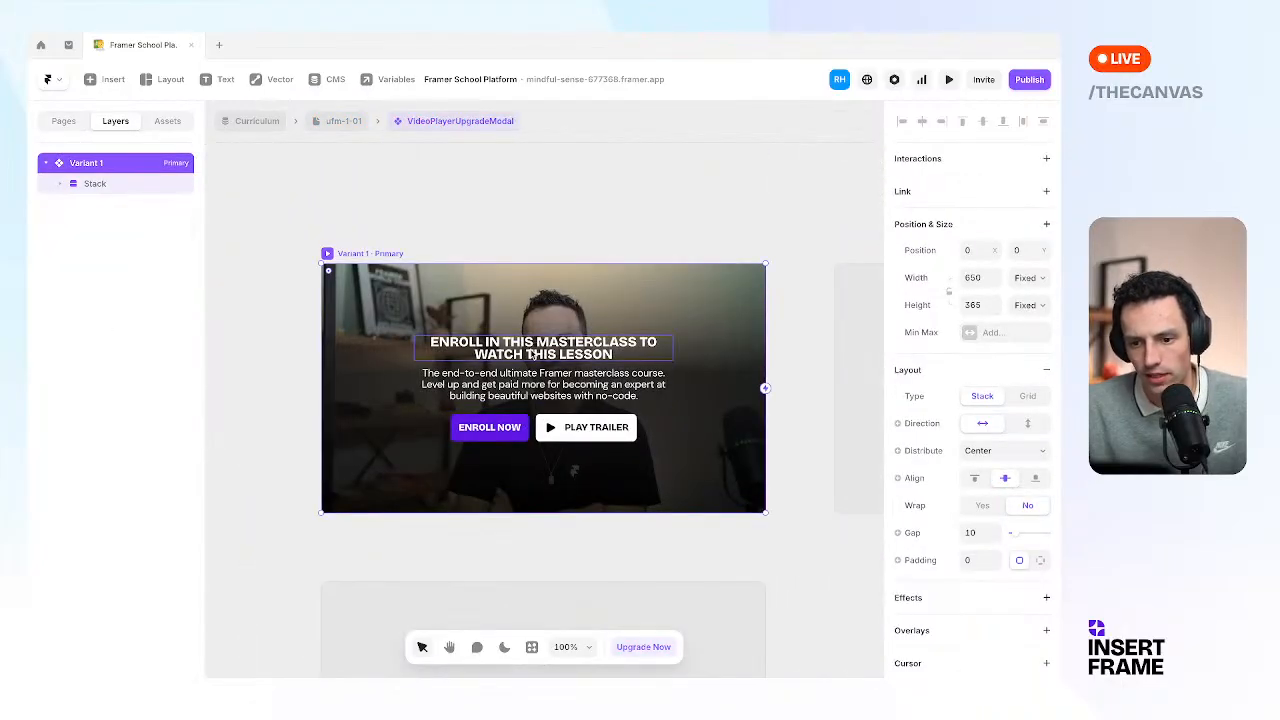
Copy the stack holding the enroll heading and description, and paste it into the /search page's container.
left_click(532, 352, "super")
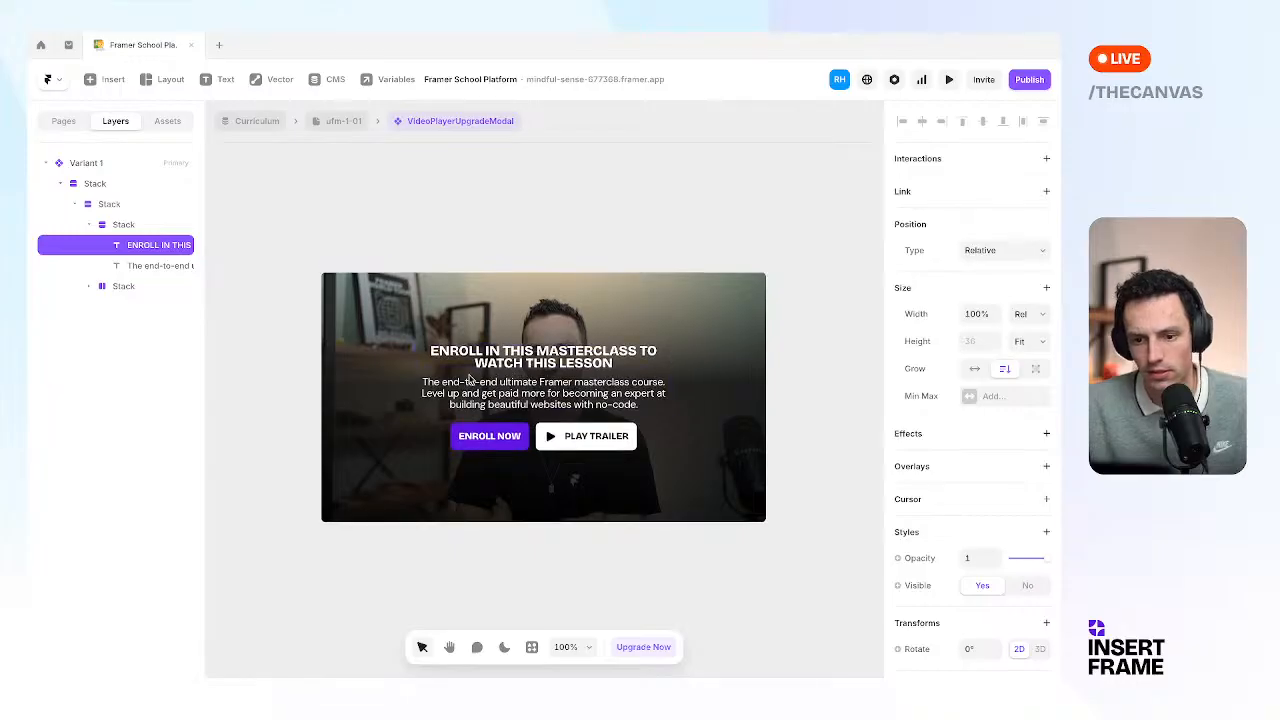
left_click(531, 205)
left_click(514, 373, "super")
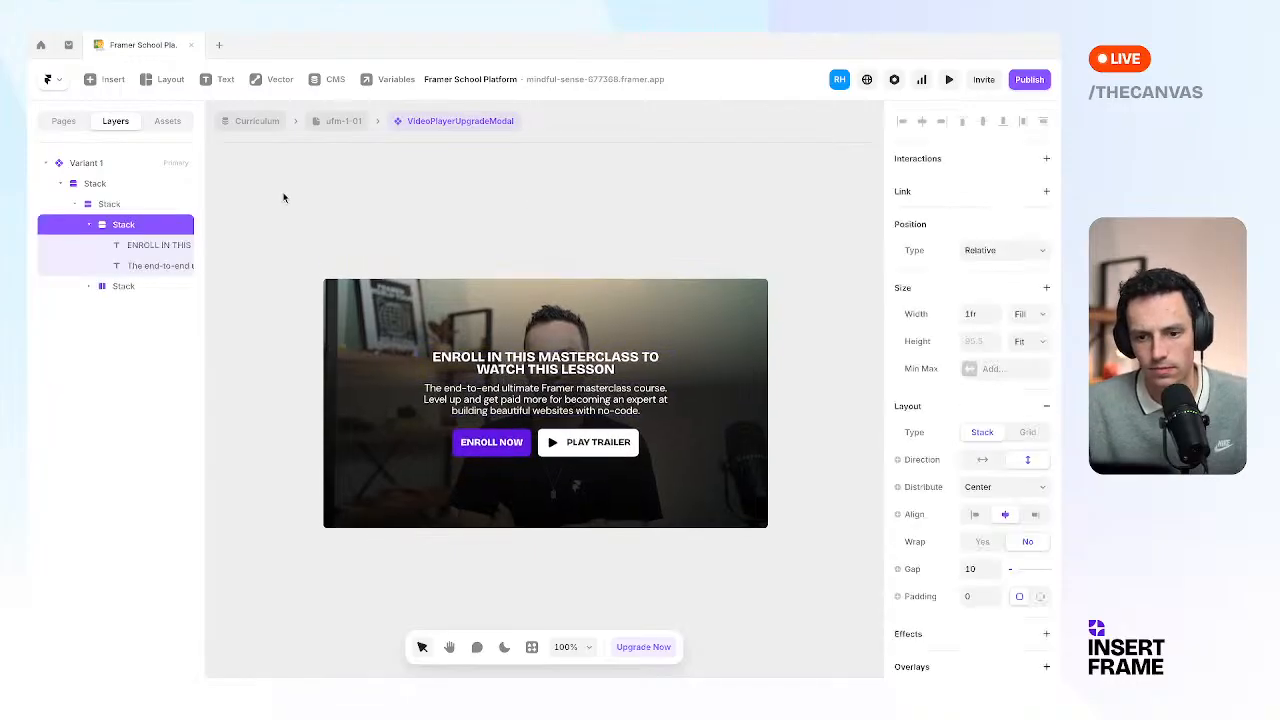
left_click(64, 120)
left_click(120, 371)
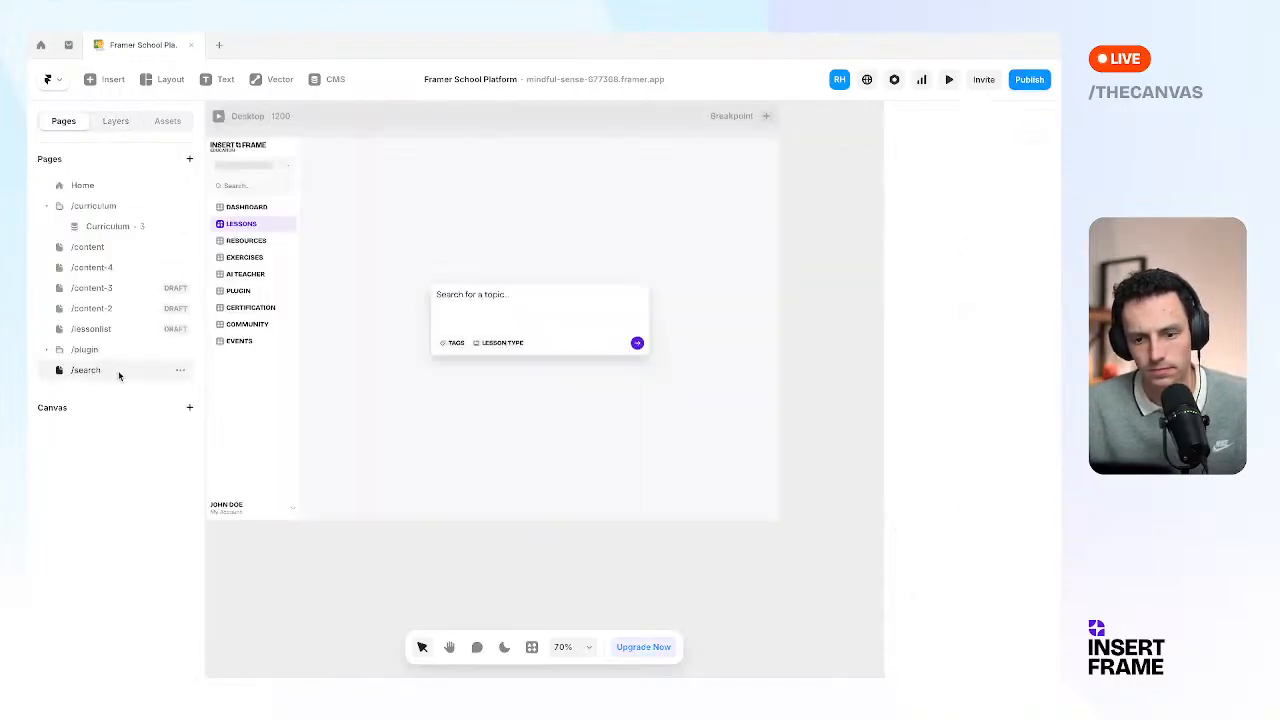
key("super+v")
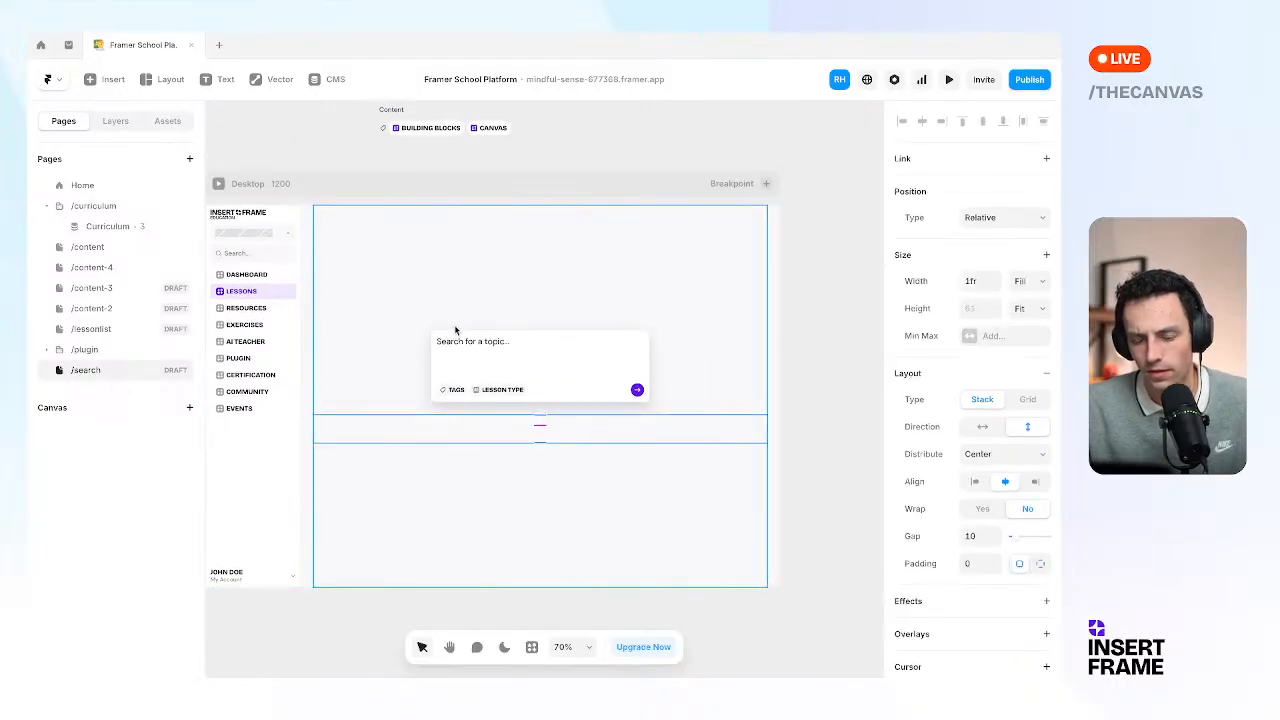
Set the pasted text stack's width to a fixed 400.
scroll(697, 397, "left", 1)
left_click(970, 281)
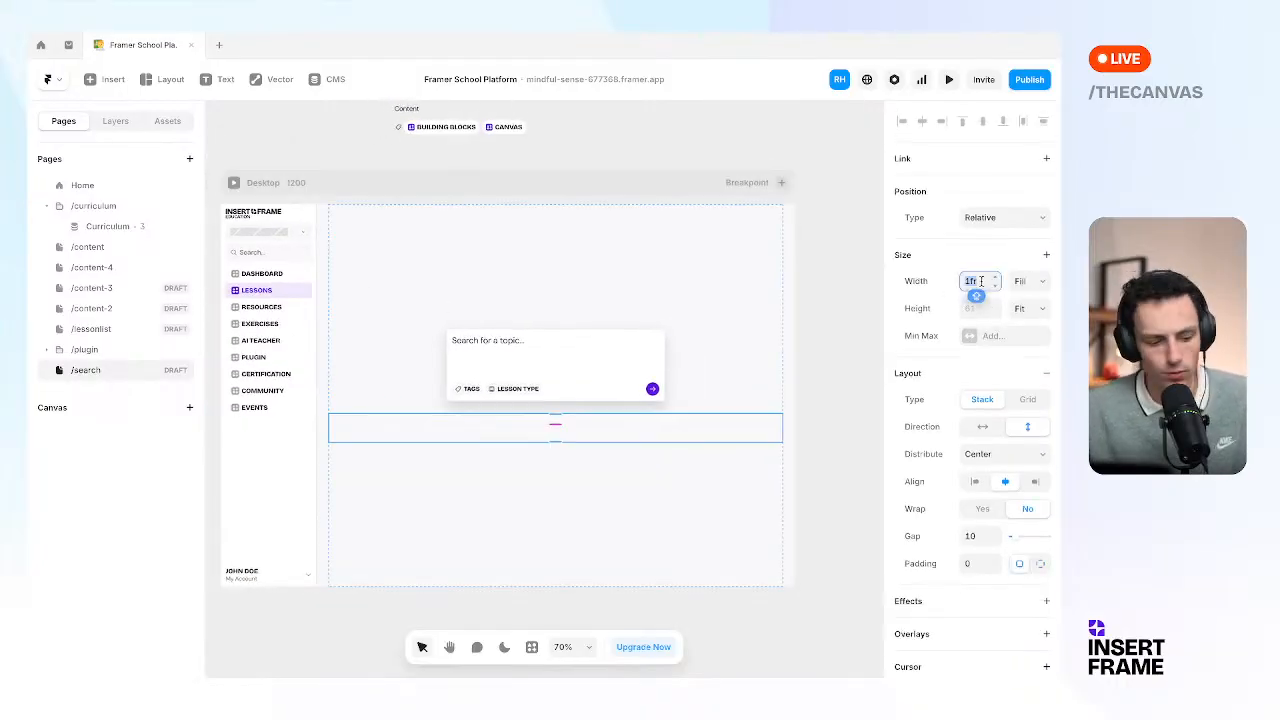
type("500")
key("Return")
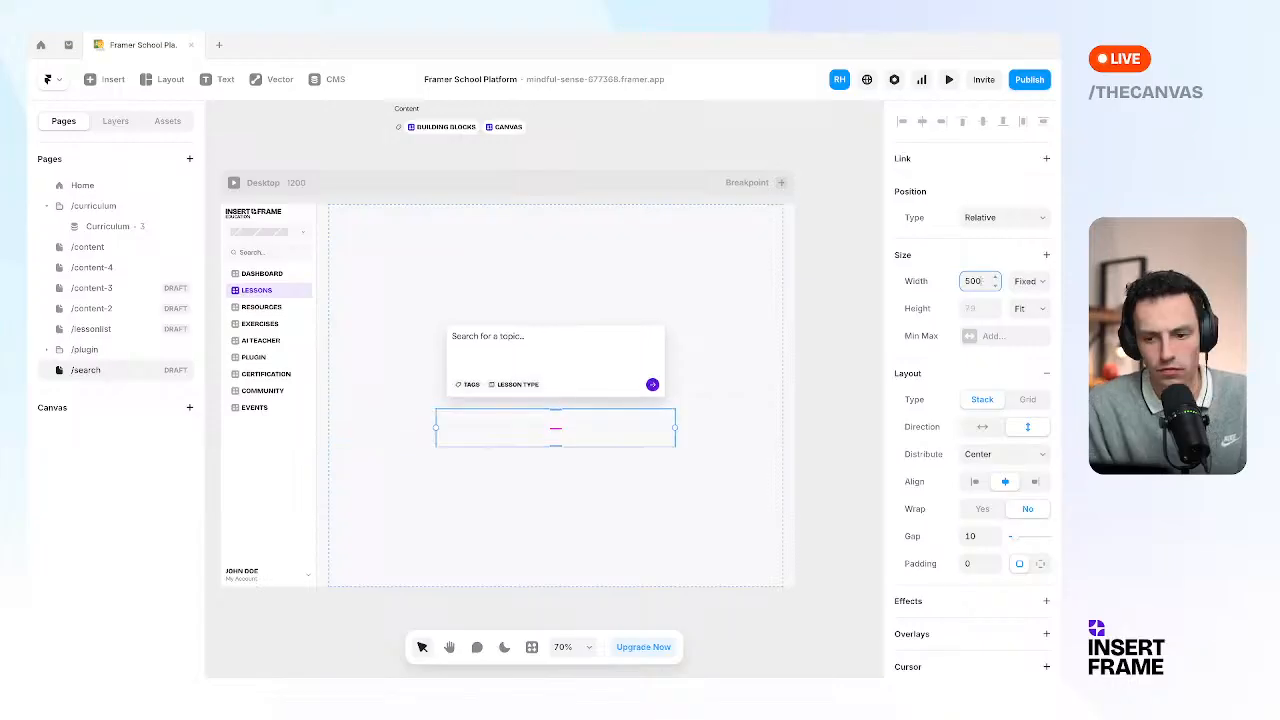
key("BackSpace")
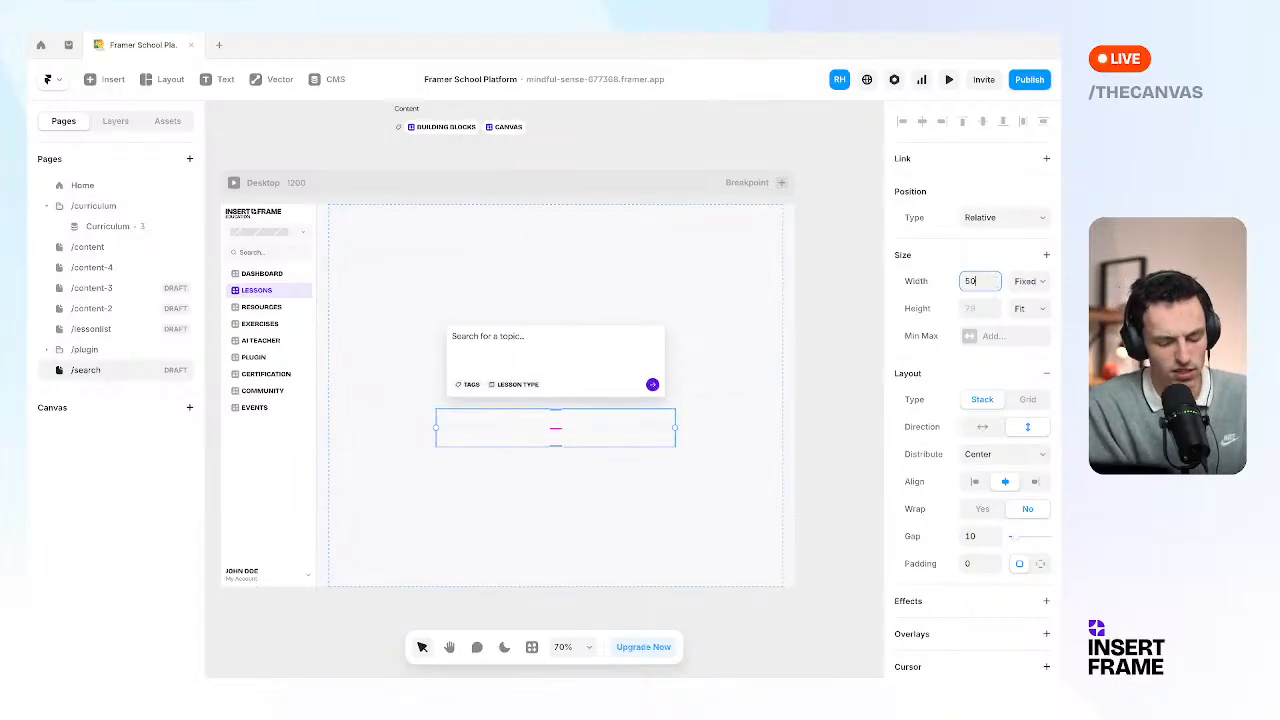
key("Return")
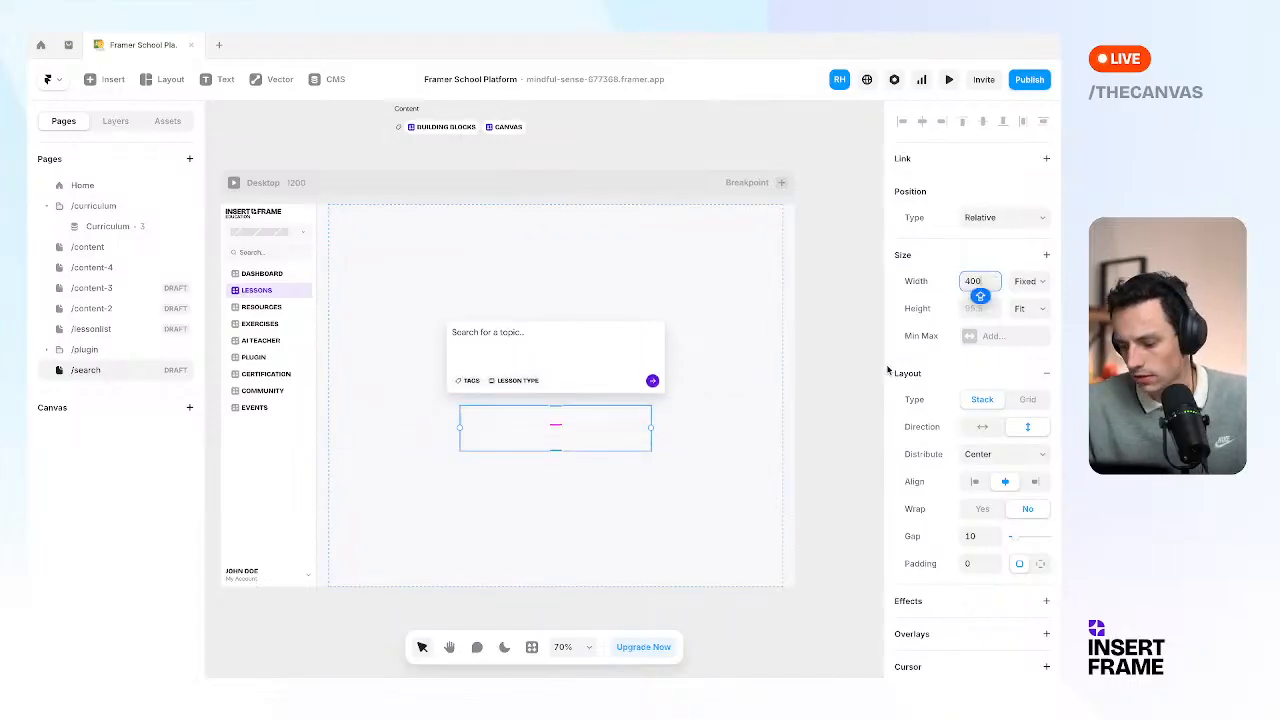
left_click(640, 503)
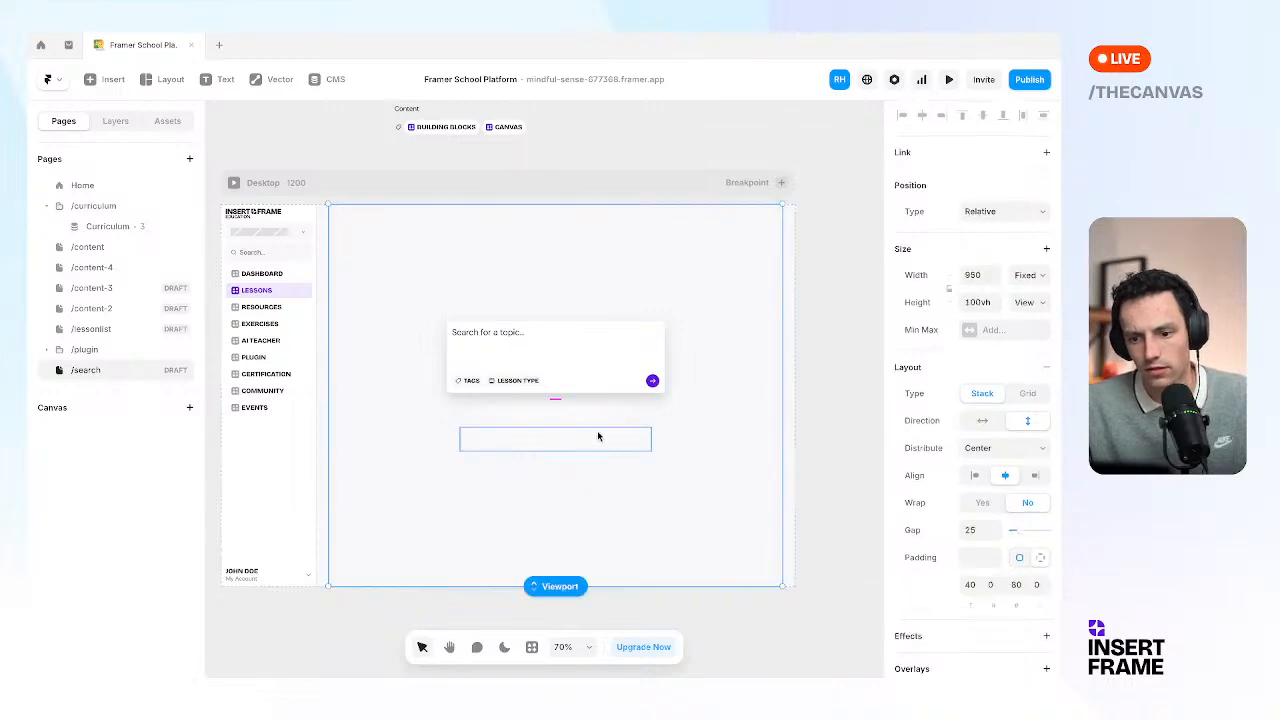
Change the text color of both the pasted heading and its description to black.
left_click(596, 437, "shift+super")
left_click(579, 424)
scroll(1040, 540, "down", 10)
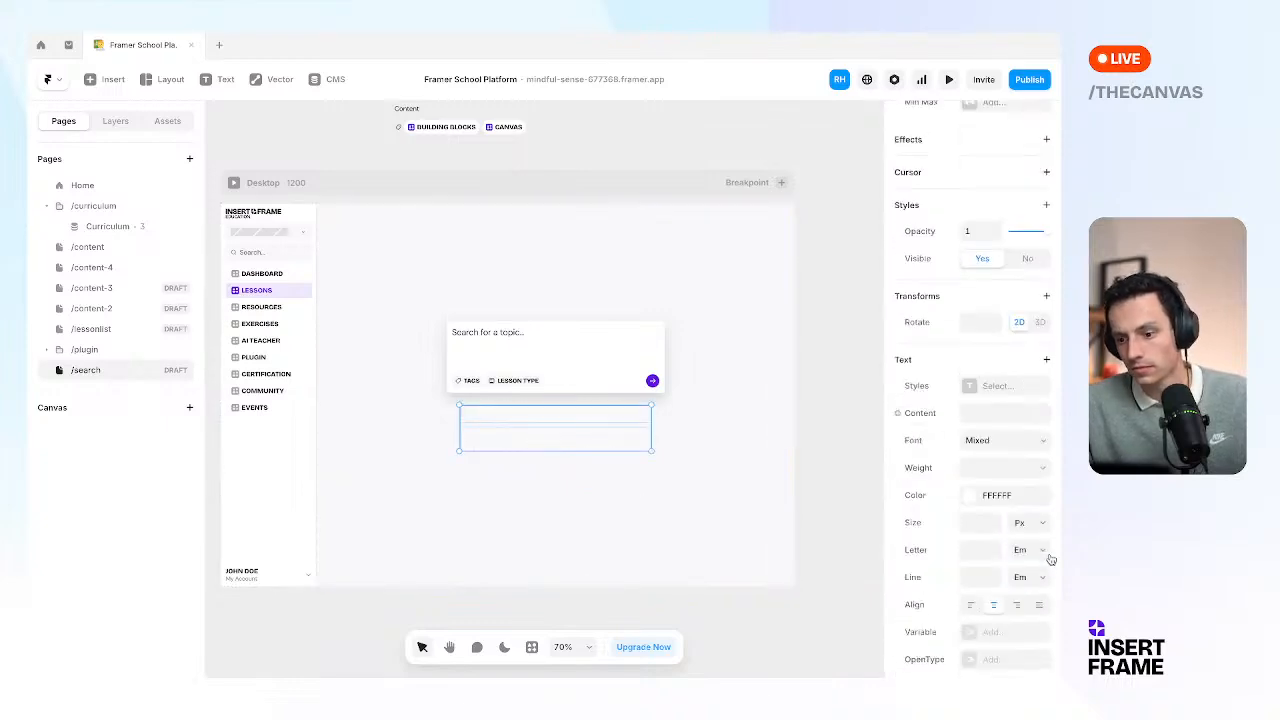
left_click(964, 234)
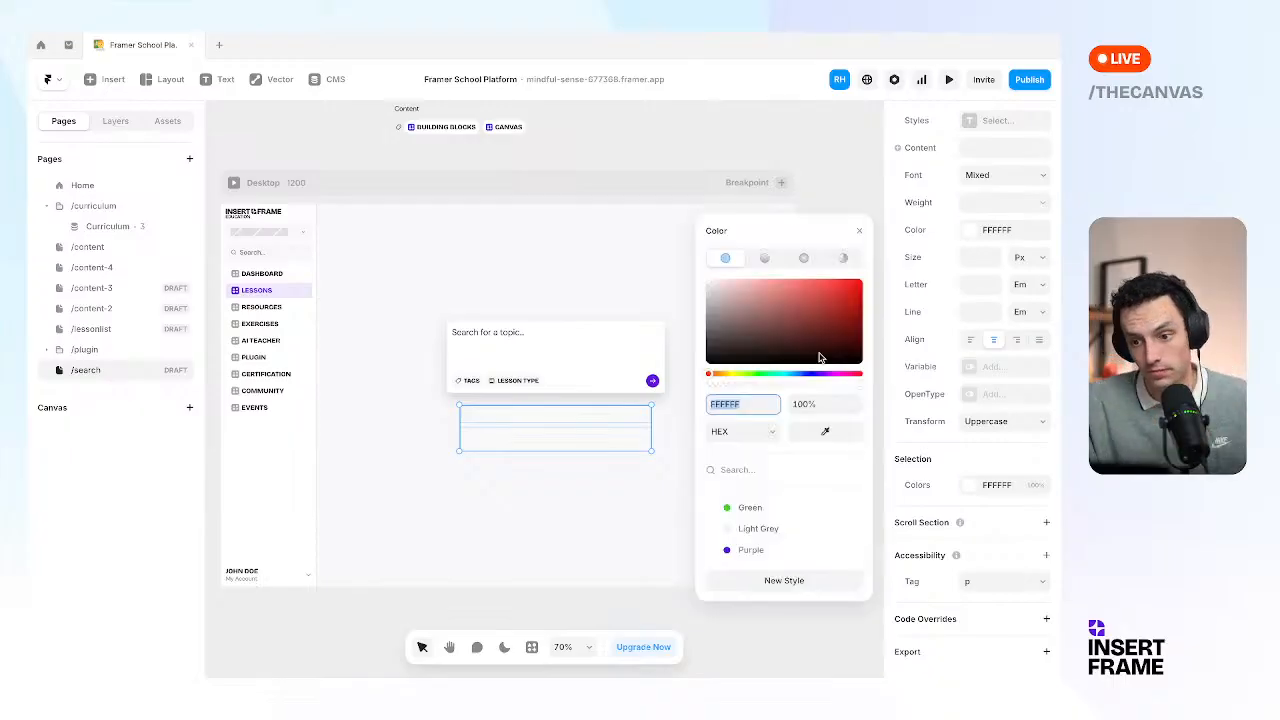
left_click_drag(803, 338, 511, 508)
left_click(511, 508)
Replace the pasted heading with "WHAT DO YOU WANT TO LEARN IN FRAMER?", breaking the line before "LEARN".
left_click(596, 413, "super")
double_click(596, 413)
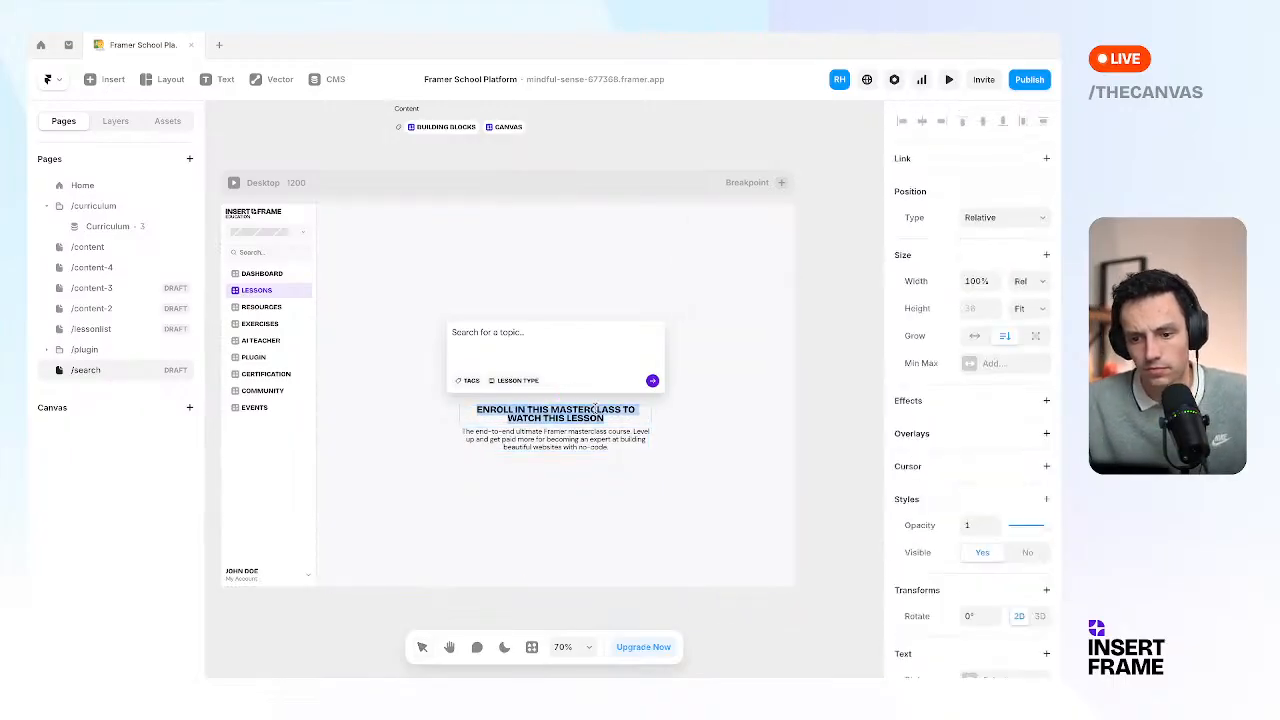
type("WHAT DO YOU WANT TO LEARN?")
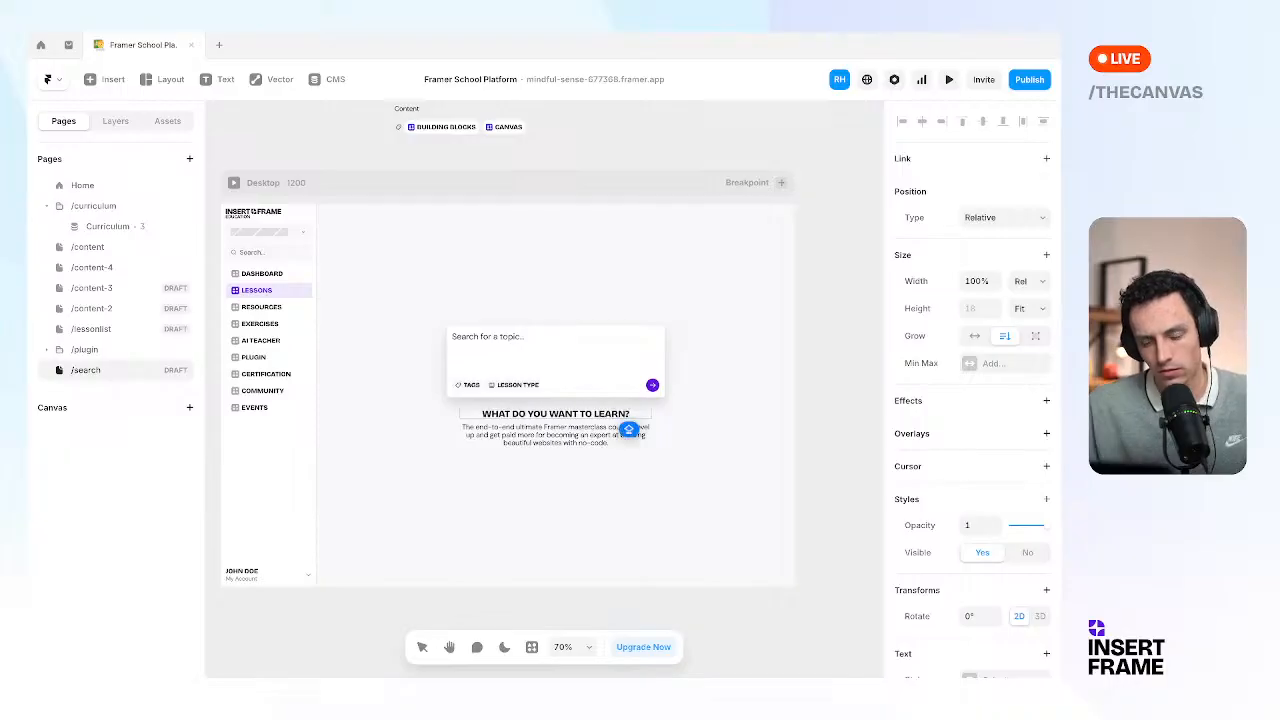
key("BackSpace")
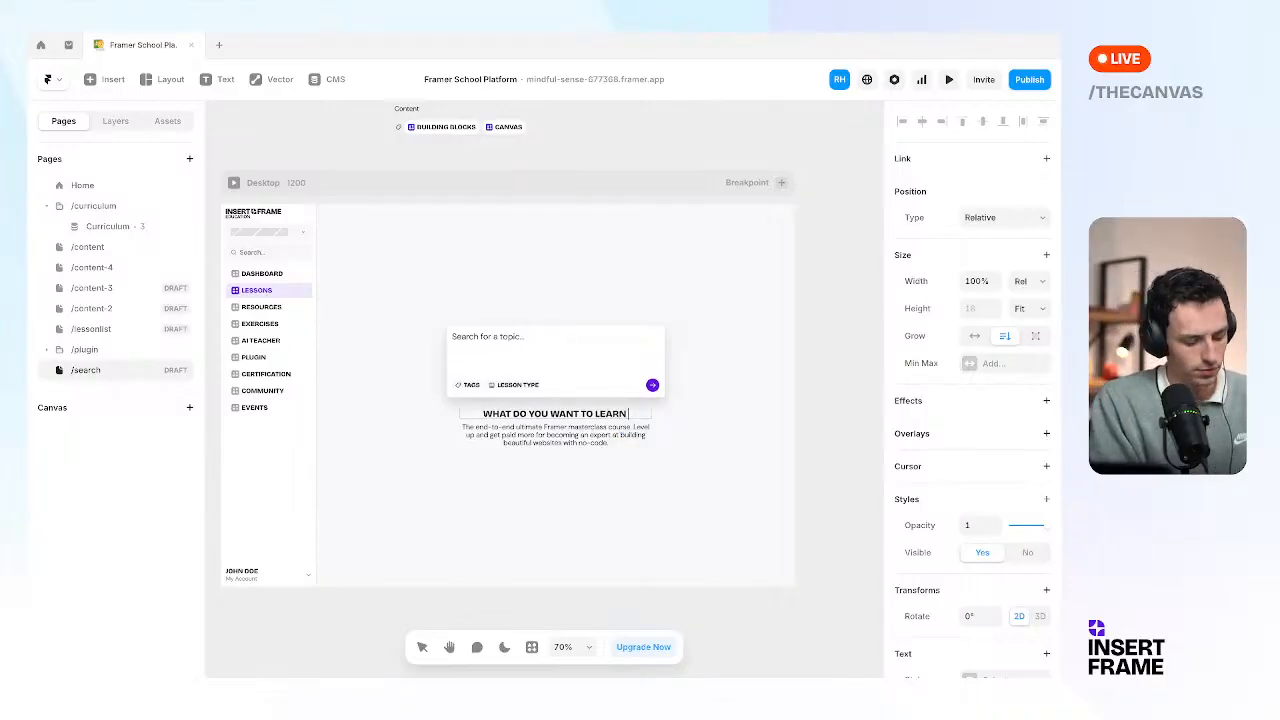
type("IN FRAMER?")
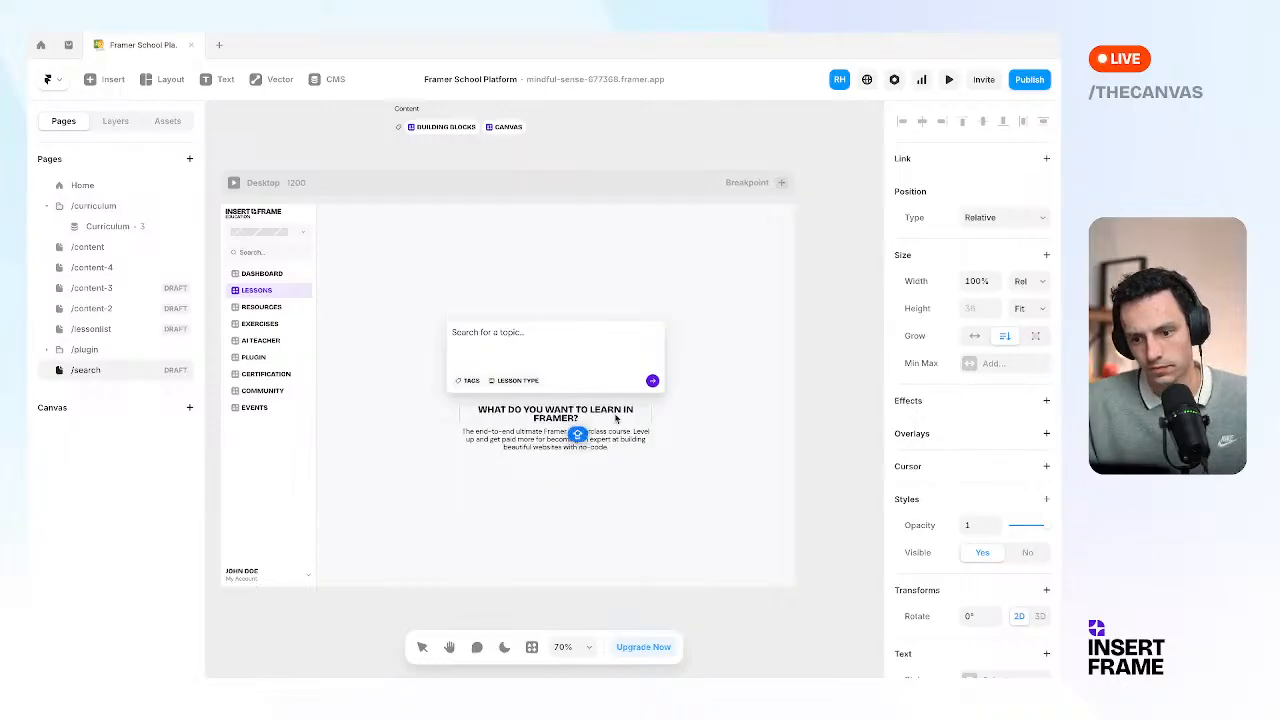
left_click(591, 412)
key("Return")
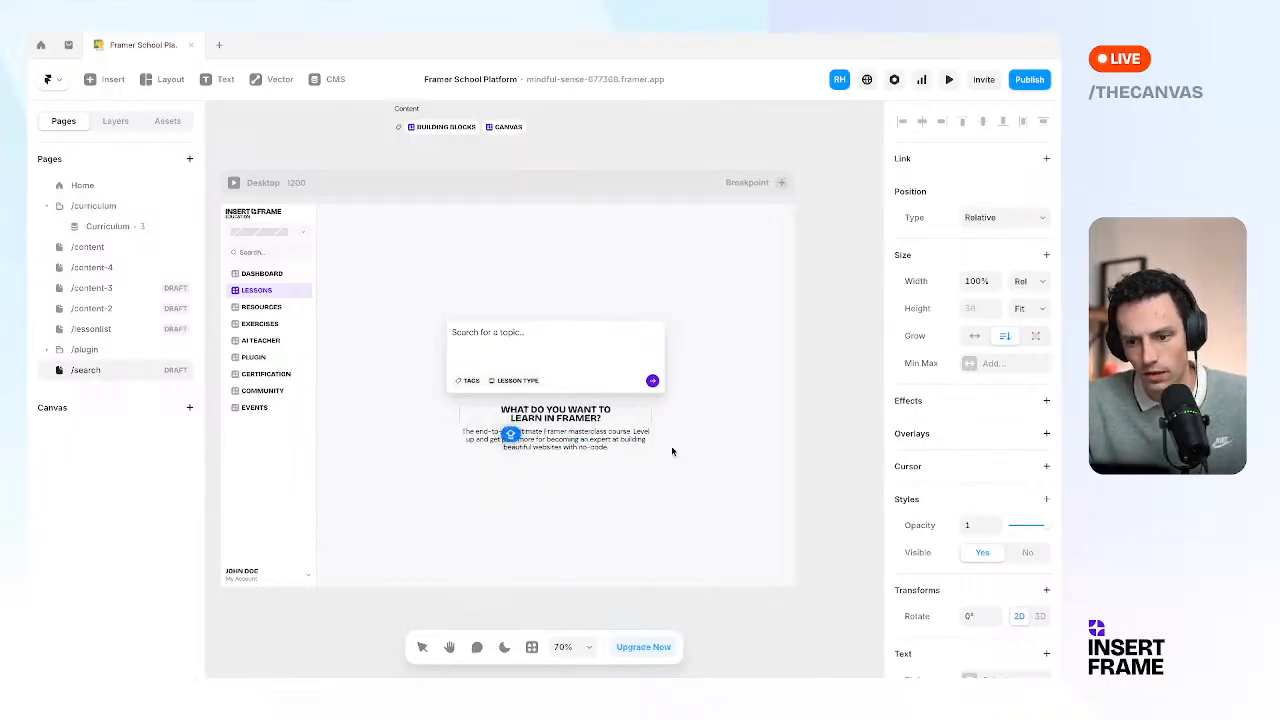
left_click(708, 468)
left_click(828, 434)
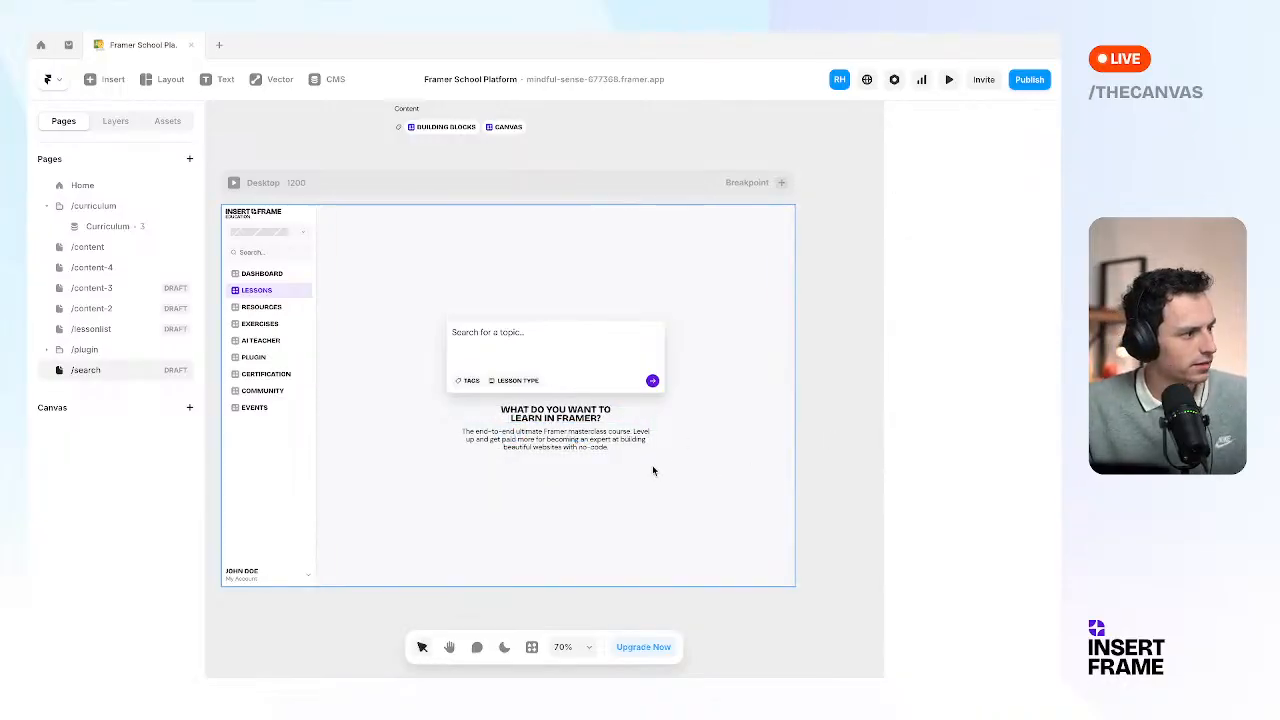
Replace the description below the heading with "Search or discover lessons, resources & exercises in this masterclass.".
scroll(651, 464, "up", 3)
left_click(553, 431)
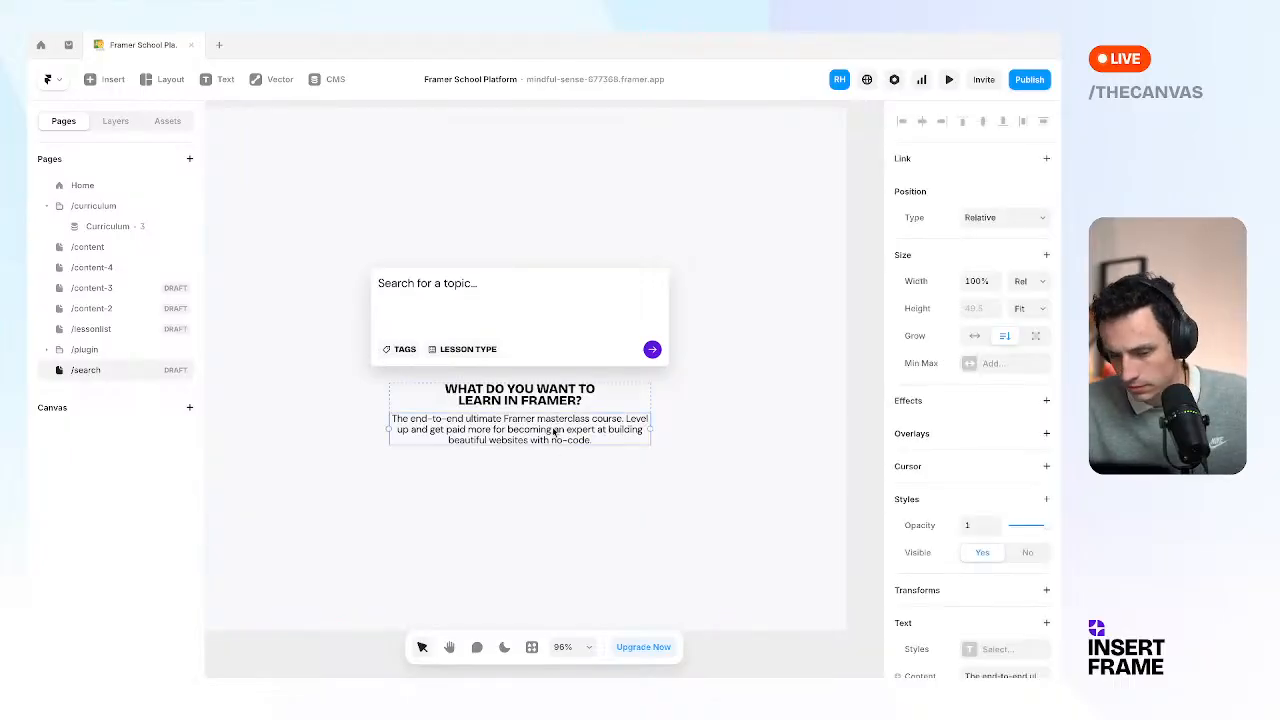
double_click(553, 431)
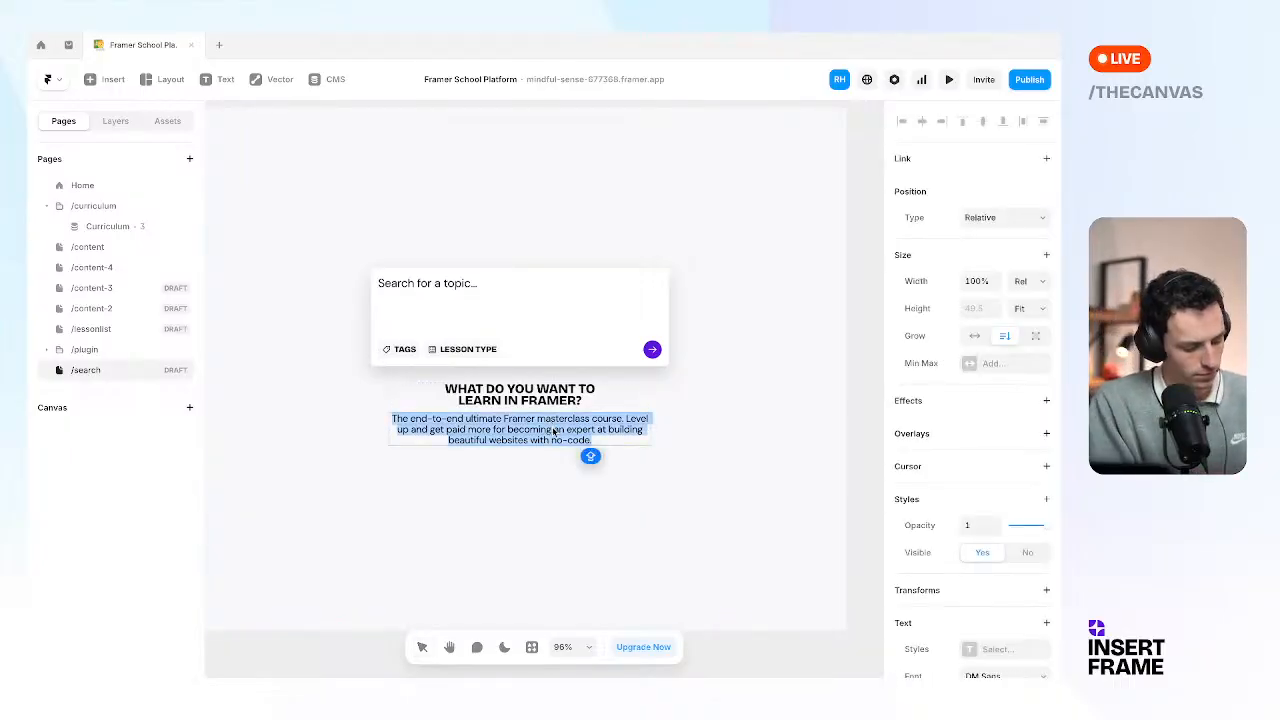
type("Search")
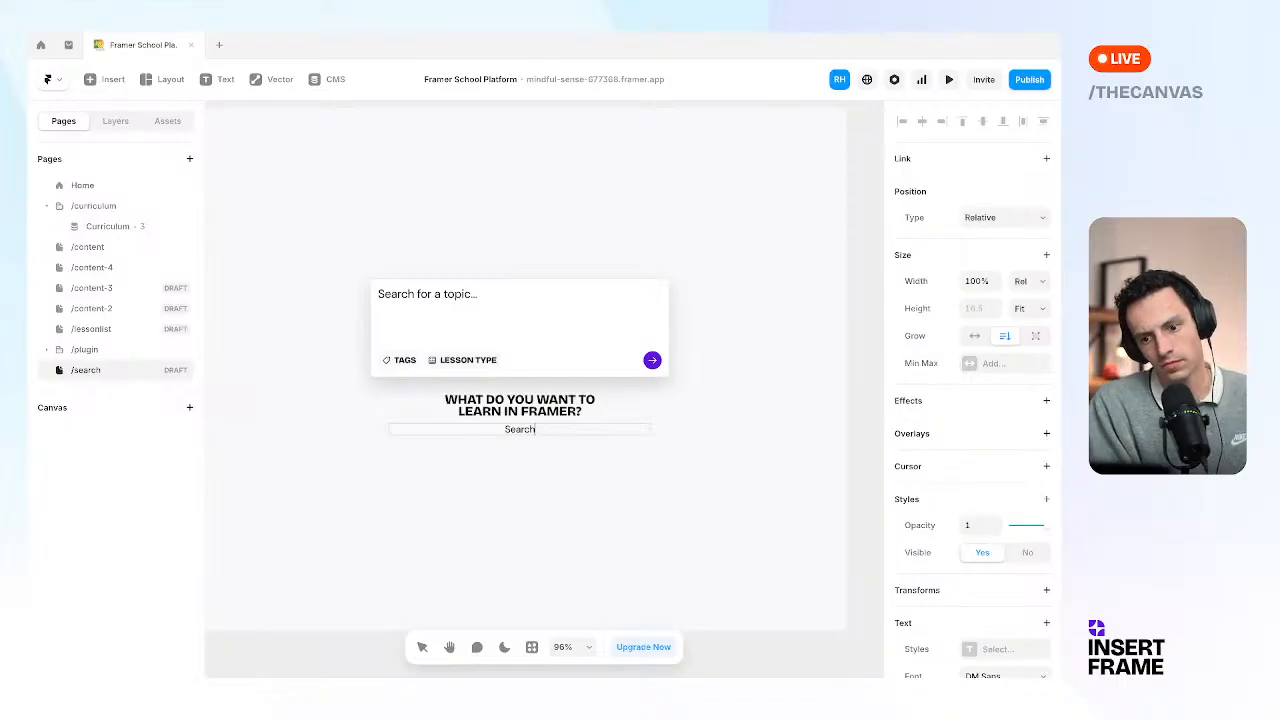
type(" or discover")
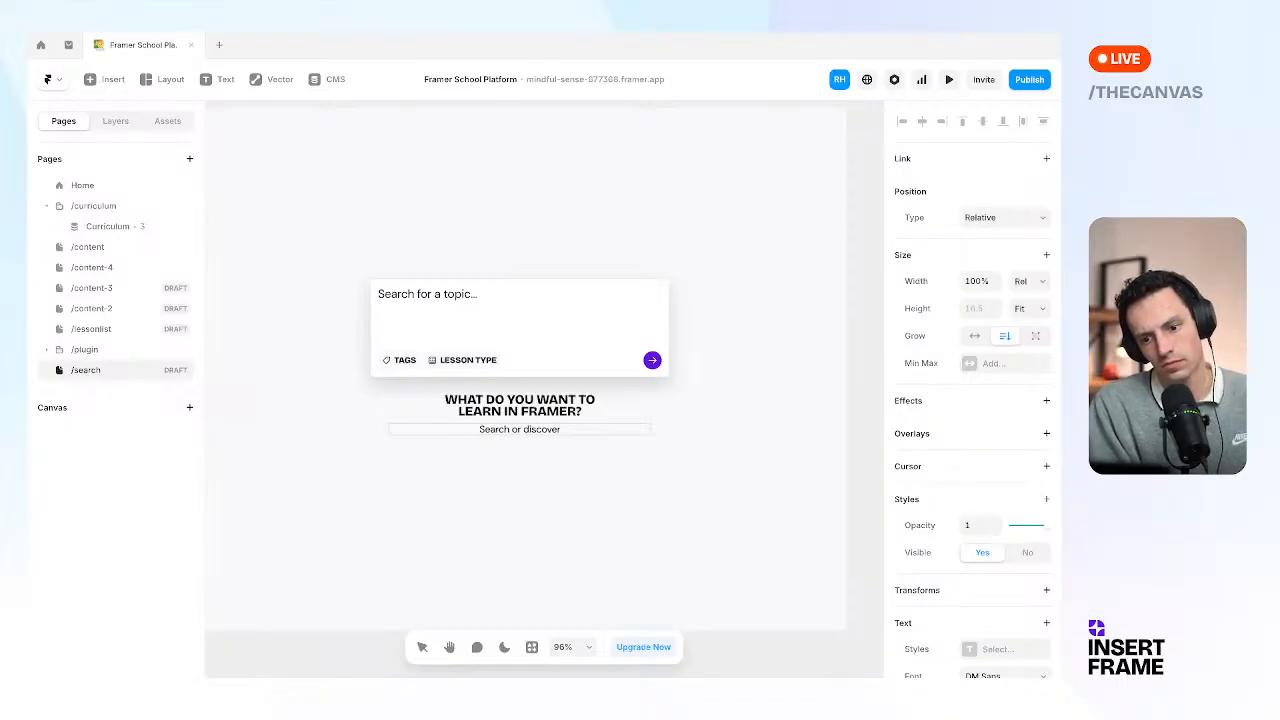
type(" les")
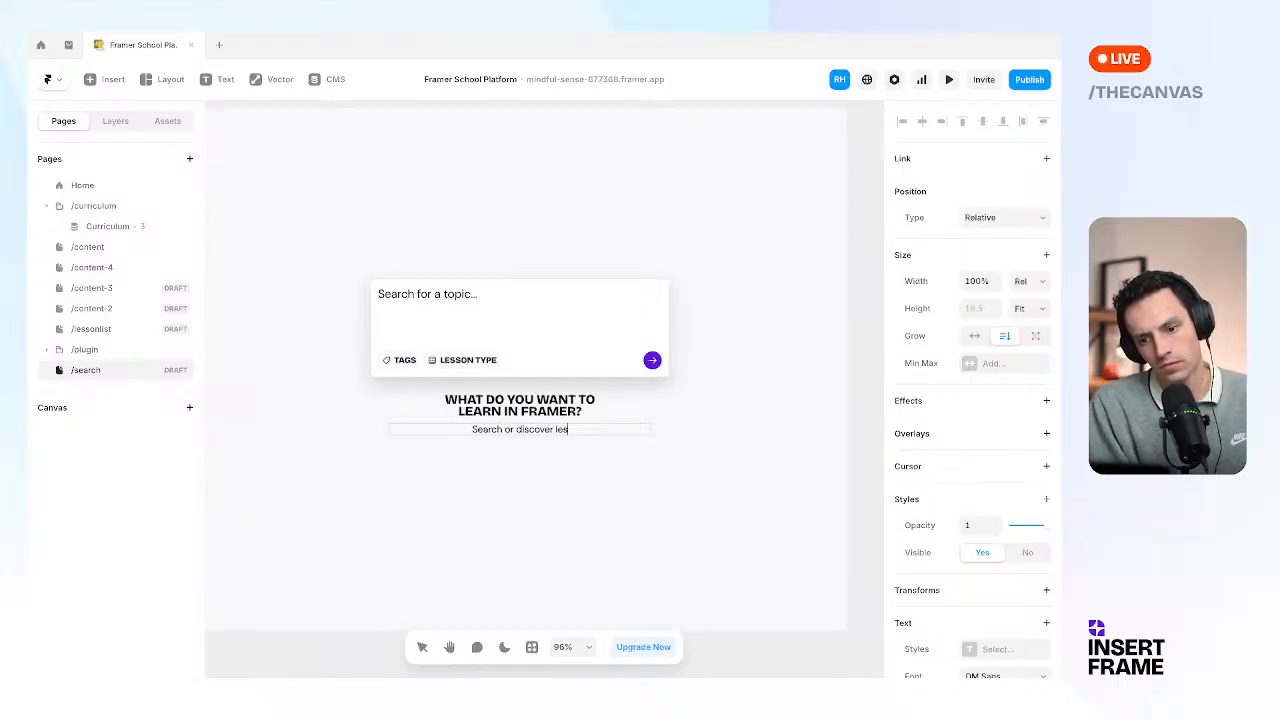
type("sons, resource")
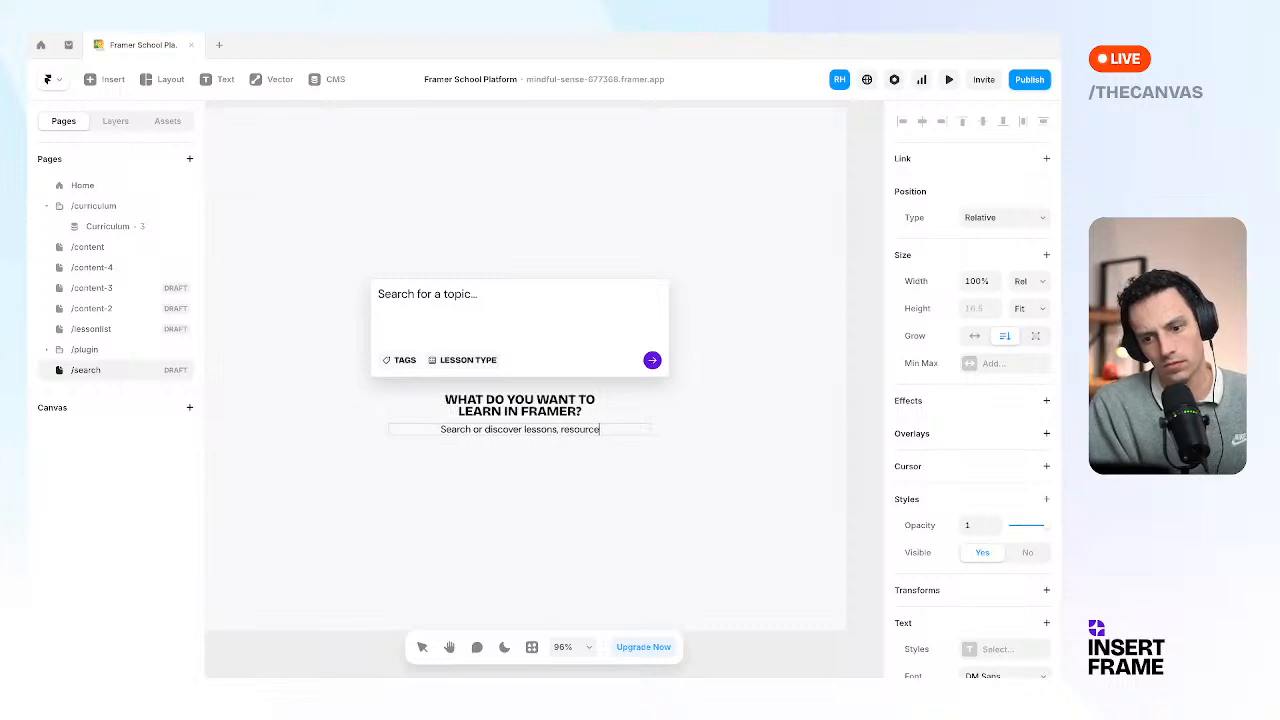
type("s & exercises")
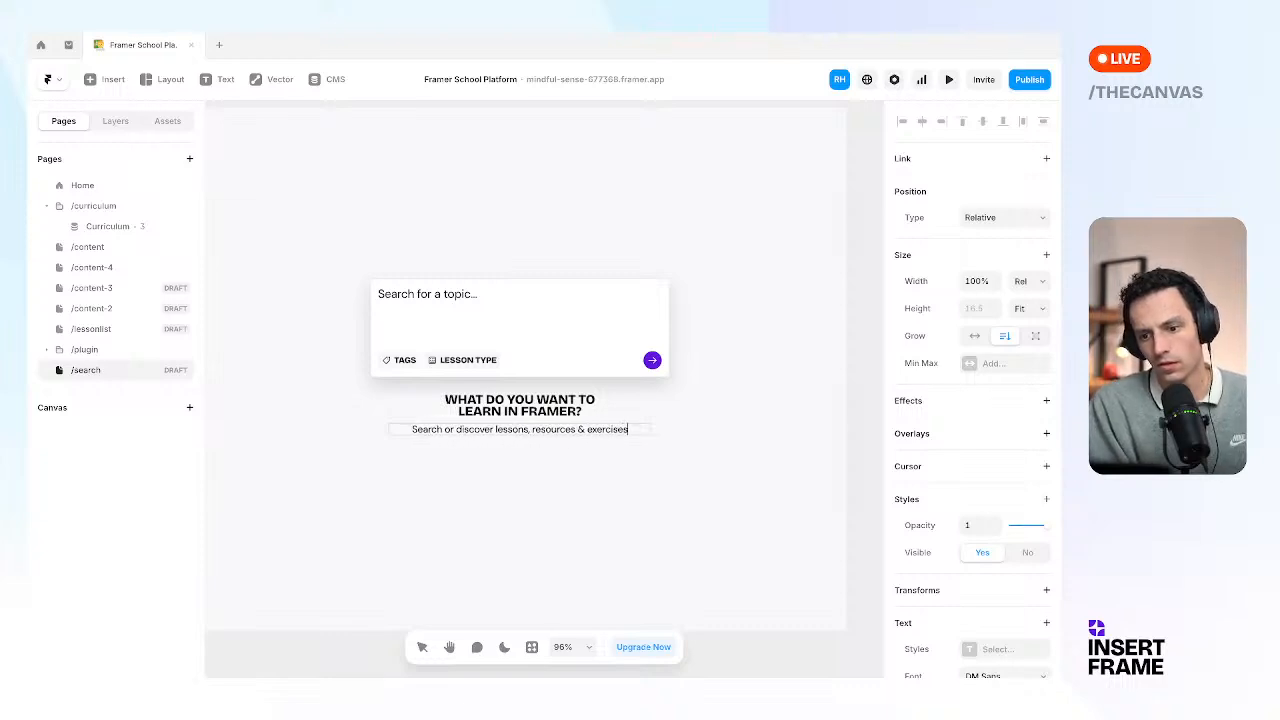
type(" in this Mas")
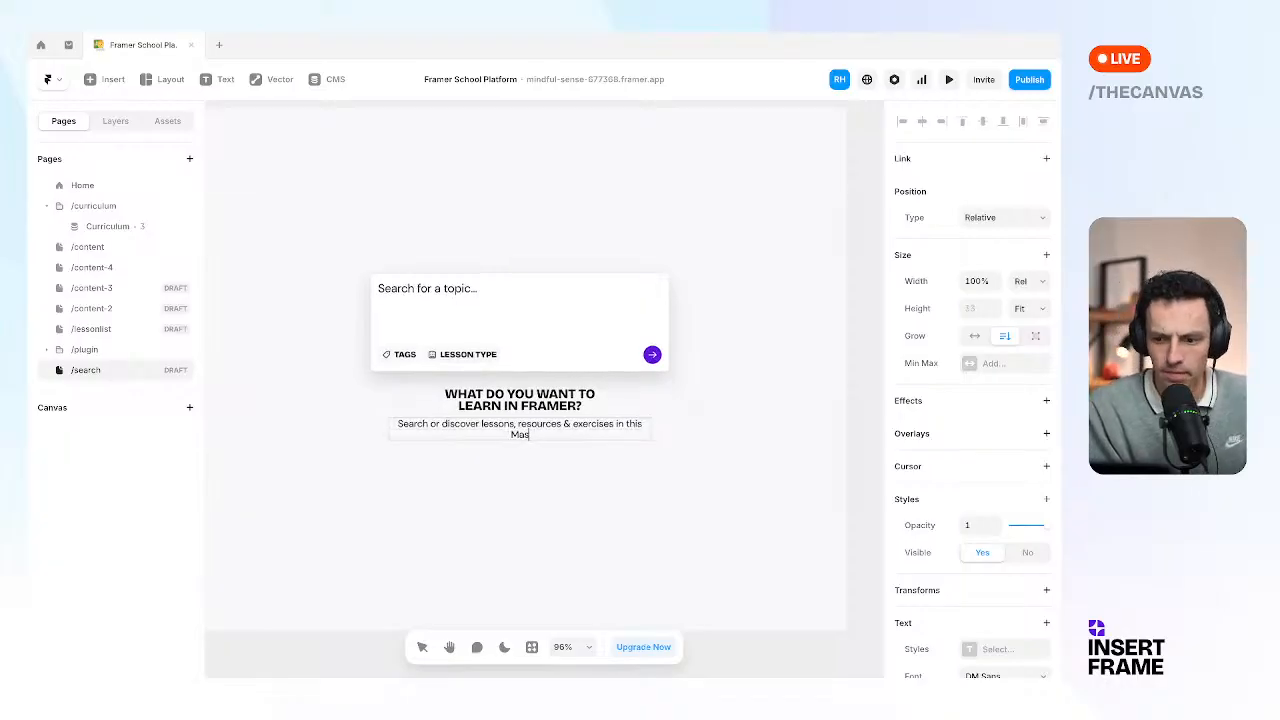
key("BackSpace")
key("BackSpace")
key("BackSpace")
type("masterclass.")
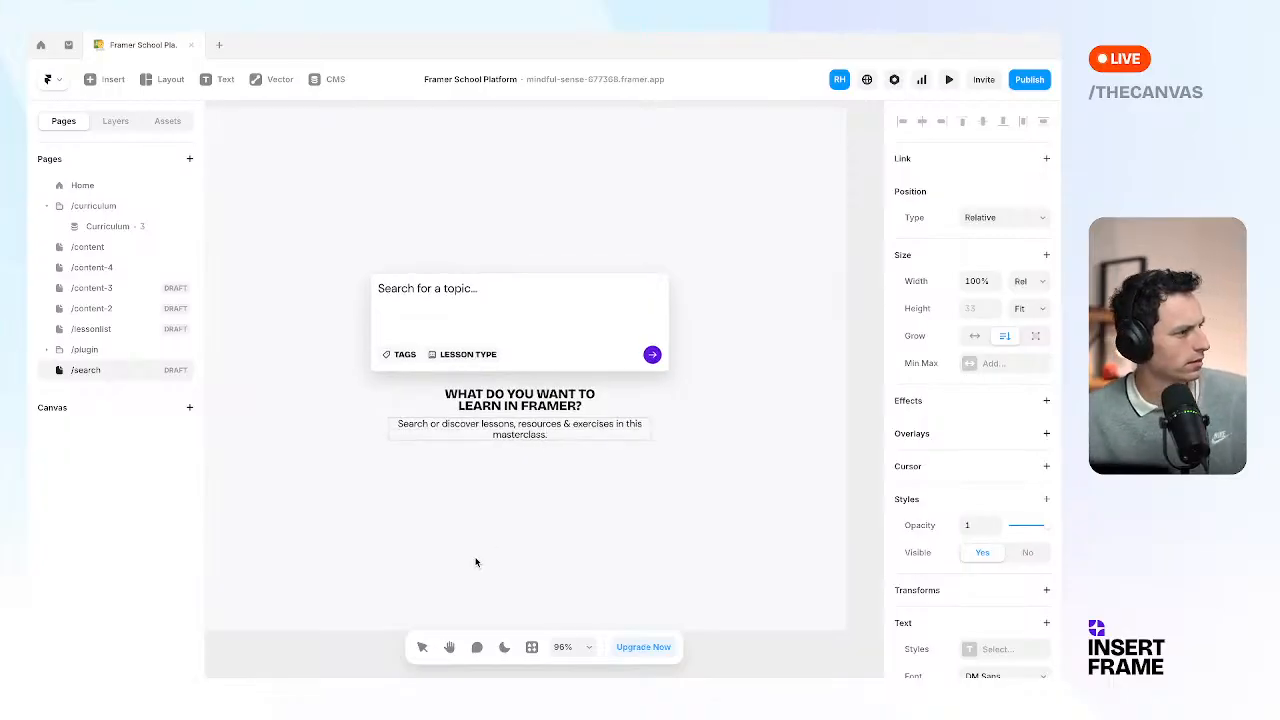
Set the fixed width of the stack holding the heading and description to 300.
key("Escape")
key("Escape")
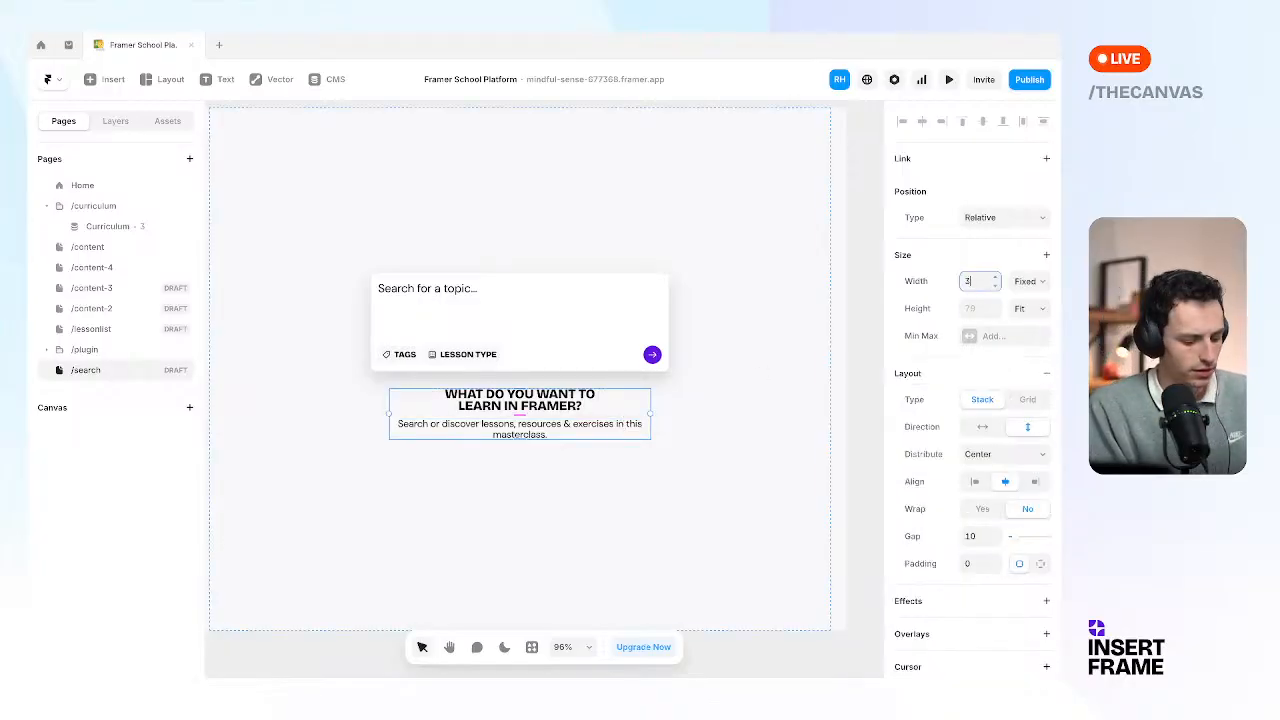
key("Return")
type("30")
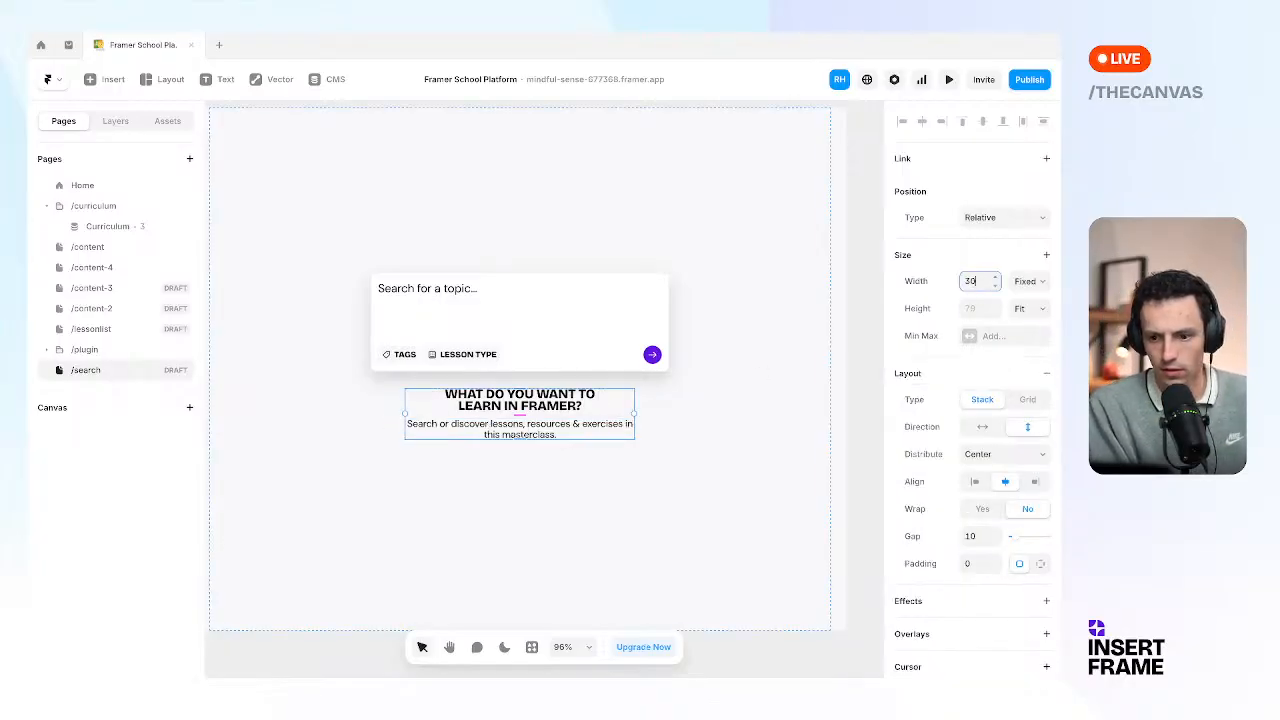
type("0")
key("Return")
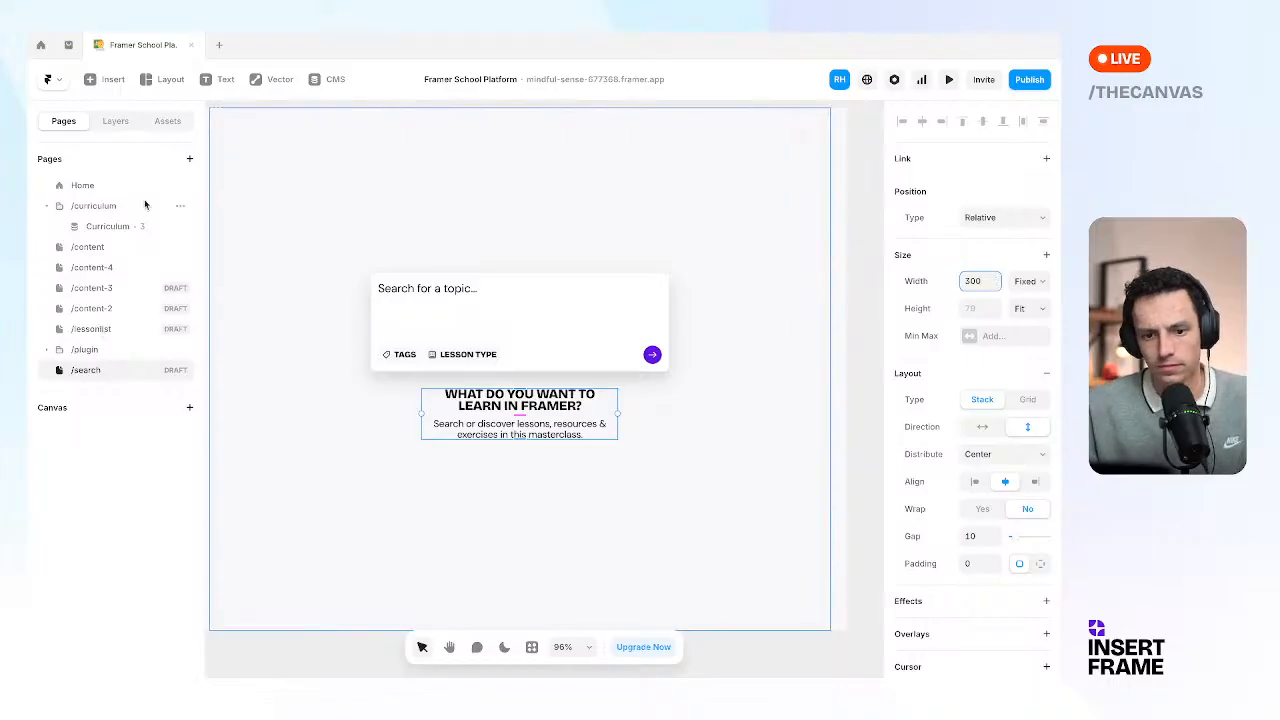
Reorder the container's layers so the heading and description stack sits above the search card.
left_click(115, 120)
left_click(130, 288)
left_click_drag(130, 288, 128, 258)
left_click(838, 335)
scroll(799, 354, "up", 2)
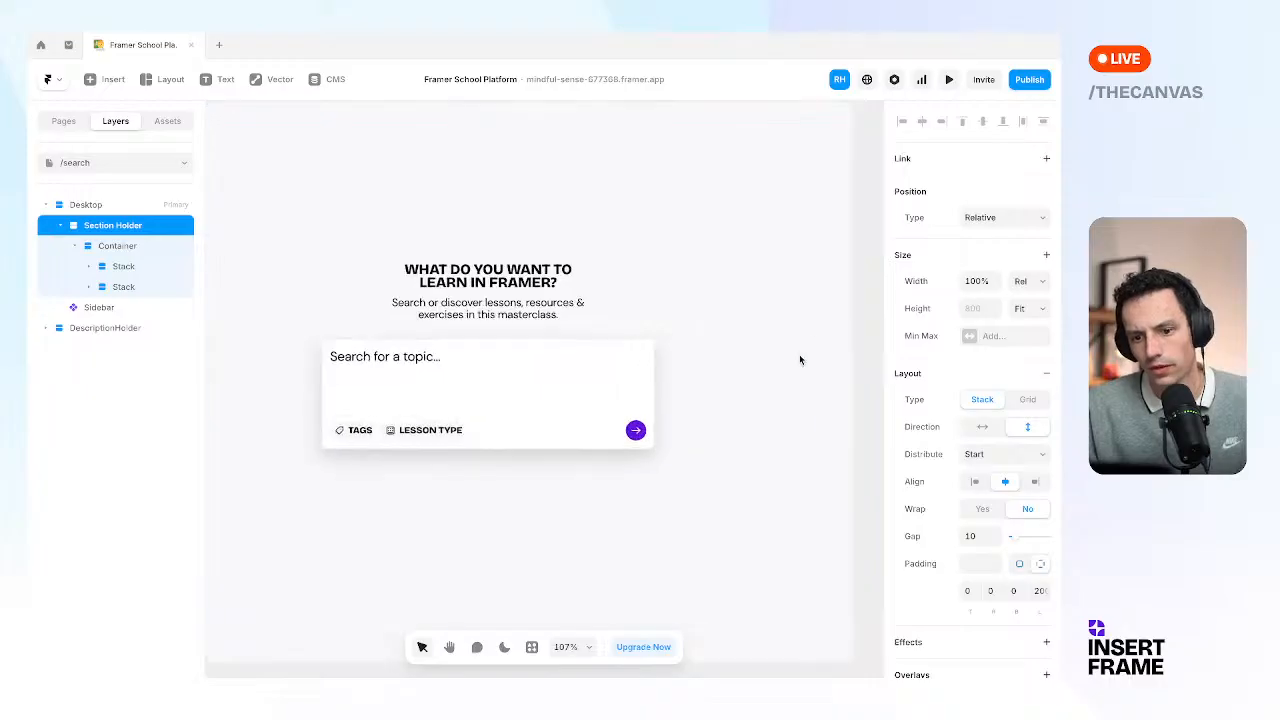
Increase the font size of the "WHAT DO YOU WANT TO LEARN IN FRAMER?" heading to 24 px.
scroll(799, 354, "down", 5)
scroll(799, 354, "up", 4)
left_click(566, 298)
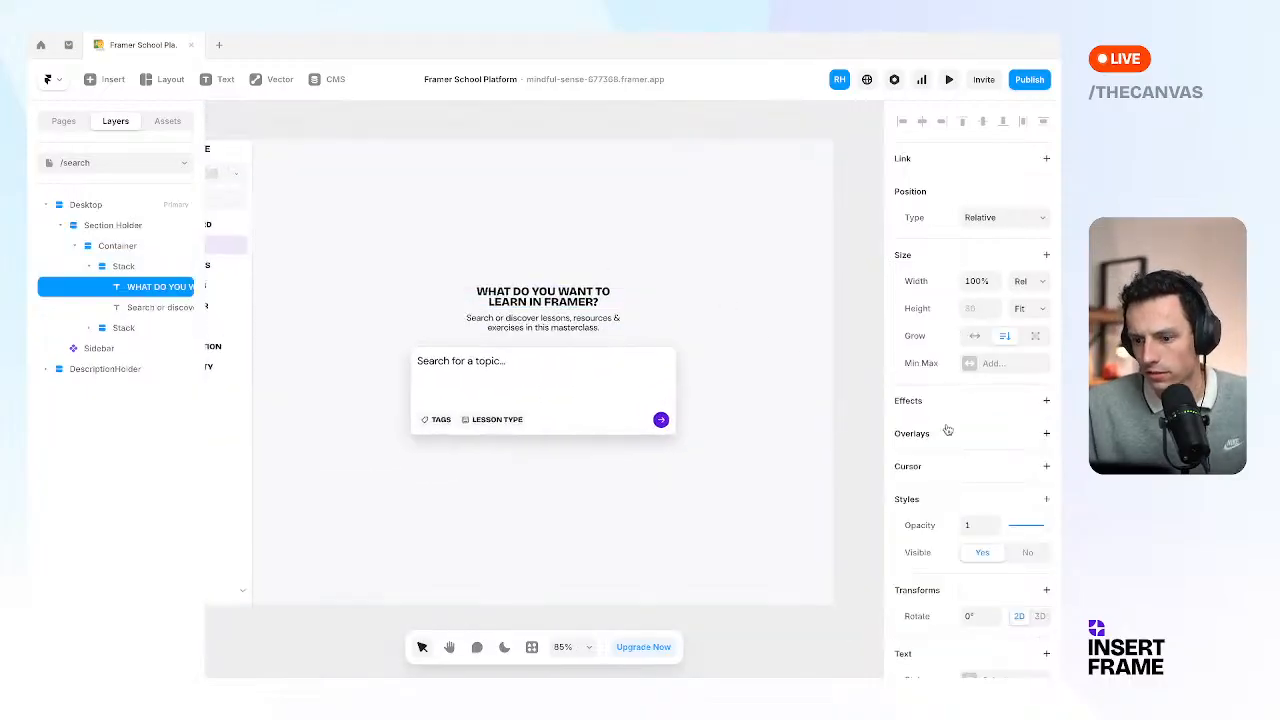
scroll(950, 440, "down", 5)
left_click(999, 537)
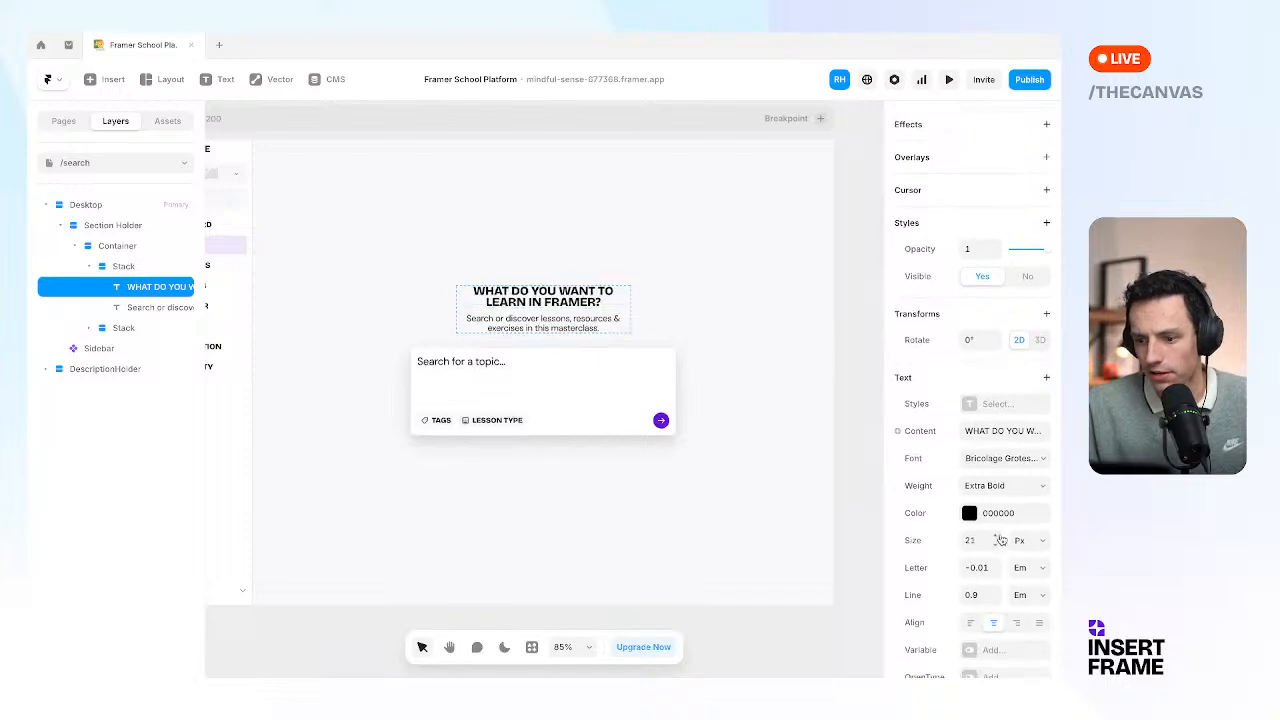
left_click(999, 537)
left_click(999, 537)
left_click(999, 537)
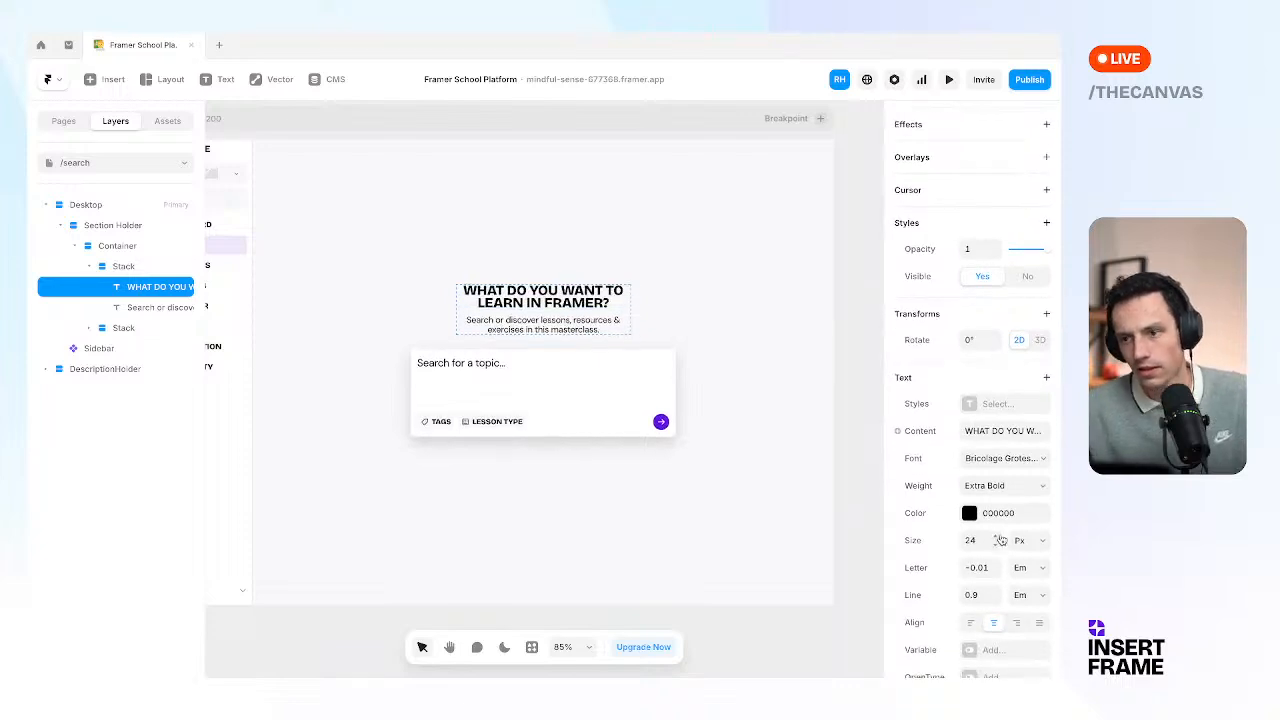
Set the container's gap between the heading text stack and the search card to 30.
left_click(732, 362)
scroll(732, 366, "down", 3)
scroll(732, 370, "up", 5)
scroll(731, 371, "up", 2)
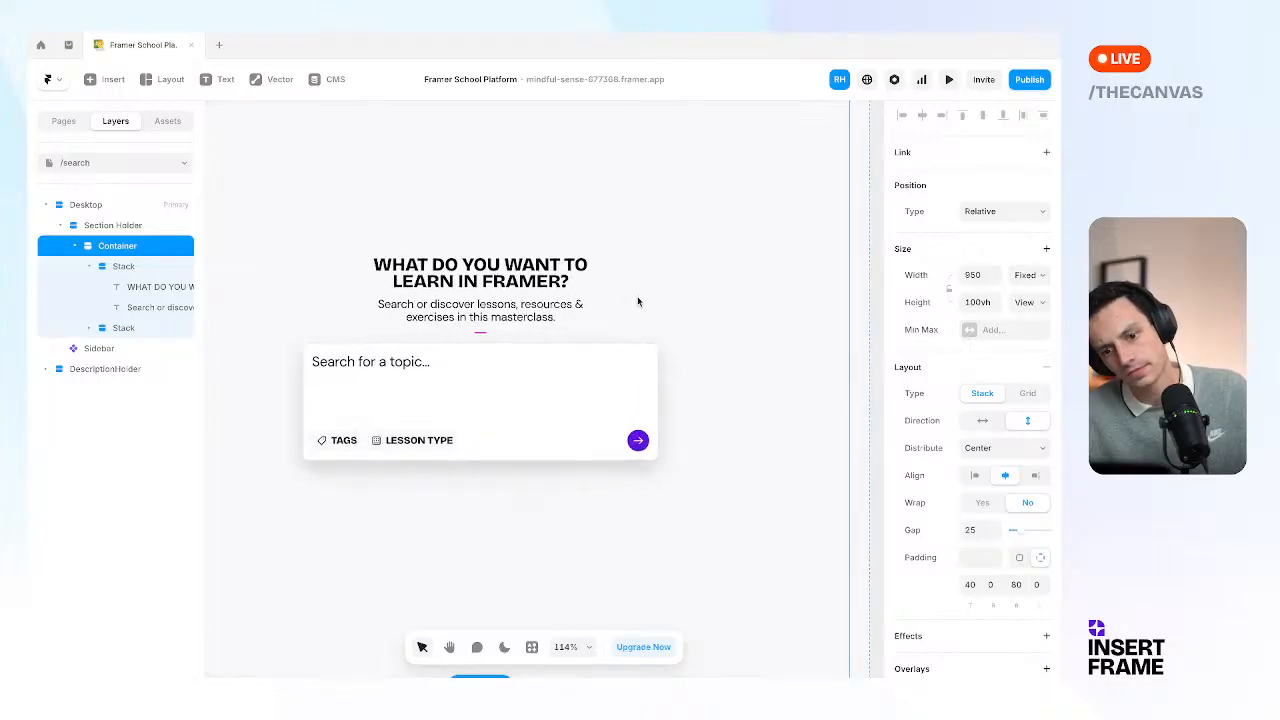
left_click_drag(480, 333, 478, 345)
scroll(471, 187, "down", 5)
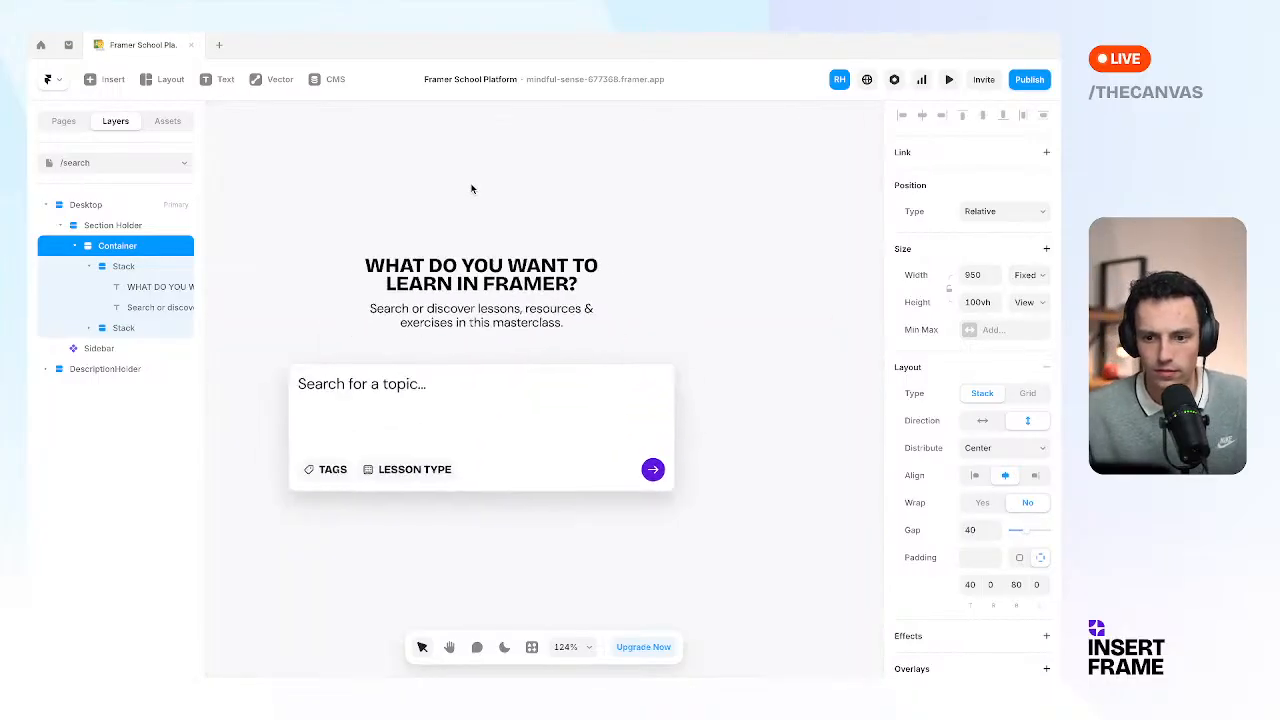
scroll(471, 187, "up", 3)
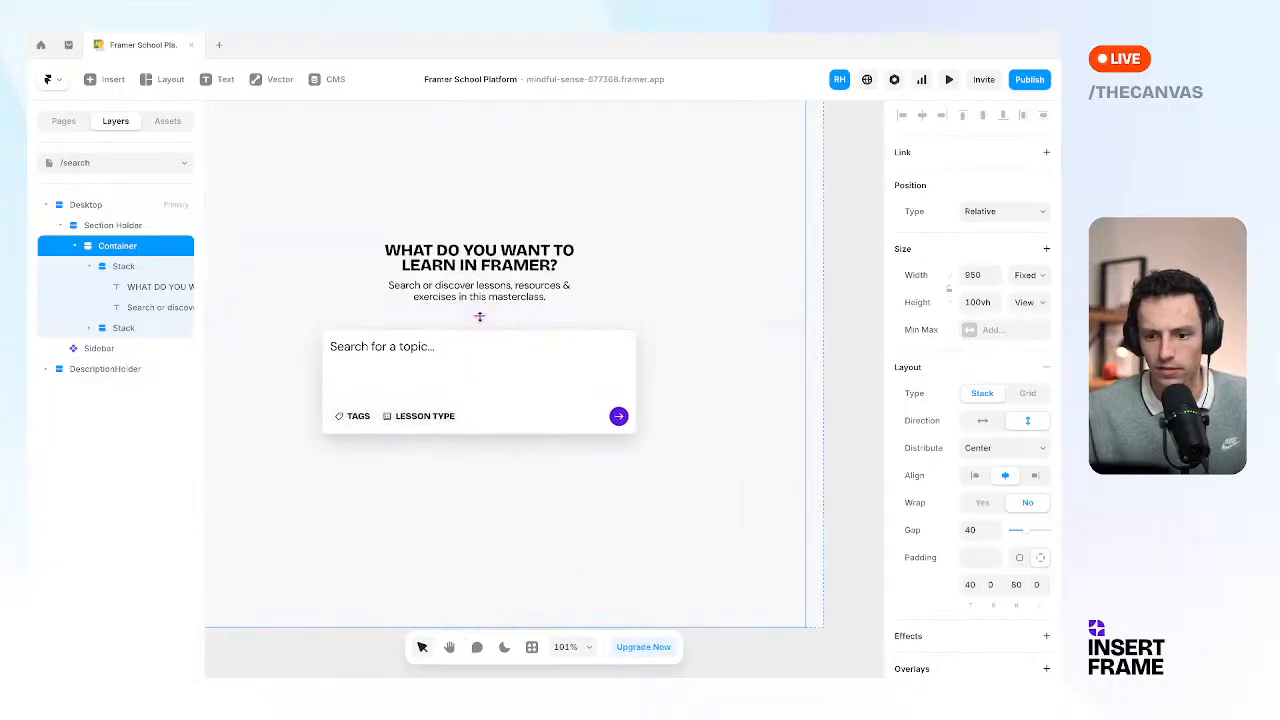
left_click_drag(480, 317, 481, 311)
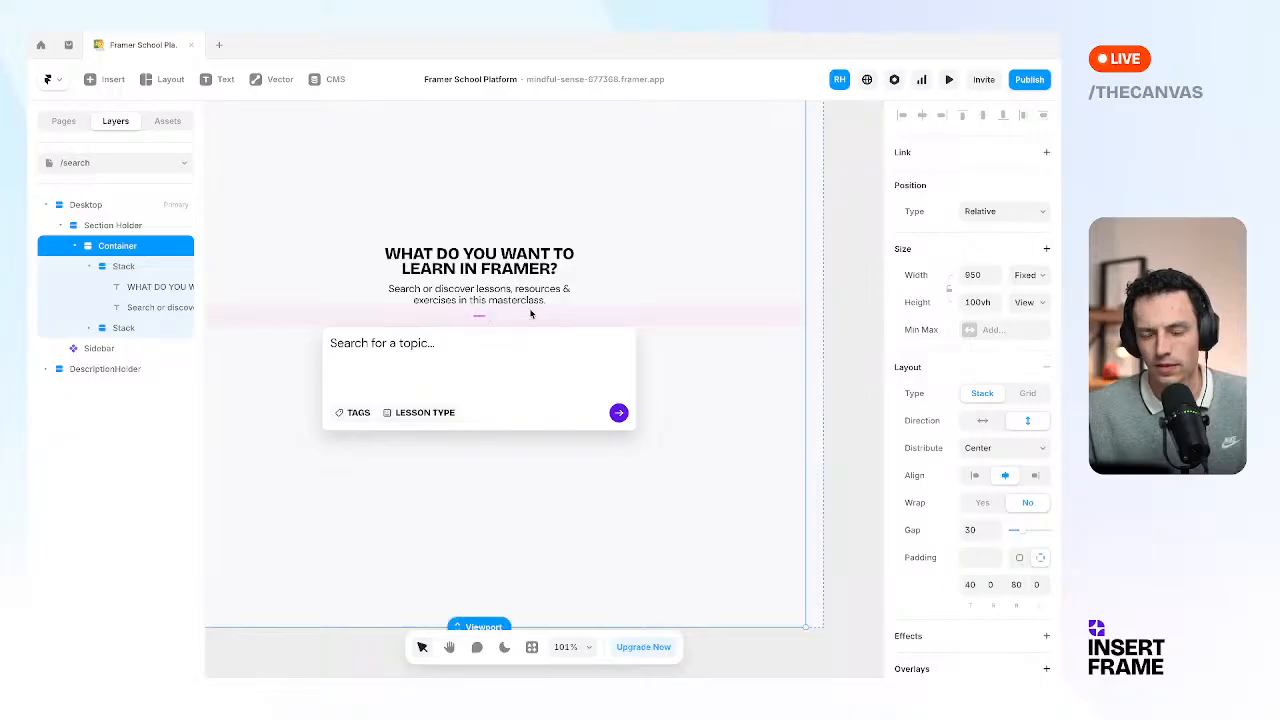
left_click(836, 308)
scroll(833, 312, "up", 3)
scroll(834, 313, "down", 5)
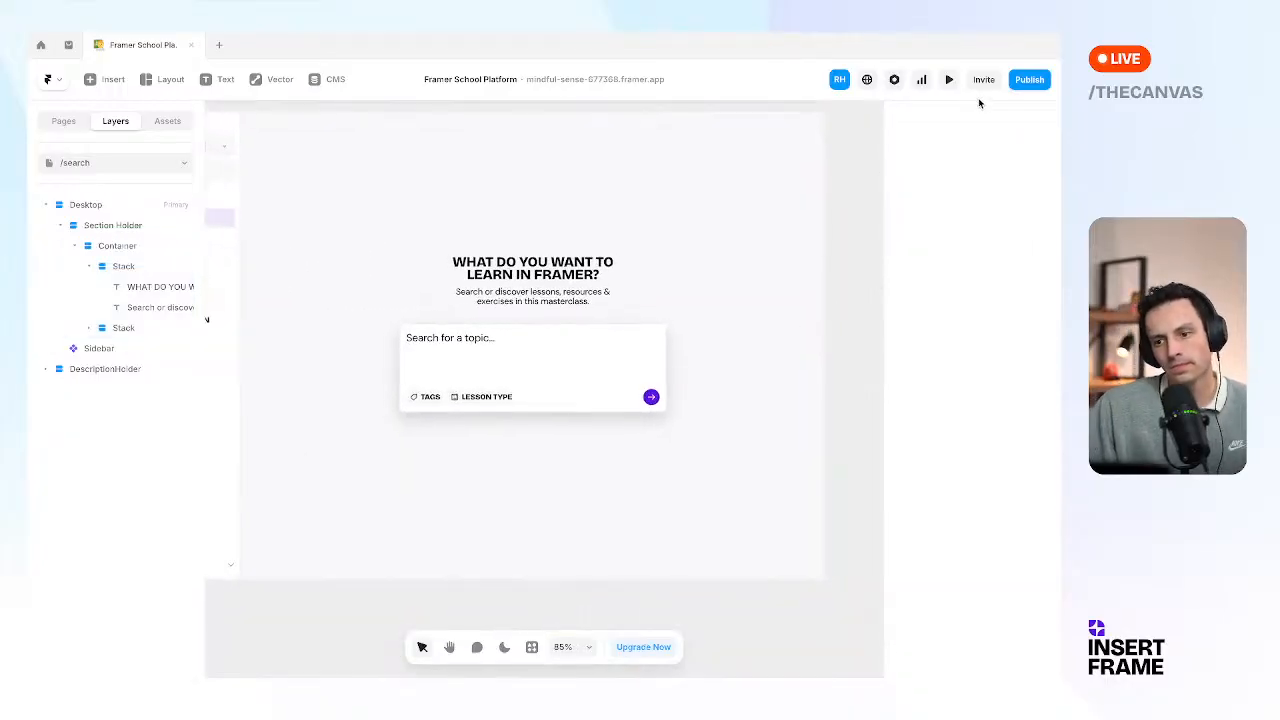
Preview the /search page to check the heading and search card, and return to the canvas.
left_click(949, 79)
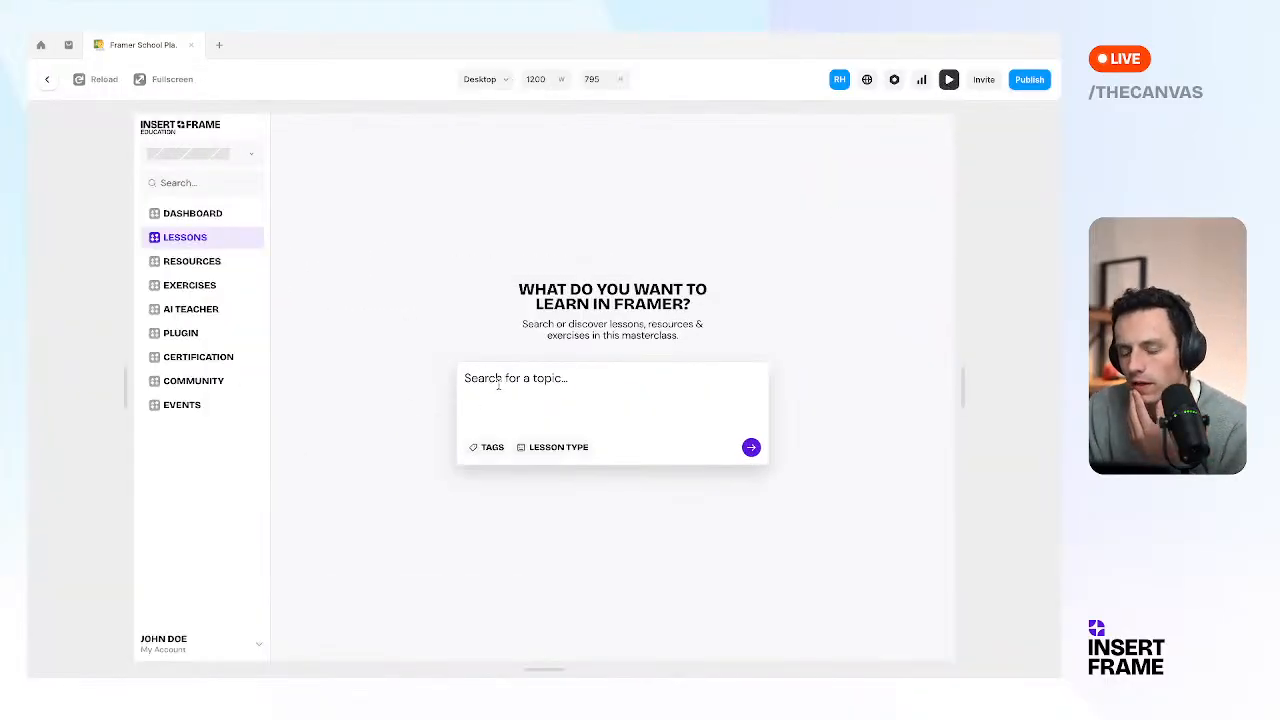
left_click_drag(498, 385, 564, 415)
left_click(572, 412)
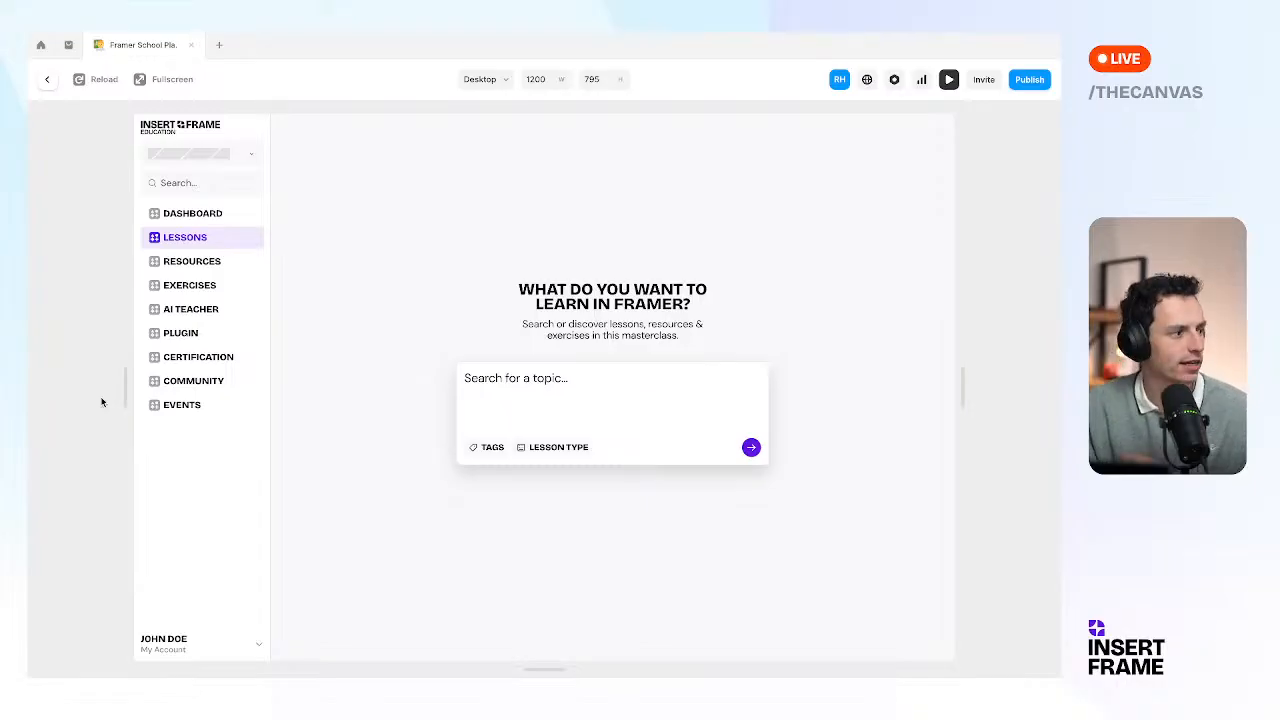
left_click(46, 79)
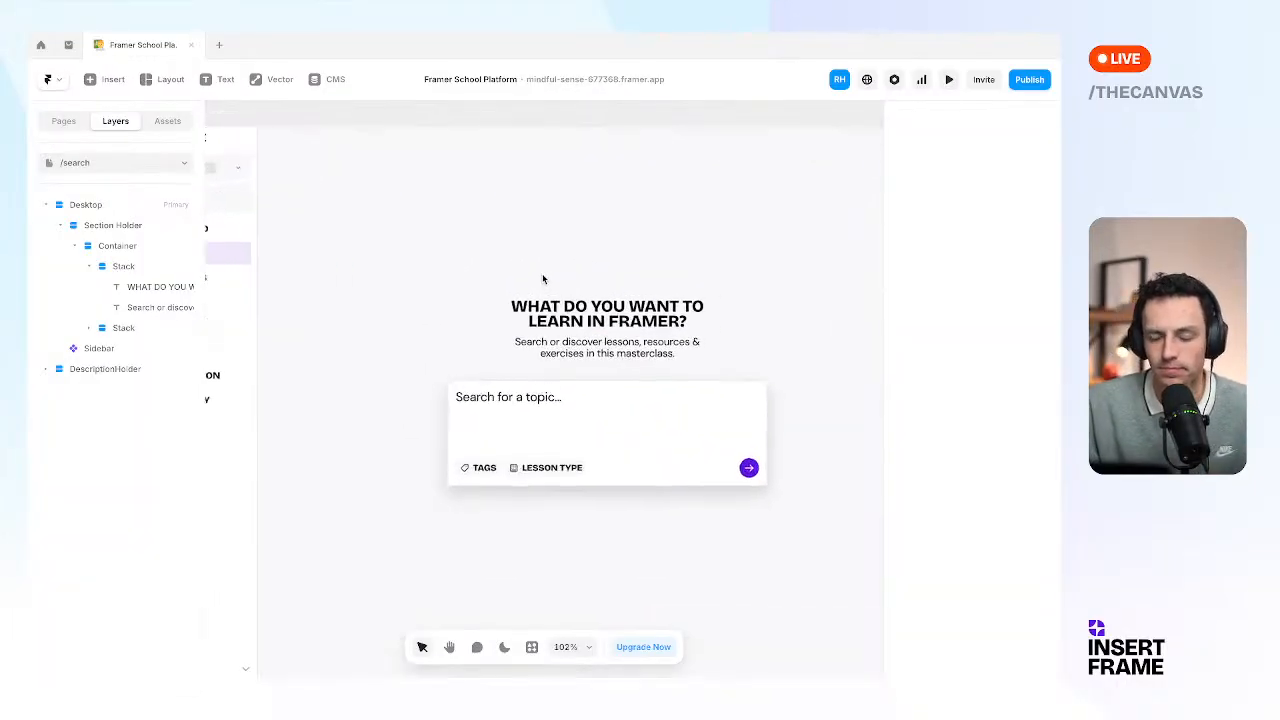
Examine the fields of the ufm-1-01 item in the CMS Curriculum collection, and return to the /search page.
left_click(331, 80)
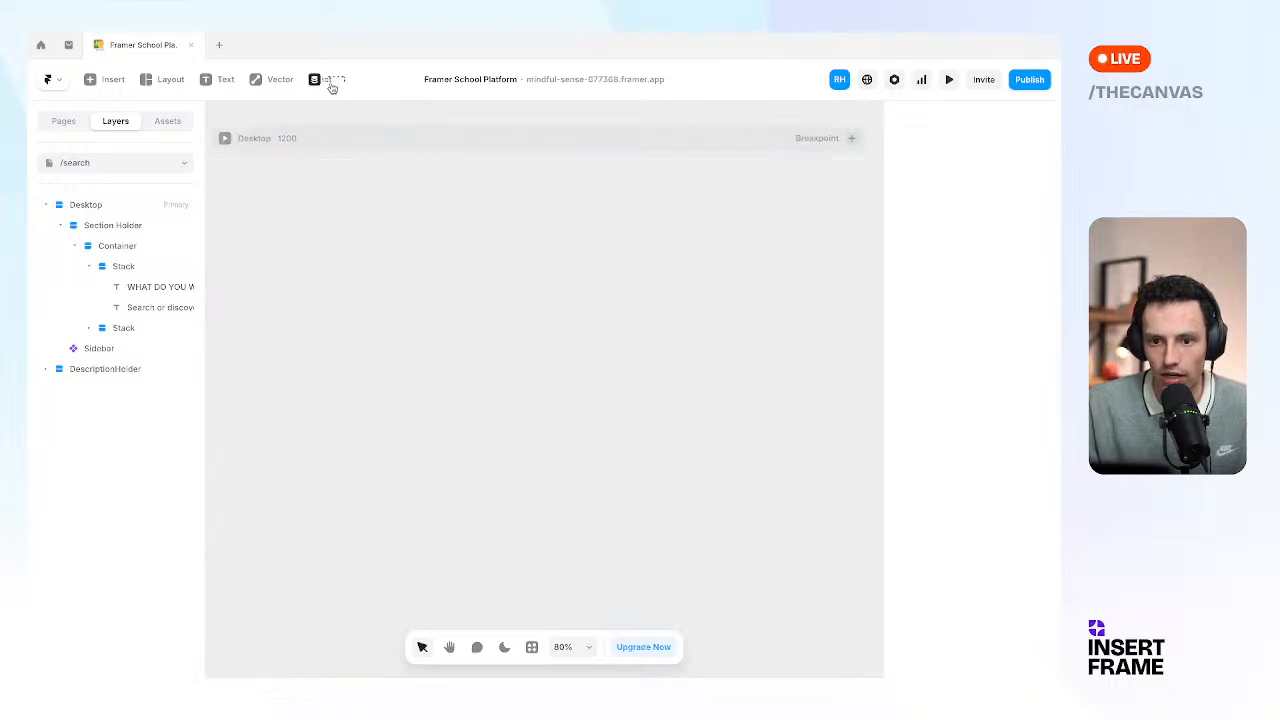
left_click(100, 165)
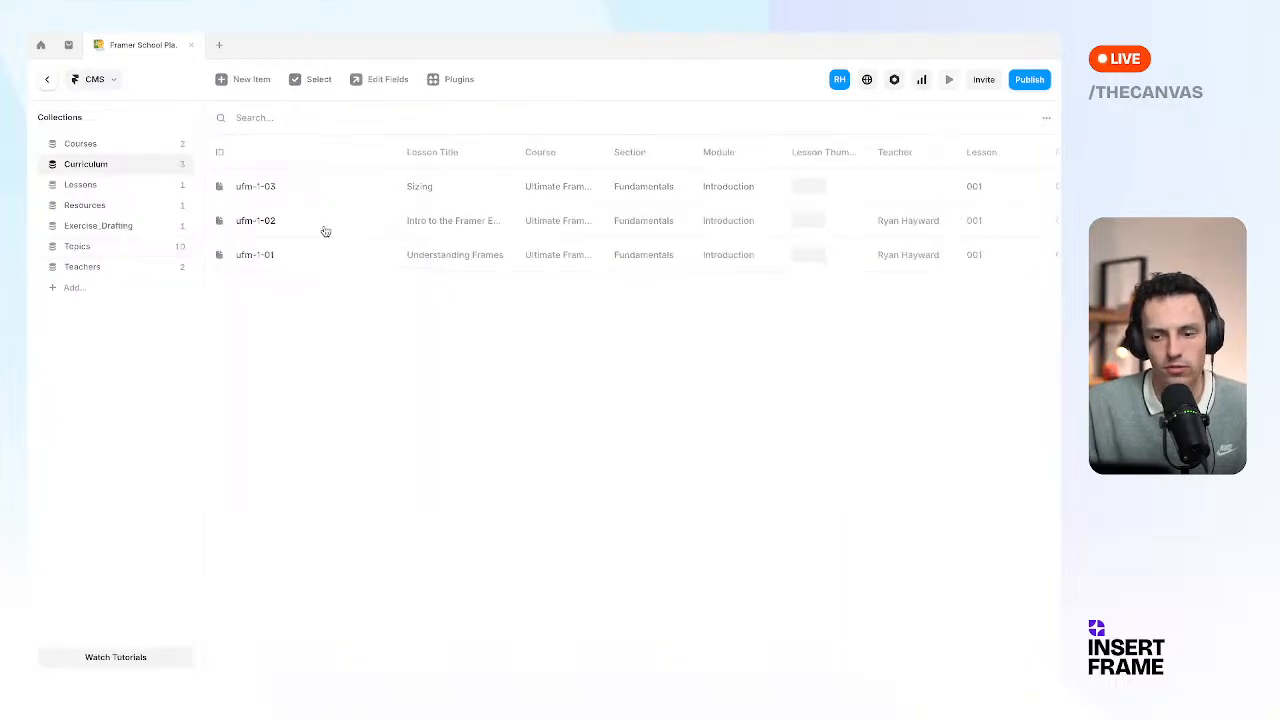
left_click(282, 257)
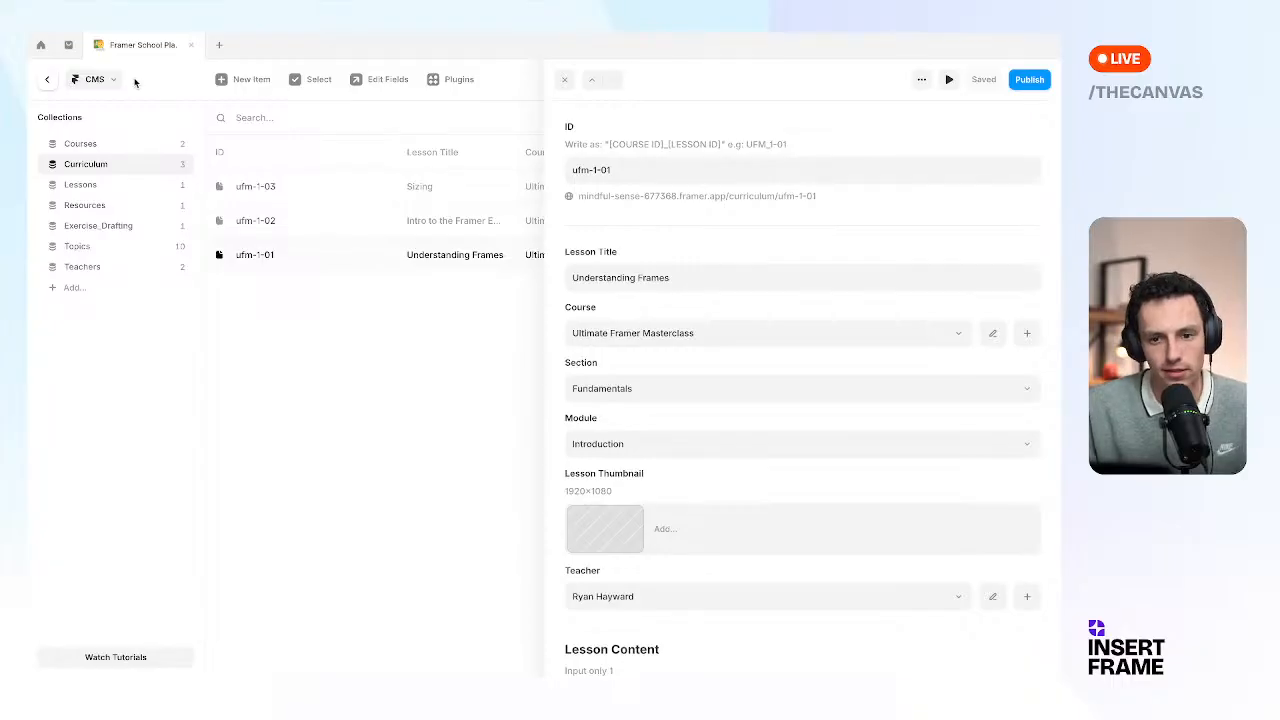
left_click(47, 79)
scroll(674, 343, "down", 3)
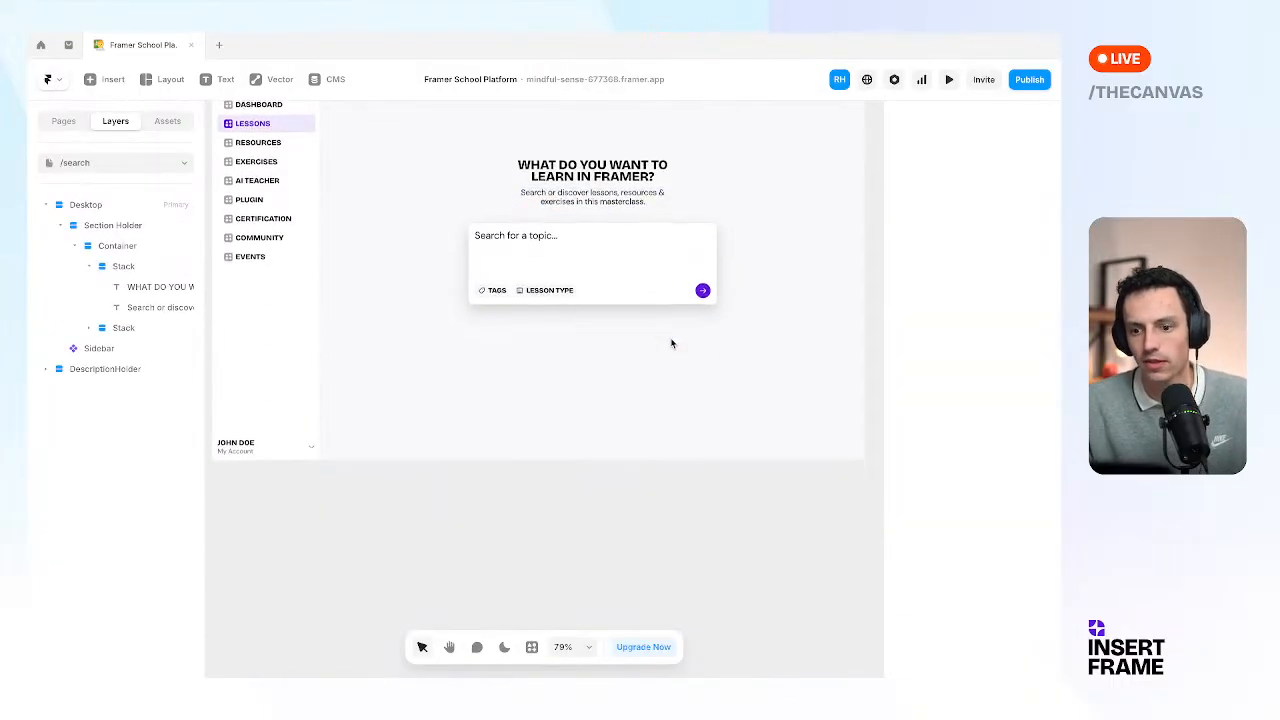
scroll(637, 351, "up", 1)
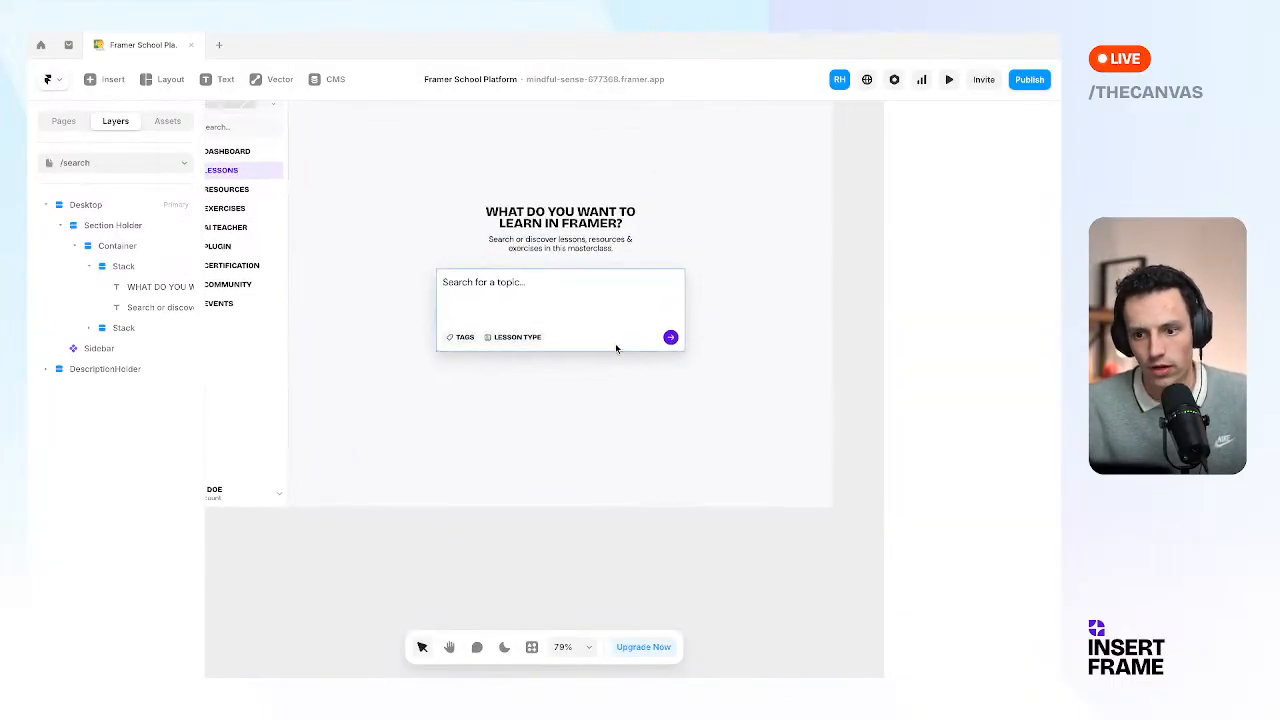
scroll(458, 255, "left", 1)
scroll(457, 255, "up", 2)
scroll(457, 255, "down", 2)
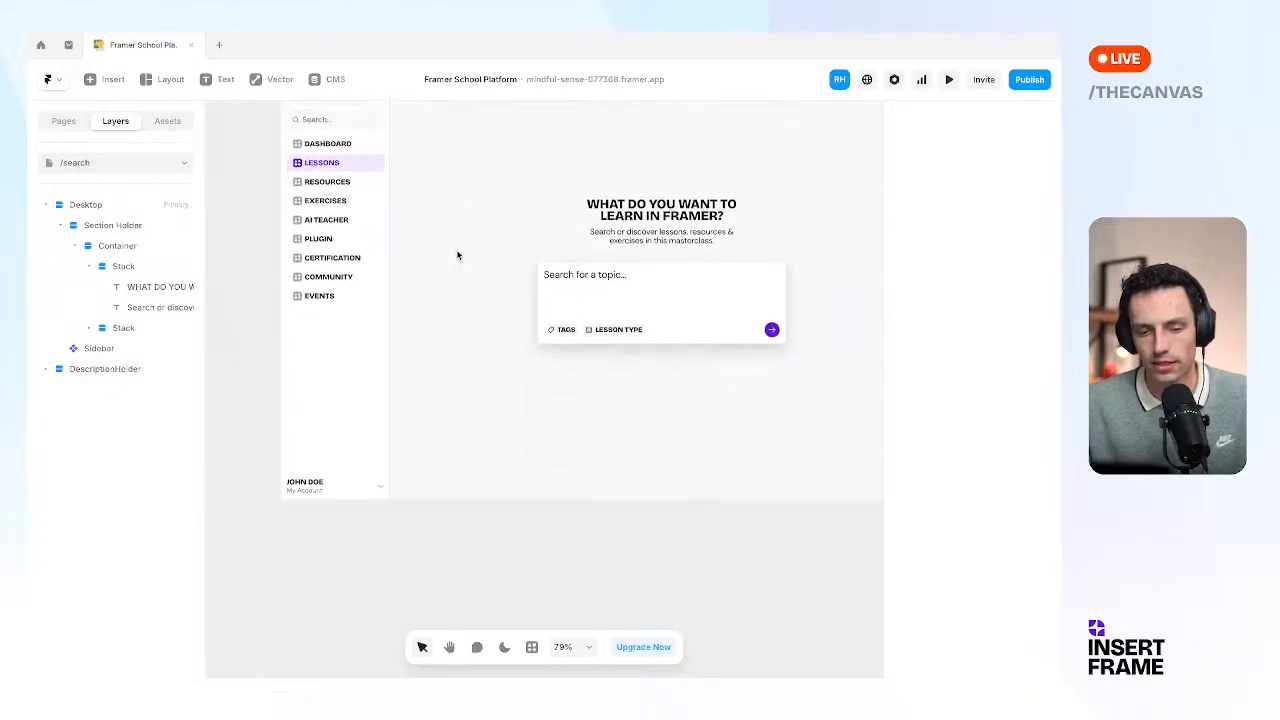
scroll(457, 255, "left", 3)
scroll(457, 255, "right", 2)
scroll(457, 255, "right", 1)
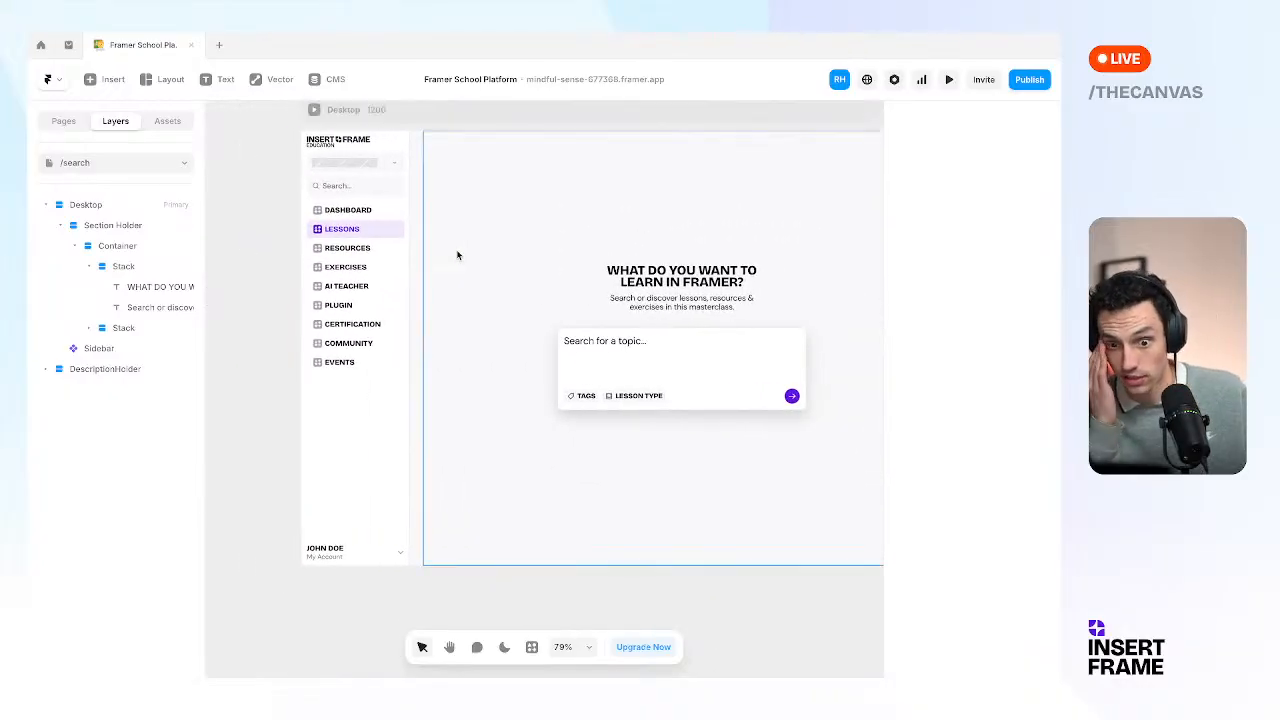
scroll(457, 254, "down", 2)
scroll(457, 254, "up", 1)
scroll(457, 254, "left", 2)
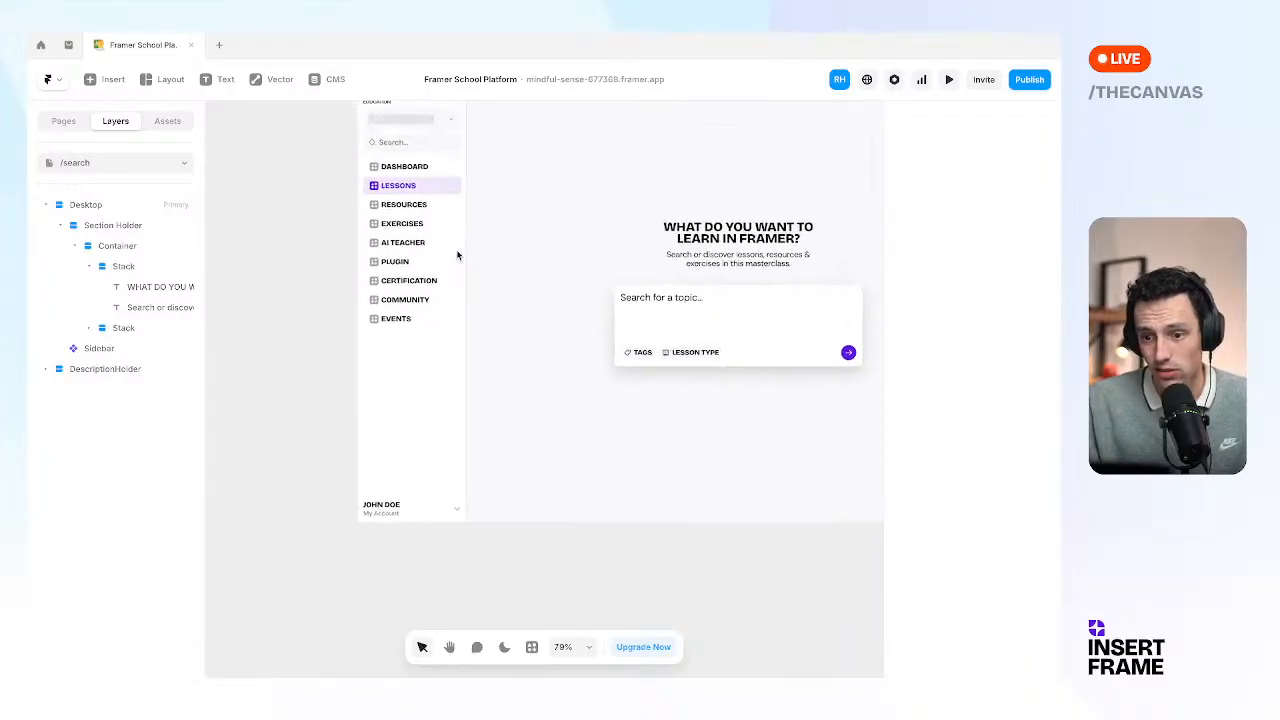
Draw a frame on the empty canvas beside the Desktop page, set it to 192 × 108, and scale it up to about 259 × 146.
scroll(389, 263, "left", 3)
key("f")
left_click_drag(319, 214, 392, 287)
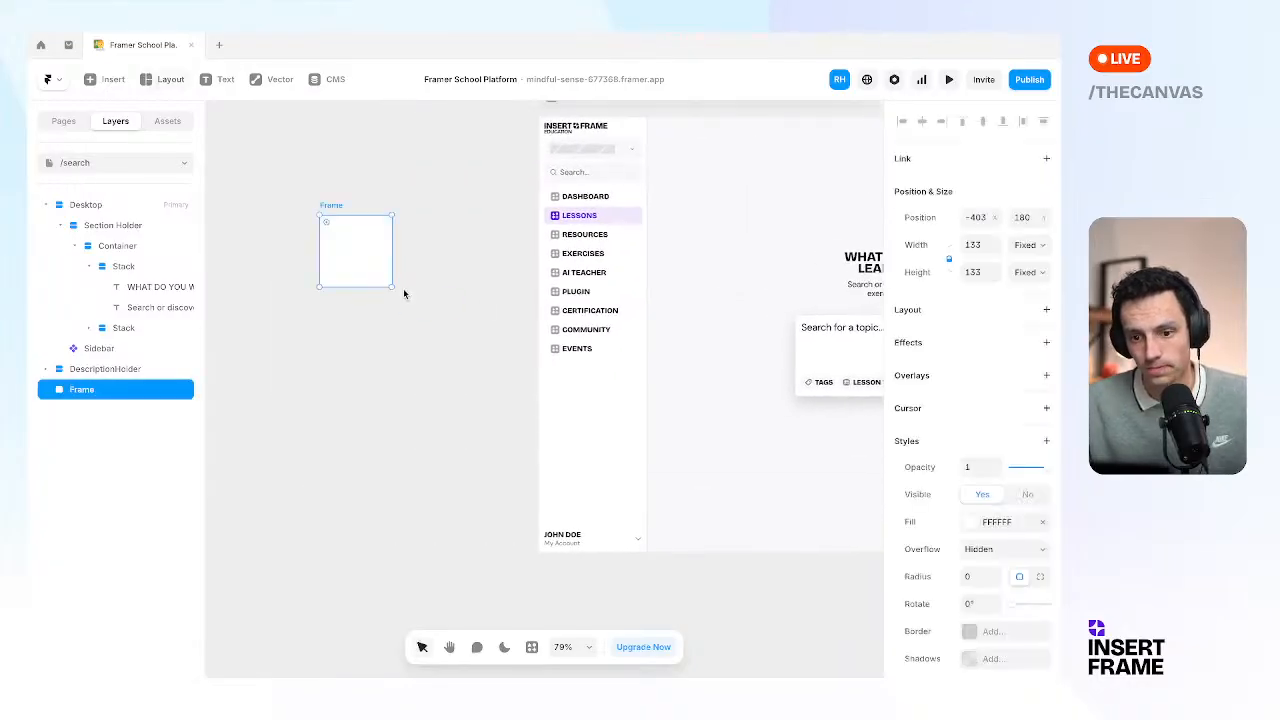
left_click(988, 245)
type("192")
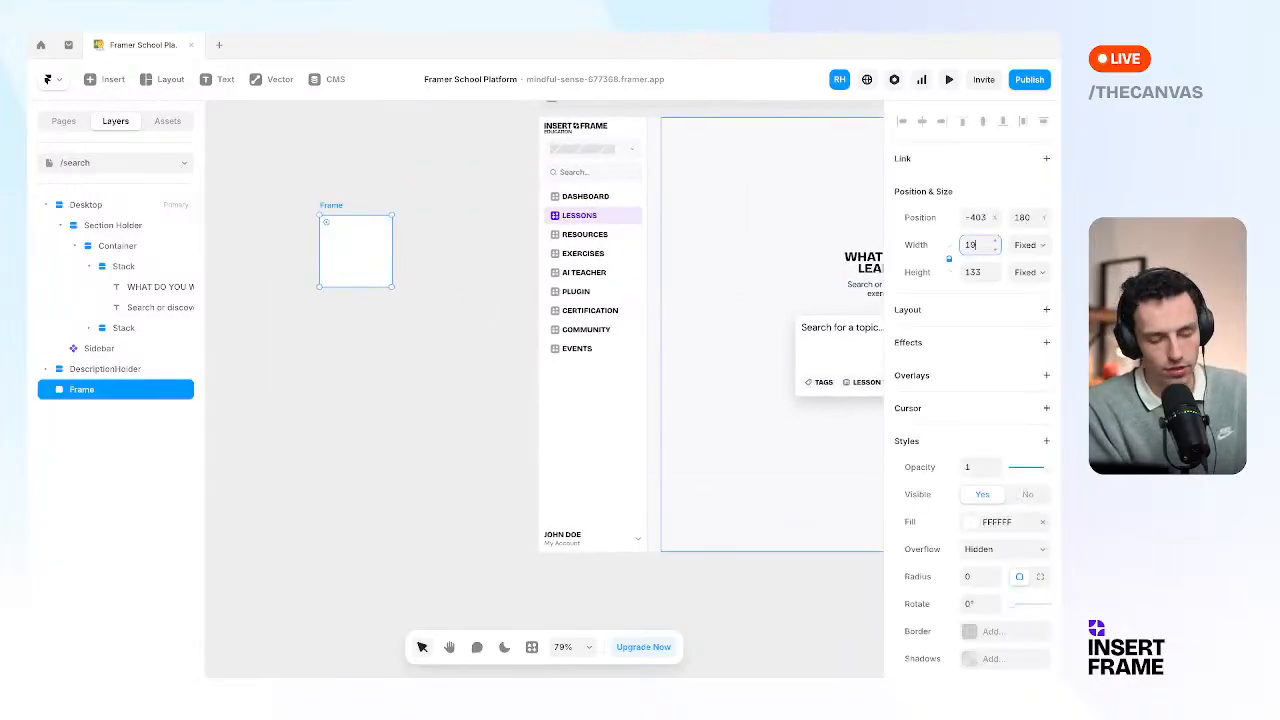
key("Return")
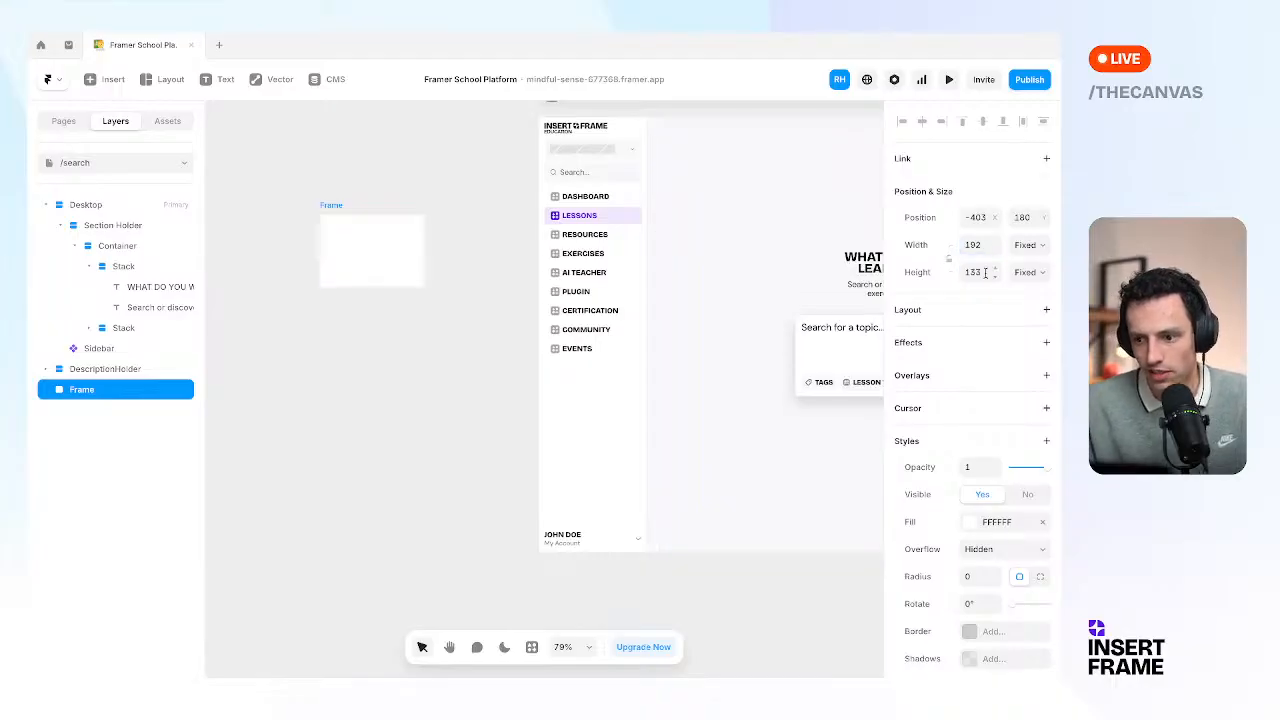
key("Tab")
type("108")
key("Return")
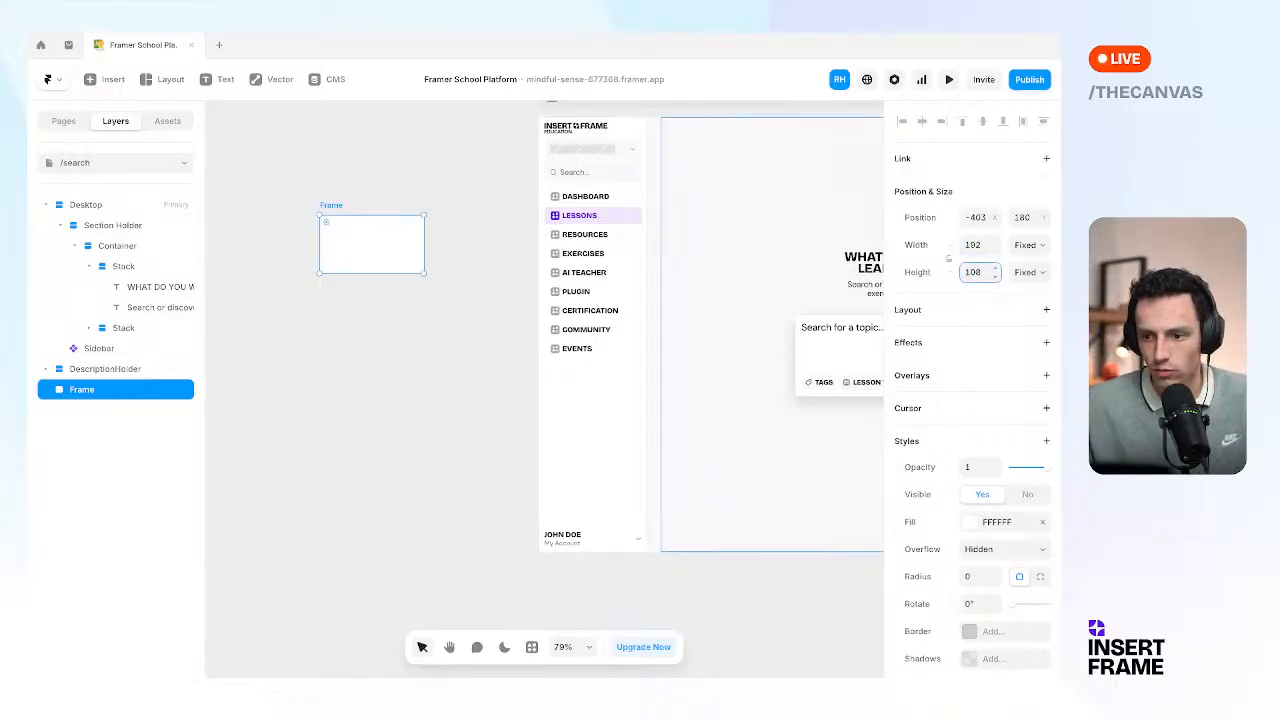
left_click_drag(427, 273, 458, 294)
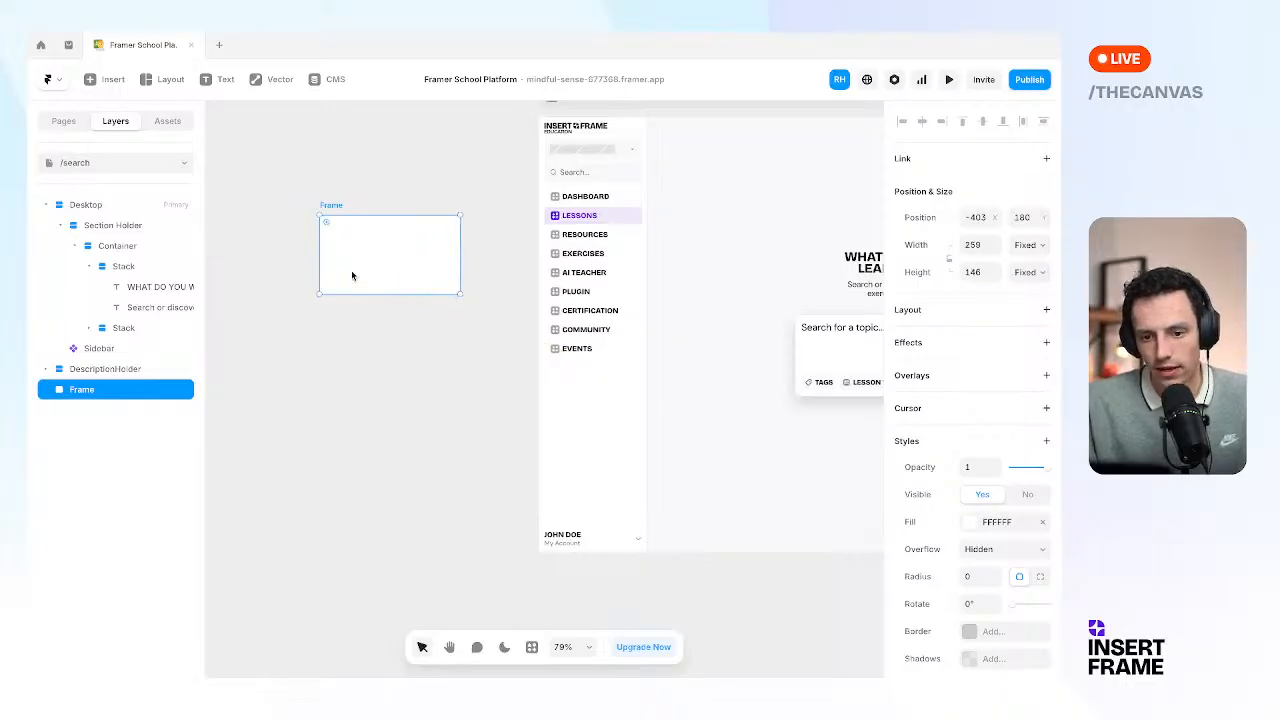
Rename the new frame as Thumbnail.
double_click(87, 390)
type("Thu")
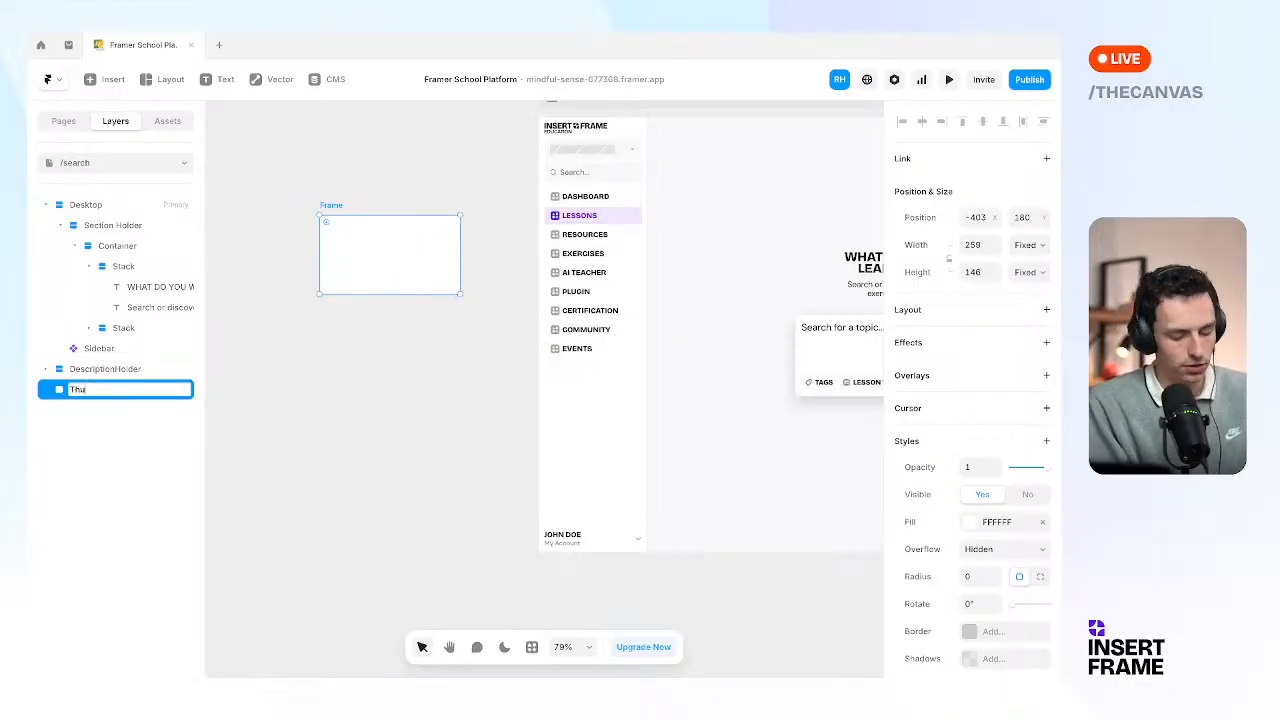
type("mbnail")
key("Return")
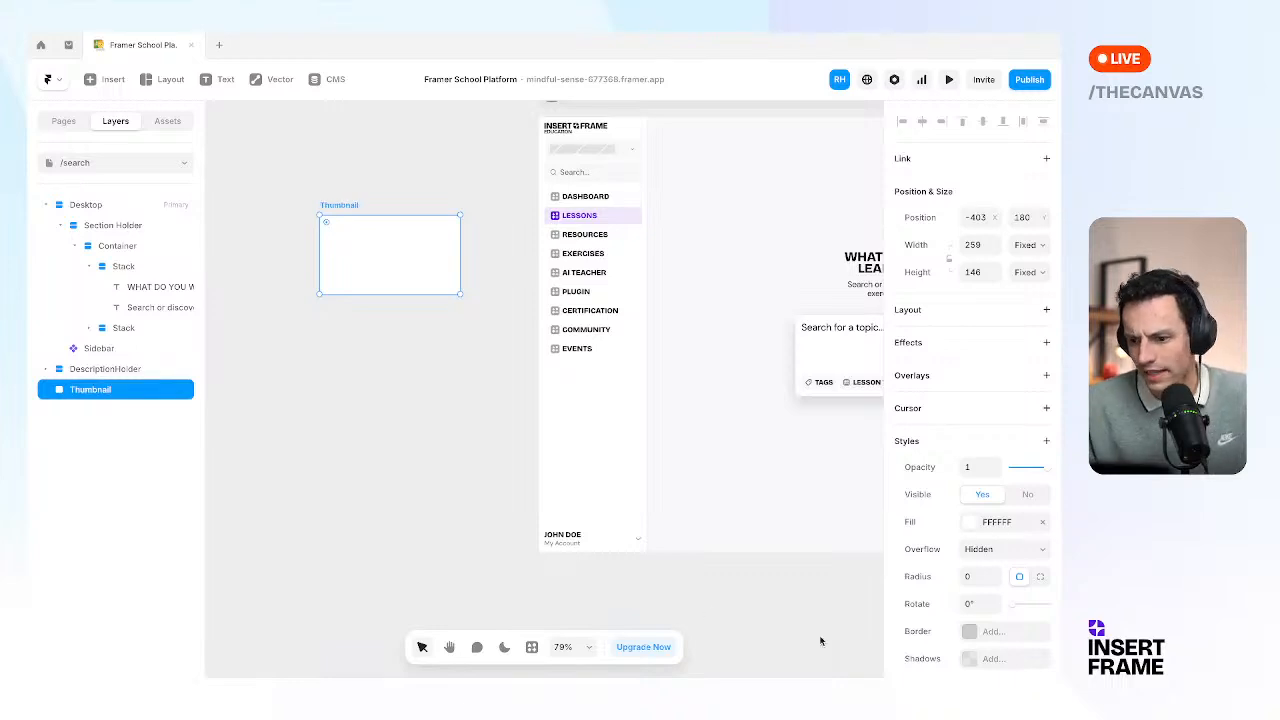
Switch the Thumbnail frame's fill to an image and open the list of plugins for sourcing it.
left_click(973, 522)
left_click(846, 323)
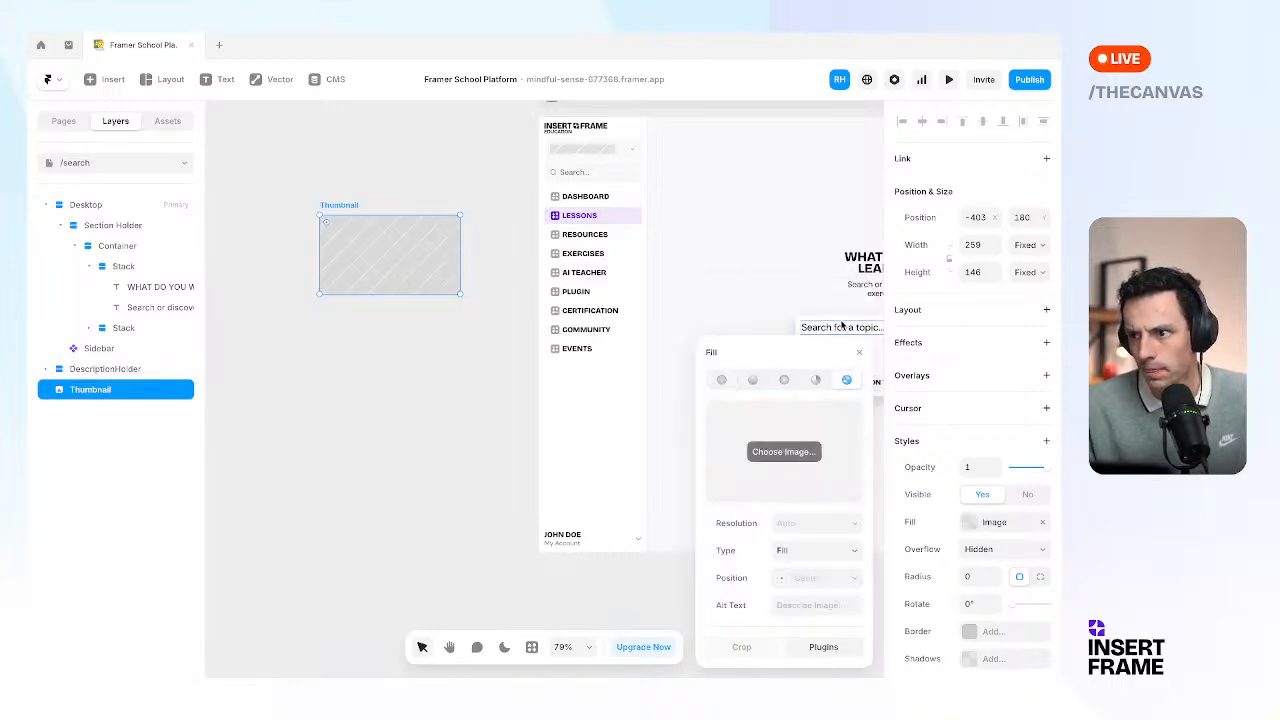
left_click(814, 646)
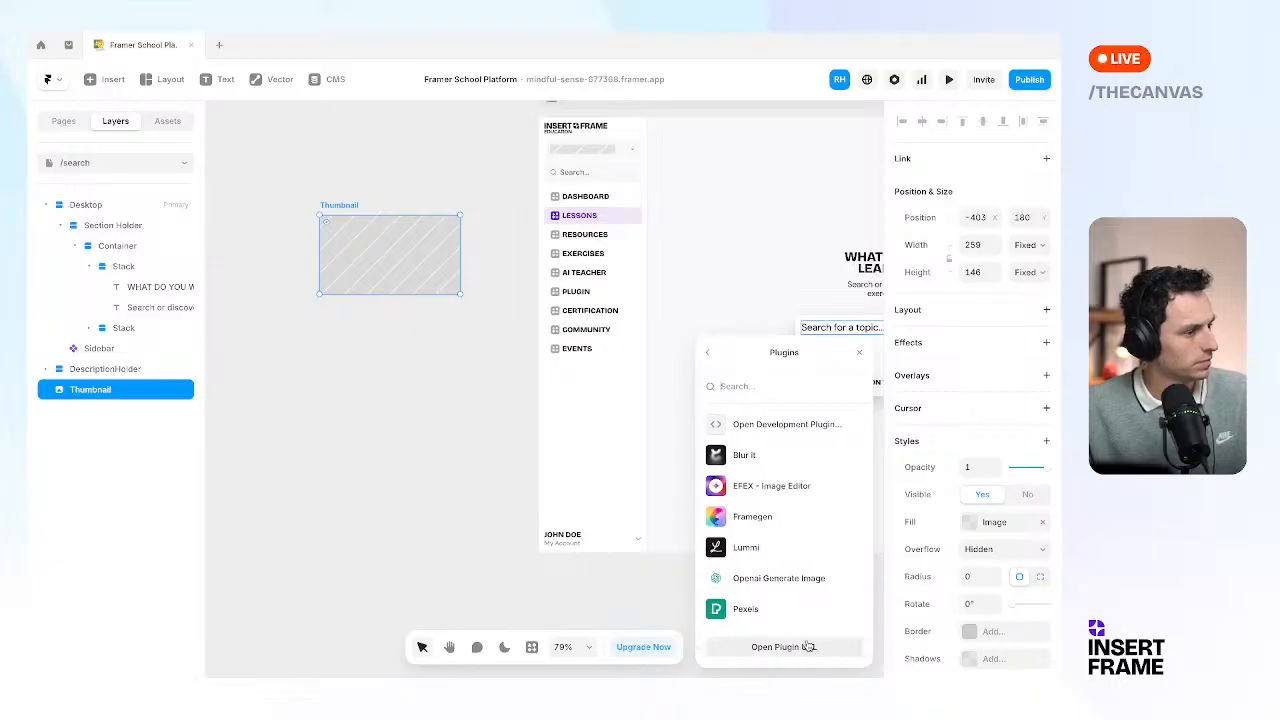
scroll(802, 495, "down", 5)
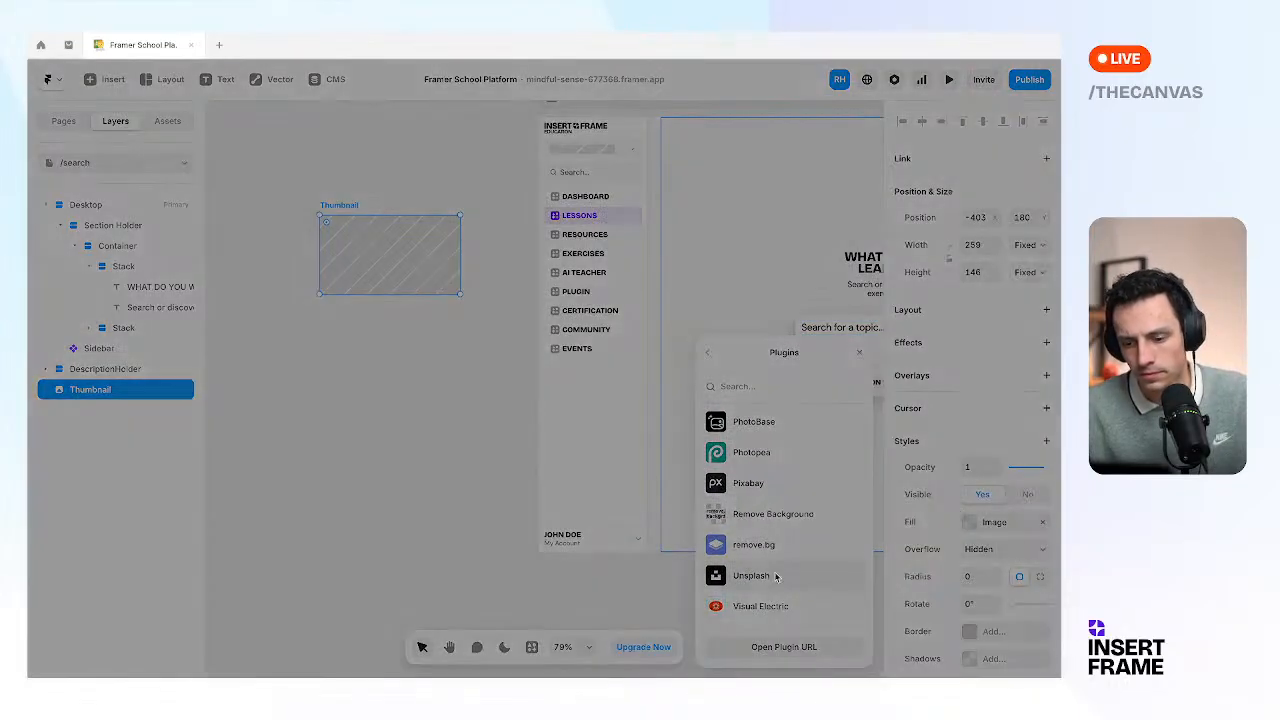
left_click(782, 579)
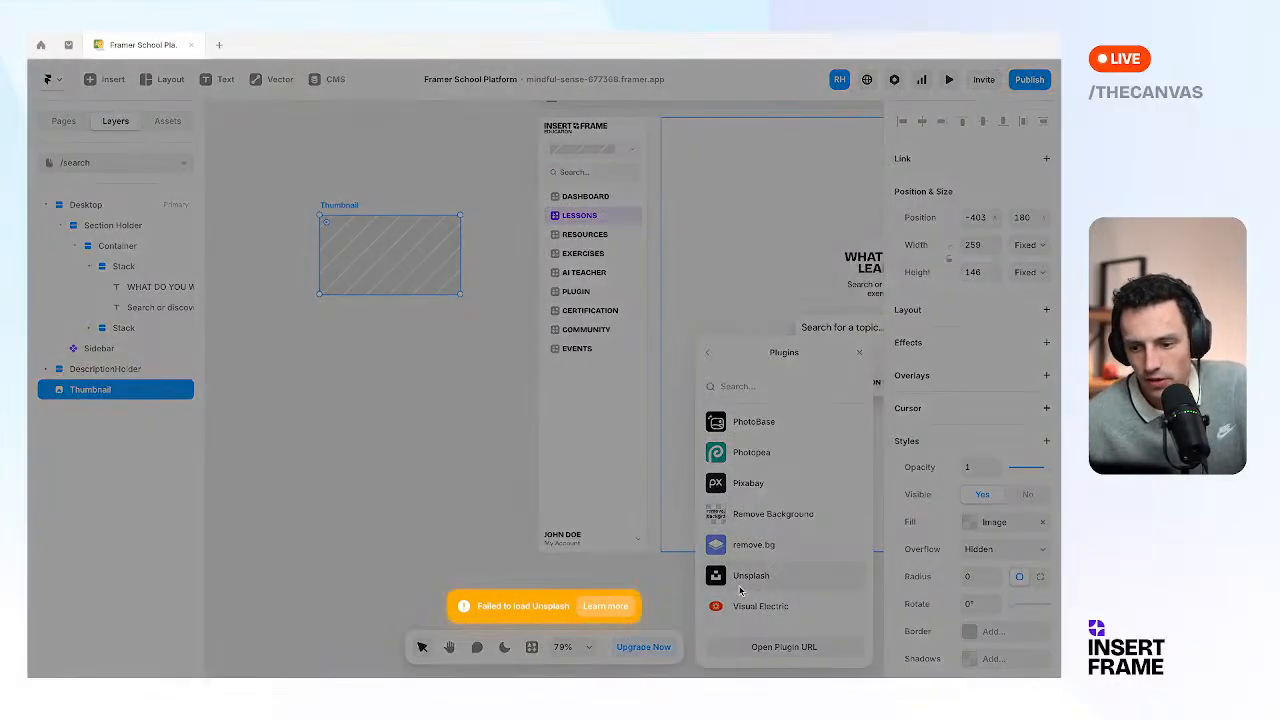
left_click(740, 587)
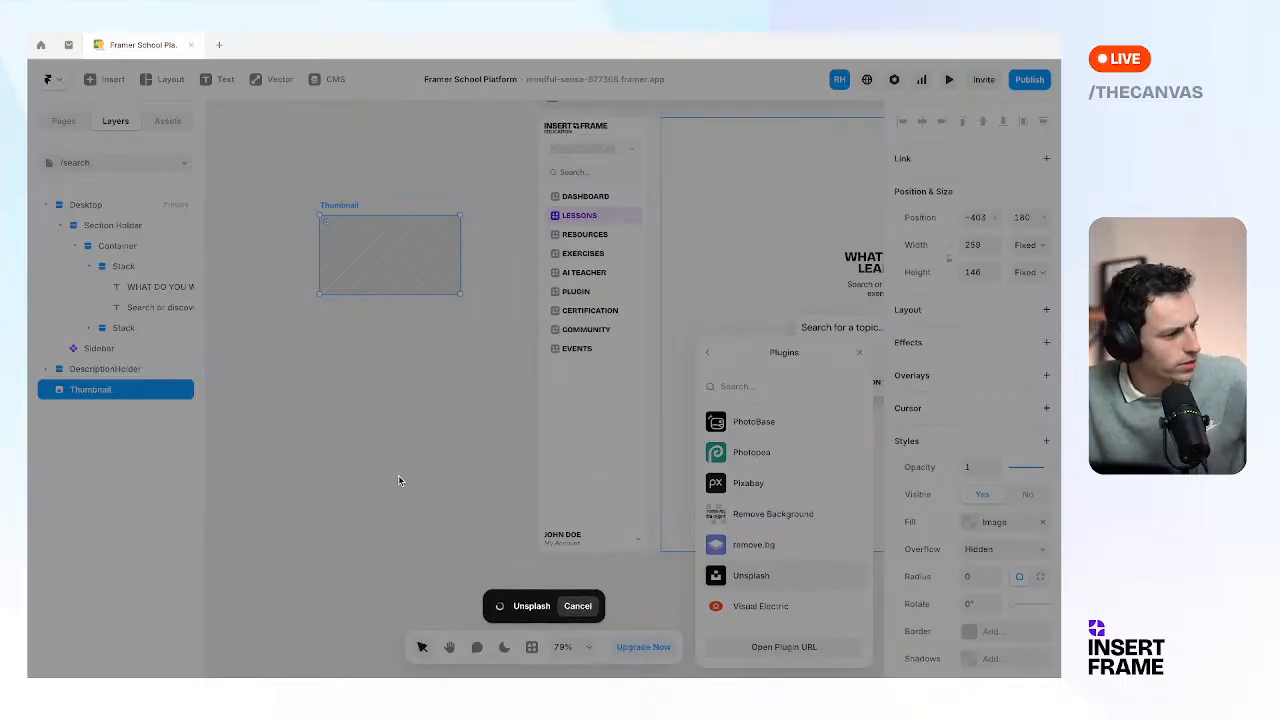
left_click(575, 607)
Search the Pixabay plugin for "thumbnail" and fill the Thumbnail frame with the photo of the man in a plaid shirt holding his head.
left_click(772, 486)
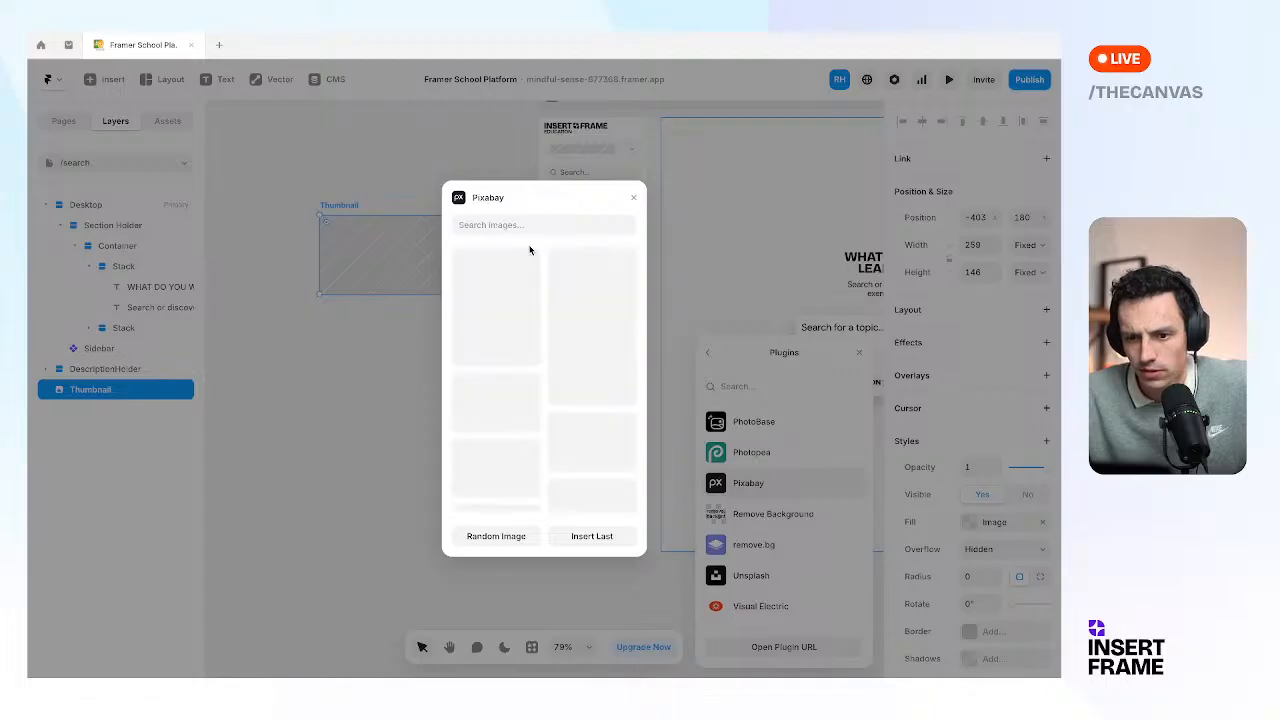
left_click(531, 225)
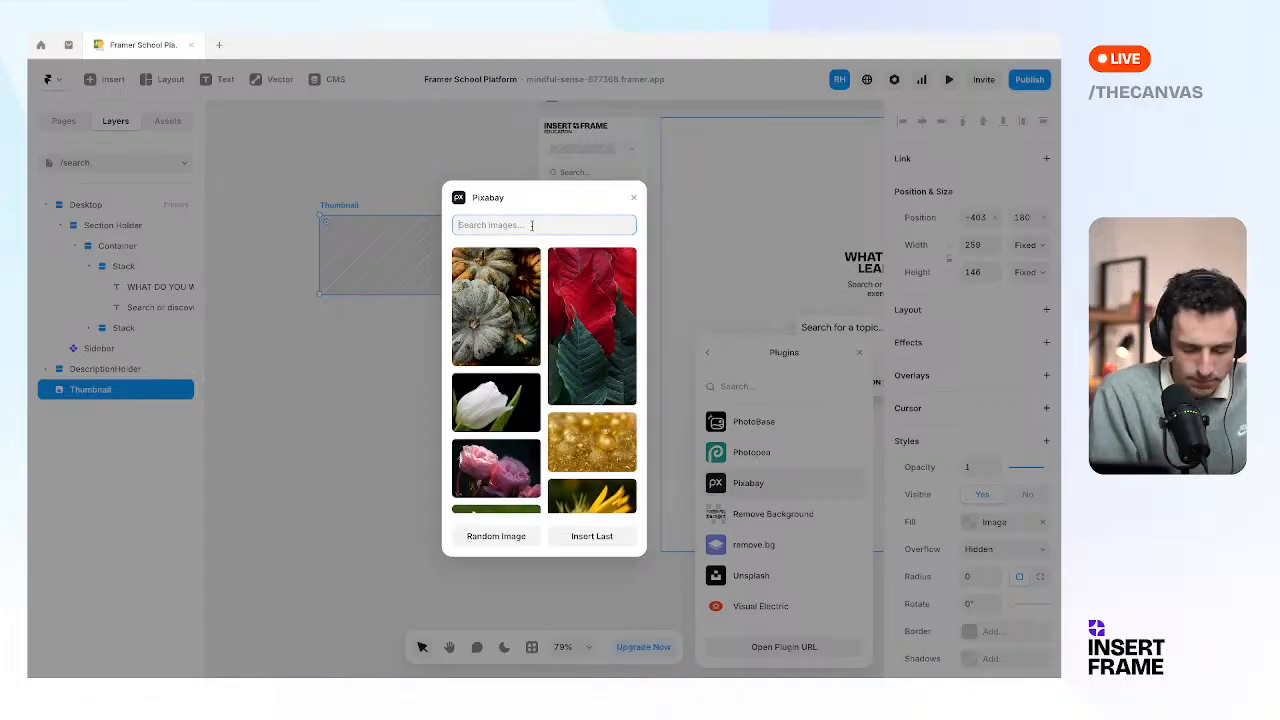
type("thumbnail")
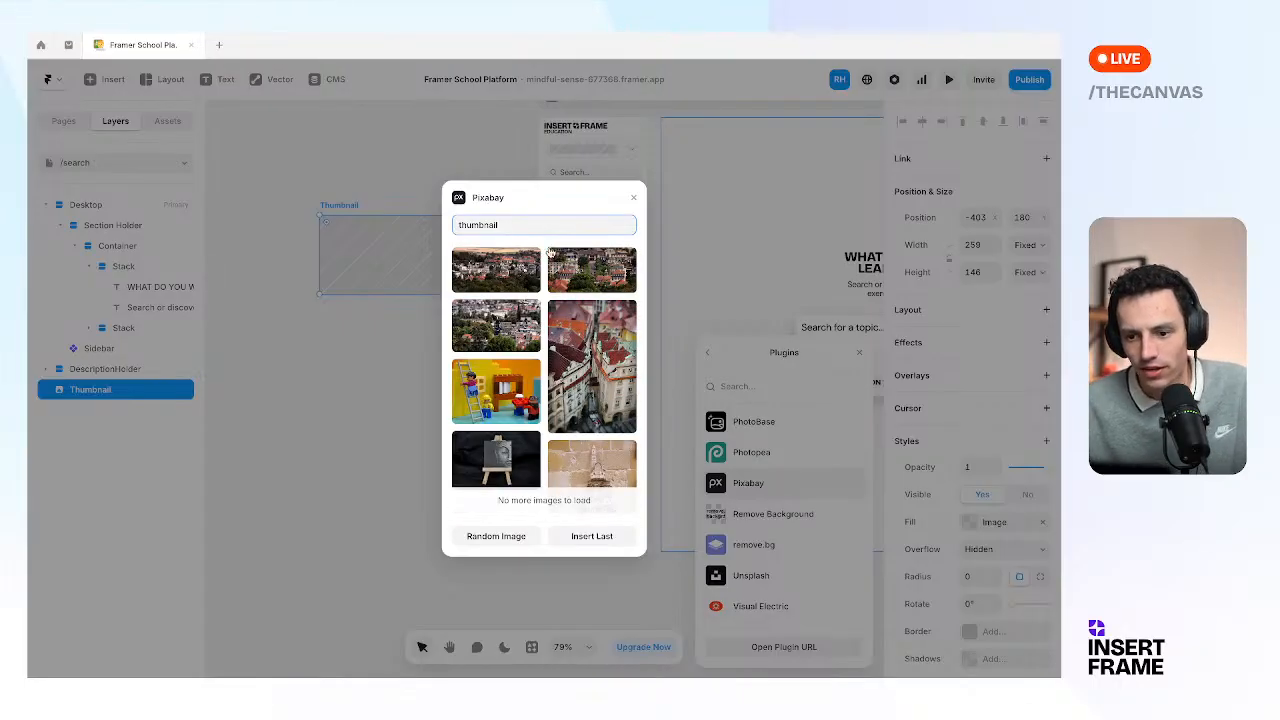
scroll(565, 320, "down", 2)
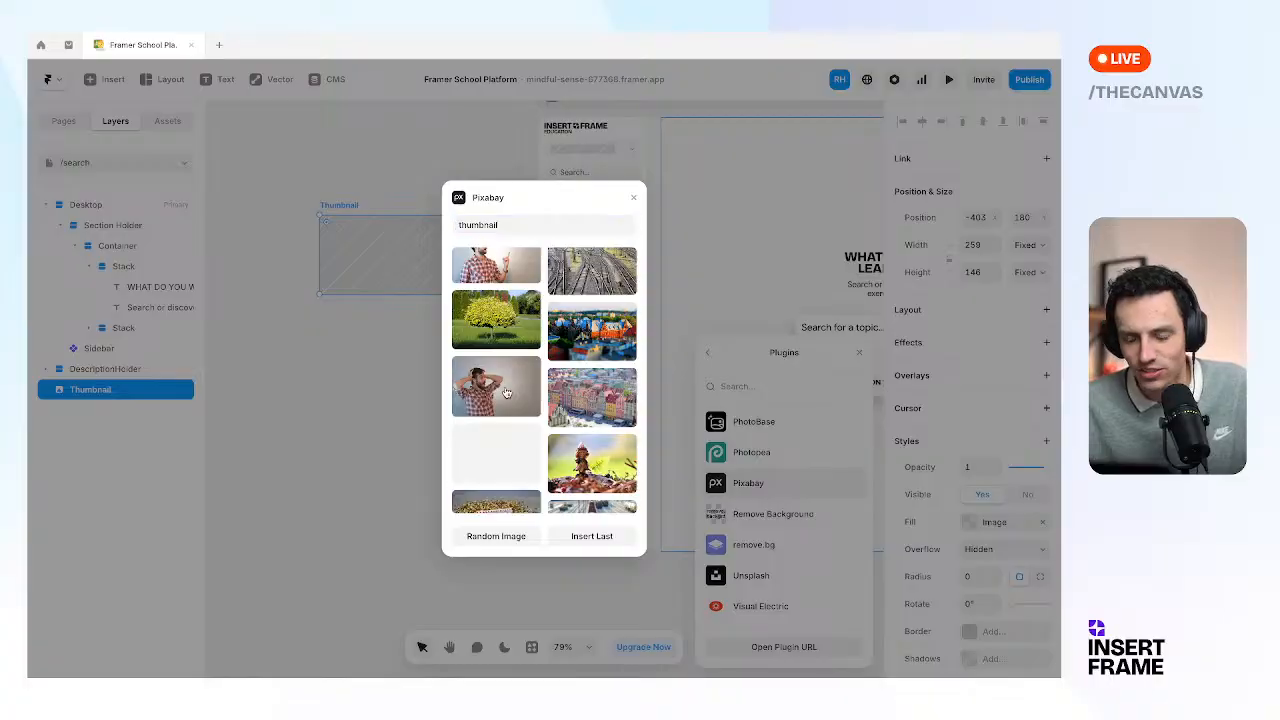
left_click(478, 385)
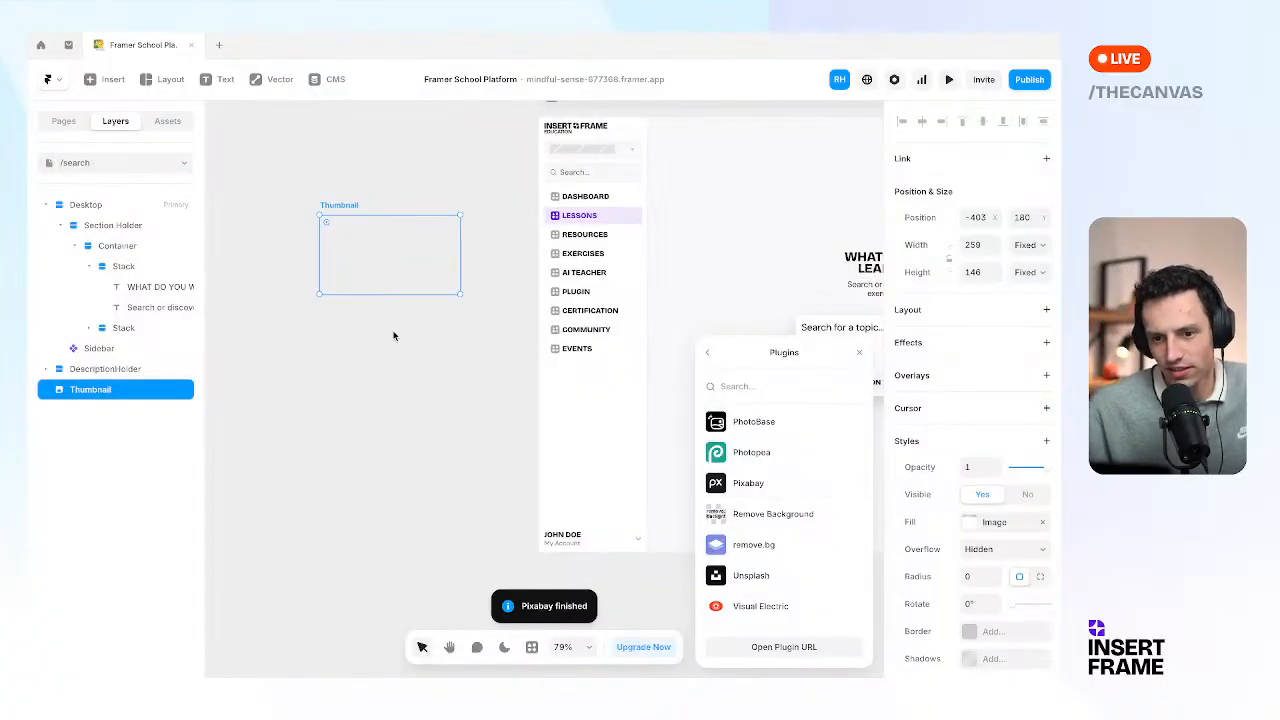
scroll(399, 327, "left", 1)
scroll(400, 327, "right", 1)
scroll(400, 327, "left", 1)
left_click(352, 355)
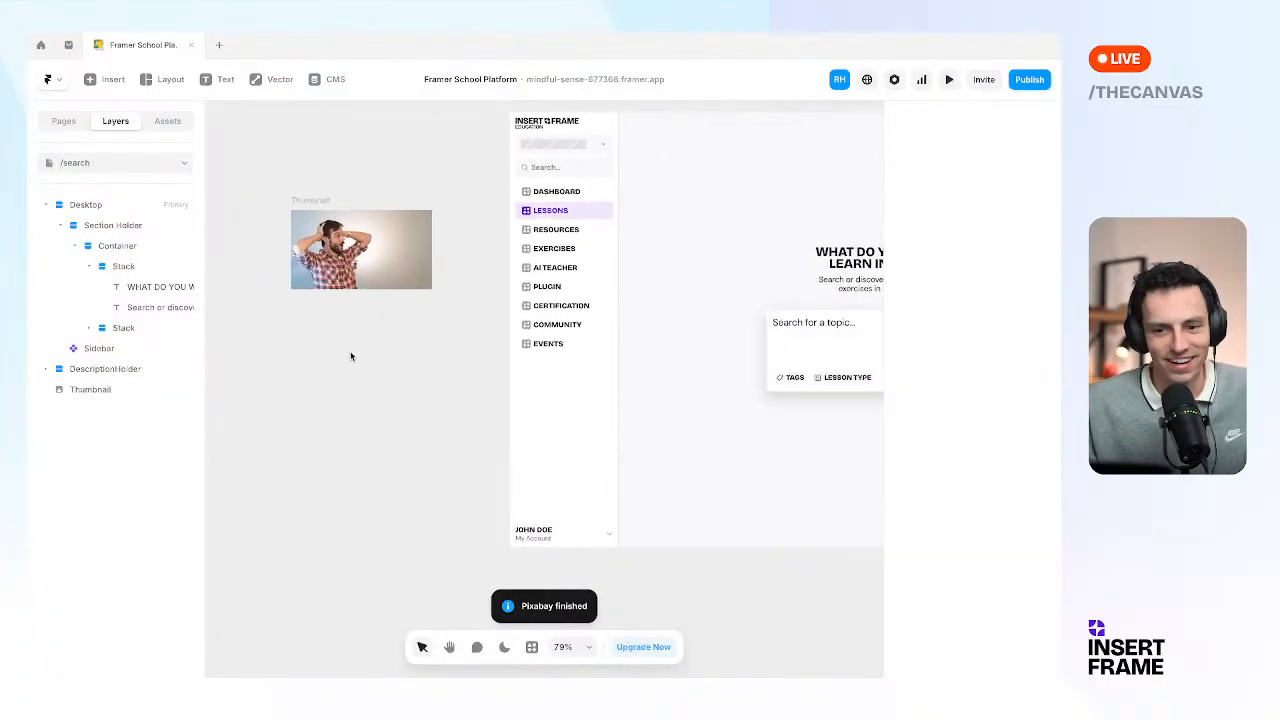
Copy the row holding the UNDERSTANDING FRAMES title and duration badge from the Curriculum page and paste it onto the /search canvas.
left_click(60, 121)
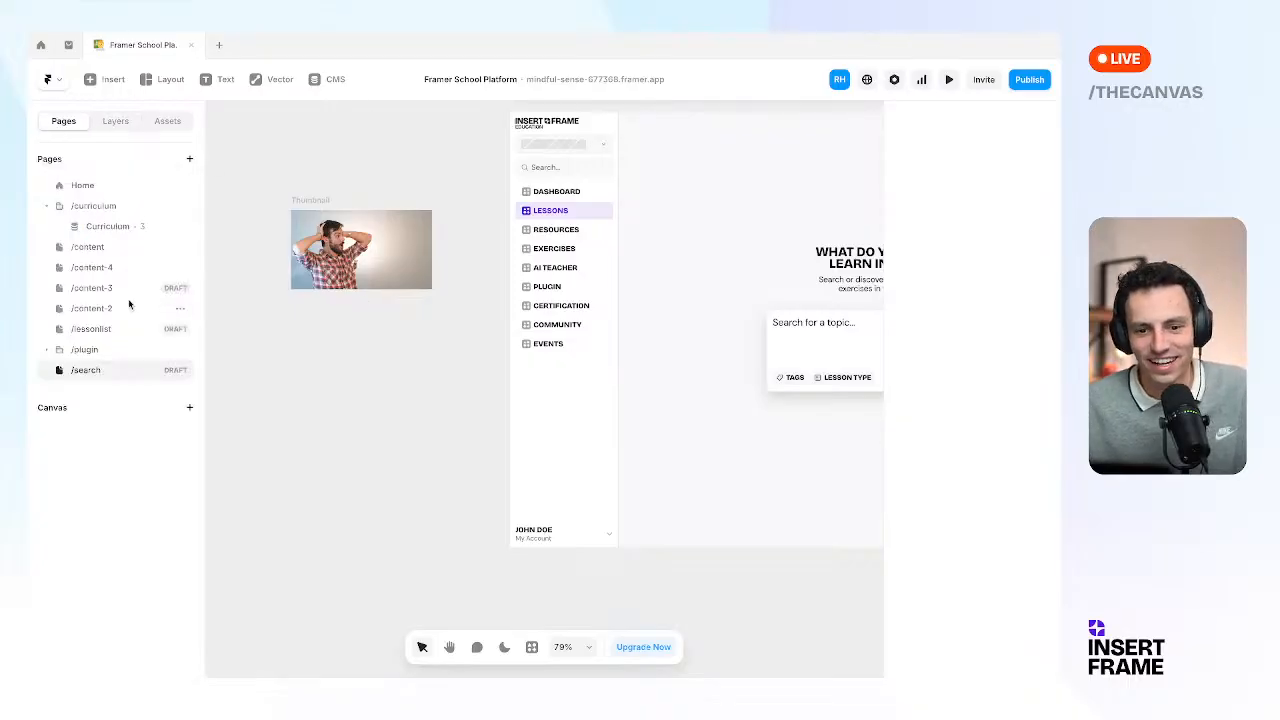
left_click(108, 226)
scroll(570, 256, "up", 2)
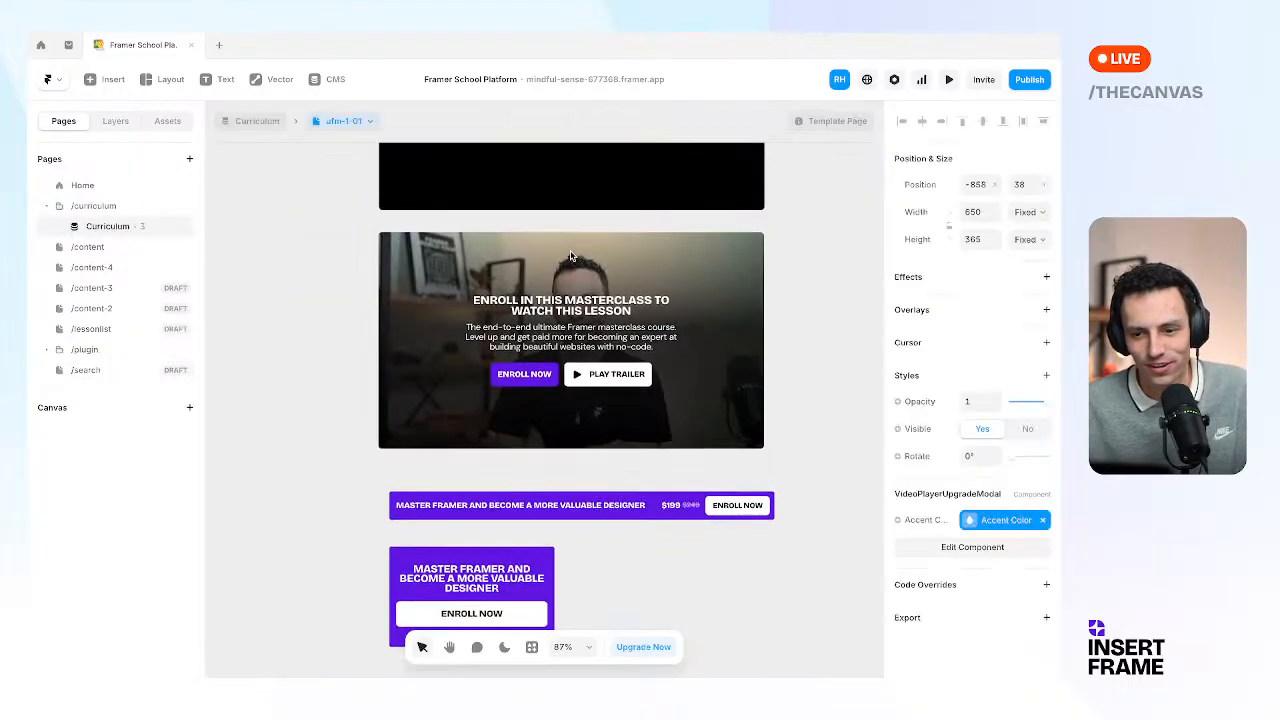
scroll(570, 256, "right", 4)
scroll(675, 370, "down", 2)
scroll(675, 370, "right", 3)
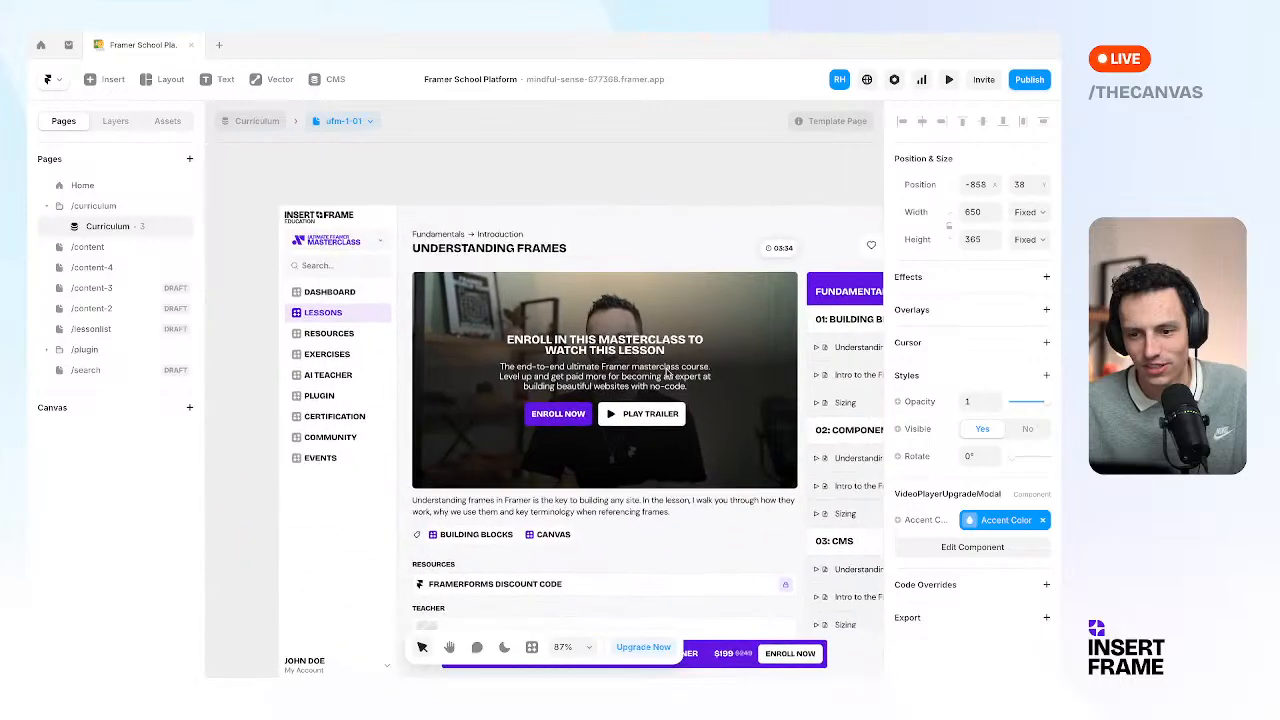
left_click(524, 248)
left_click(735, 248)
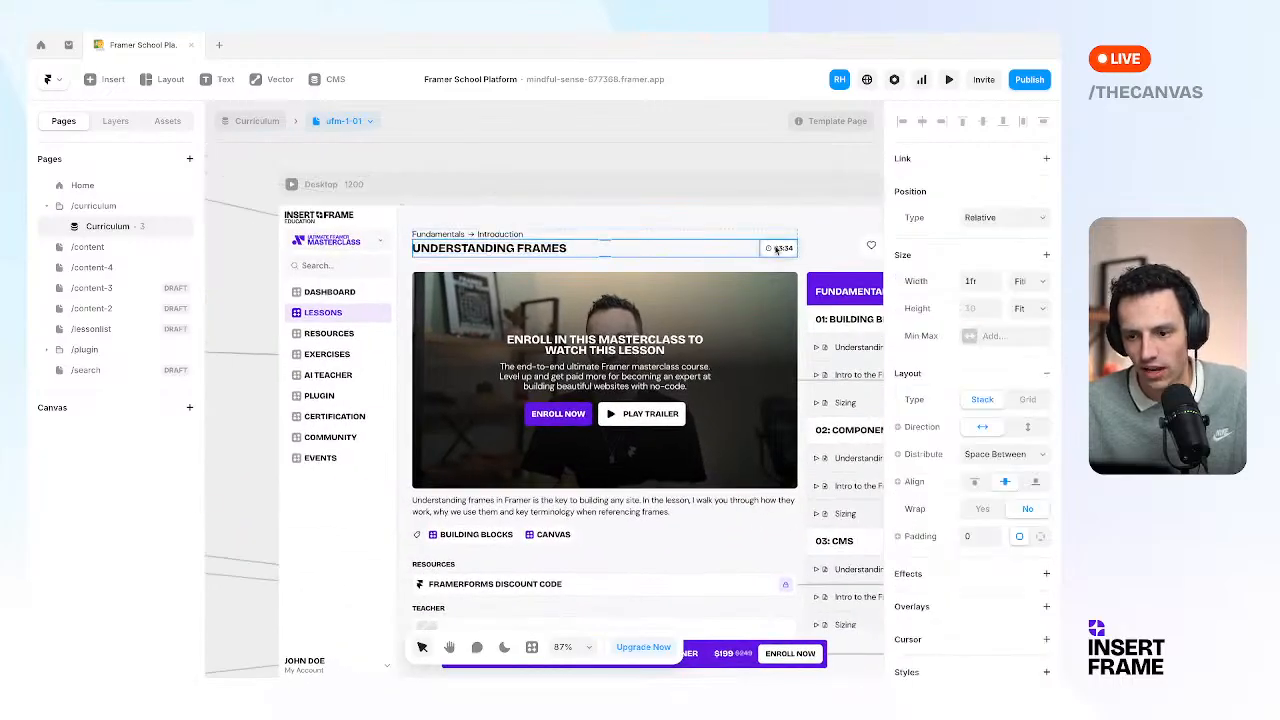
scroll(760, 248, "right", 2)
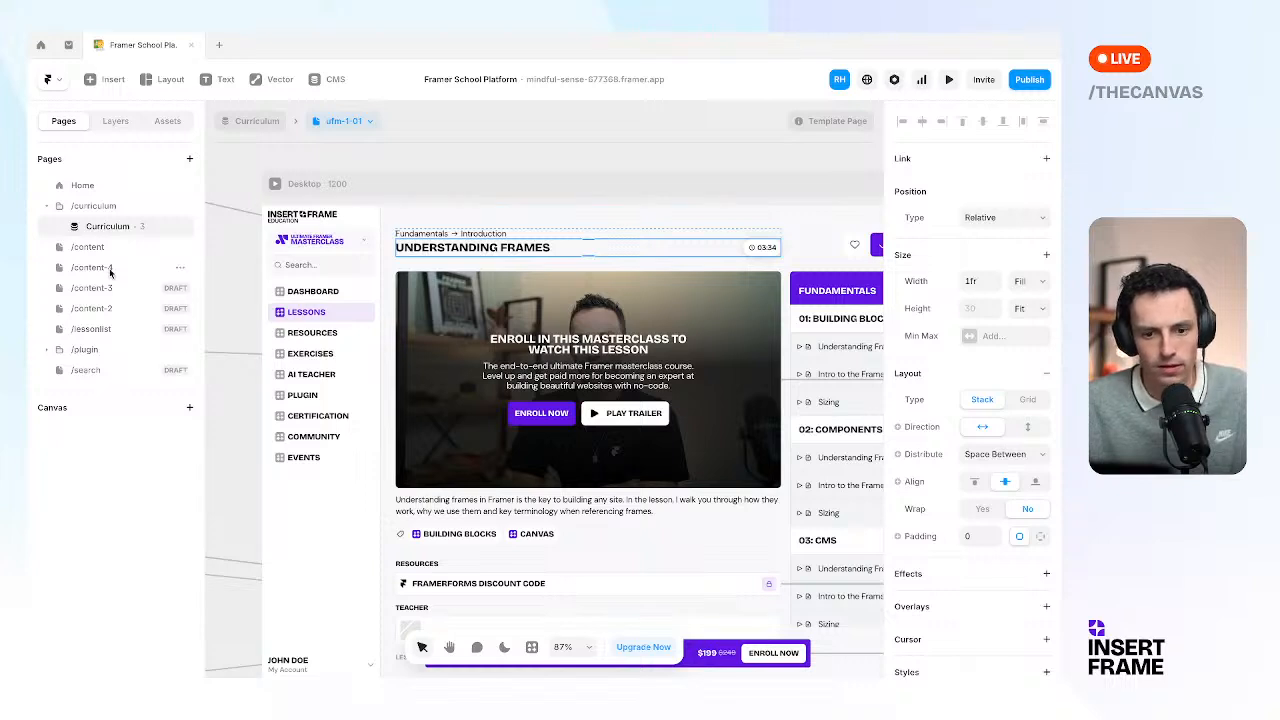
left_click(85, 370)
scroll(266, 346, "left", 2)
key("ctrl+v")
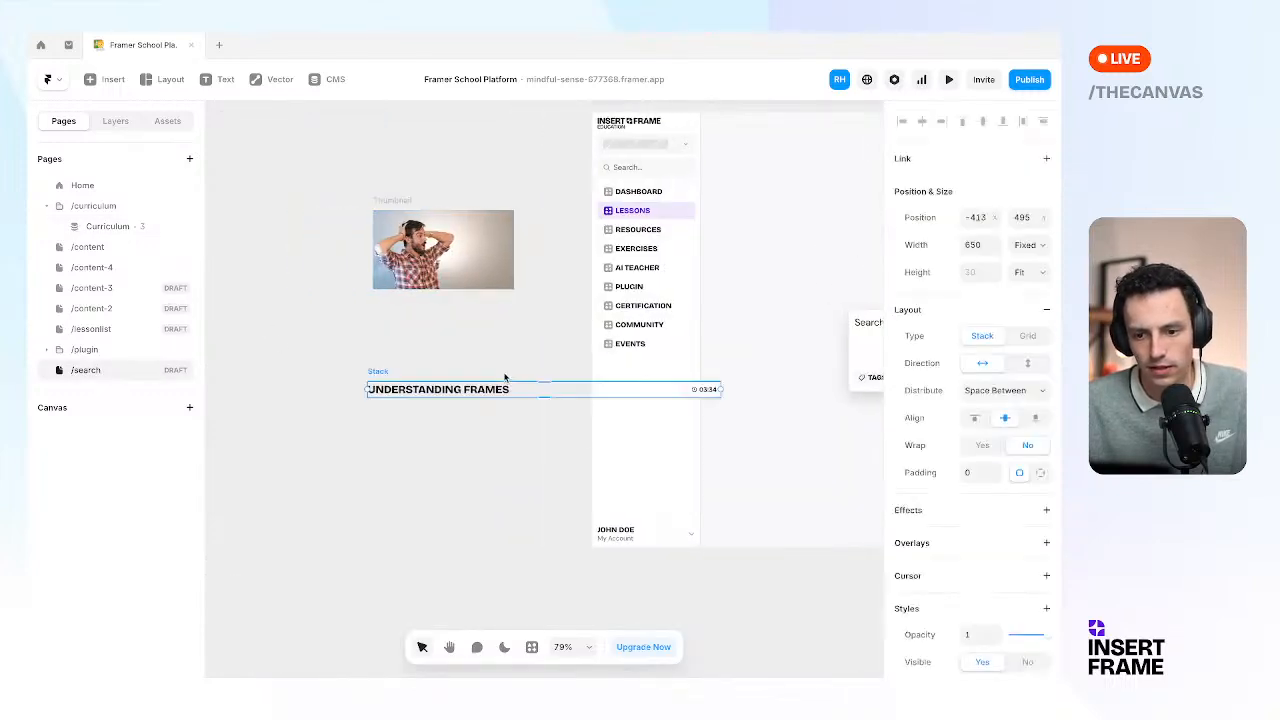
Narrow the pasted stack to about 333 wide and make its layout vertical, left-aligned and distributed from Start.
left_click_drag(721, 387, 548, 386)
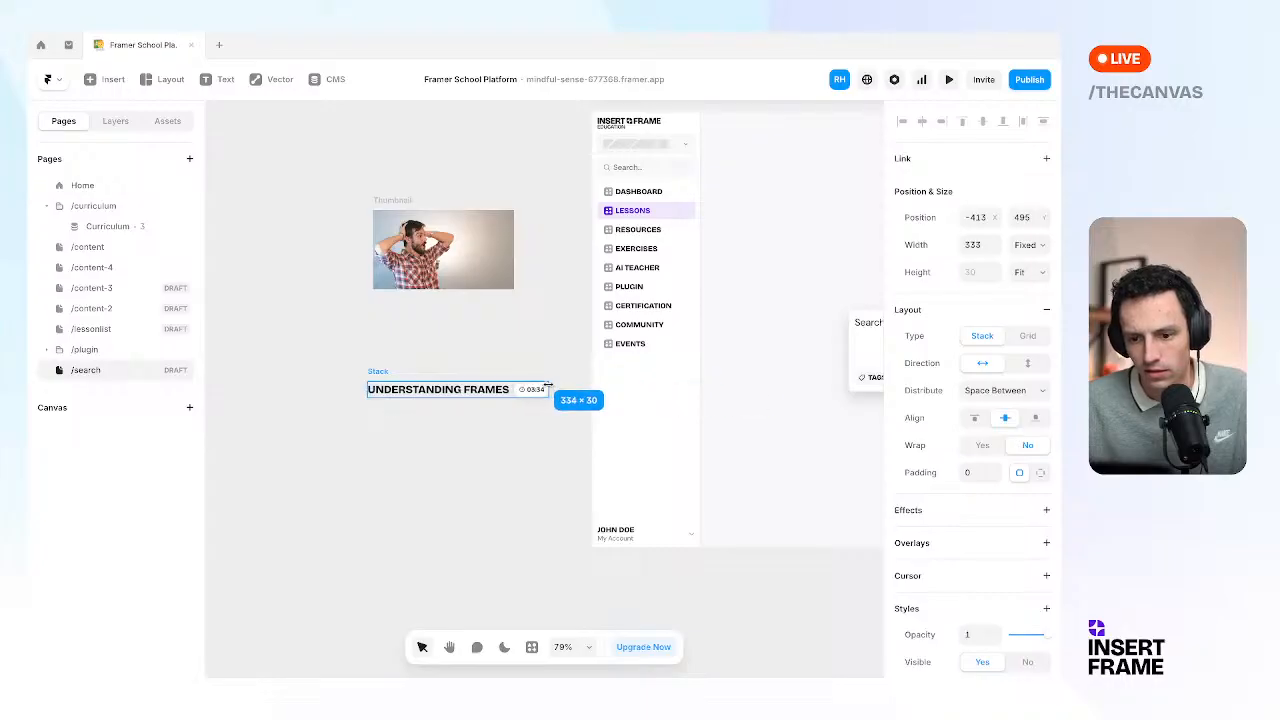
left_click(1027, 363)
left_click(975, 418)
left_click(1000, 390)
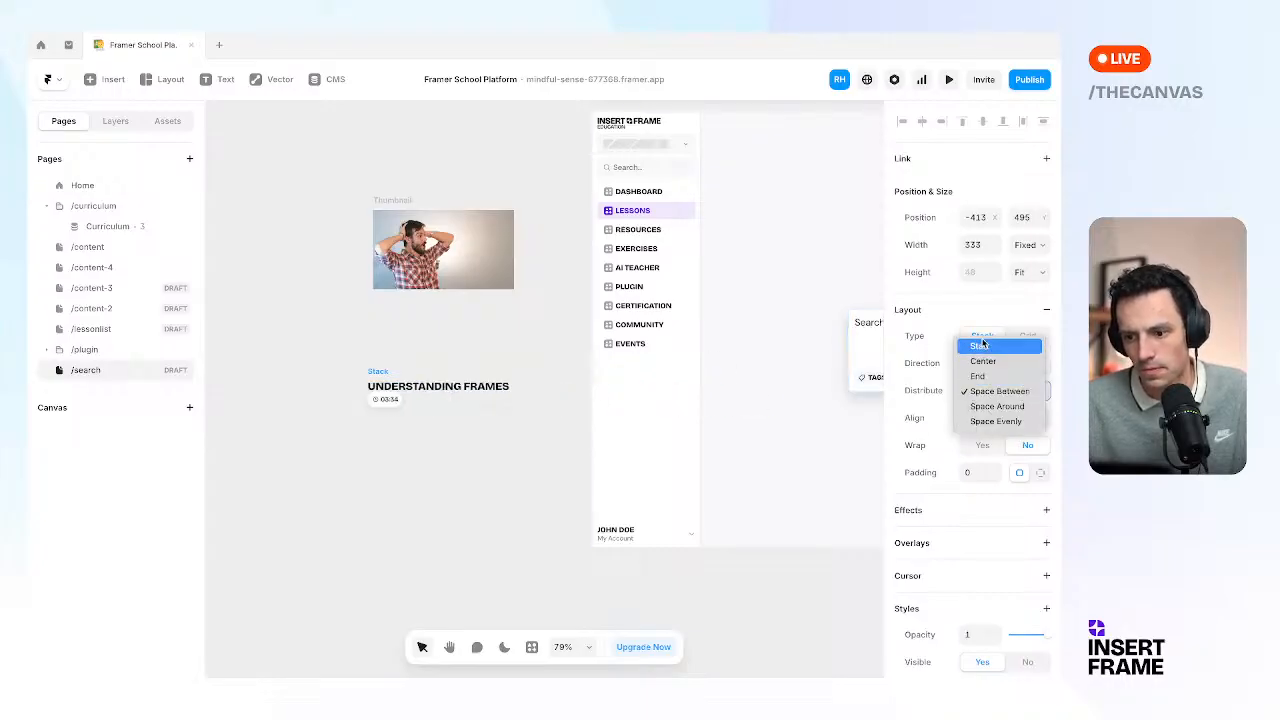
left_click(985, 343)
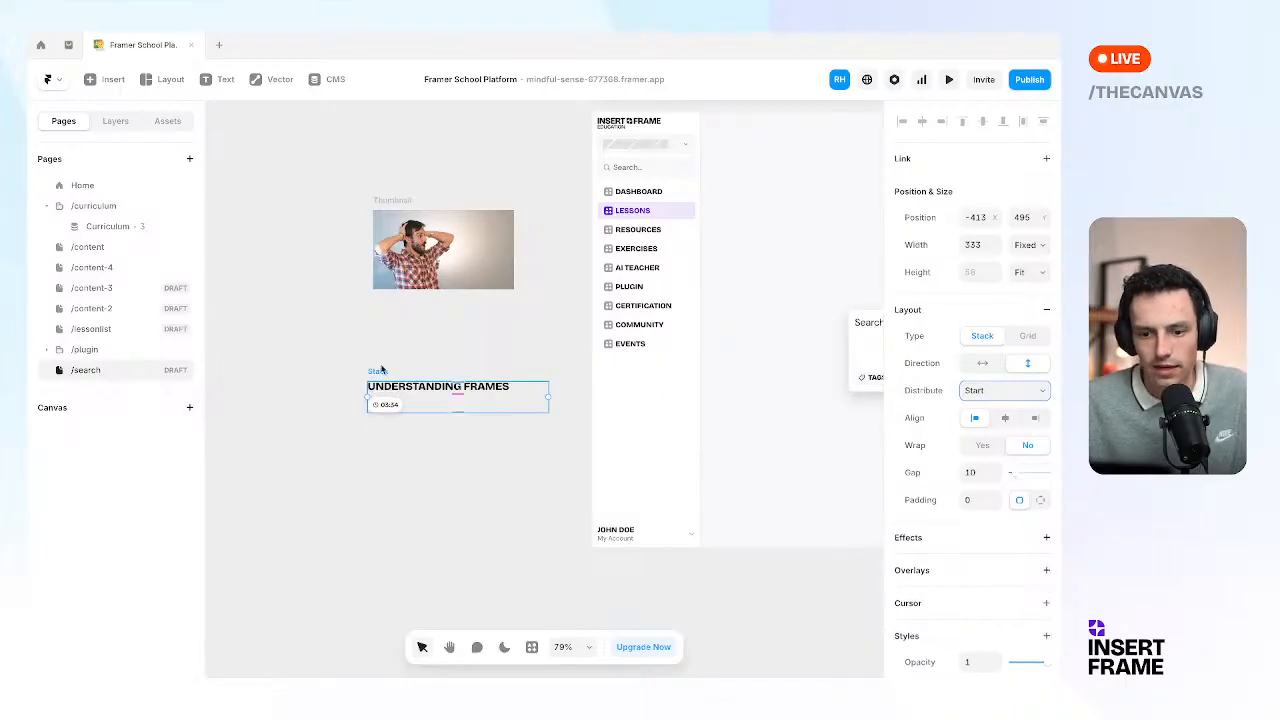
Move the title stack directly beneath the Thumbnail image and resize it to the image's width of 259.
left_click_drag(378, 376, 383, 300)
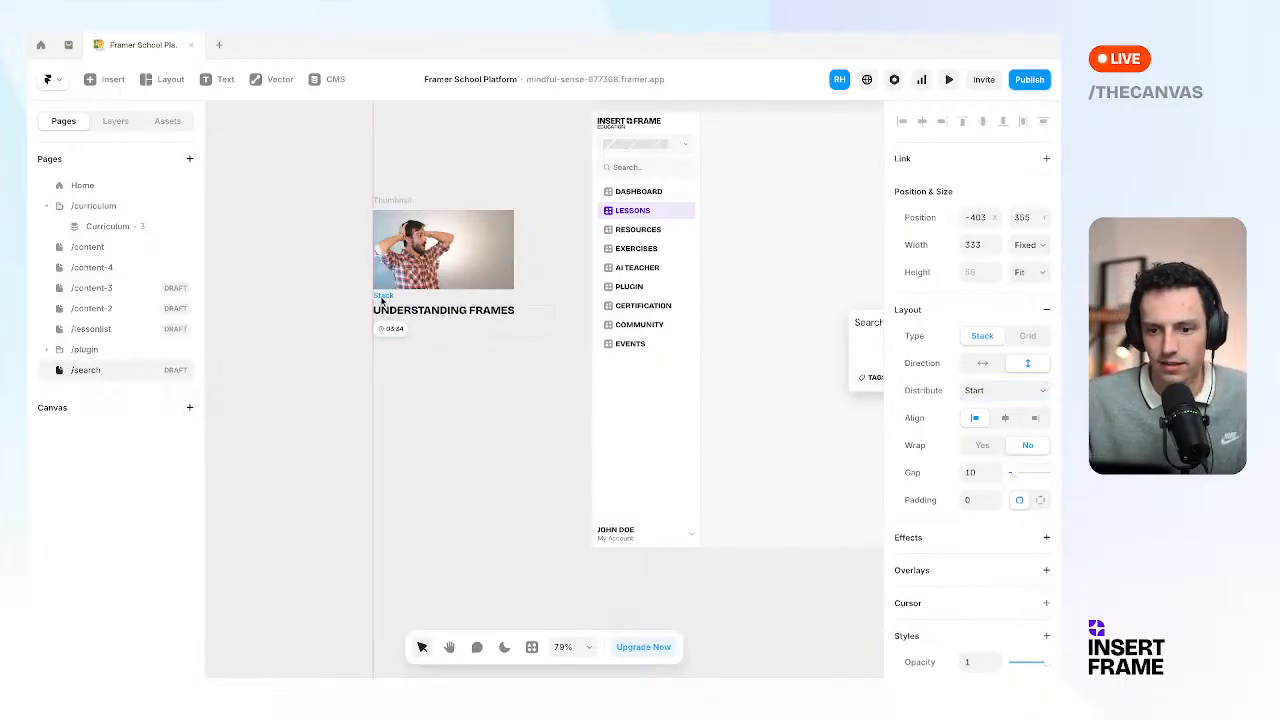
left_click_drag(551, 326, 514, 316)
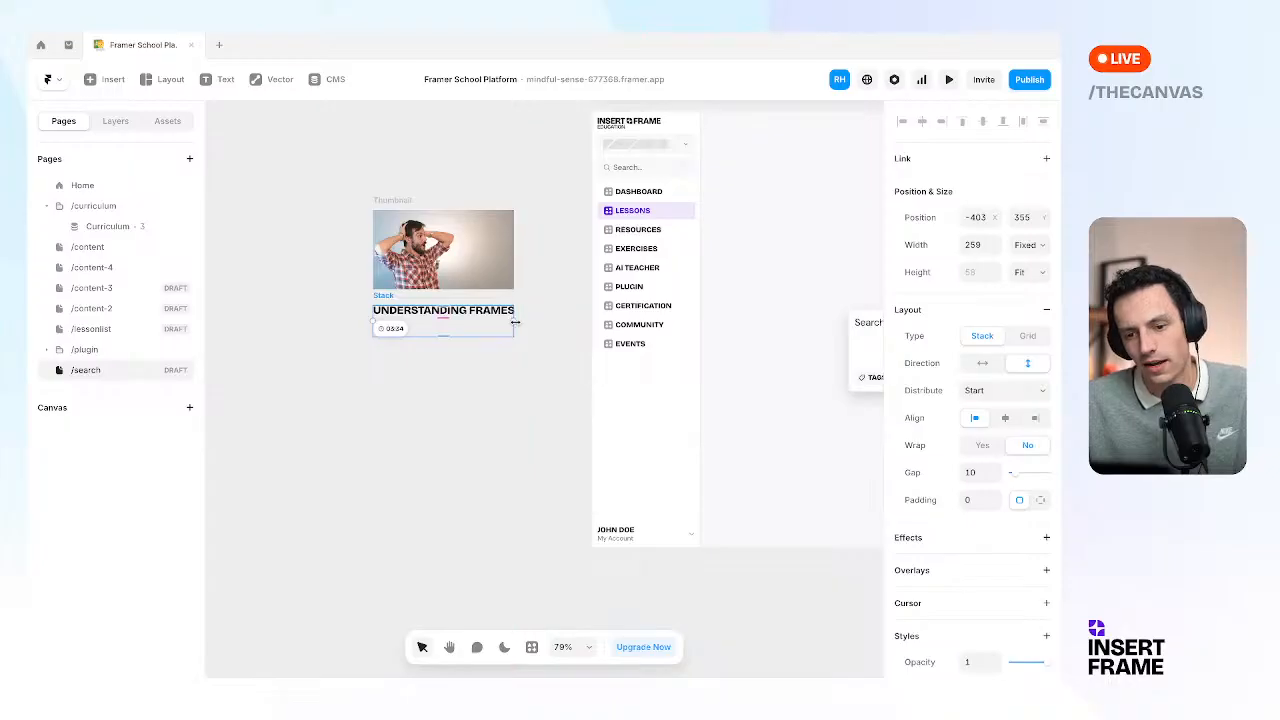
left_click(489, 391)
Reduce the font size of the UNDERSTANDING FRAMES title to 18 px.
left_click(472, 318)
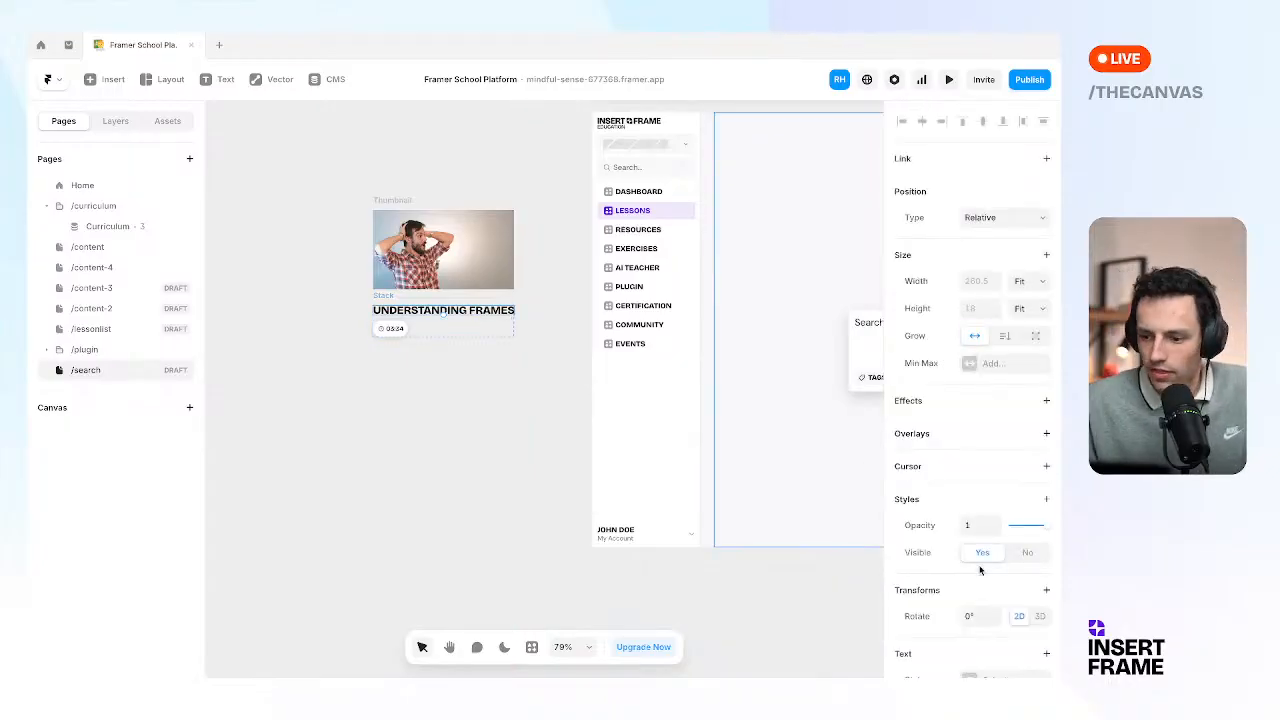
scroll(651, 430, "right", 2)
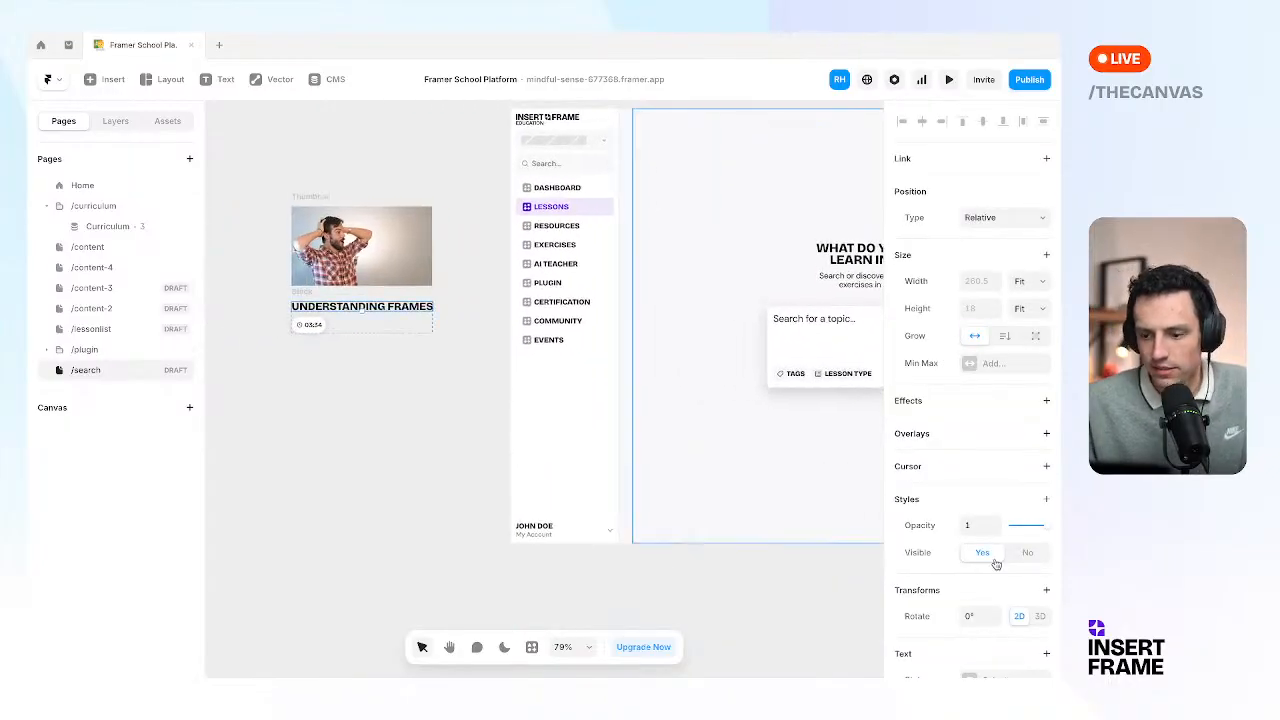
scroll(1019, 546, "down", 5)
left_click(997, 404)
left_click(997, 404)
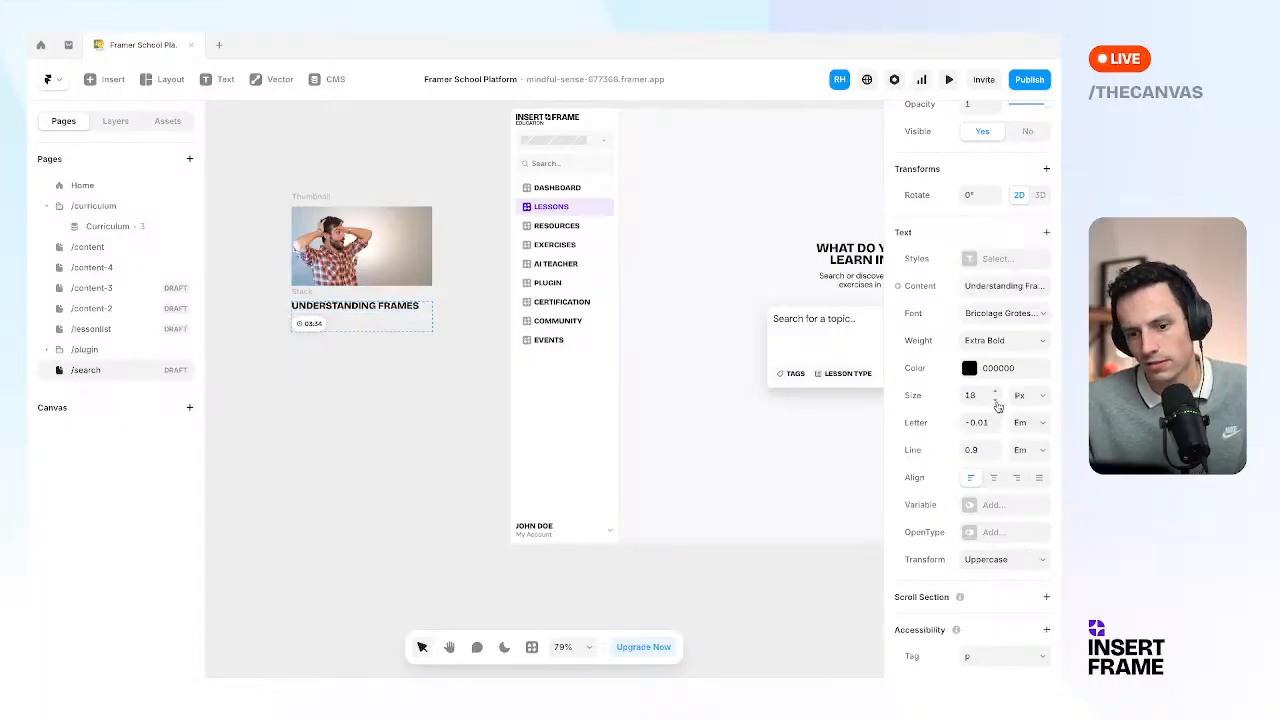
Copy the lesson description text from the Curriculum page and paste it beneath the UNDERSTANDING FRAMES title on /search.
left_click(300, 422)
scroll(306, 420, "down", 1)
scroll(306, 420, "right", 1)
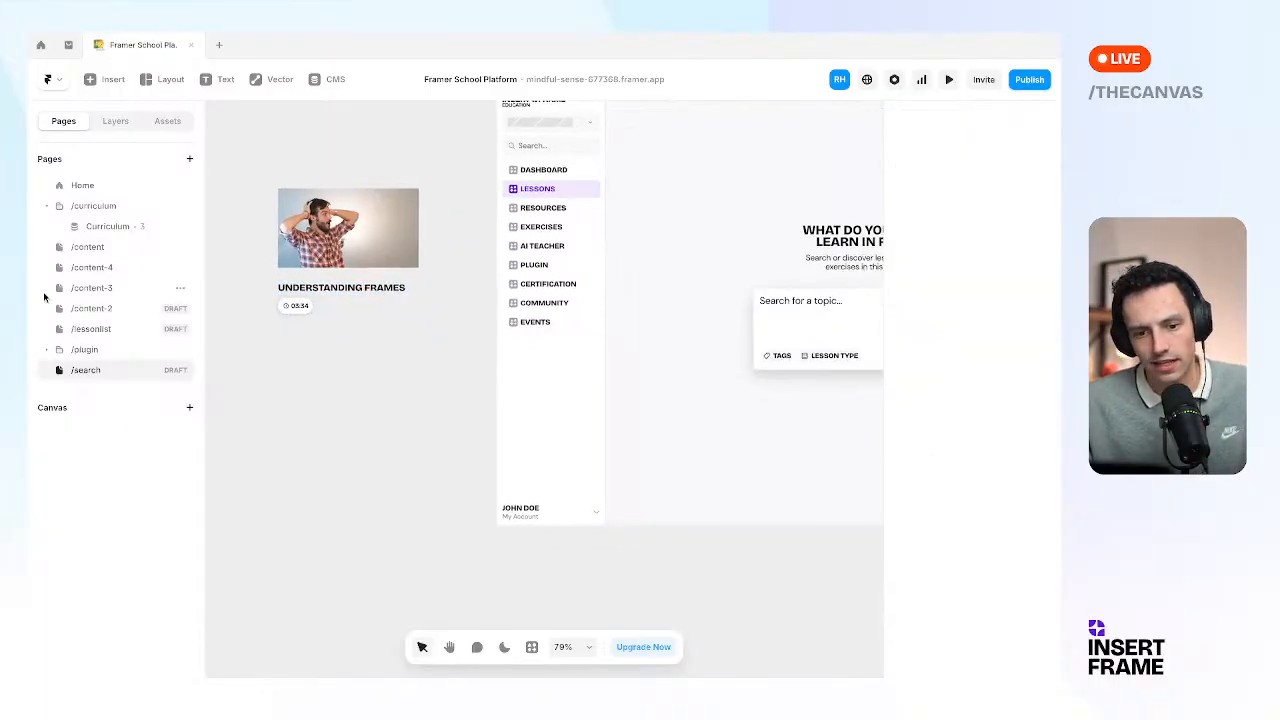
left_click(105, 227)
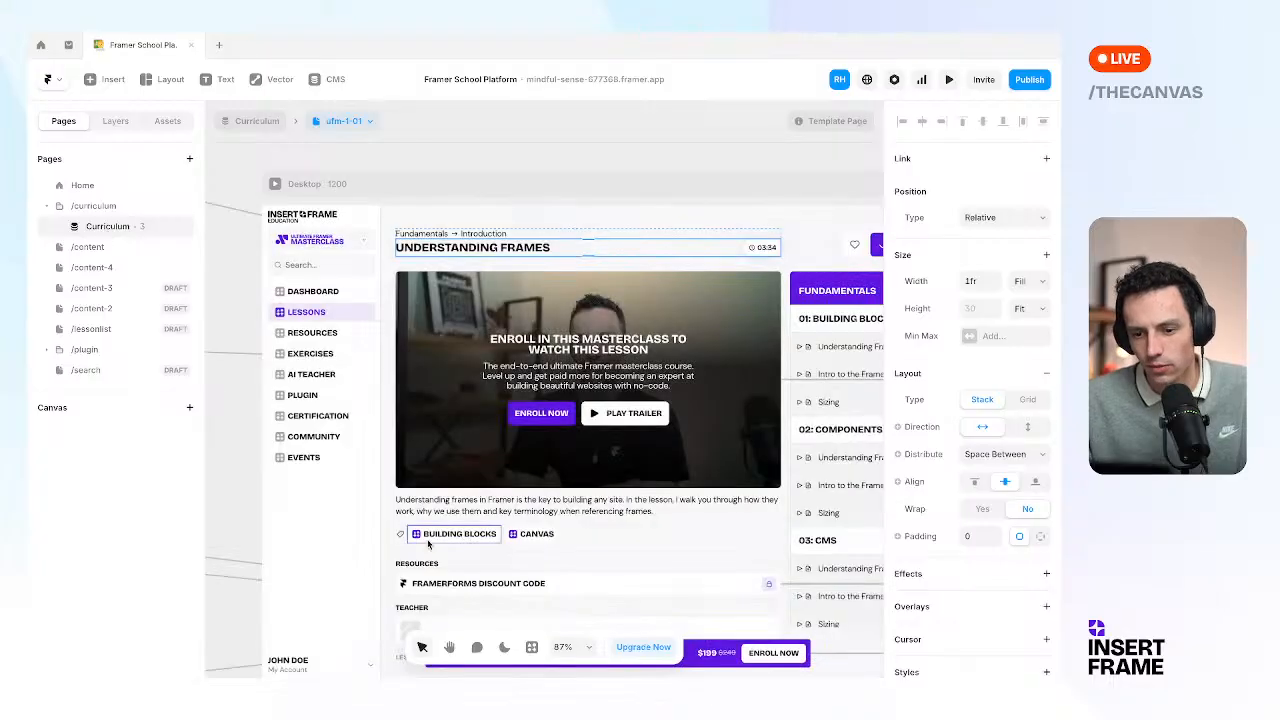
left_click(95, 370)
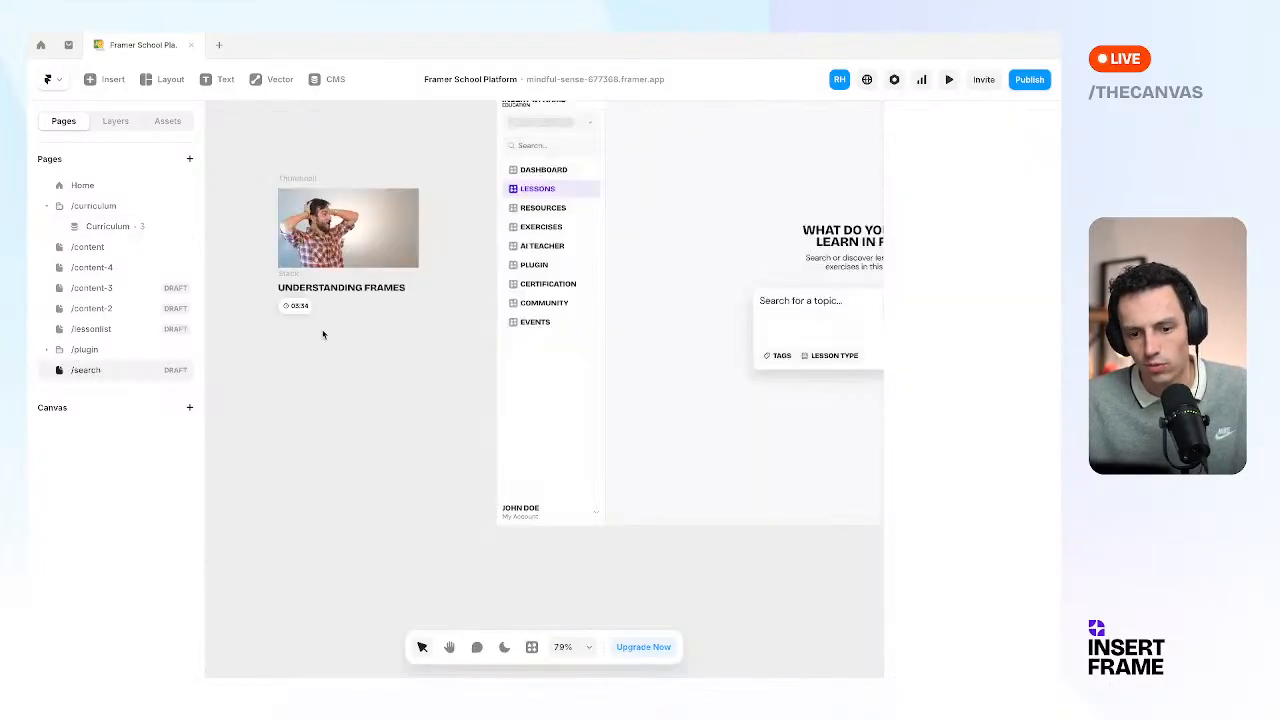
left_click(333, 300)
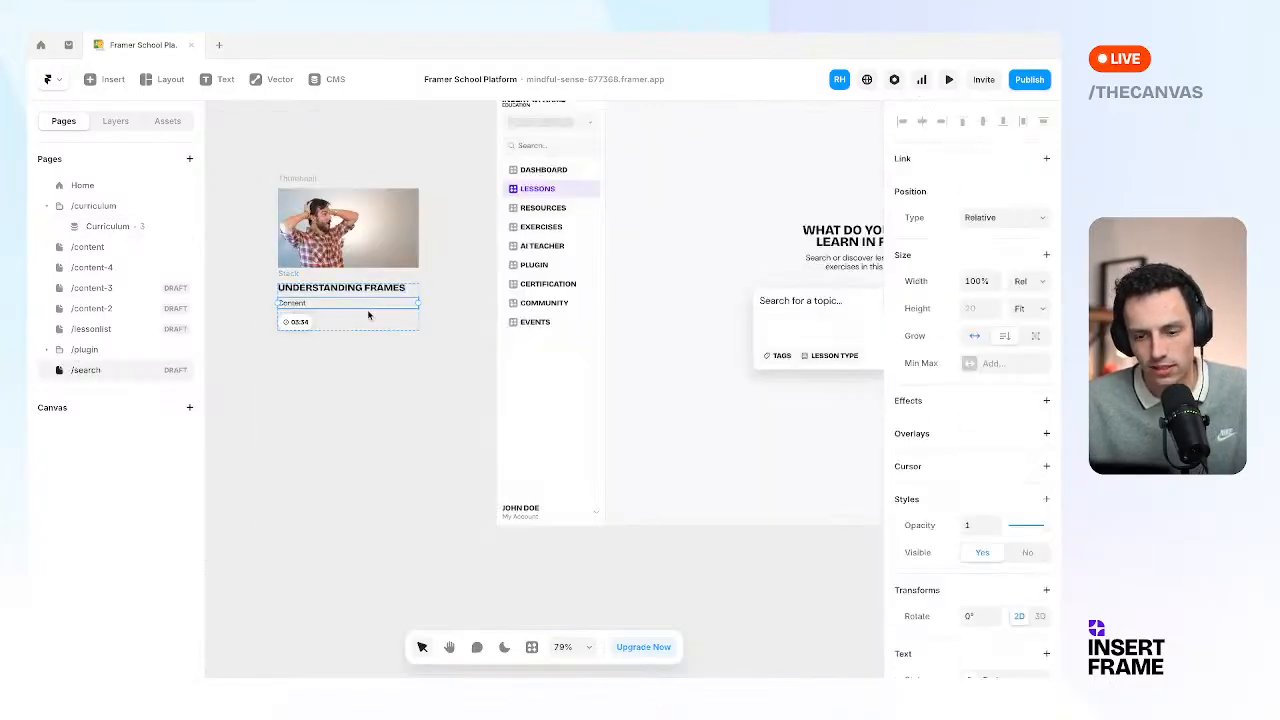
Replace the pasted description with "In this lesson learn how to use frames in Framer and why they are extremely...".
double_click(306, 305)
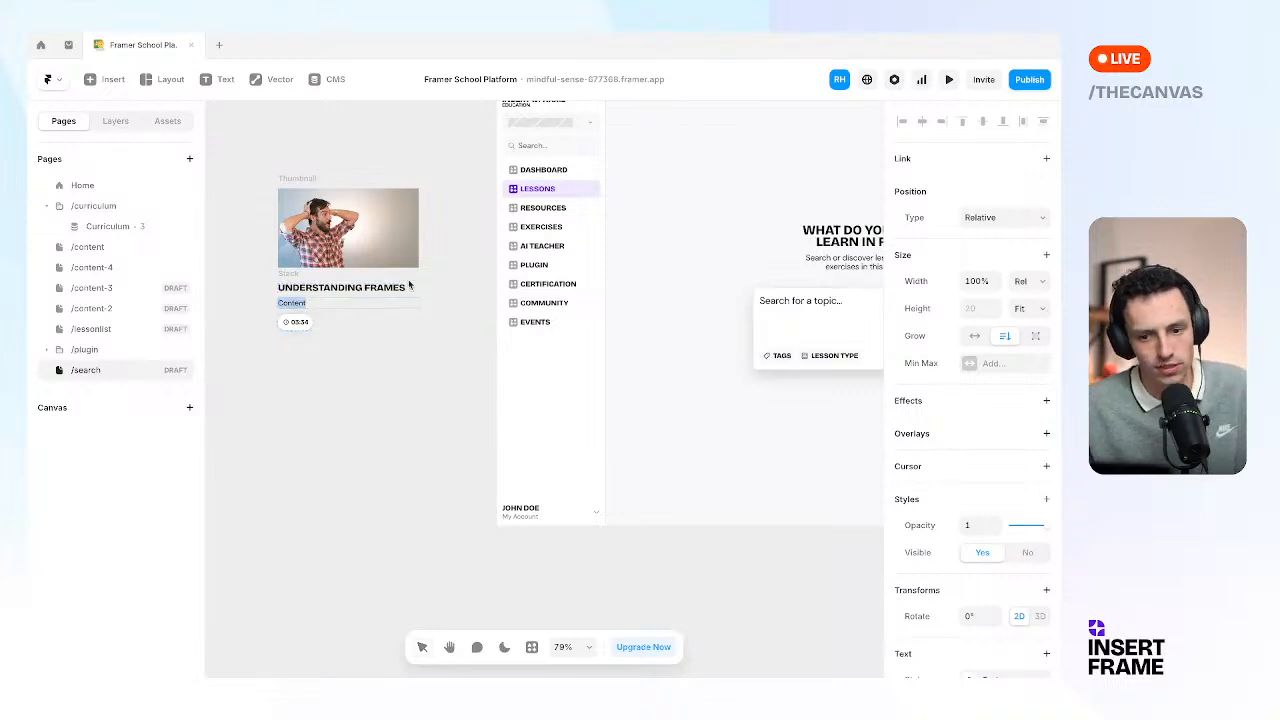
type("In this lesson learn how to use frames i")
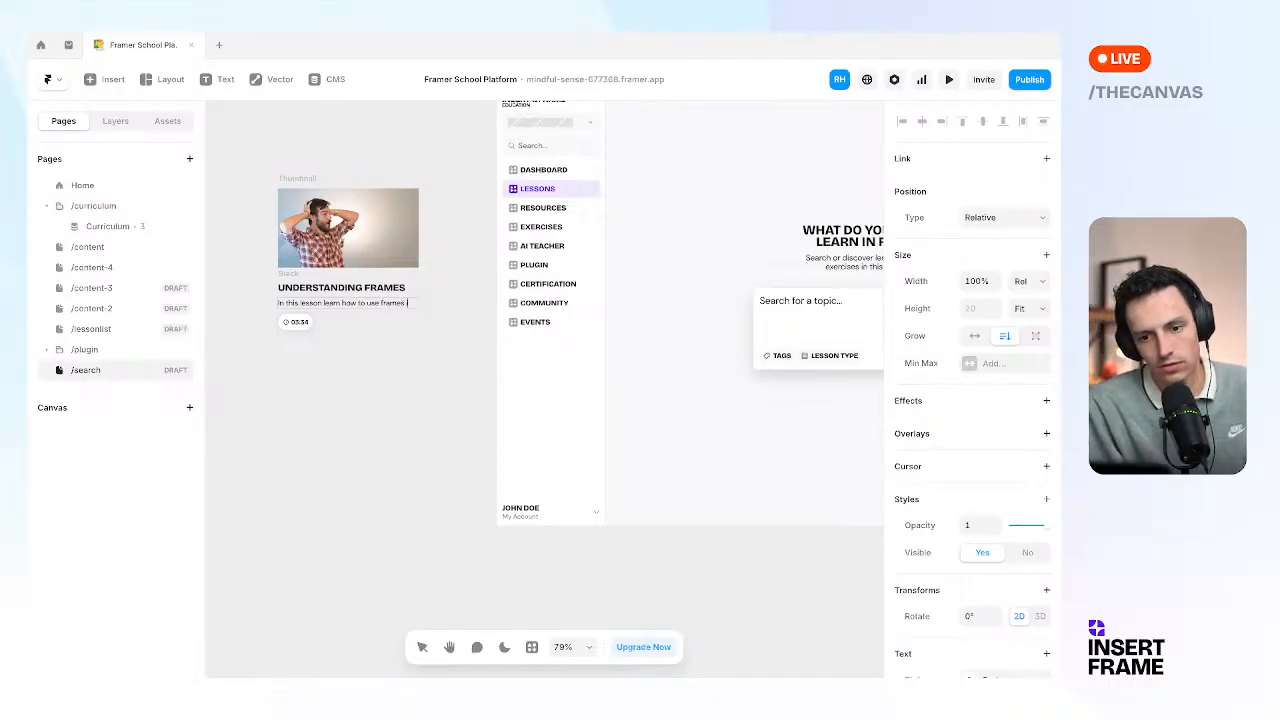
type("ramer and why they are extremely...")
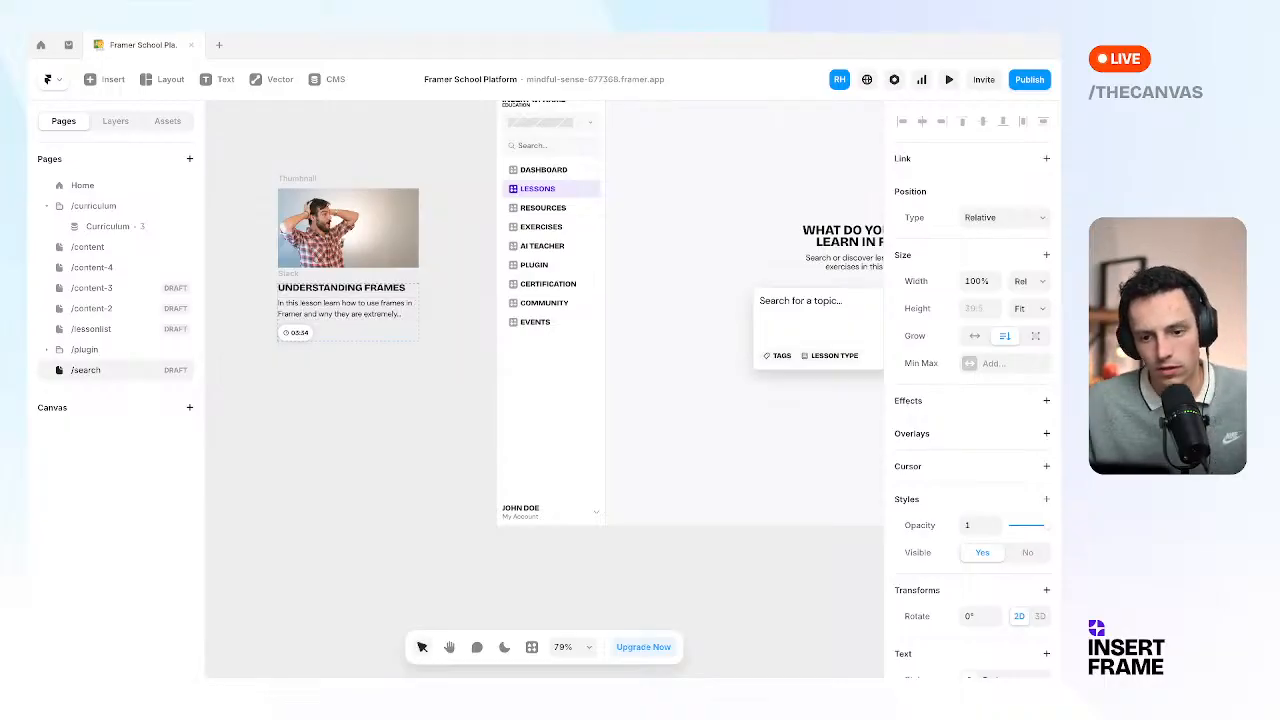
left_click(381, 453)
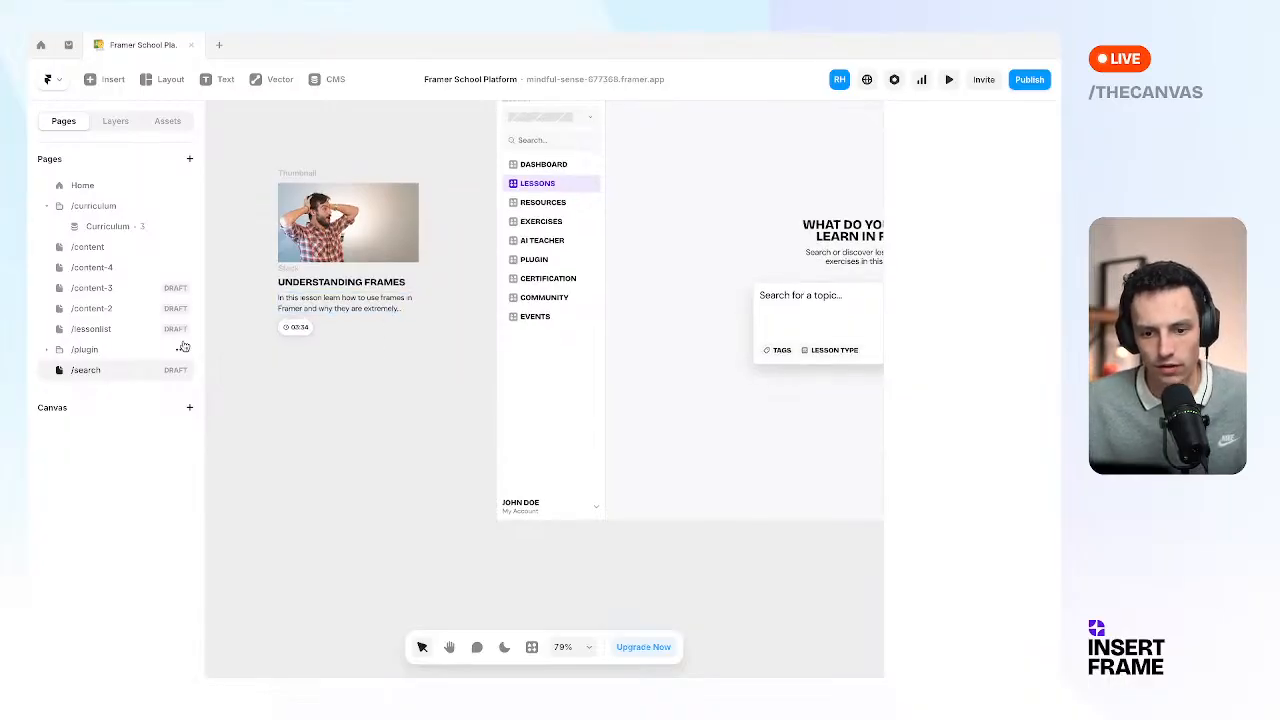
left_click(105, 226)
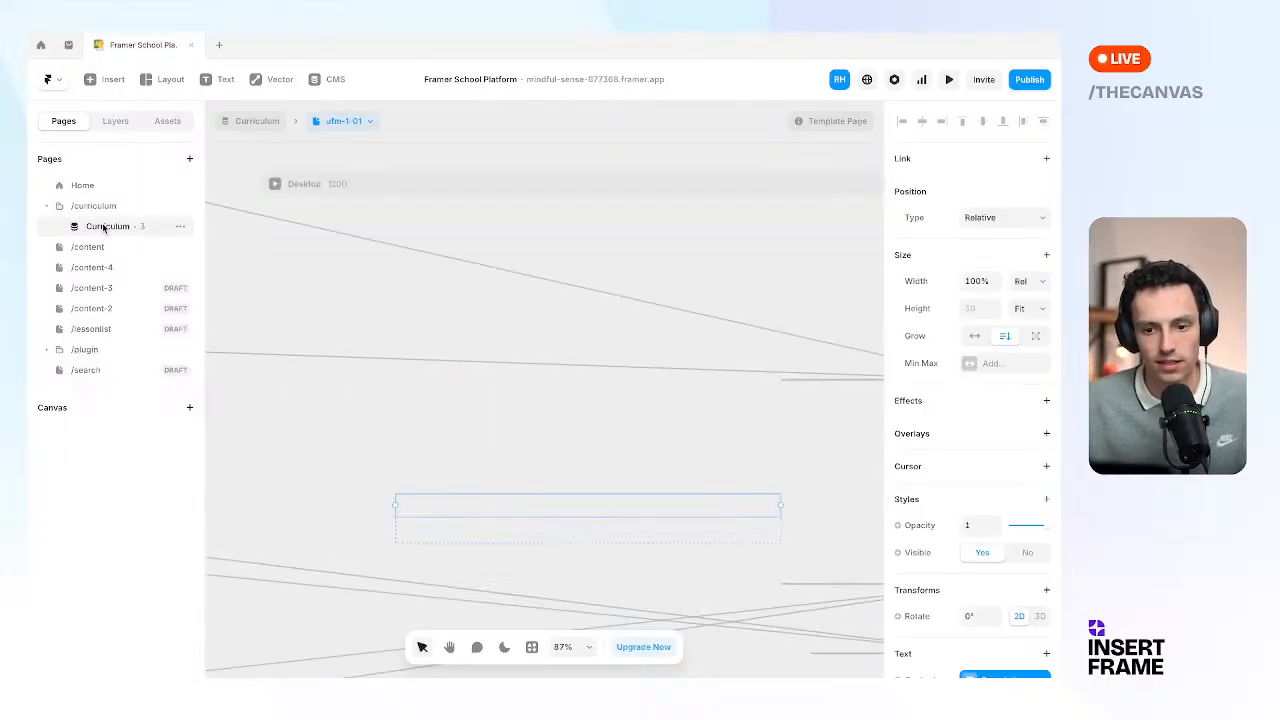
scroll(506, 542, "down", 2)
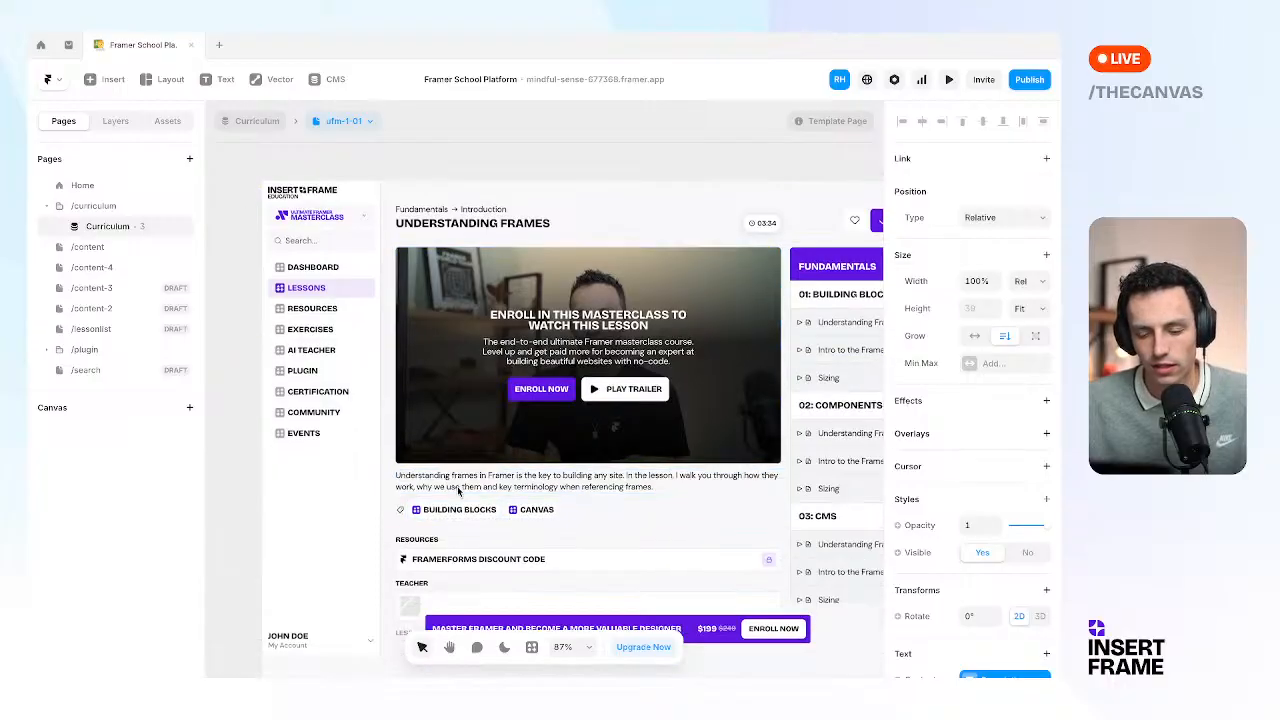
left_click(85, 370)
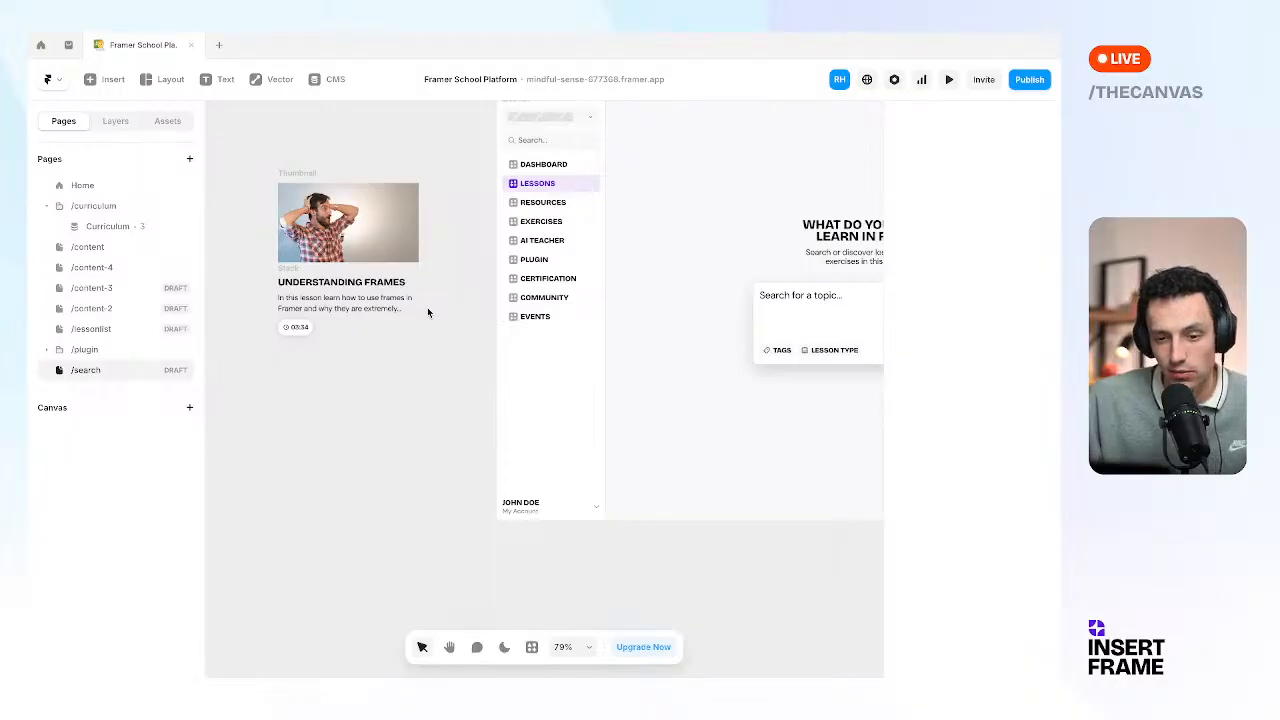
Wrap the Thumbnail image and the text stack beneath it in a new stack.
scroll(430, 311, "left", 1)
scroll(430, 311, "right", 3)
scroll(430, 311, "left", 2)
left_click_drag(440, 390, 354, 290)
right_click(333, 280)
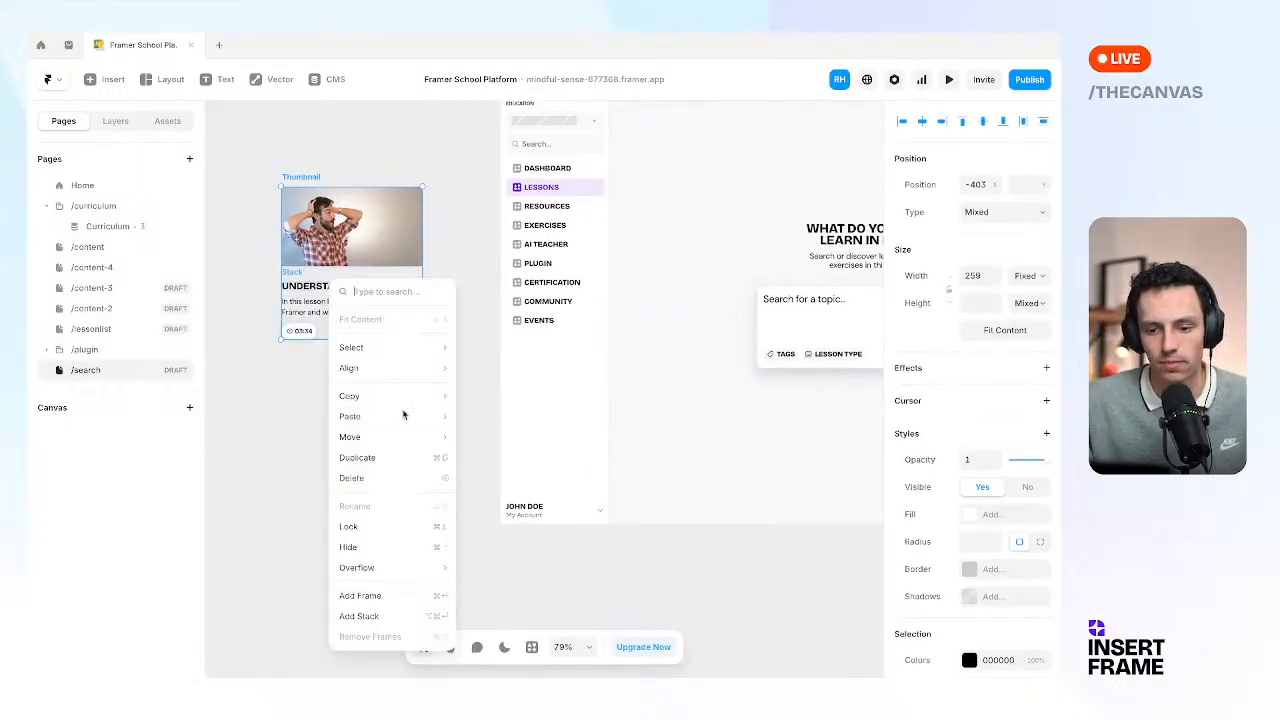
left_click(386, 613)
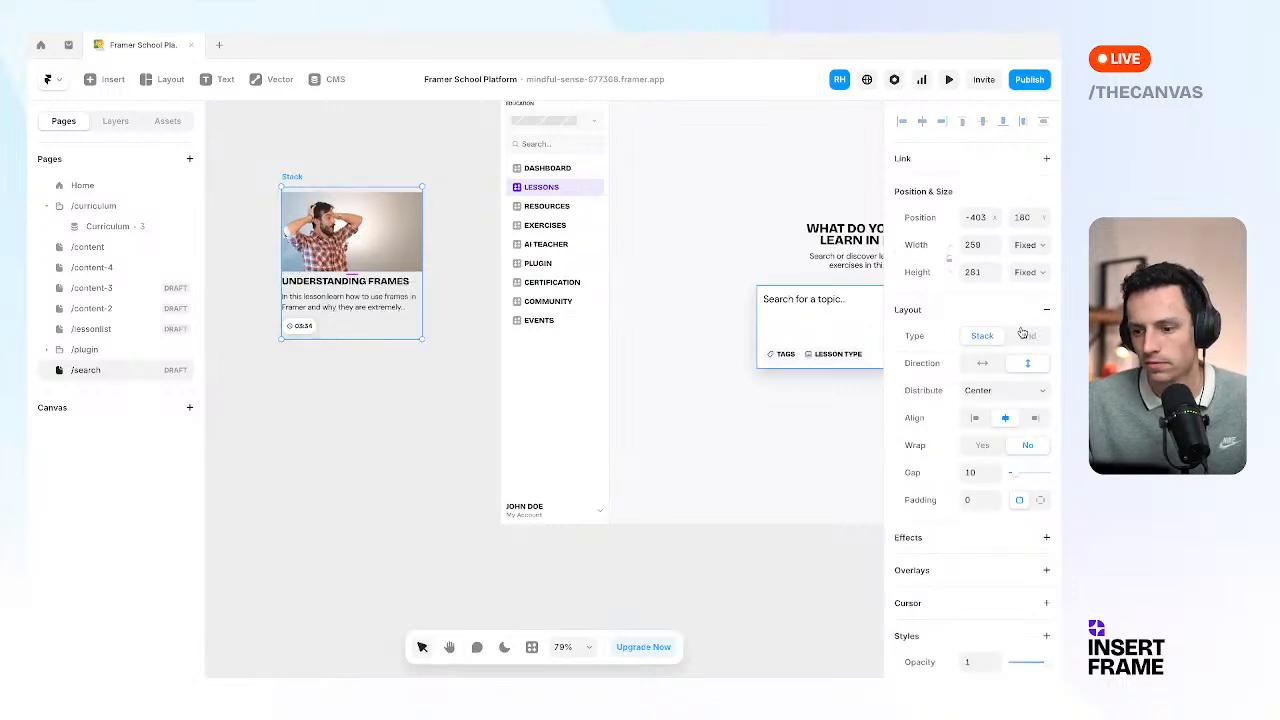
Set both the height and the width of the new lesson card stack to auto.
left_click(975, 271)
type("8")
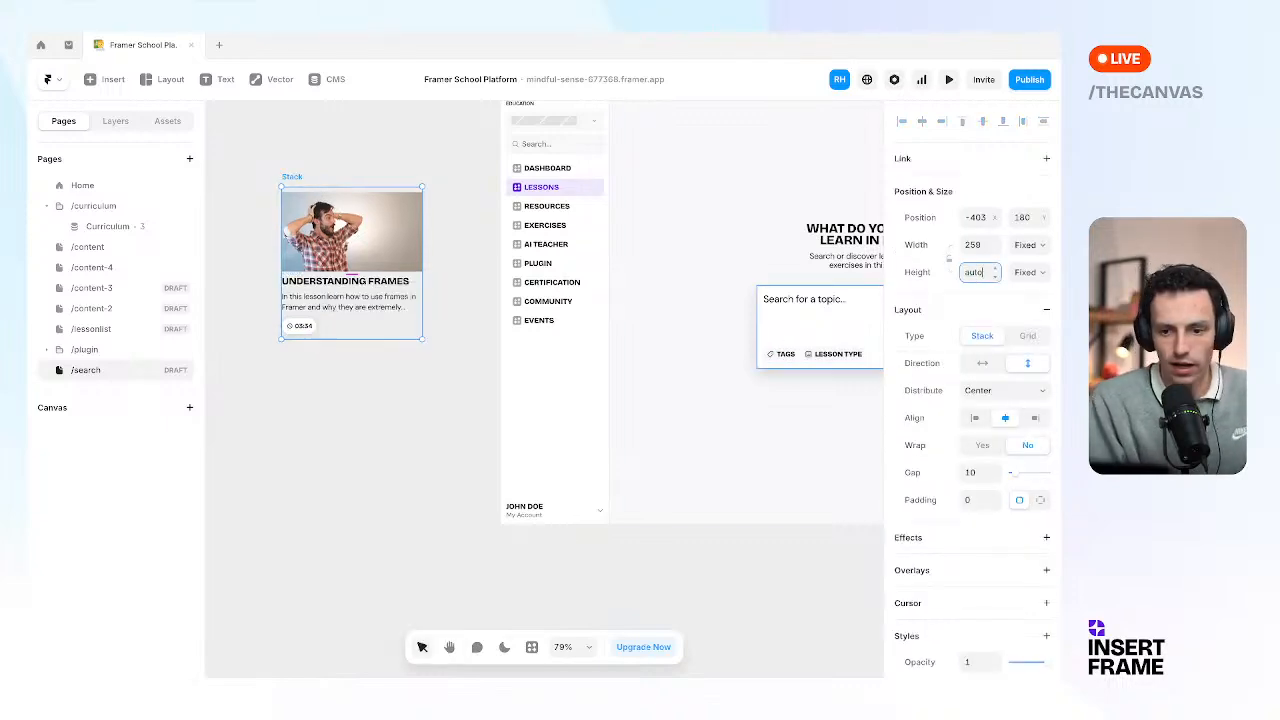
type("uto")
key("Return")
left_click(978, 244)
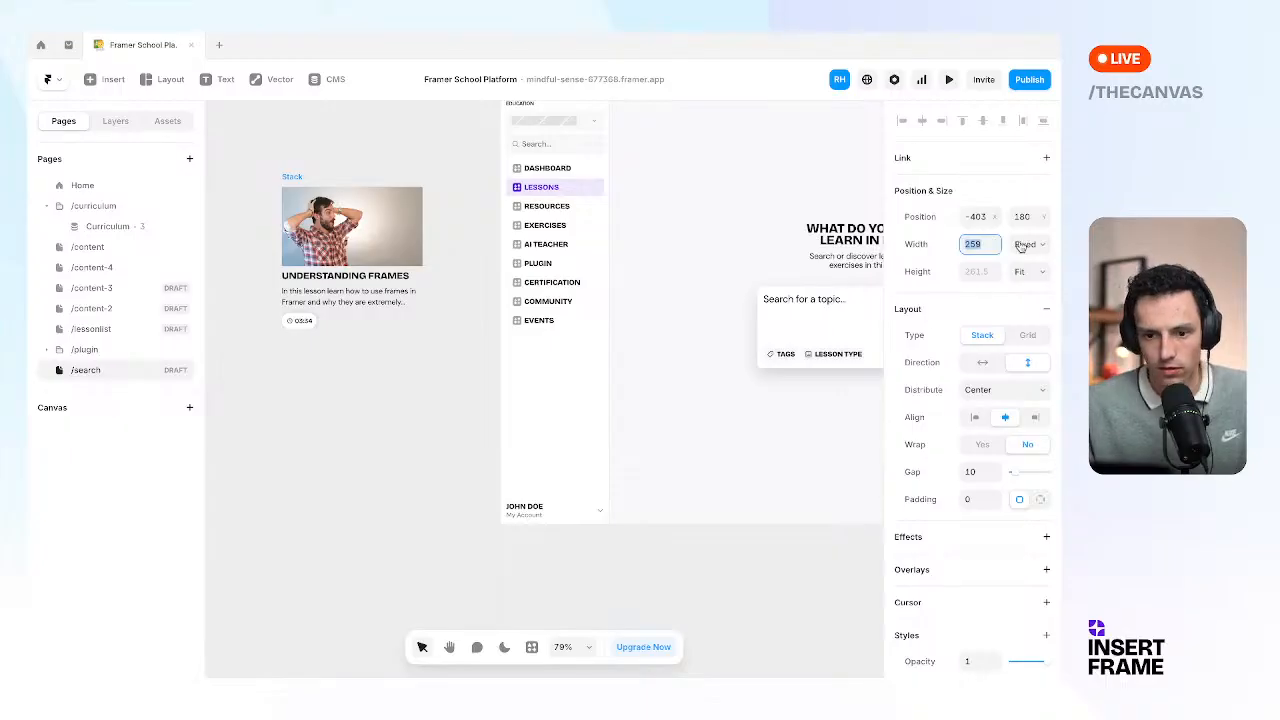
type("auto")
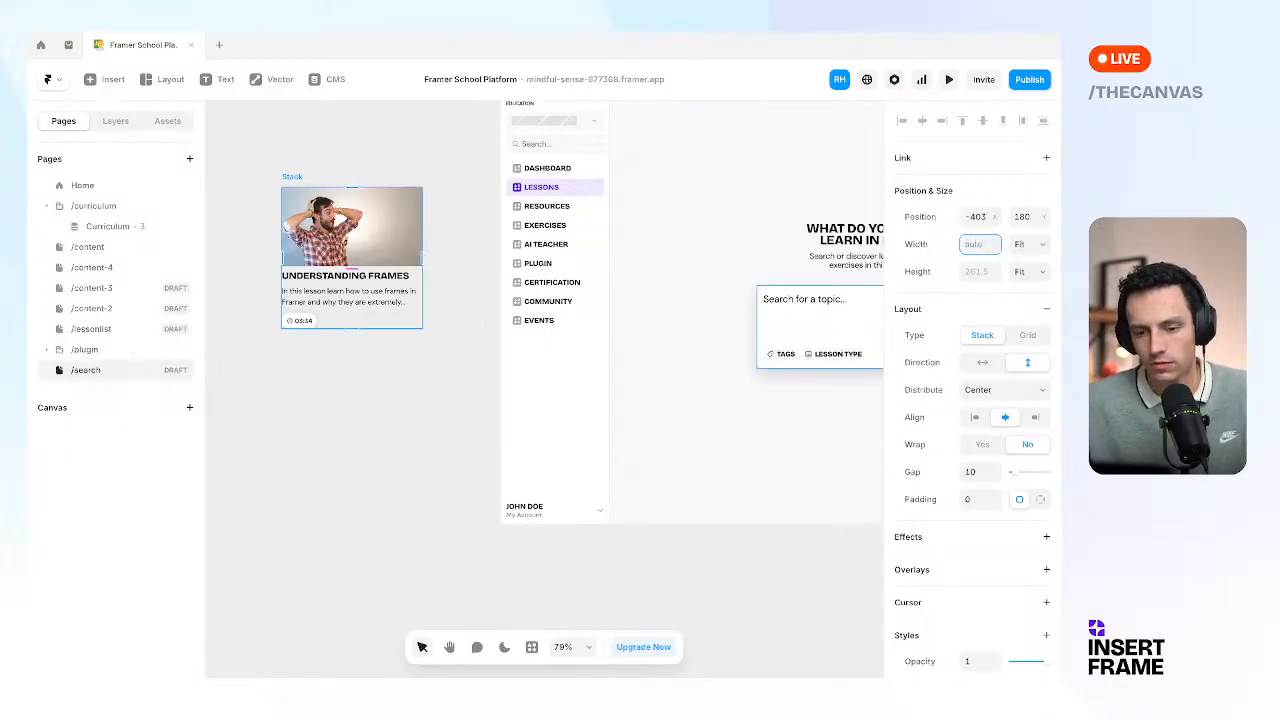
Set the width of the inner stack holding the title, description and duration to 100%.
left_click(372, 288)
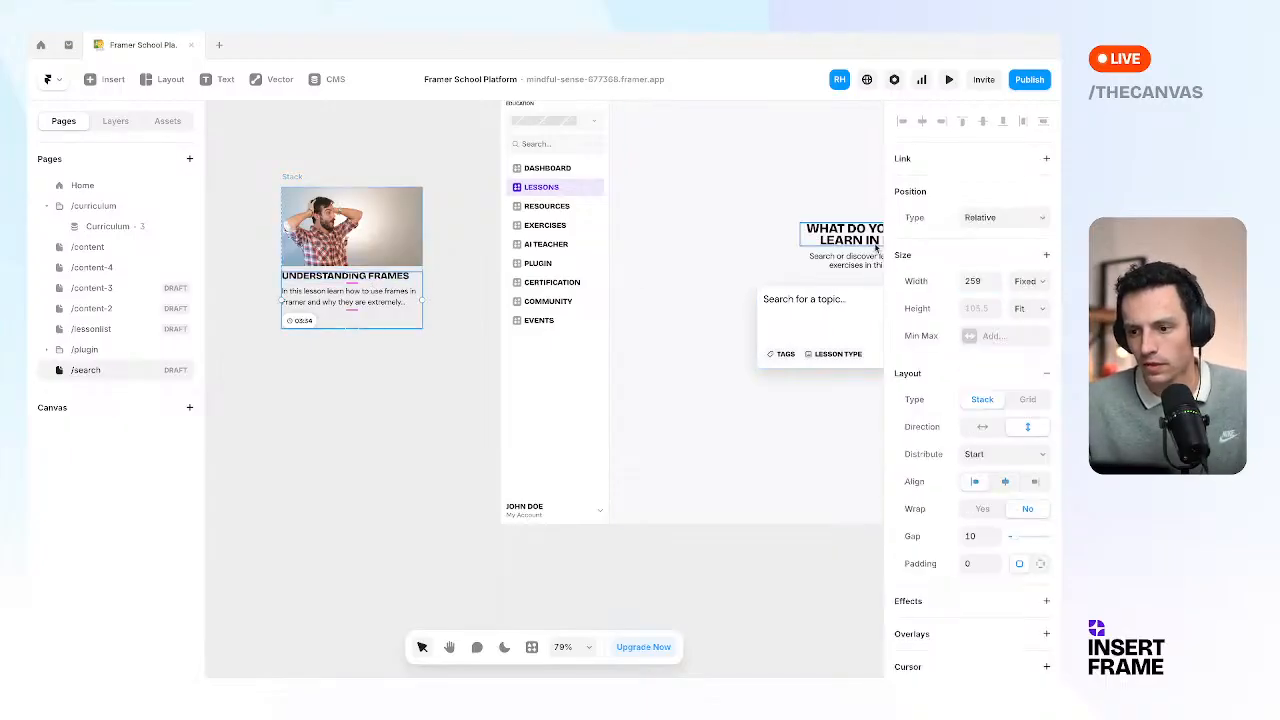
left_click(975, 281)
type("100%")
key("Return")
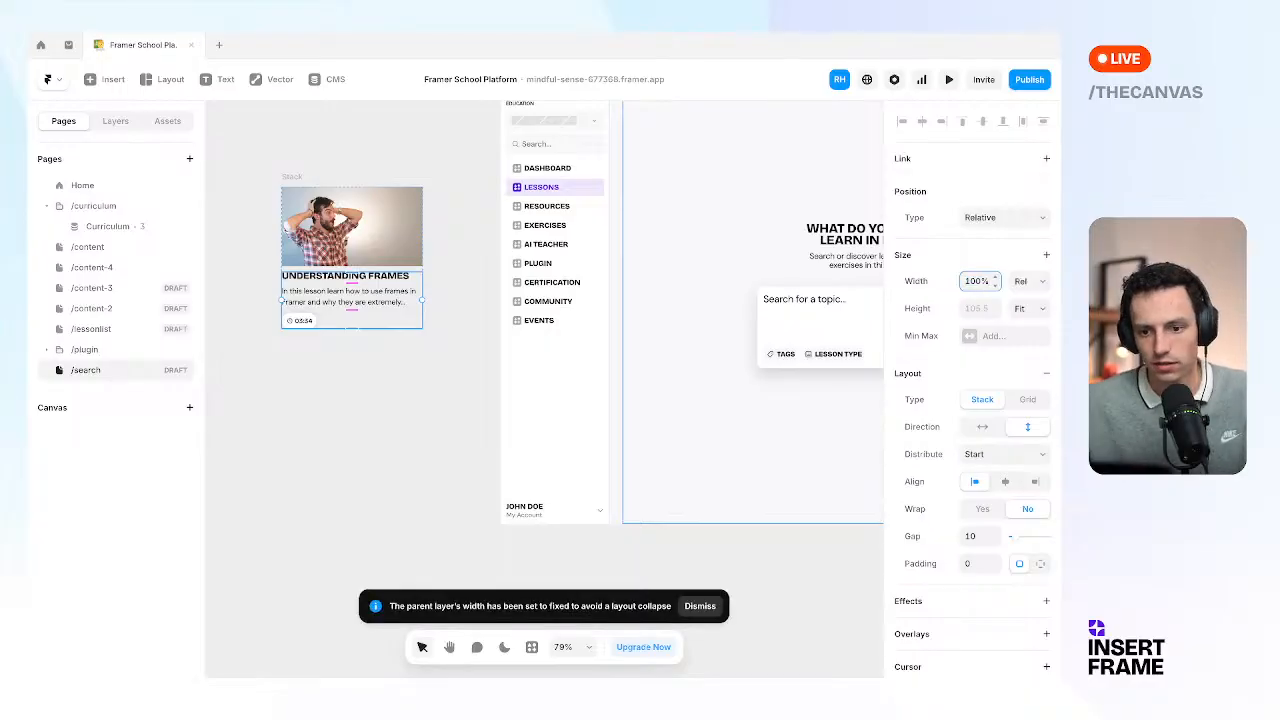
left_click(384, 411)
Group the UNDERSTANDING FRAMES title and description in their own stack, tighten its gap slightly and align it left.
left_click(354, 288)
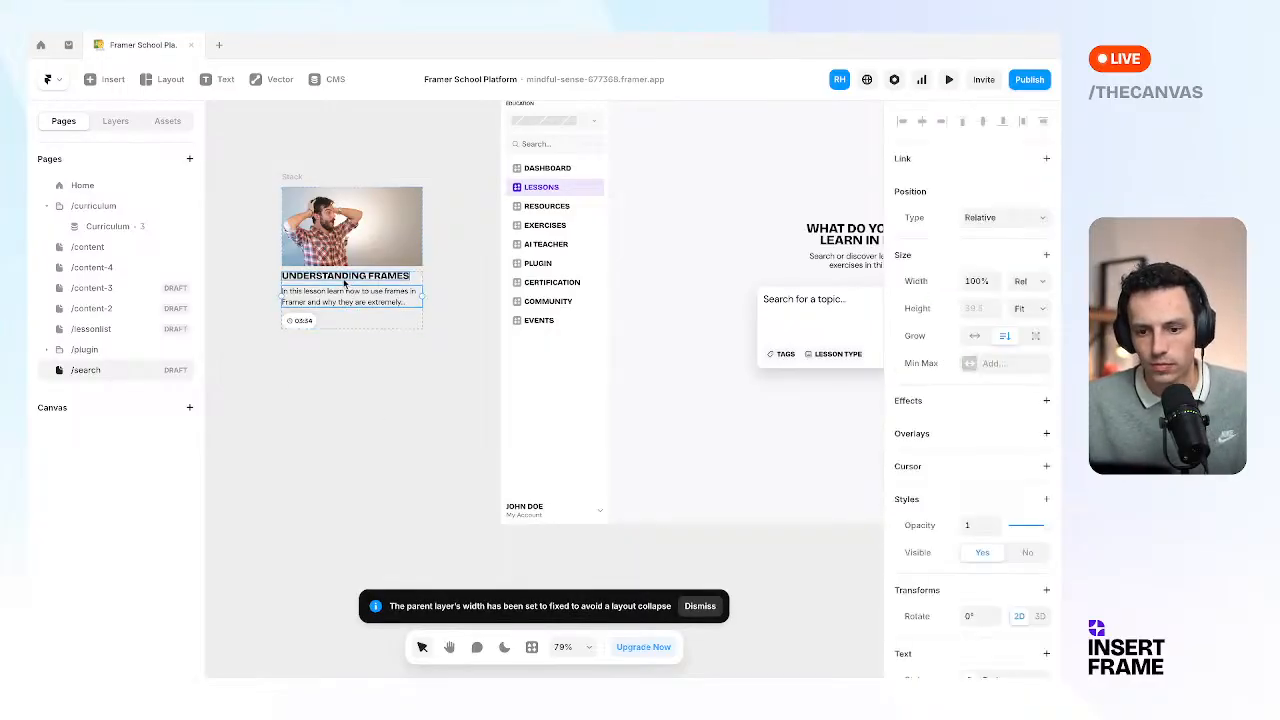
right_click(350, 285)
left_click(368, 596)
scroll(300, 255, "up", 5)
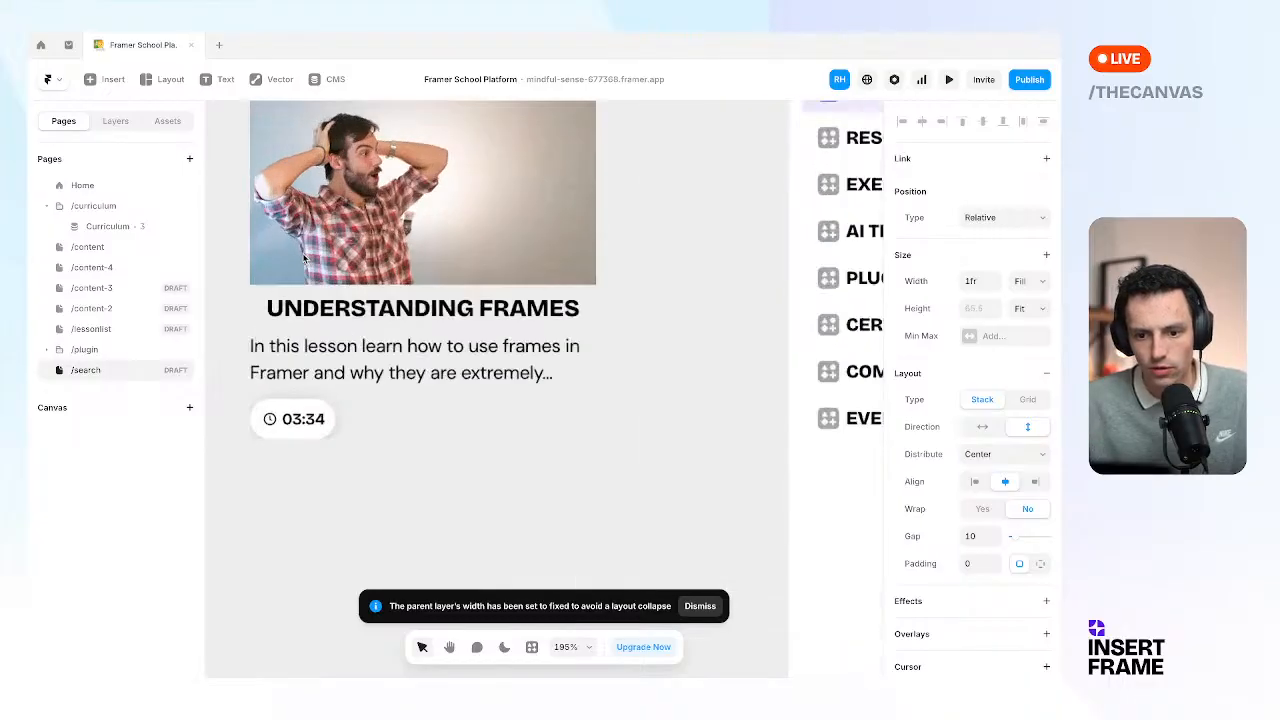
left_click_drag(452, 344, 453, 339)
left_click(975, 482)
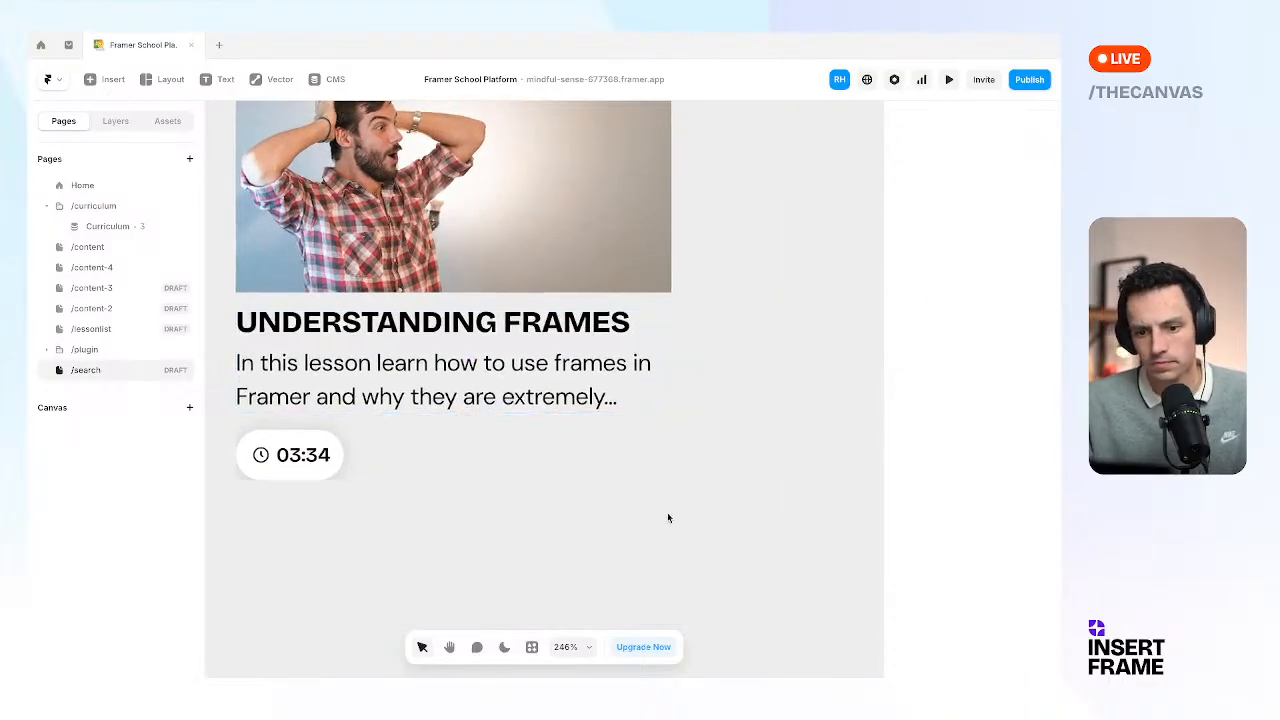
scroll(667, 512, "down", 4)
left_click(634, 486)
scroll(987, 533, "down", 5)
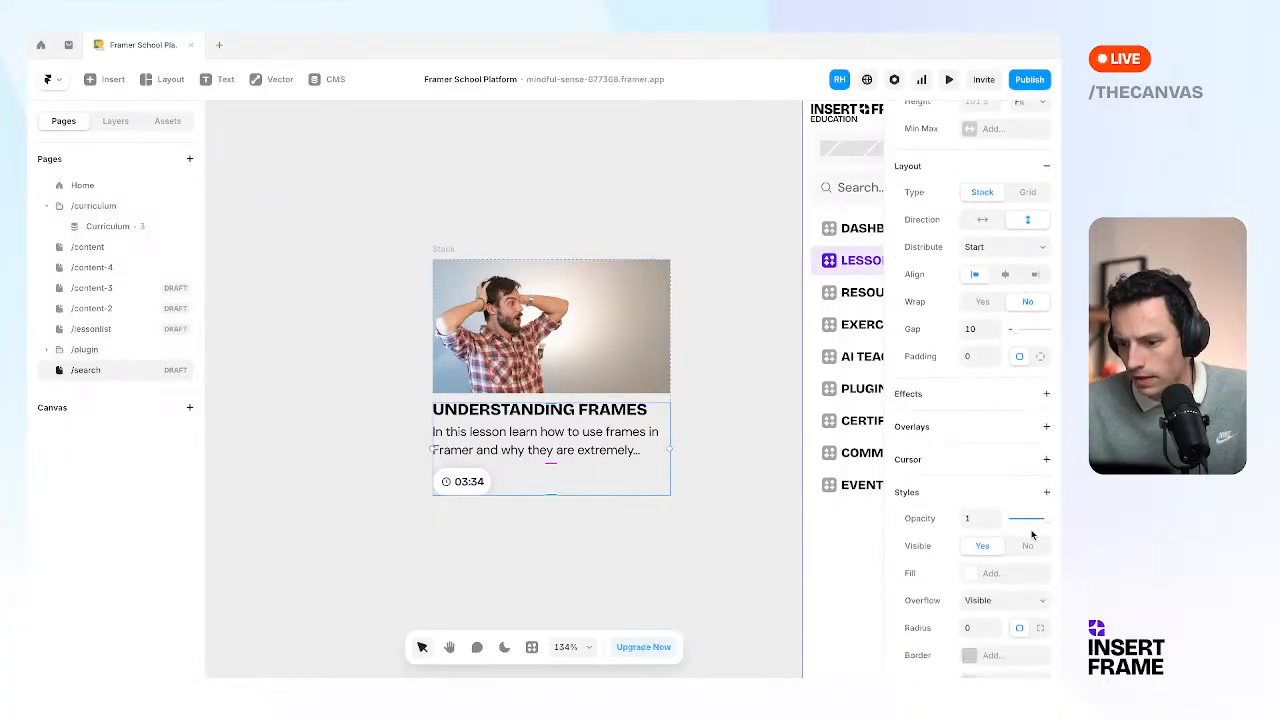
left_click(1000, 529)
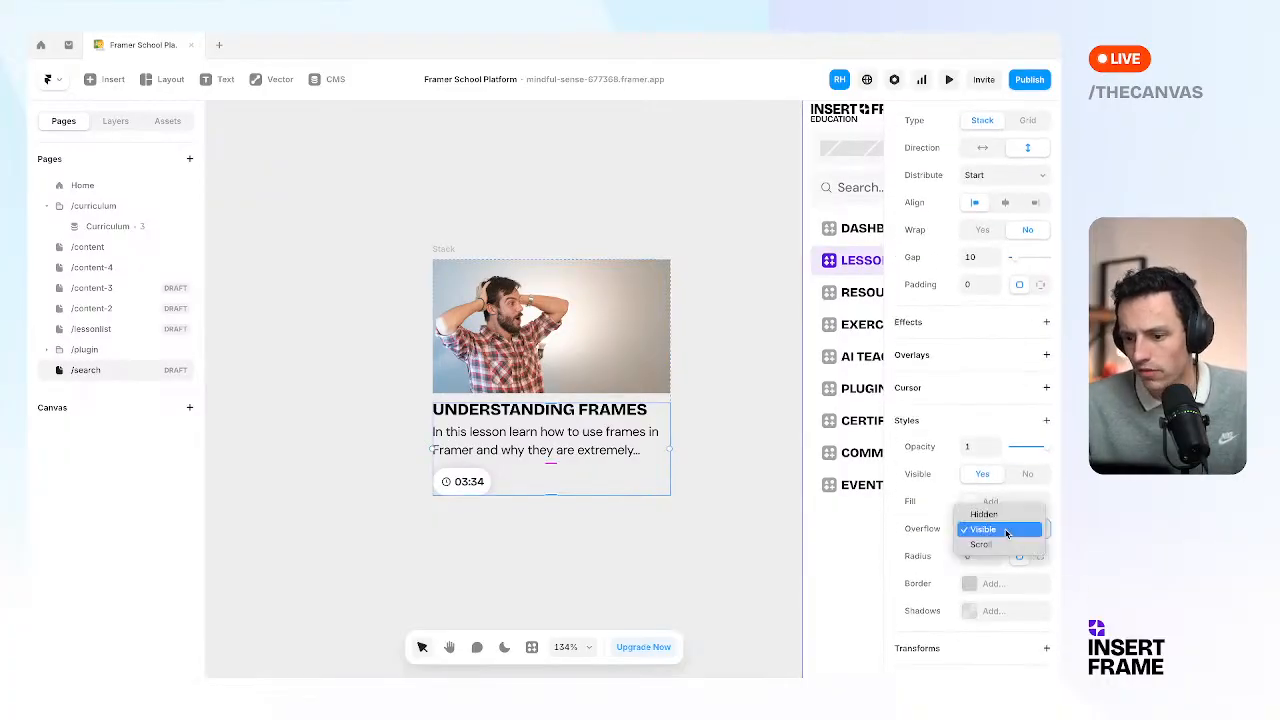
left_click(718, 508)
key("Escape")
scroll(656, 402, "left", 1)
scroll(656, 402, "left", 1)
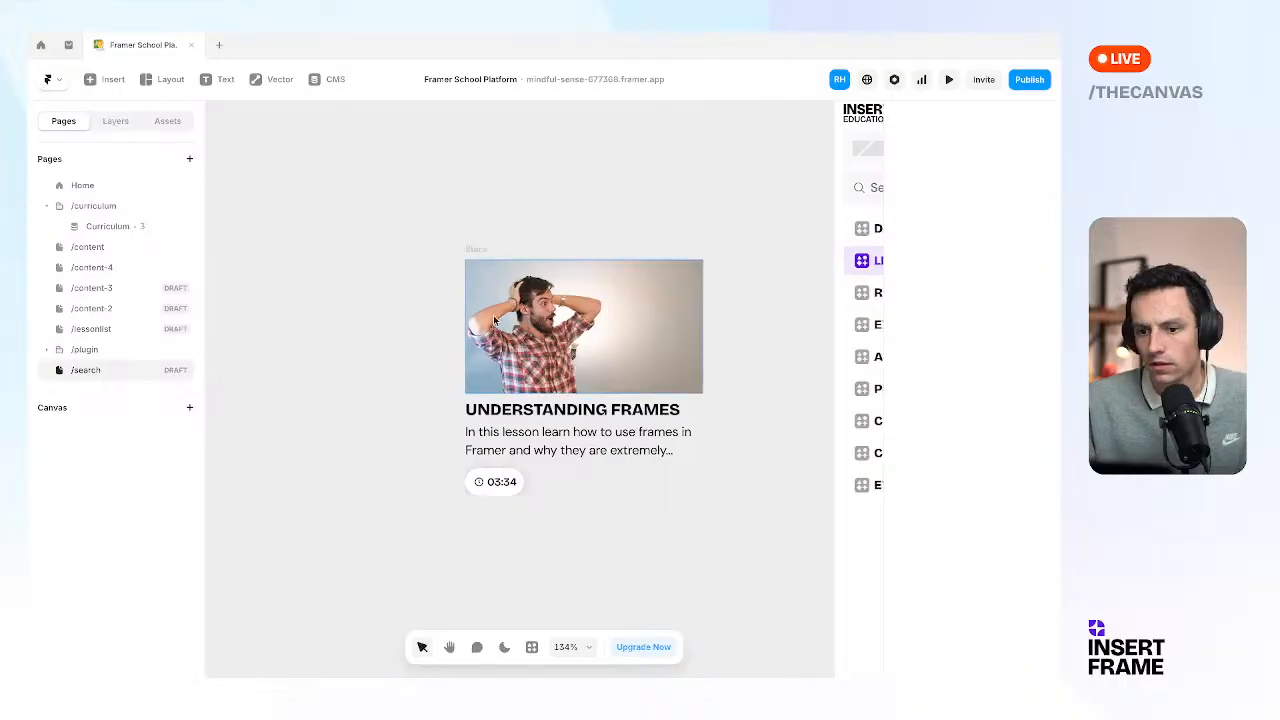
Set the overflow of the outer lesson card stack to Hidden.
left_click(656, 402)
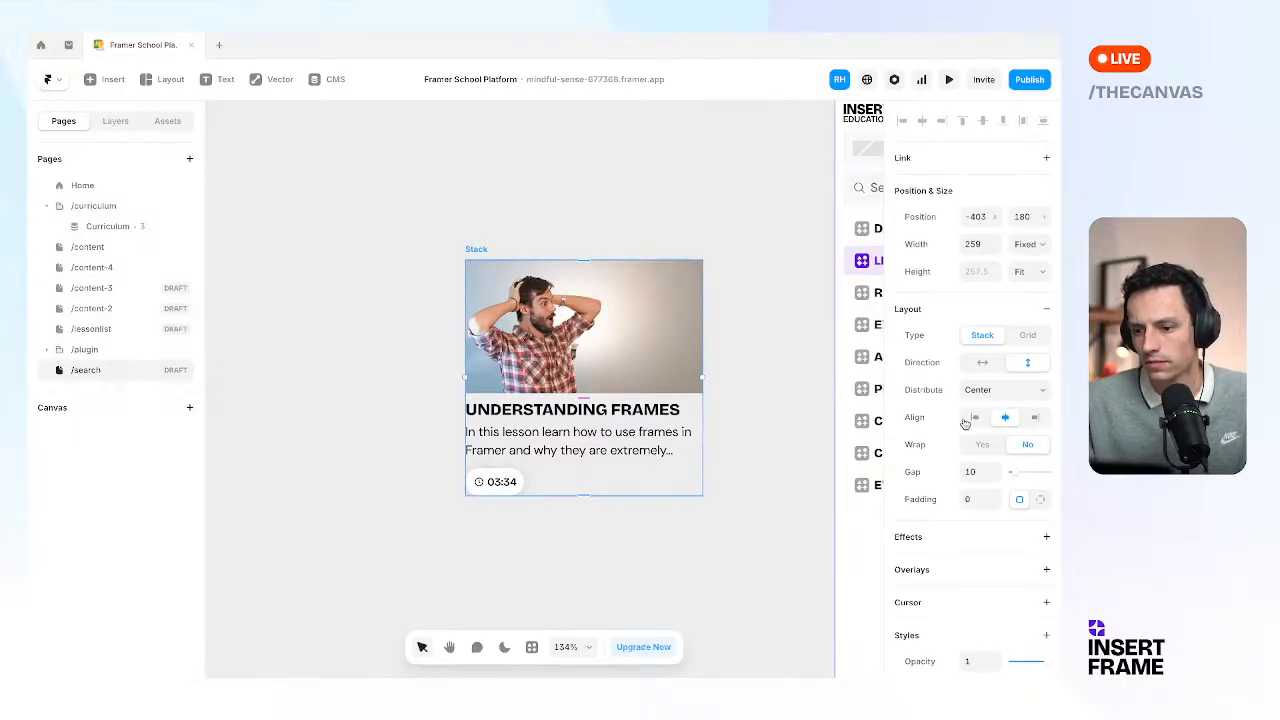
scroll(966, 425, "down", 5)
left_click(999, 394)
left_click(992, 402)
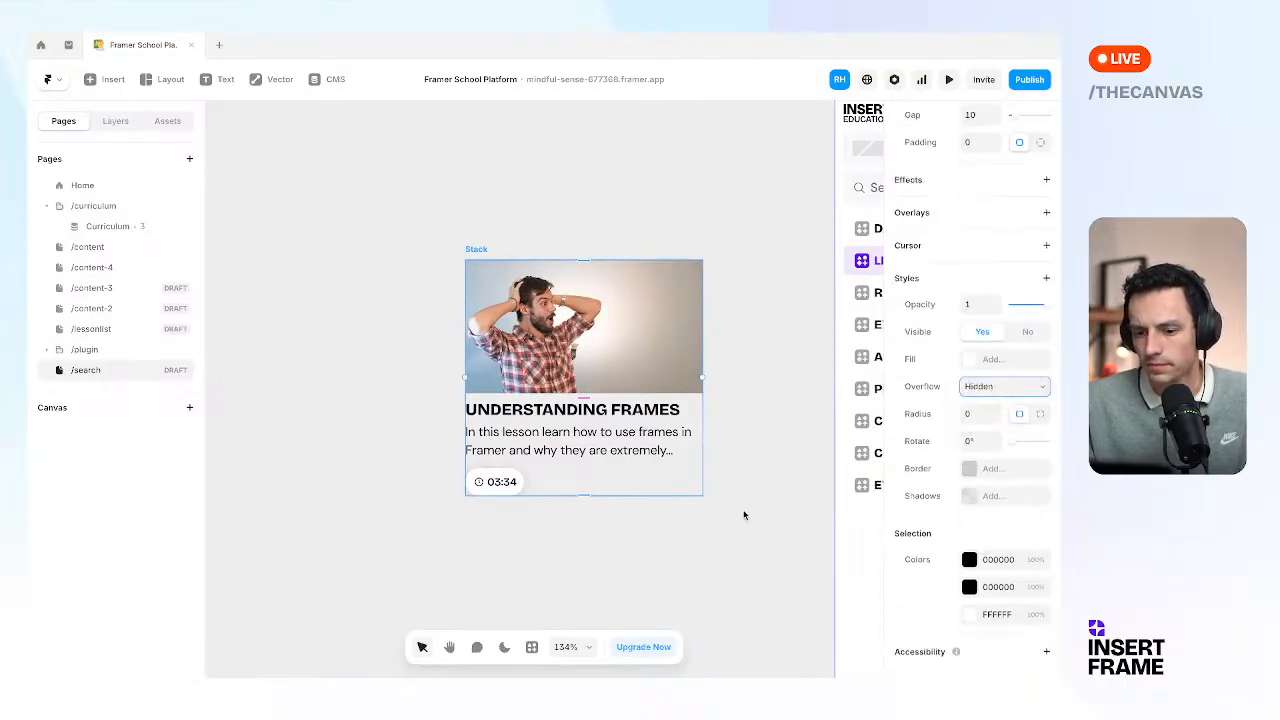
left_click(748, 424)
Round the corners of the lesson card's thumbnail image with a radius of 6.
scroll(747, 421, "down", 3)
left_click(635, 343)
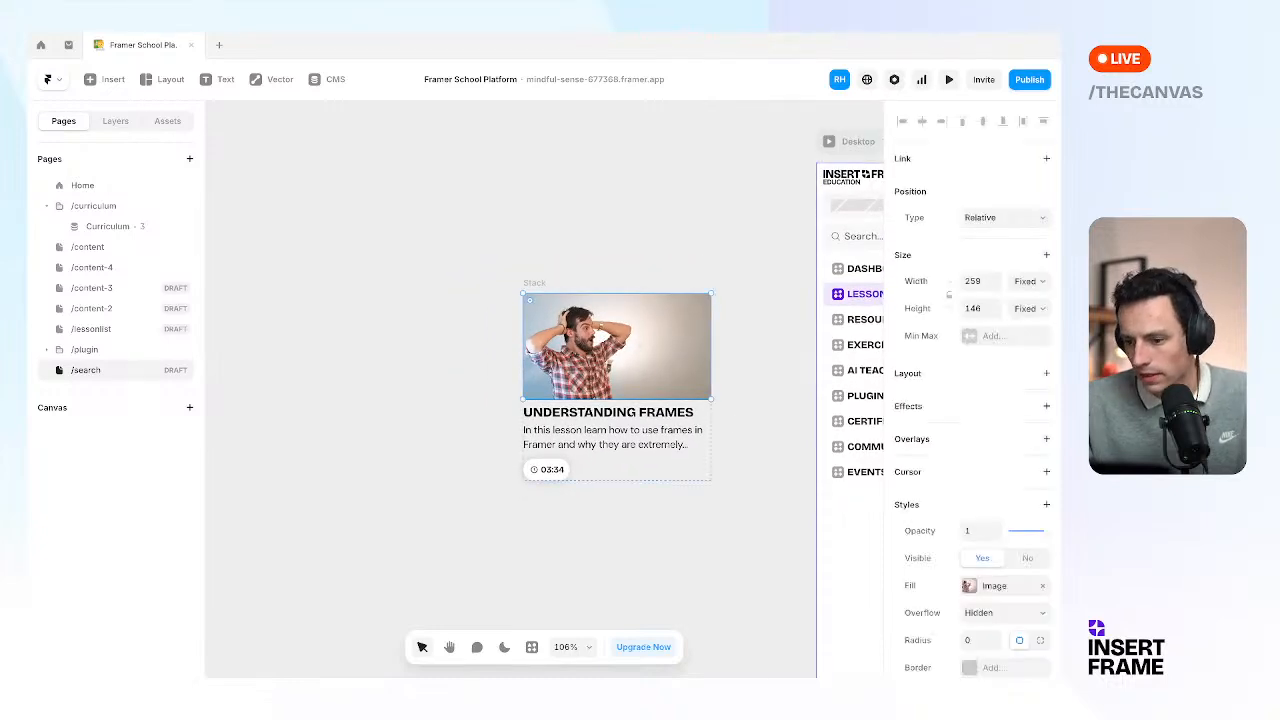
left_click(982, 645)
type("6")
key("Return")
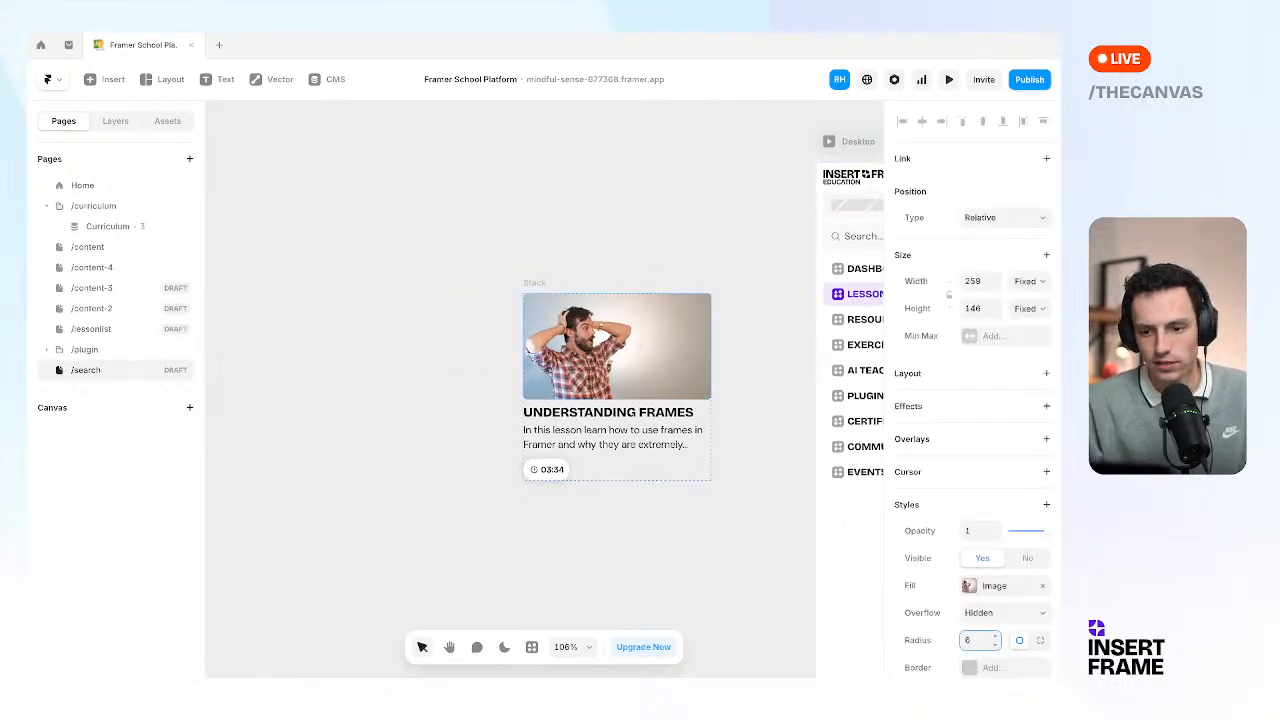
key("BackSpace")
type("4")
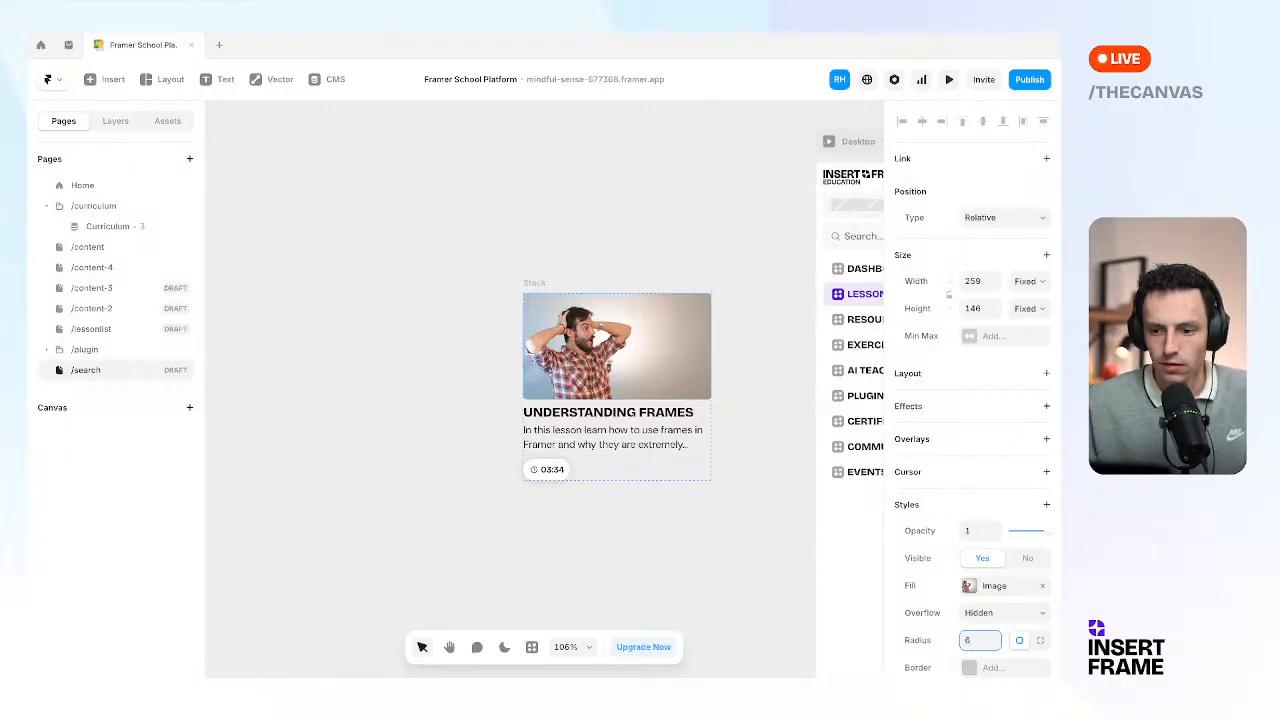
scroll(660, 389, "down", 1)
left_click(537, 270)
Draw a frame about 636 by 157 directly beneath the search card in the /search page's main content stack.
scroll(537, 272, "right", 2)
scroll(537, 272, "down", 1)
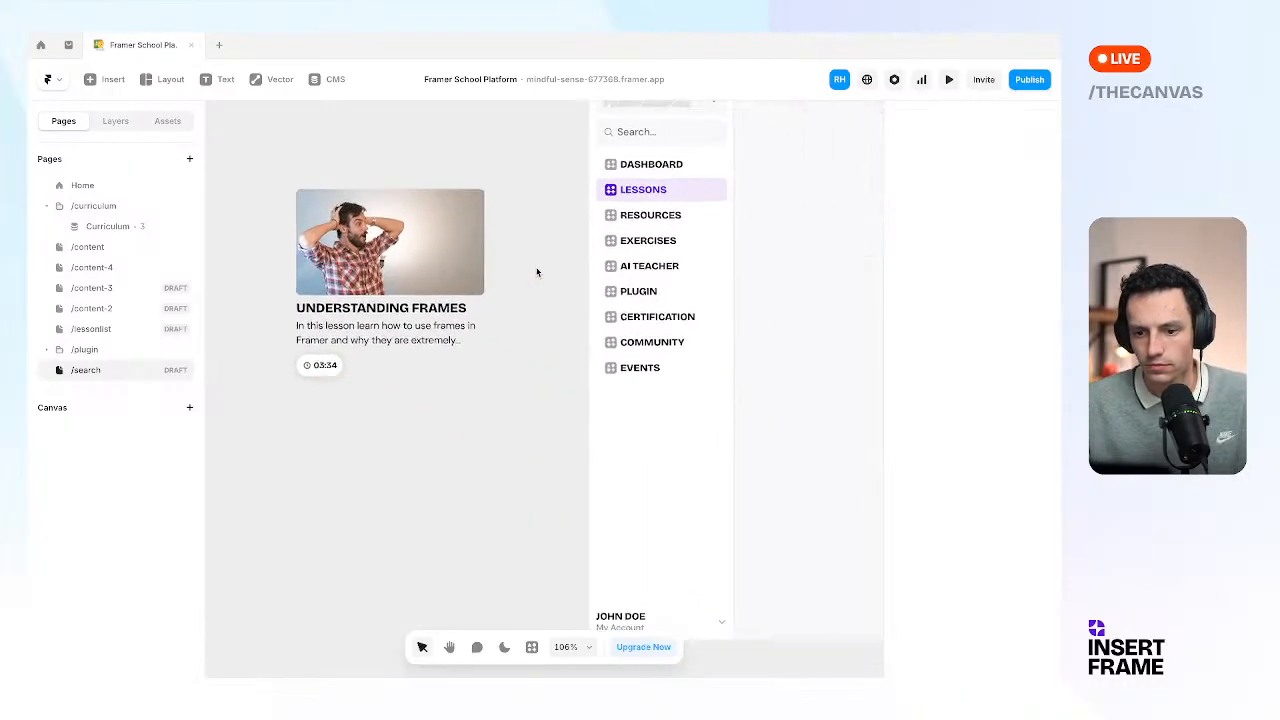
scroll(537, 272, "down", 5)
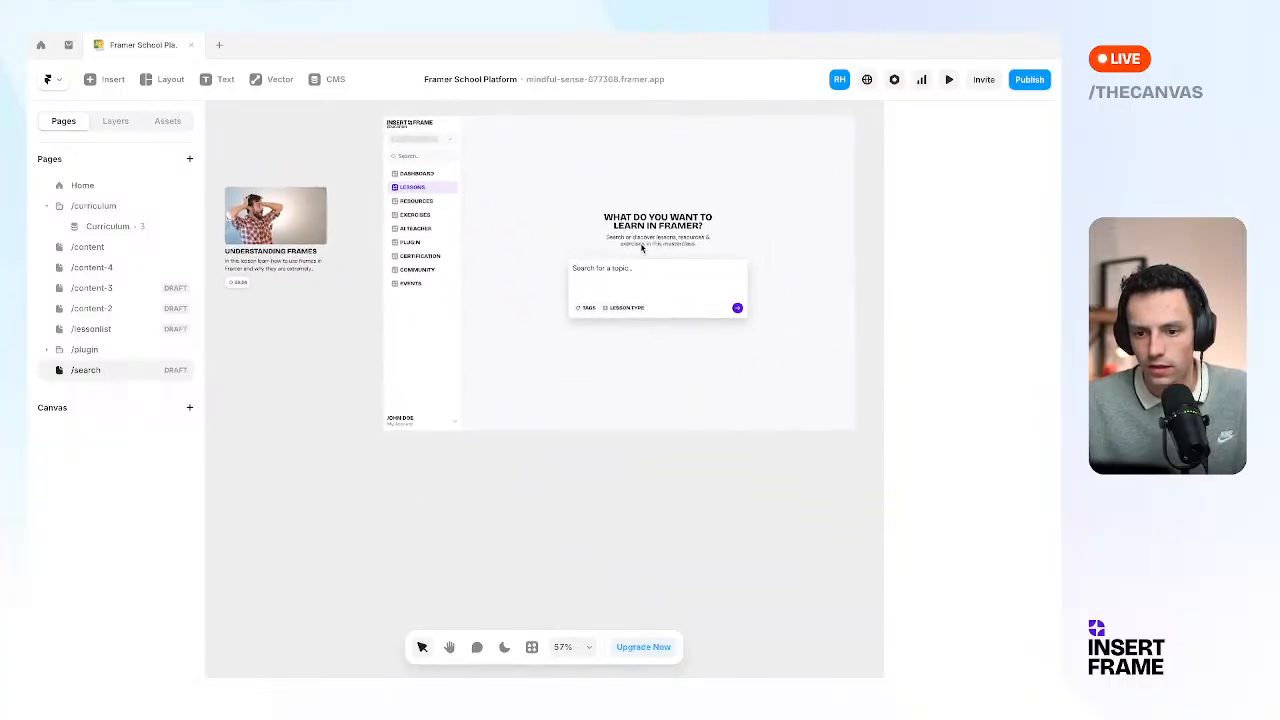
left_click(551, 386)
key("f")
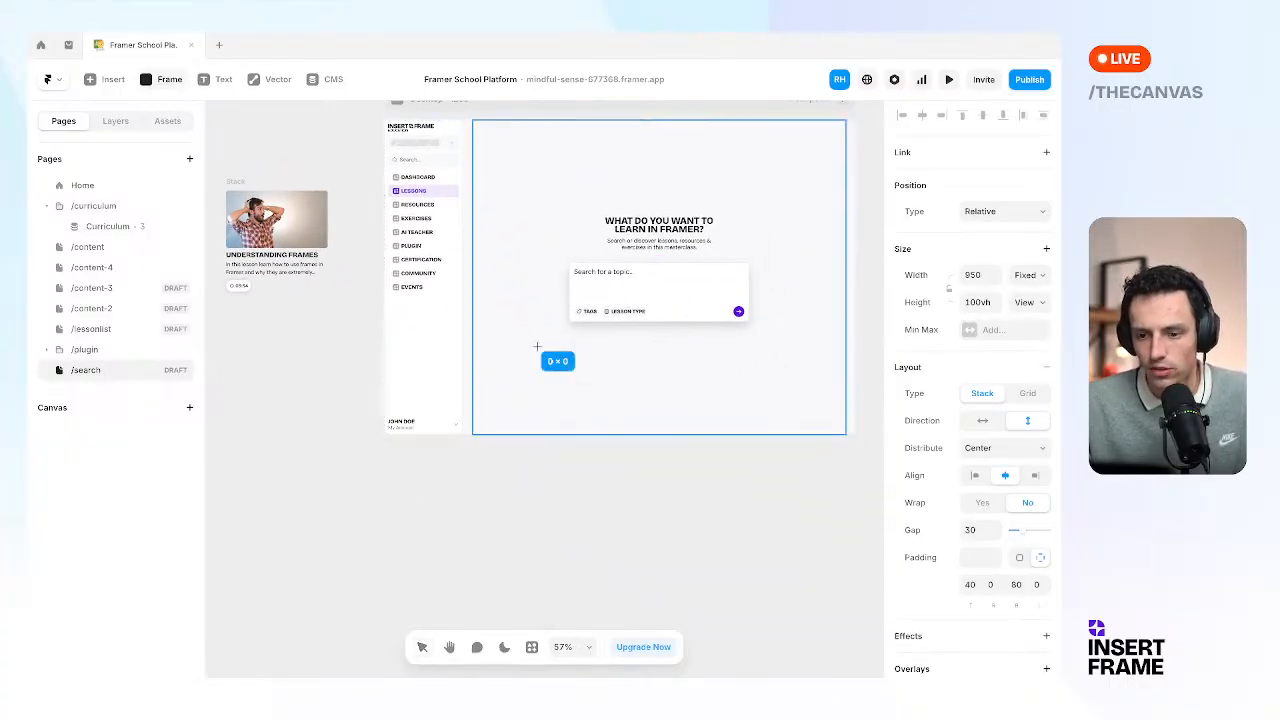
left_click_drag(537, 347, 786, 400)
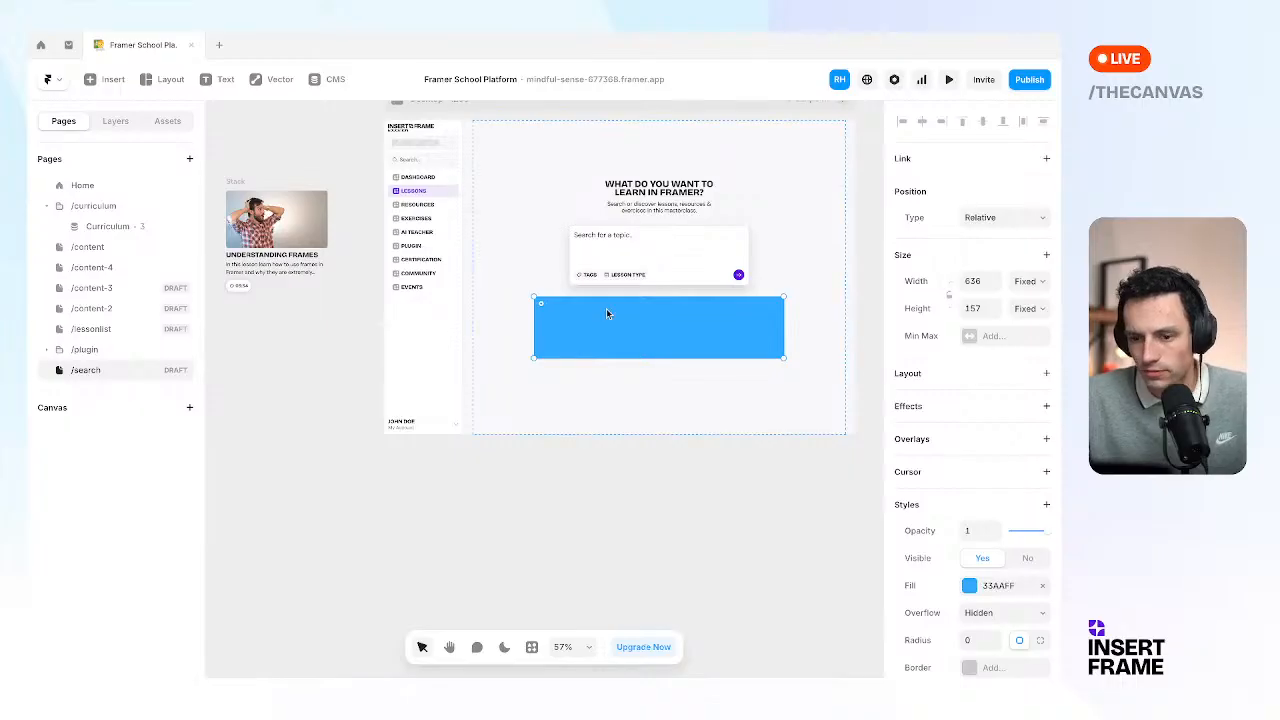
left_click(982, 279)
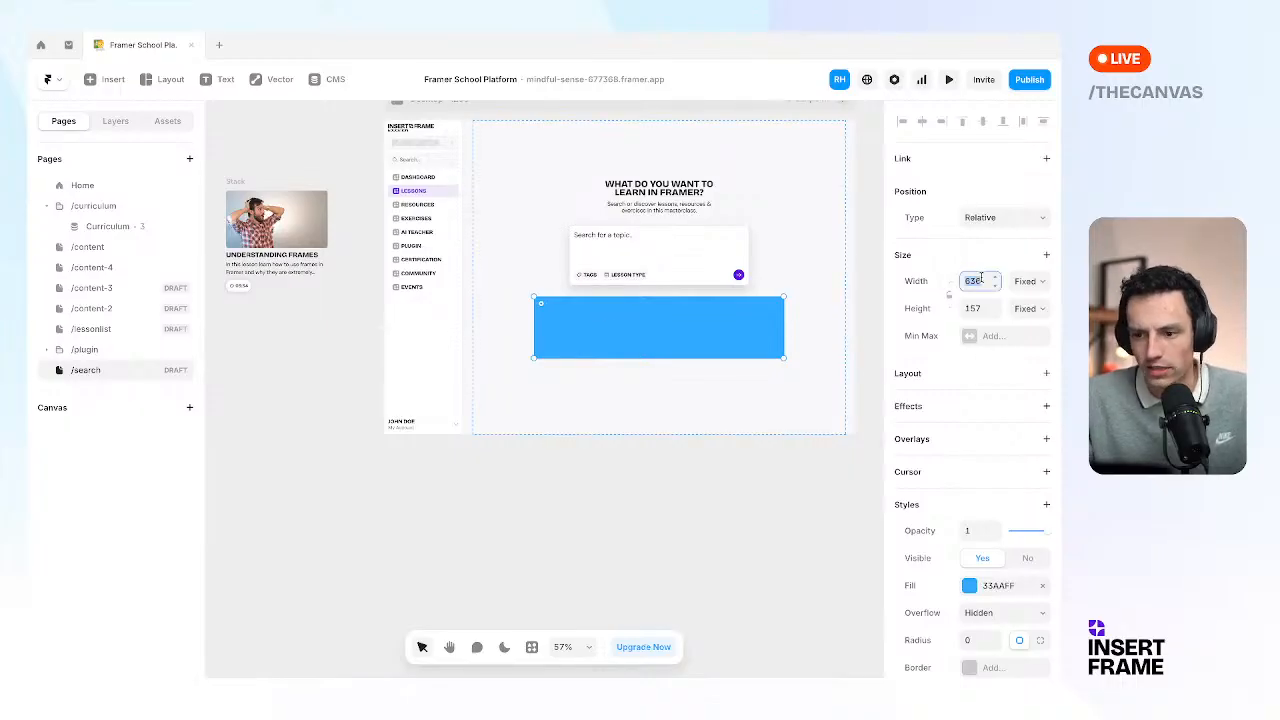
left_click(754, 208)
left_click(688, 317)
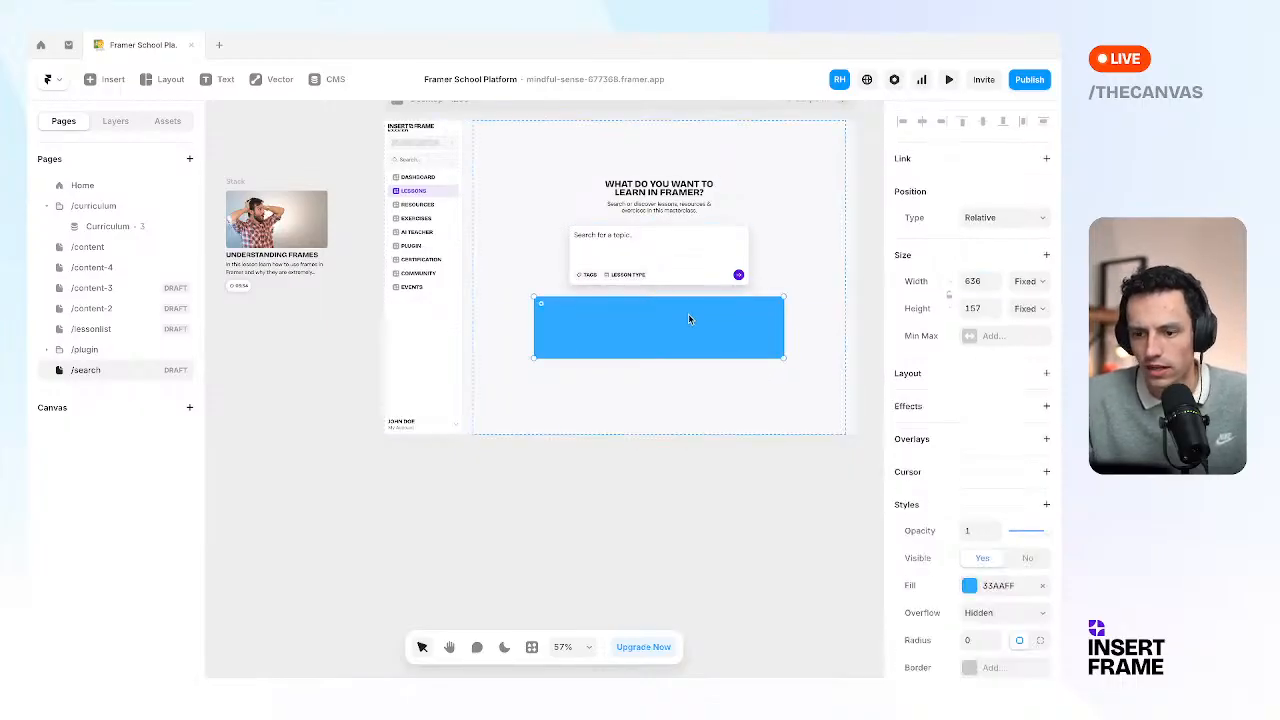
Set the blue frame's width to 80% and stretch its height to about 427.
left_click(987, 281)
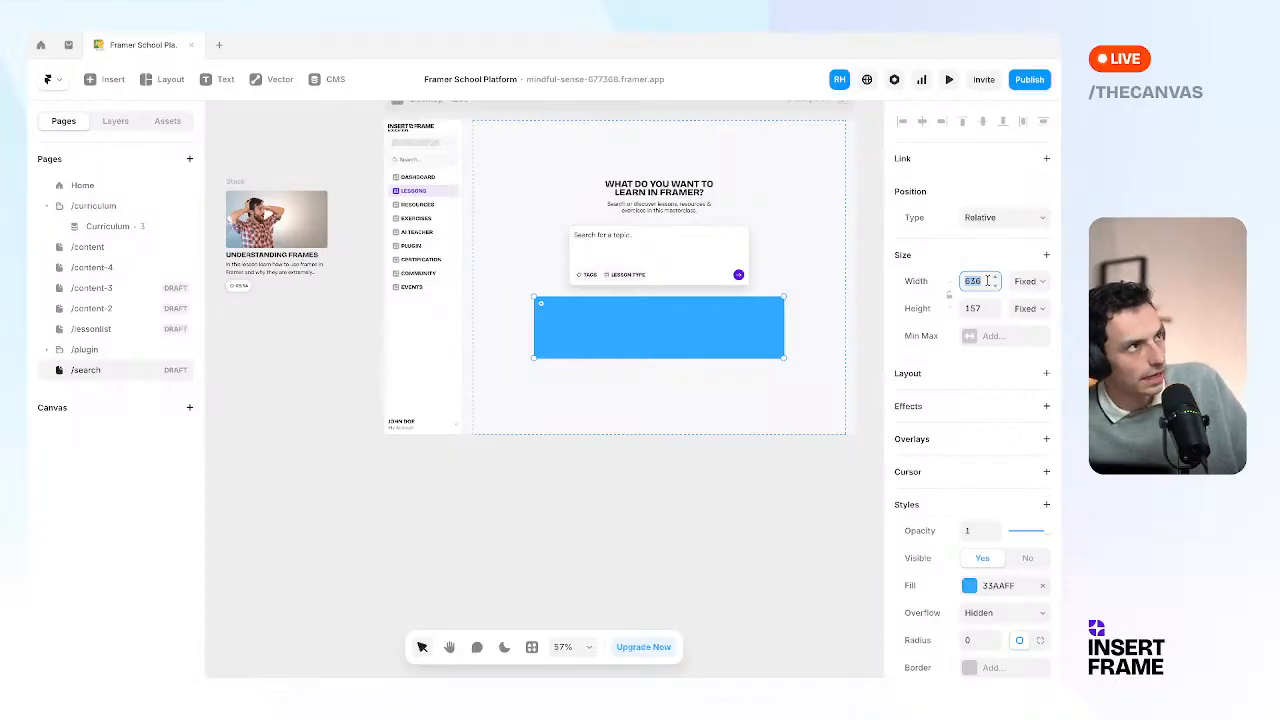
type("80%")
key("Return")
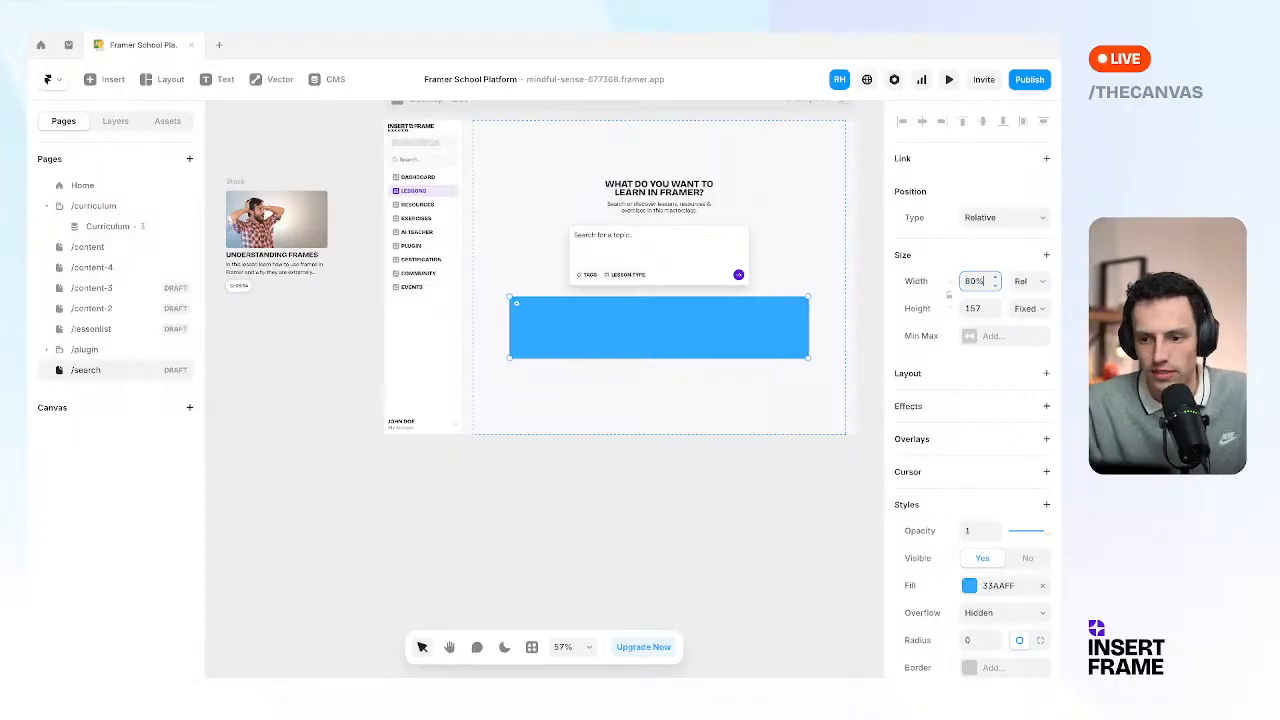
left_click_drag(581, 355, 600, 463)
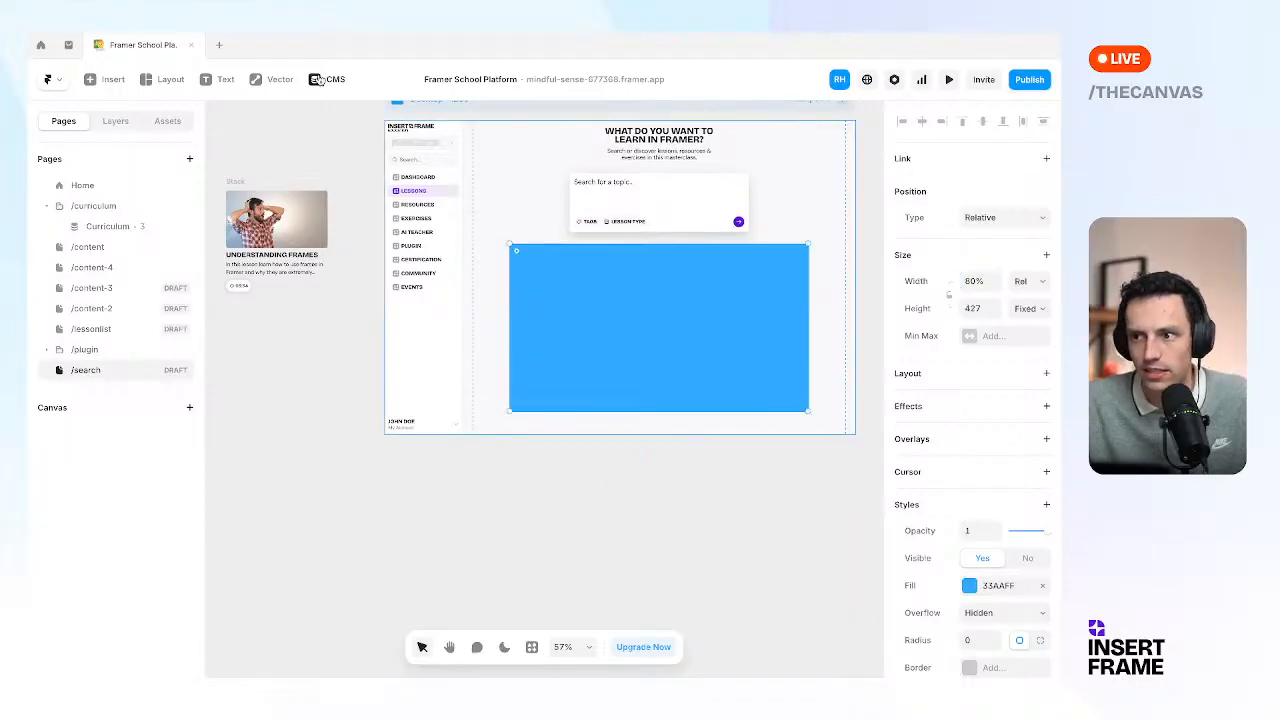
left_click(268, 145)
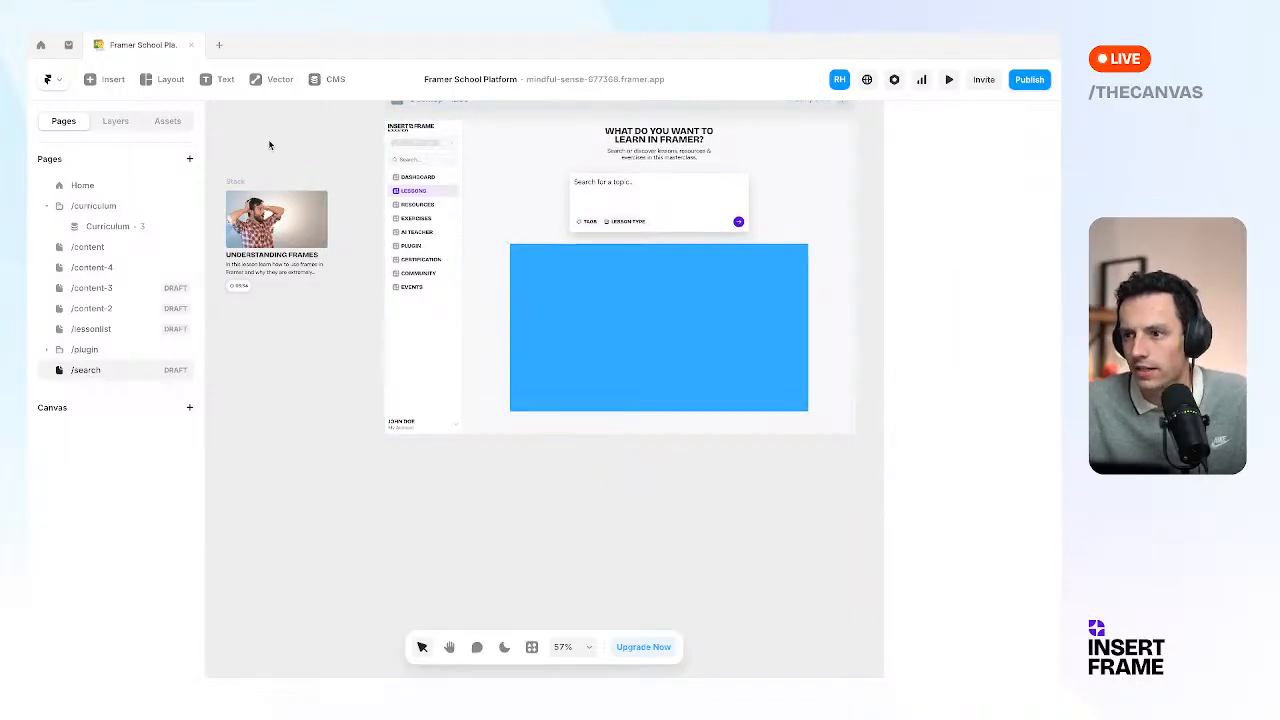
Rename the lesson card's outer stack as Card.
left_click(276, 240)
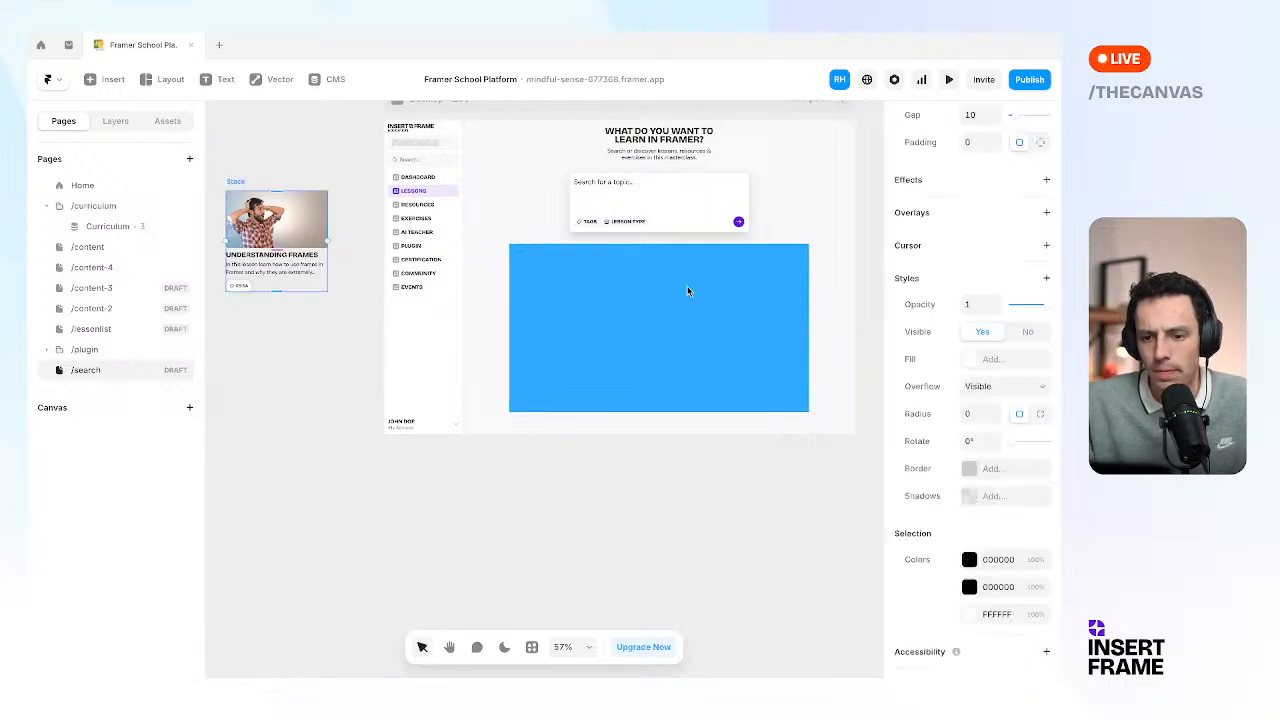
left_click(118, 121)
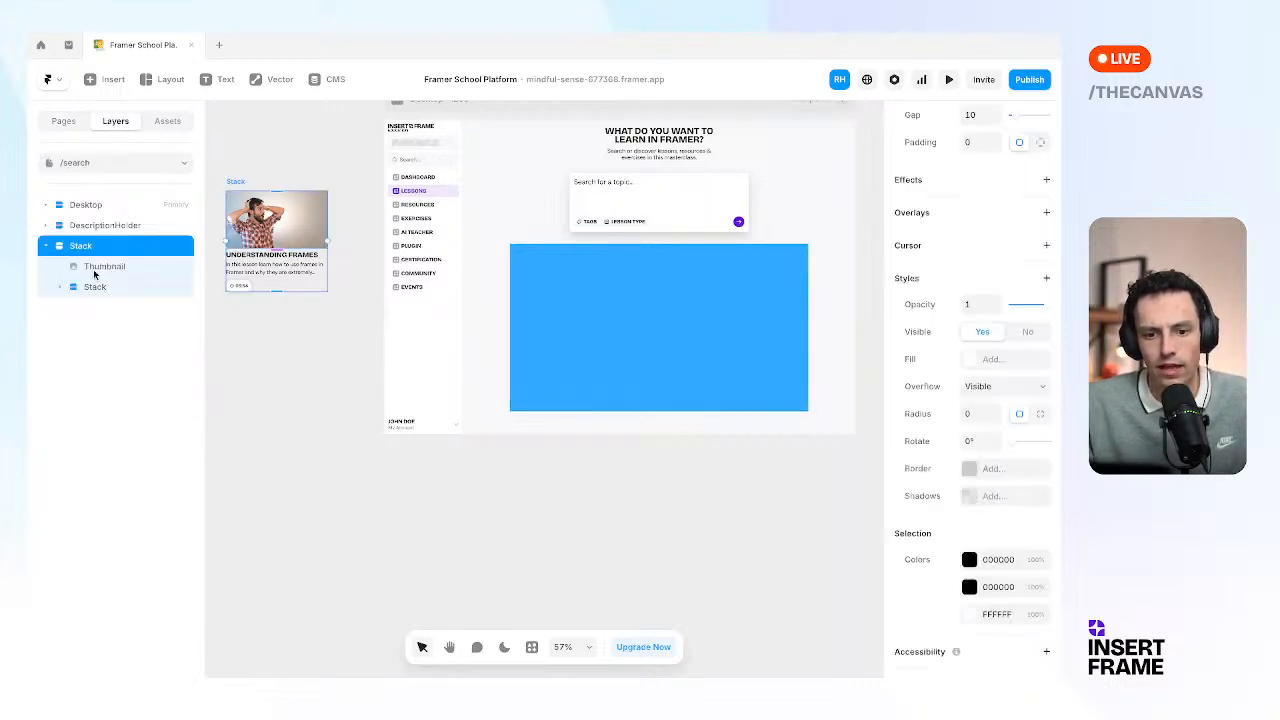
double_click(81, 249)
type("Card")
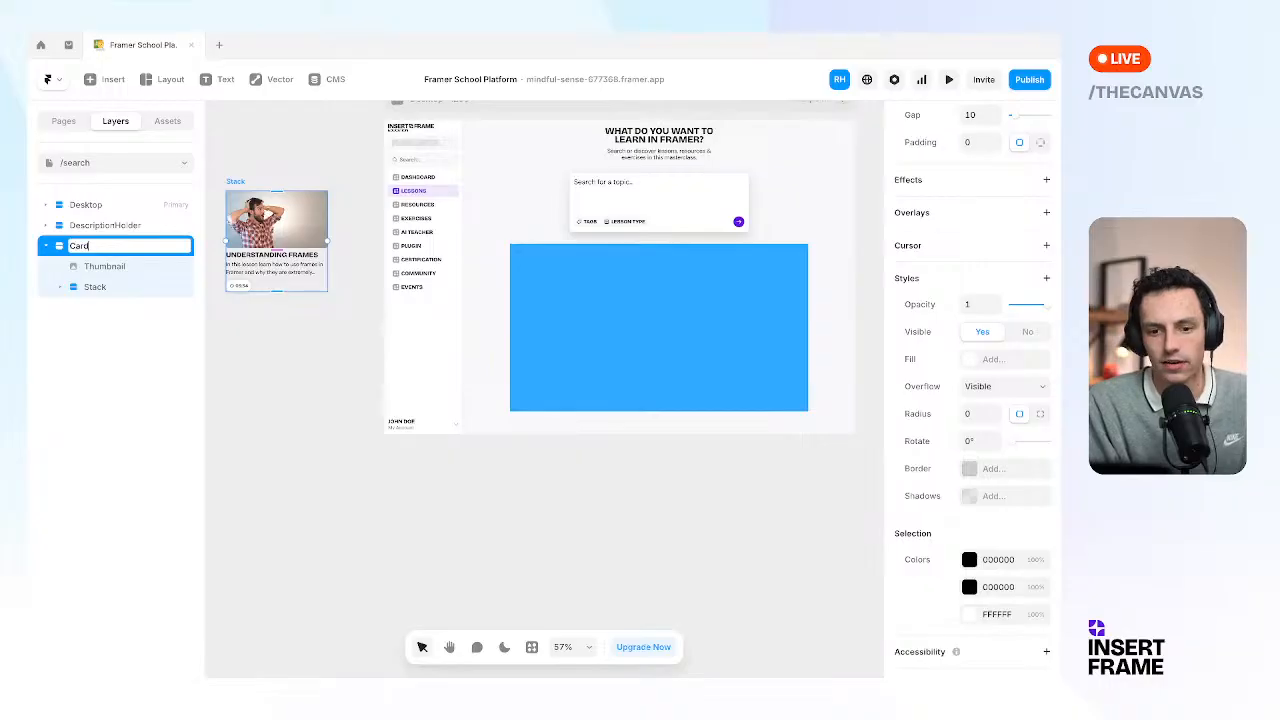
key("Return")
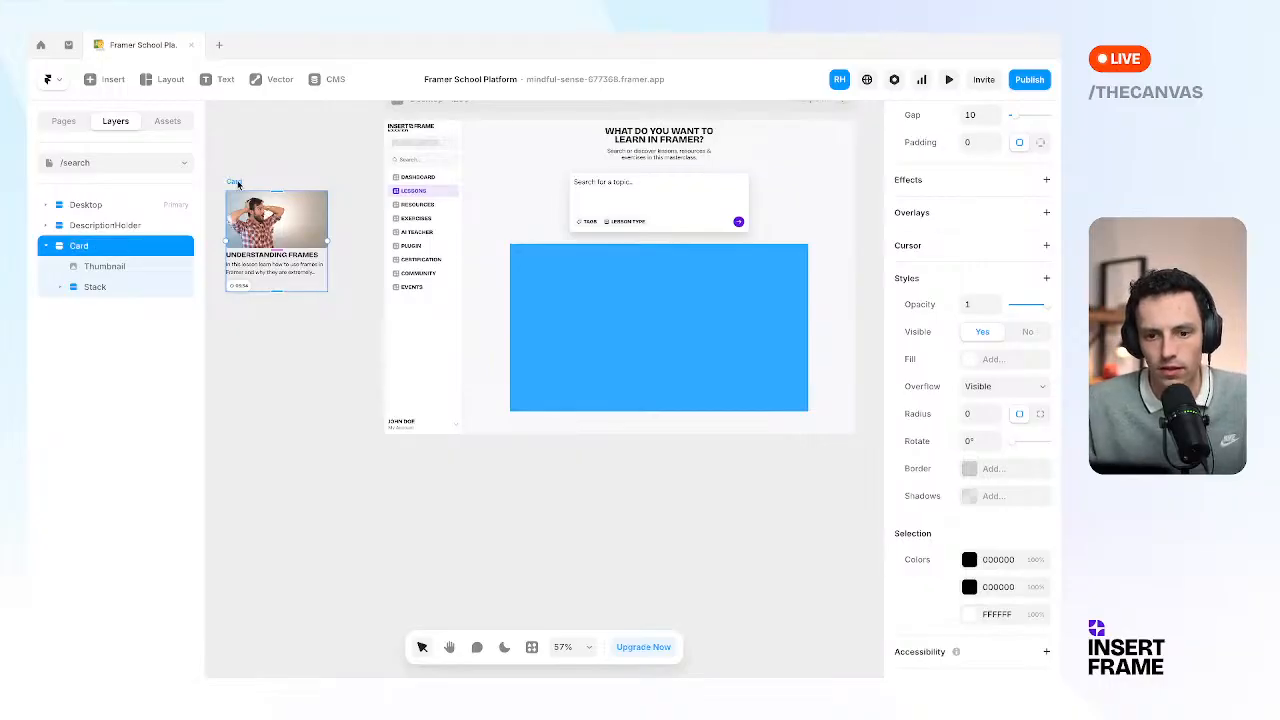
Move the Card into the blue frame and give the frame a horizontal stack layout with top alignment and Start distribution.
left_click_drag(238, 185, 560, 290)
left_click(695, 294)
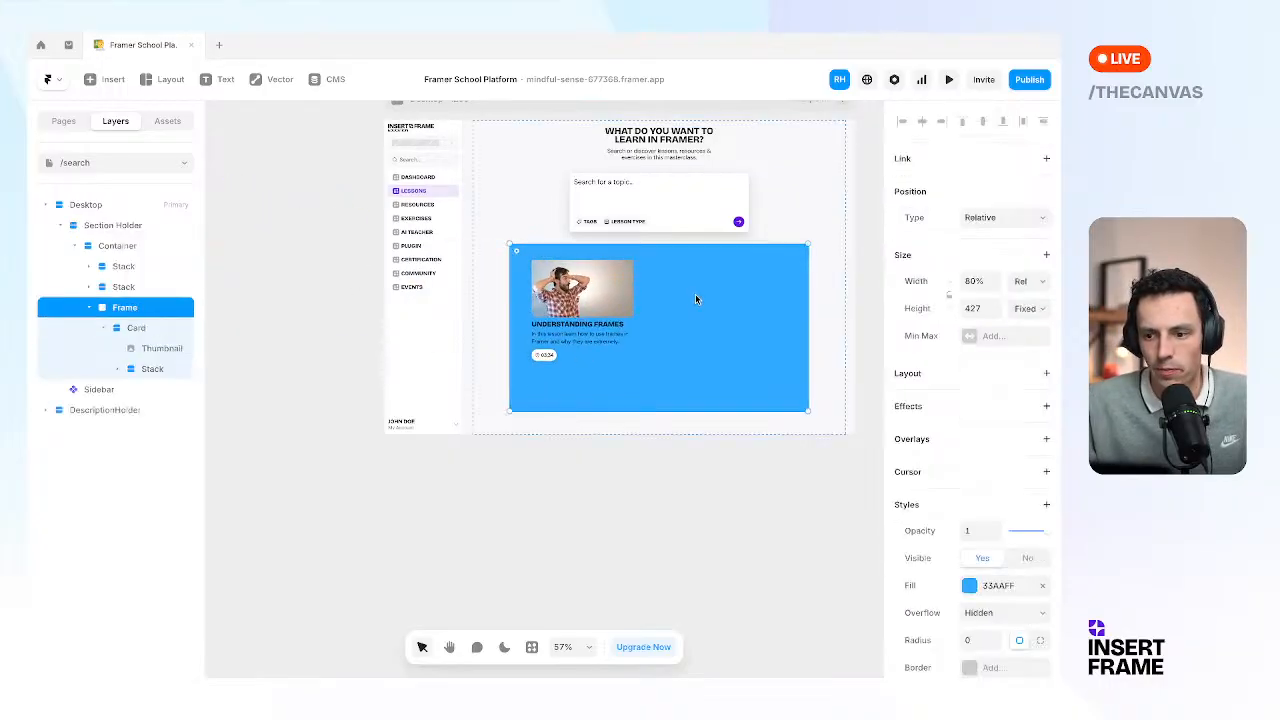
left_click(1046, 373)
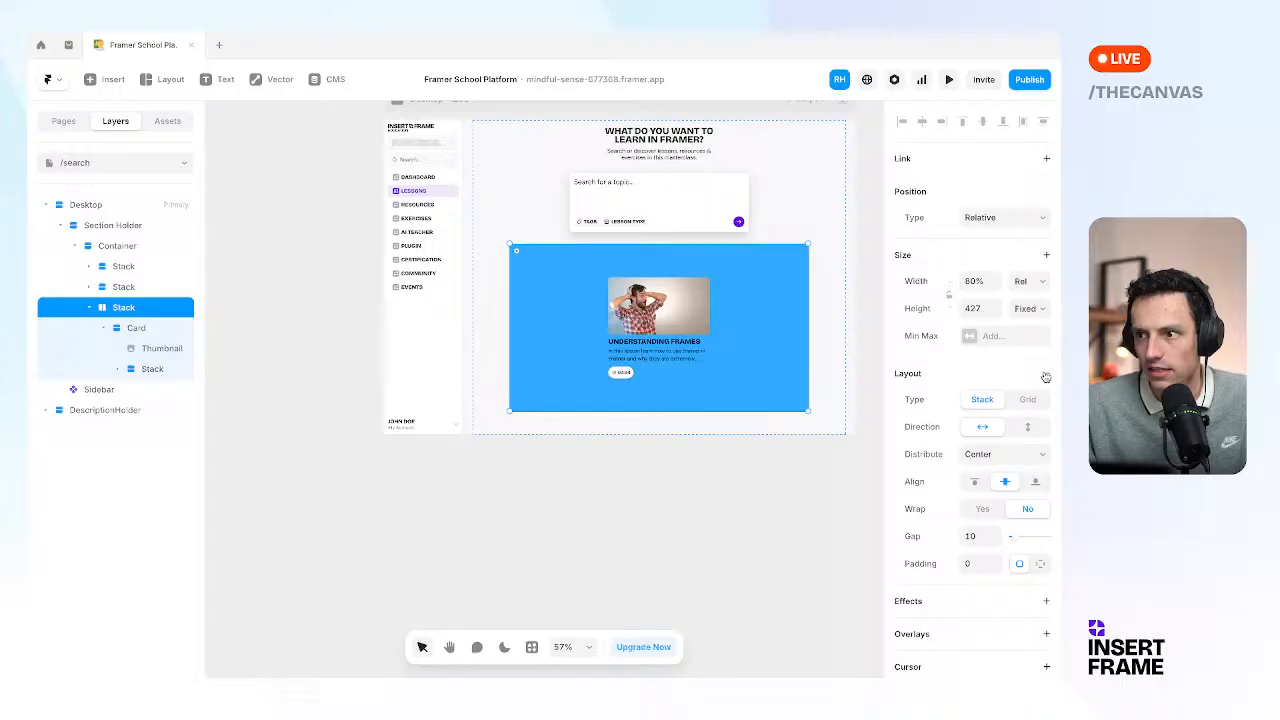
left_click(975, 481)
left_click(990, 455)
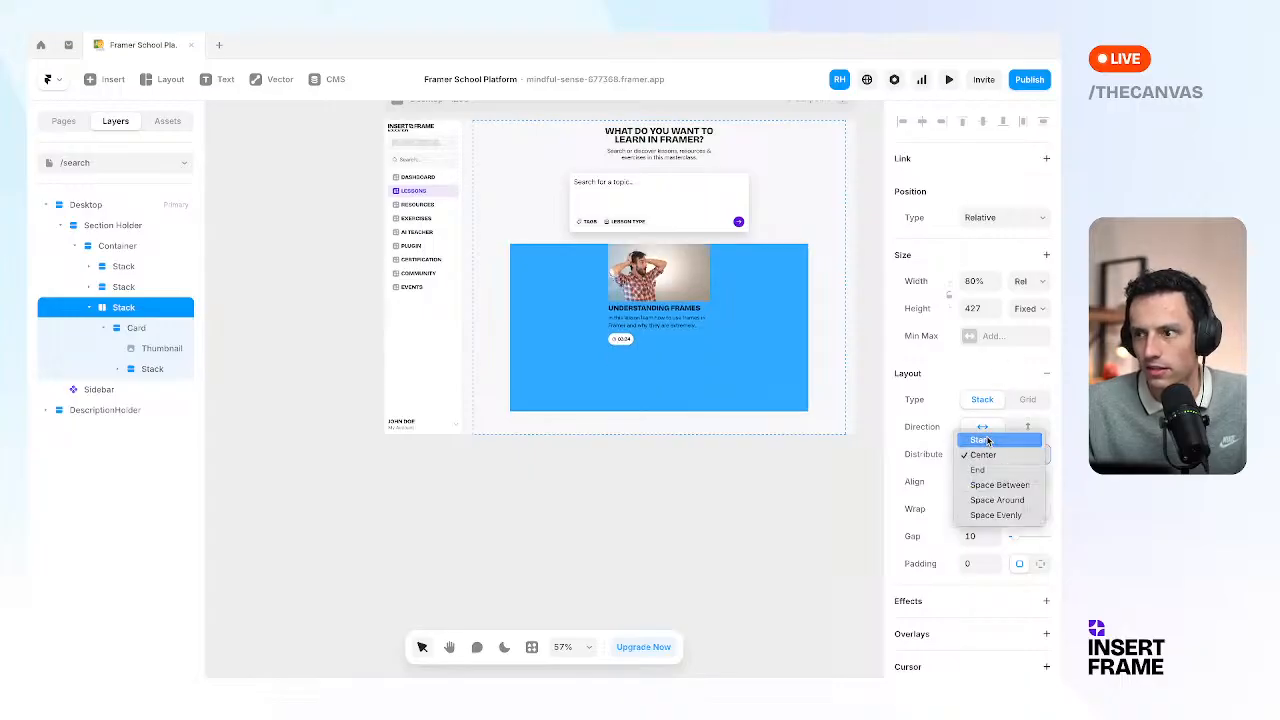
left_click(979, 440)
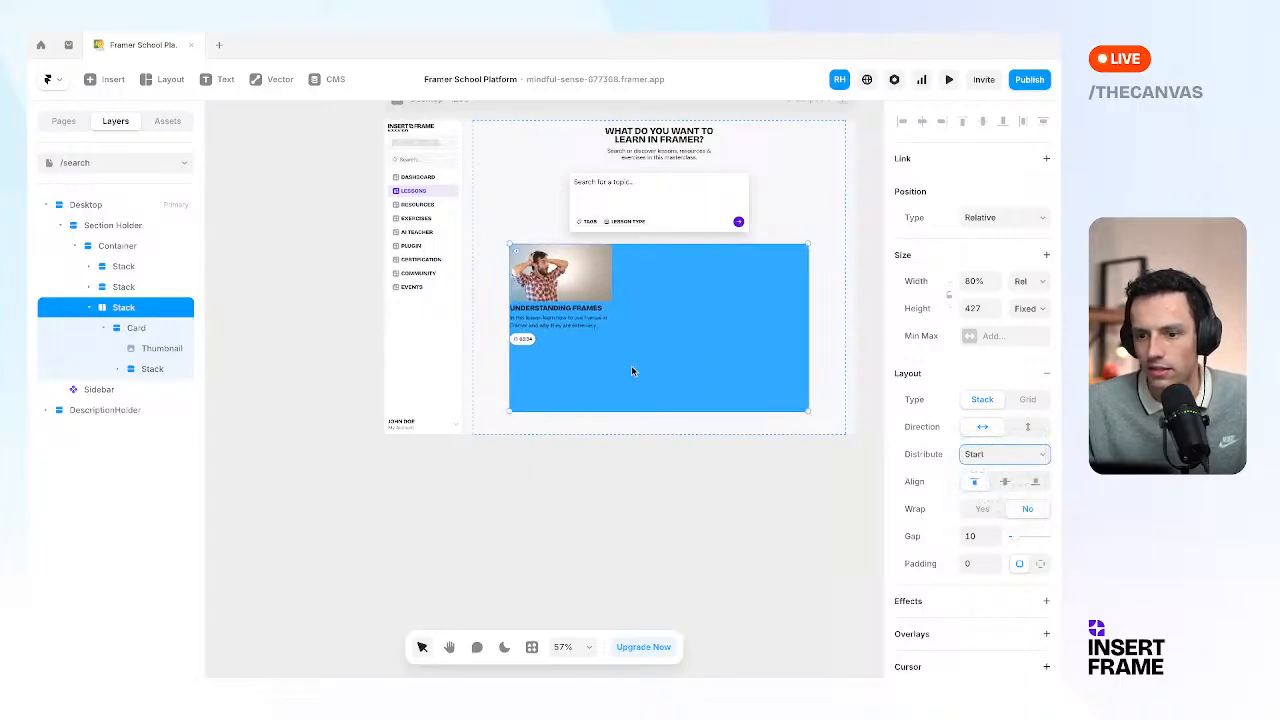
Try a Fill width on the Card inside the blue stack, then undo it.
left_click(104, 330)
left_click(160, 336)
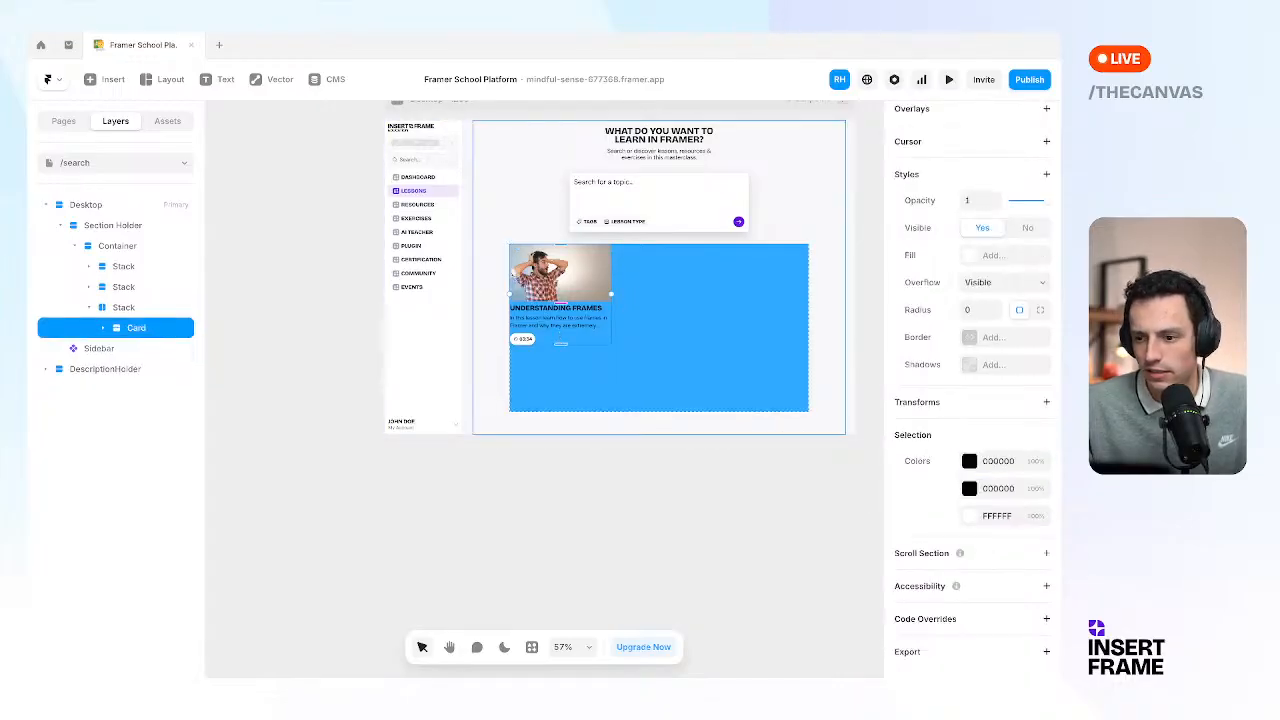
scroll(1000, 287, "up", 5)
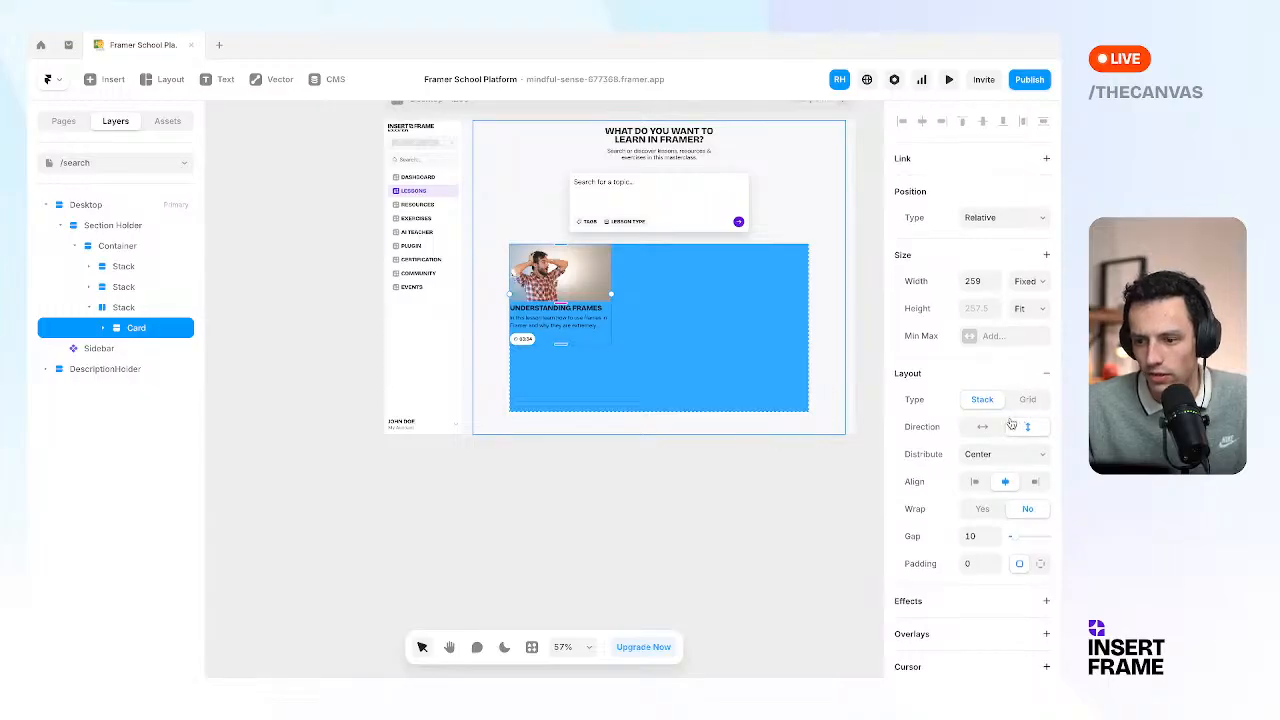
left_click(1030, 281)
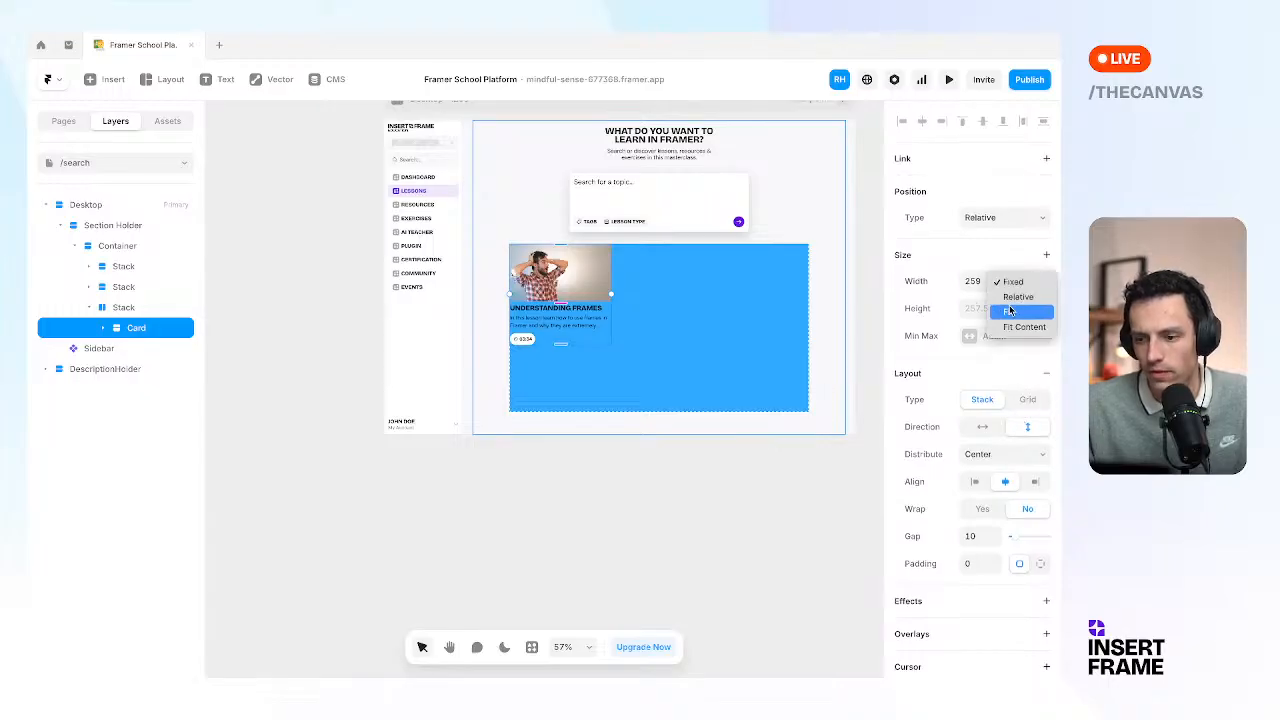
left_click(1010, 311)
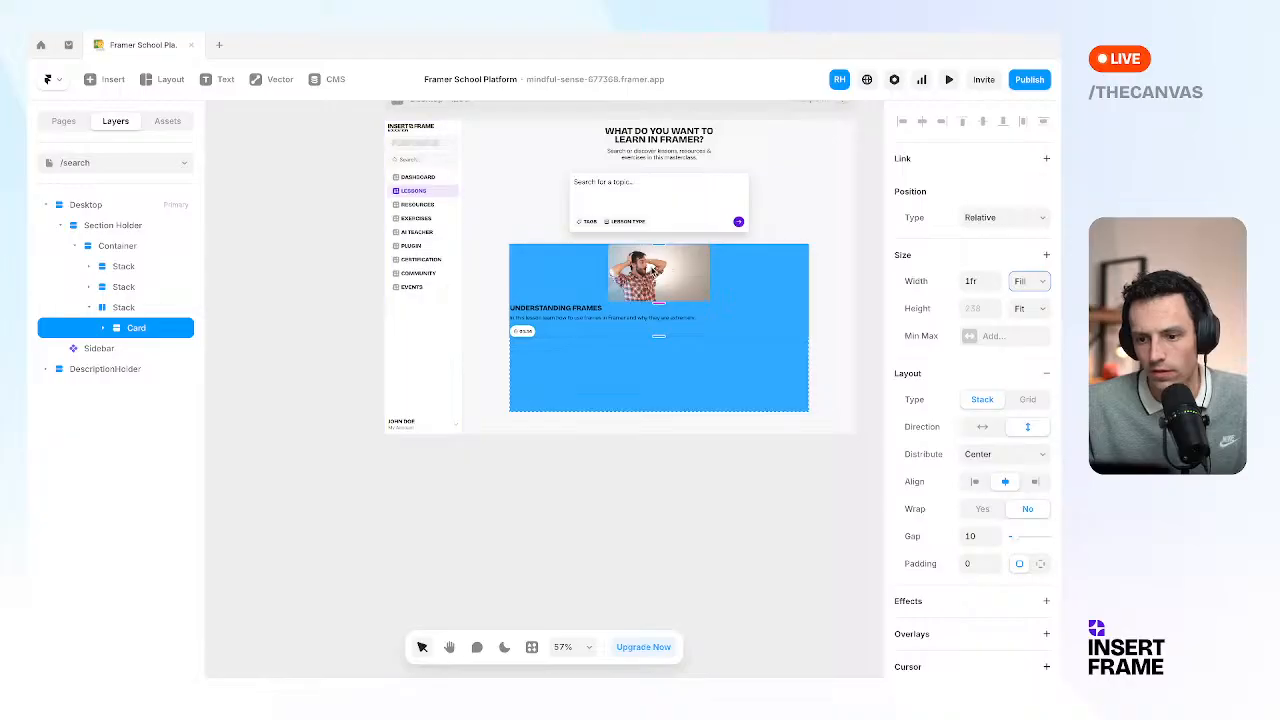
key("ctrl+z")
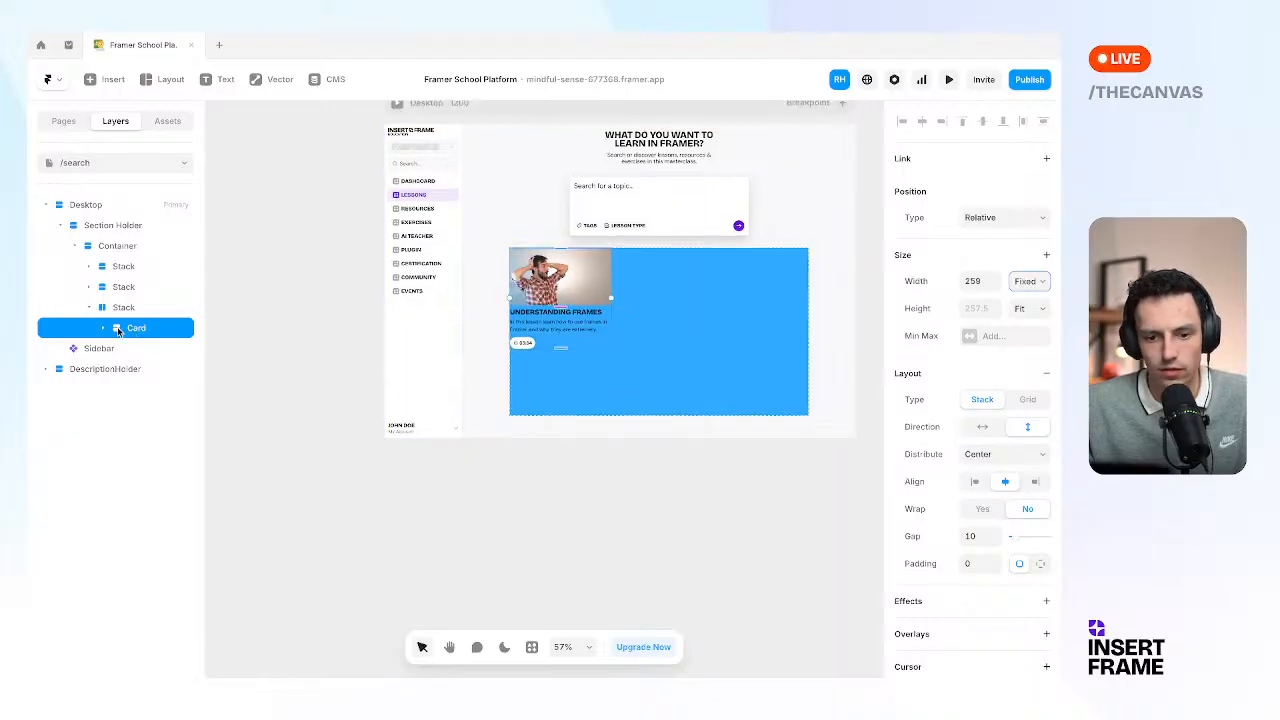
Duplicate the Card twice inside the blue stack and turn on wrapping for that stack, keeping the Stack layout type.
key("ctrl+d")
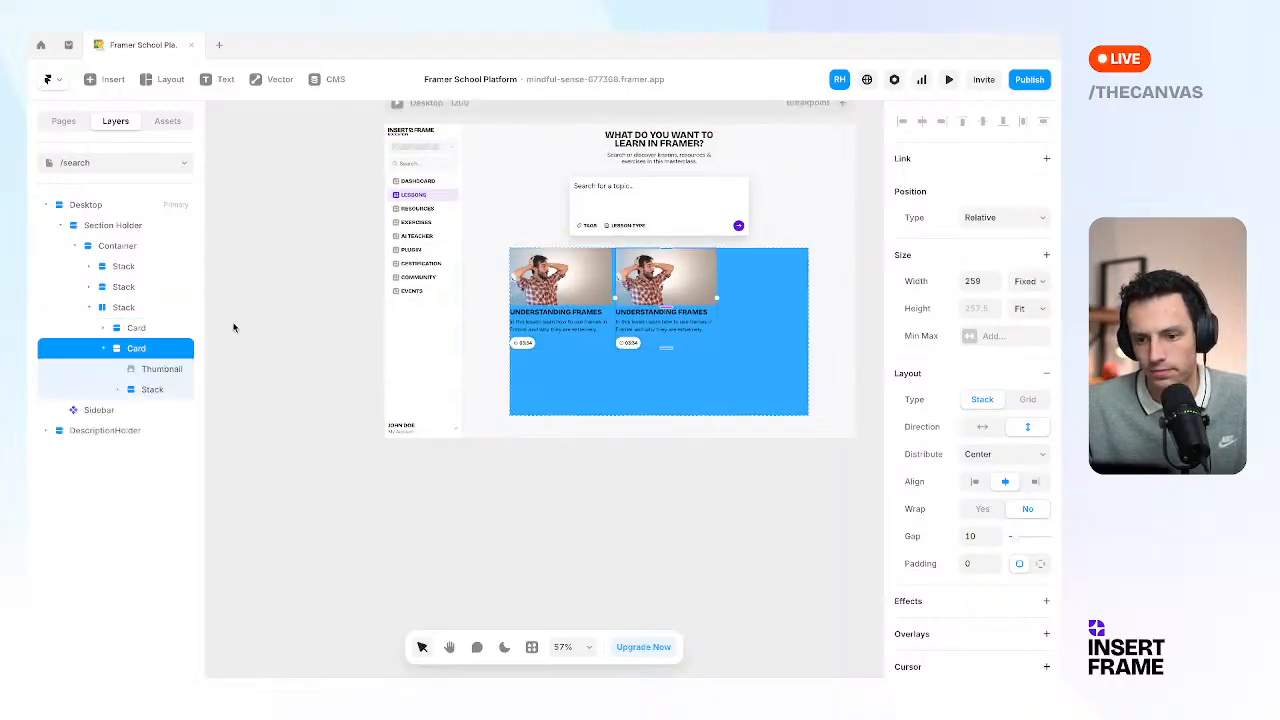
key("ctrl+d")
left_click(140, 307)
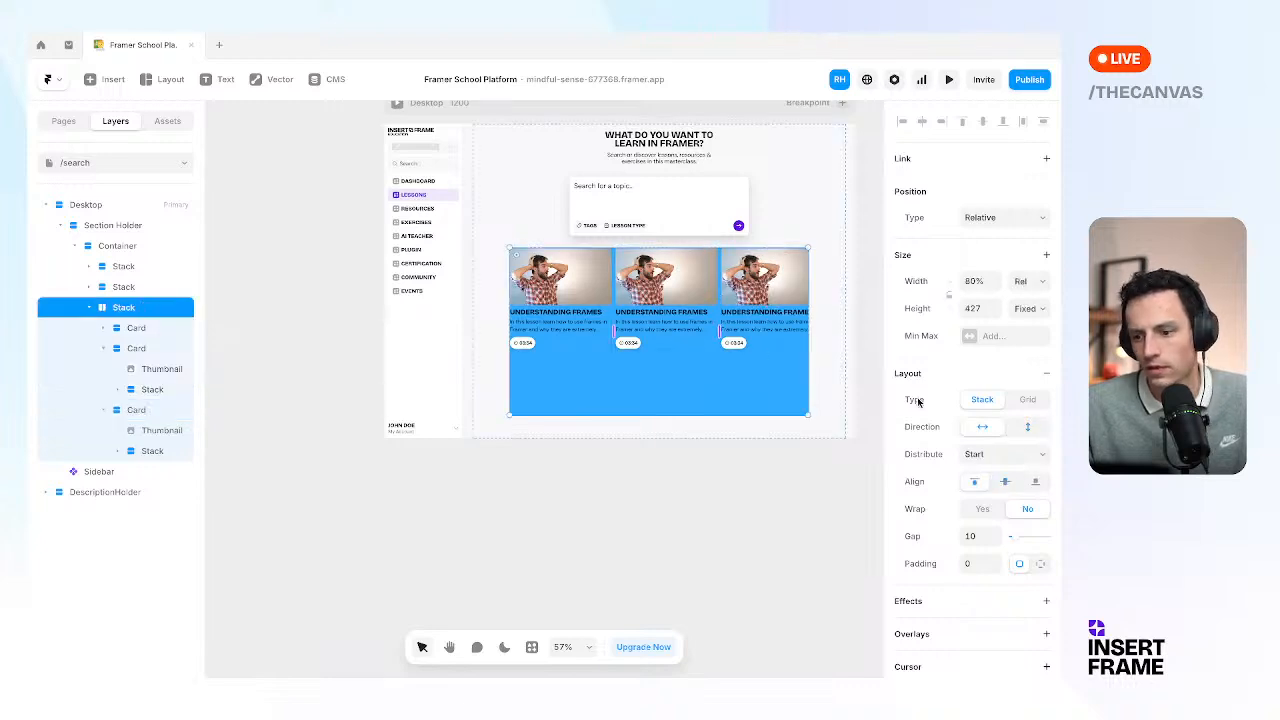
left_click(1033, 403)
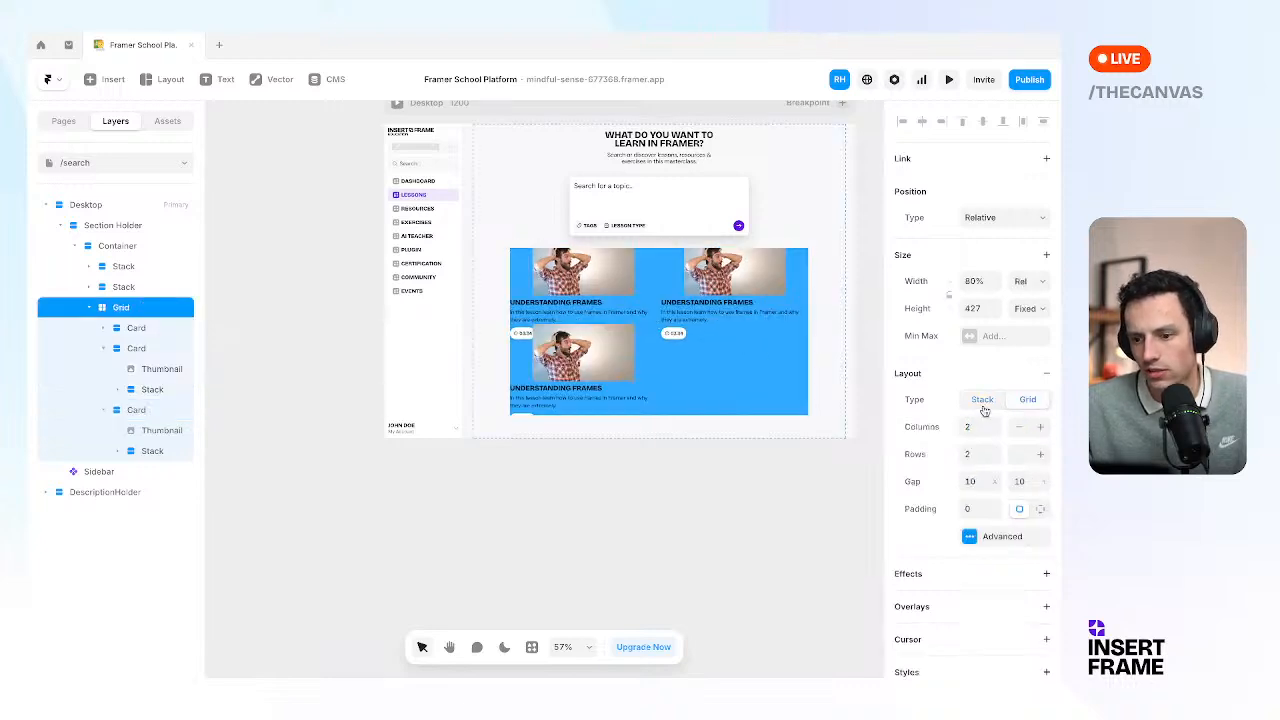
left_click(990, 405)
left_click(982, 509)
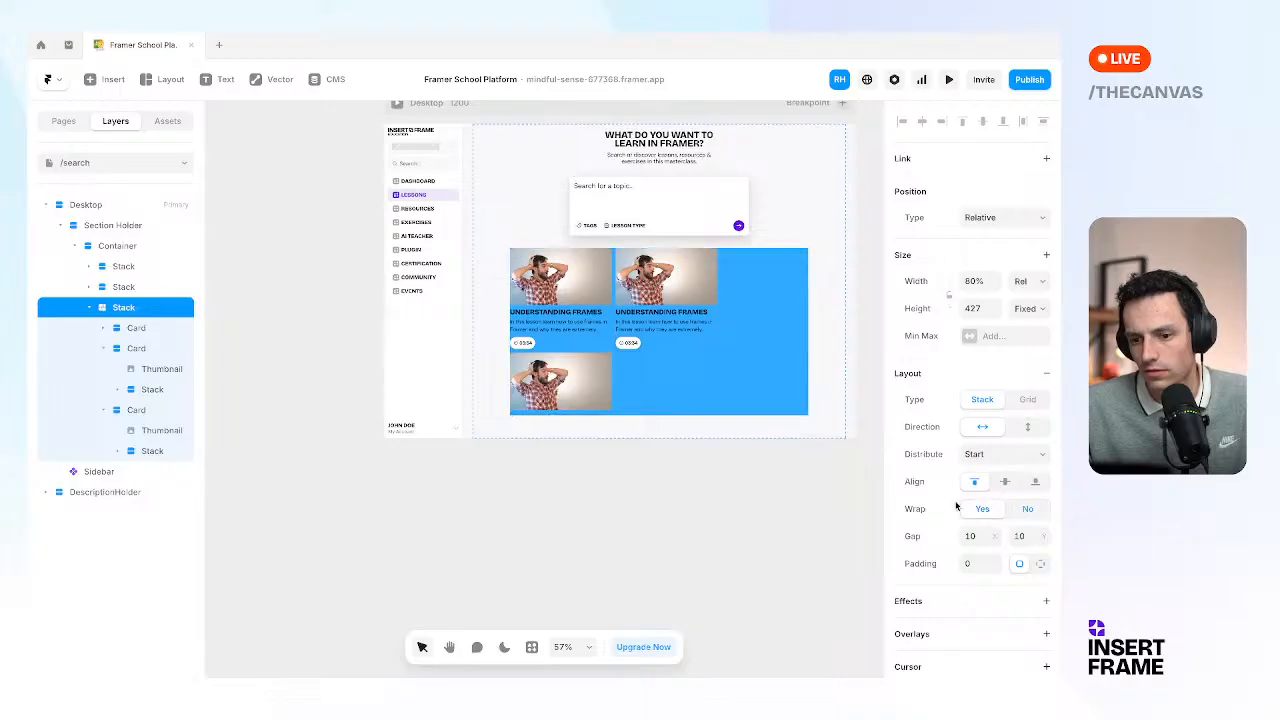
Set the blue card stack's height to auto and narrow its width to about 58%.
left_click(980, 309)
type("auto")
key("Return")
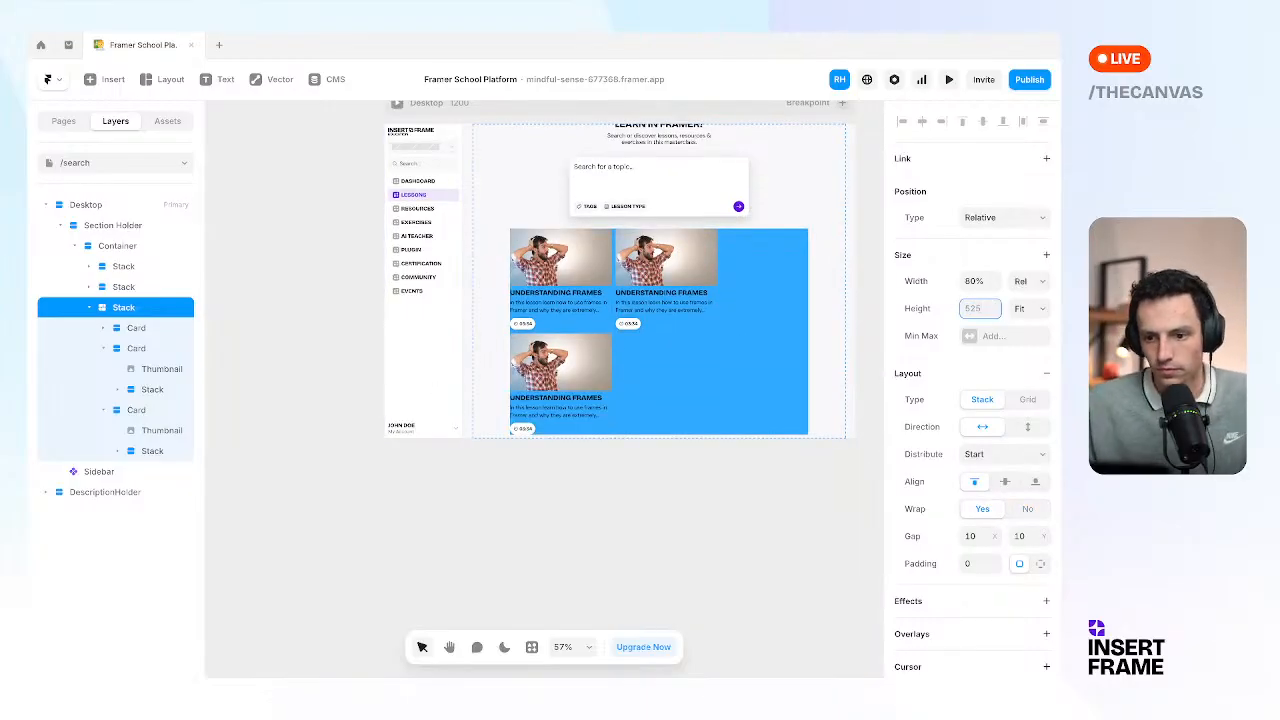
left_click_drag(806, 328, 767, 330)
Set the card stack's horizontal and vertical gaps to 20 and widen the stack to about 86%.
left_click(972, 536)
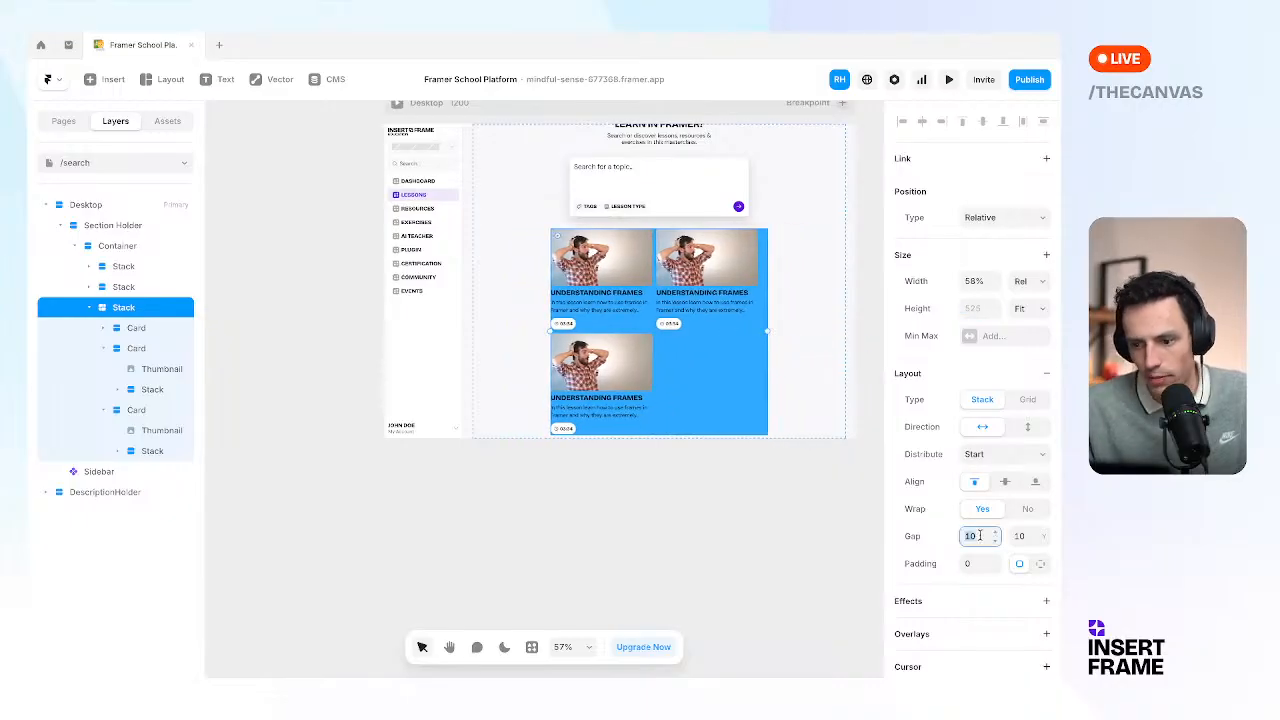
type("20")
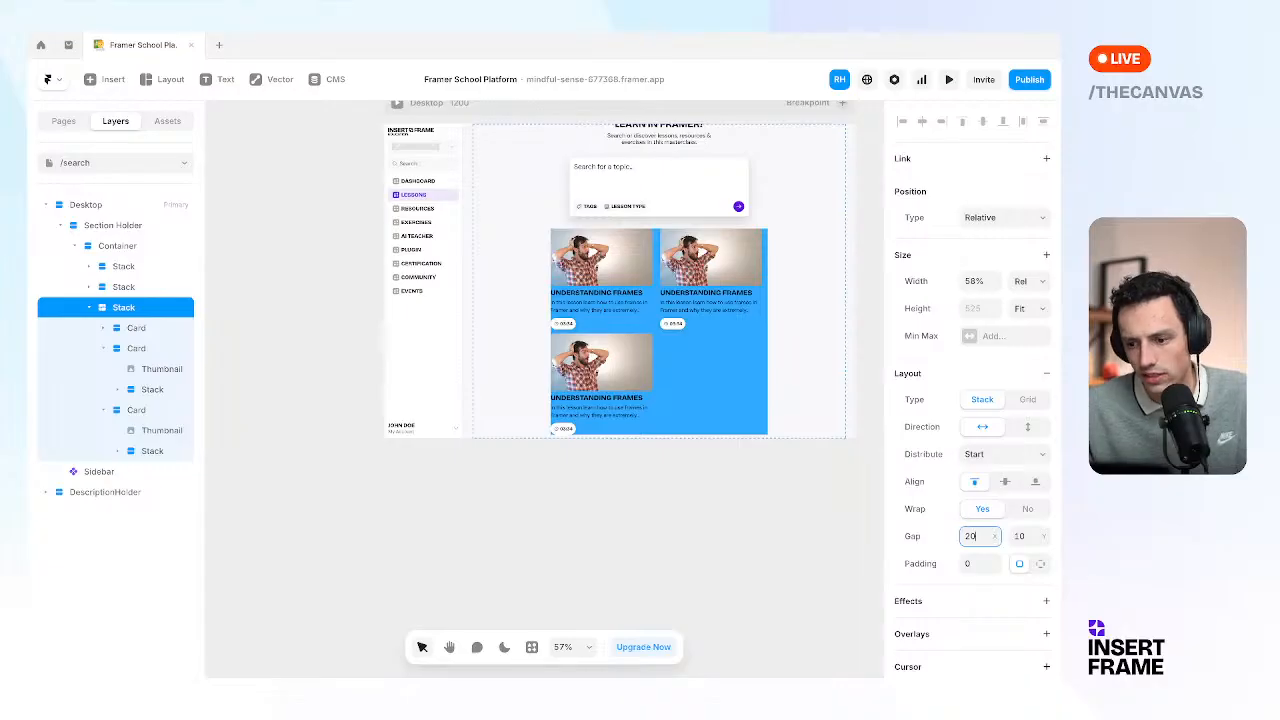
left_click(1021, 537)
type("20")
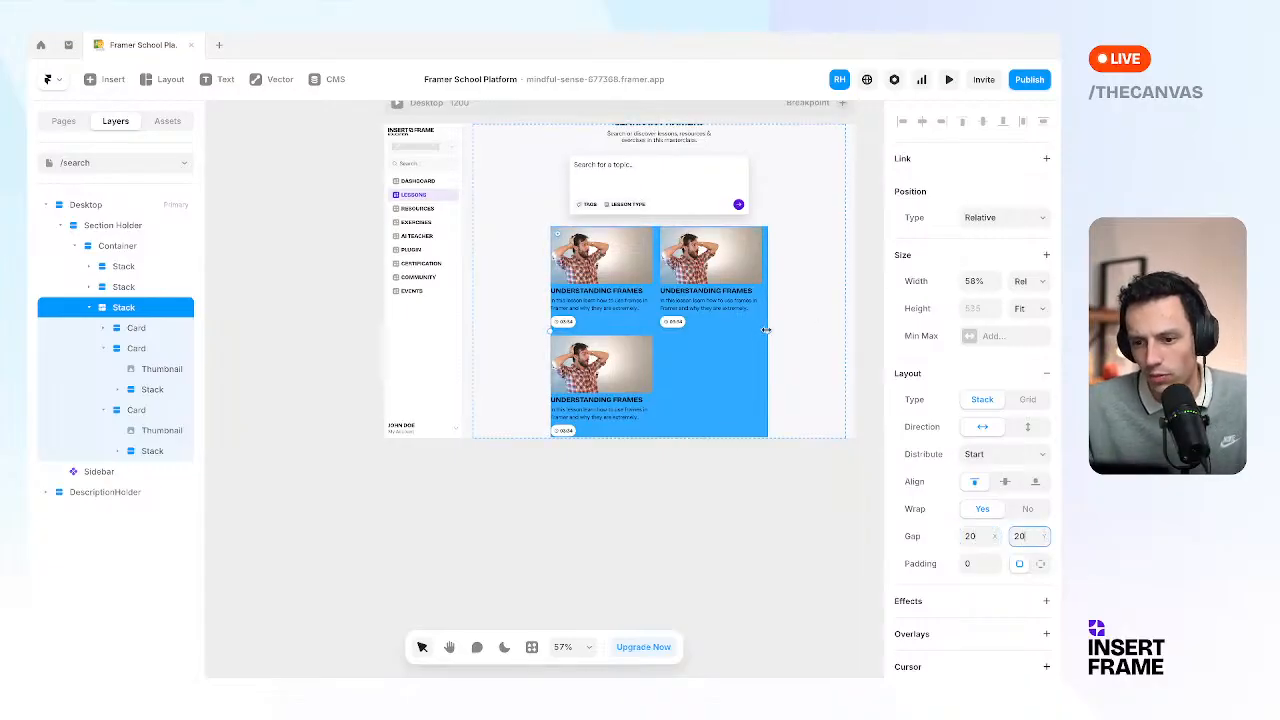
left_click_drag(765, 330, 854, 333)
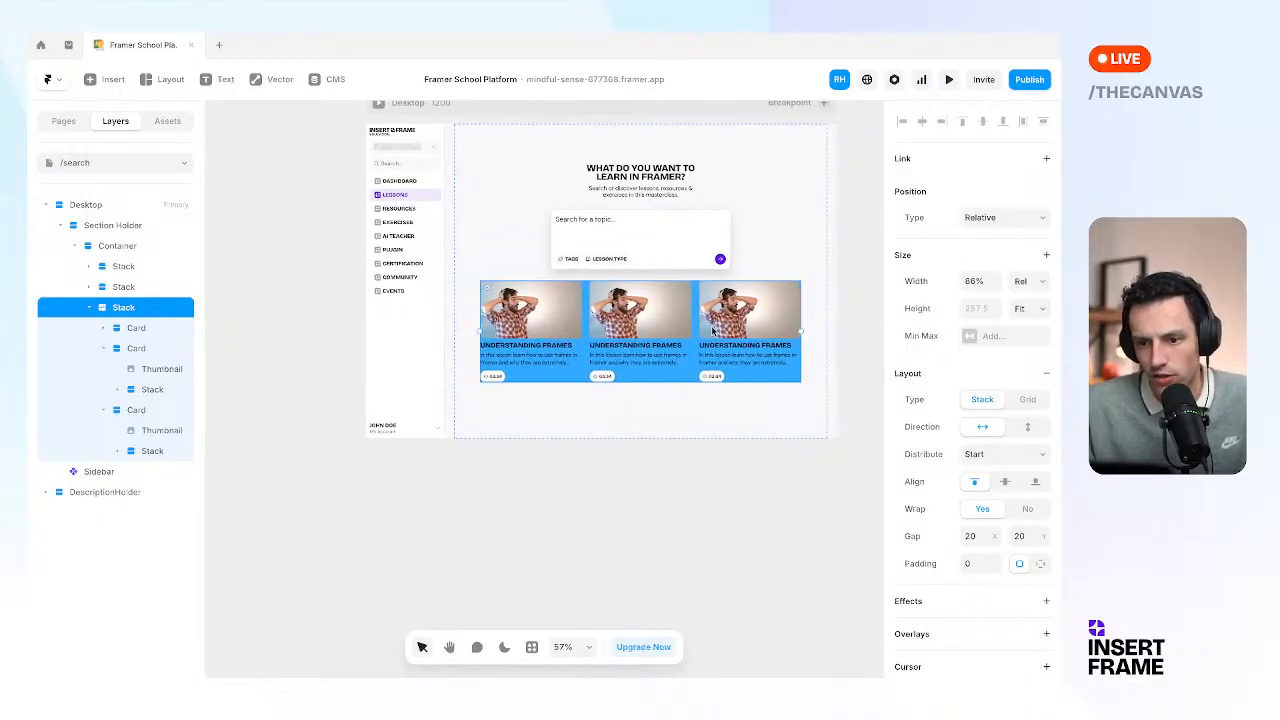
Try shrinking the first card's thumbnail to about 245 by 138, then undo the resize.
left_click(501, 335)
left_click(540, 310)
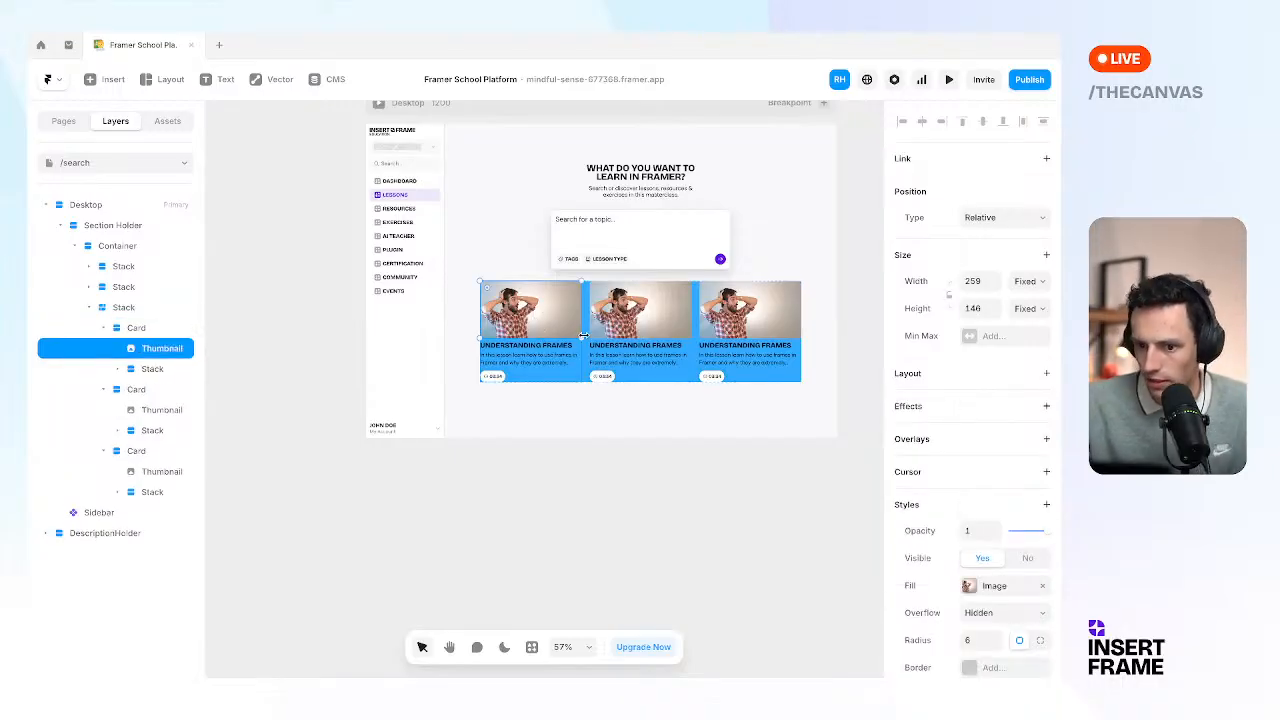
left_click_drag(579, 337, 573, 332)
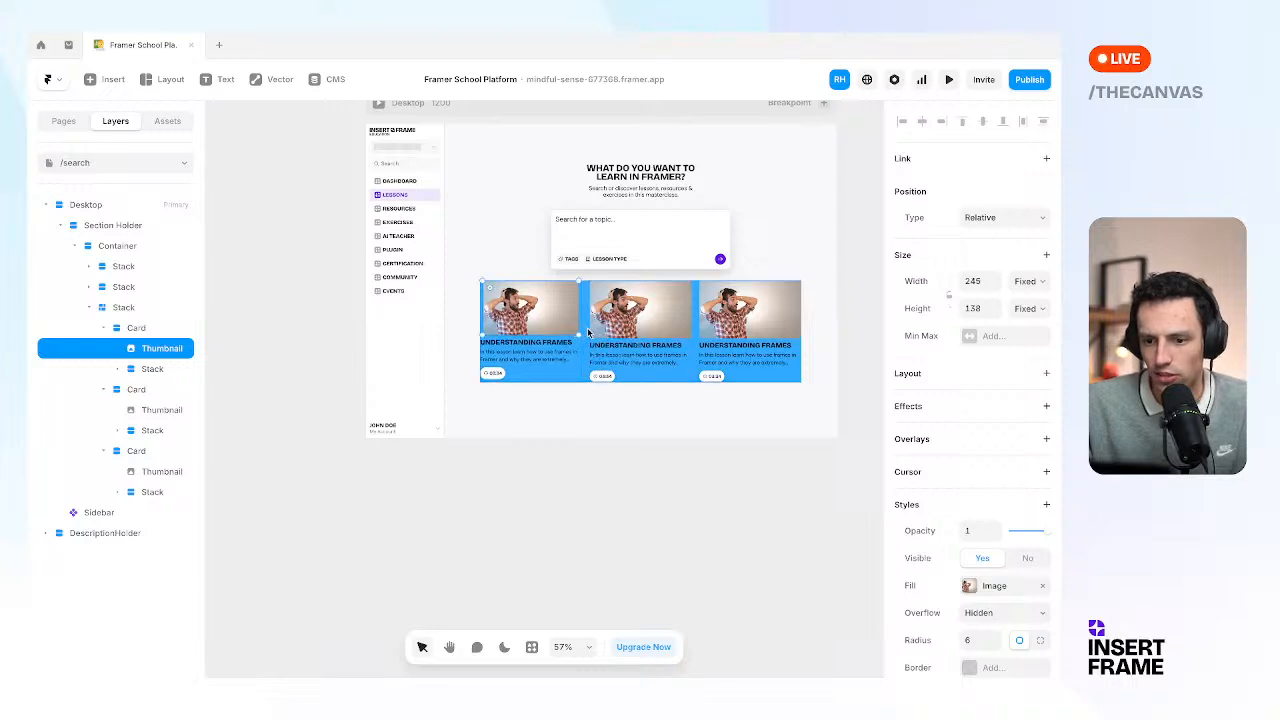
key("ctrl+z")
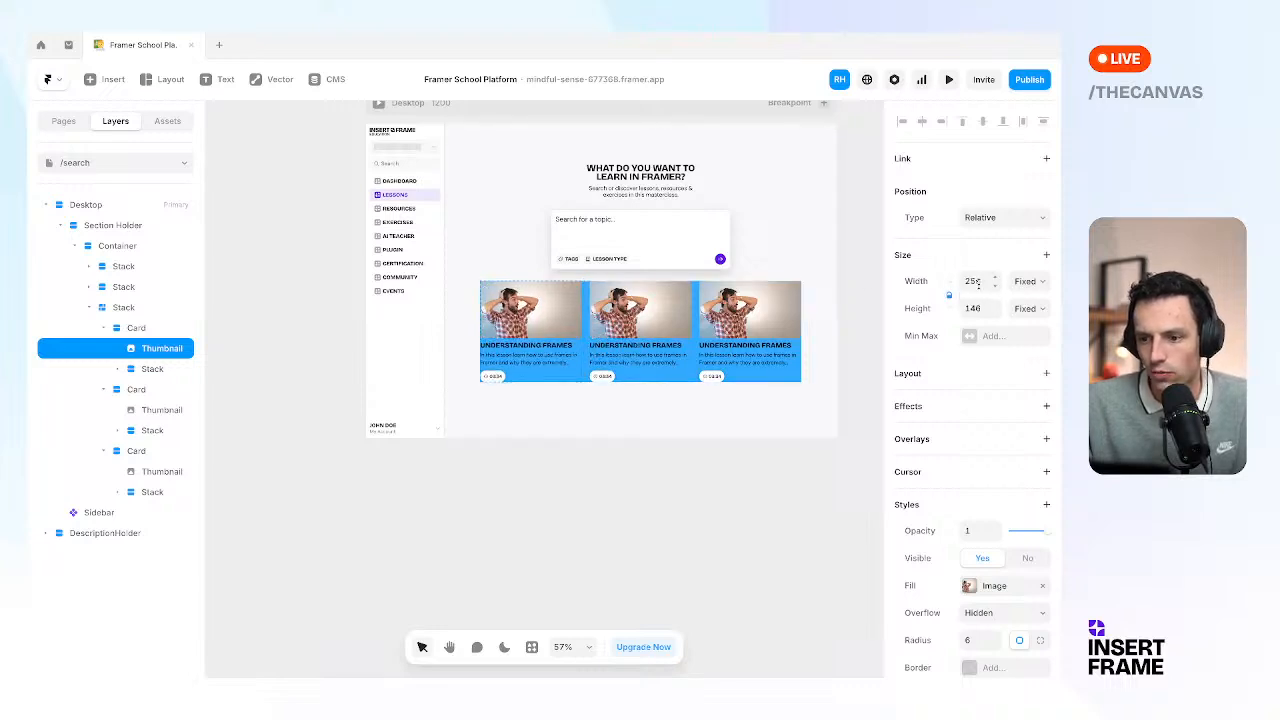
Set the first card's thumbnail width to 260 with its aspect ratio locked.
left_click(978, 283)
type("260")
key("Return")
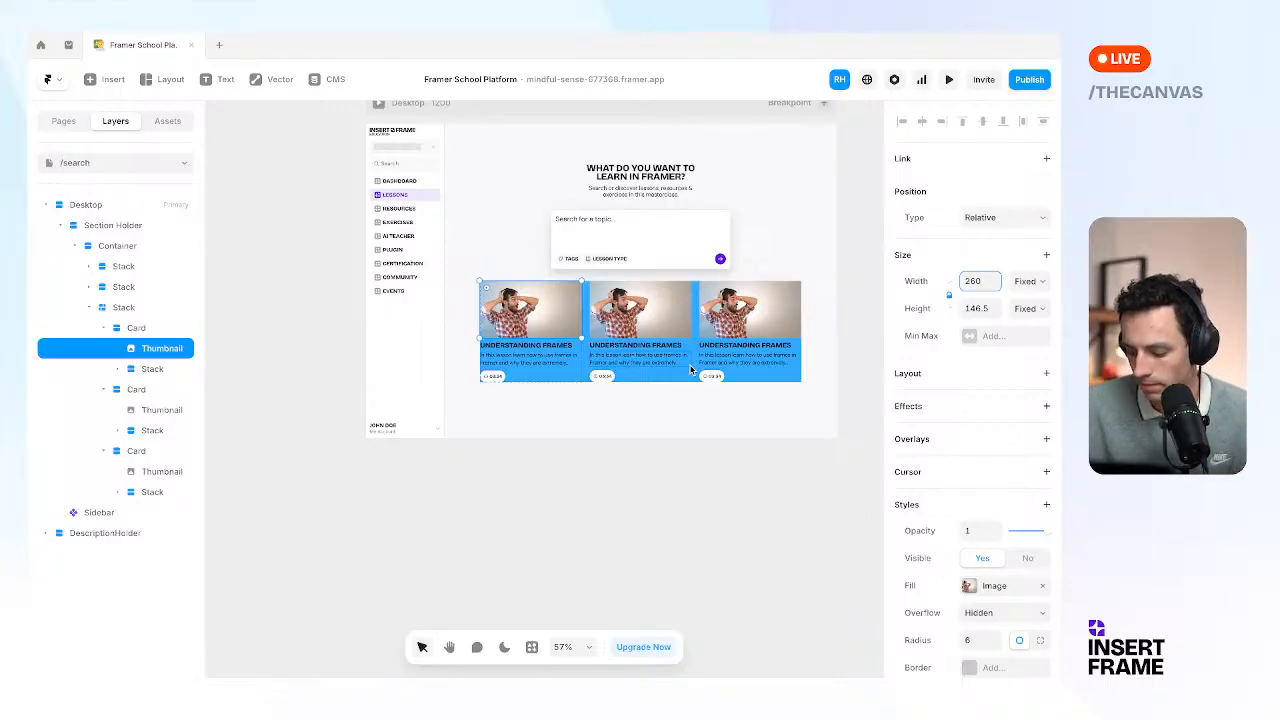
Set the blue card stack to a fixed width of 820.
left_click(743, 210)
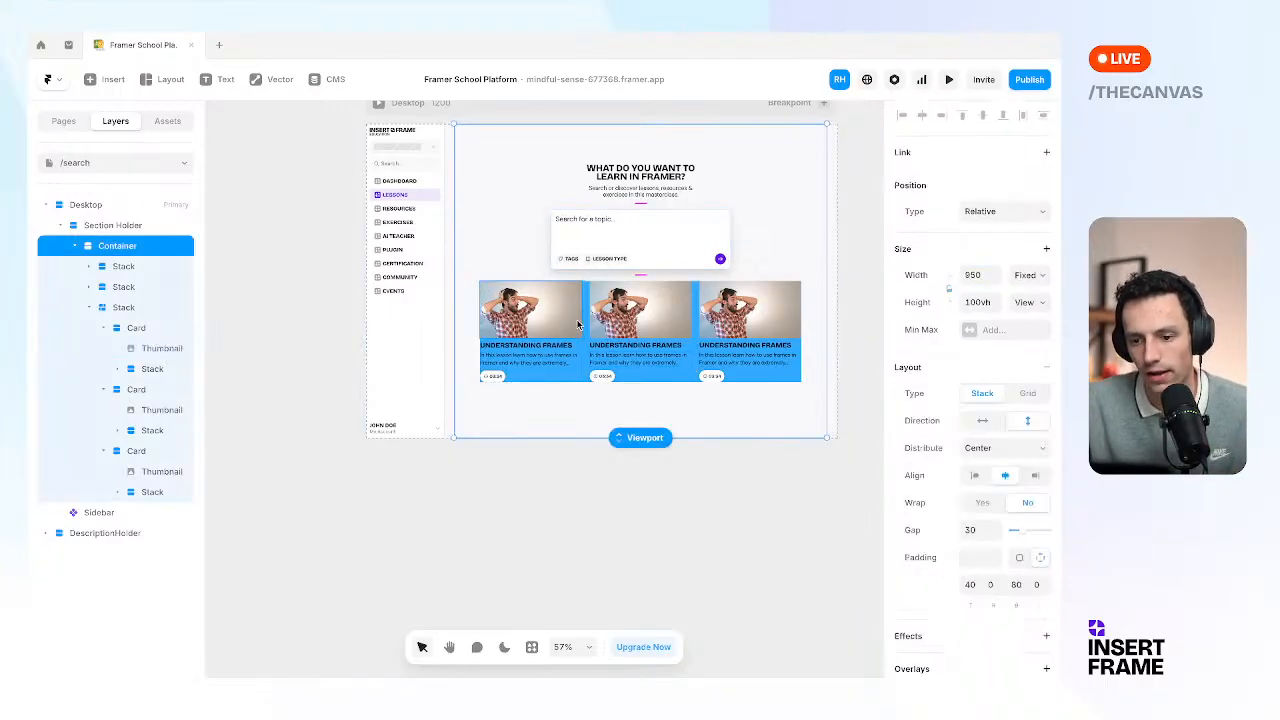
left_click(587, 318)
left_click(975, 281)
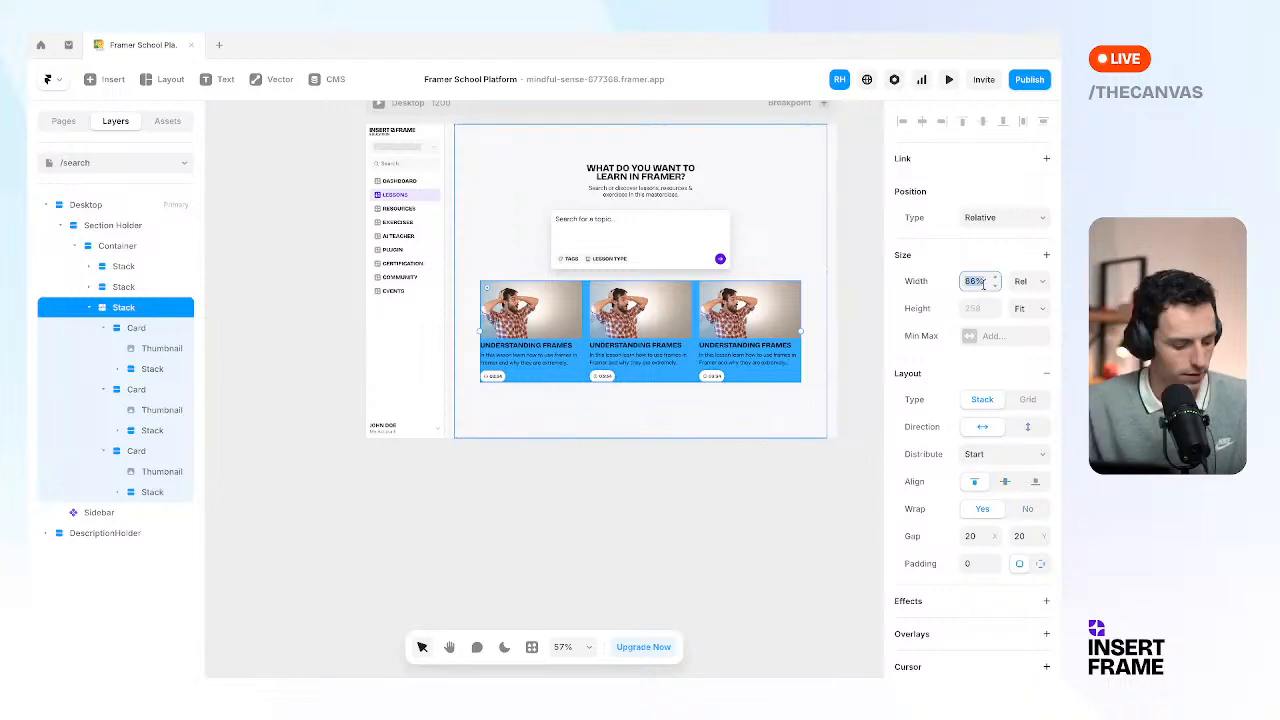
type("820p")
key("Return")
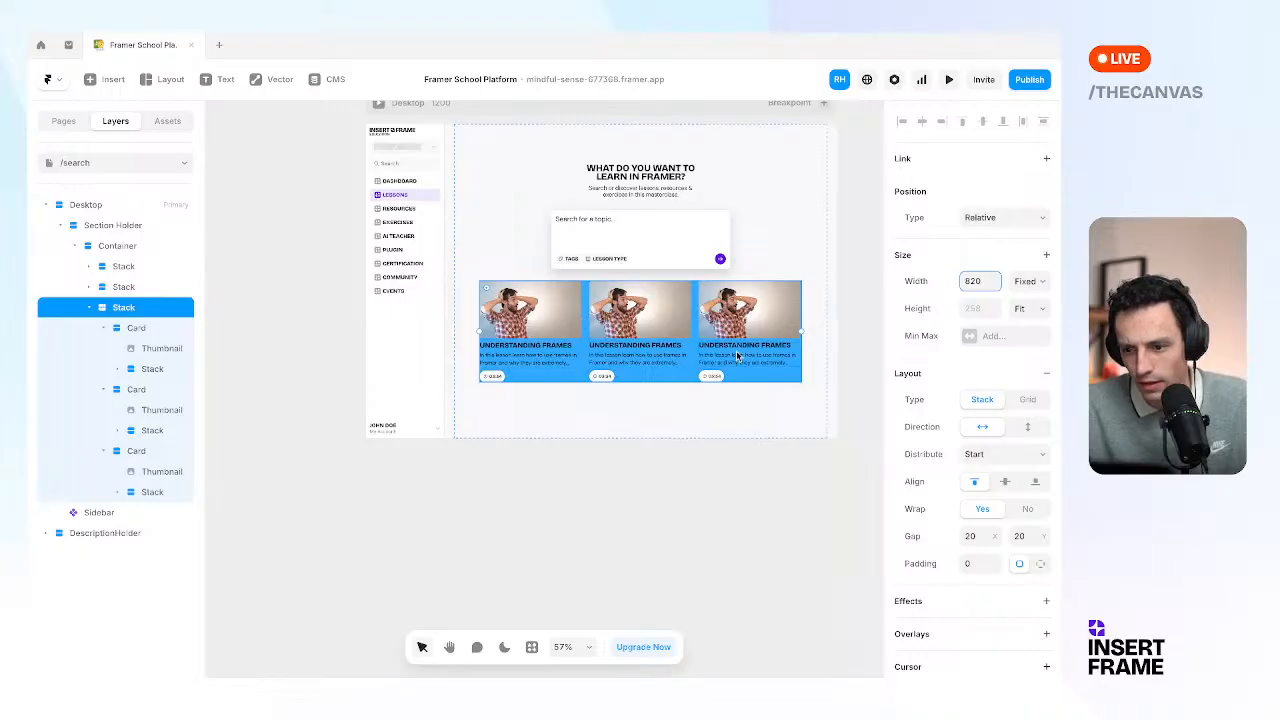
Delete the two duplicate cards from the blue stack, keeping only the first card.
left_click(618, 343)
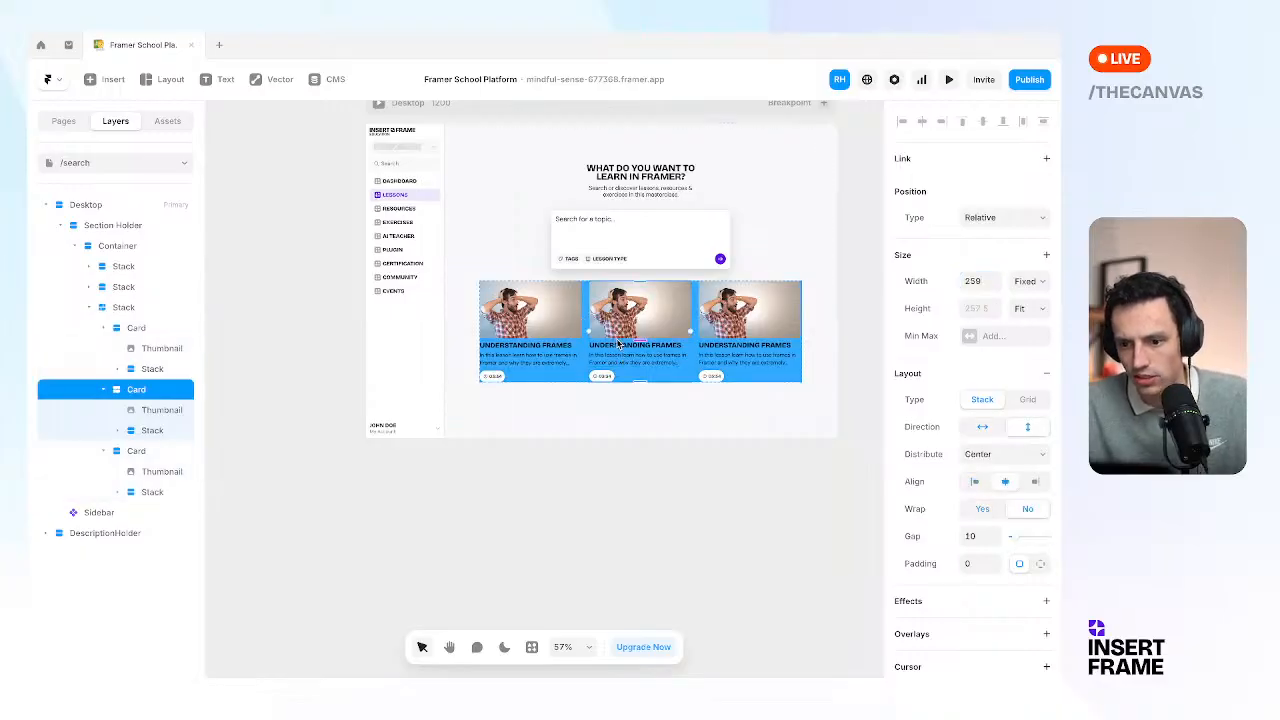
key("Delete")
left_click(645, 340)
key("Delete")
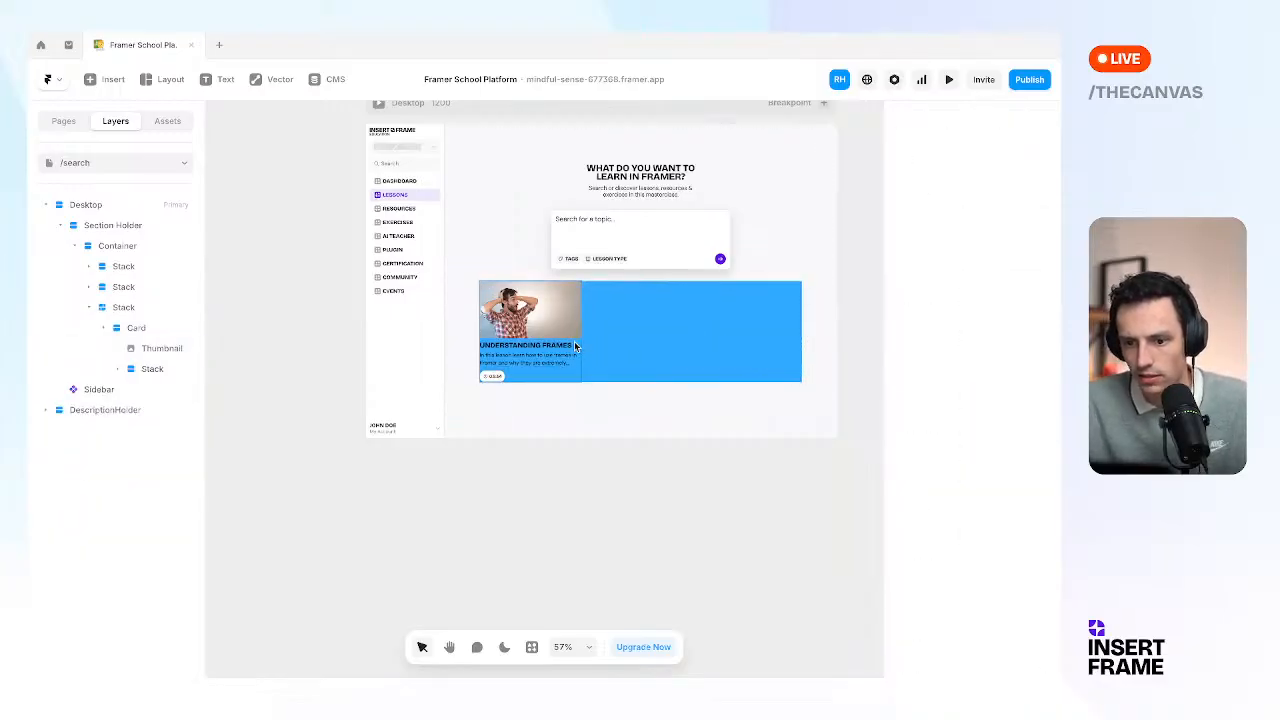
Copy the remaining lesson card and paste six duplicates of it into the blue stack.
left_click(575, 346)
key("ctrl+c")
left_click(638, 332)
key("ctrl+v")
key("ctrl+v")
key("ctrl+v")
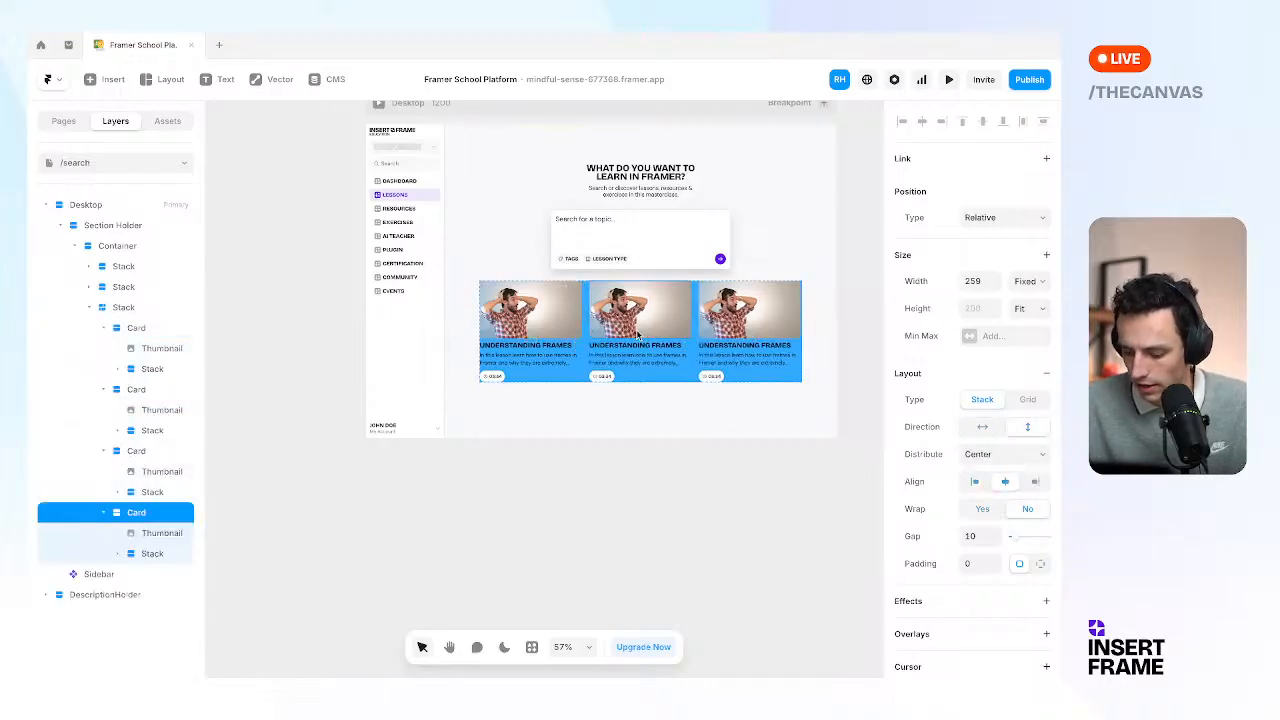
key("ctrl+v")
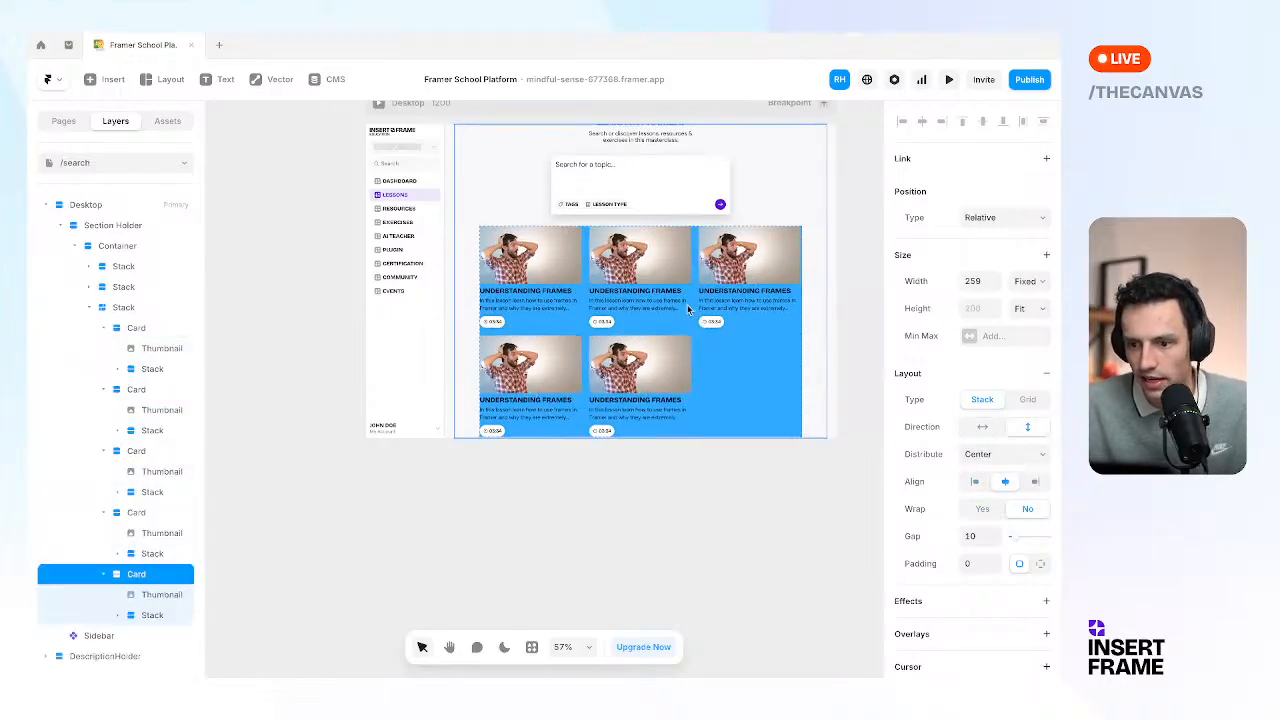
scroll(779, 244, "down", 2)
scroll(818, 237, "up", 10)
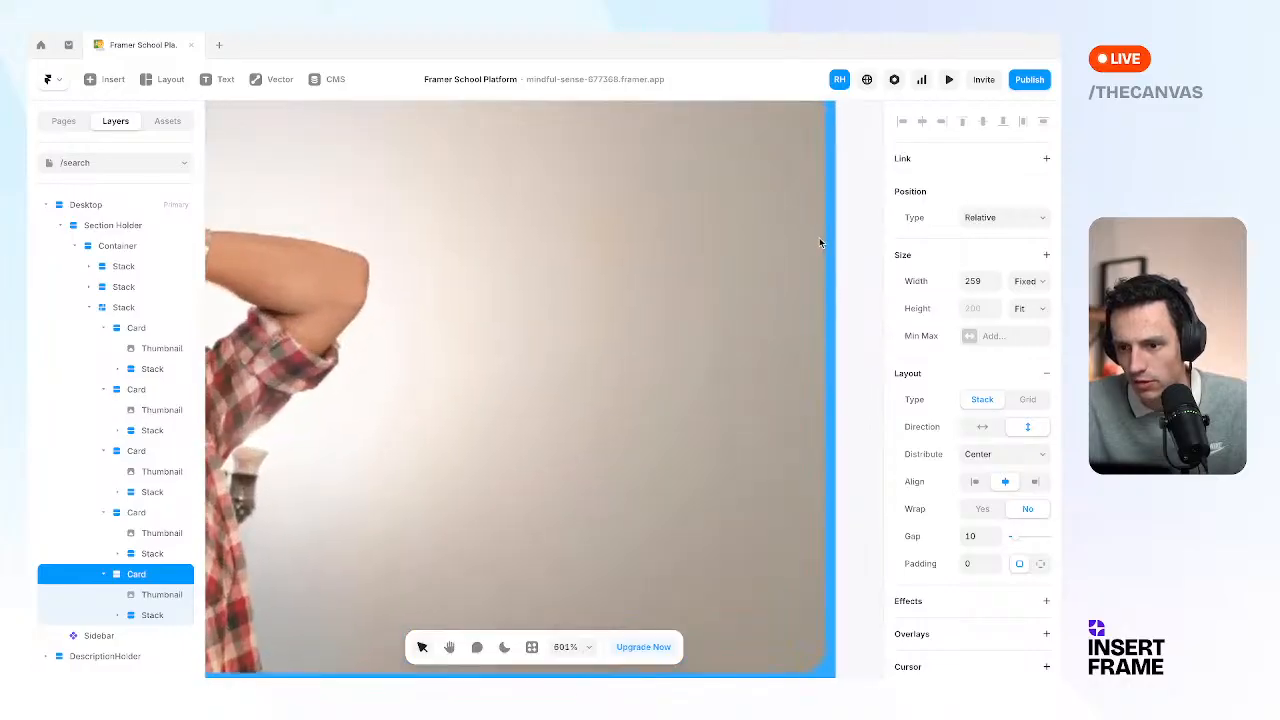
key("ctrl+v")
key("ctrl+v")
scroll(812, 218, "down", 10)
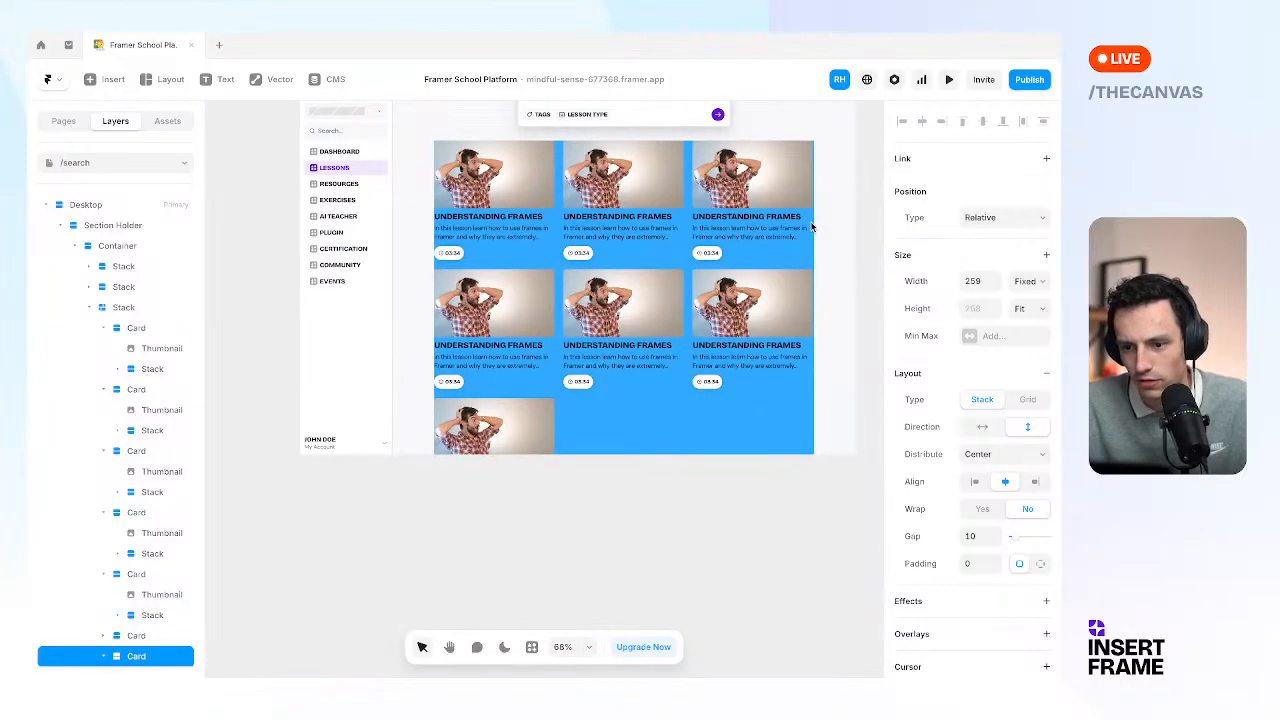
Remove the blue fill from the stack that holds the lesson cards.
left_click(621, 418)
scroll(995, 515, "down", 5)
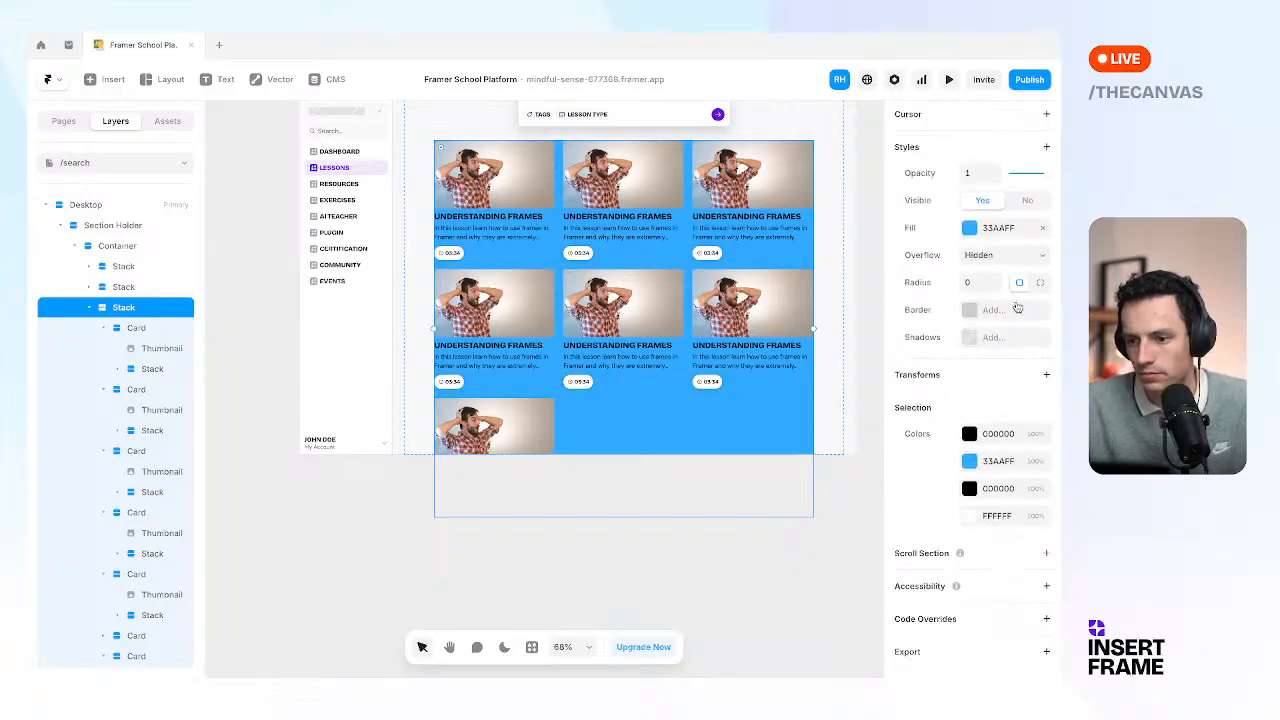
left_click(1042, 228)
scroll(604, 280, "up", 3)
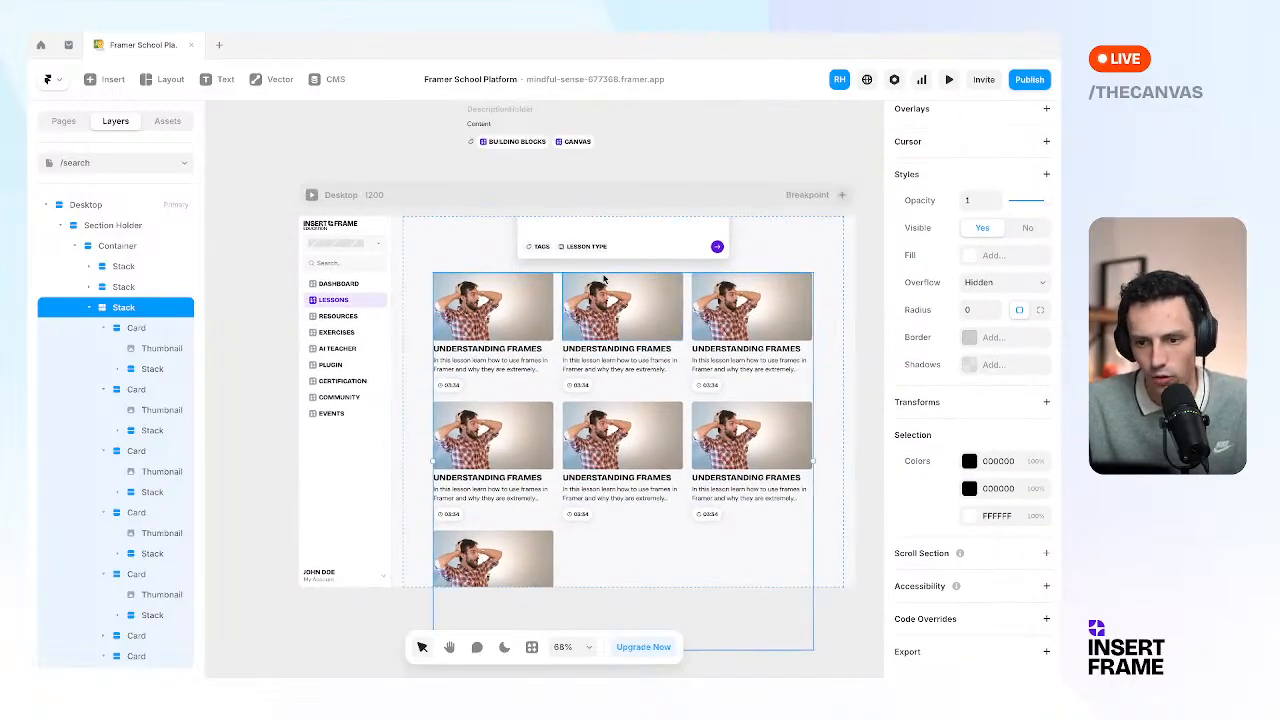
Change the Container's height from viewport-based sizing to auto so it fits its content.
left_click(428, 266)
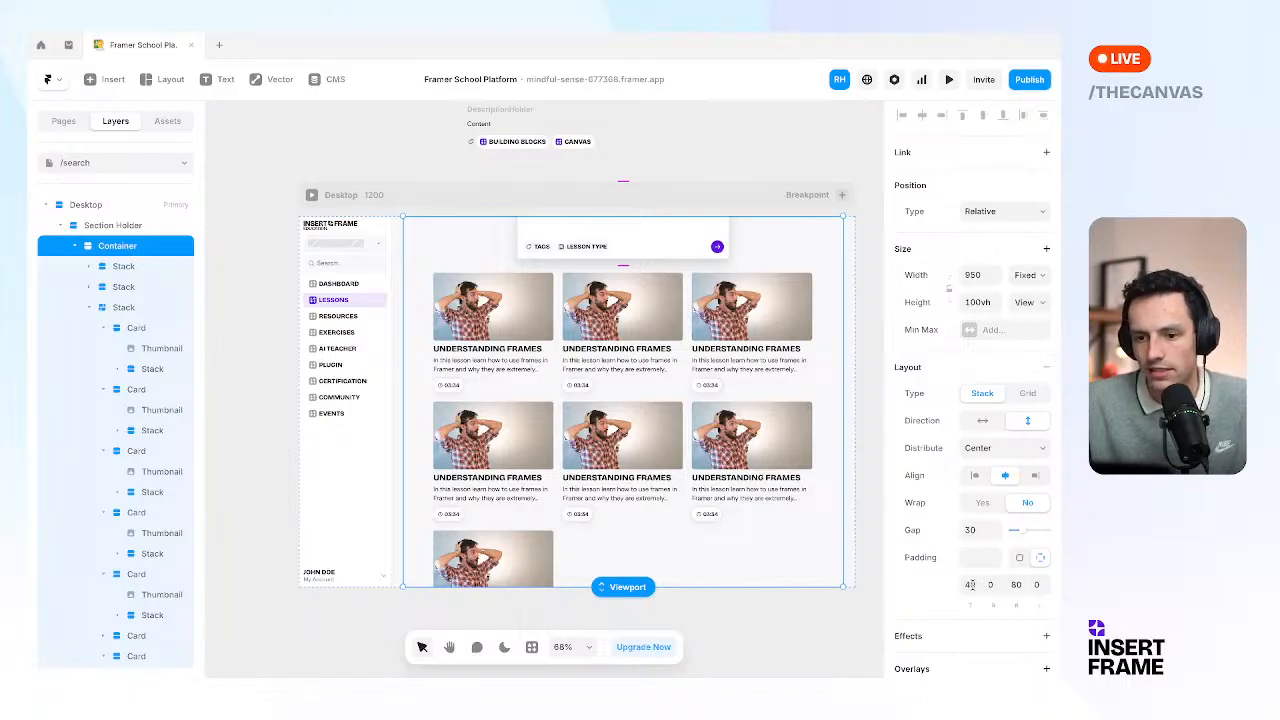
left_click(977, 300)
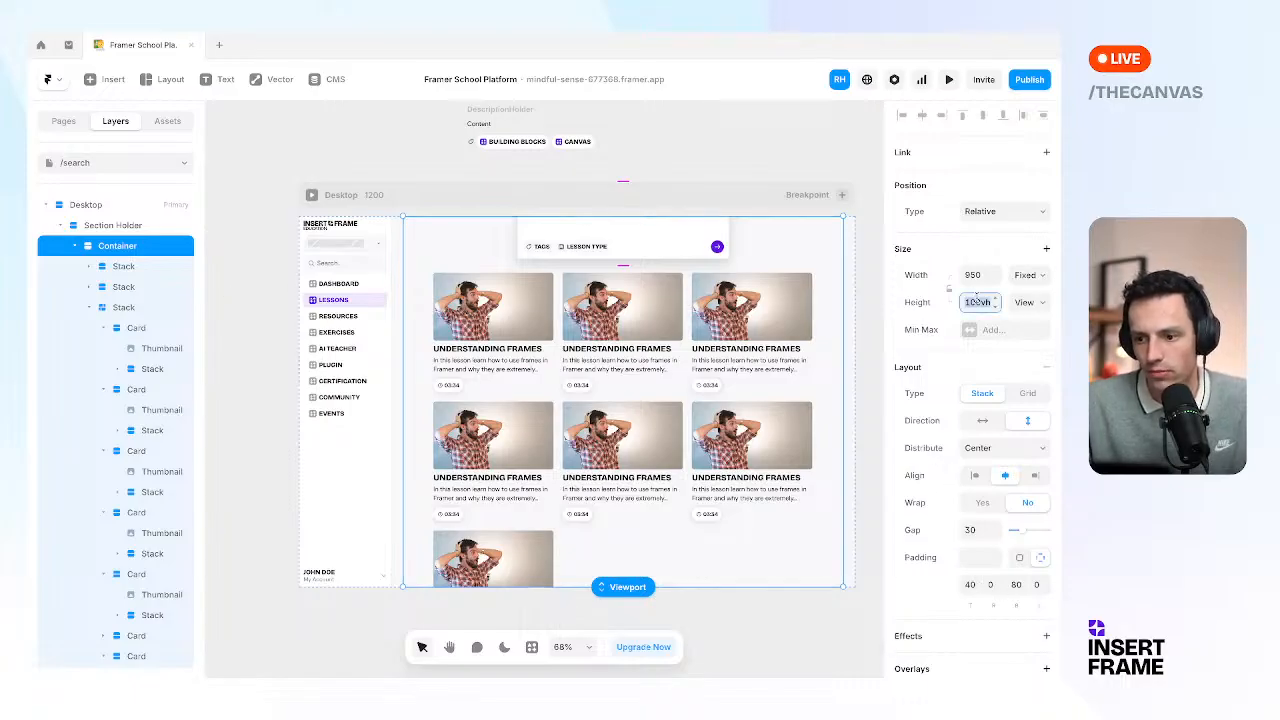
type("auto")
key("Return")
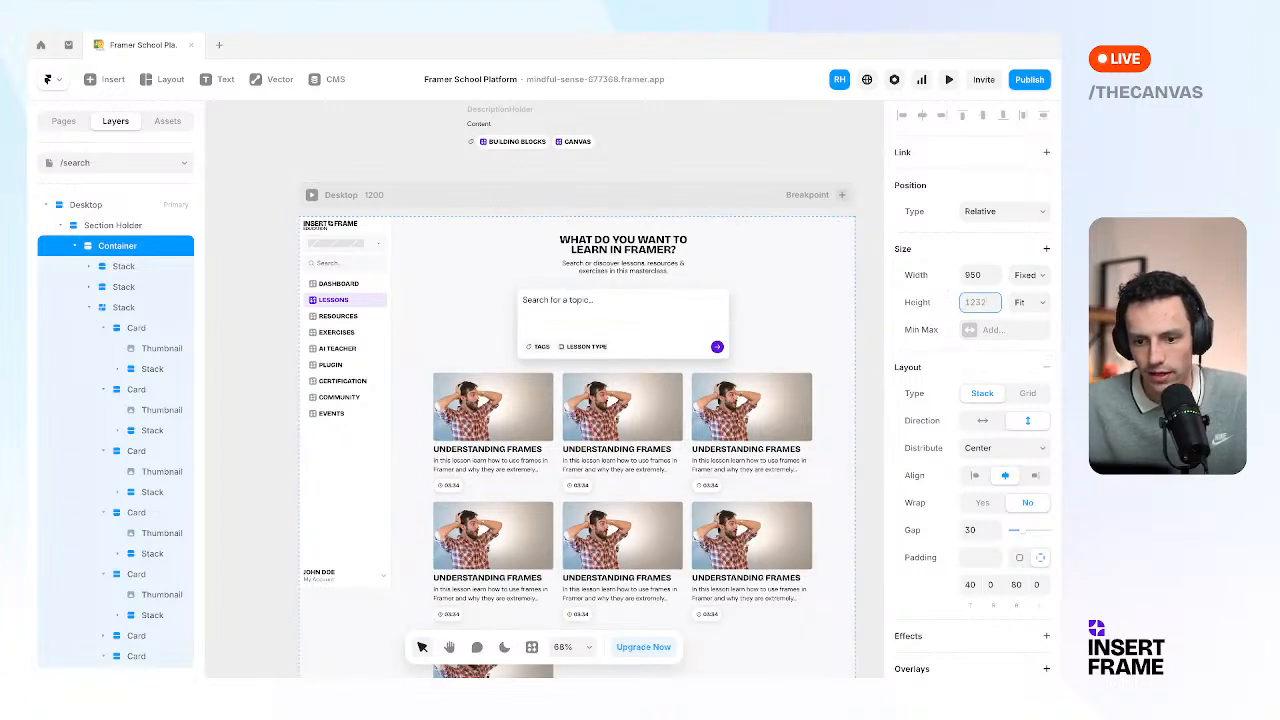
Set the Container's top padding to 80 and increase the gap between its children to 70.
scroll(970, 400, "down", 1)
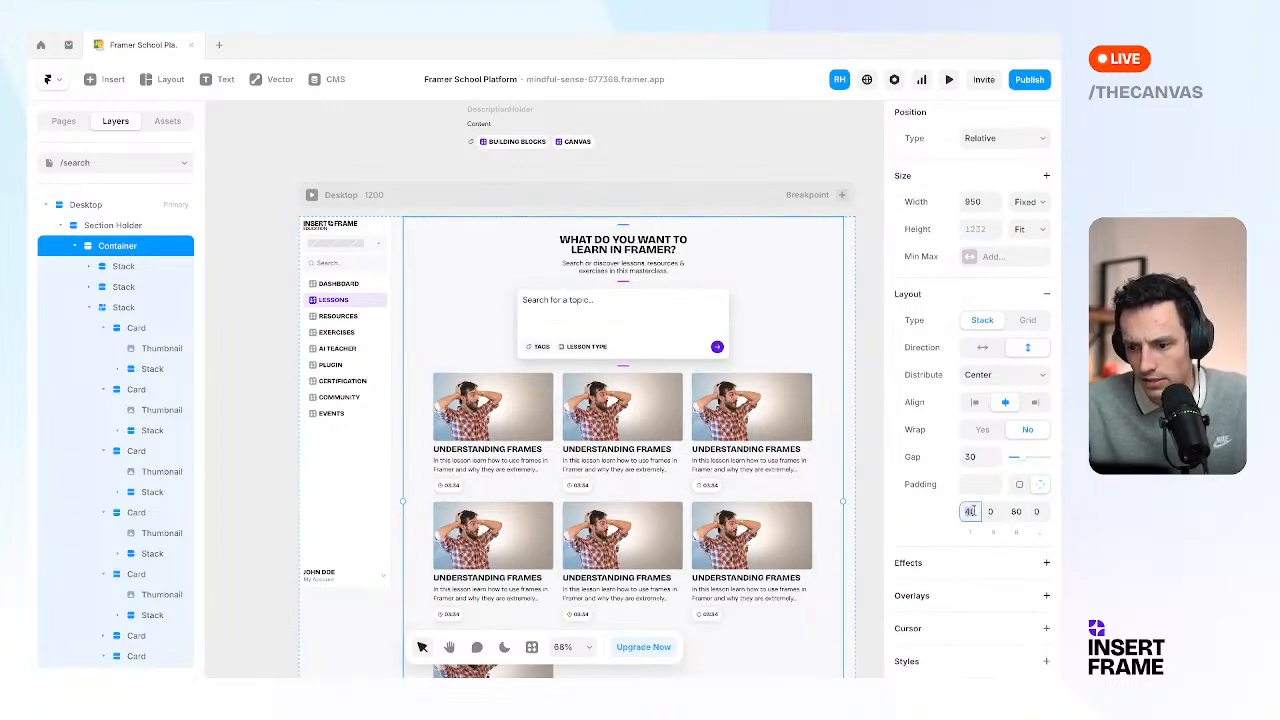
key("Return")
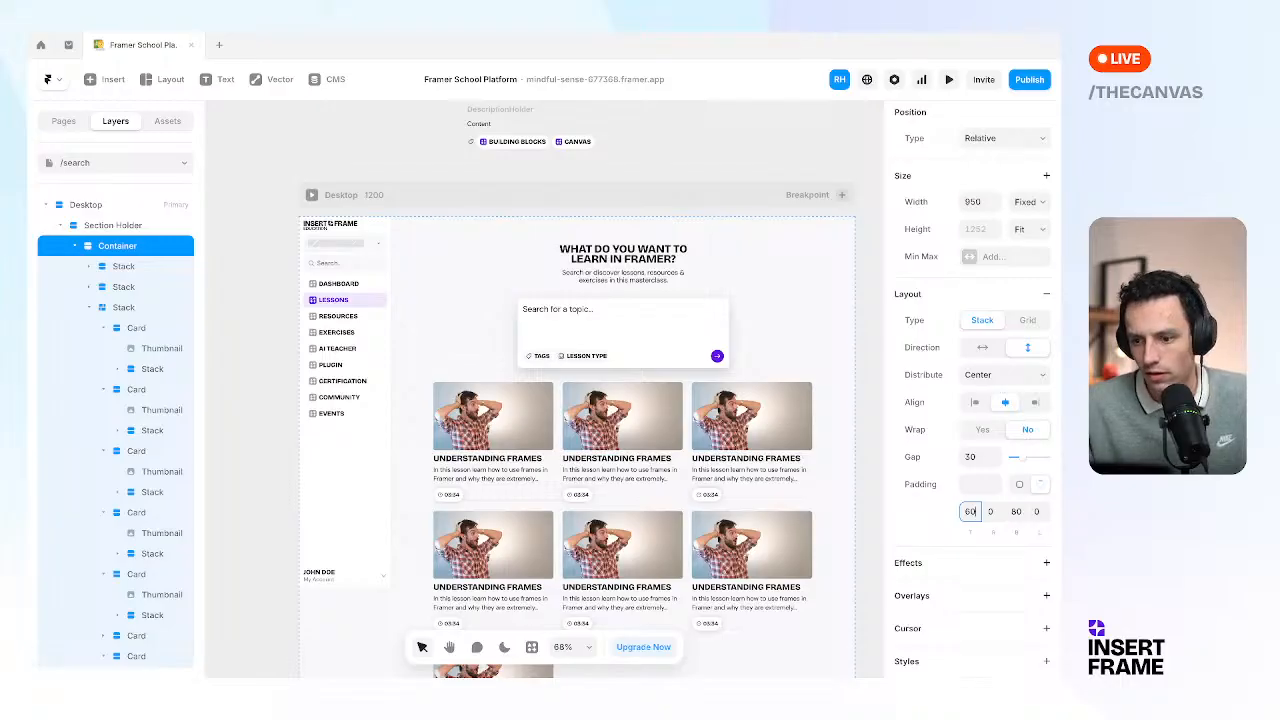
type("80")
key("Return")
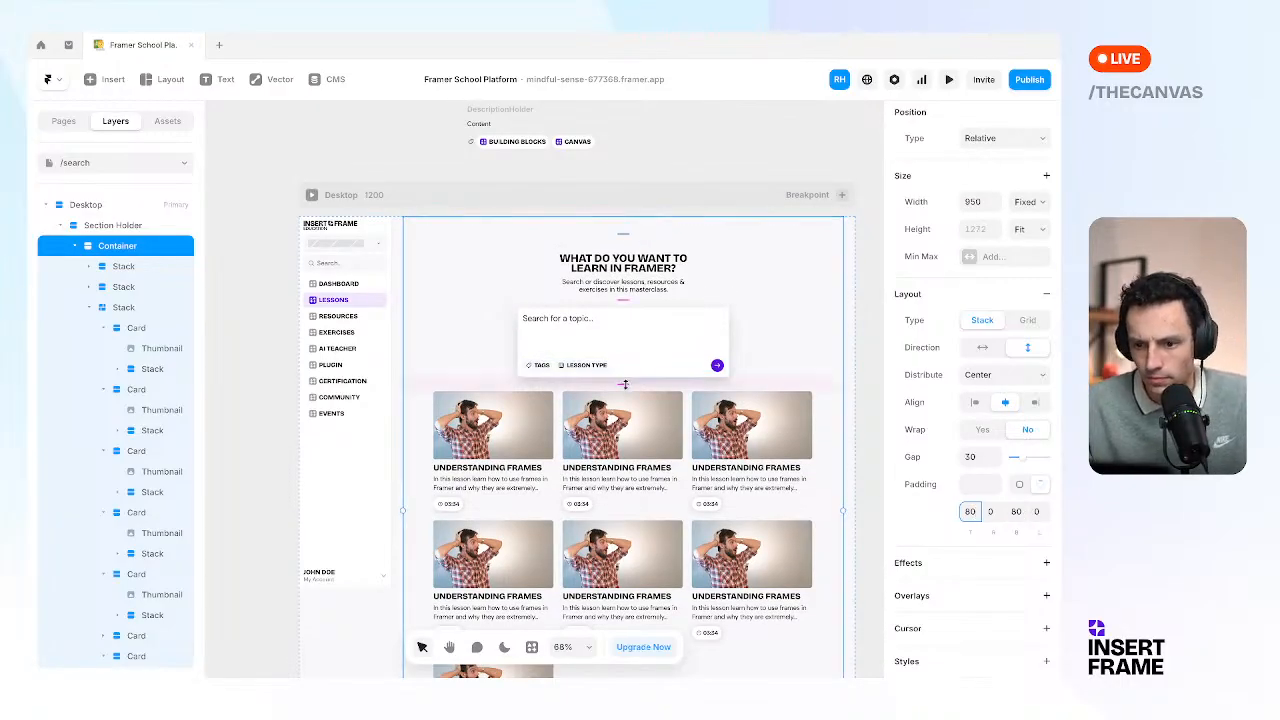
left_click_drag(623, 384, 624, 404)
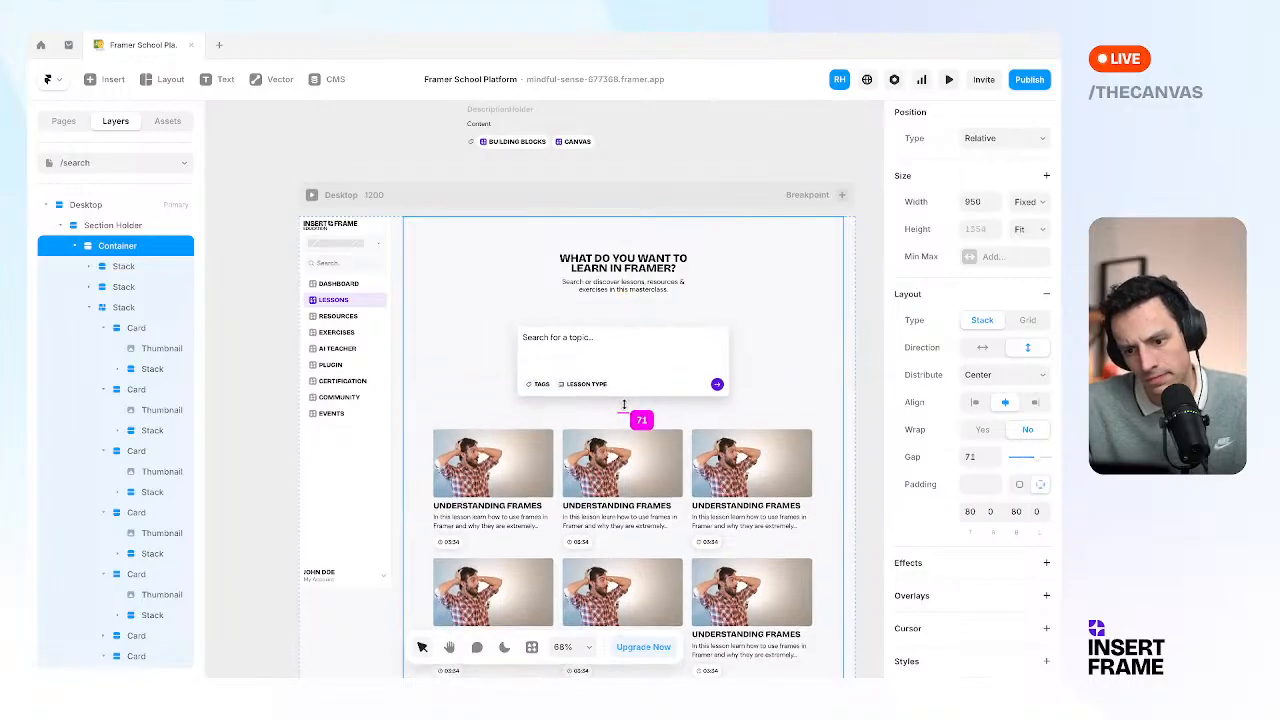
Wrap the heading stack and the topic search card together in a new stack.
left_click(643, 343)
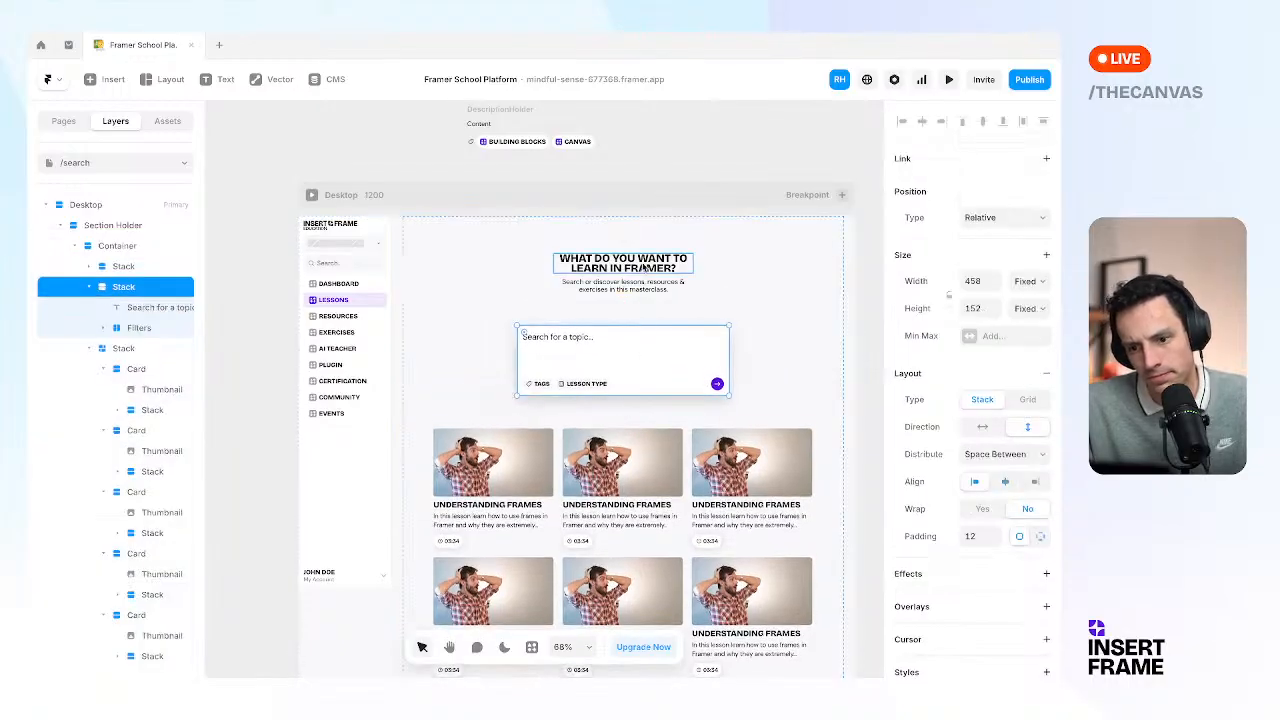
left_click(643, 276, "shift")
right_click(643, 278)
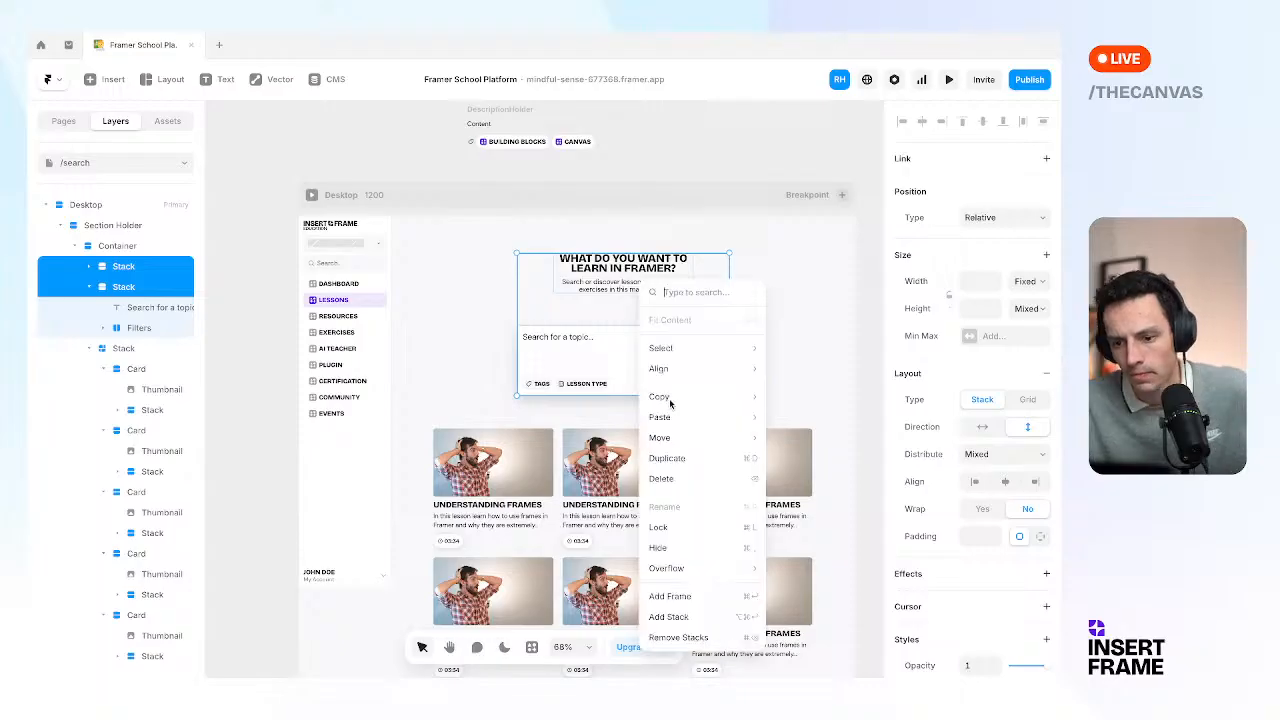
left_click(672, 617)
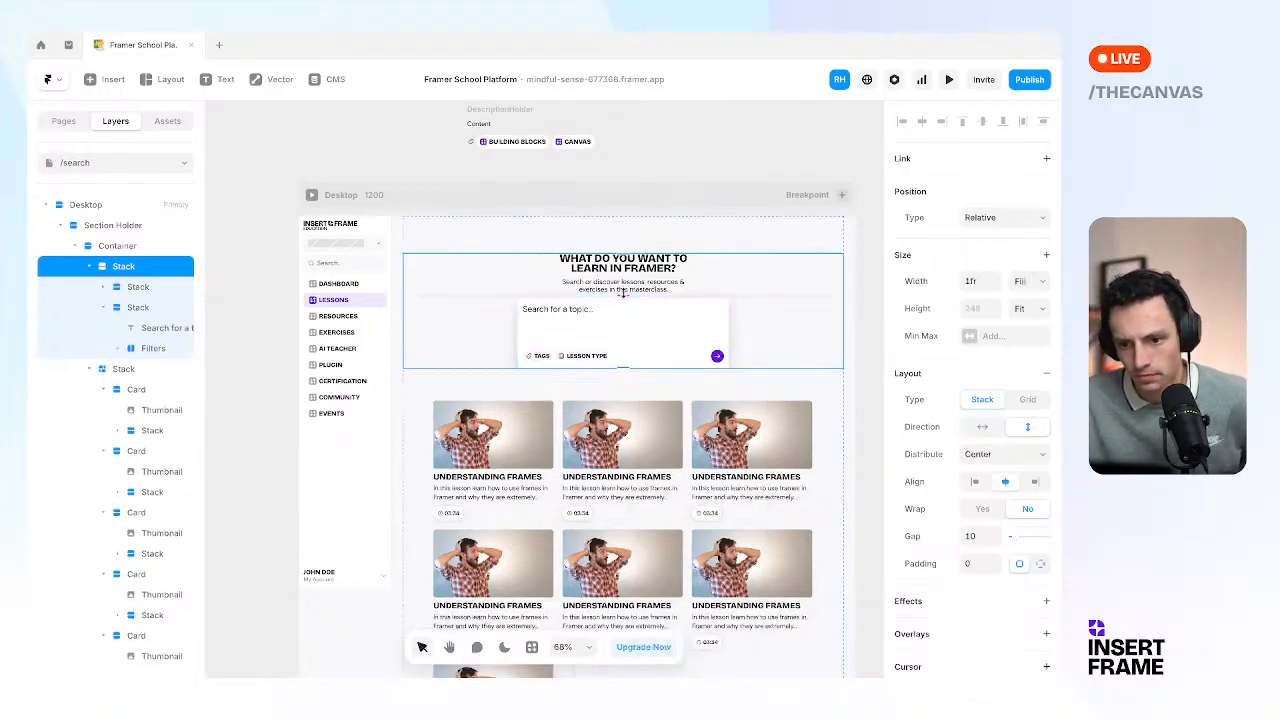
Set the new heading-and-search stack's gap to 25 and its width to auto.
left_click_drag(623, 298, 623, 300)
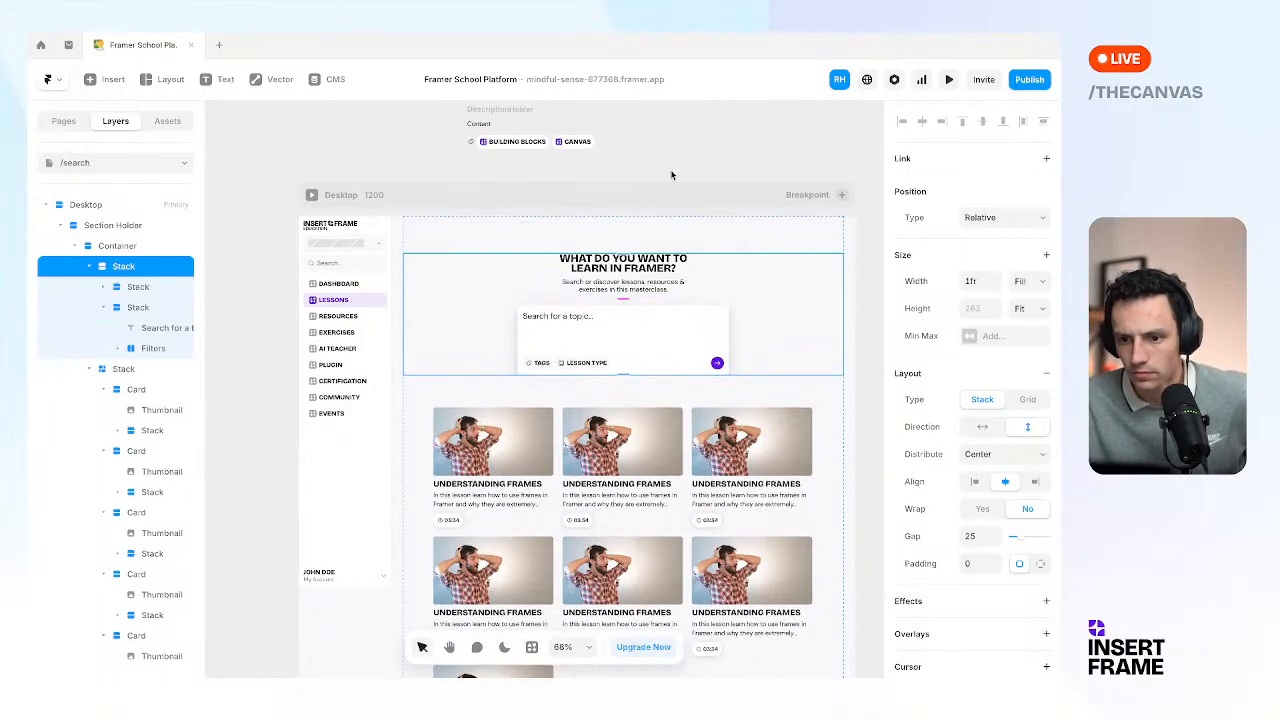
left_click(969, 281)
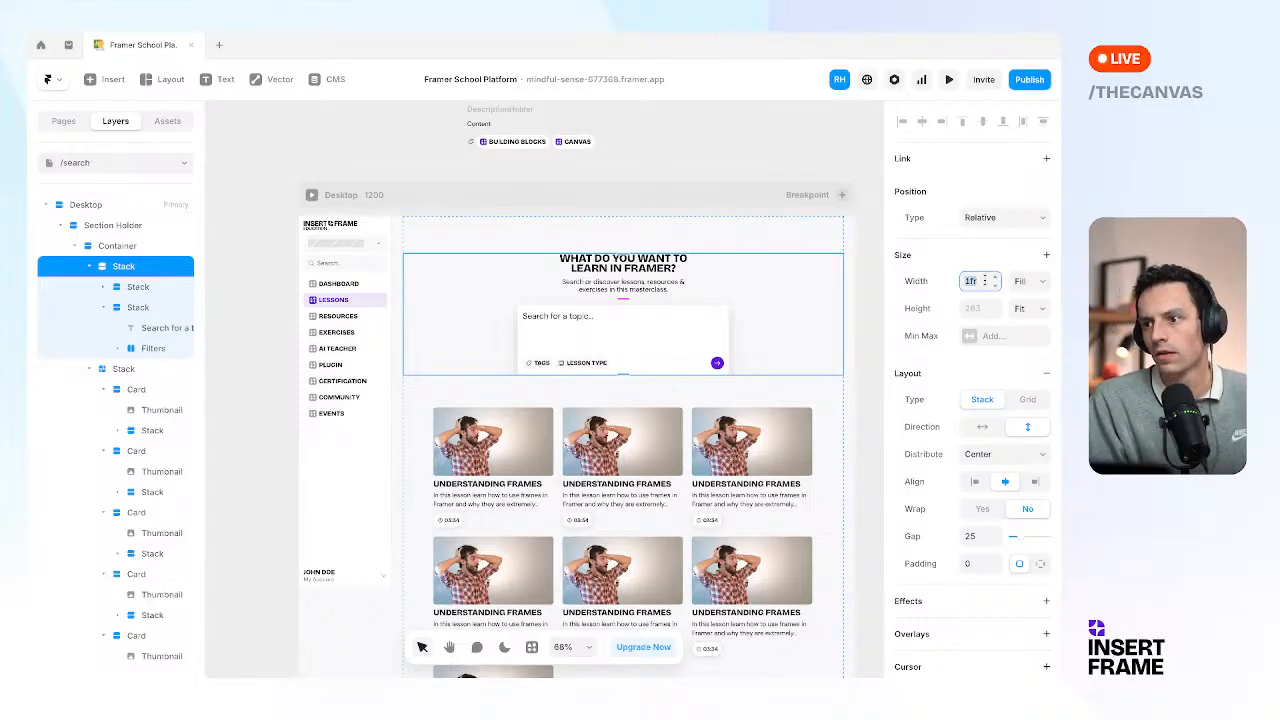
type("auto")
key("Return")
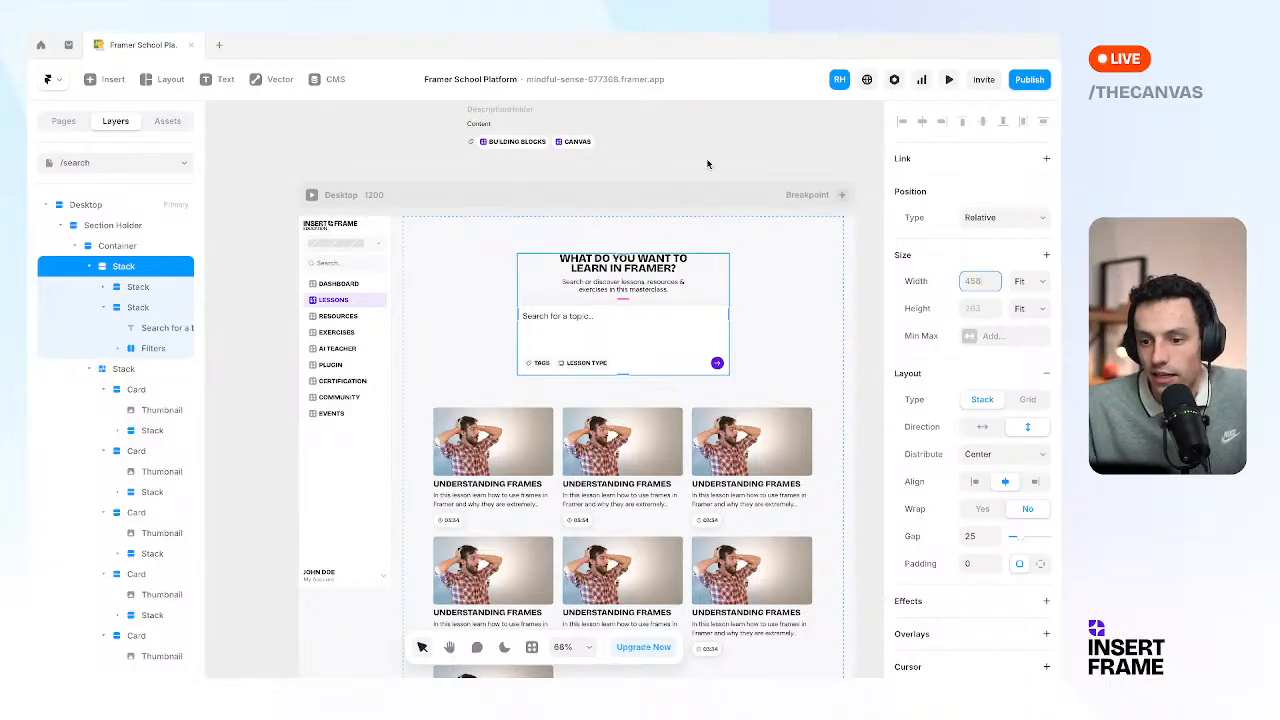
Set the heading-and-search stack's overflow to Visible so the search card's shadow is not clipped.
left_click(610, 141)
scroll(680, 327, "up", 5)
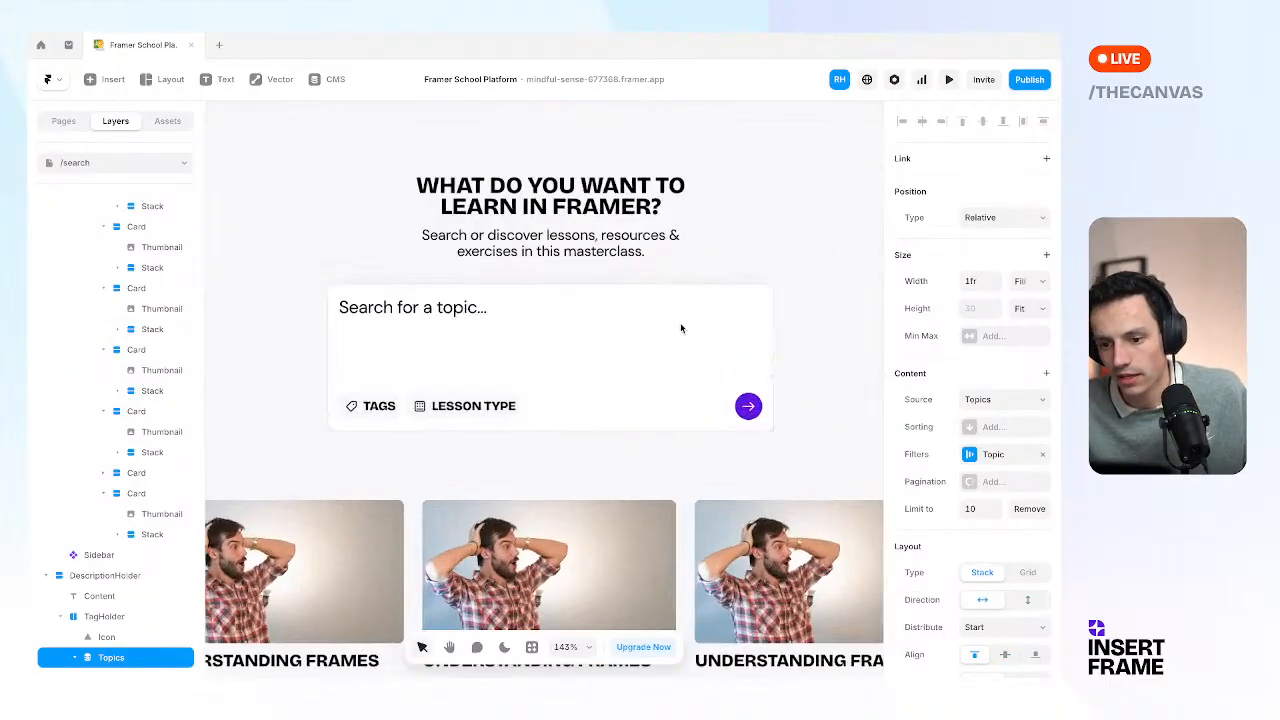
left_click(731, 274)
scroll(986, 630, "down", 6)
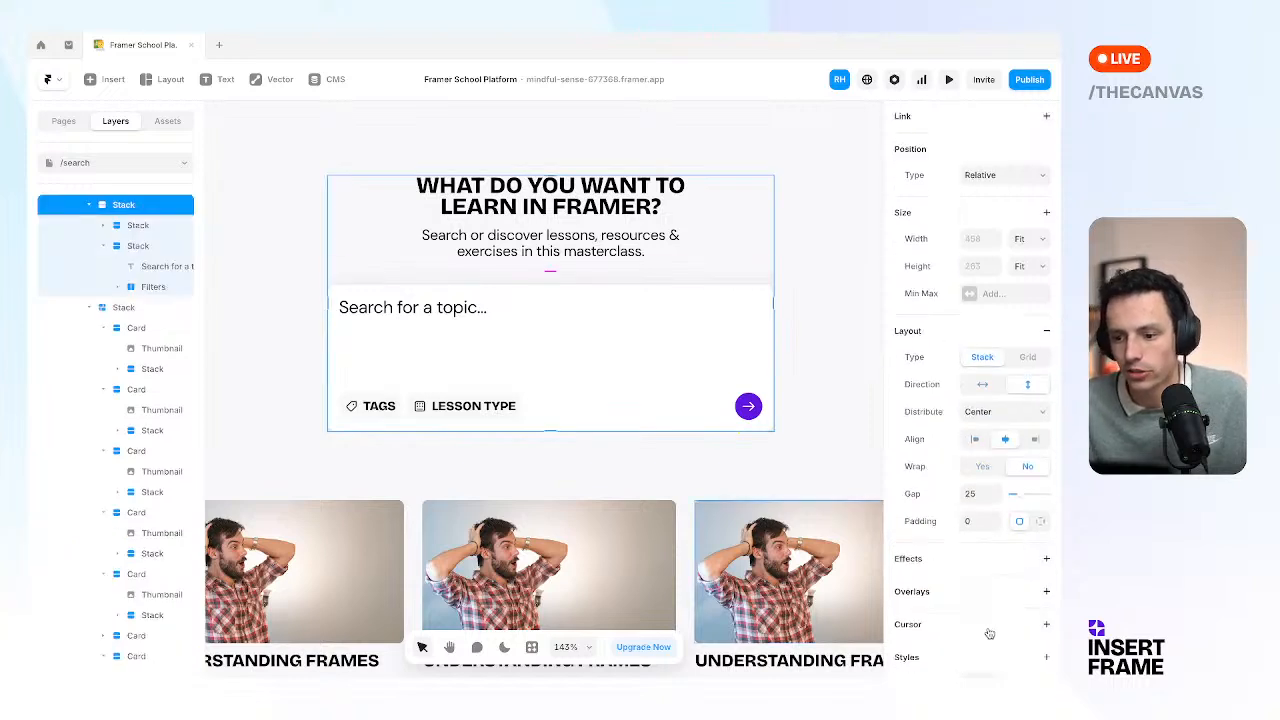
left_click(988, 207)
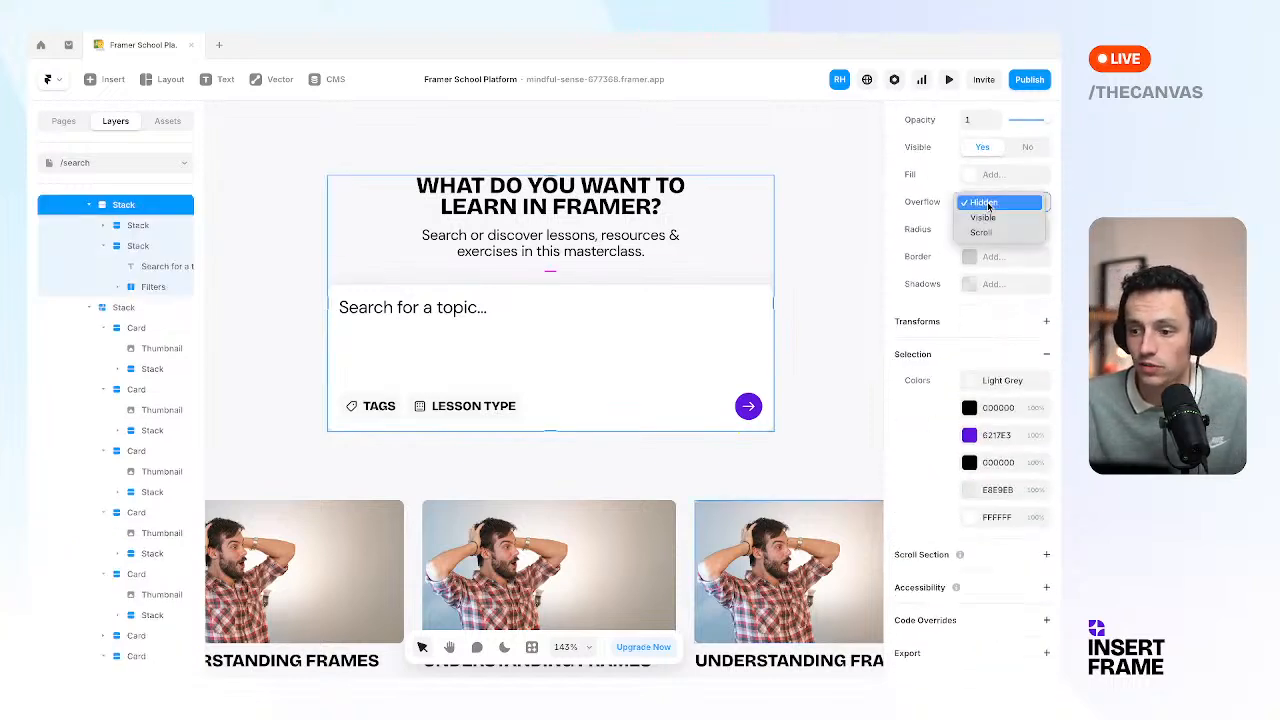
left_click(987, 218)
left_click(841, 235)
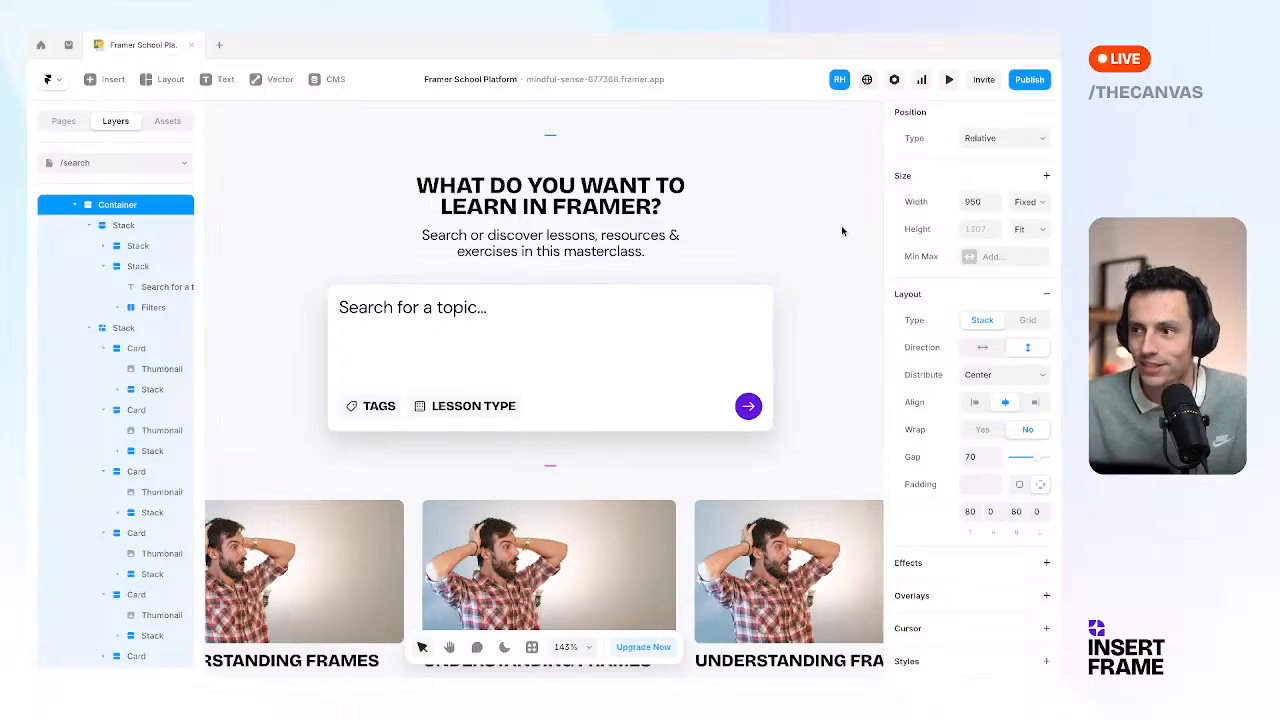
Examine the spacing of the heading, search card and lesson cards on the canvas.
scroll(679, 273, "up", 2)
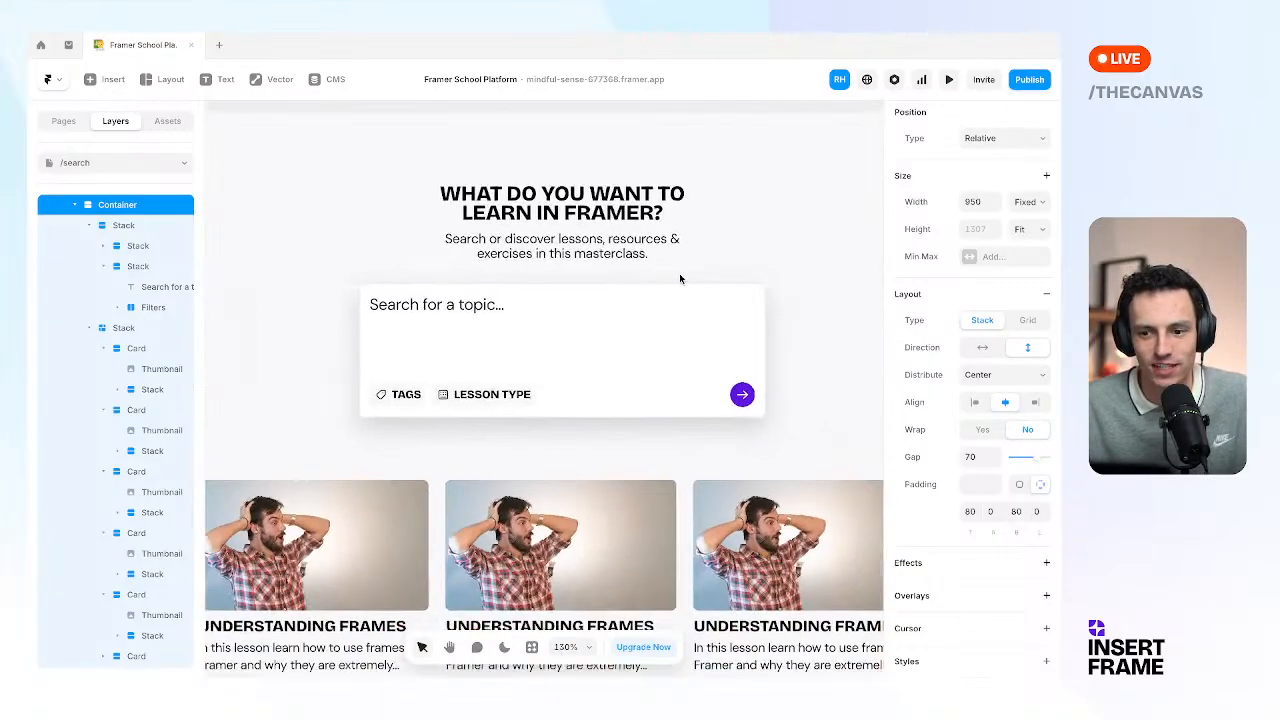
scroll(680, 279, "down", 5)
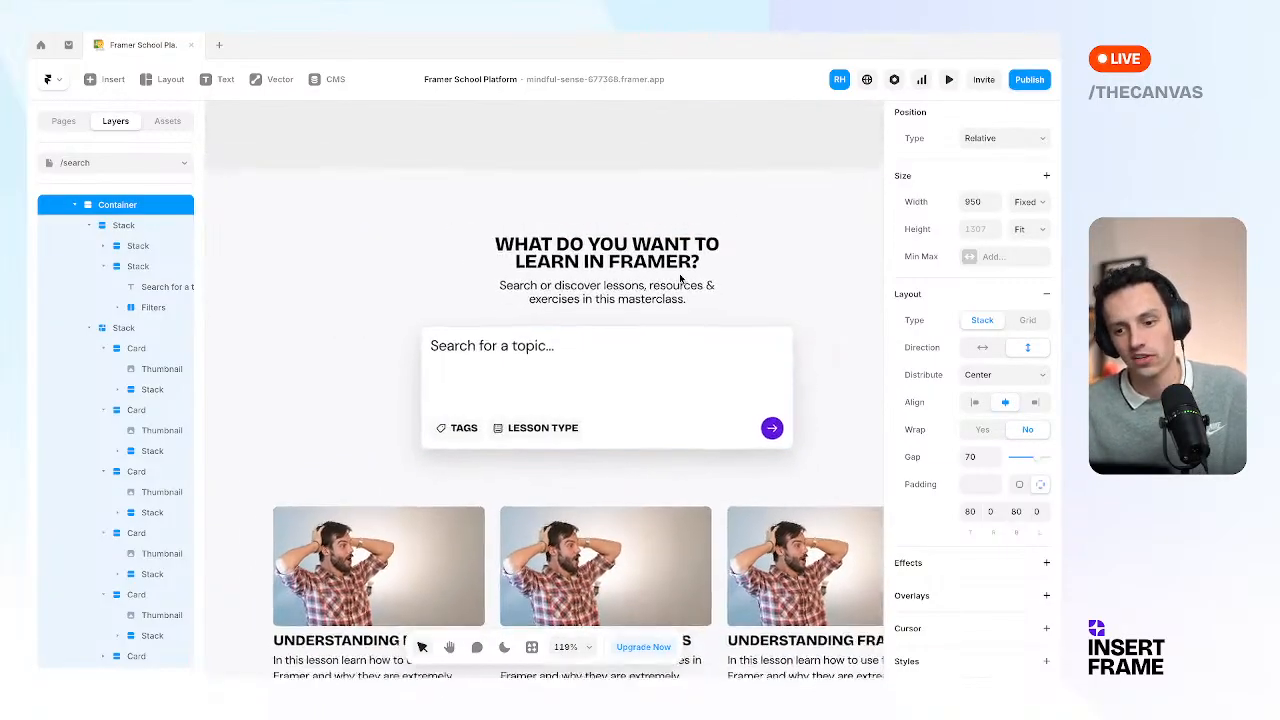
scroll(663, 274, "up", 1)
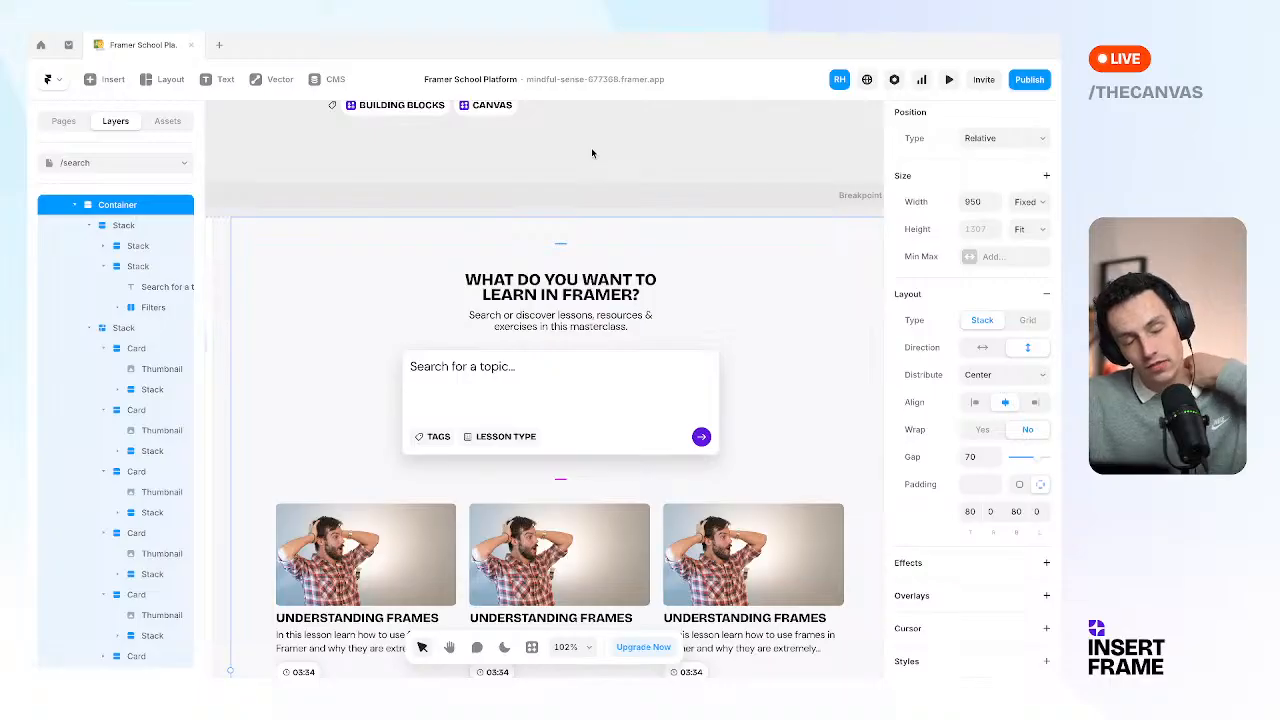
left_click_drag(547, 152, 581, 153)
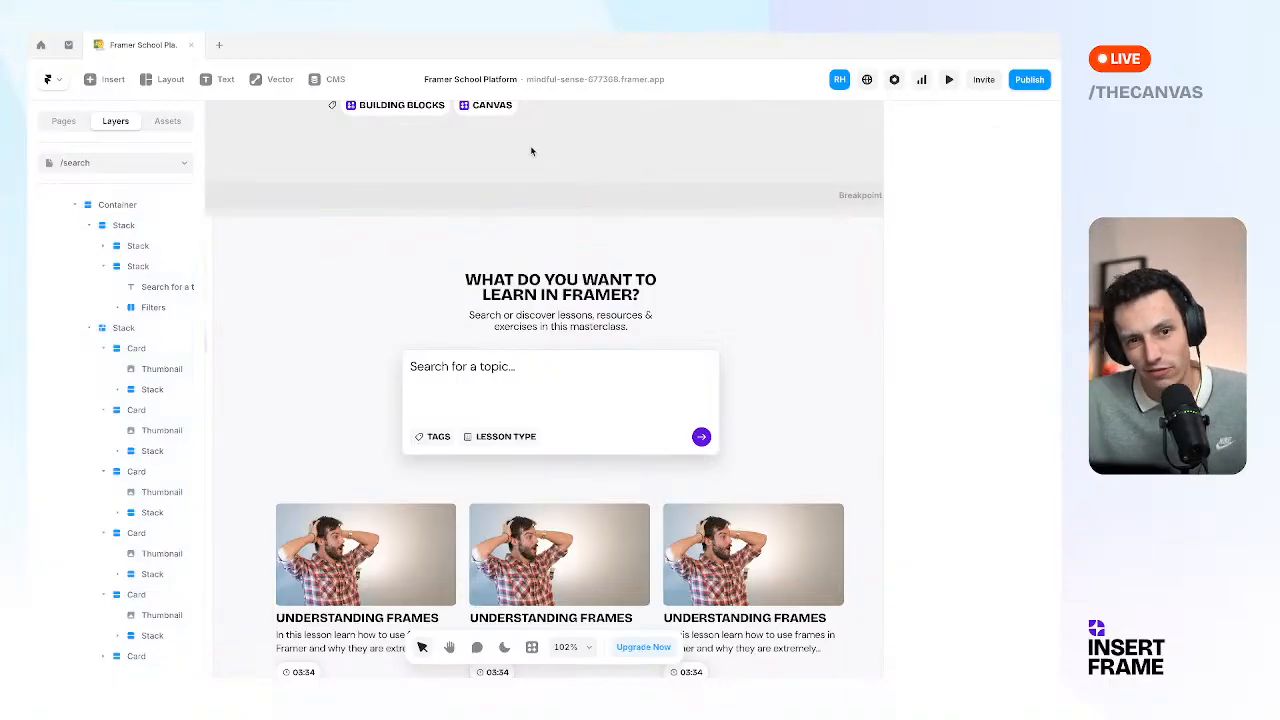
scroll(451, 206, "down", 3)
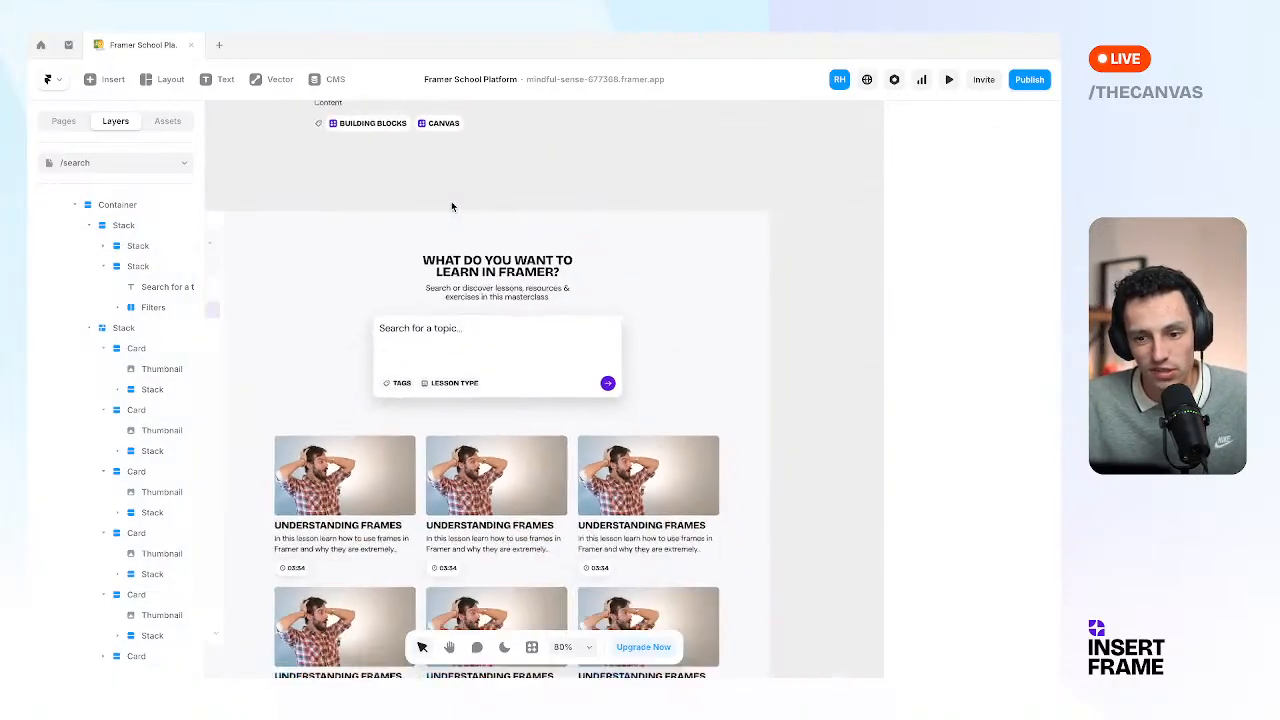
scroll(451, 206, "down", 2)
scroll(451, 206, "left", 1)
scroll(563, 299, "up", 2)
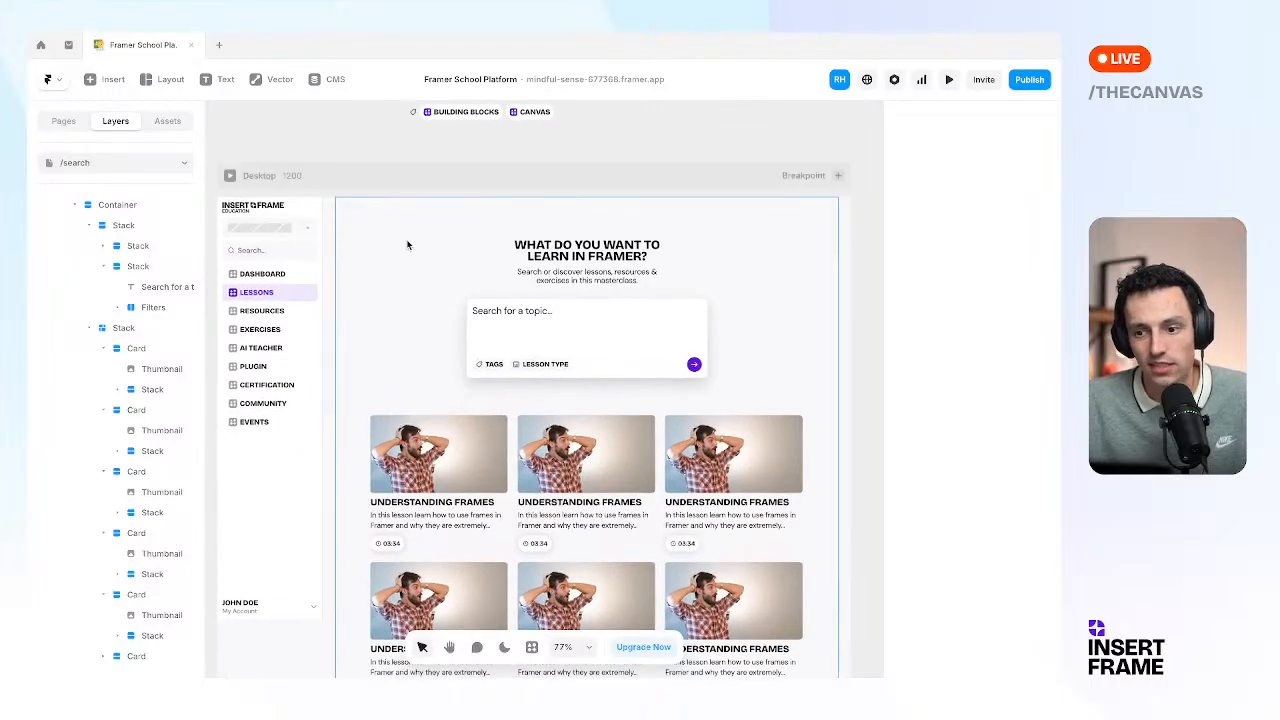
Preview the search page and check its heading, search card and lesson cards down to the last row.
left_click(949, 82)
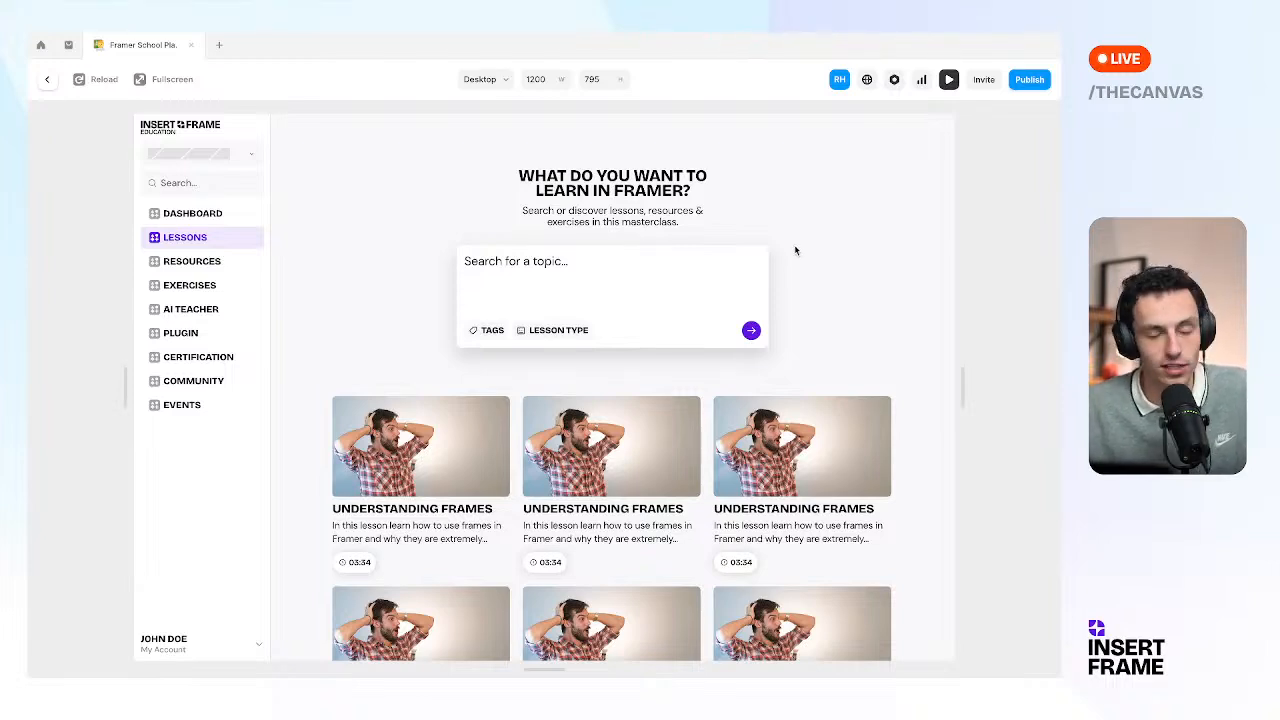
left_click_drag(484, 171, 569, 162)
left_click(569, 166)
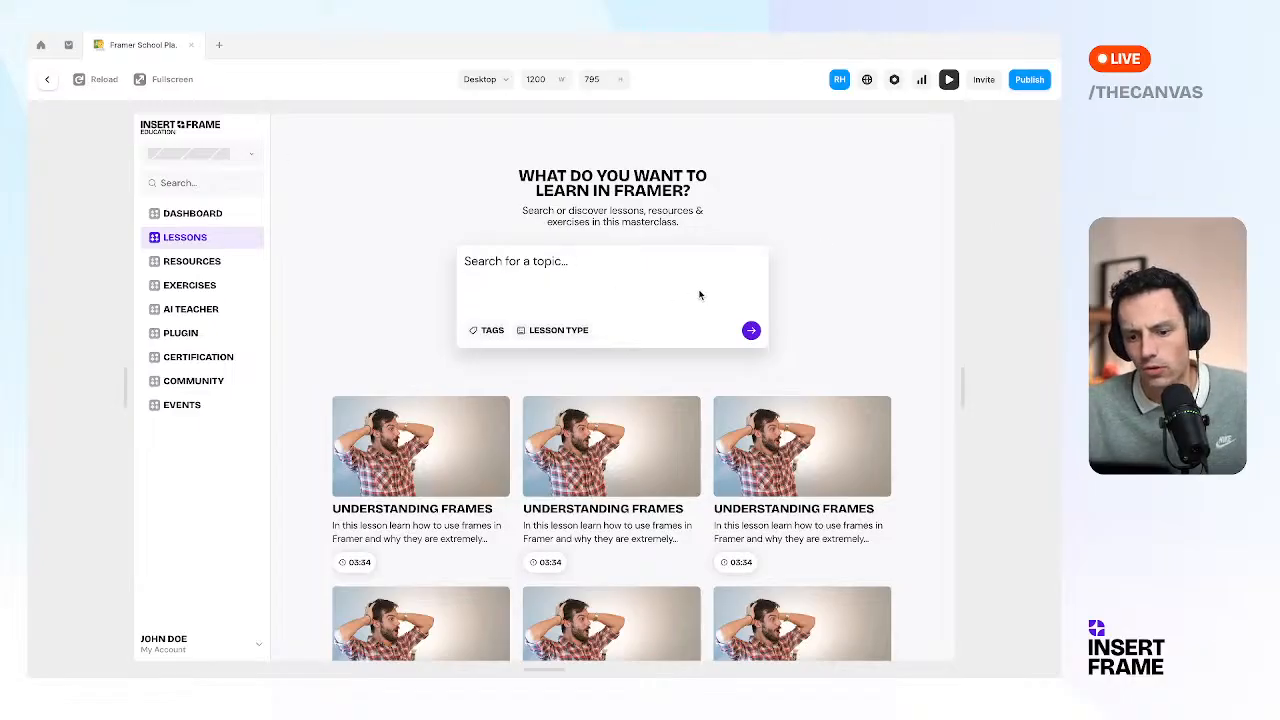
scroll(700, 291, "down", 5)
scroll(701, 294, "up", 5)
scroll(701, 294, "down", 2)
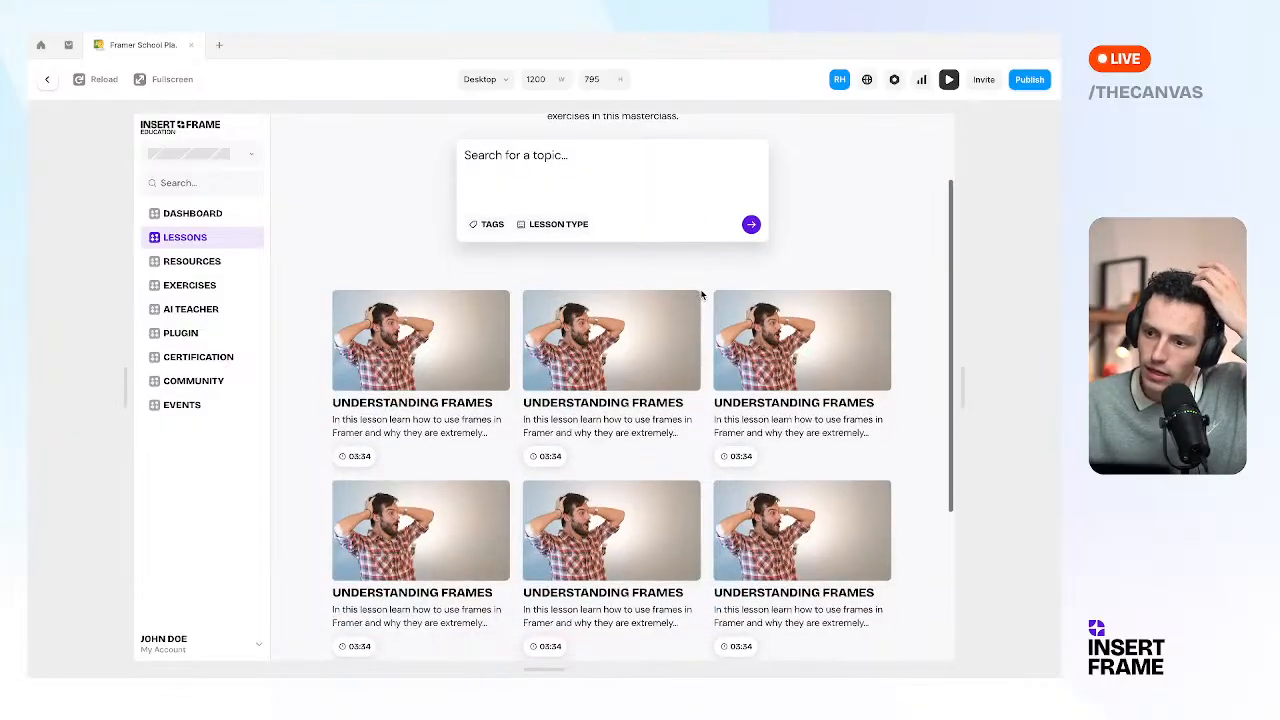
scroll(701, 294, "up", 2)
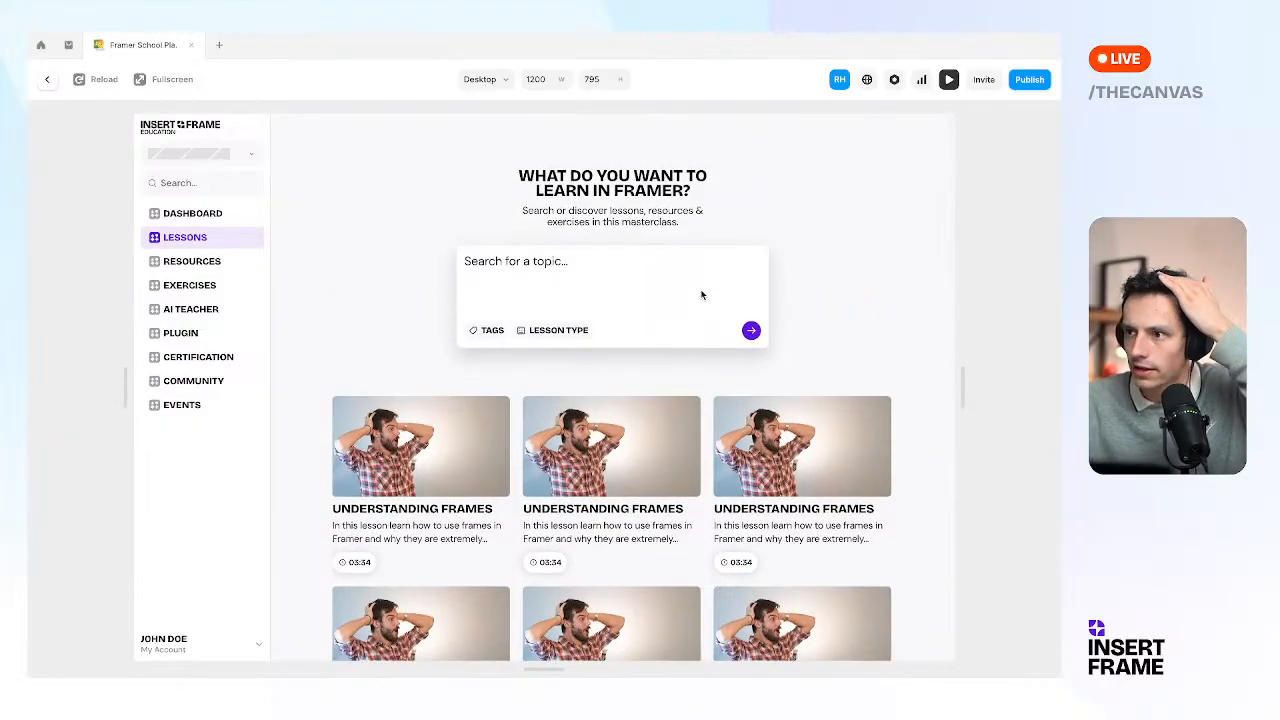
left_click_drag(519, 174, 674, 213)
left_click(643, 219)
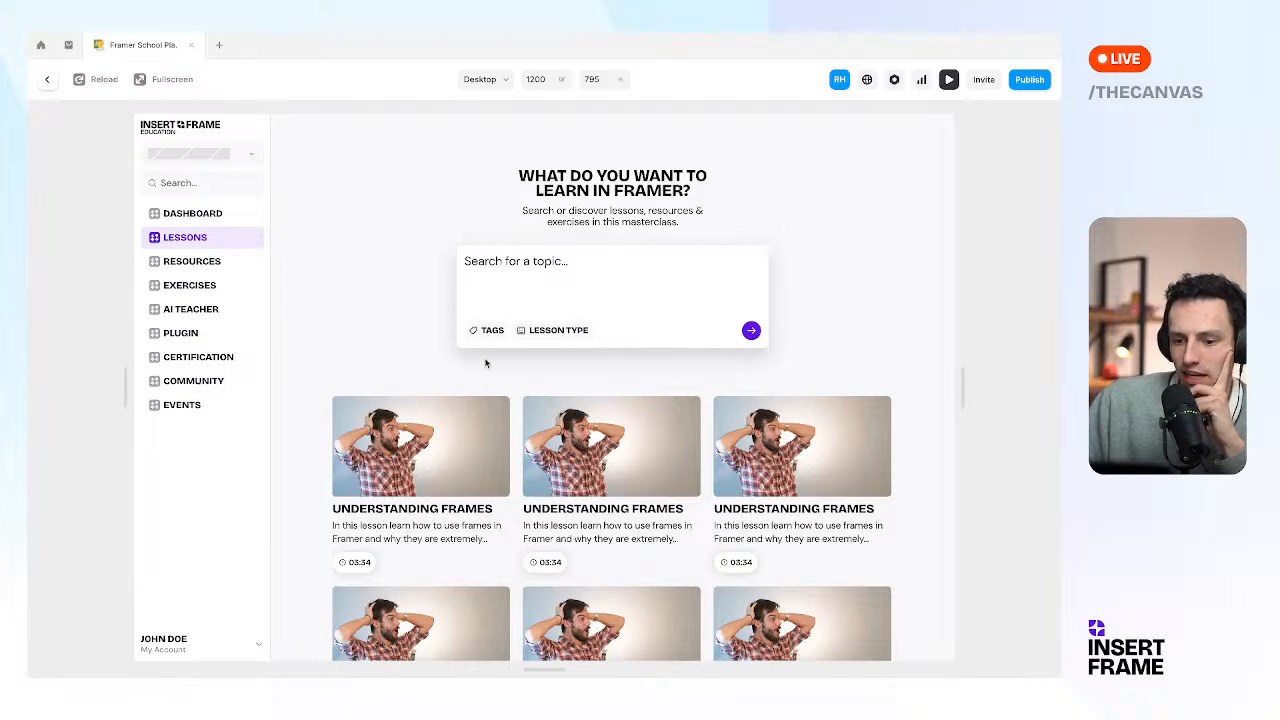
left_click_drag(444, 468, 610, 516)
left_click_drag(829, 513, 812, 509)
left_click_drag(584, 477, 655, 530)
scroll(717, 524, "down", 4)
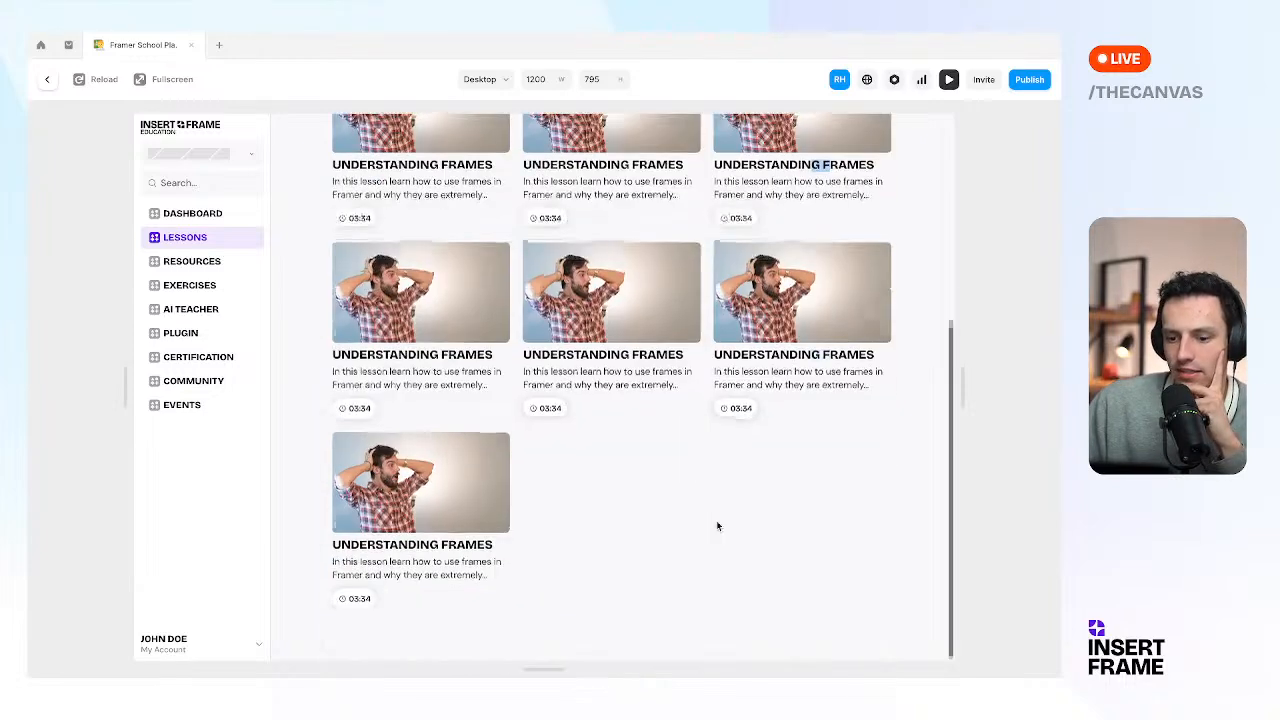
Leave the preview and set the lesson cards stack's overflow to Visible on the search page.
left_click(479, 428)
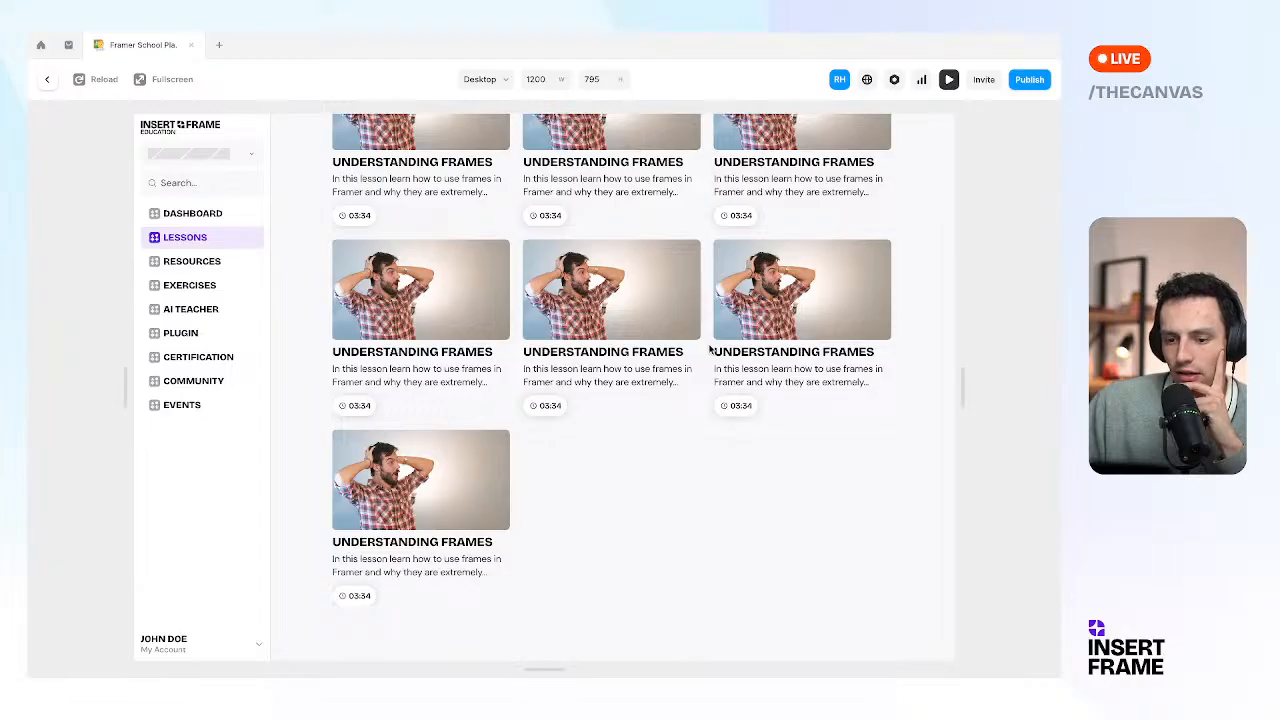
scroll(690, 345, "up", 5)
scroll(500, 420, "down", 3)
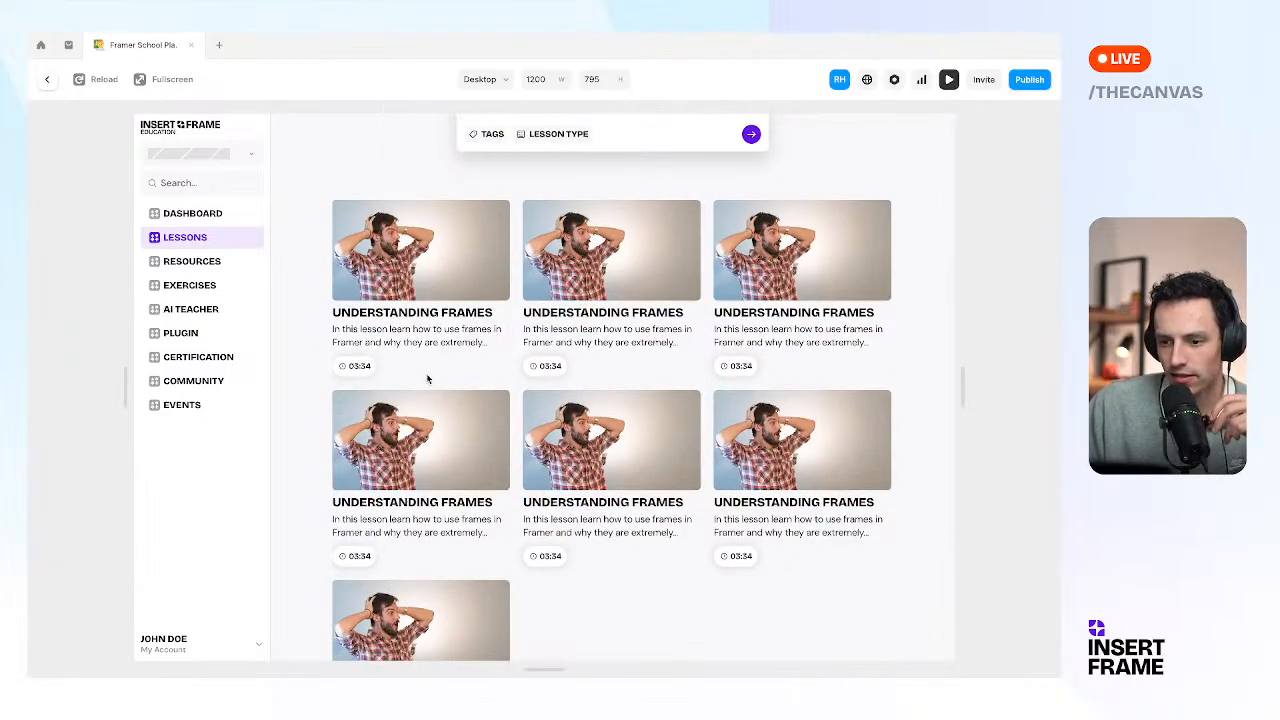
left_click(47, 79)
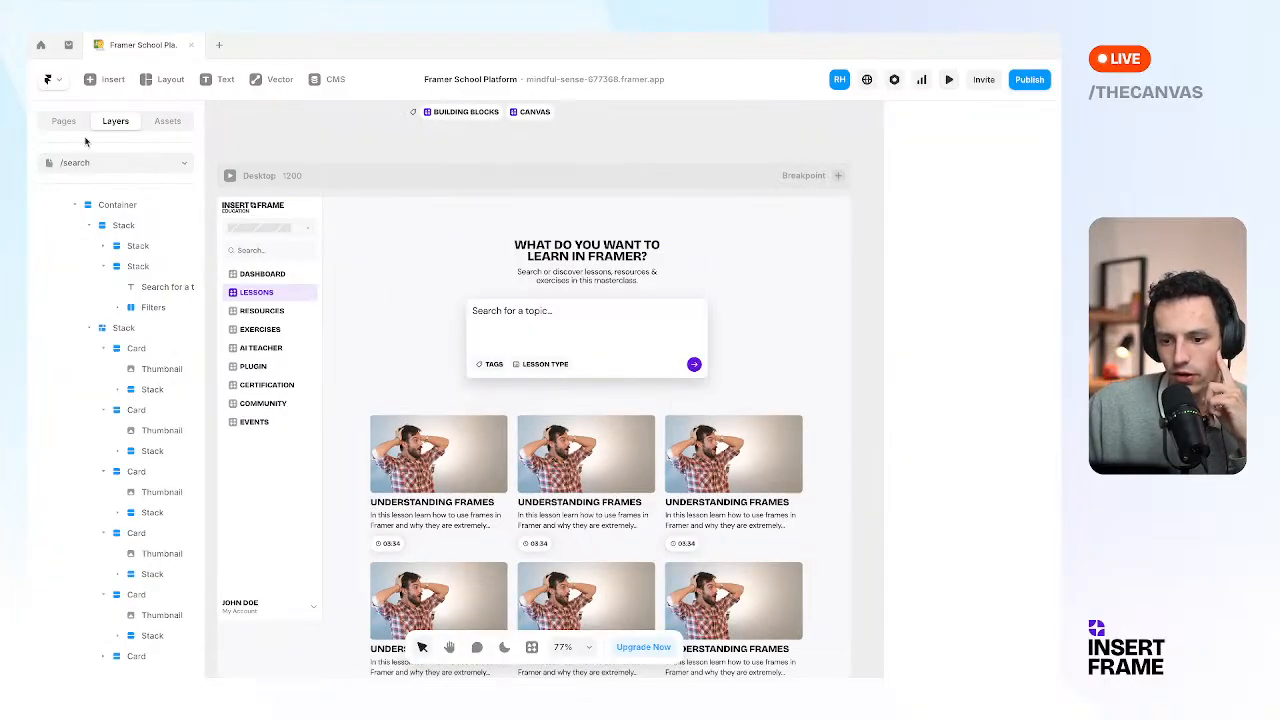
left_click(519, 541)
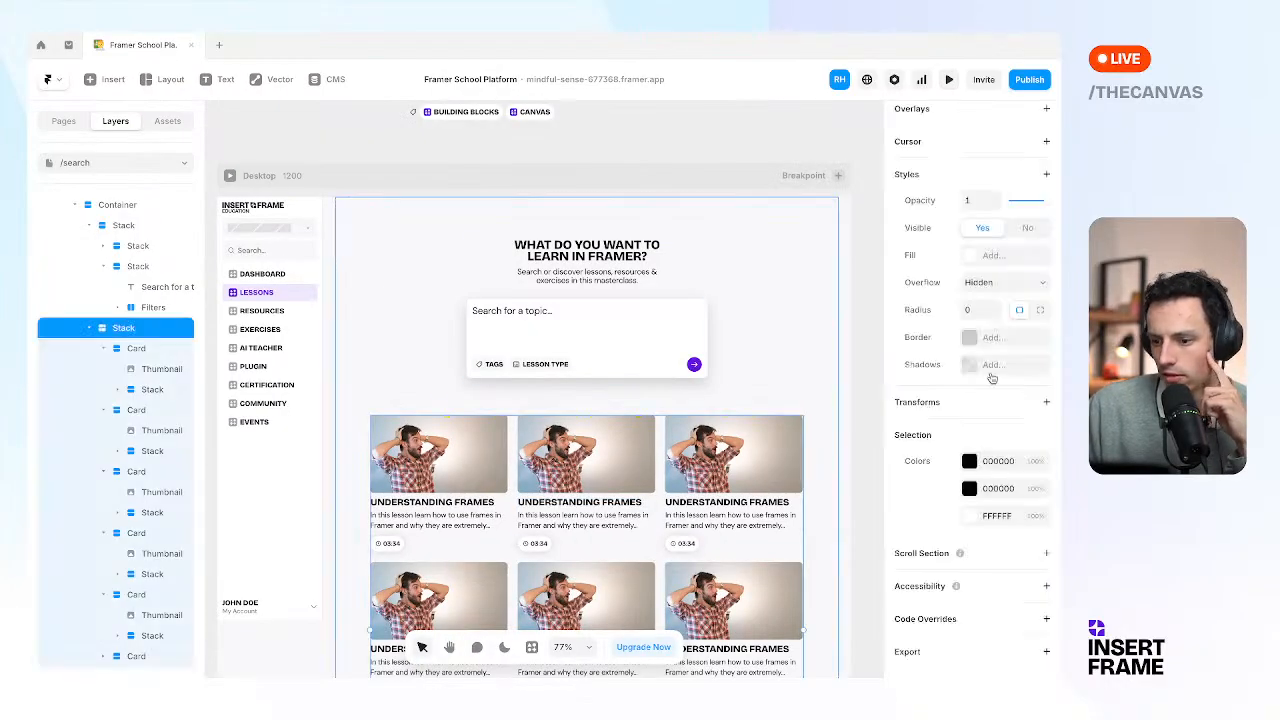
left_click(967, 281)
left_click(967, 300)
Preview the search page, try the sidebar search overlay and dismiss it.
left_click(949, 80)
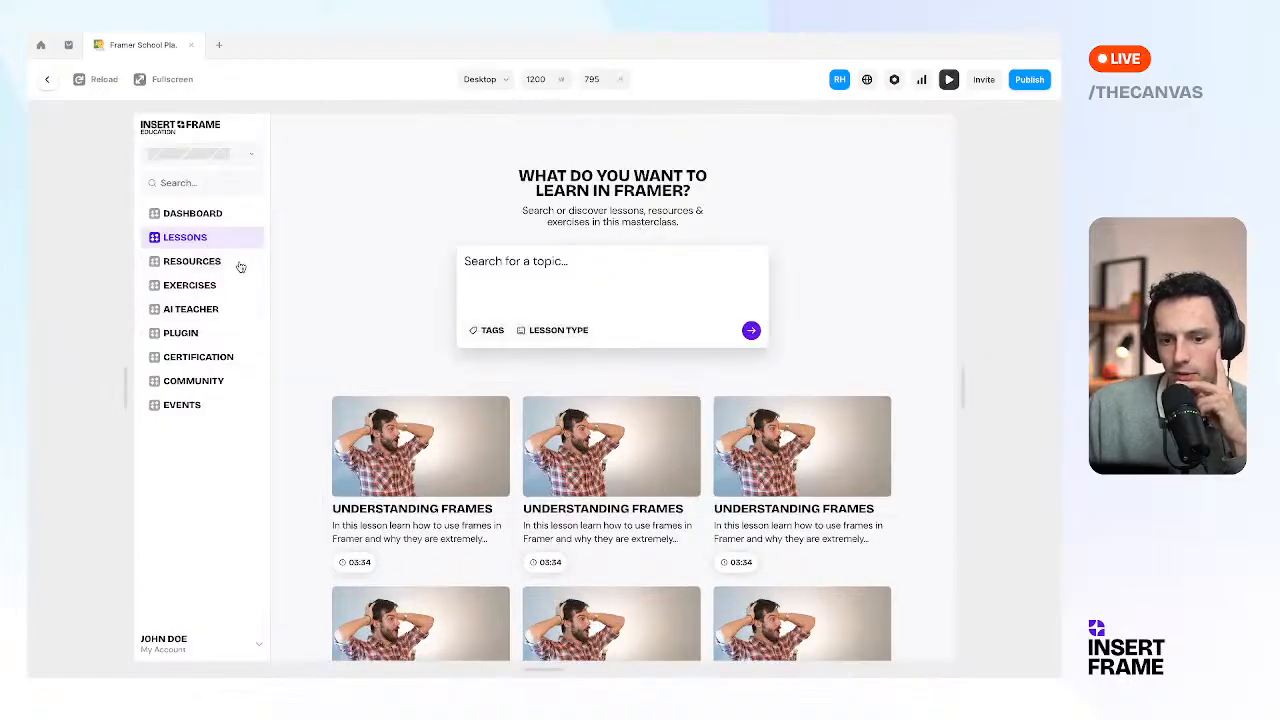
left_click(220, 184)
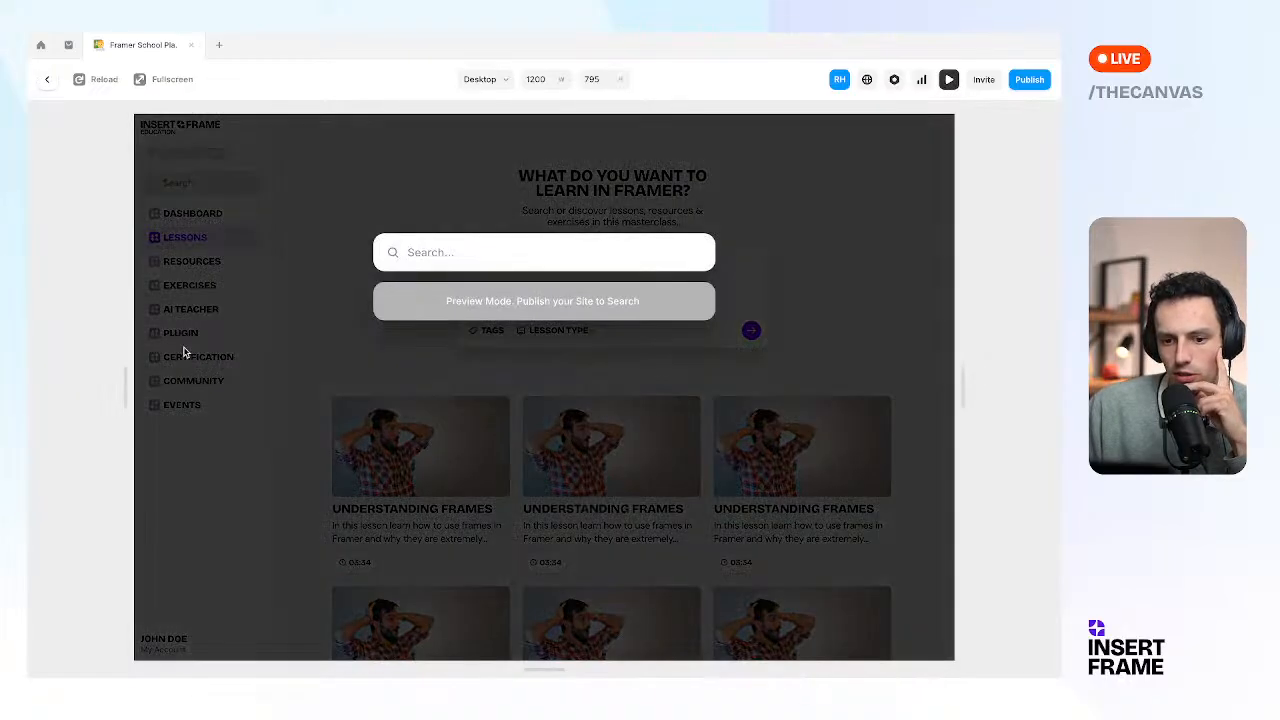
left_click(183, 352)
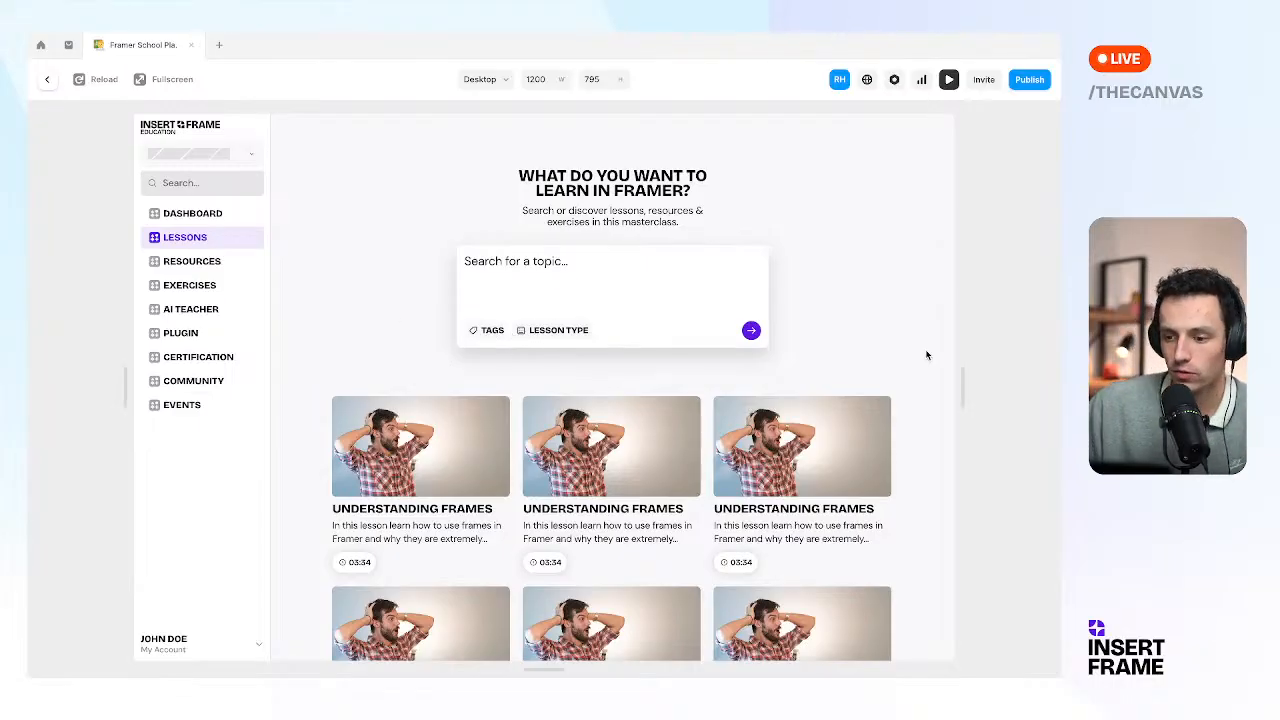
Examine the previewed search page's heading and topic search card, and the grid of lesson cards below.
scroll(710, 320, "down", 4)
scroll(672, 264, "up", 4)
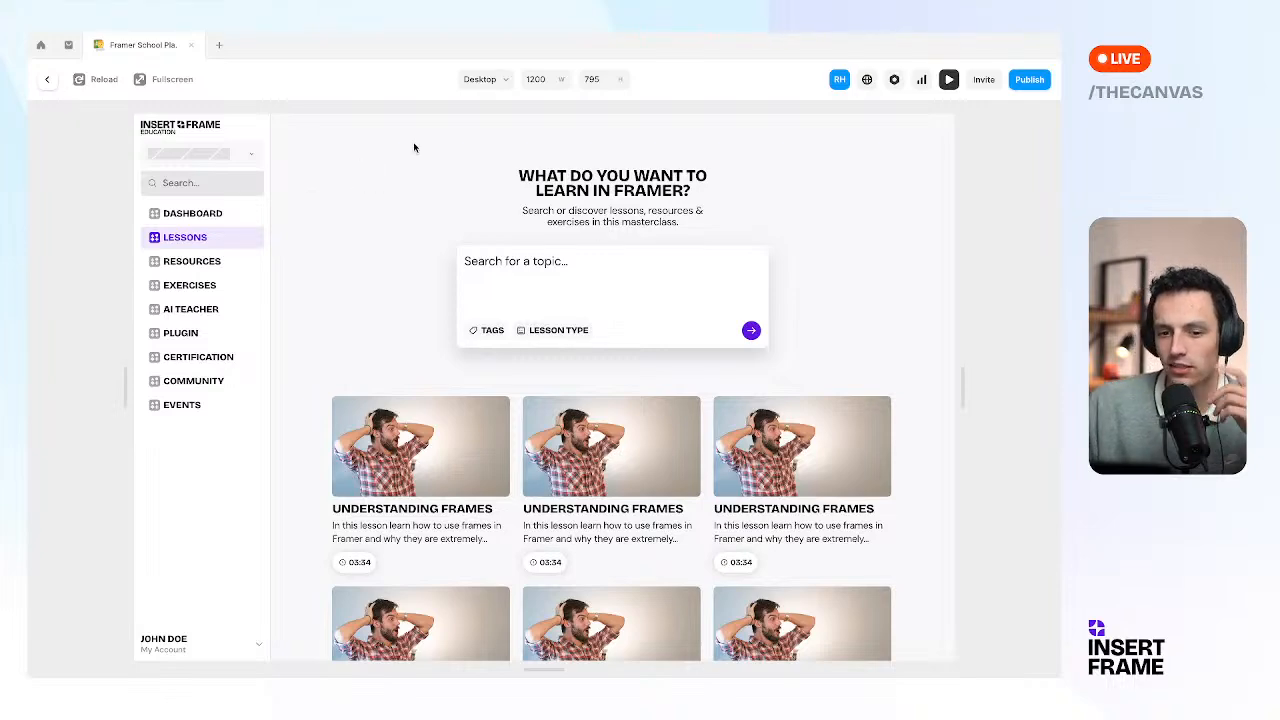
left_click_drag(414, 146, 731, 283)
left_click(782, 262)
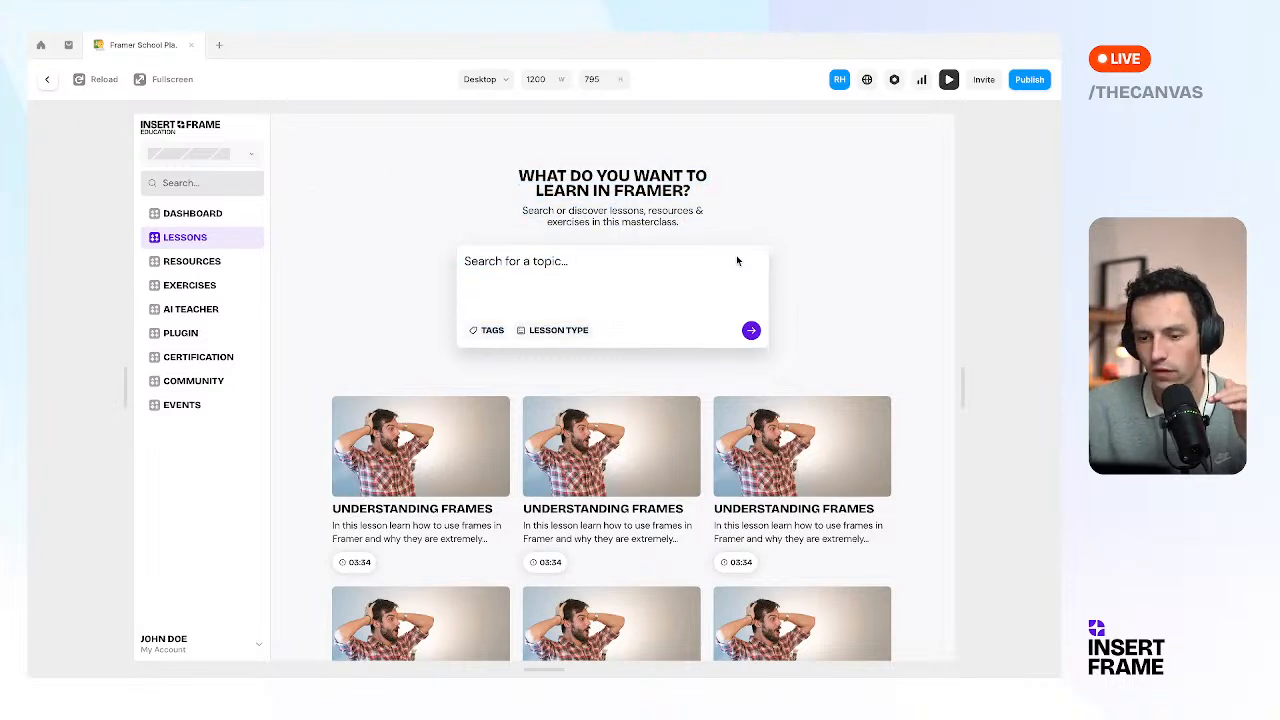
scroll(736, 255, "down", 2)
left_click_drag(340, 255, 877, 507)
left_click(838, 430)
scroll(838, 430, "up", 2)
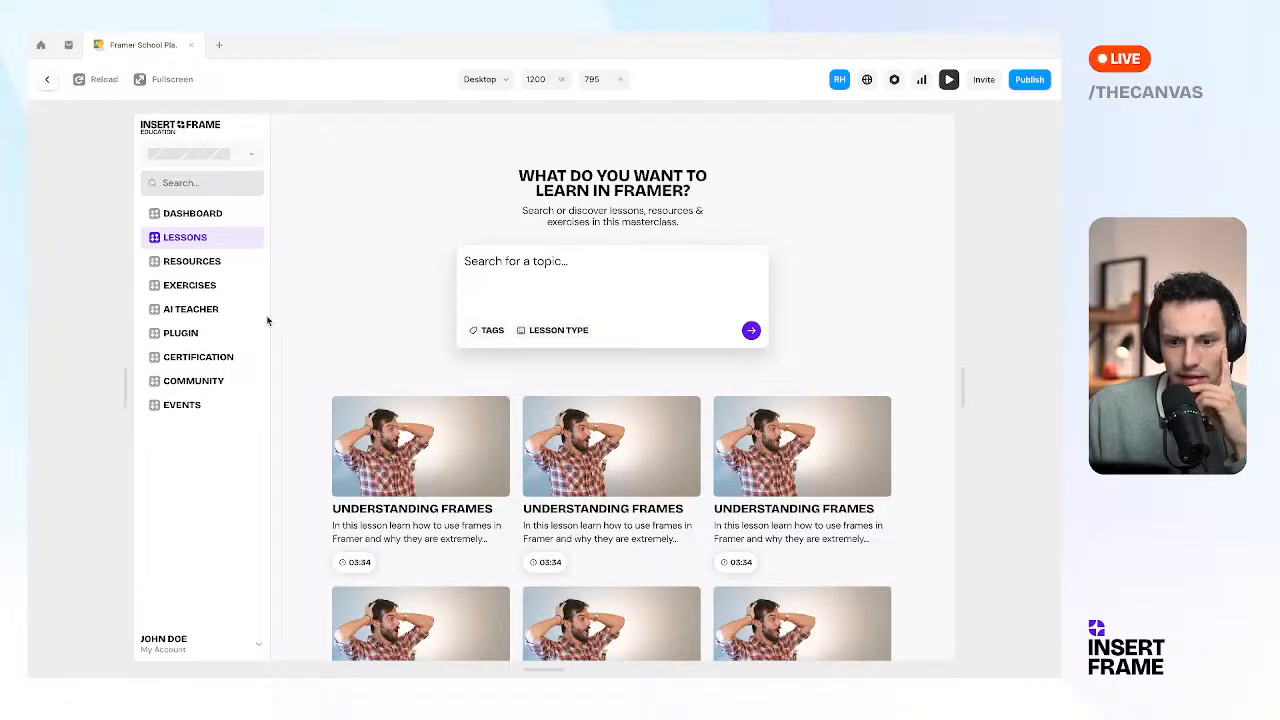
Open the Curriculum collection page and check its lesson layout in preview, returning to the canvas.
left_click(47, 80)
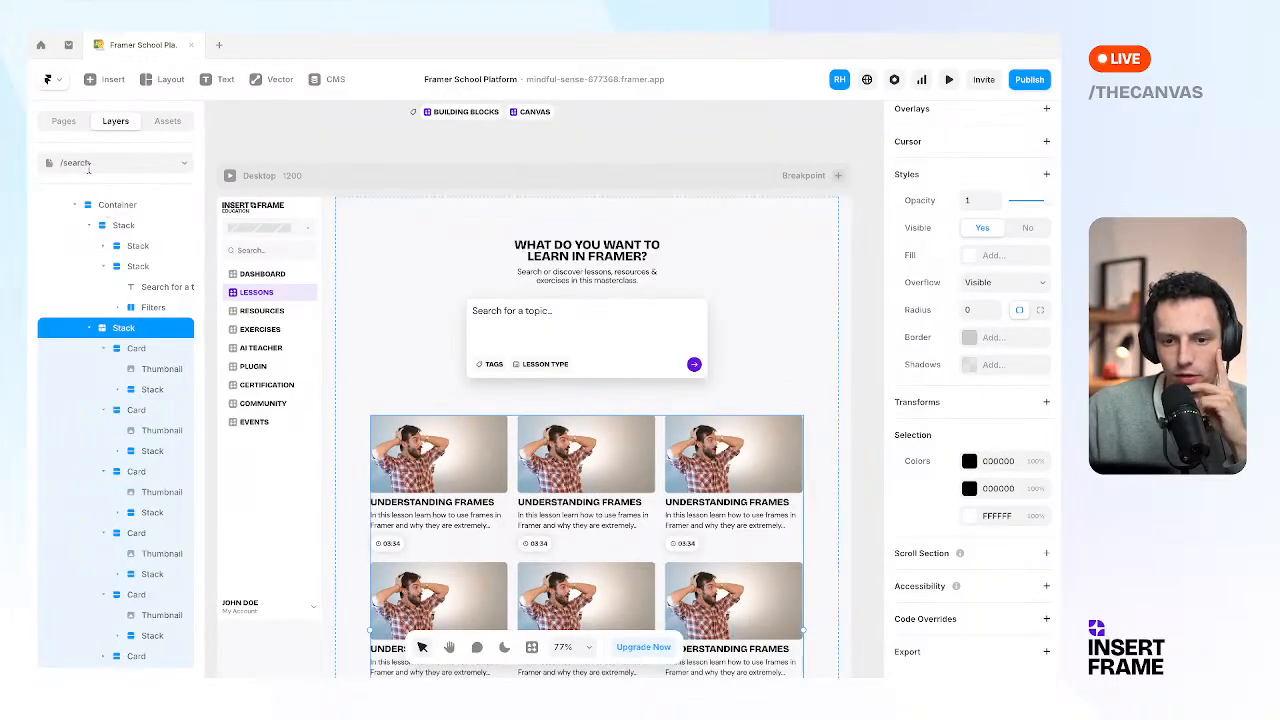
left_click(70, 124)
left_click(107, 226)
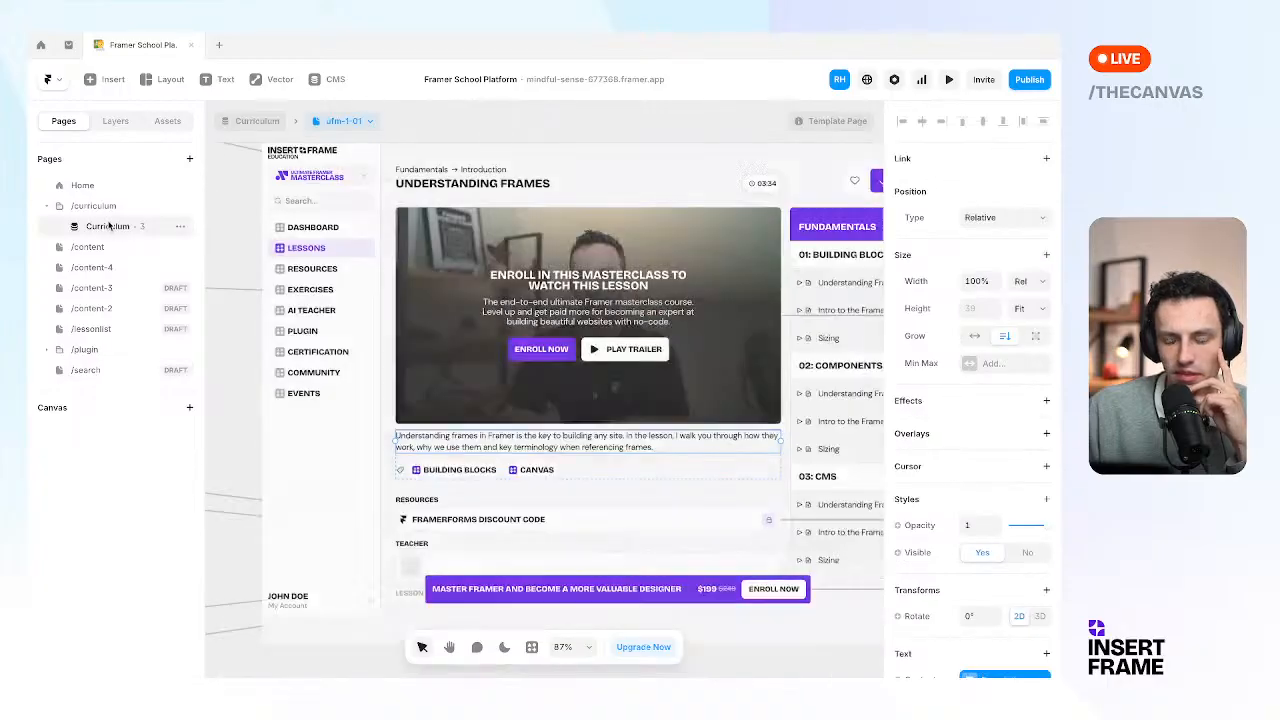
left_click(949, 80)
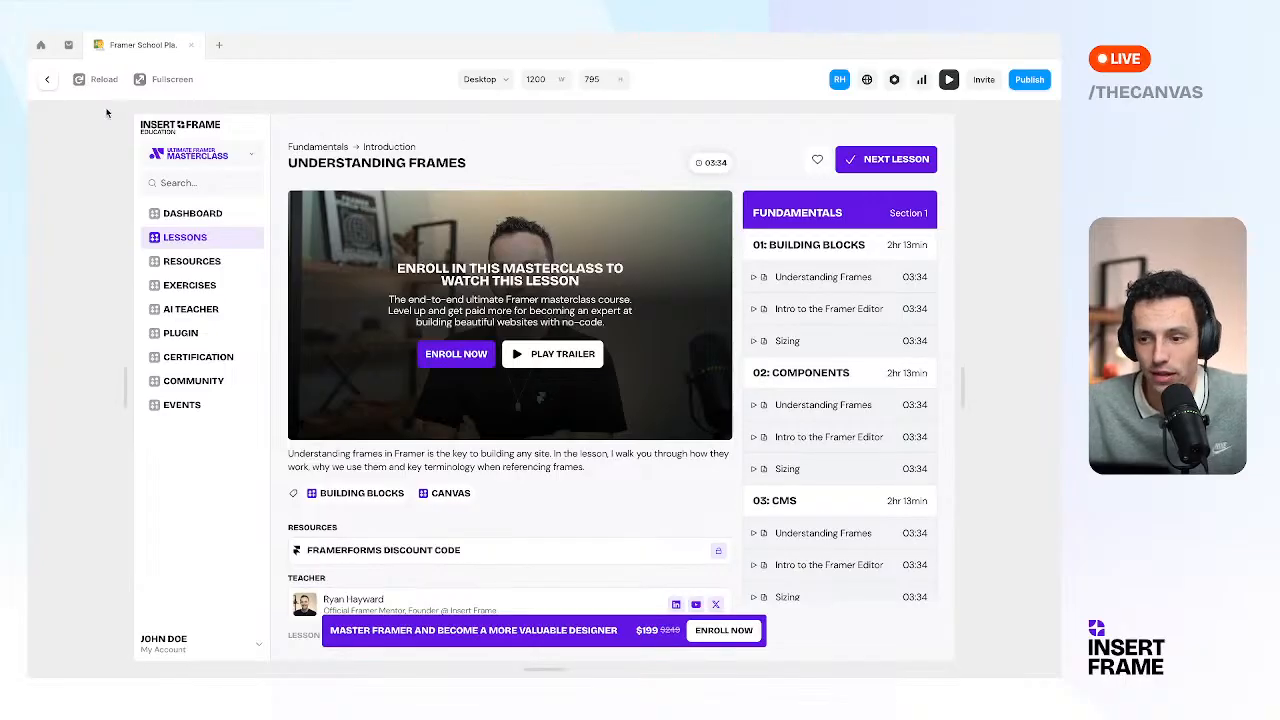
left_click(47, 82)
View the Curriculum collection's items in the CMS and return to the page canvas.
left_click(312, 88)
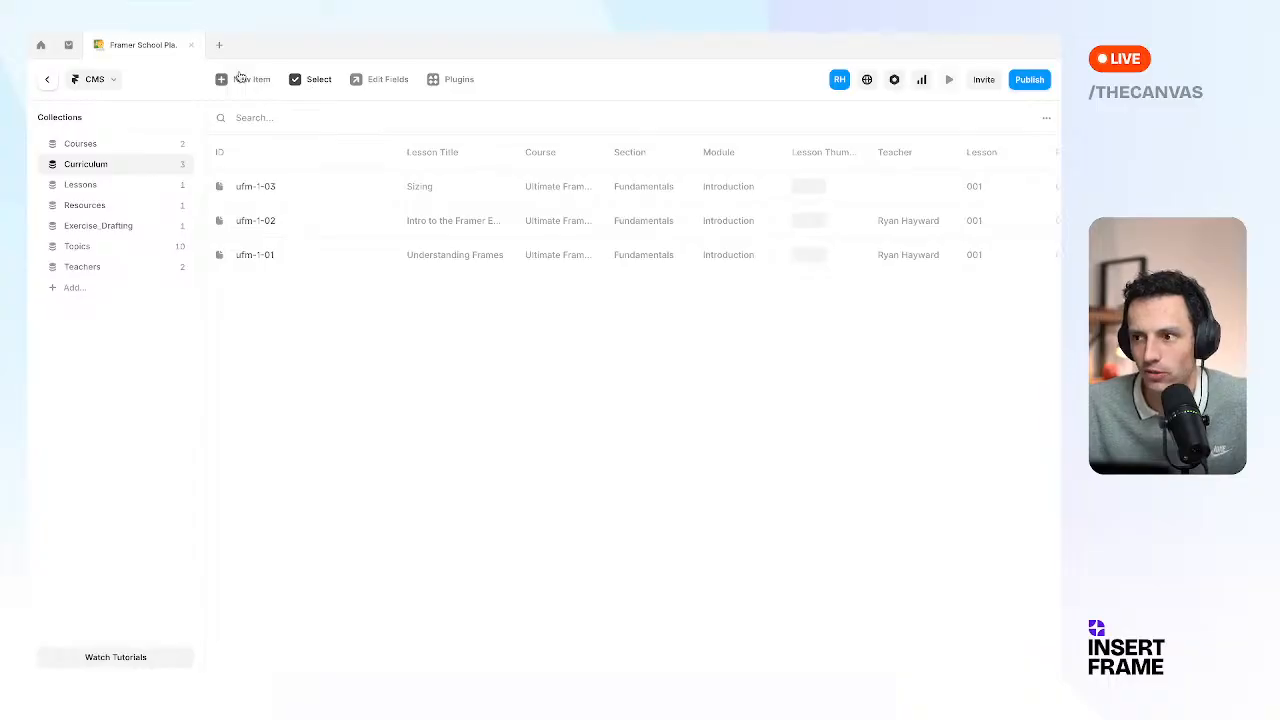
left_click(47, 80)
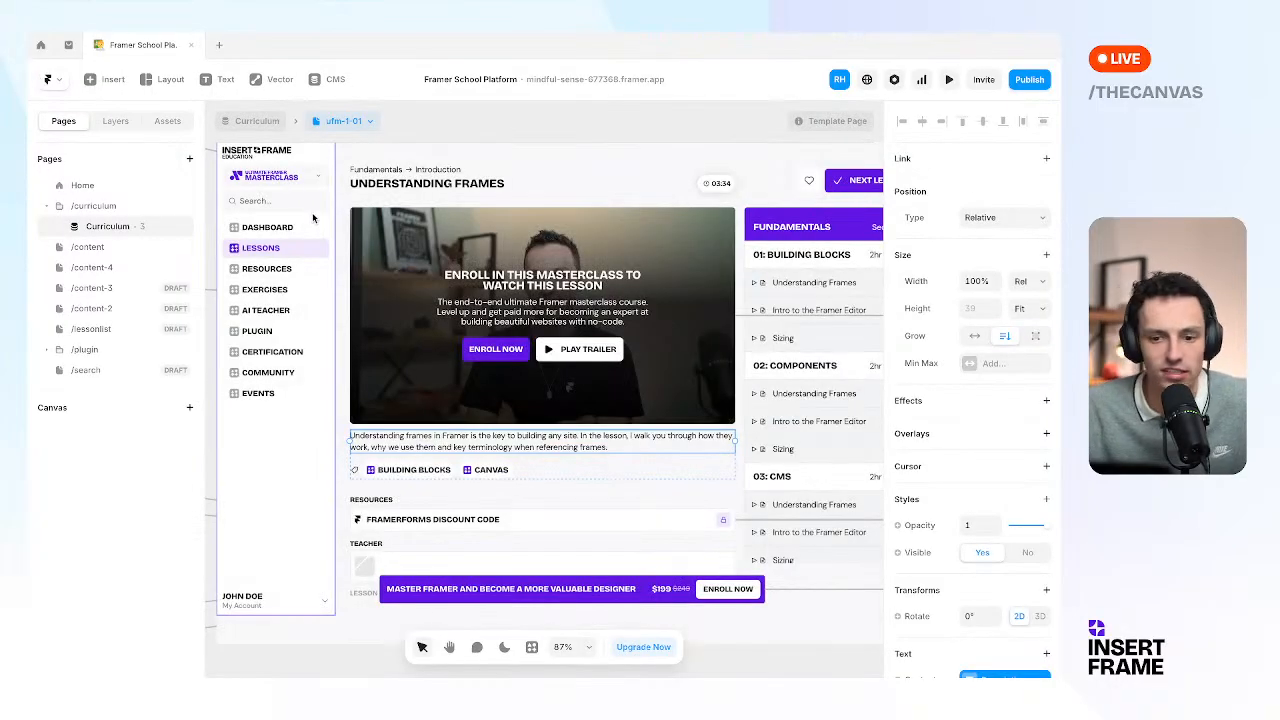
scroll(313, 218, "right", 1)
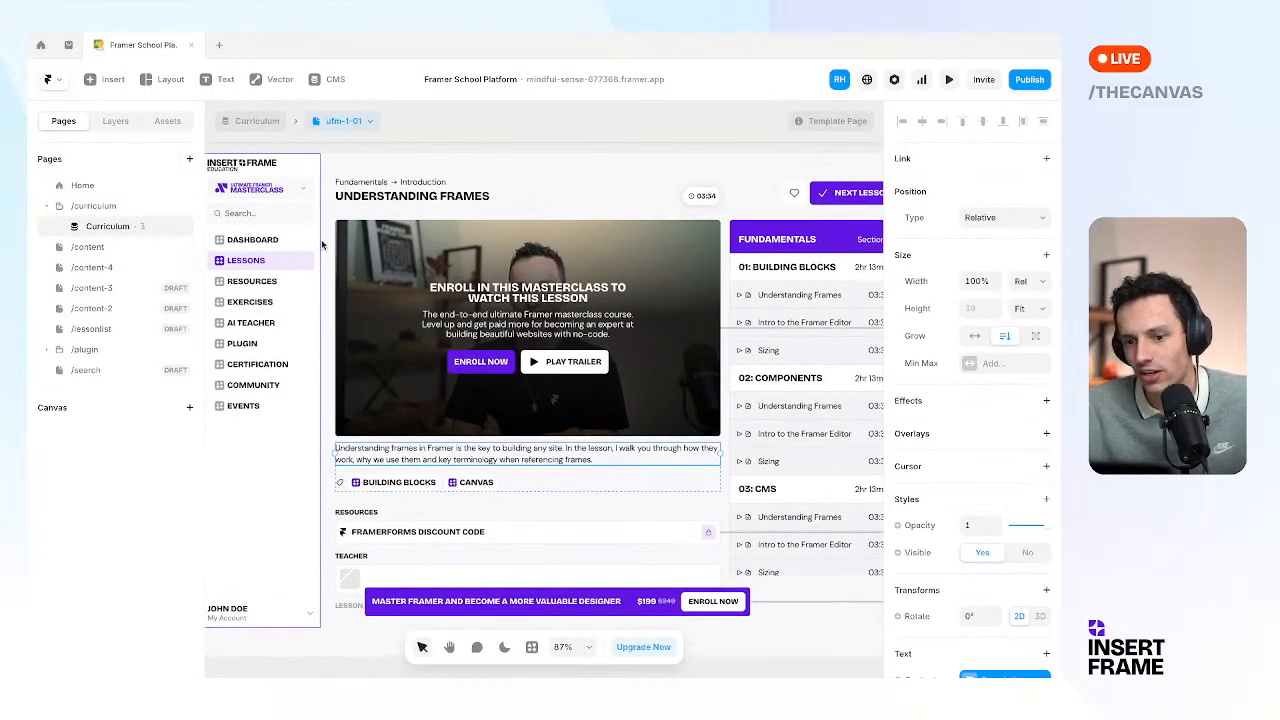
Reopen the /search page and review its heading, search card and lesson cards on the canvas.
left_click(100, 370)
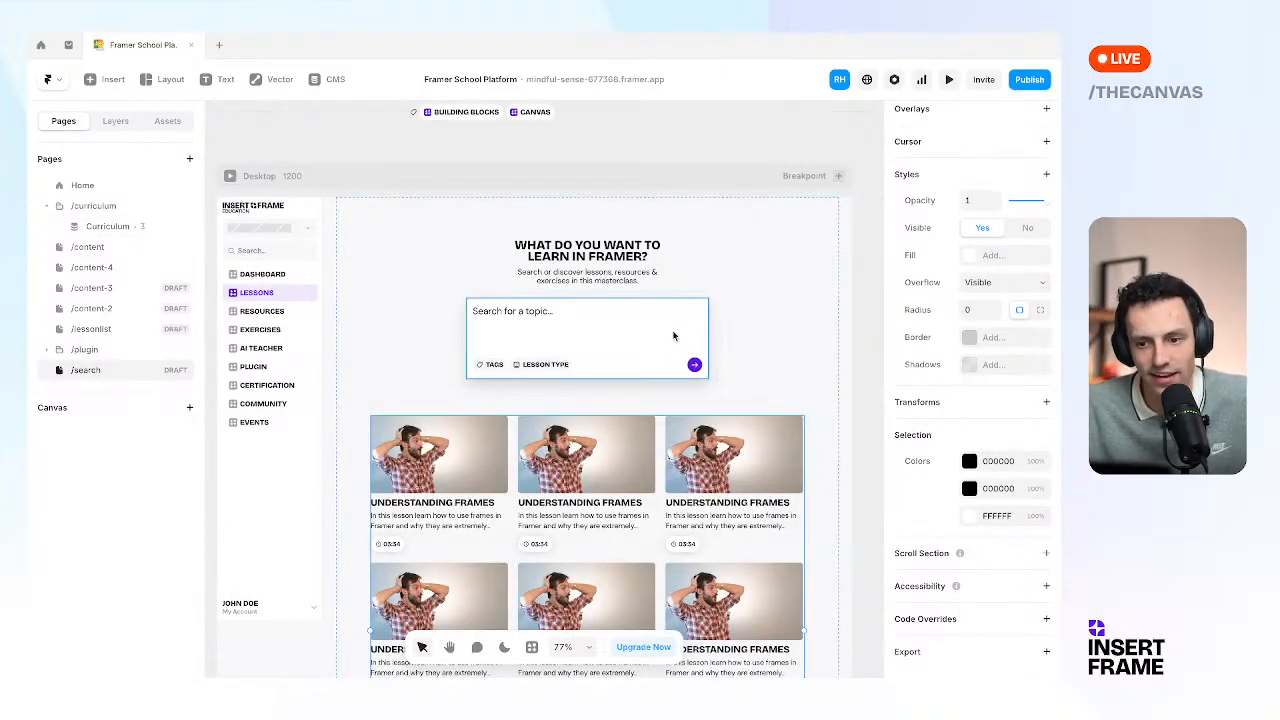
scroll(728, 228, "down", 3)
scroll(566, 316, "up", 1)
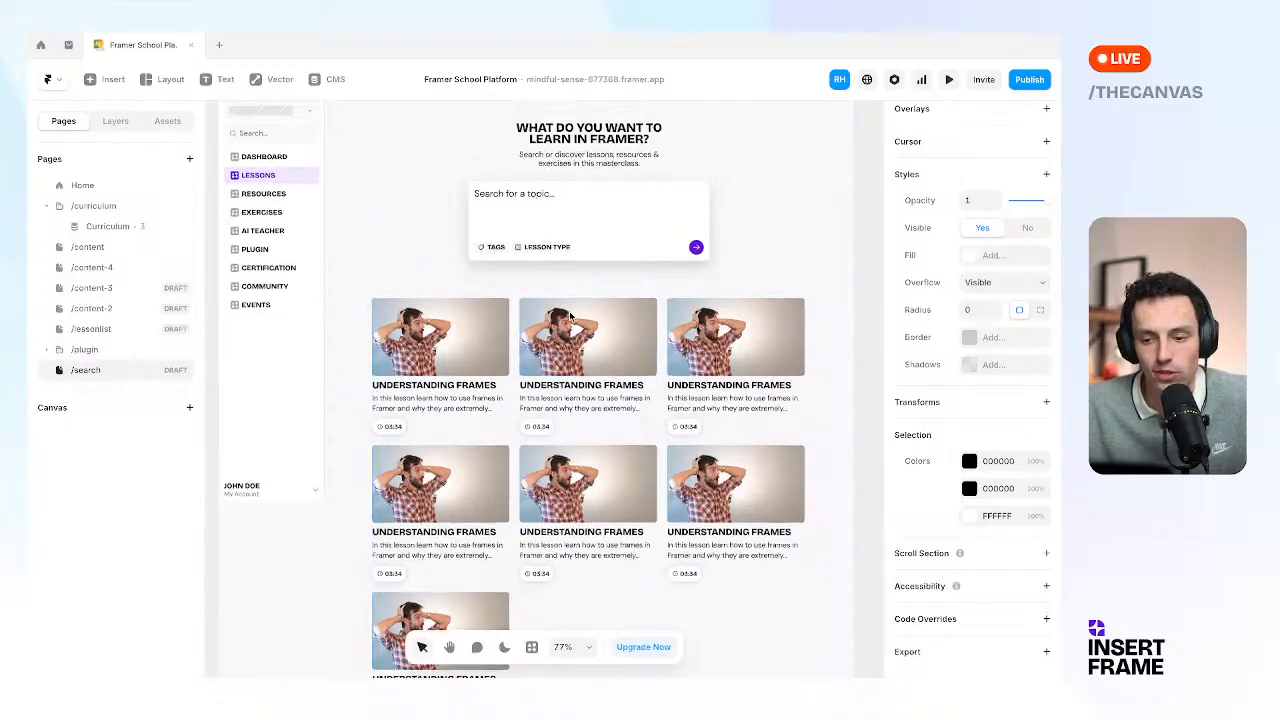
scroll(566, 316, "down", 2)
scroll(570, 315, "up", 3)
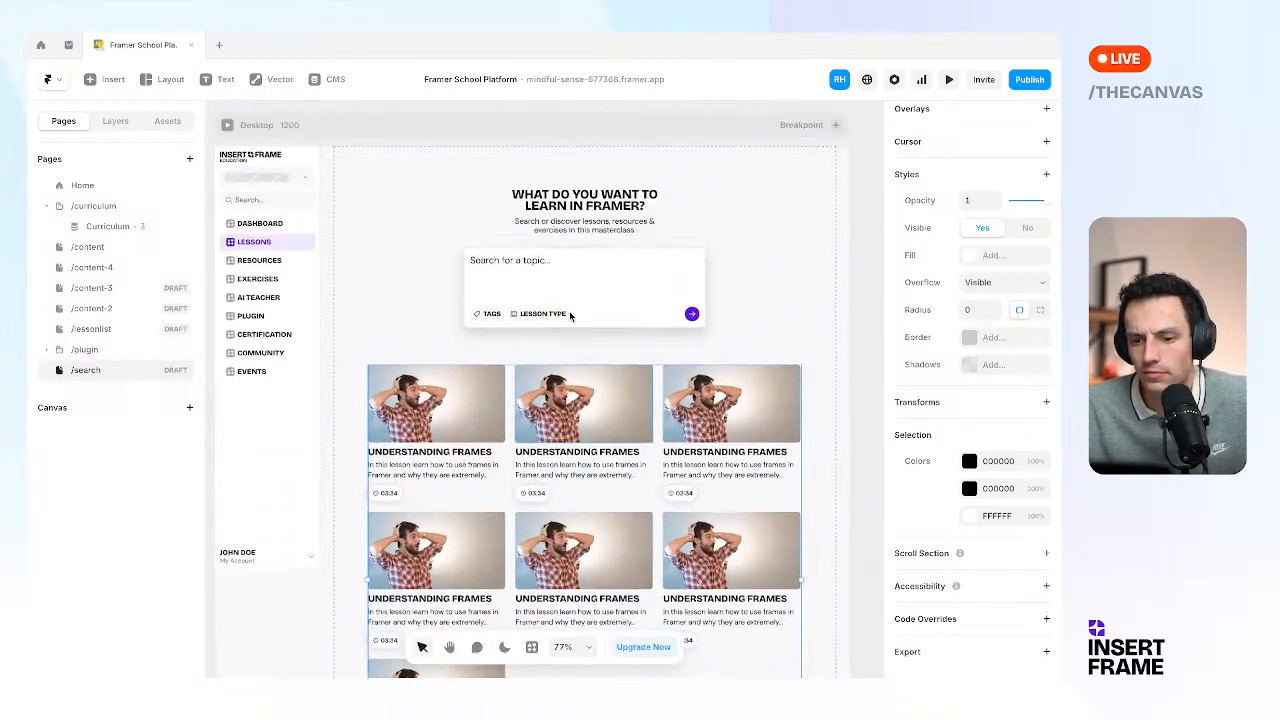
scroll(385, 276, "left", 1)
scroll(385, 276, "up", 1)
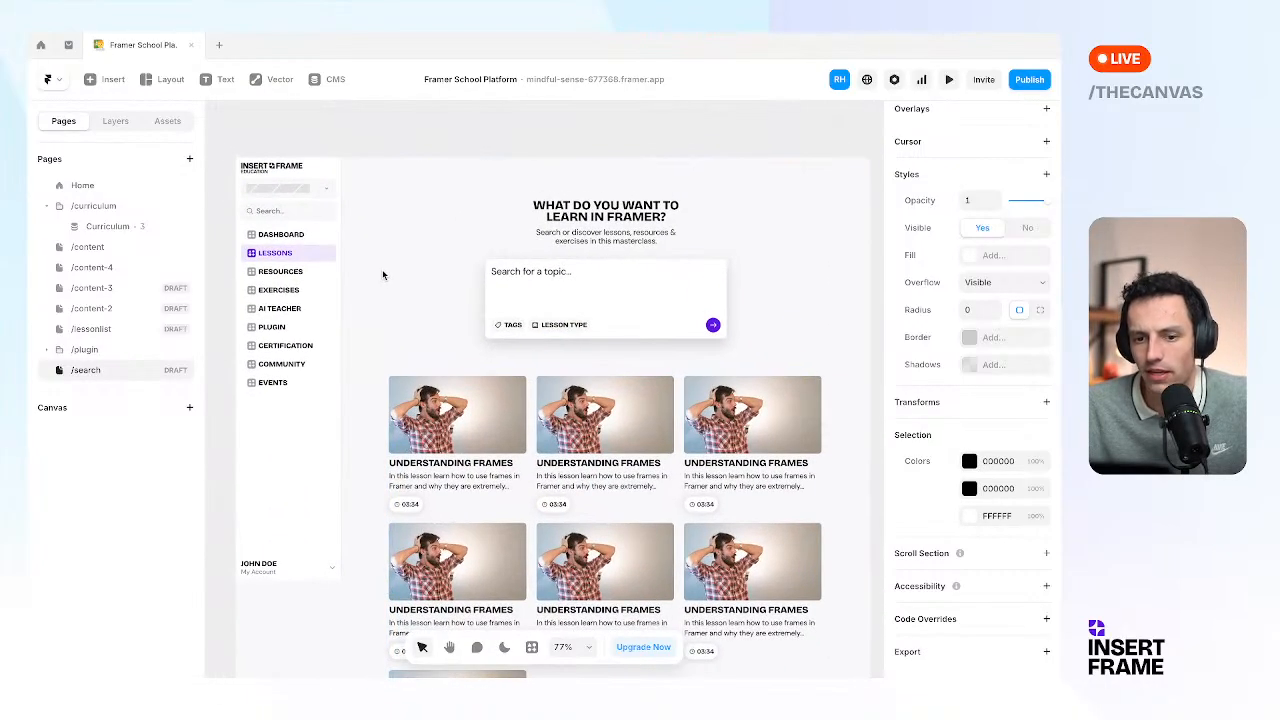
Preview the Curriculum lesson page and test expanding and collapsing the sidebar's course switcher.
left_click(106, 228)
left_click(949, 80)
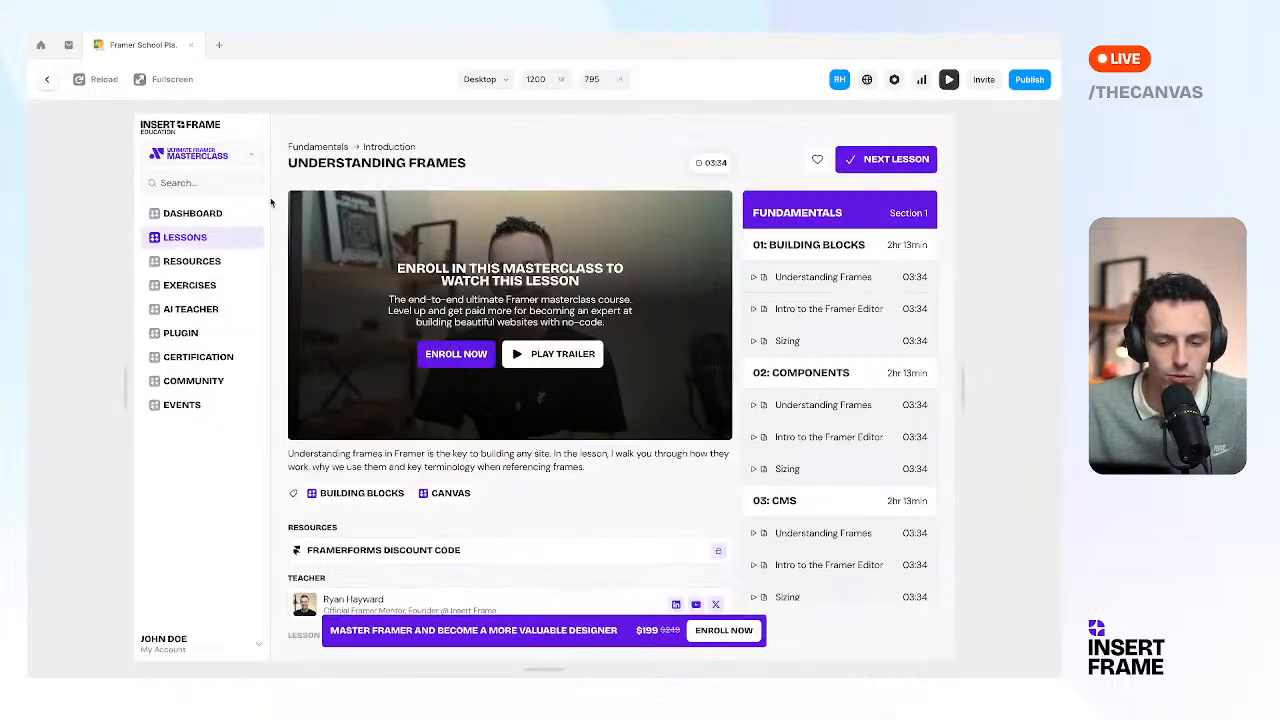
left_click(251, 157)
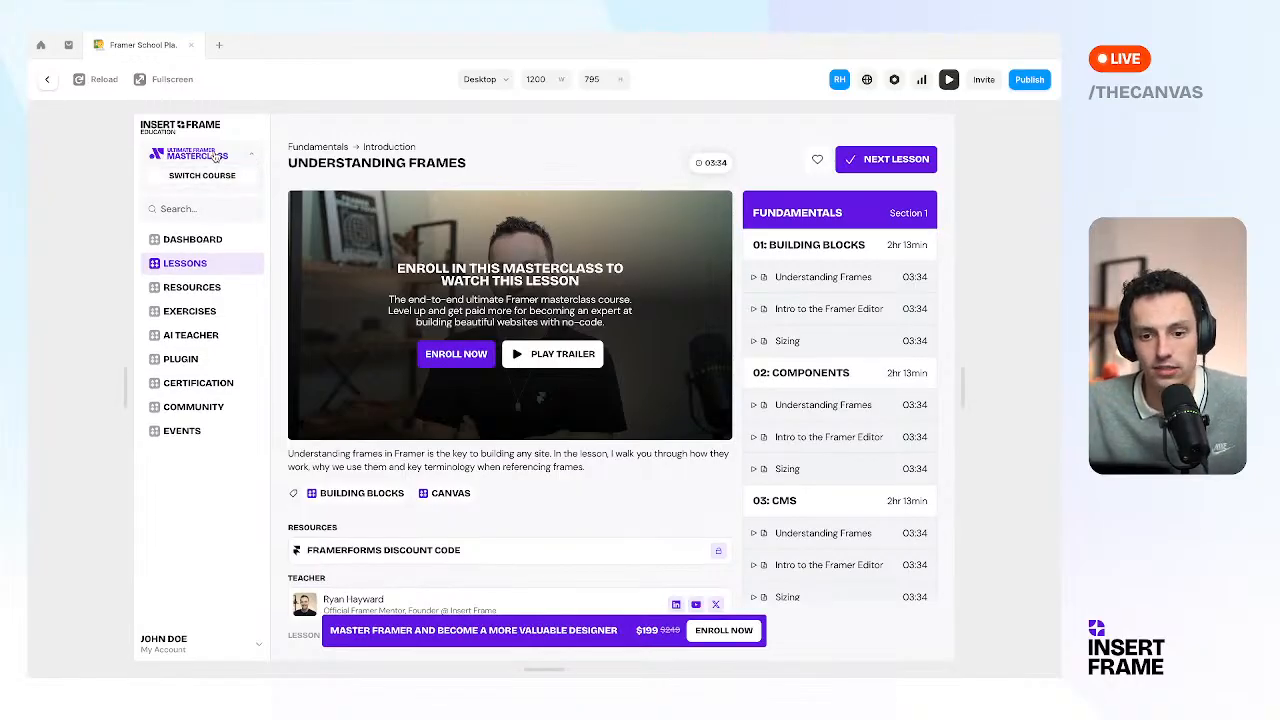
left_click(216, 157)
left_click(216, 157)
left_click(216, 157)
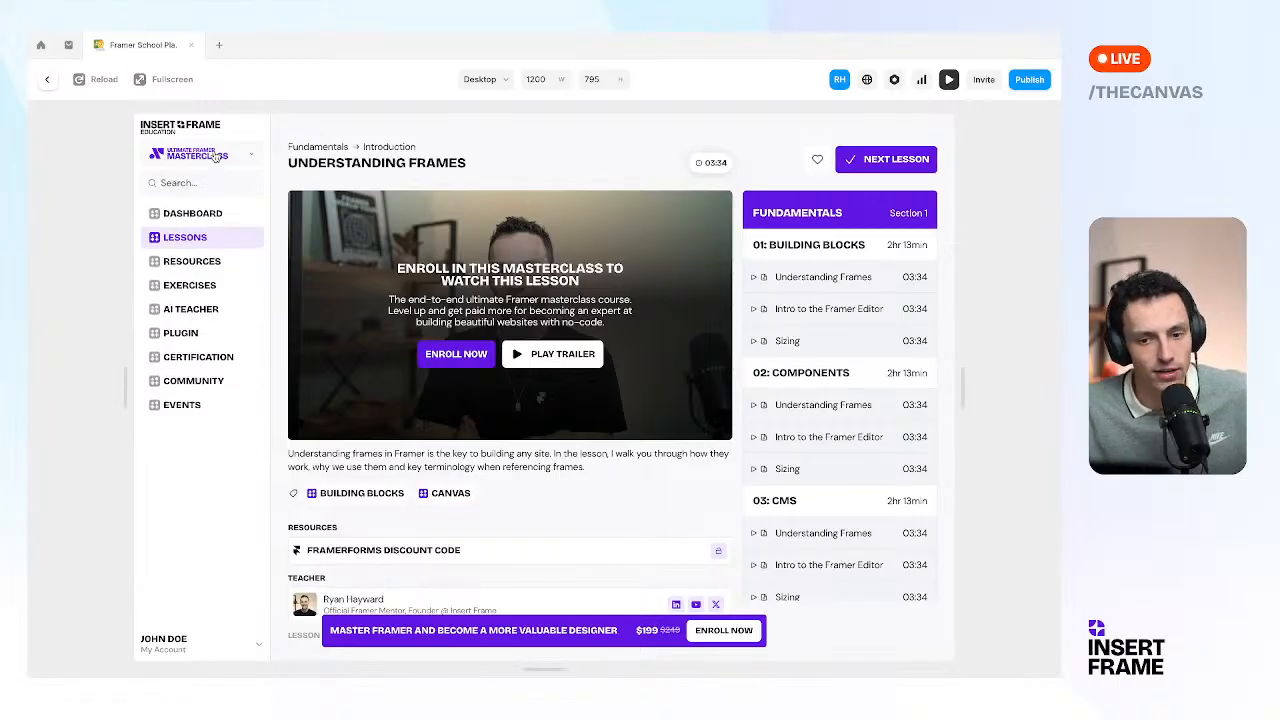
left_click(216, 157)
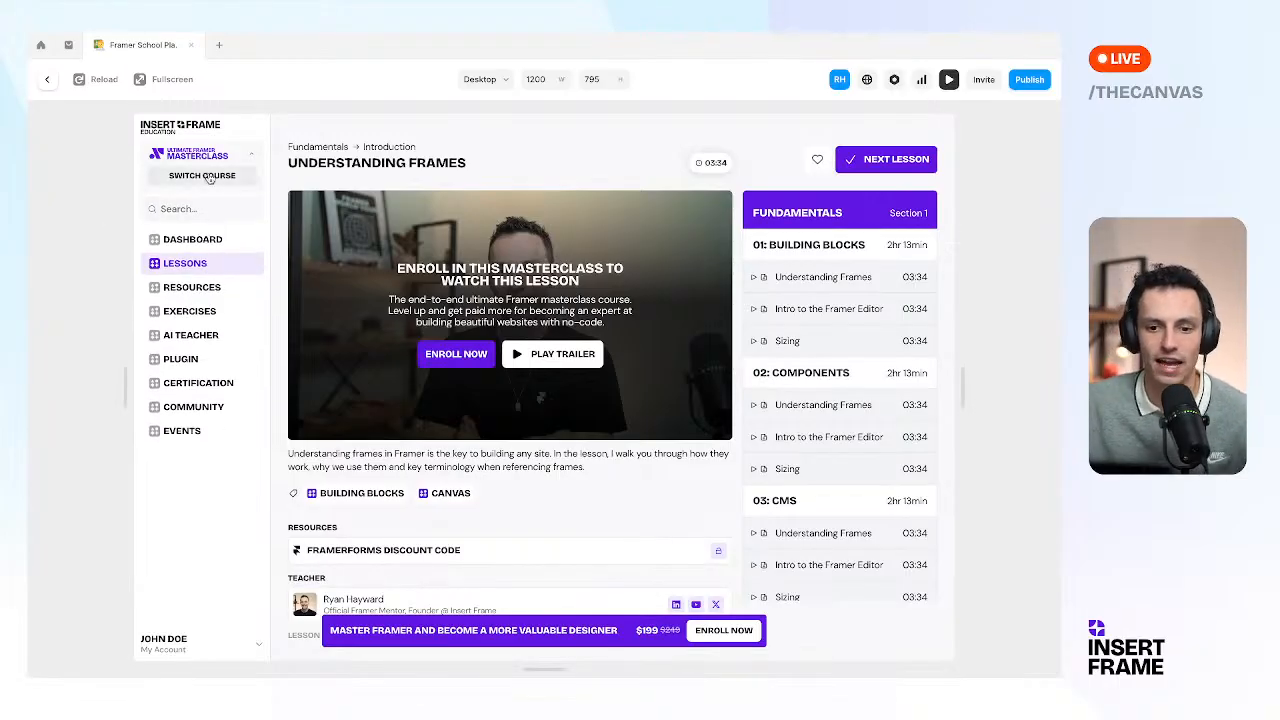